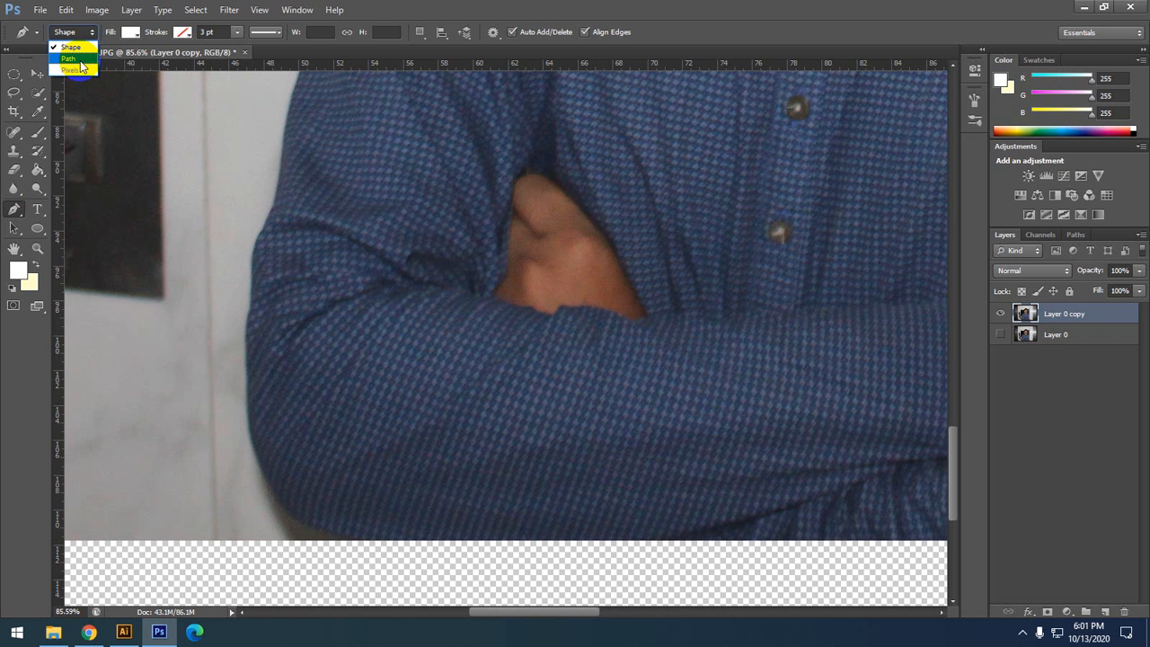
- Set the Pen tool to Path mode instead of Shape
left_click(79, 59)
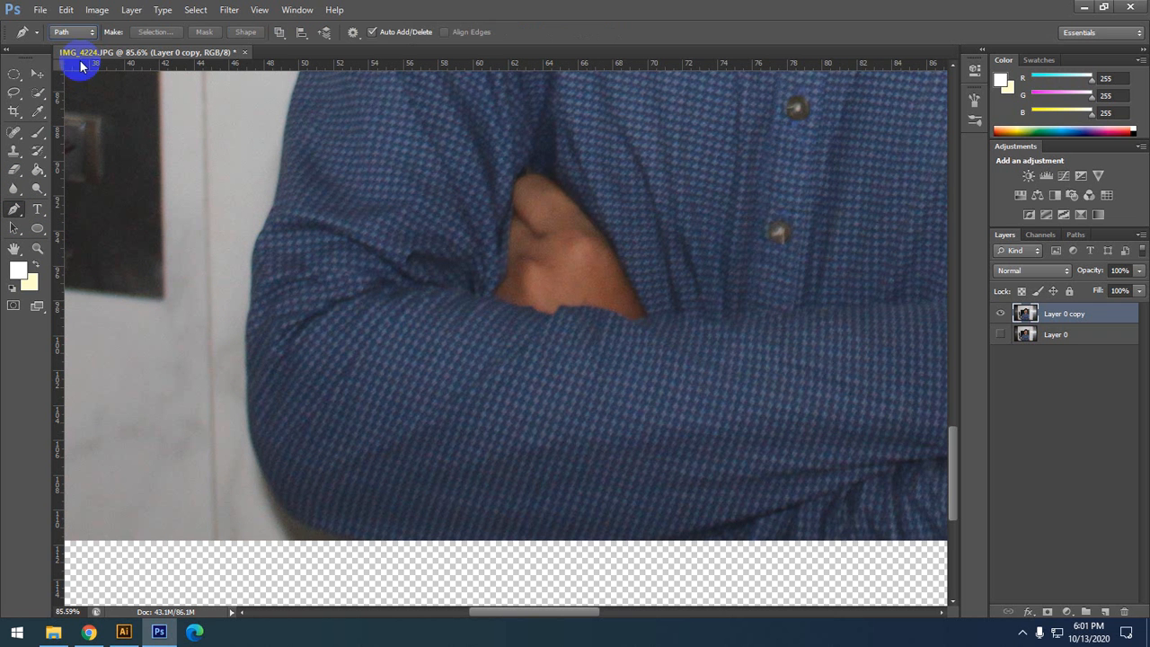
left_click(338, 542)
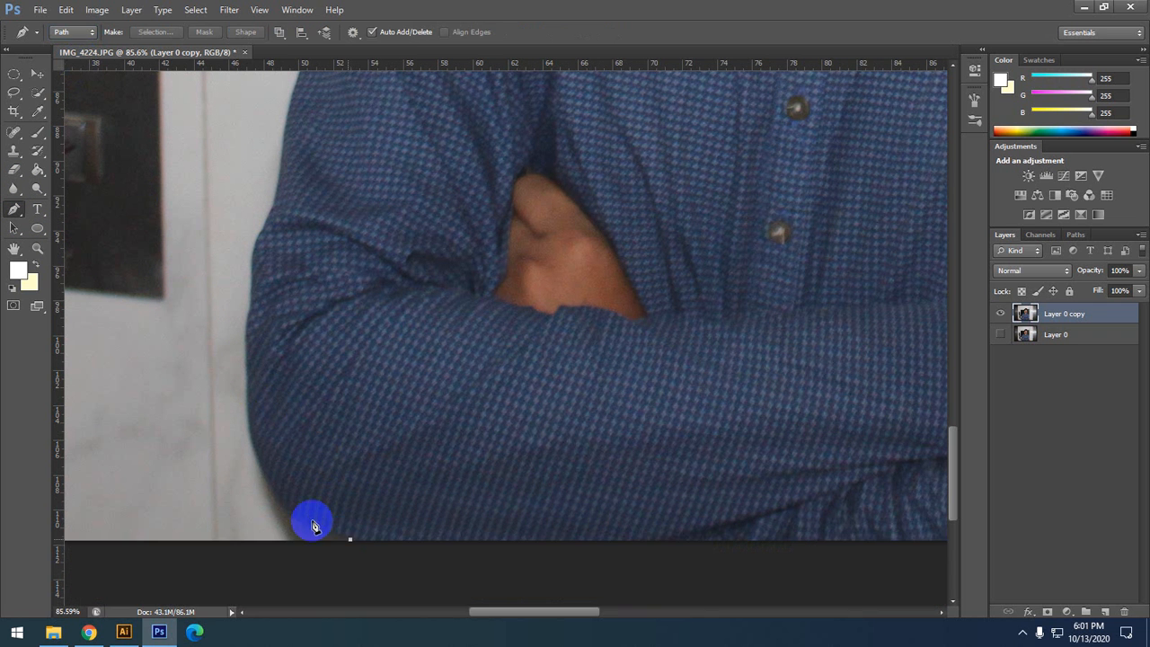
left_click(273, 488)
left_click_drag(248, 406, 256, 371)
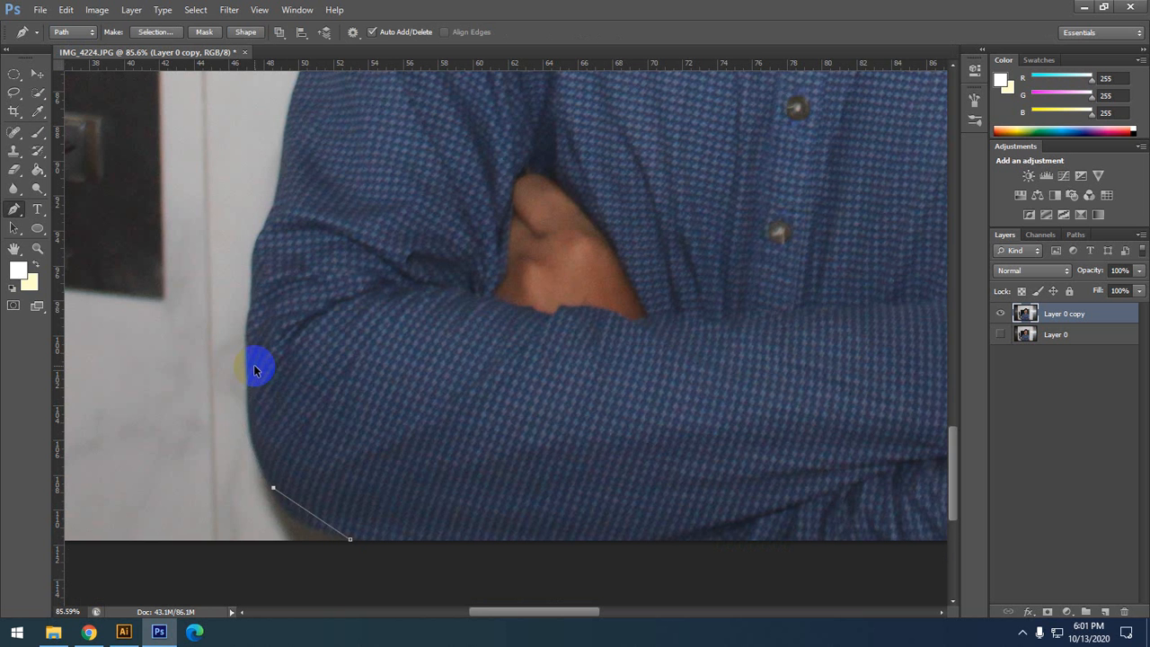
key("ctrl+alt+z")
key("ctrl+alt+z")
- Draw a path from the photo's lower edge around the elbow and adjust the curve handles to follow the sleeve
scroll(347, 542, "up", 3)
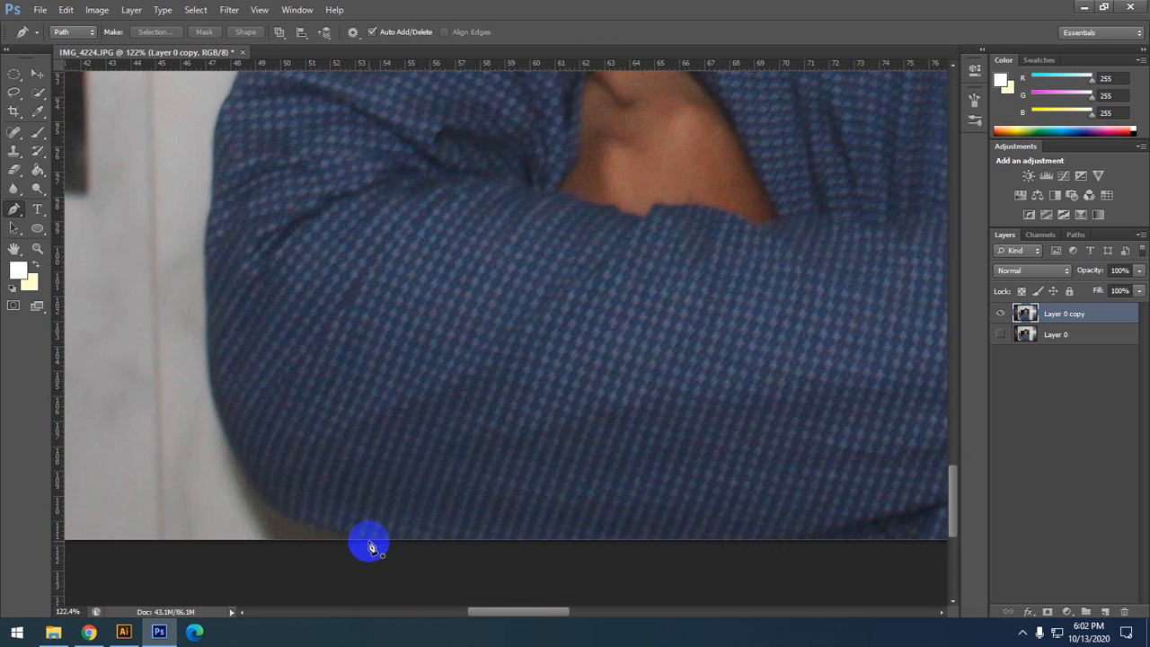
left_click(369, 541)
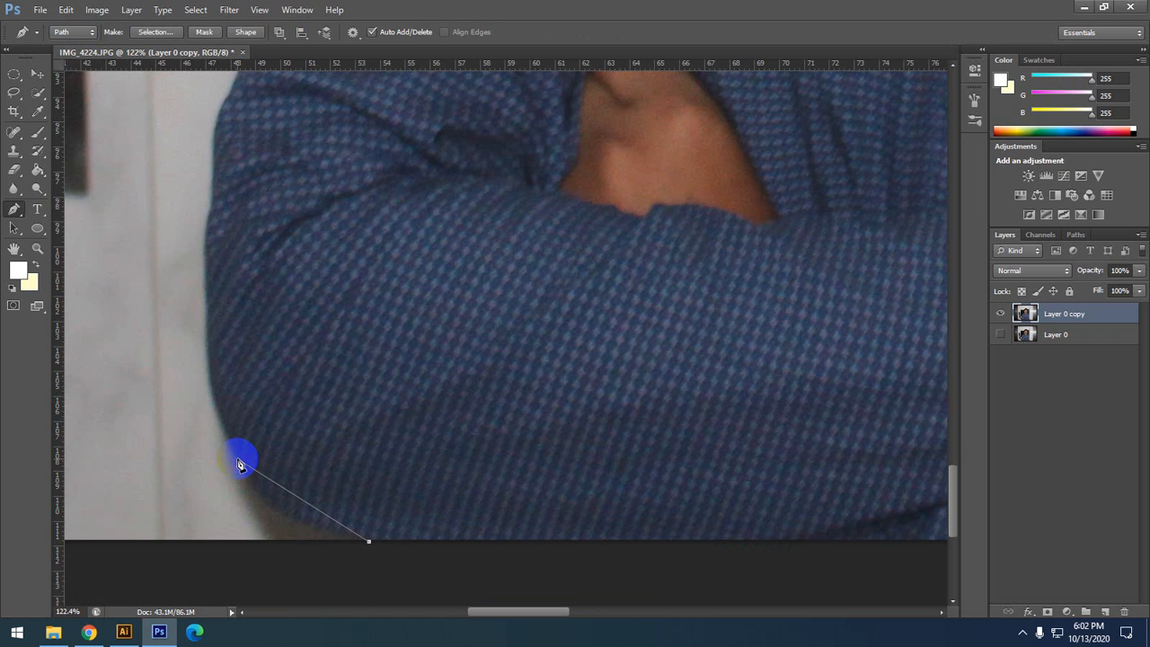
left_click(238, 461)
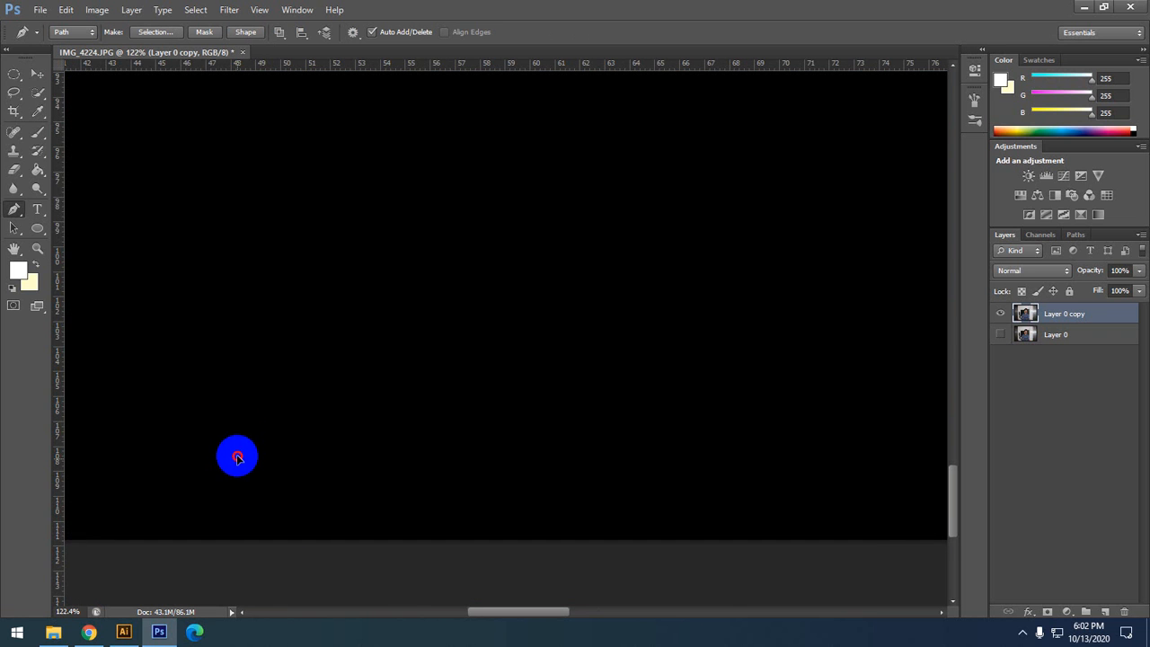
left_click(234, 416)
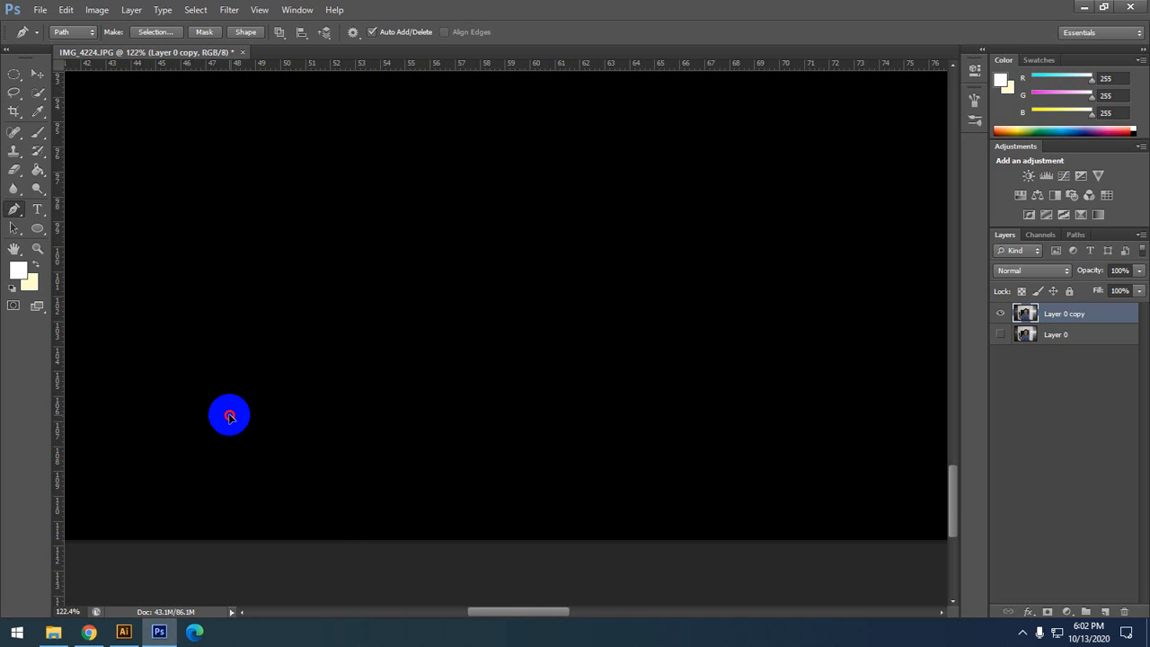
left_click_drag(229, 415, 207, 396)
left_click(205, 396)
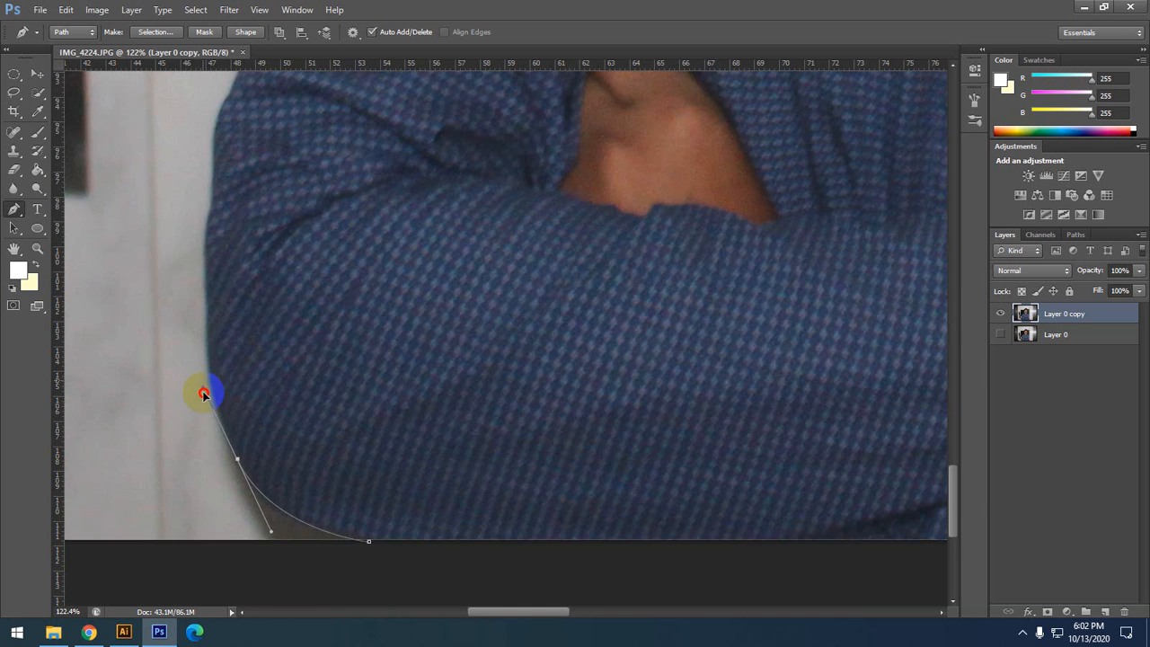
left_click(203, 395)
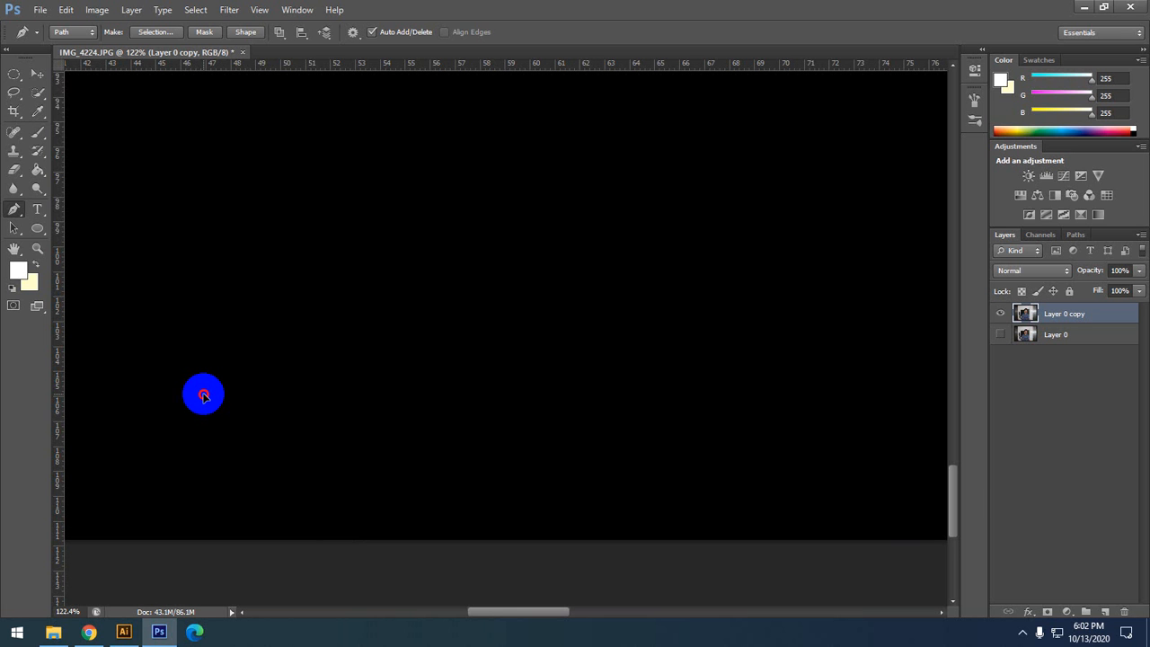
left_click_drag(203, 395, 198, 404)
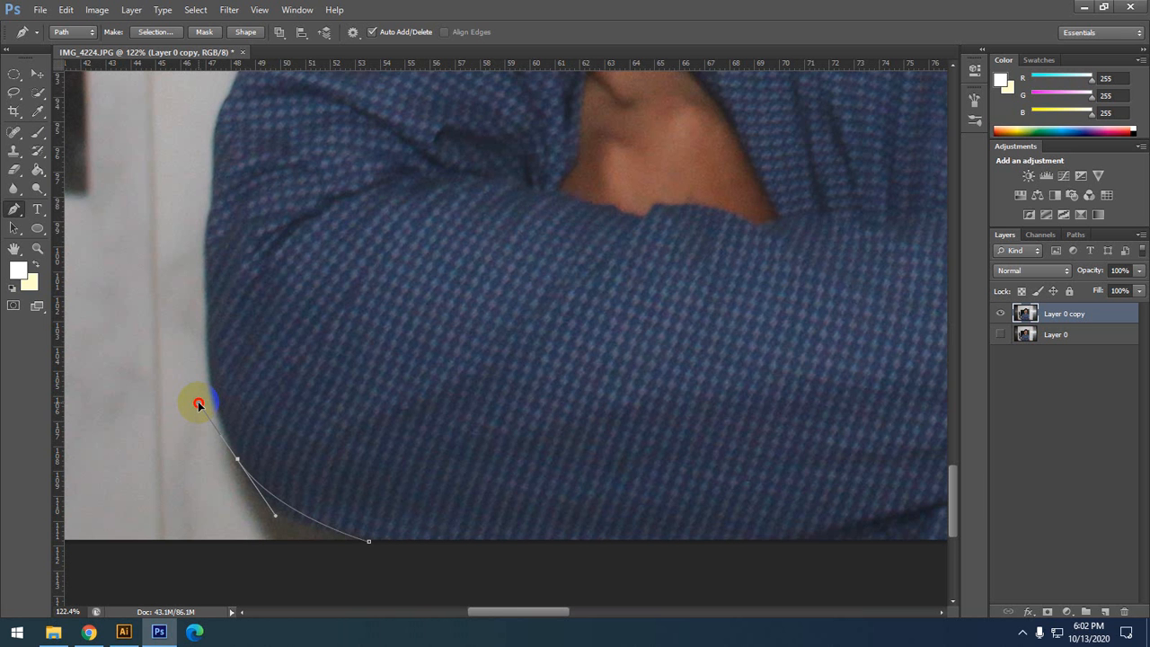
left_click_drag(198, 404, 216, 387)
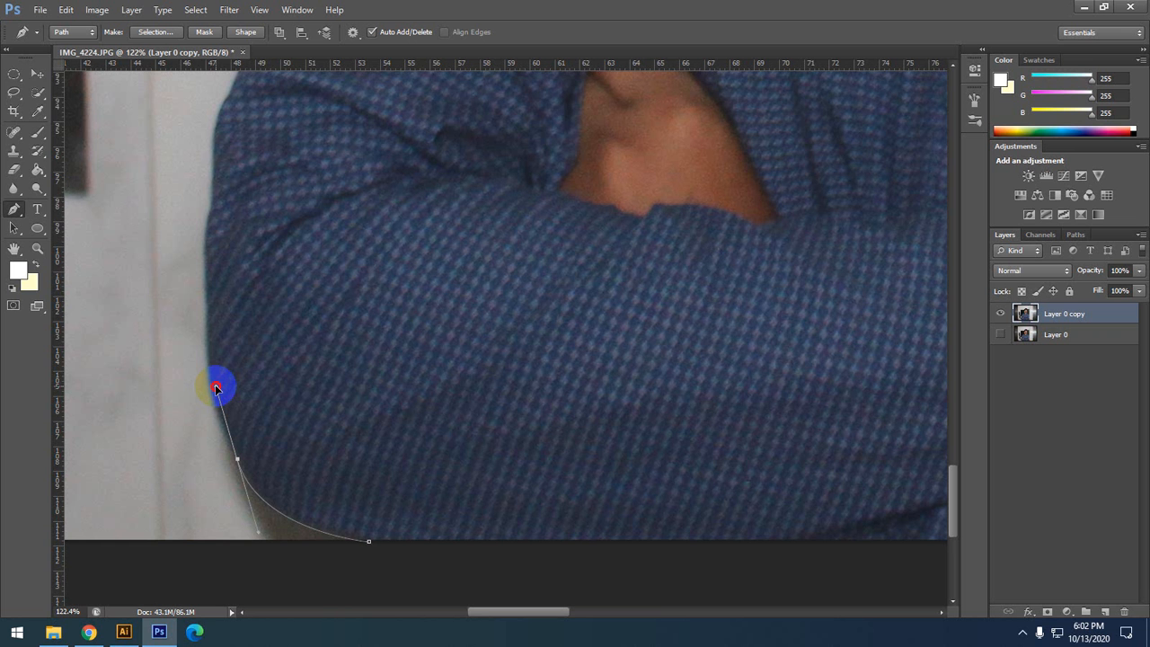
left_click_drag(215, 387, 219, 540)
- Undo the path drawn around the elbow
scroll(237, 503, "down", 2)
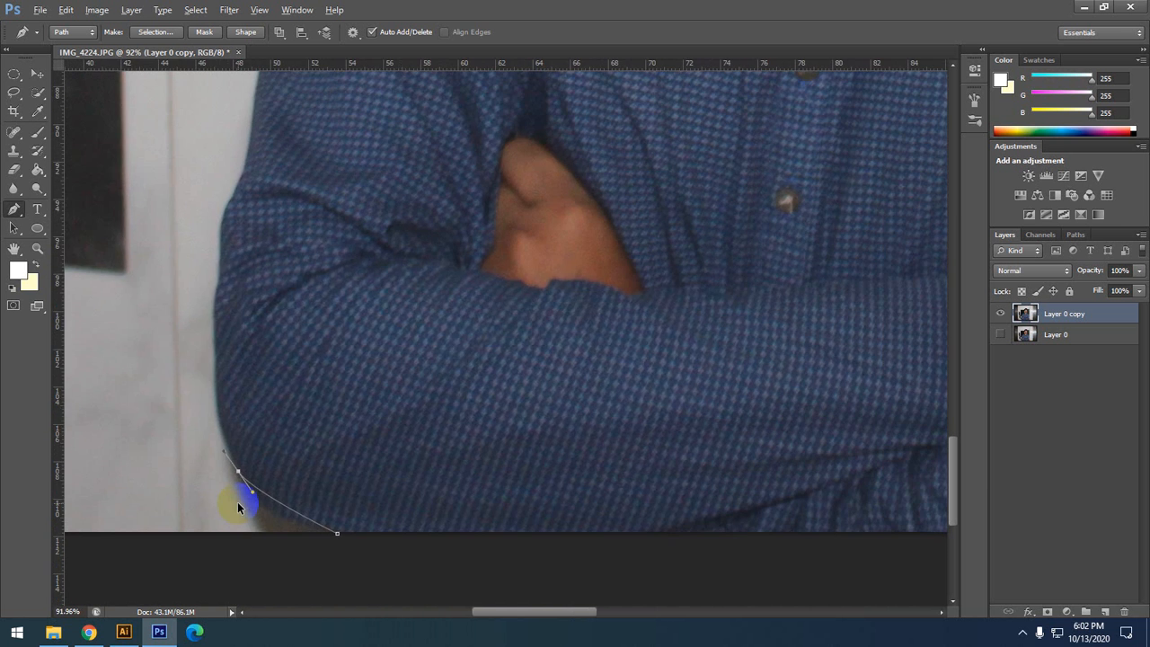
scroll(238, 509, "down", 1)
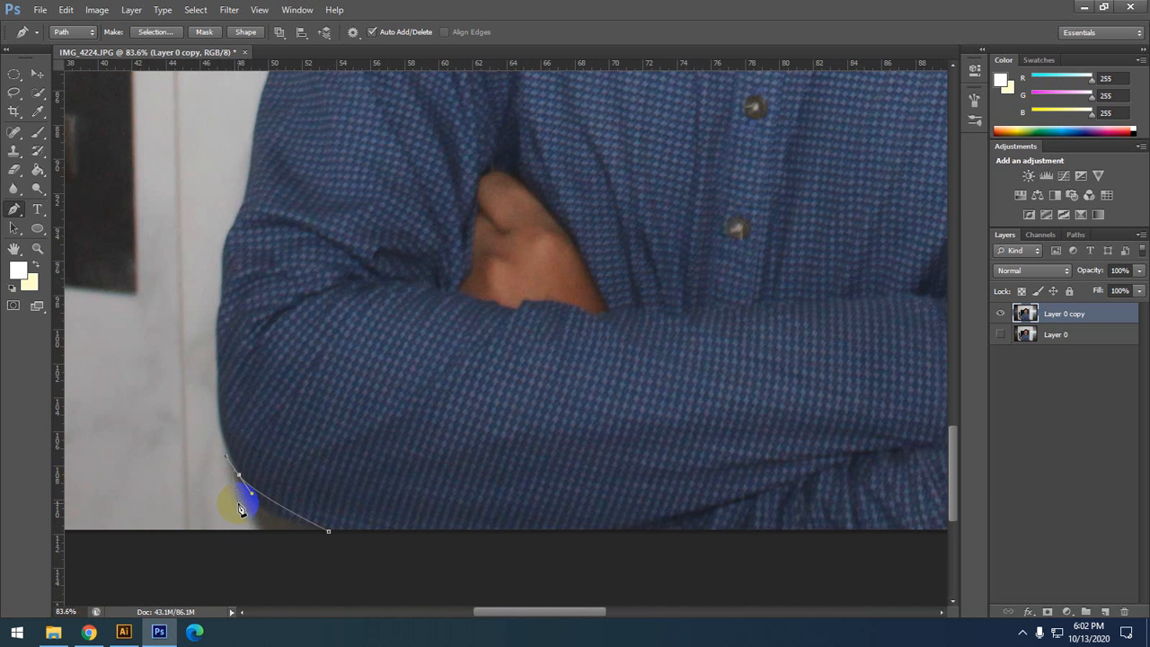
key("ctrl+alt+z")
key("ctrl+alt+z")
key("ctrl+alt+z")
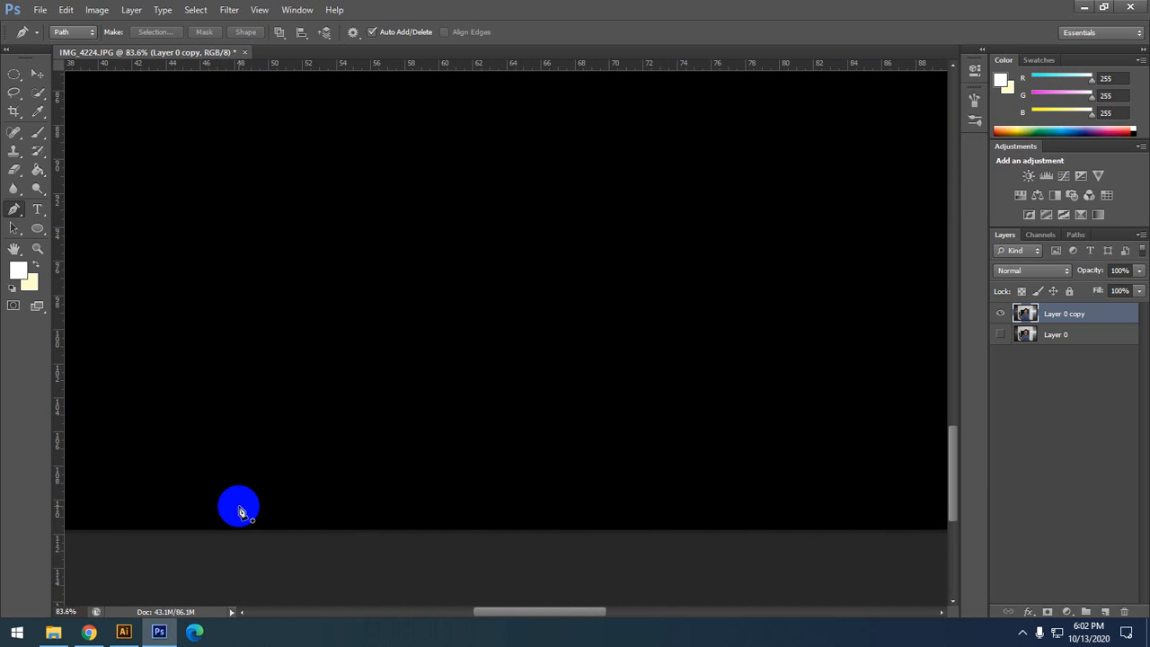
key("ctrl+alt+z")
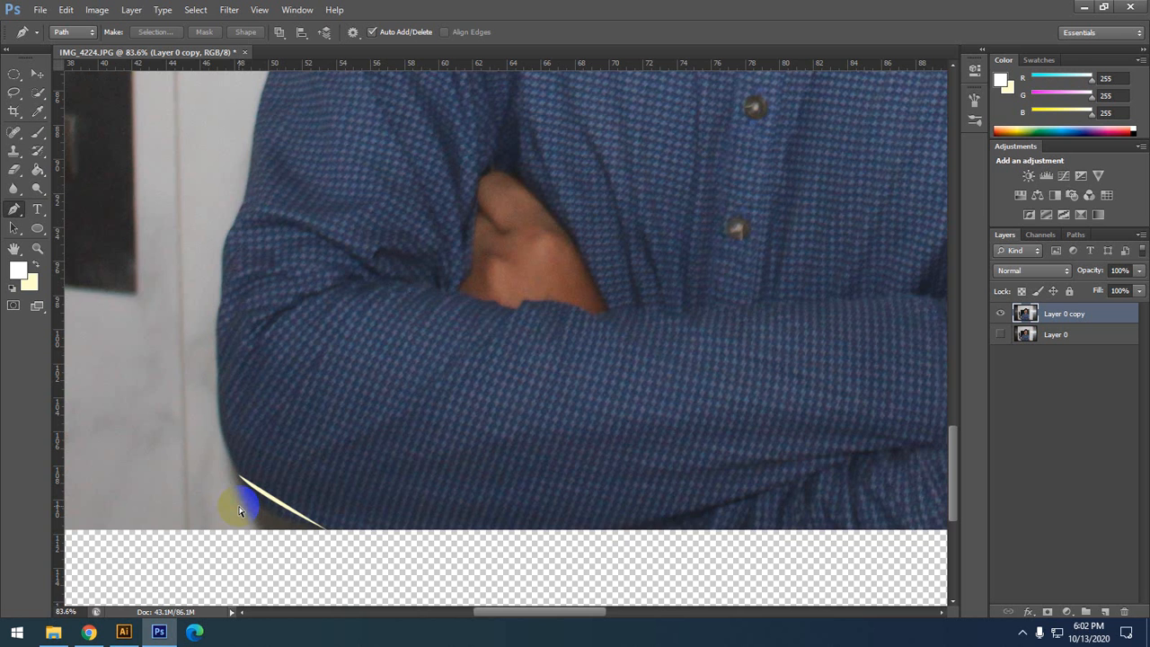
left_click(255, 508)
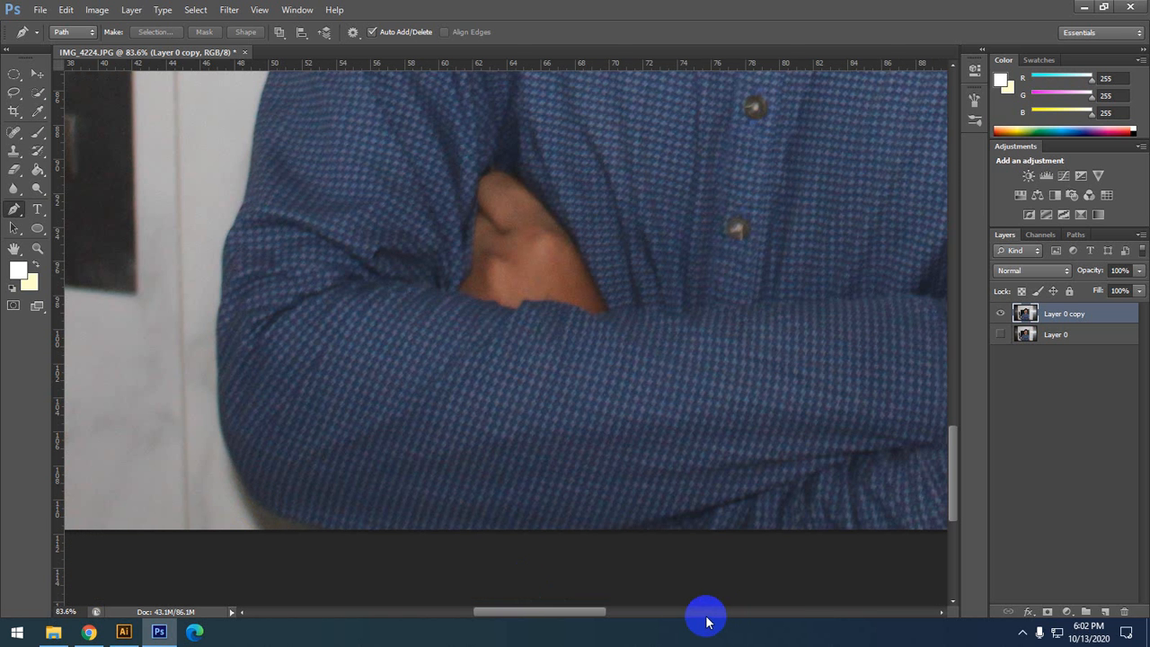
- Change the colour of the area around the canvas to Light Gray
left_click_drag(690, 468, 309, 499)
left_click_drag(537, 493, 509, 389)
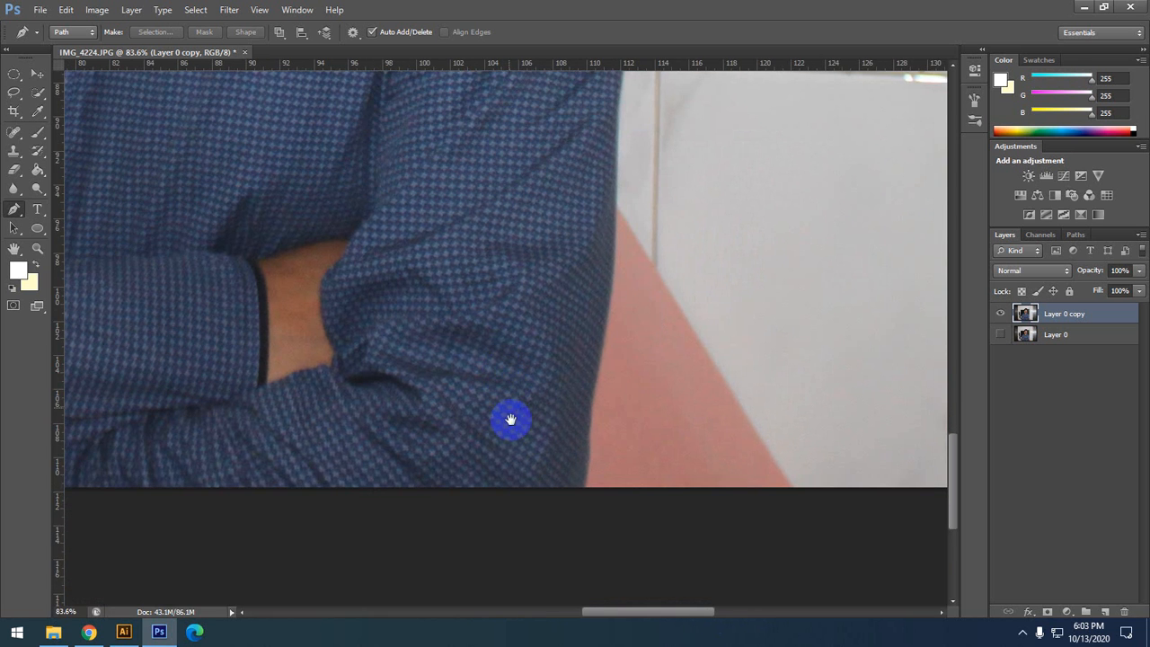
left_click_drag(528, 456, 541, 410)
right_click(513, 534)
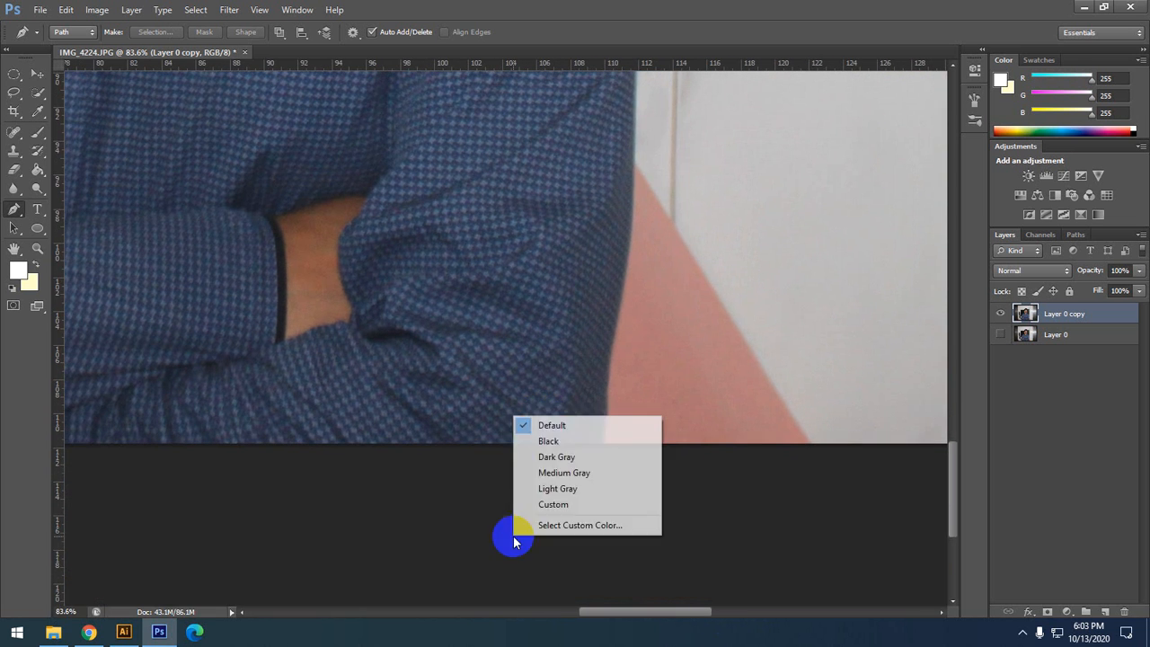
left_click(559, 488)
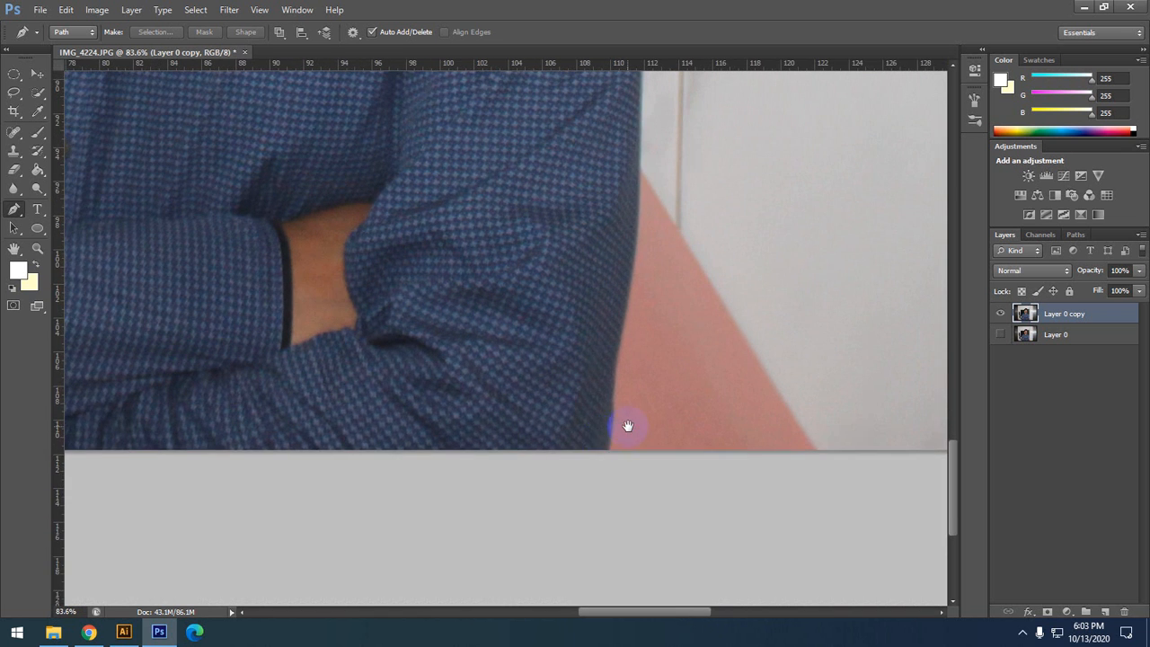
- Start a path where the other sleeve's outer edge meets the photo's lower edge, beside the pink area
left_click_drag(602, 440, 455, 505)
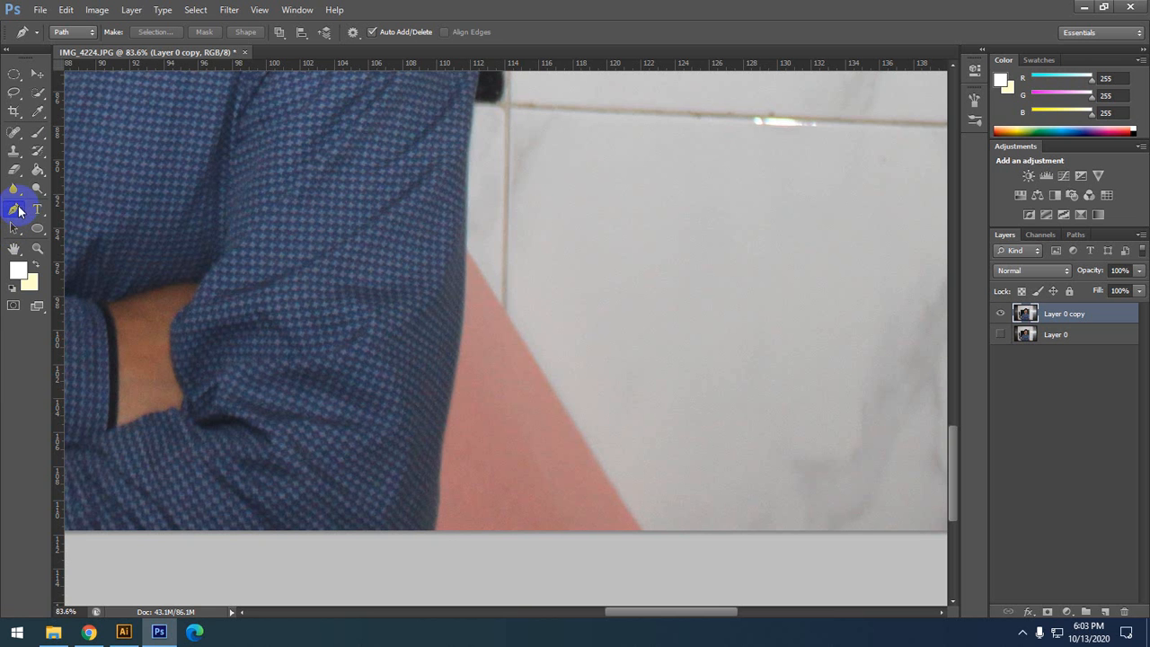
left_click(429, 531)
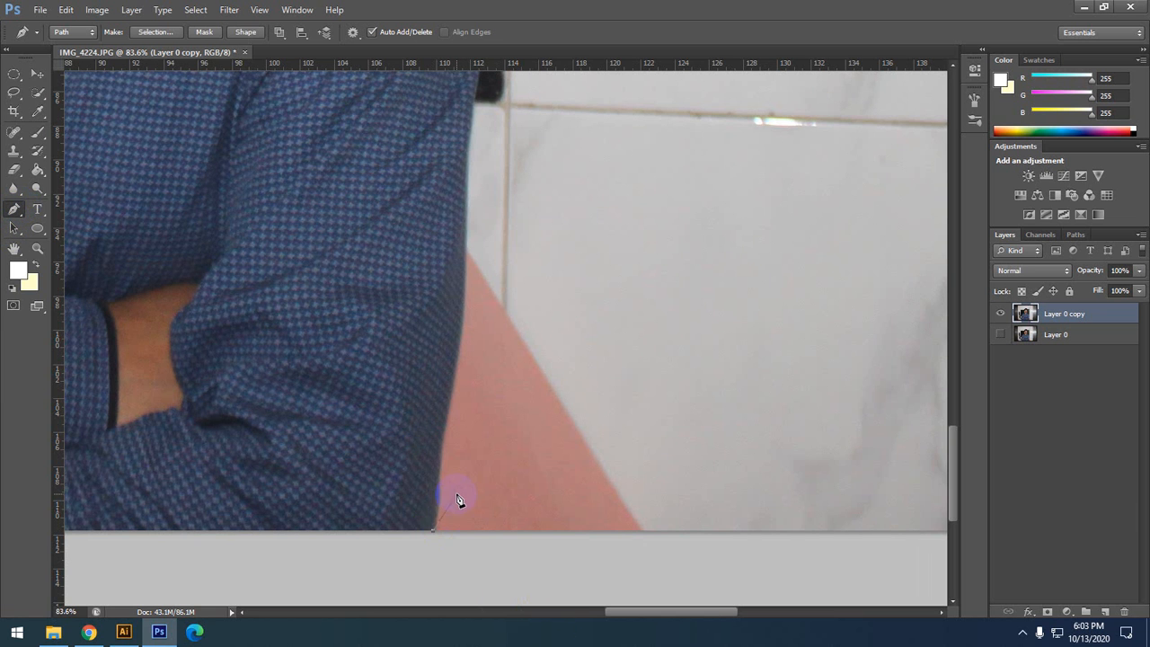
left_click_drag(462, 461, 426, 472)
left_click(397, 459)
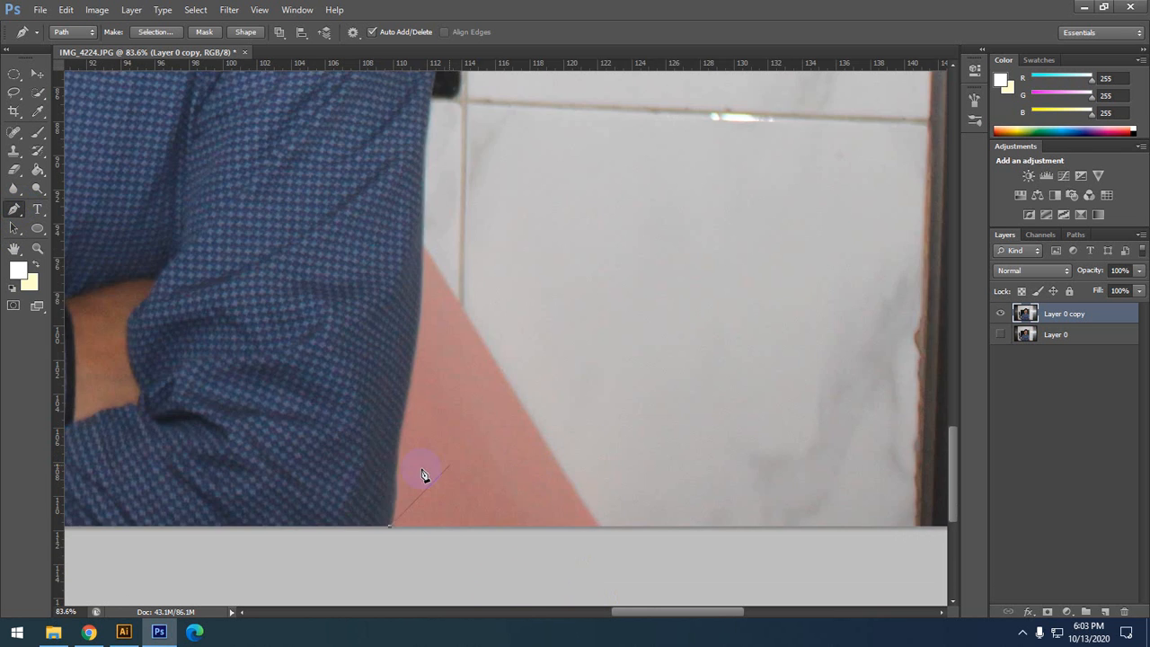
left_click(403, 479)
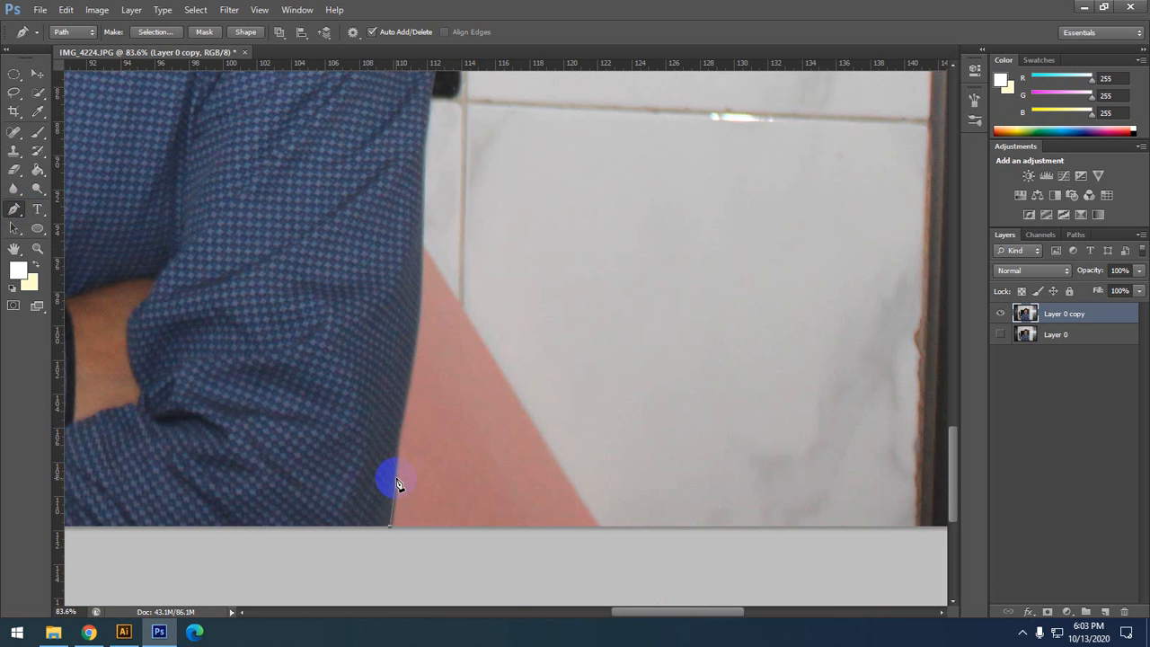
left_click_drag(401, 475, 415, 476)
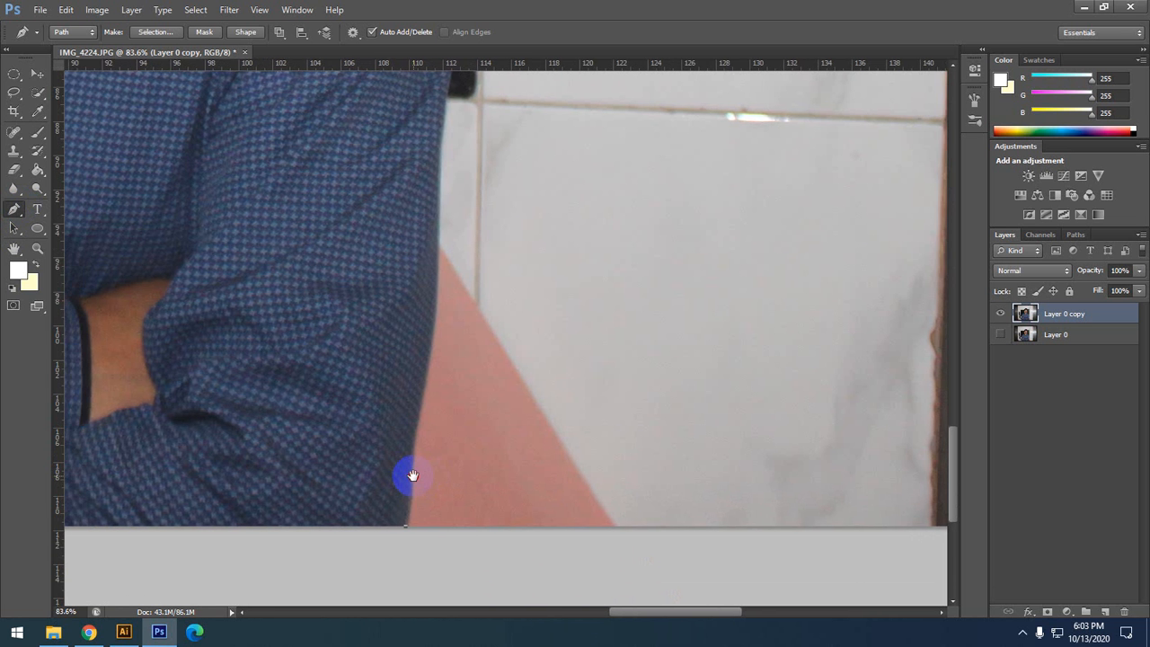
- Try to place a second anchor point farther up the sleeve's edge beside the pink area, and undo it
scroll(416, 492, "up", 3)
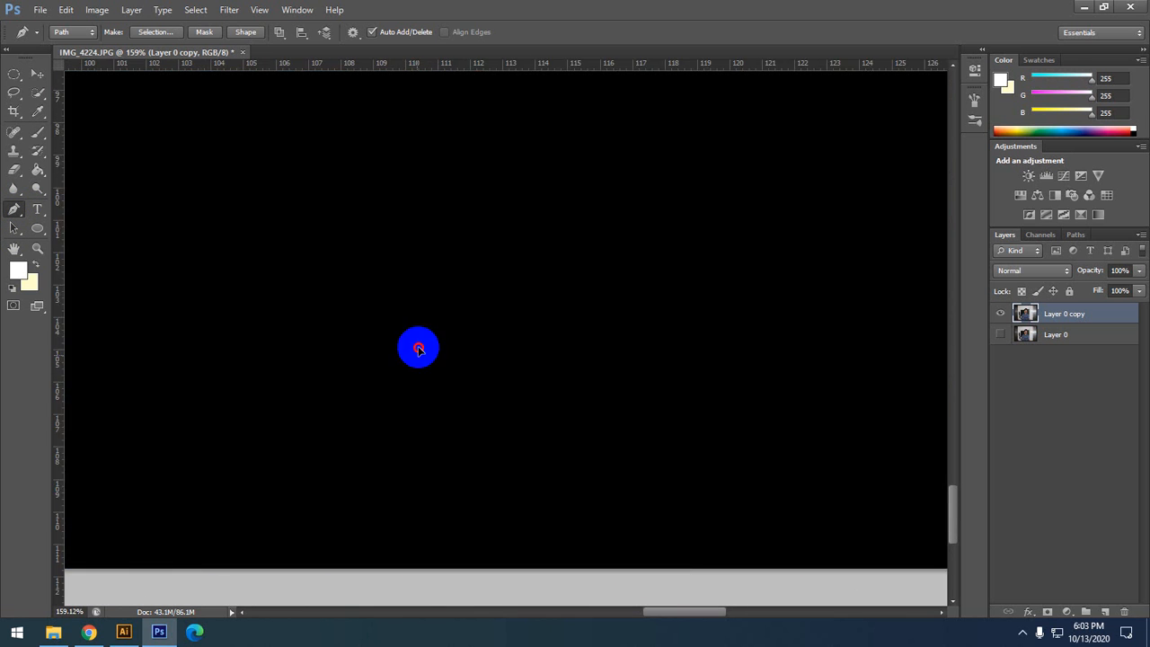
left_click(419, 329)
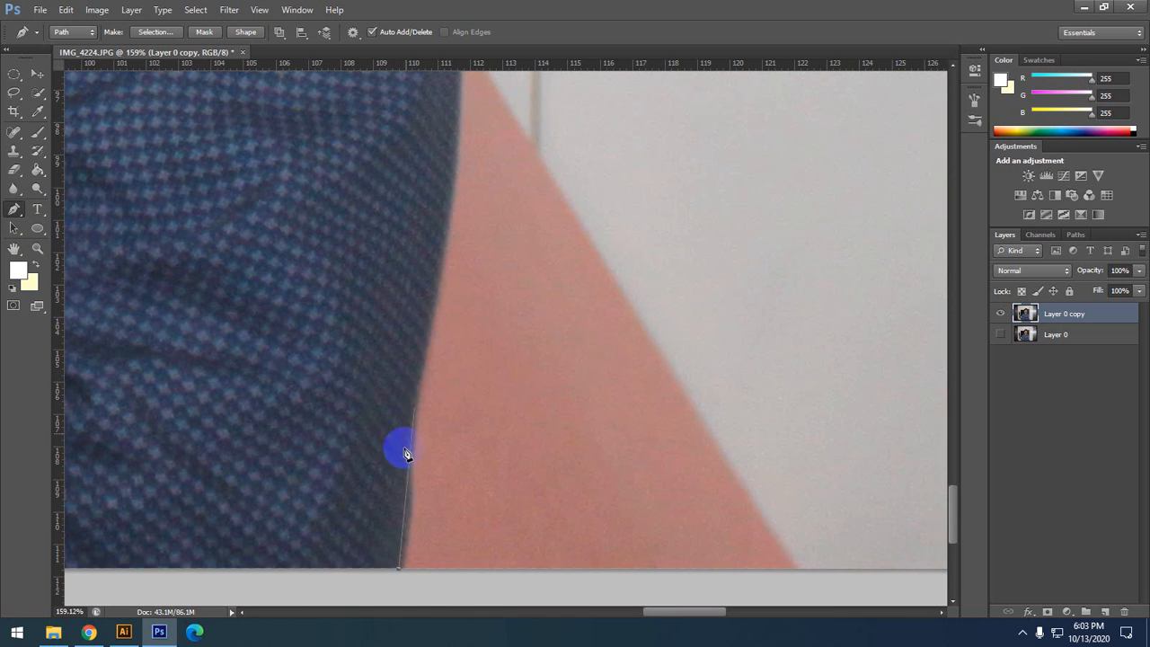
scroll(410, 467, "up", 1)
left_click_drag(412, 473, 411, 405)
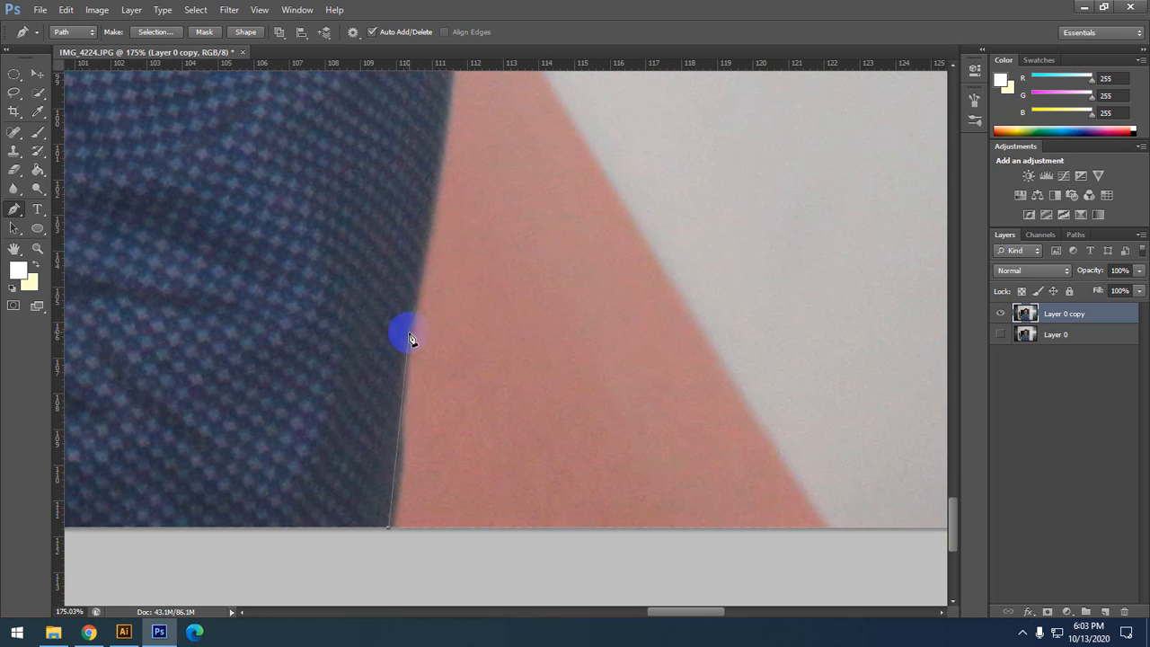
left_click(410, 338)
key("ctrl+z")
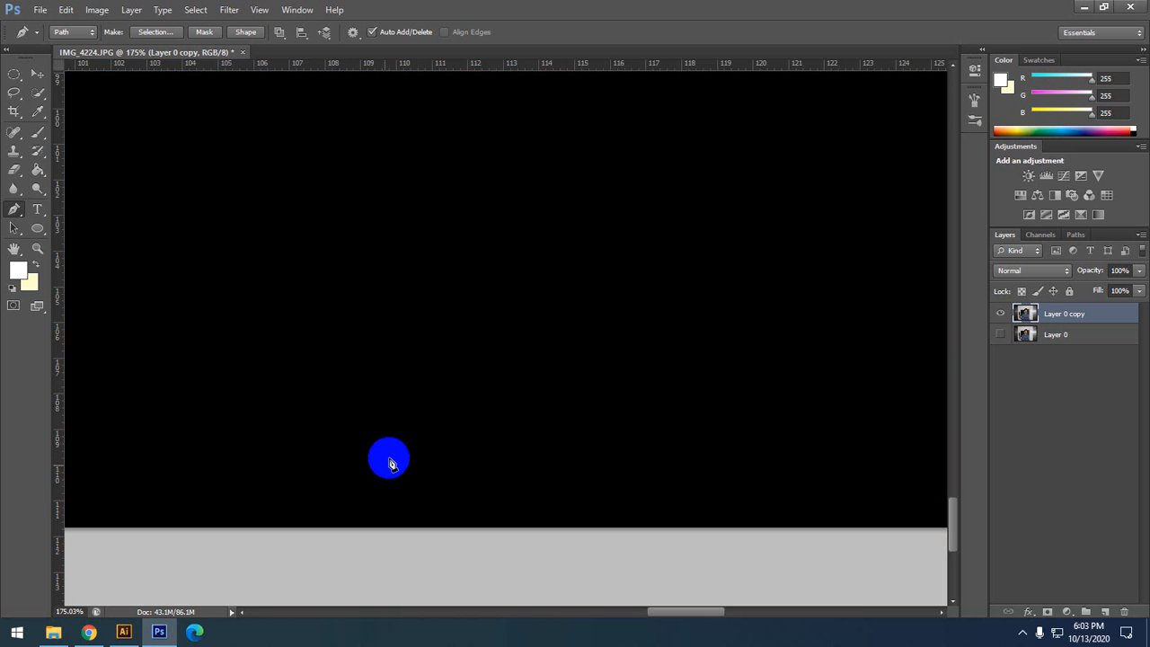
- Close IMG_4224.JPG without saving its changes
left_click_drag(392, 414, 556, 383)
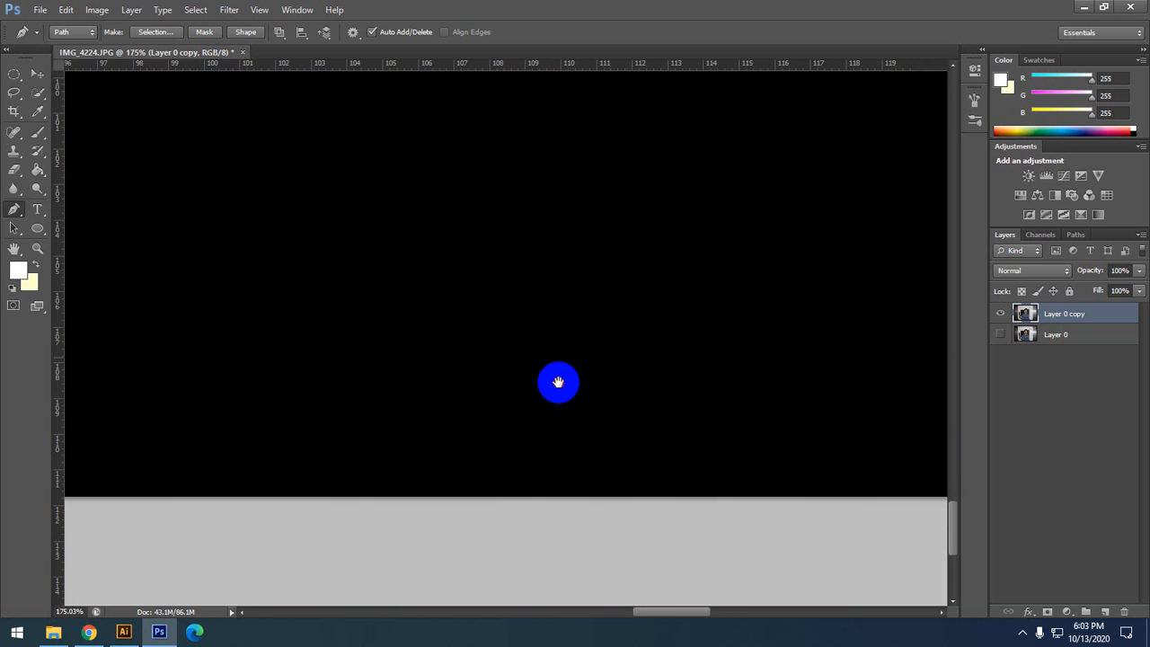
key("ctrl+w")
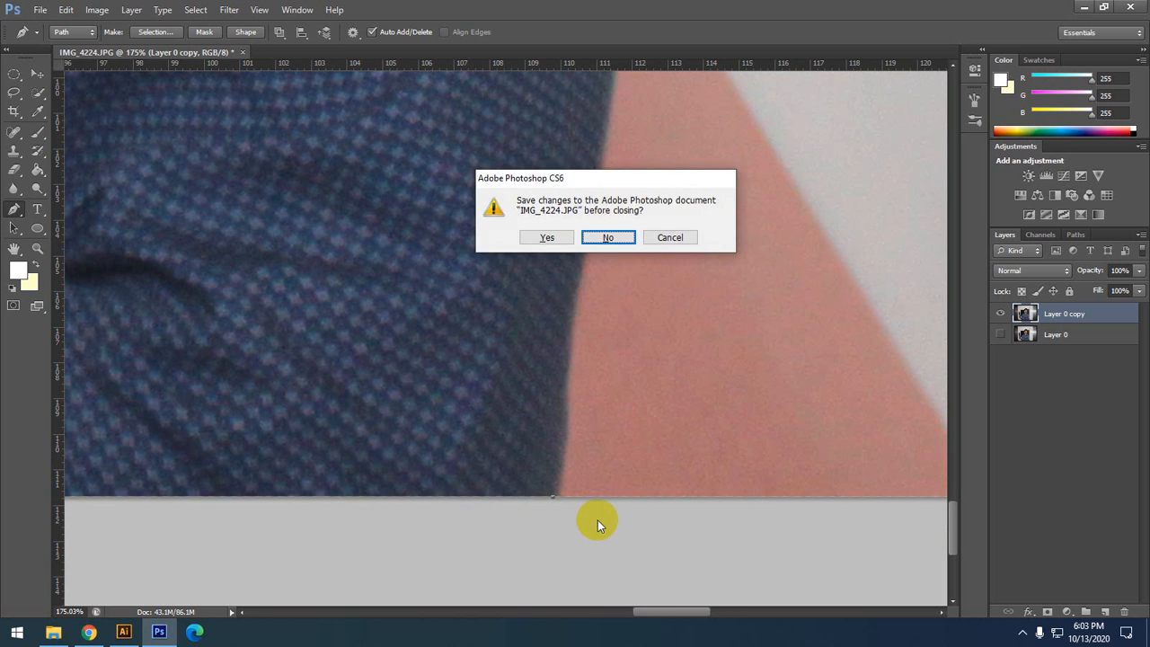
key("n")
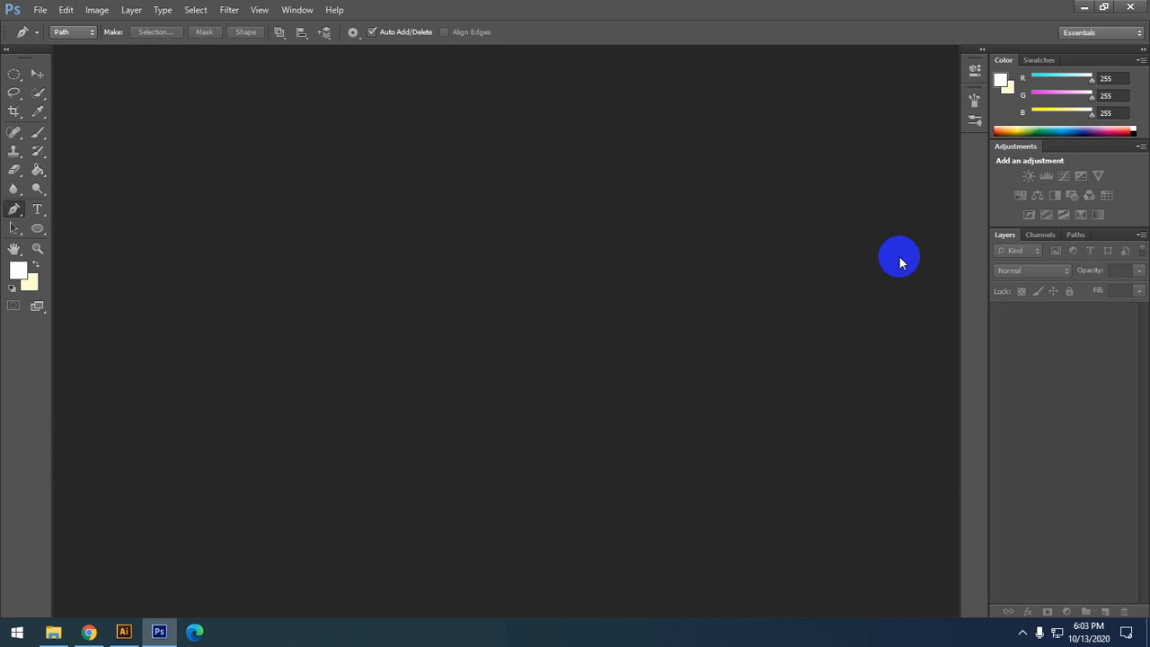
- Create a new blank square CMYK document measuring 8 by 8 ruler units
left_click(36, 10)
left_click(43, 28)
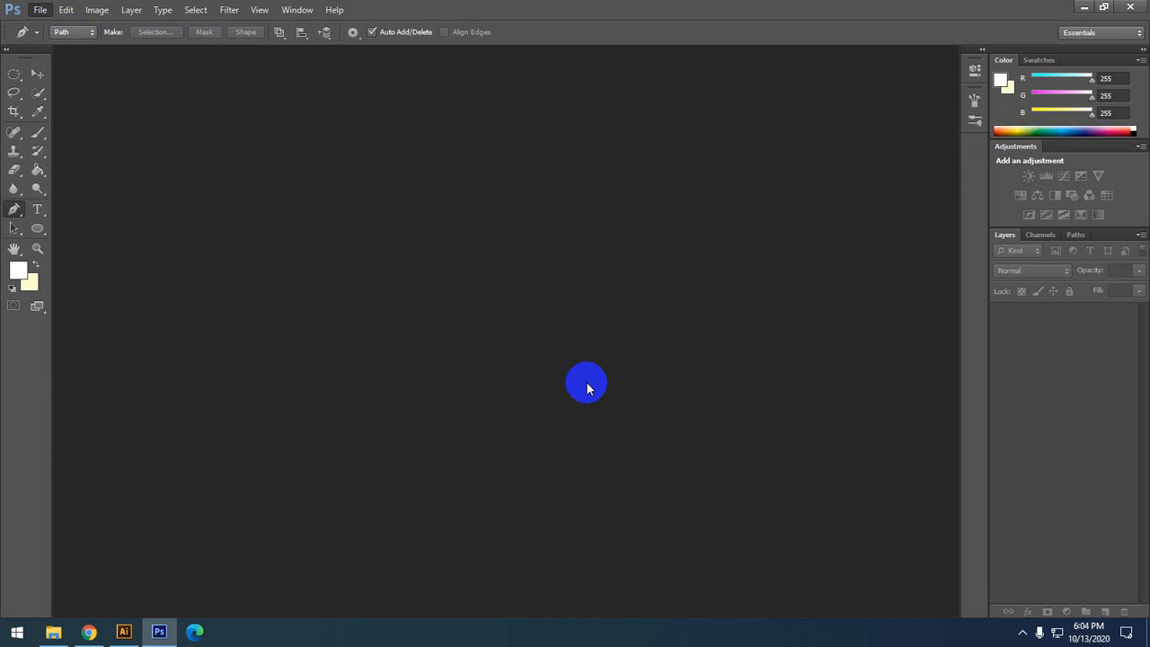
left_click(657, 166)
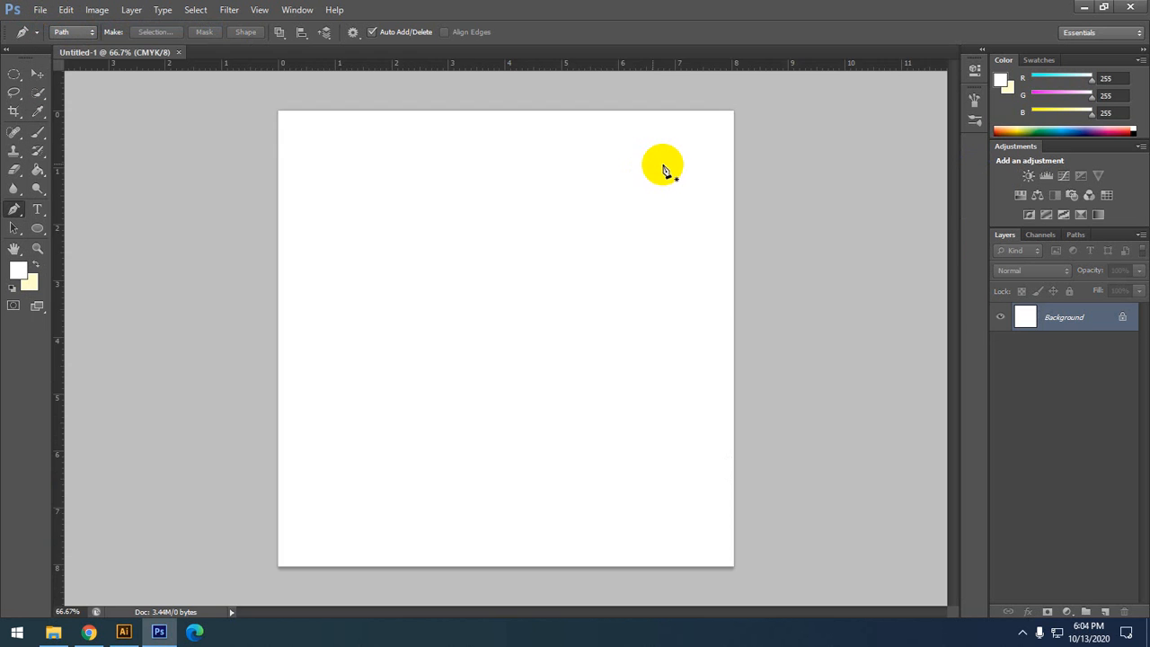
- Place IMG_4224.JPG from the 100CANON folder into the blank document at its fitted size
left_click(35, 73)
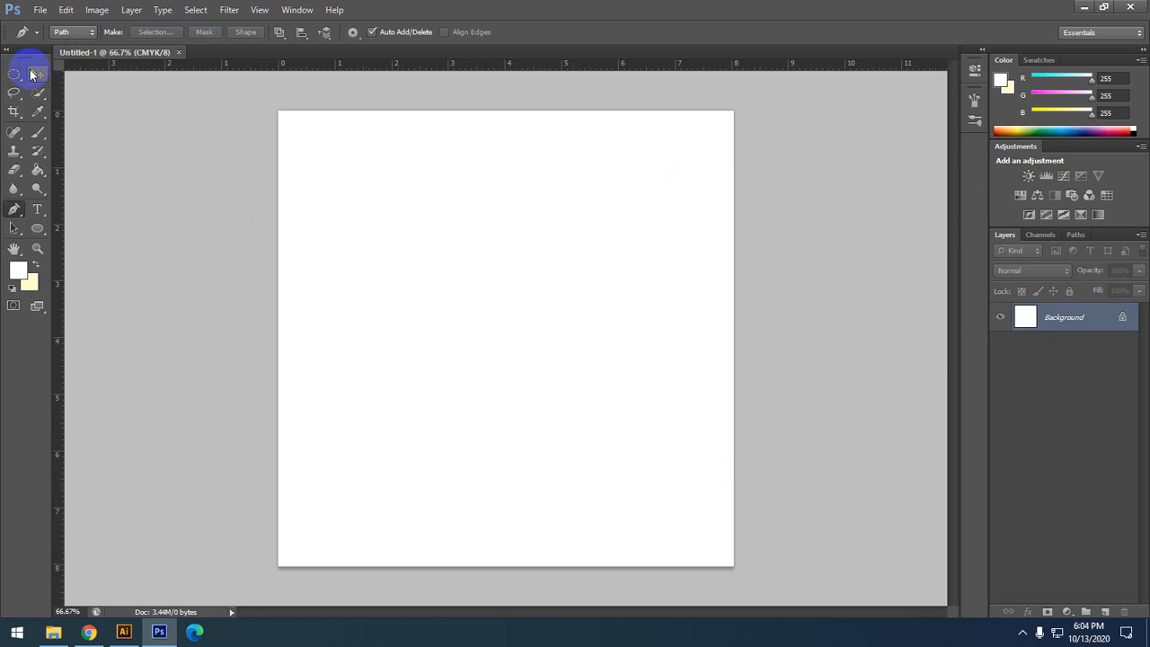
left_click(1104, 7)
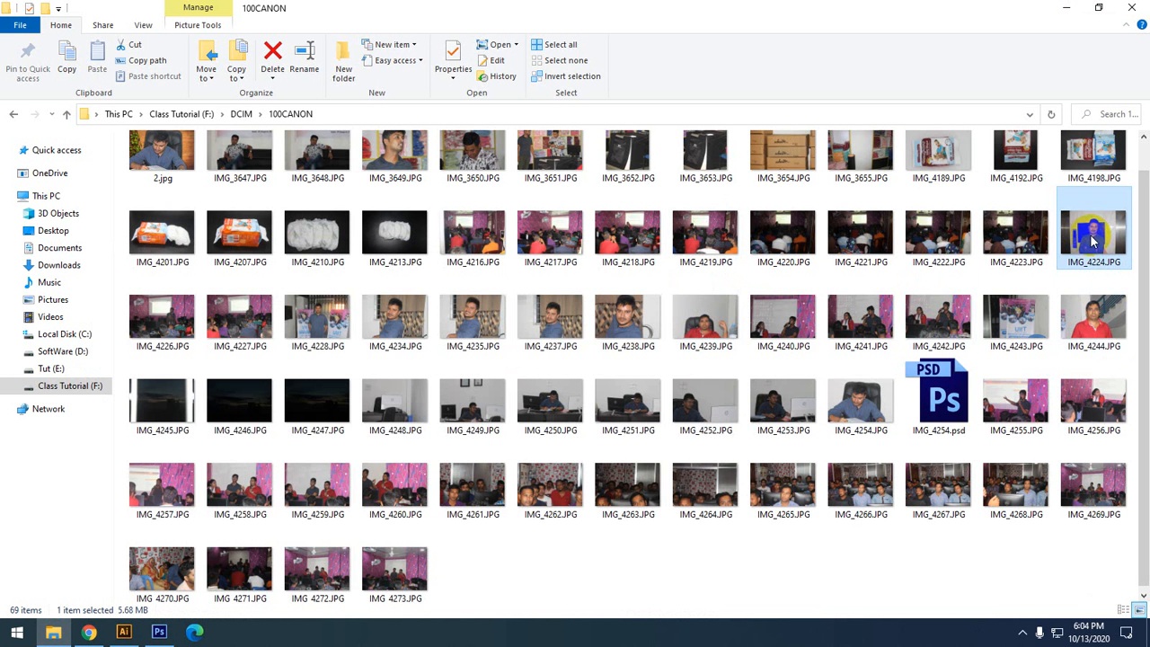
left_click_drag(1066, 270, 557, 385)
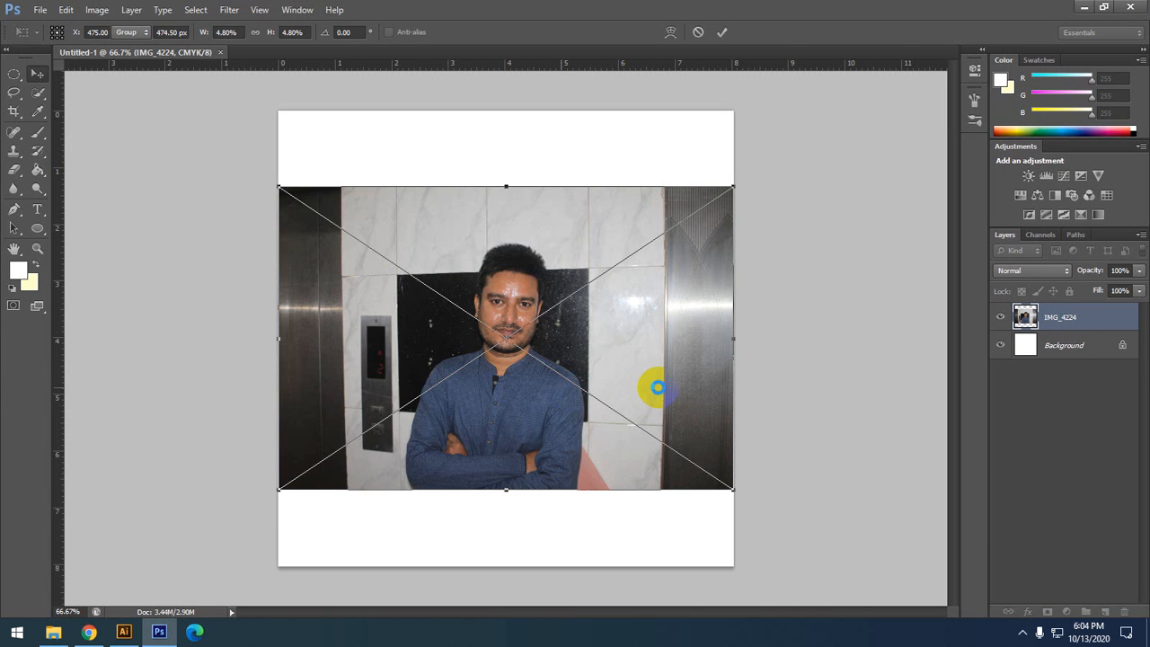
key("Return")
scroll(685, 457, "up", 3)
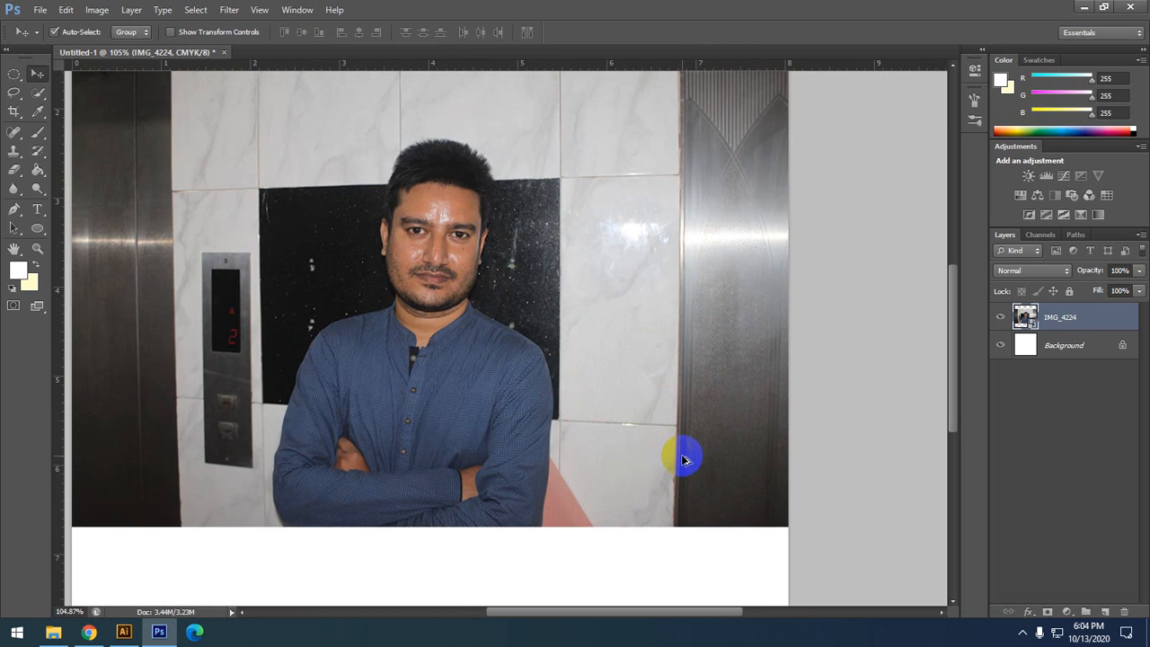
- Open IMG_4224.JPG as a separate document and convert its locked Background into Layer 0
left_click(1083, 8)
left_click_drag(1091, 232, 604, 50)
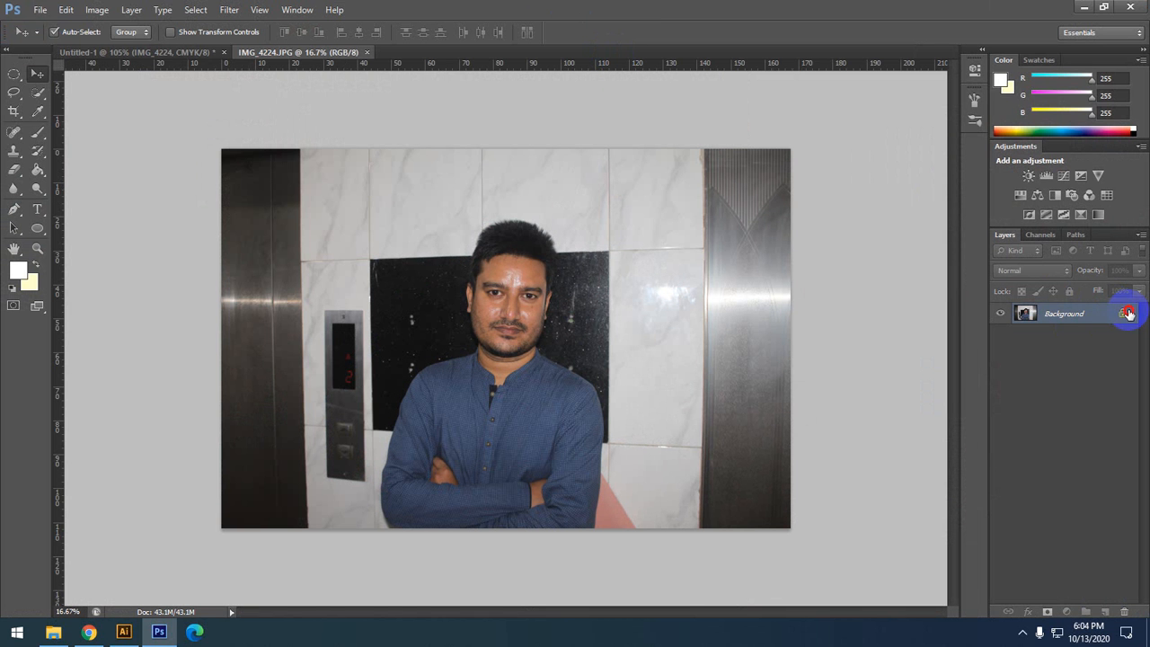
double_click(1120, 313)
left_click(696, 201)
- Duplicate Layer 0 and hide the original layer
left_click_drag(1044, 324, 1103, 600)
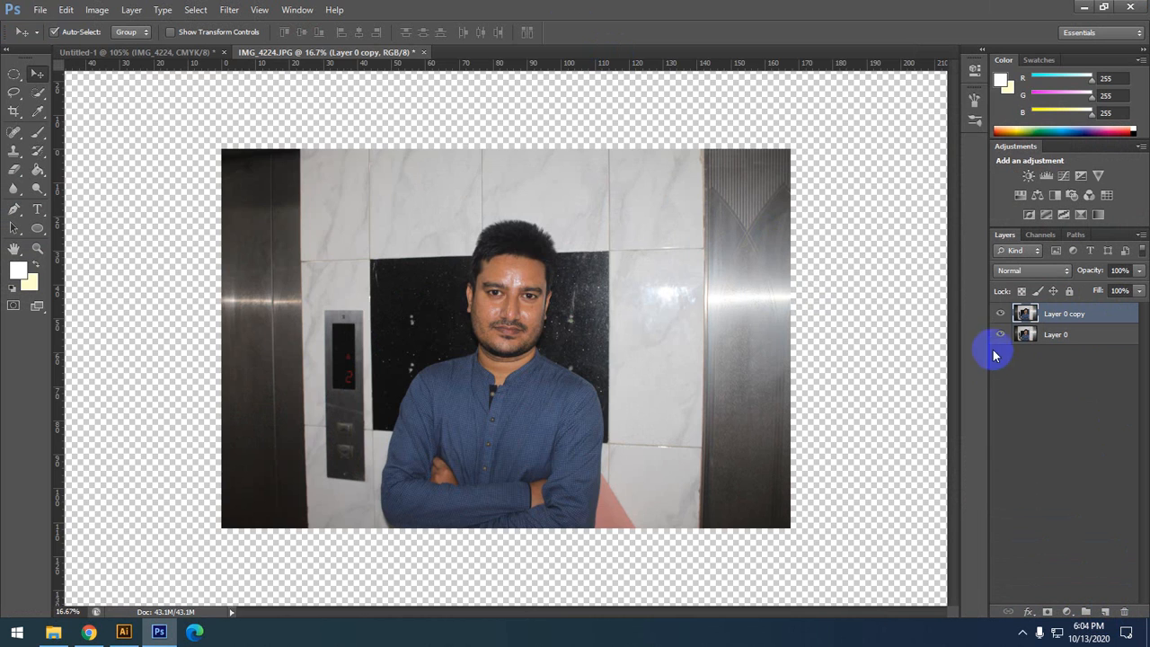
left_click(999, 335)
- Try a freehand Lasso selection along the sleeve's lower outer edge beside the pink area, and deselect it
scroll(602, 543, "up", 10)
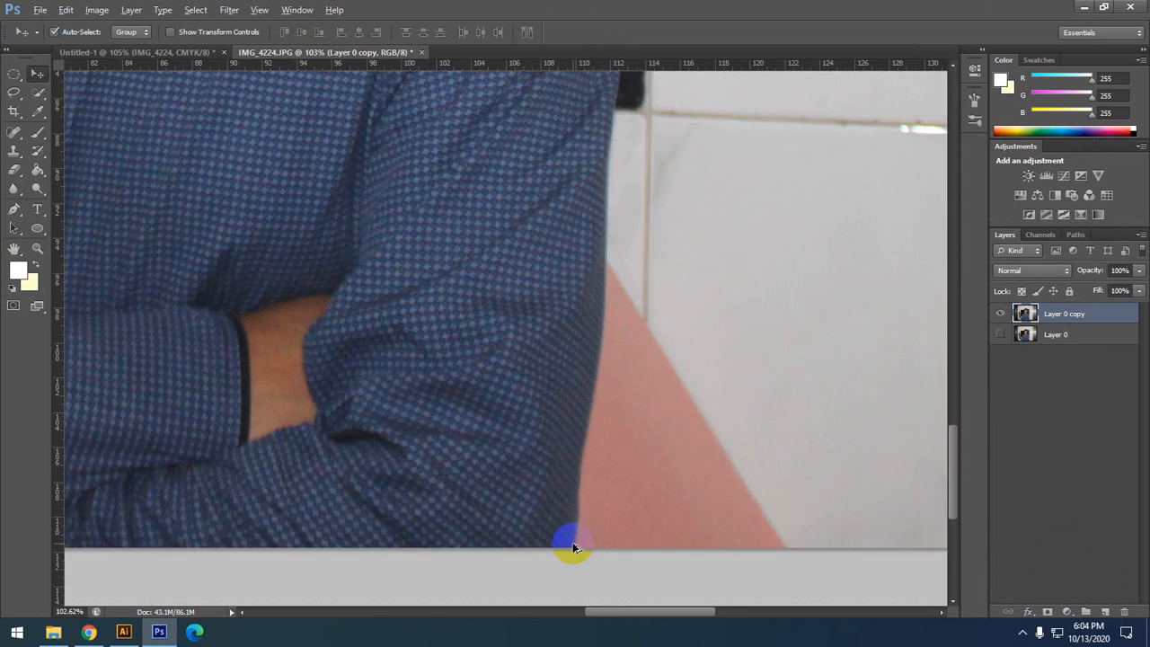
scroll(664, 470, "up", 3)
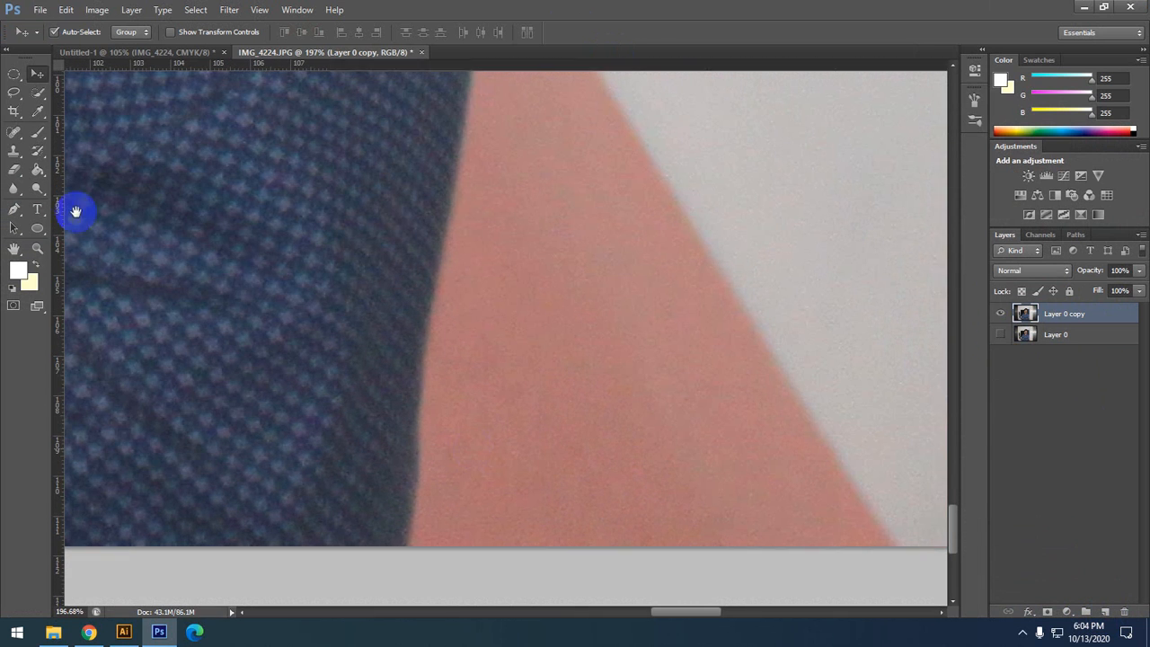
left_click(13, 209)
left_click(407, 550)
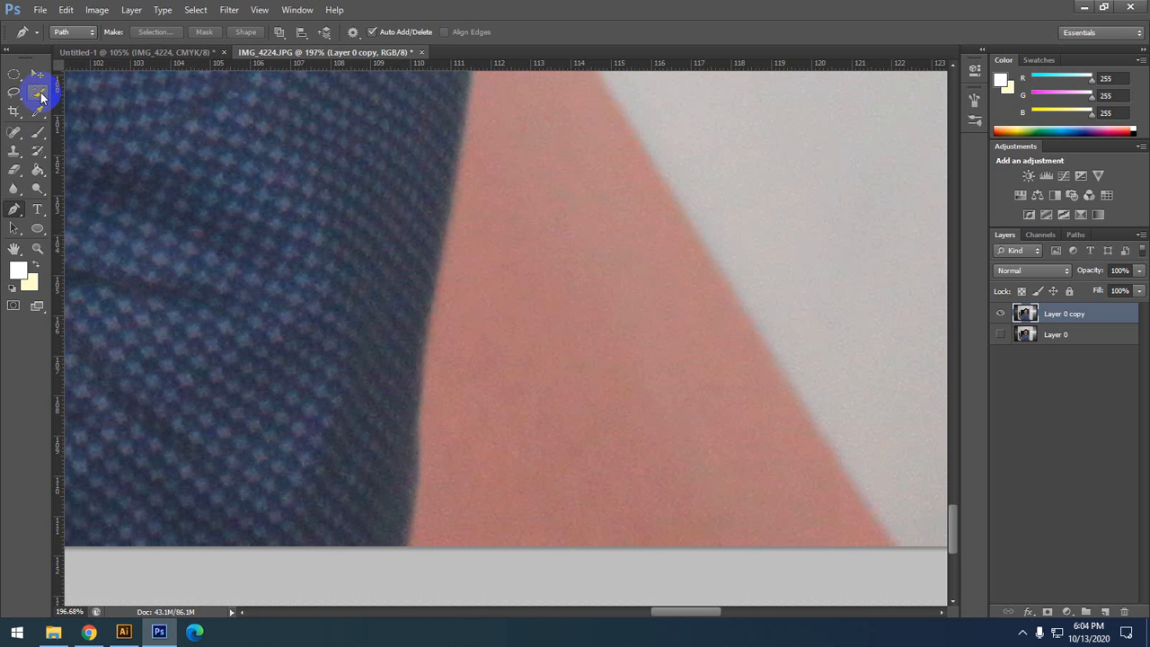
left_click(40, 96)
left_click(16, 94)
mouse_move(406, 545)
left_mouse_down()
mouse_move(452, 153)
mouse_move(533, 98)
mouse_move(528, 130)
left_mouse_up()
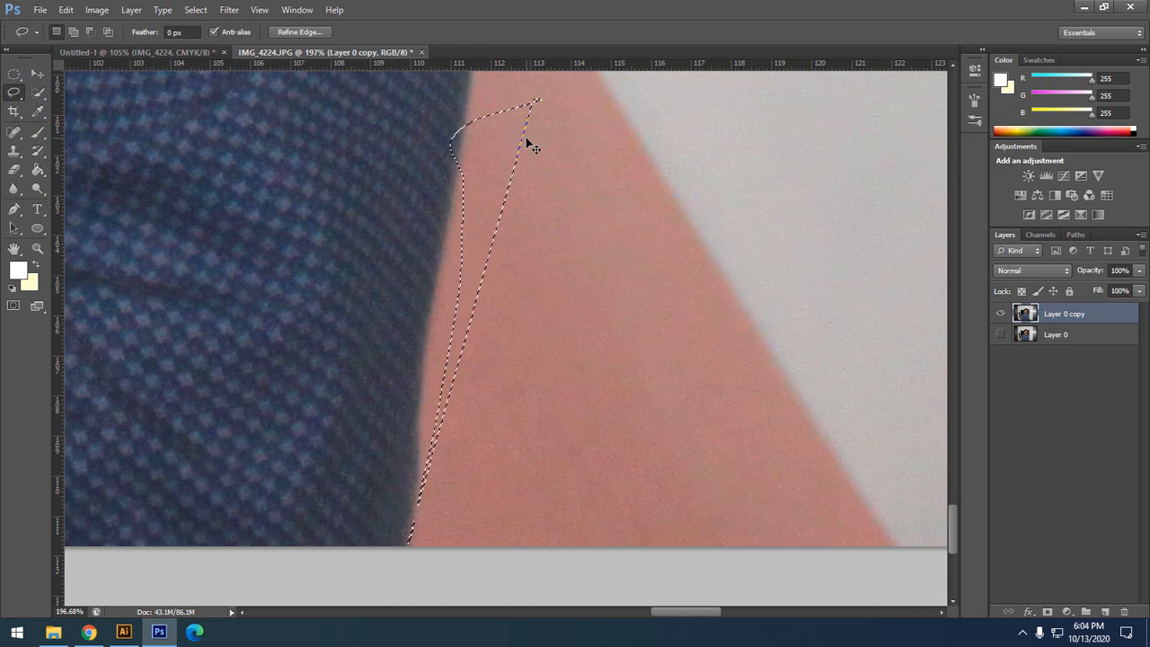
left_click(154, 251)
- Try tracing the sleeve's outer edge upward from the photo's lower edge with curved Pen tool anchor points, and discard the path
left_click(13, 210)
left_click_drag(551, 371, 561, 362)
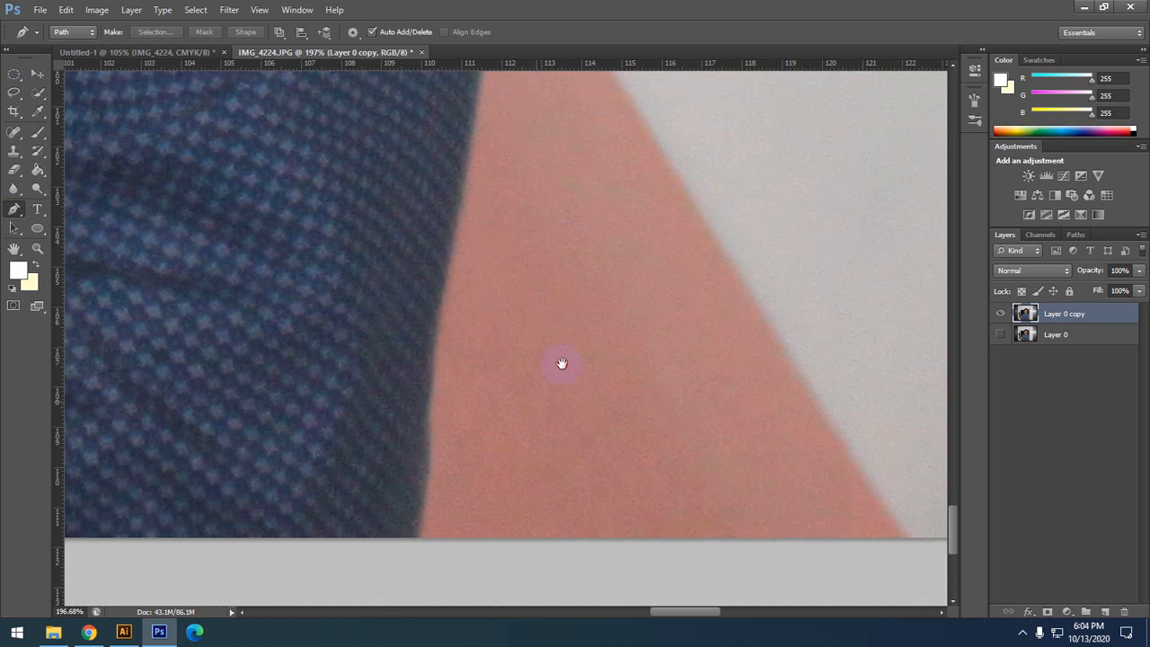
left_click(442, 496)
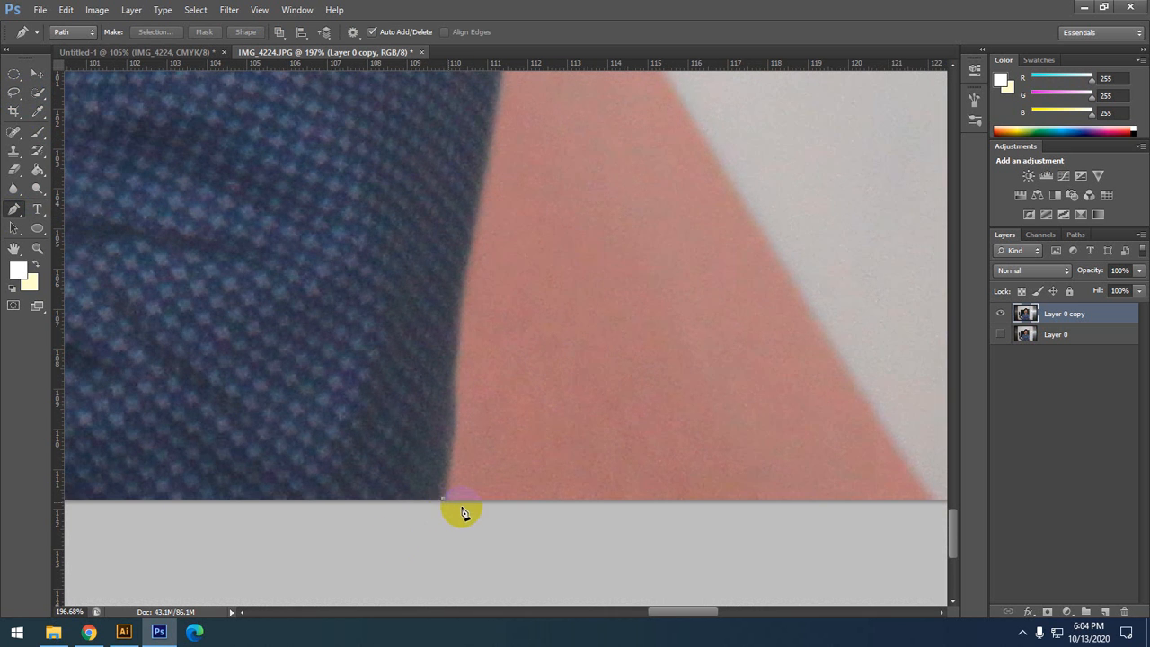
scroll(452, 449, "up", 1)
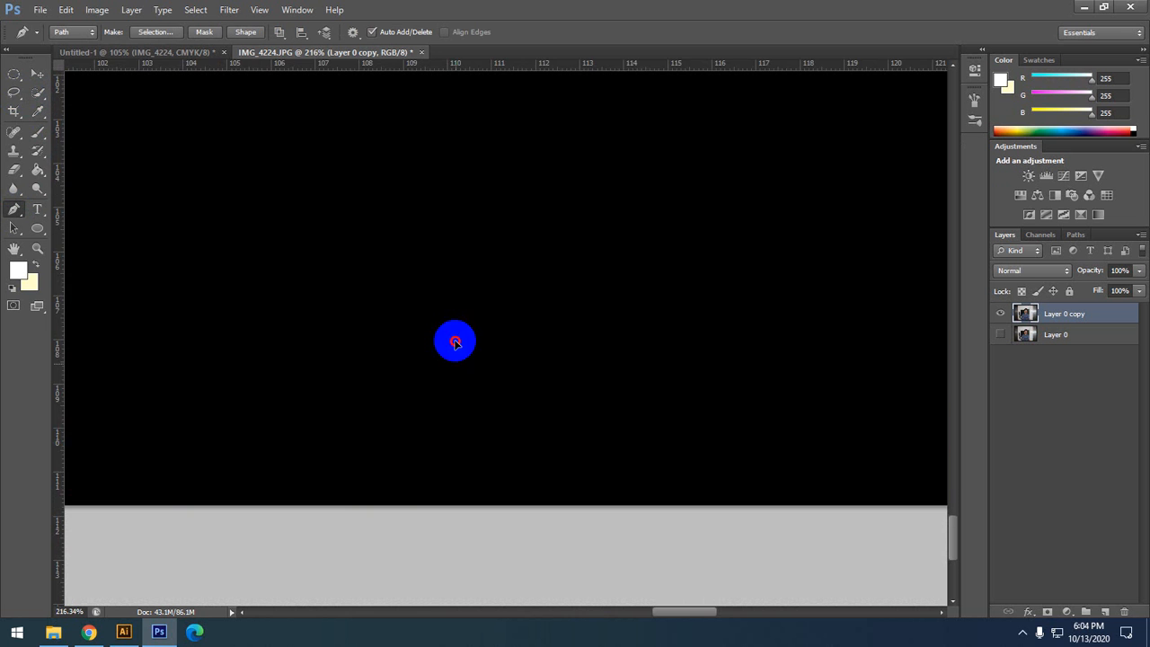
left_click_drag(454, 341, 470, 449)
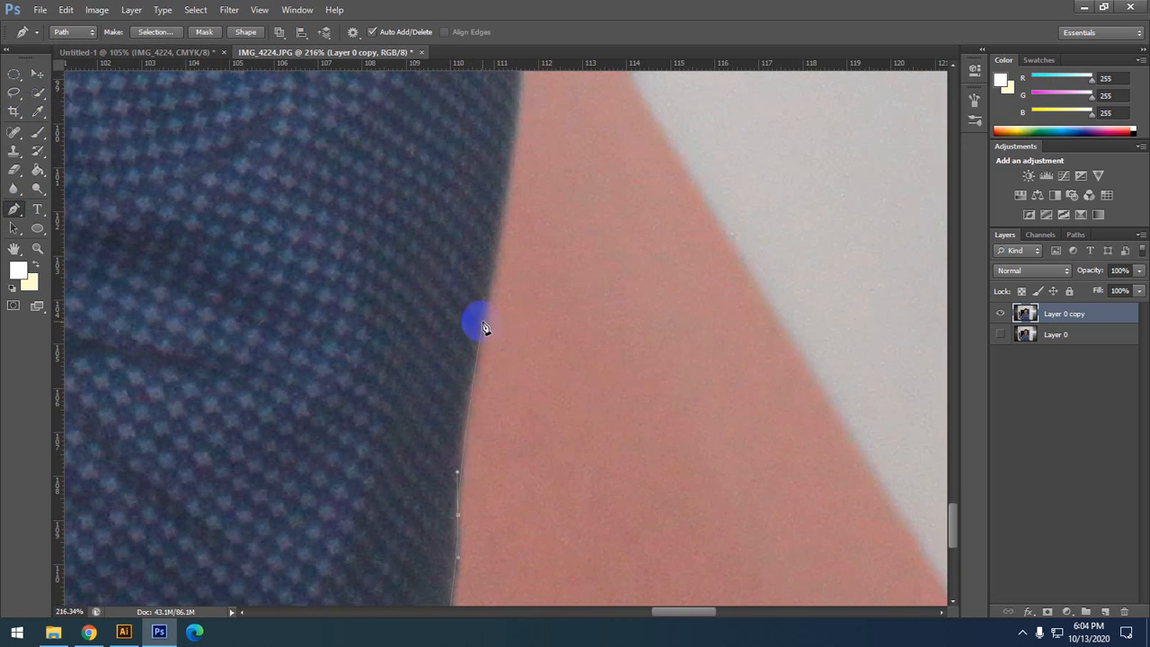
left_click(494, 291)
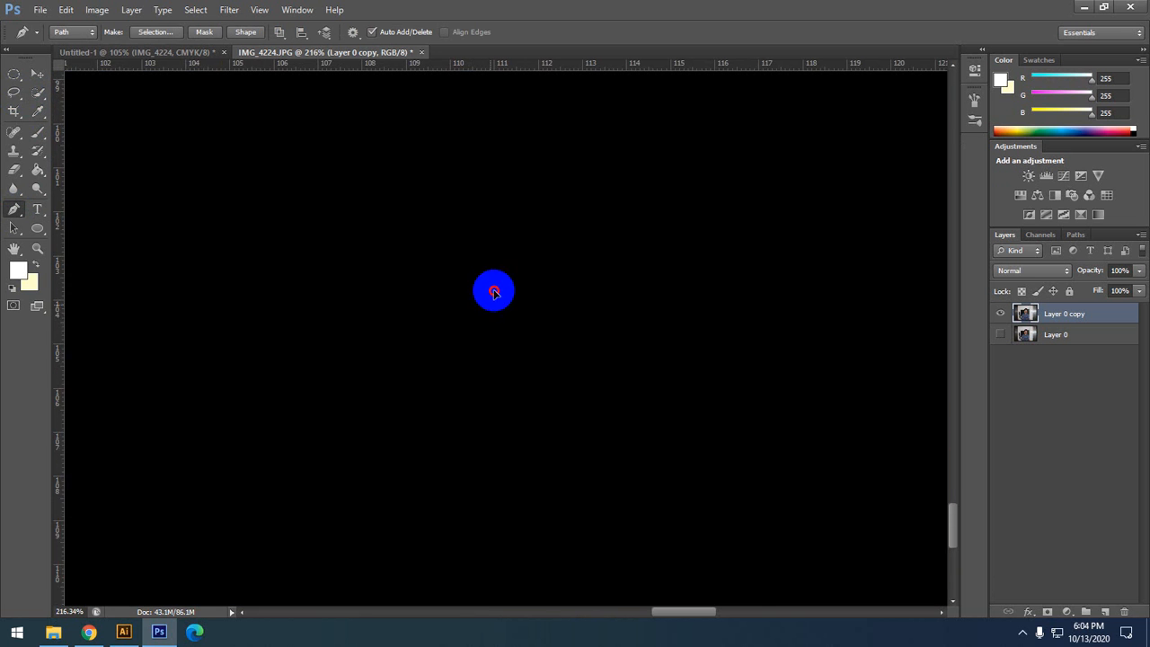
left_click_drag(494, 291, 495, 480)
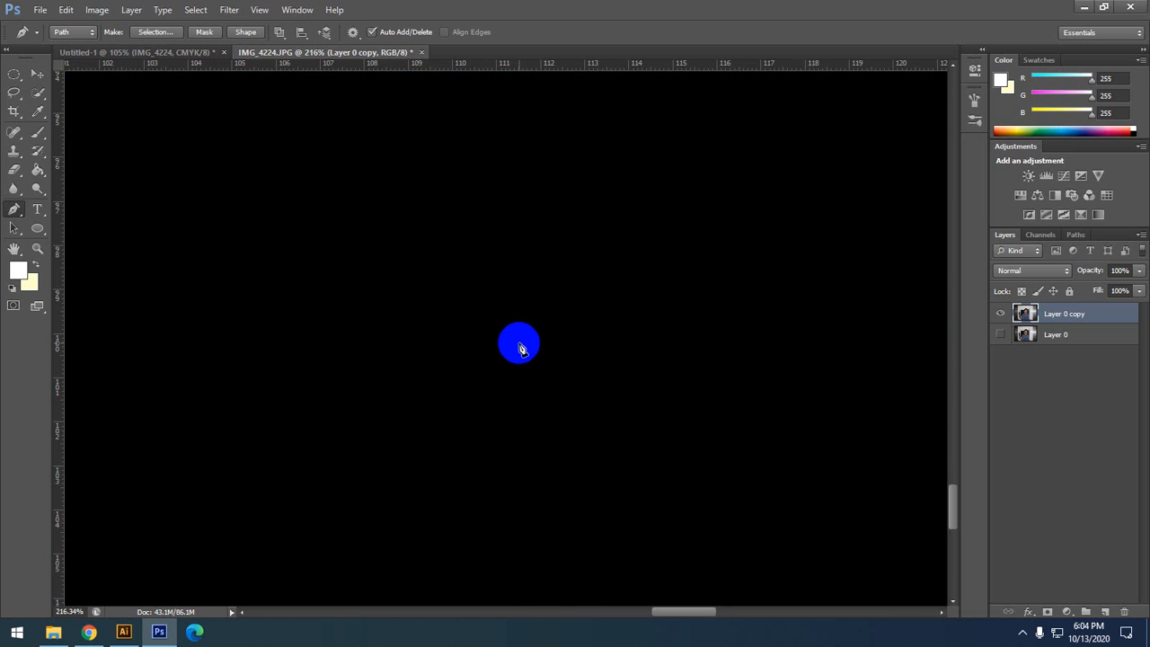
left_click_drag(520, 334, 524, 335)
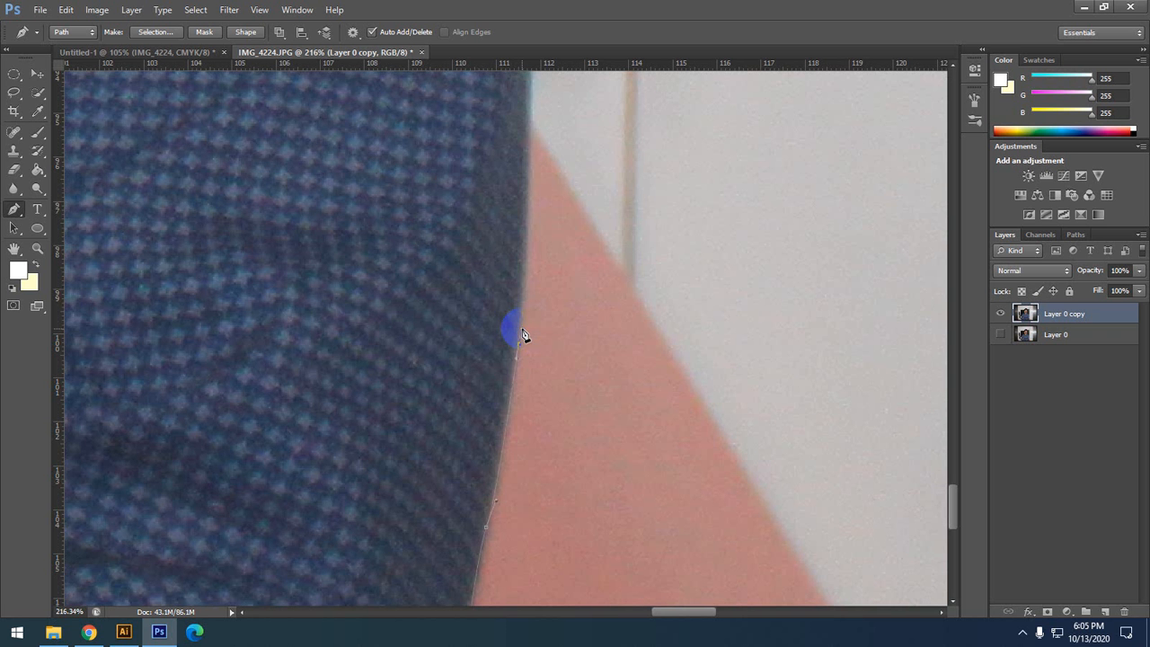
left_click(530, 162)
left_click(530, 155)
key("ctrl+Return")
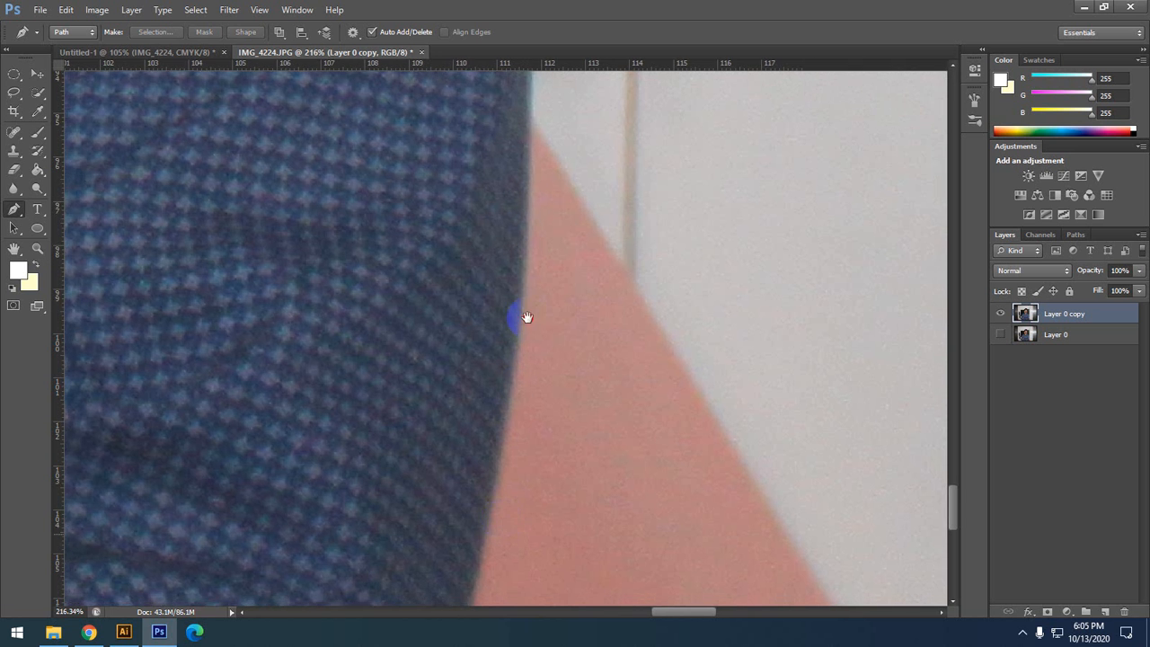
- Restart the path at the sleeve's lower corner, try a second anchor point with very long direction handles, and discard it
left_click_drag(526, 317, 529, 246)
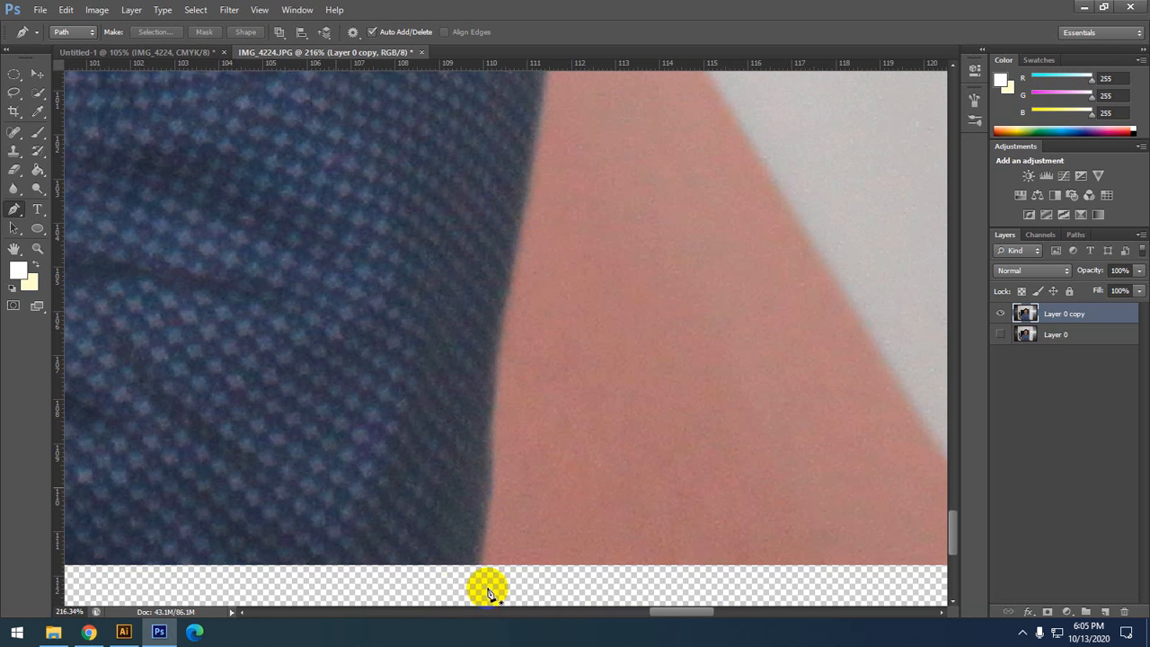
left_click(481, 568)
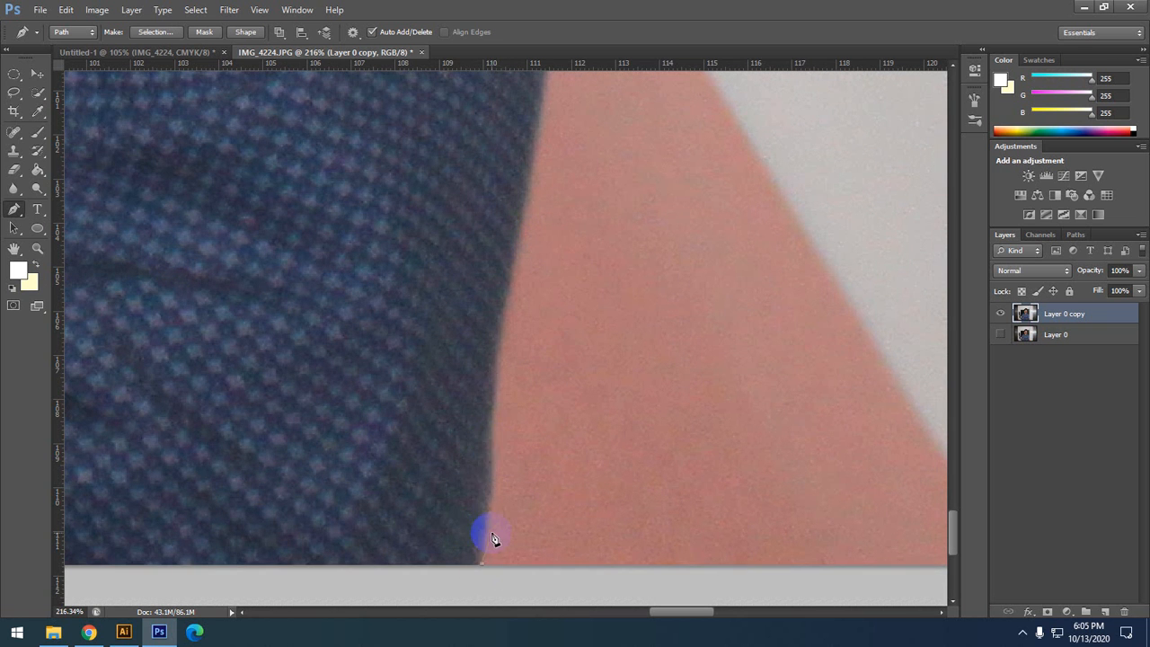
left_click_drag(491, 490, 490, 446)
scroll(491, 506, "up", 3)
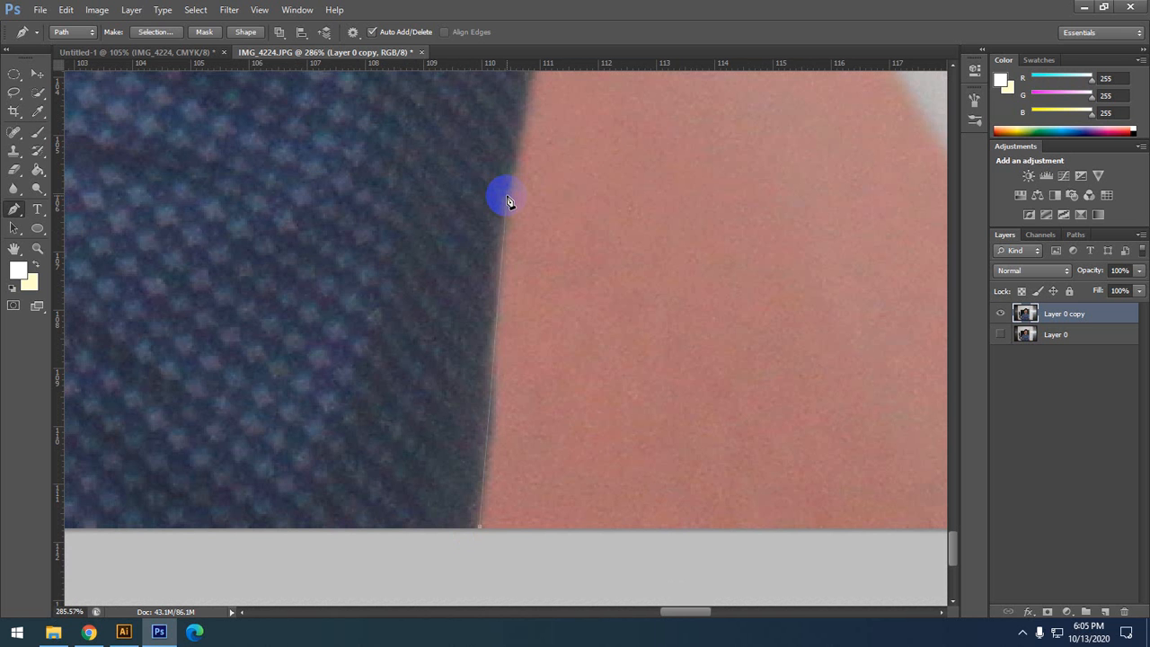
left_click(502, 208)
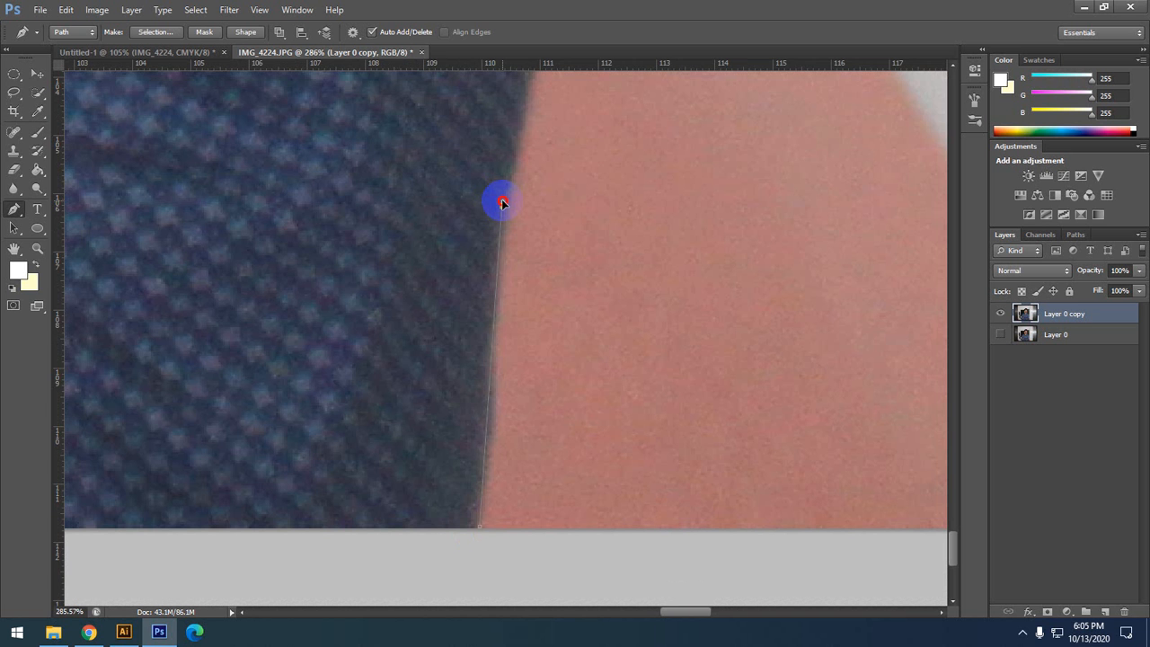
left_click_drag(502, 203, 1, 435)
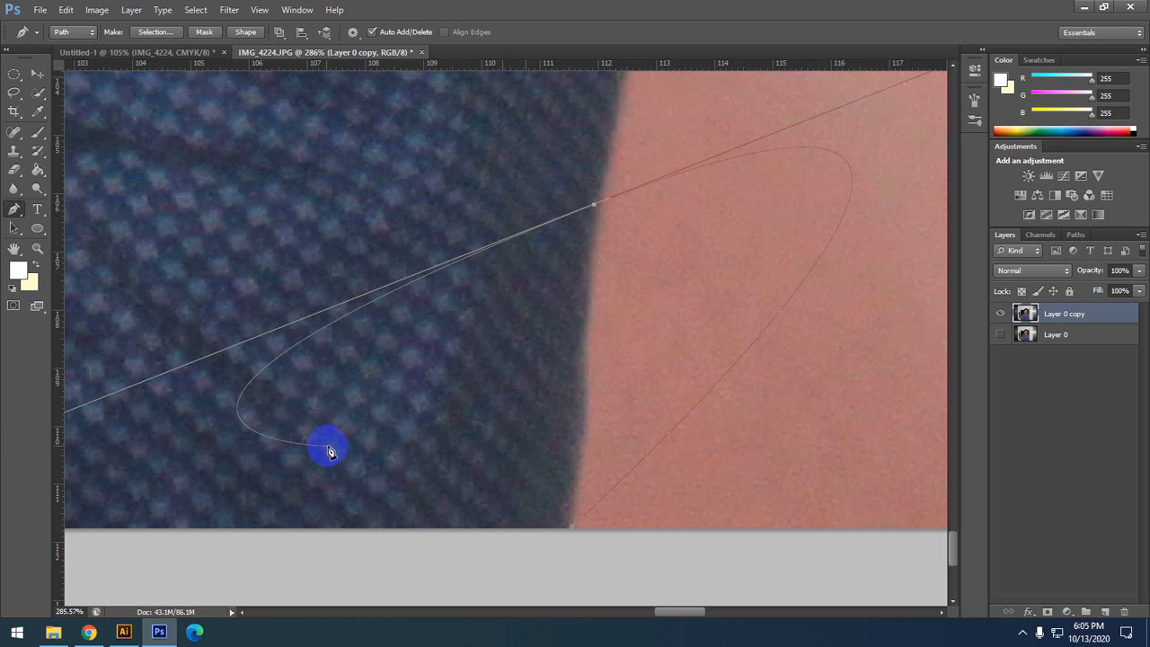
key("Escape")
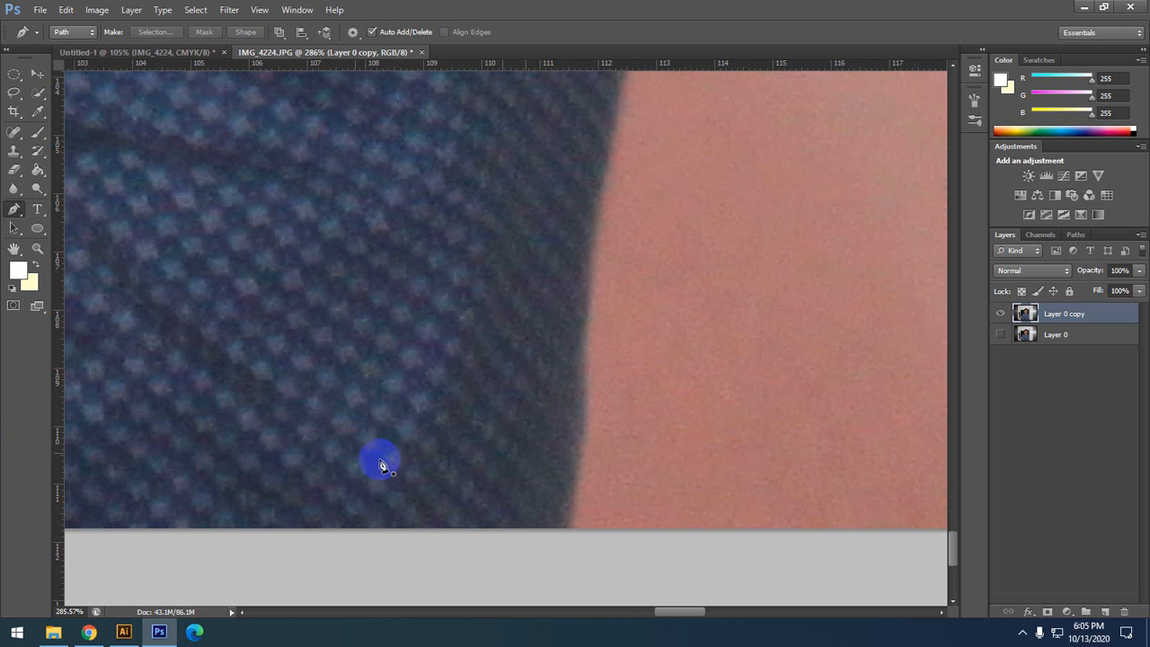
- Trace a new path from the photo's lower edge up the sleeve's outer edge alongside the pink area with curved anchor points
left_click(569, 529)
left_click_drag(590, 299, 608, 151)
left_click_drag(610, 158, 575, 643)
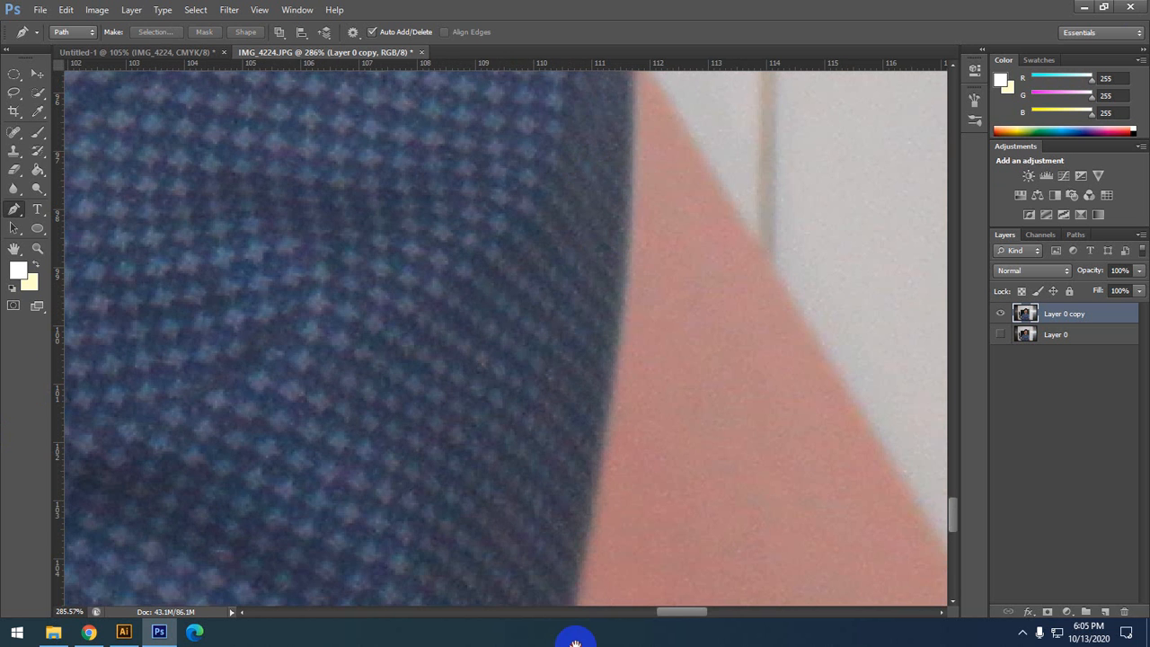
left_click(595, 484)
left_click_drag(621, 253, 627, 166)
left_click_drag(632, 167, 629, 643)
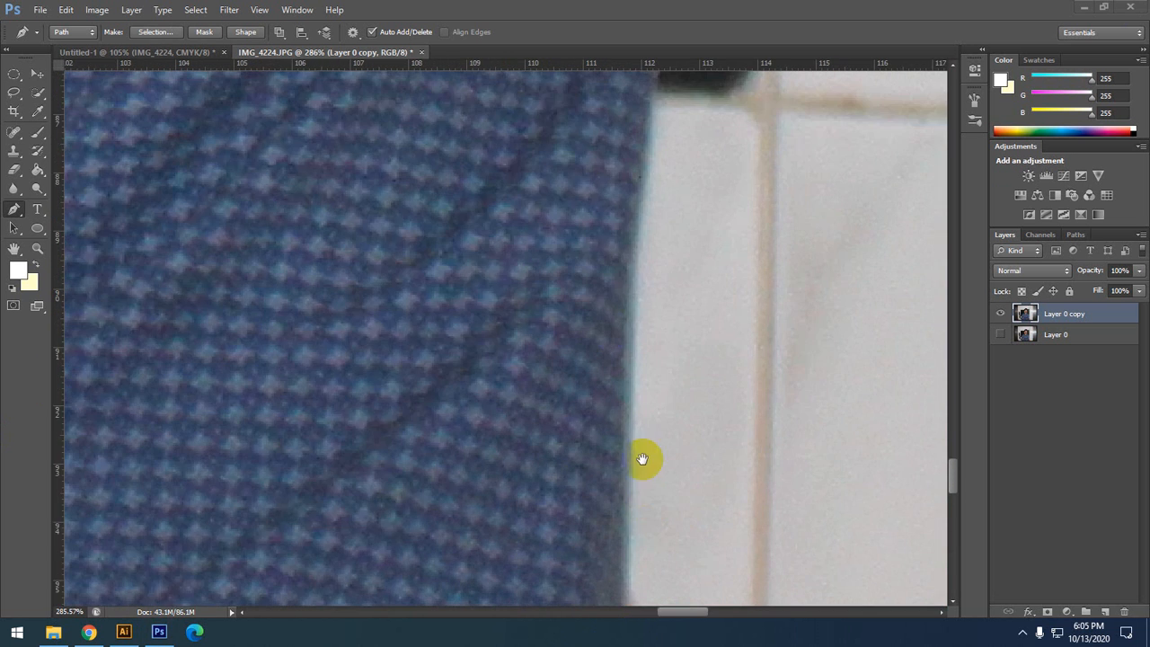
- Continue the path up the sleeve's edge past the white tile to the black wall panel
left_click_drag(612, 211, 611, 174)
left_click_drag(604, 323, 579, 627)
left_click_drag(611, 370, 530, 626)
left_click_drag(575, 364, 546, 243)
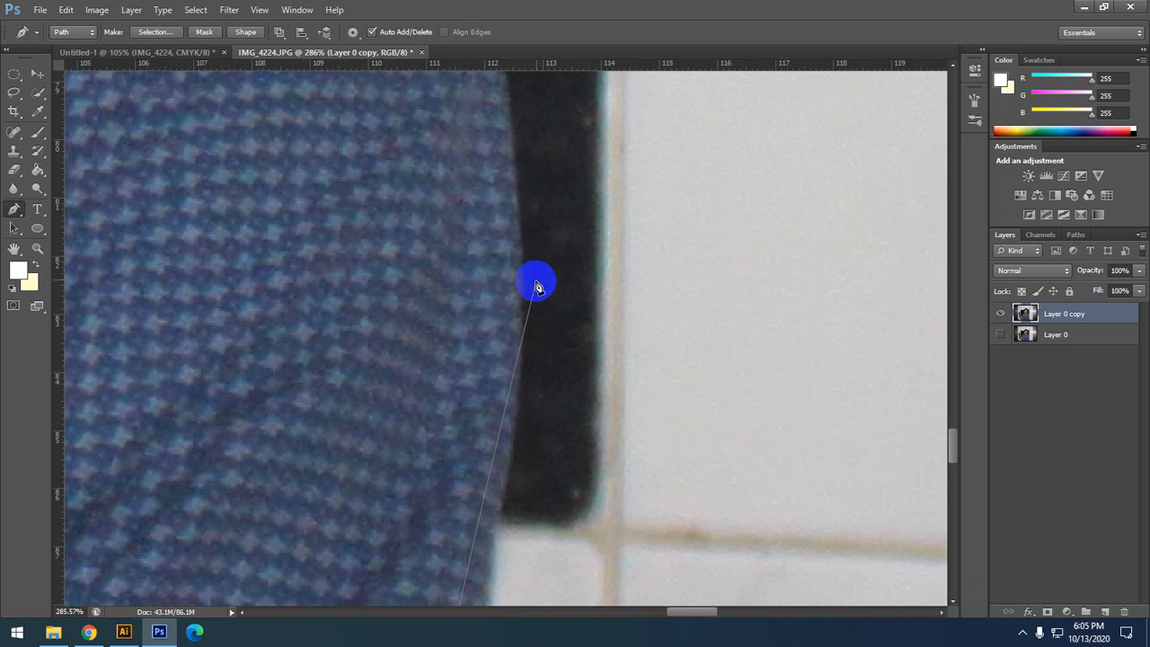
- Close IMG_4224.JPG and the Untitled-1 document without saving their changes
key("ctrl+w")
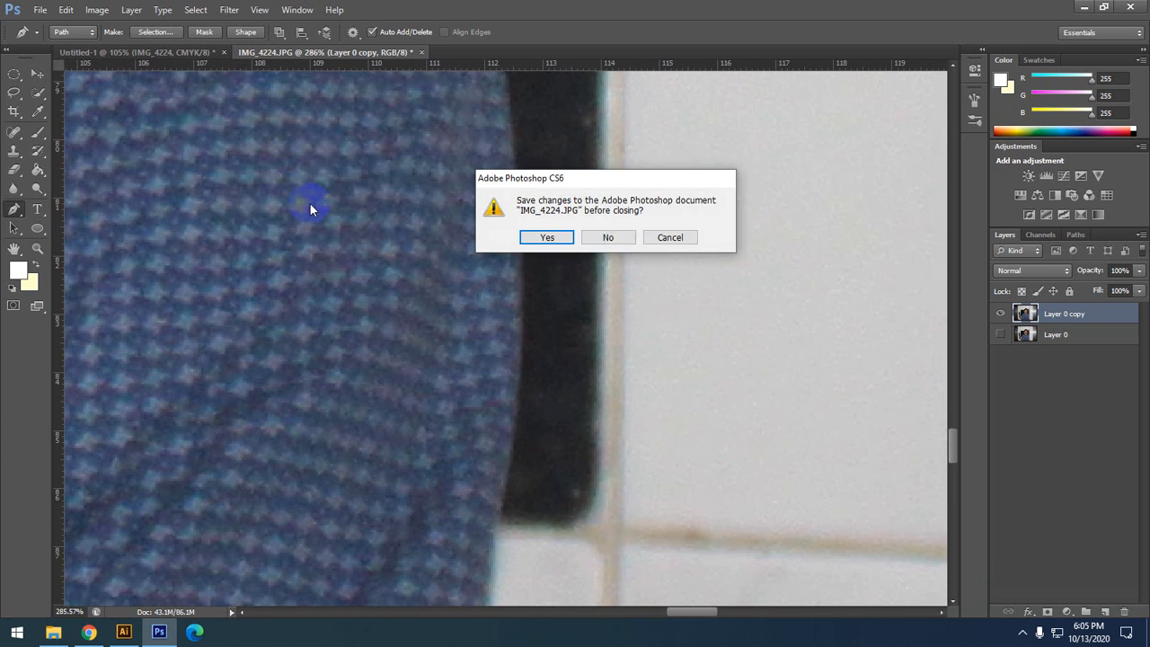
key("Tab")
key("Return")
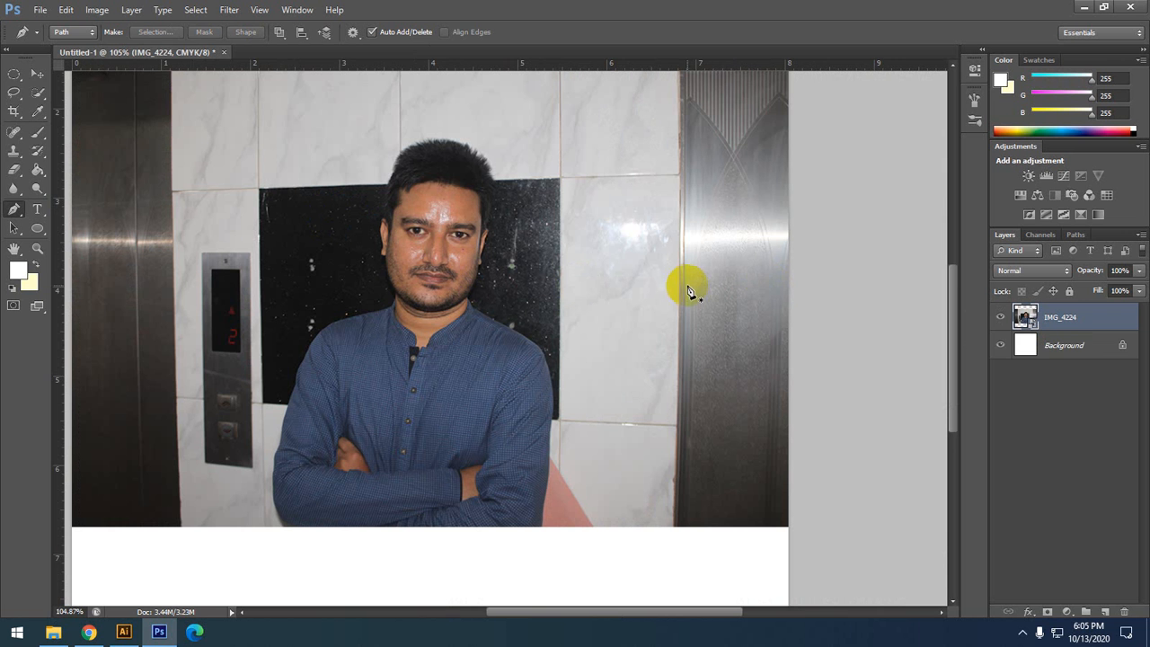
key("ctrl+w")
key("Tab")
key("Return")
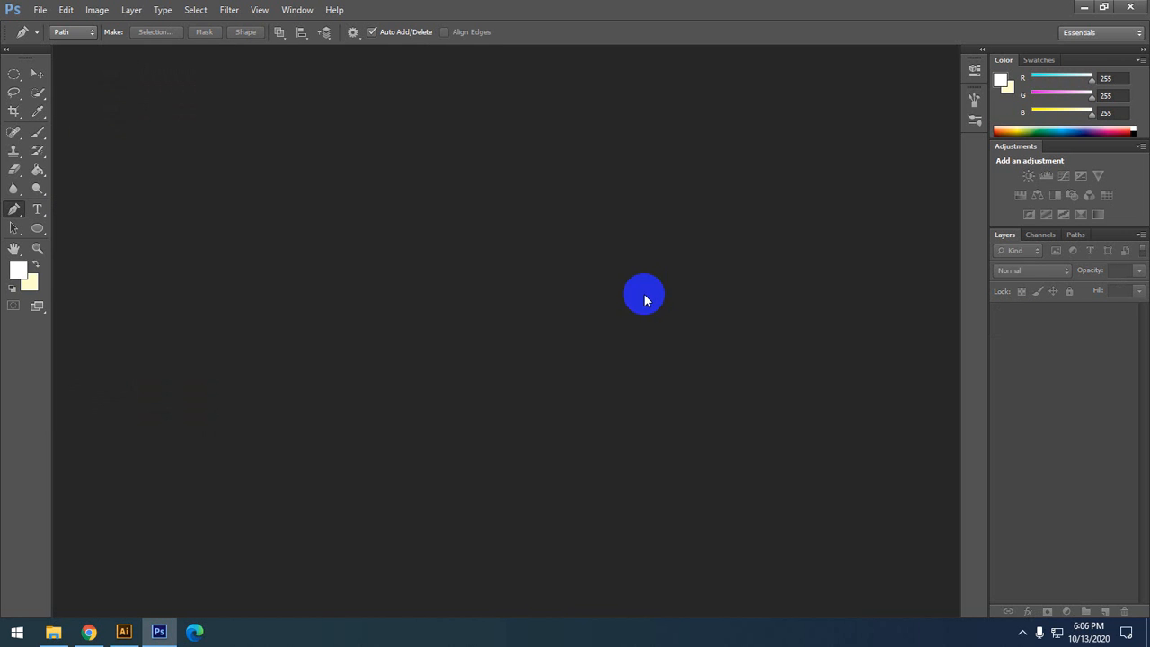
- Switch to Chrome and open csibd.org/course/graphic-design/ in a new browser tab
left_click(1084, 7)
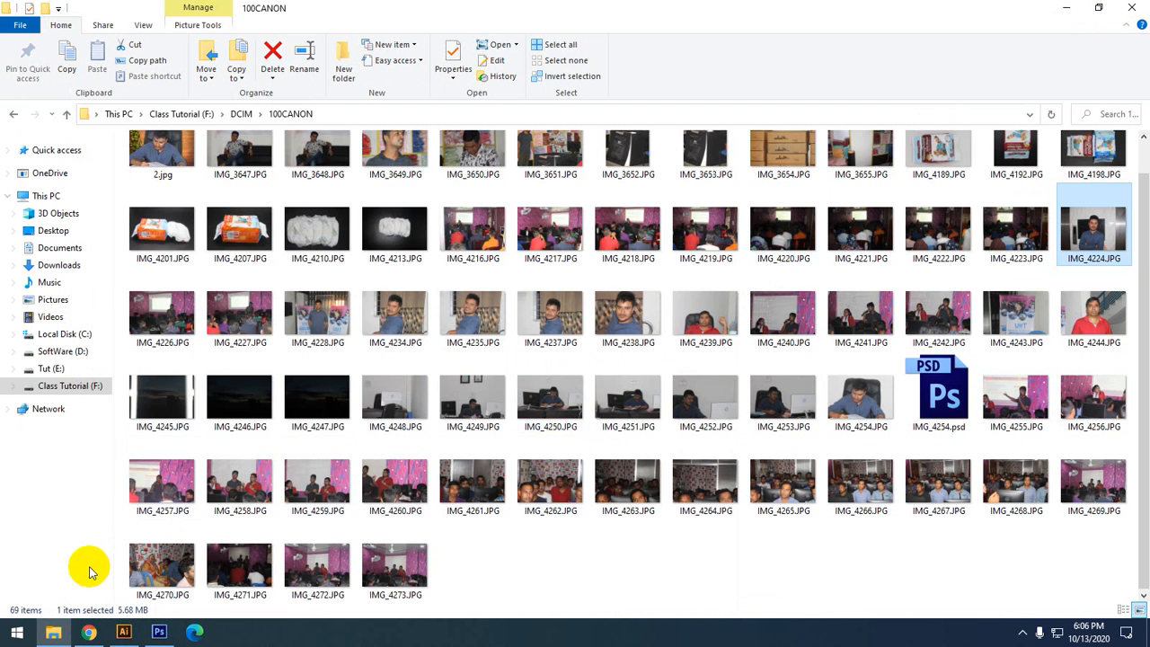
left_click(89, 632)
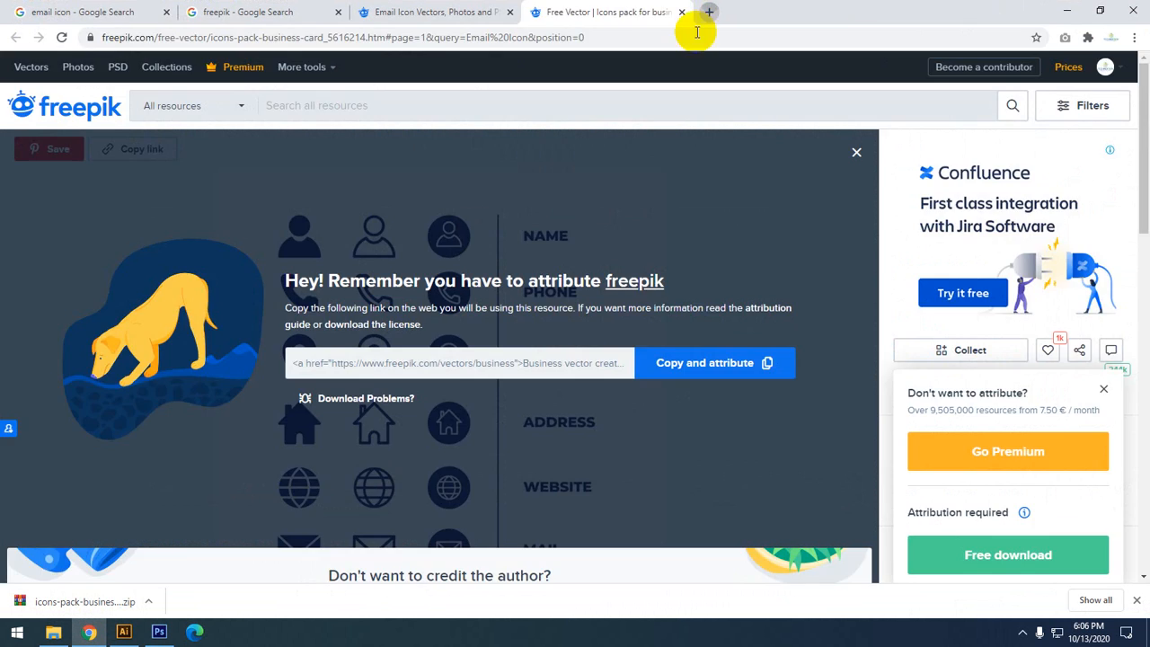
key("ctrl+t")
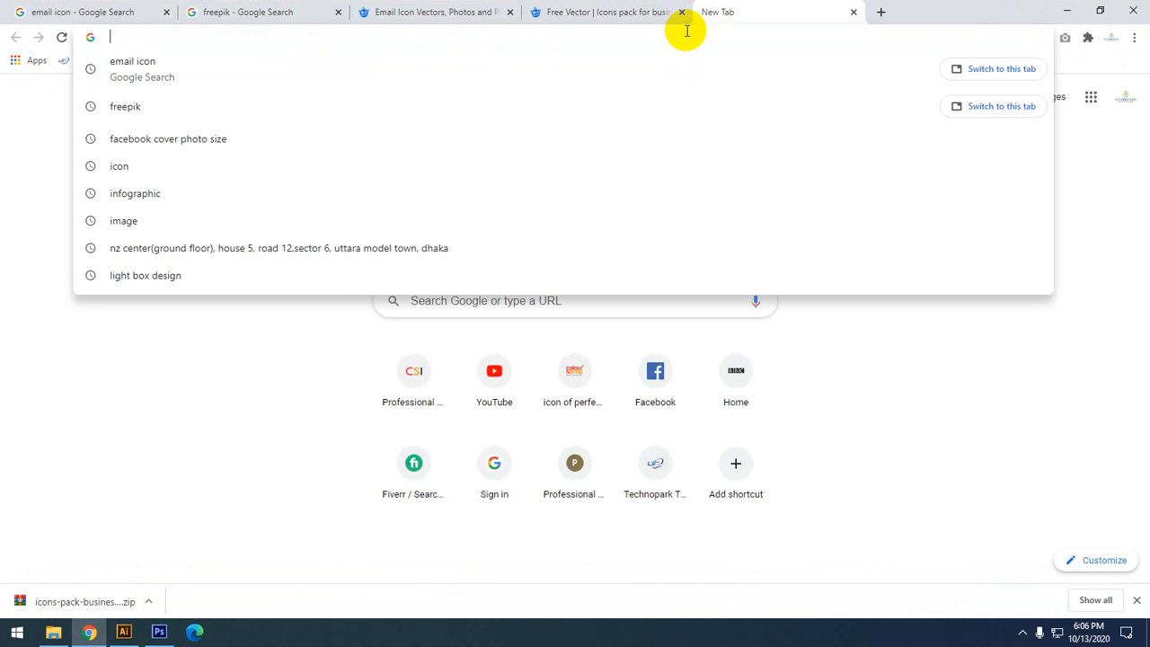
type("csi")
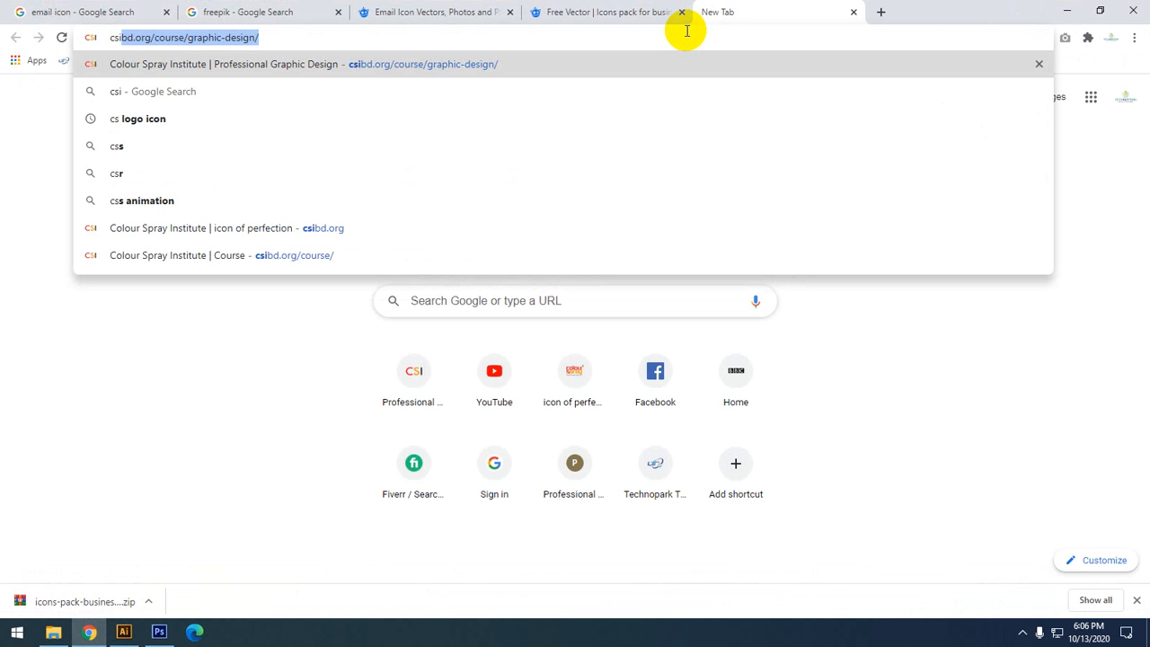
key("Return")
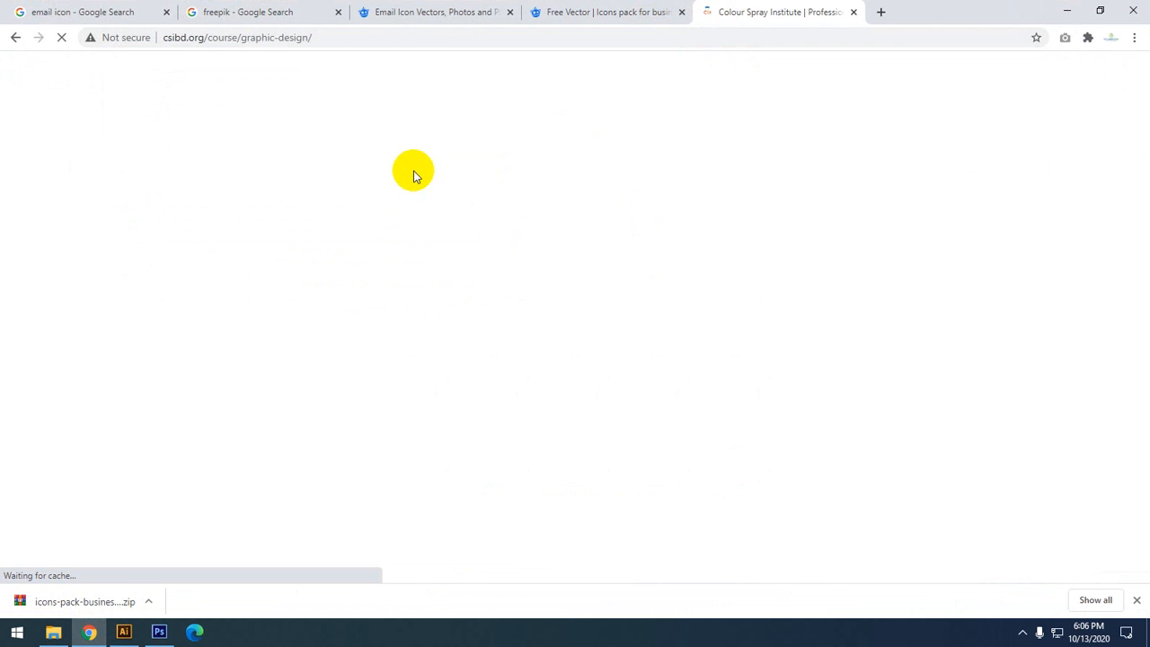
- Switch to Photoshop, close it, and return to the class list on the graphic design course page
scroll(85, 339, "down", 3)
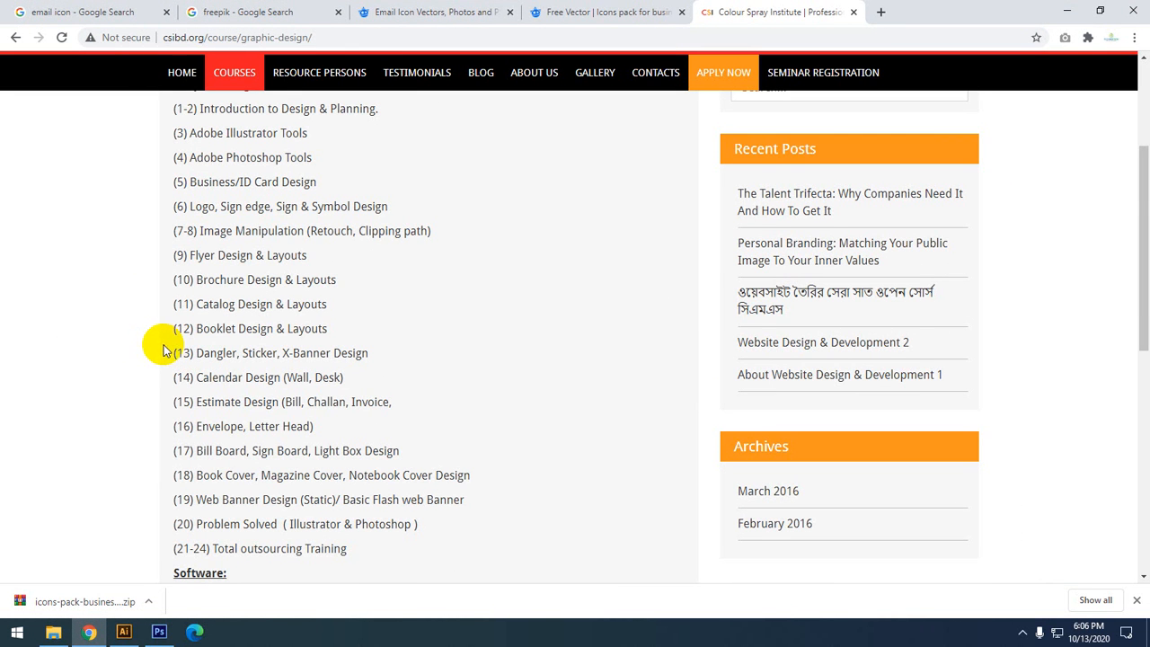
left_click(159, 631)
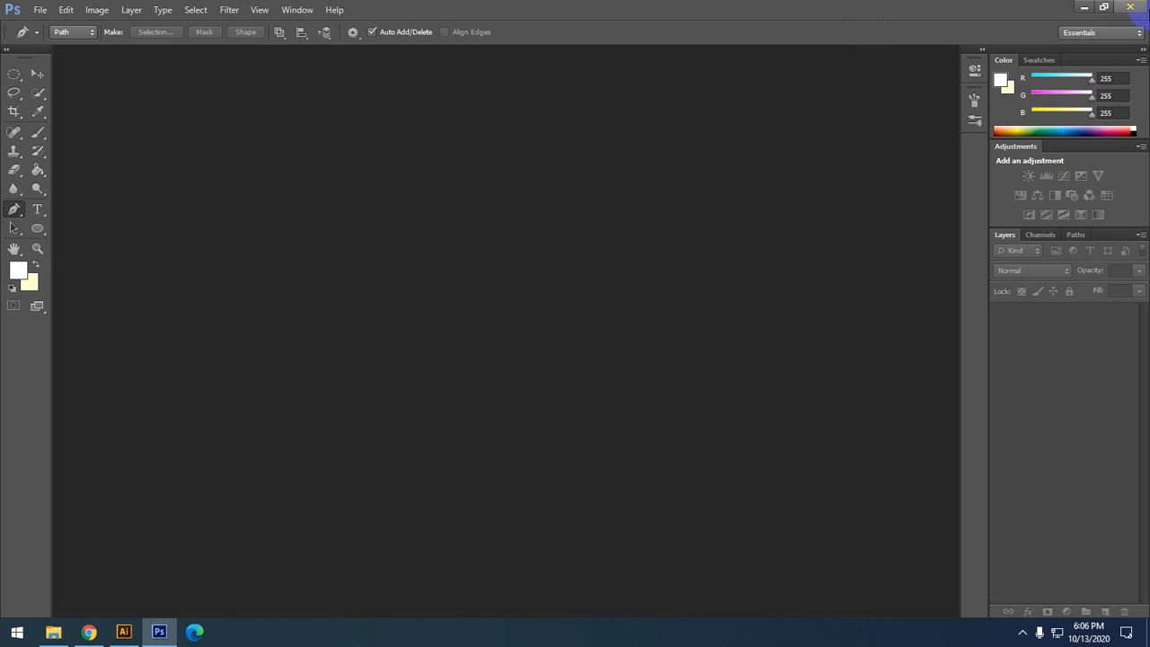
left_click(1145, 6)
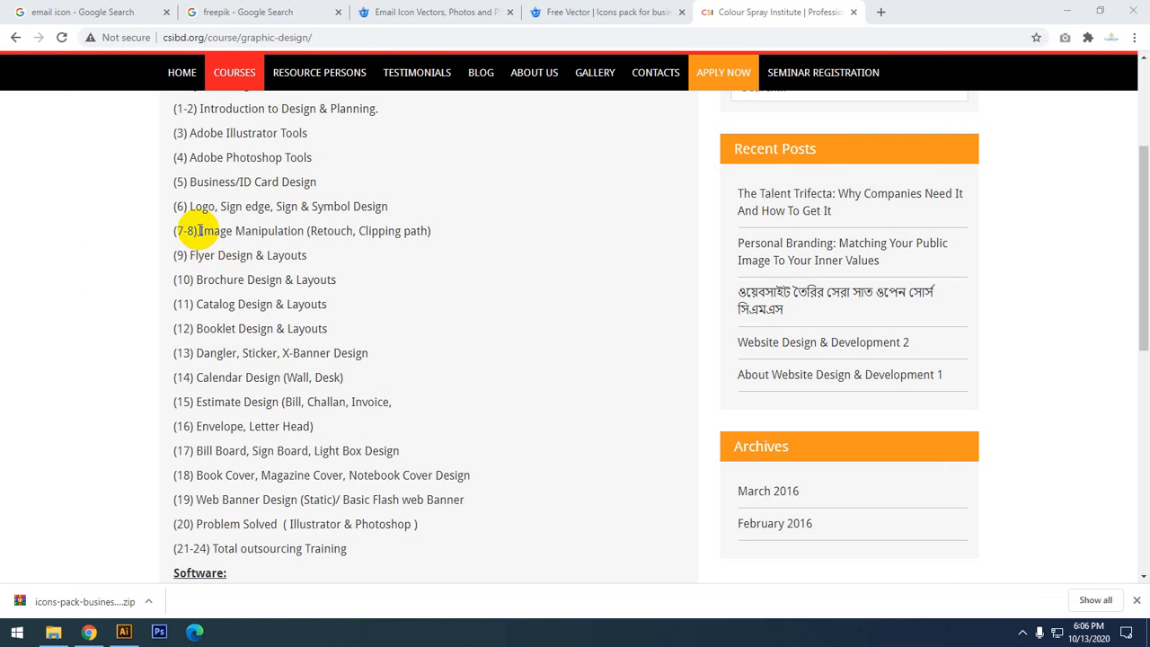
- Highlight the Image Manipulation and the Flyer Design & Layouts entries in the course's class list
left_click_drag(200, 230, 473, 224)
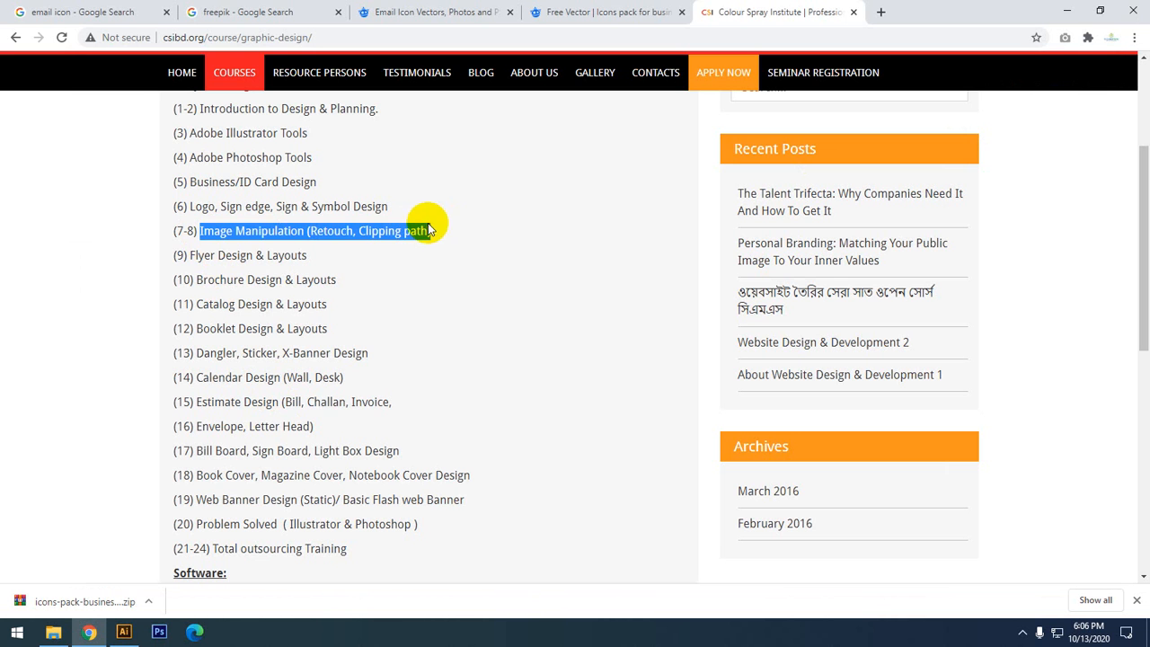
left_click(354, 230)
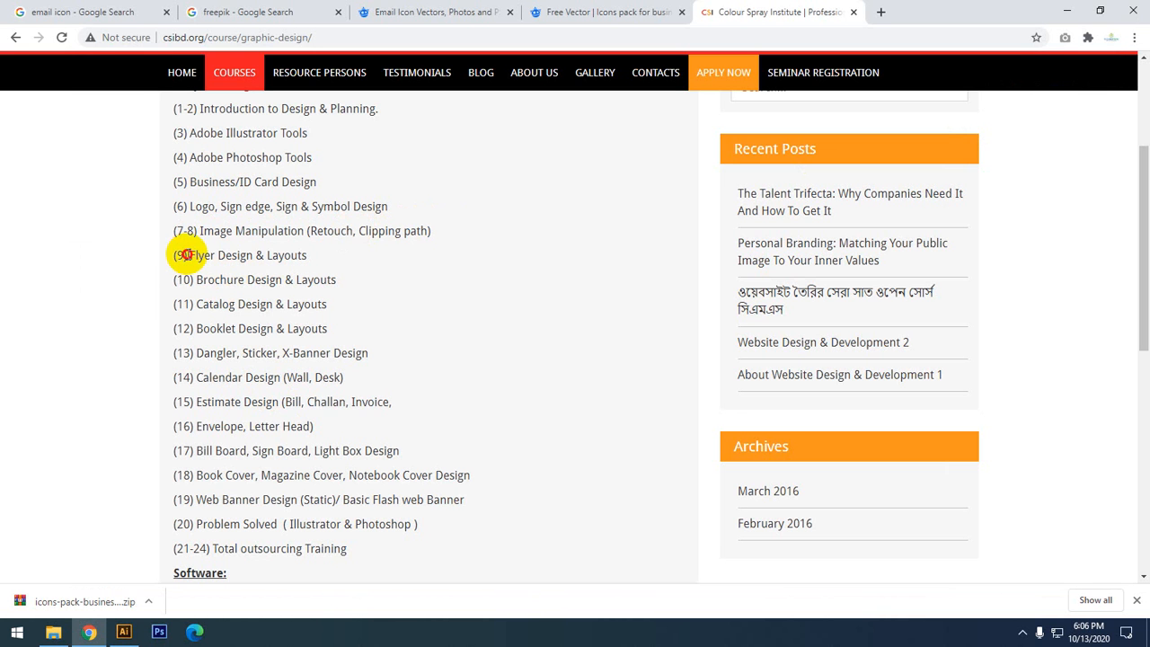
left_click_drag(184, 255, 393, 254)
left_click(392, 252)
left_click_drag(184, 255, 362, 257)
left_click(362, 256)
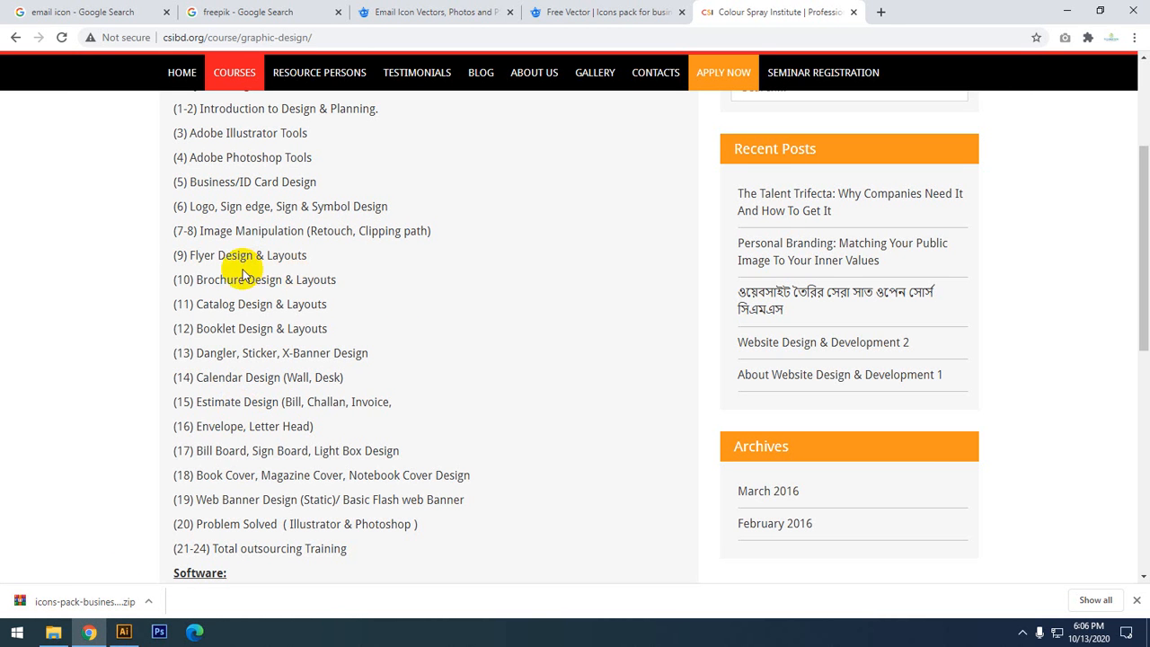
- Search Google for "Flyer Design" from the class list in a new tab and show the image results
left_click_drag(187, 255, 943, 11)
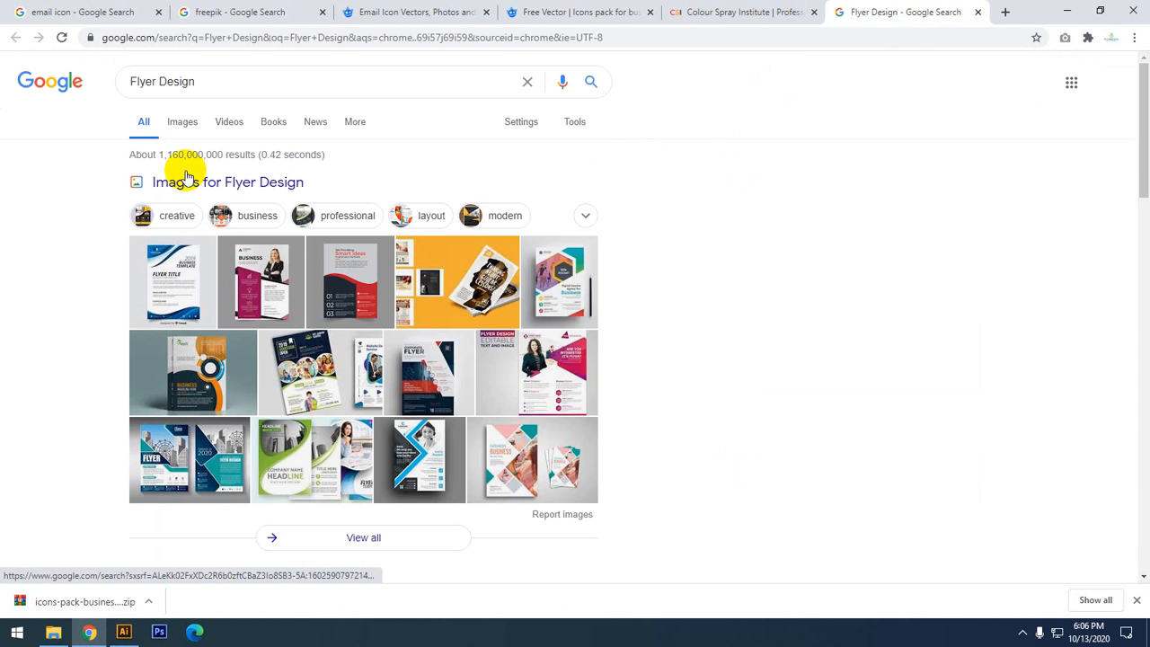
left_click(181, 121)
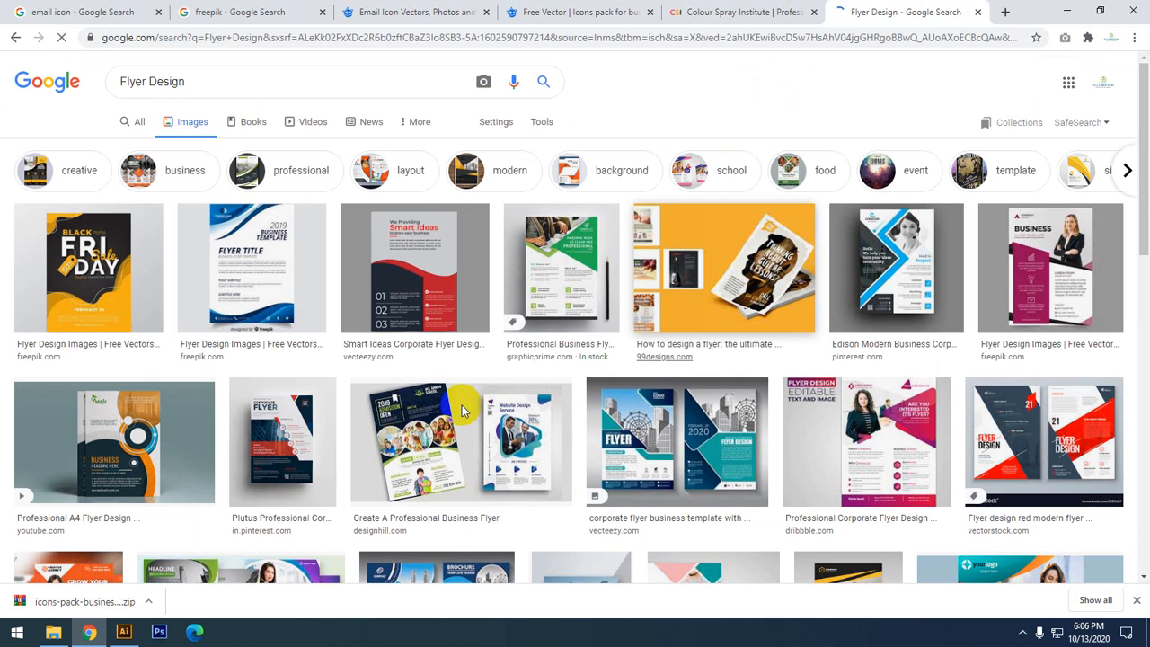
- Switch to Illustrator, start a new document, and name it Flyer Design
left_click(124, 631)
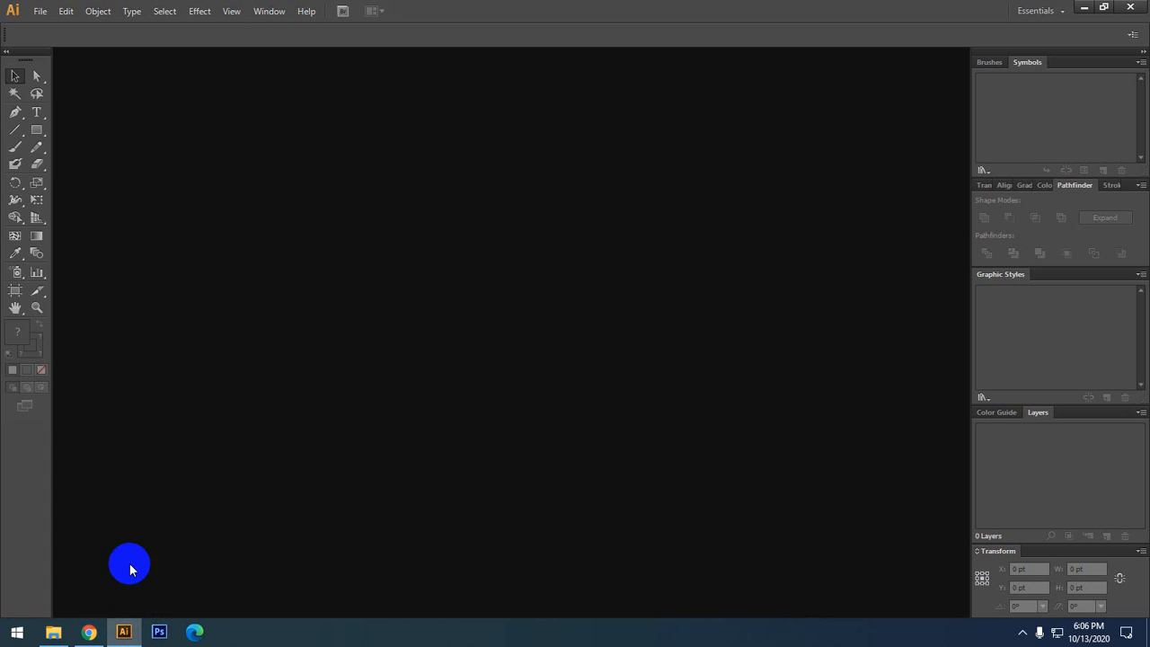
left_click(39, 12)
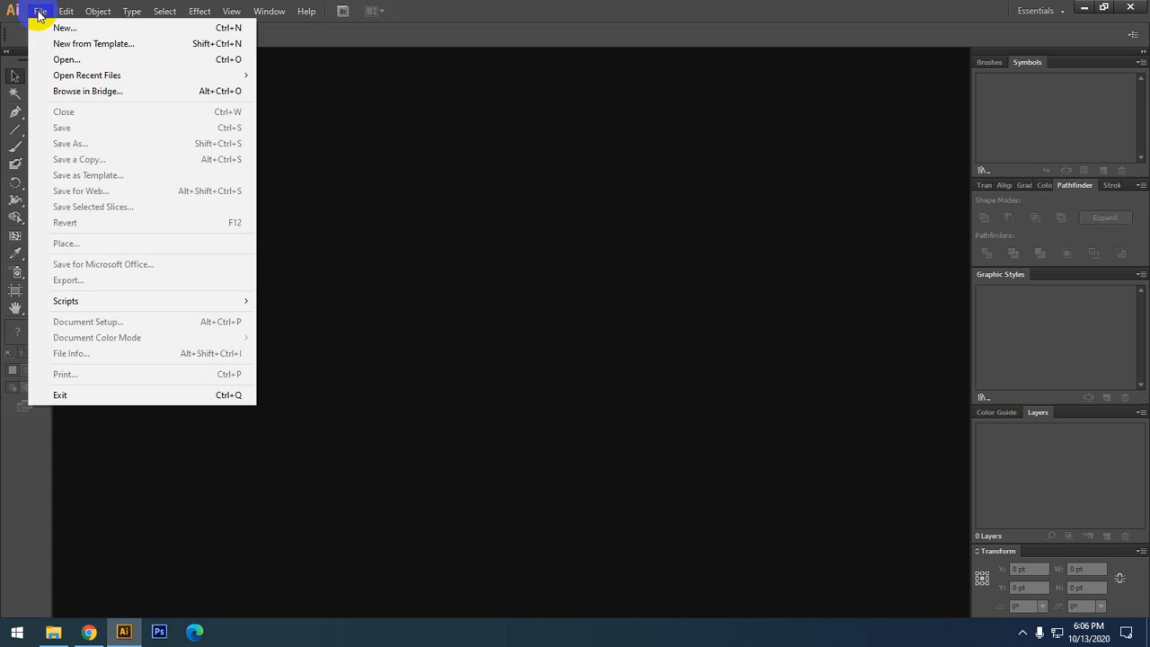
left_click(54, 28)
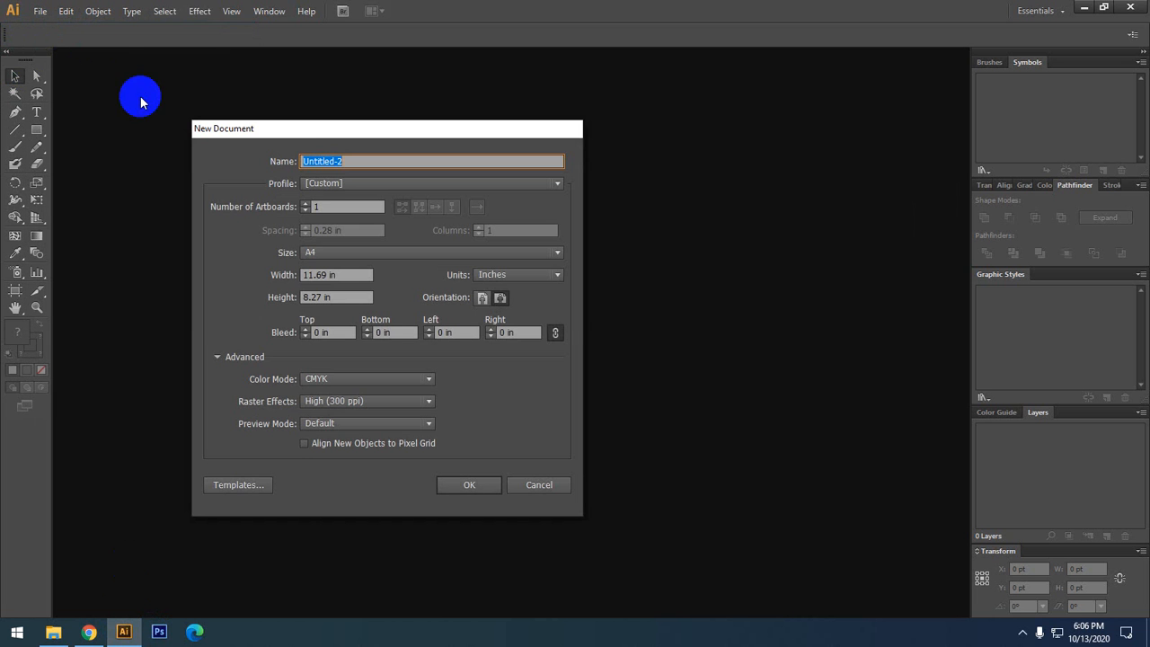
left_click_drag(309, 133, 377, 121)
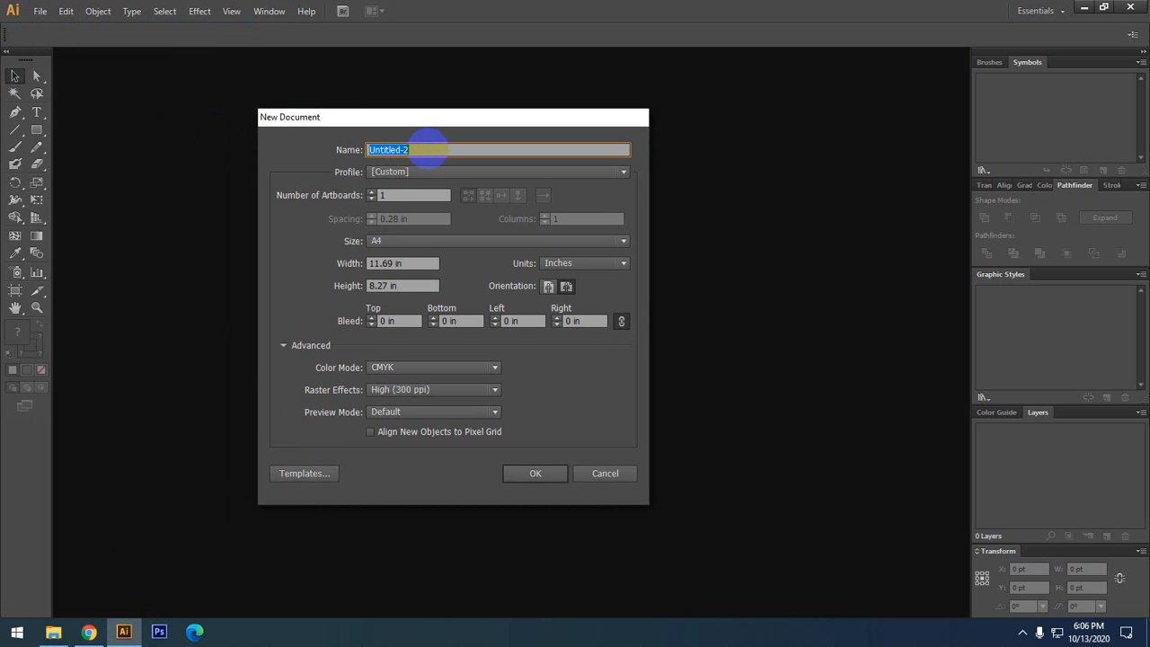
type("Flyer Design")
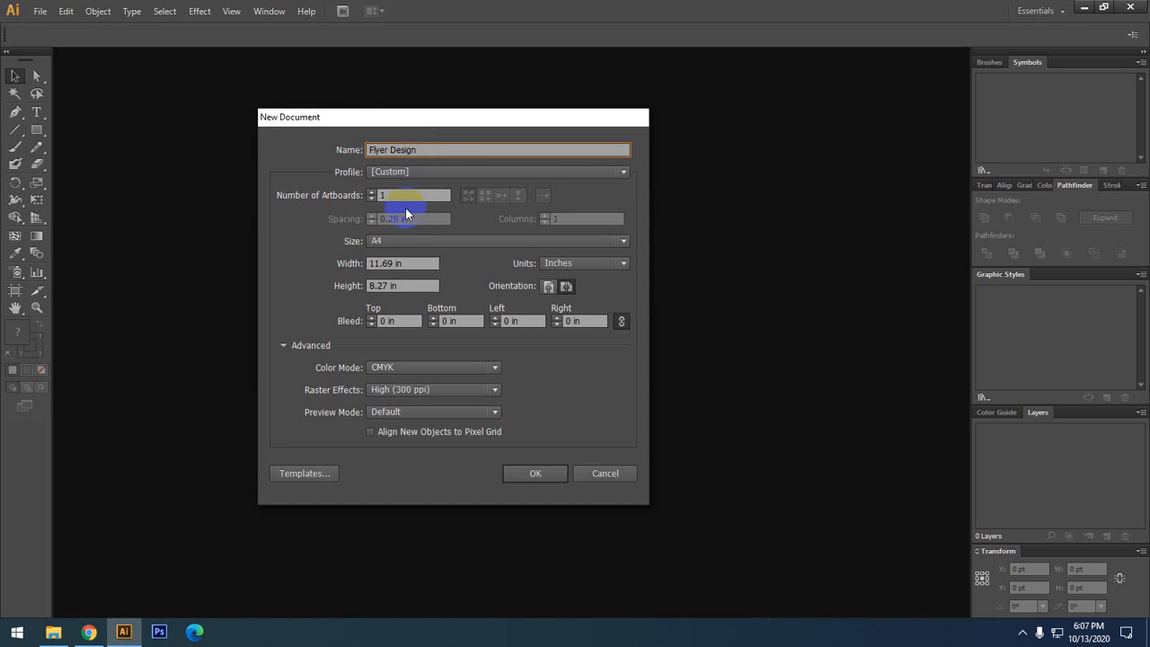
left_click(392, 196)
left_click_drag(392, 195, 375, 197)
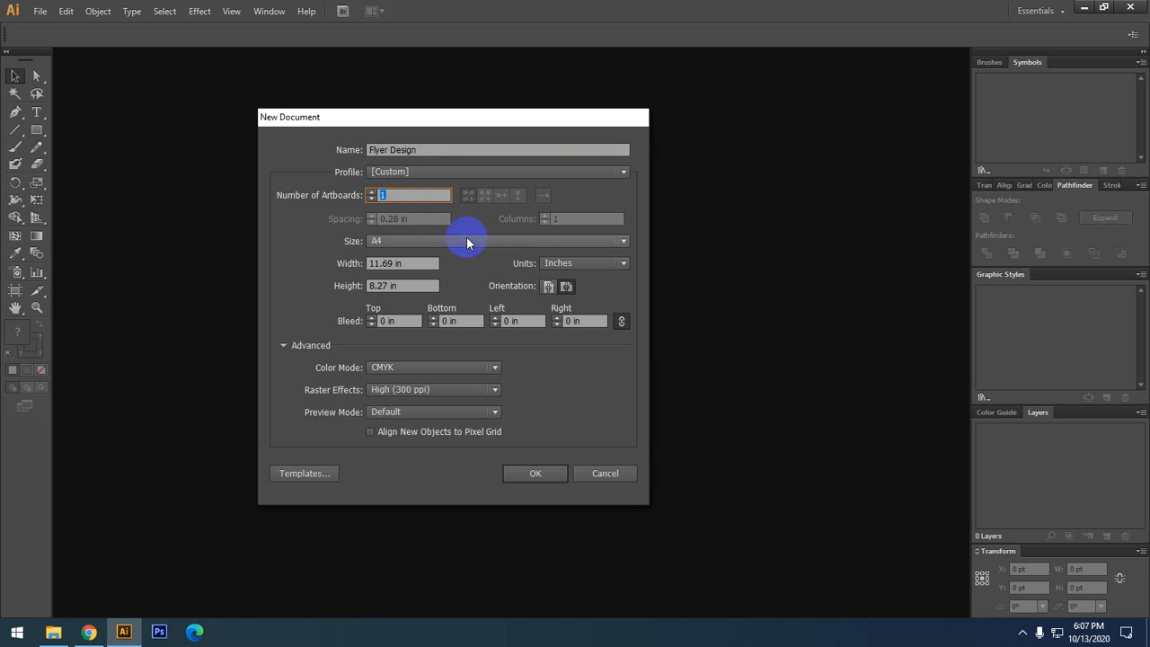
left_click(384, 196)
left_click_drag(385, 196, 378, 199)
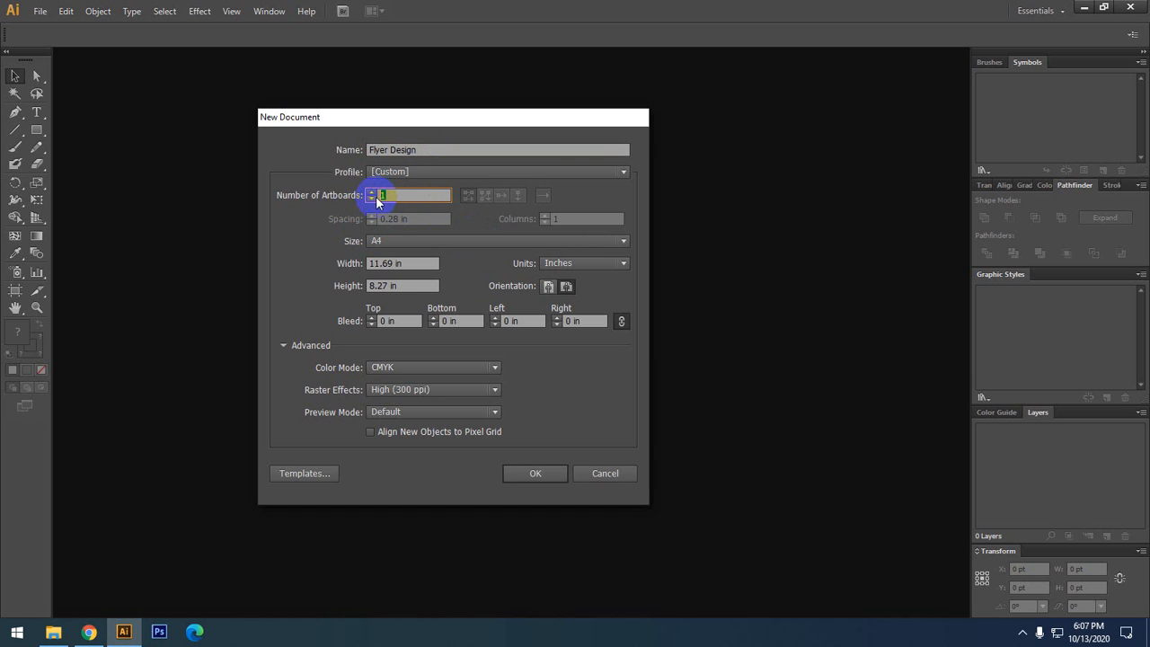
left_click(456, 254)
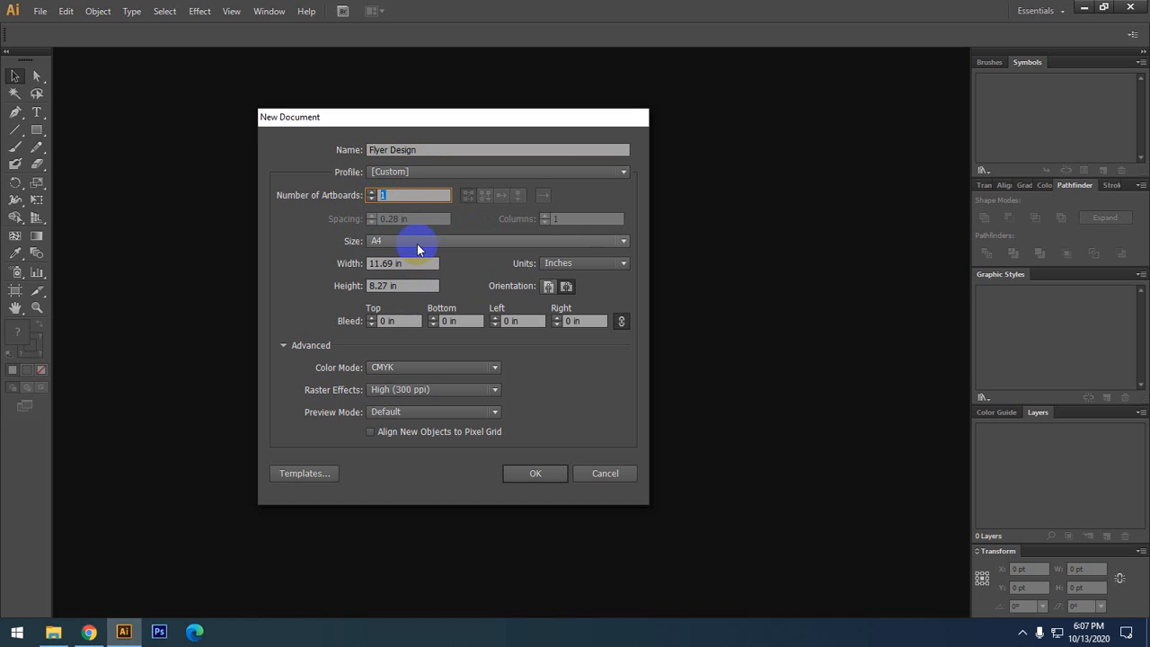
left_click(417, 243)
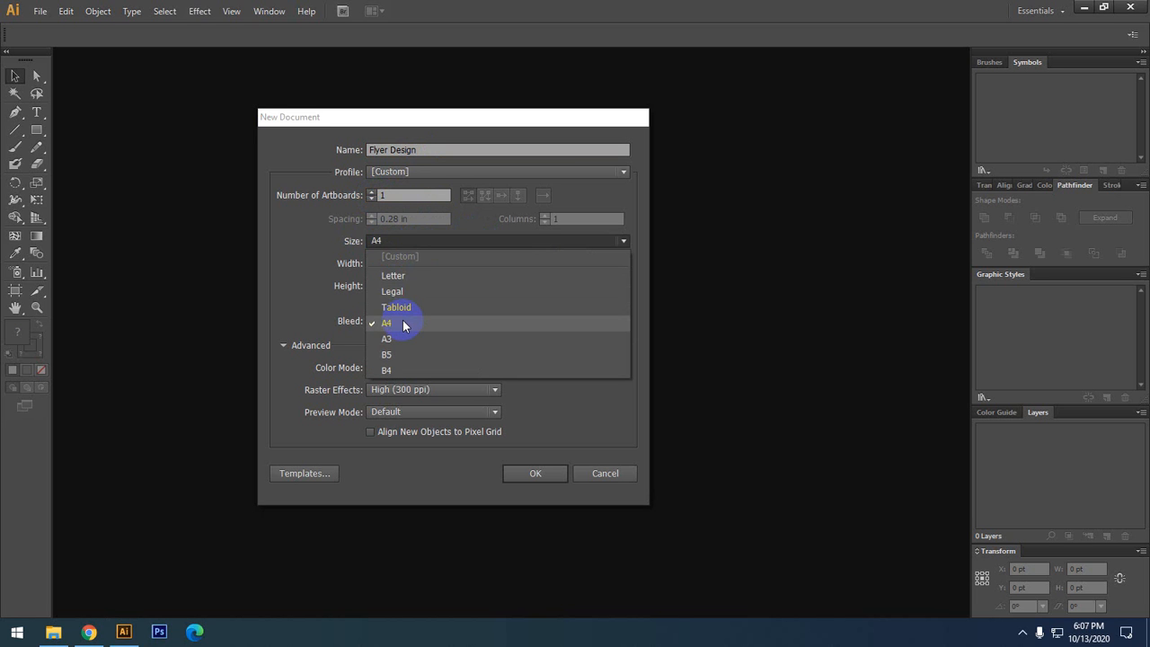
left_click(336, 304)
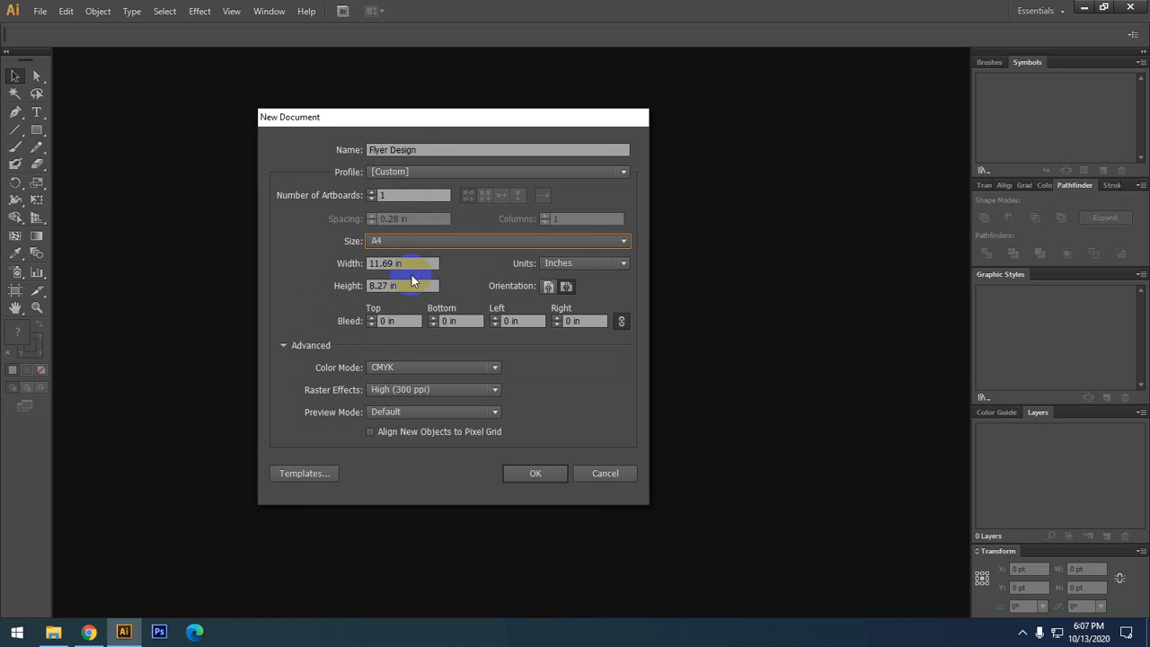
- Try a custom document size of 8.5 in wide by 5.5 in high, and switch back to the A4 size
left_click_drag(412, 269, 364, 263)
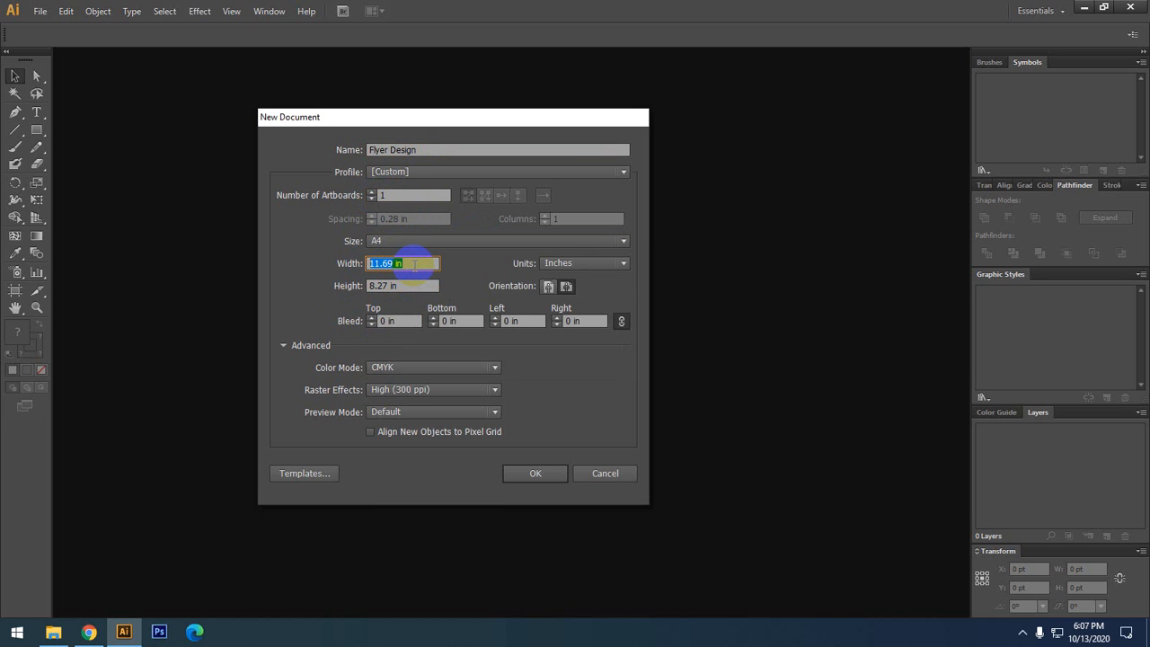
type("8.5")
key("Tab")
type("5")
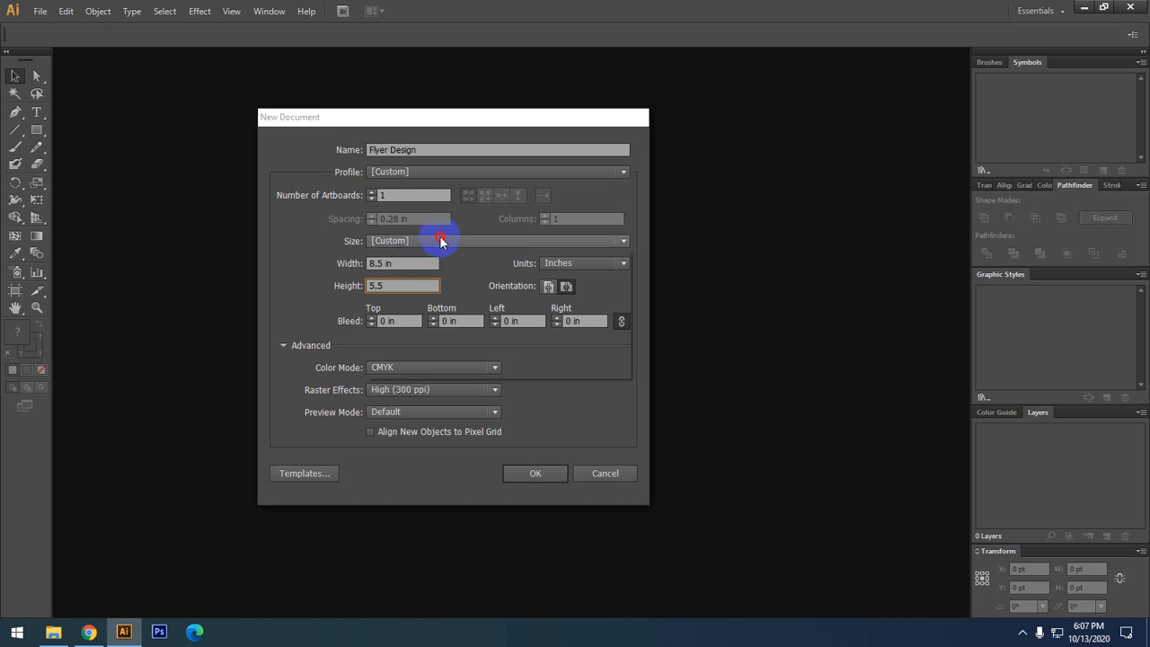
left_click(440, 239)
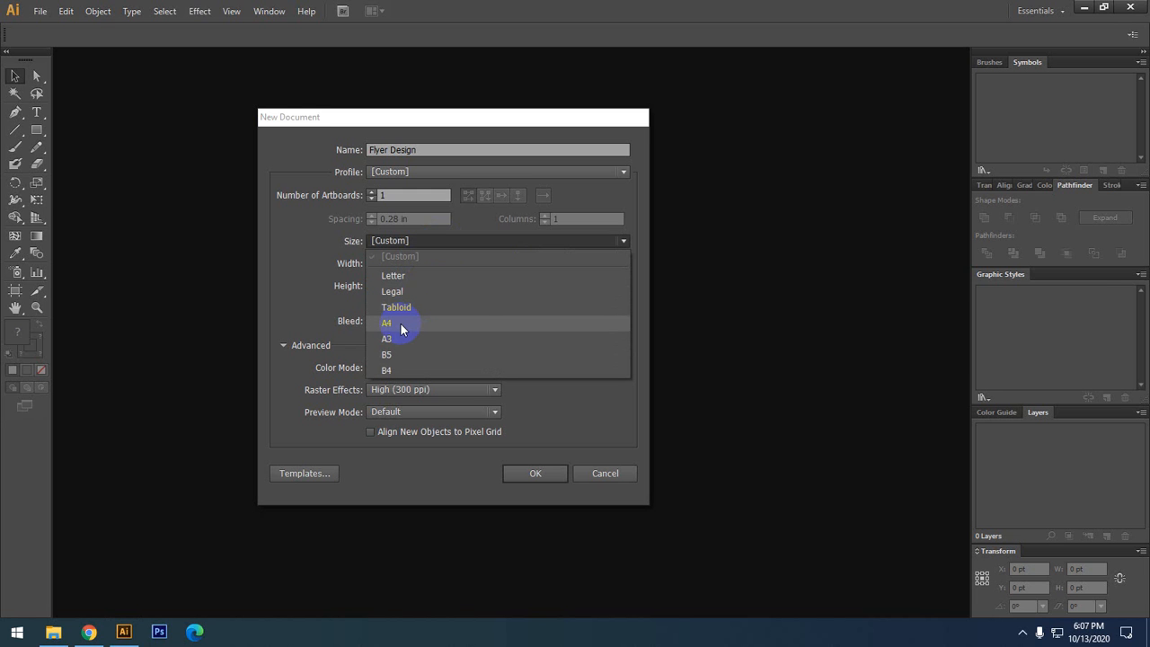
left_click(401, 325)
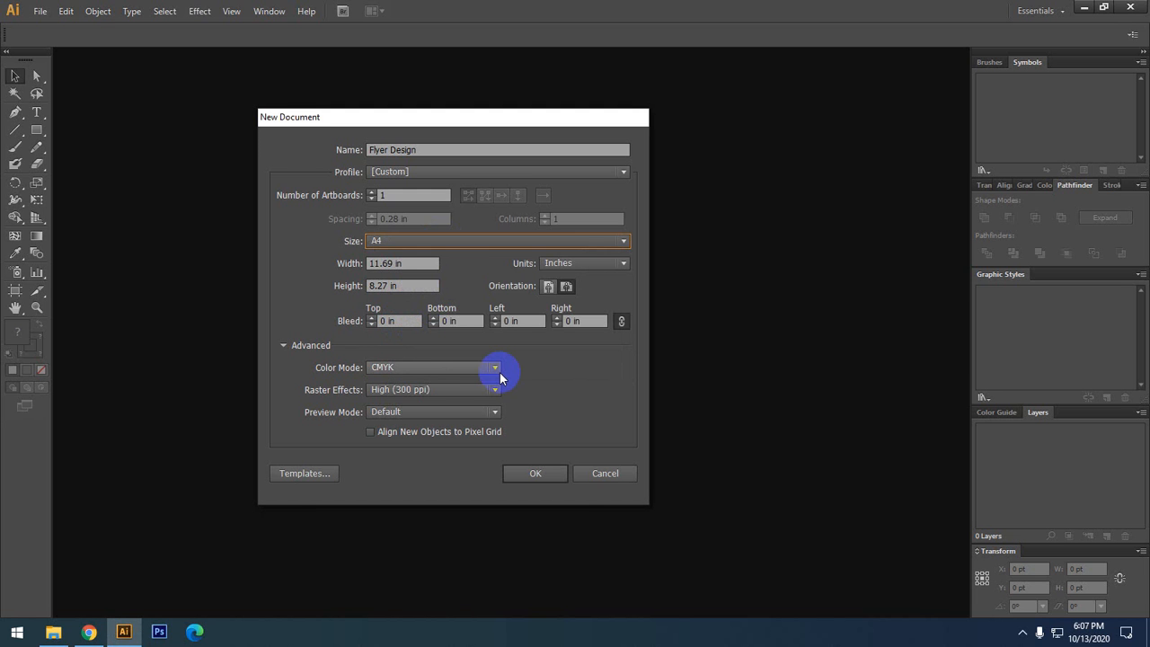
left_click(460, 322)
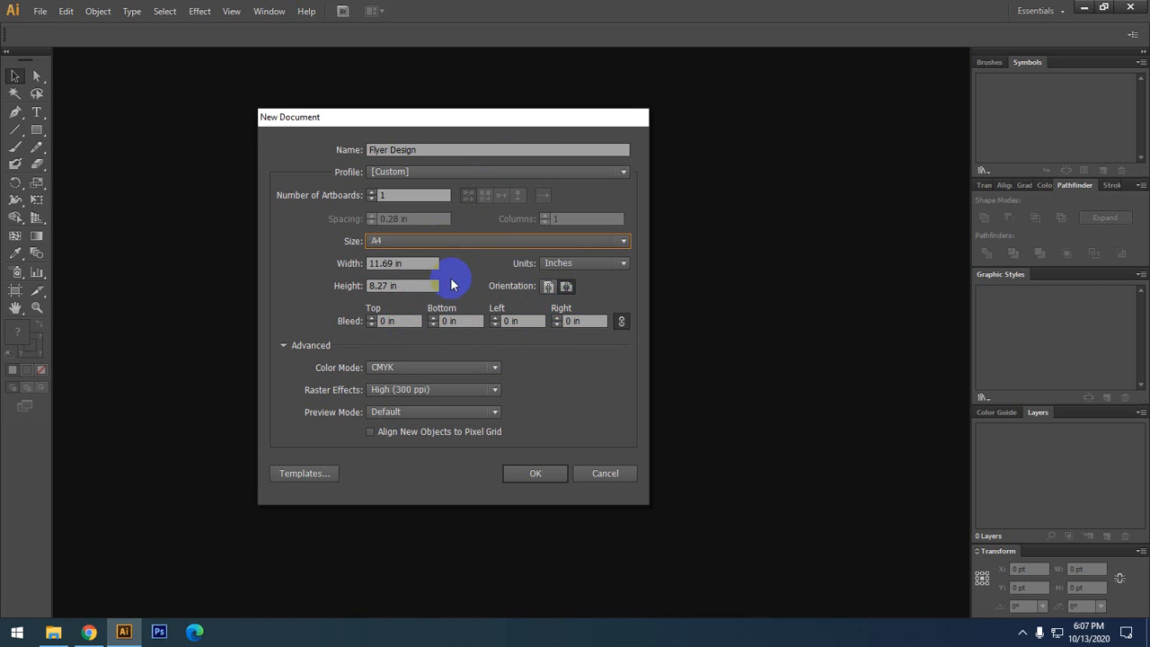
left_click_drag(460, 126, 496, 108)
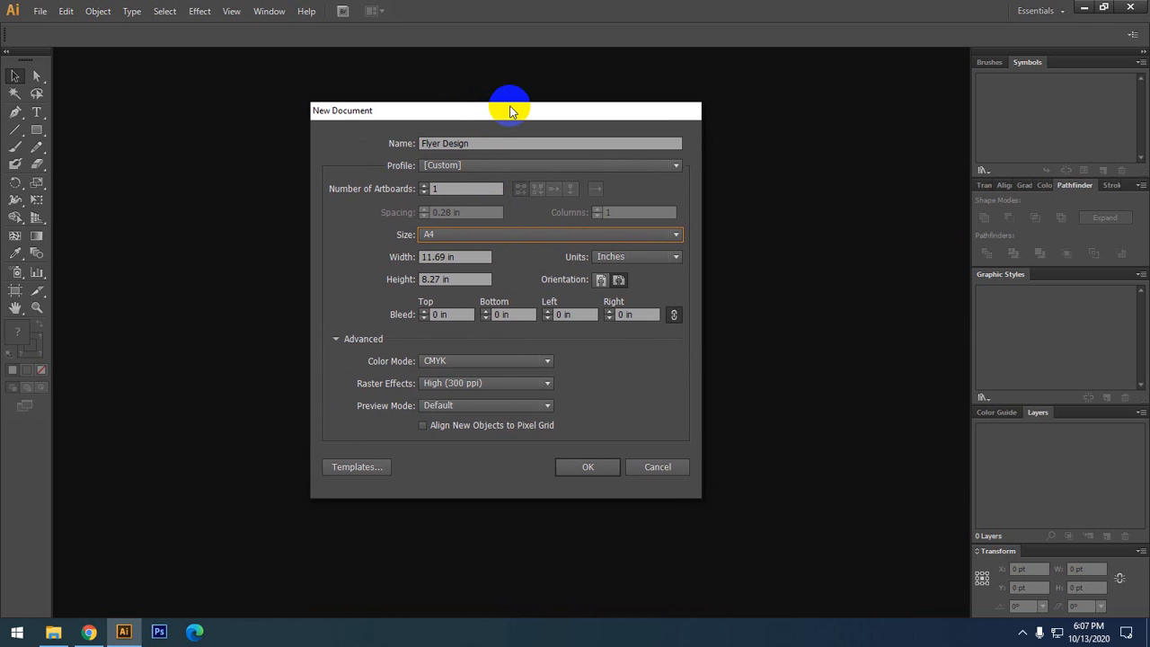
left_click_drag(511, 111, 518, 110)
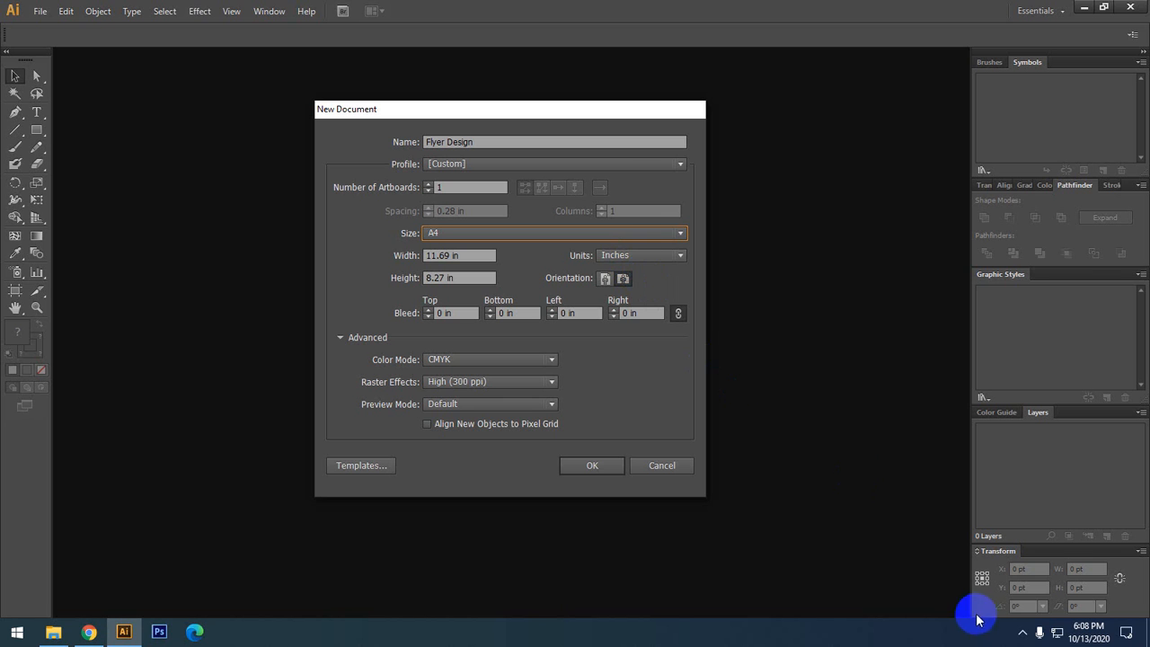
left_click(1023, 632)
left_click(1022, 632)
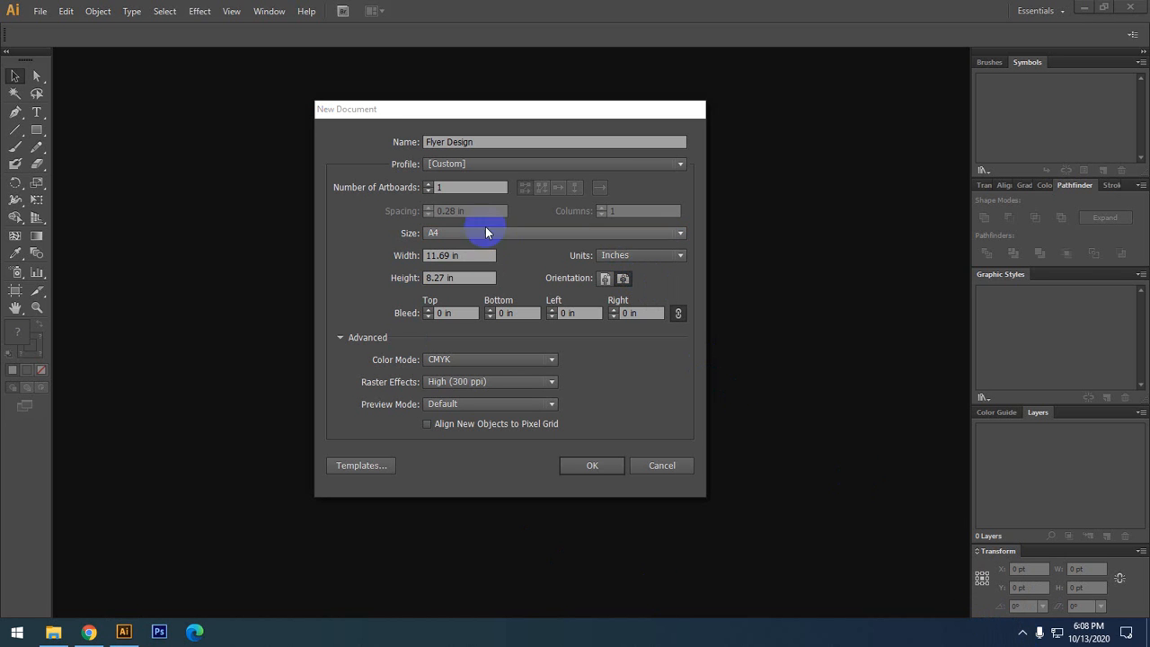
left_click(526, 266)
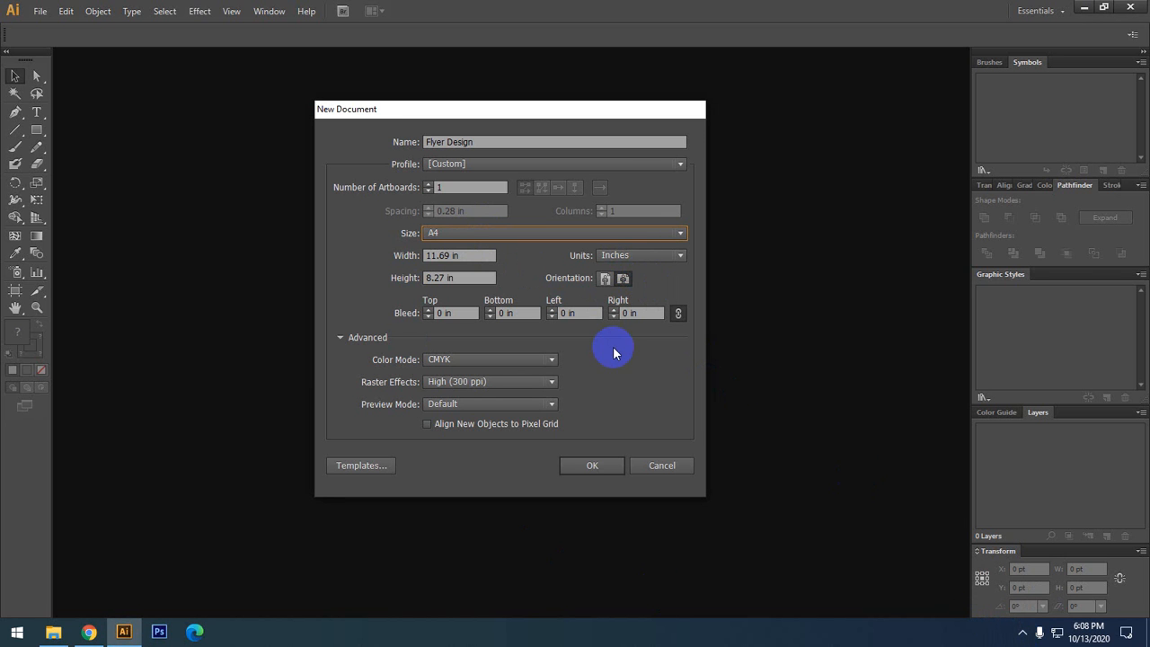
- Set the page to portrait orientation, keep the CMYK color mode, and create the document
left_click(605, 280)
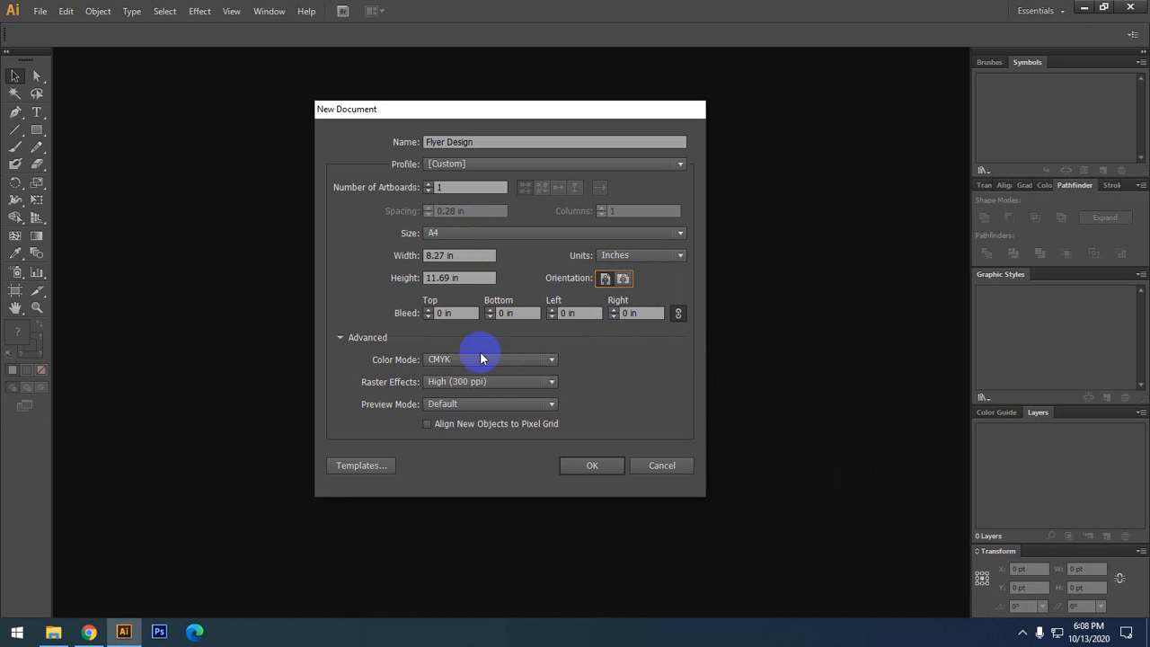
left_click(449, 360)
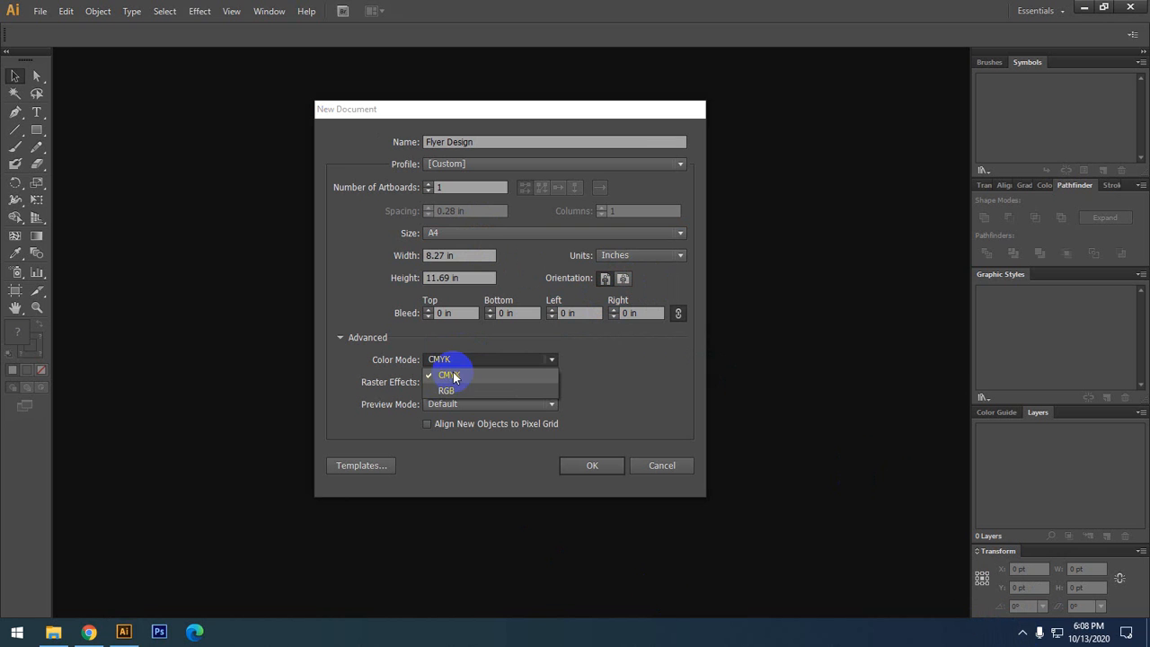
left_click(661, 348)
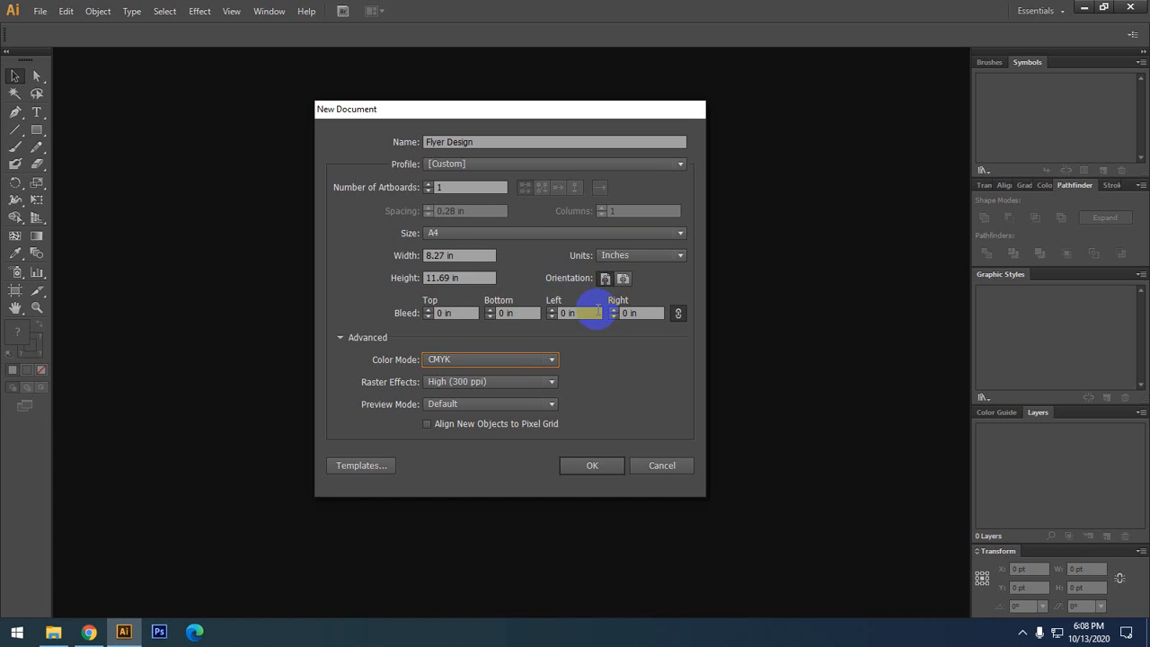
left_click(587, 463)
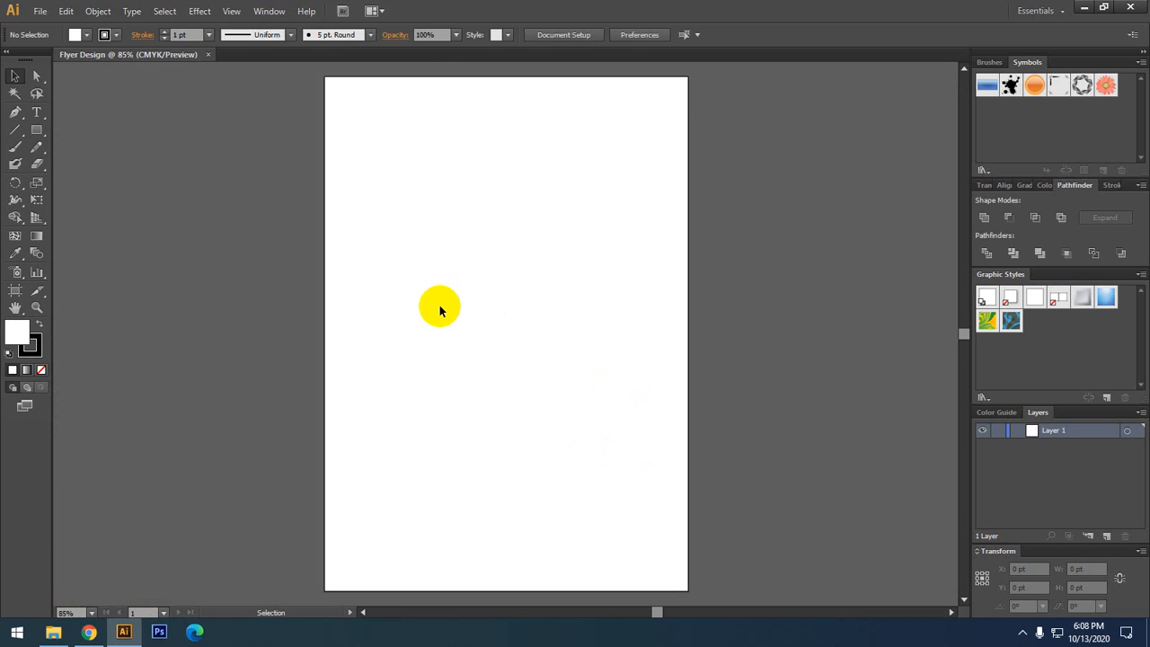
- Create a rectangle 11.69 in wide and 8.27 in high with its upper-left corner near the middle of the artboard
scroll(425, 251, "down", 2)
left_click_drag(474, 254, 473, 296)
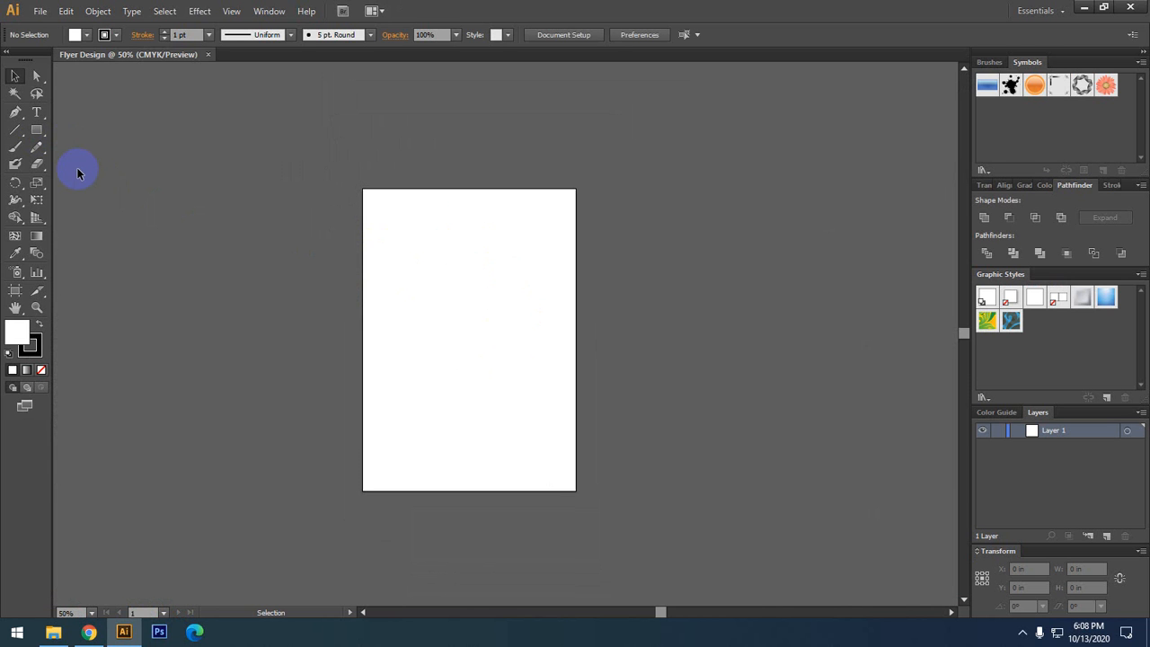
left_click_drag(34, 127, 87, 135)
left_click(464, 304)
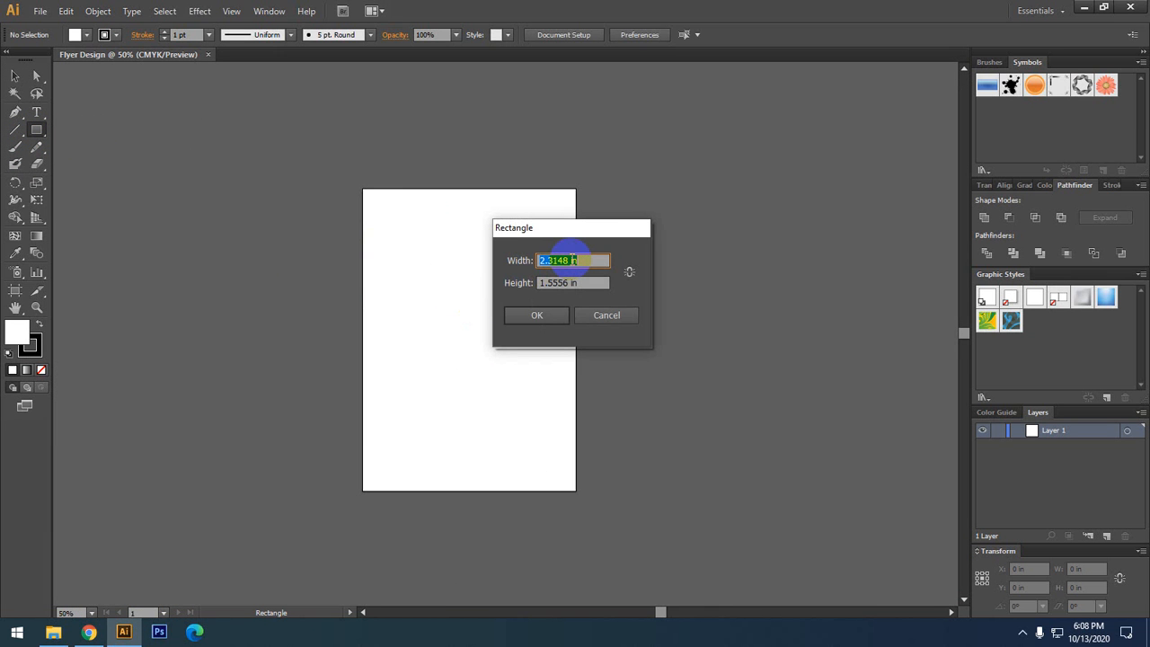
type("1.69")
key("Tab")
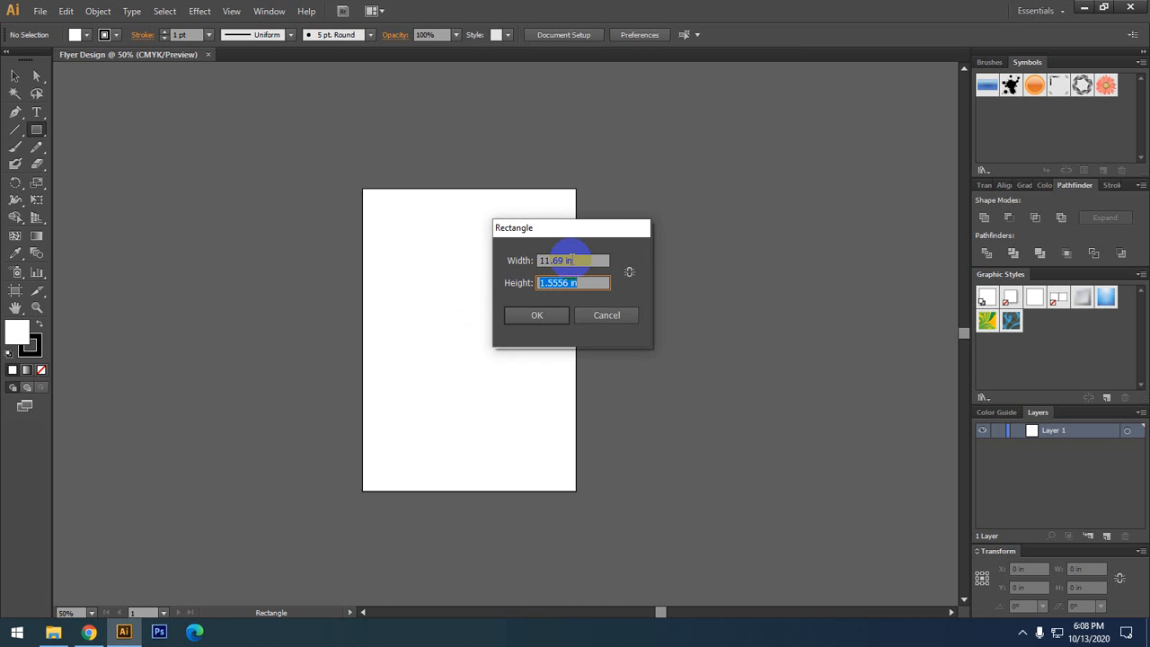
type("8.27")
key("Return")
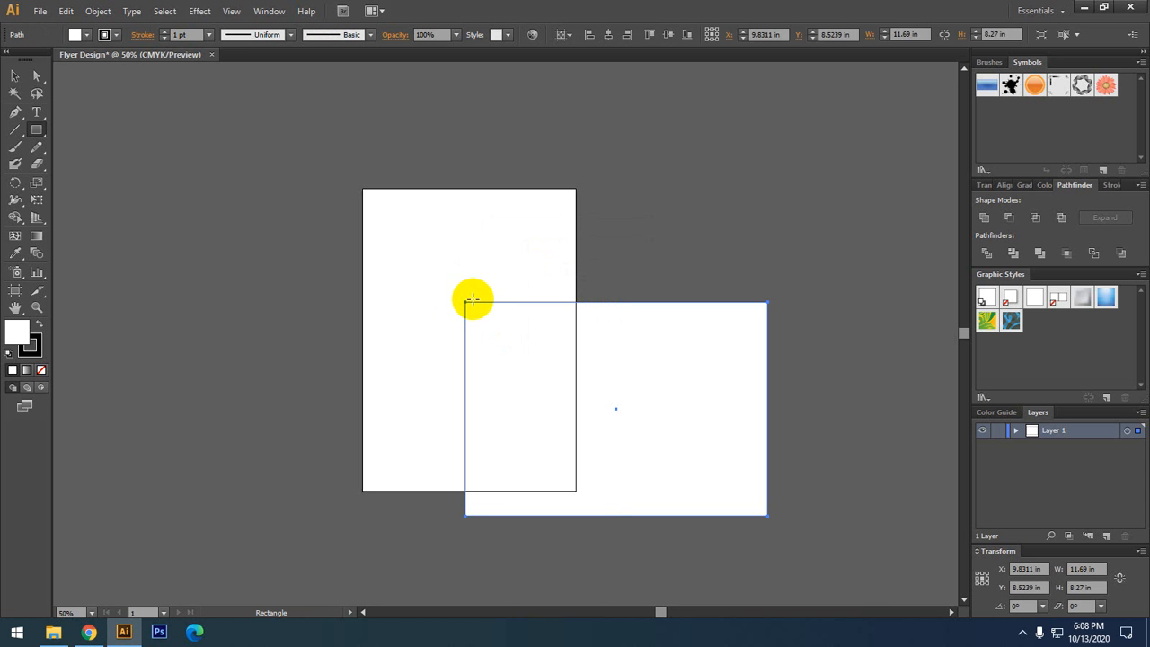
- Delete the landscape rectangle and create a portrait one 8.27 in wide and 11.69 in high
left_click(14, 75)
key("Delete")
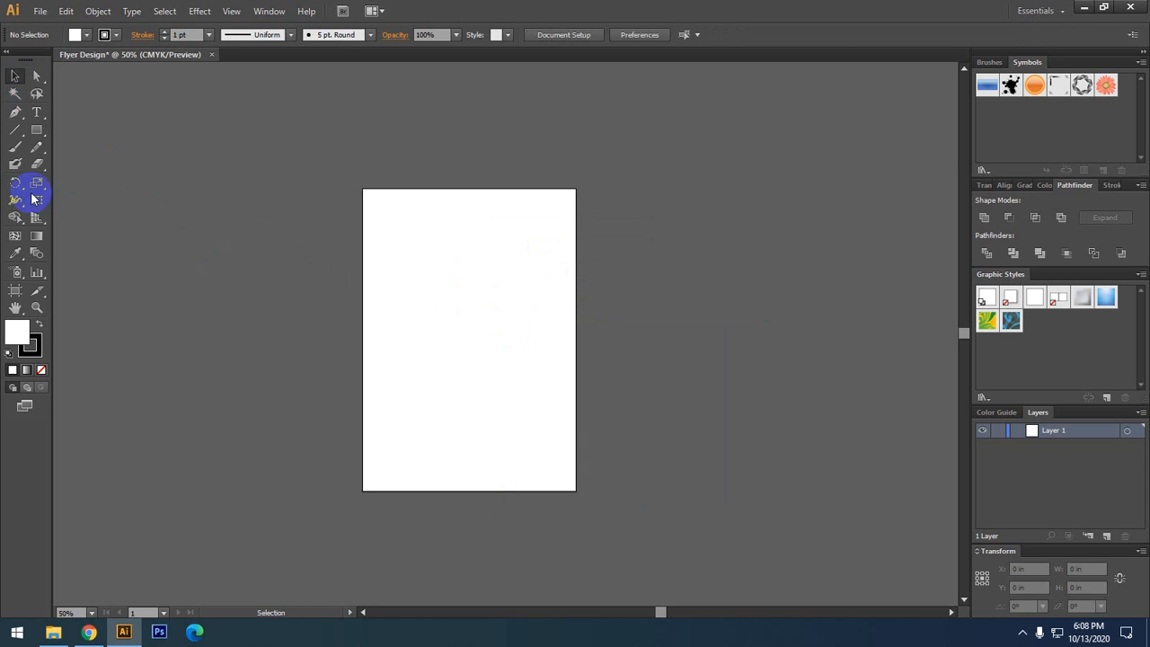
left_click(36, 129)
left_click(530, 267)
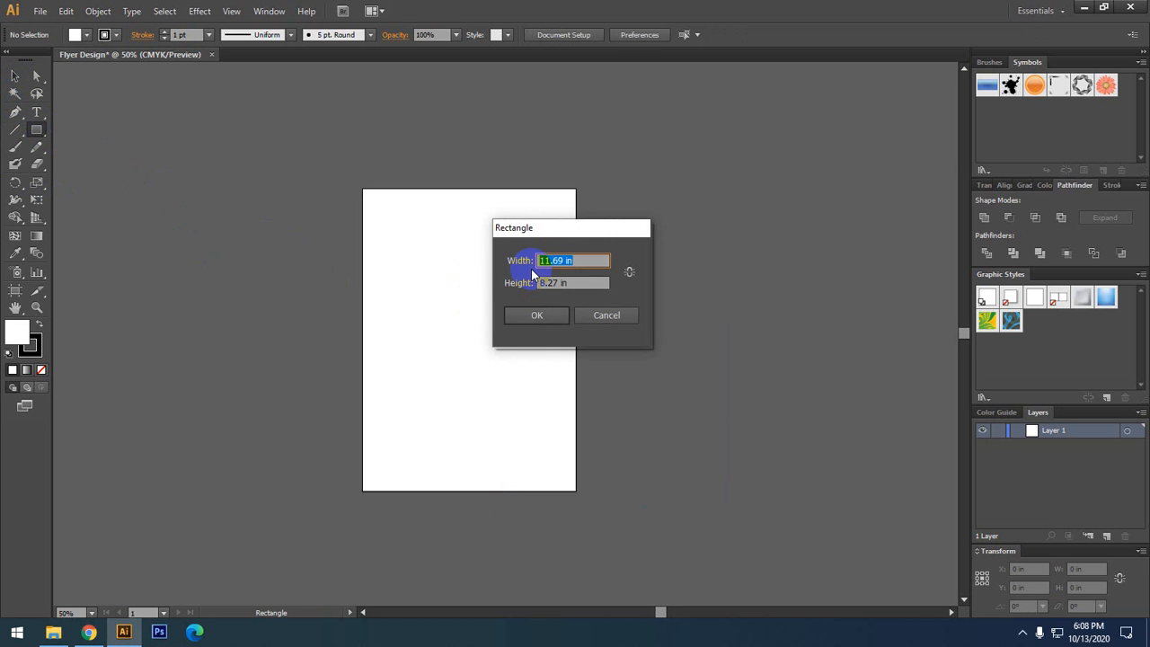
type("8.27")
key("Tab")
type("11.69")
key("Return")
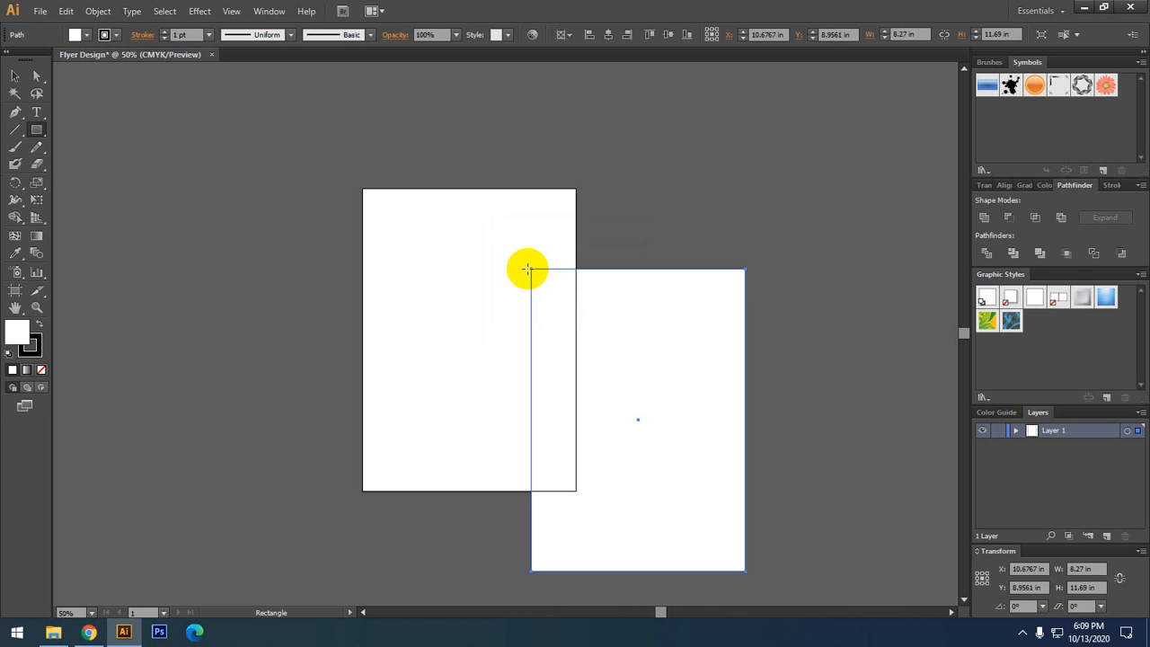
- Center the portrait rectangle horizontally and vertically on the artboard
left_click(14, 76)
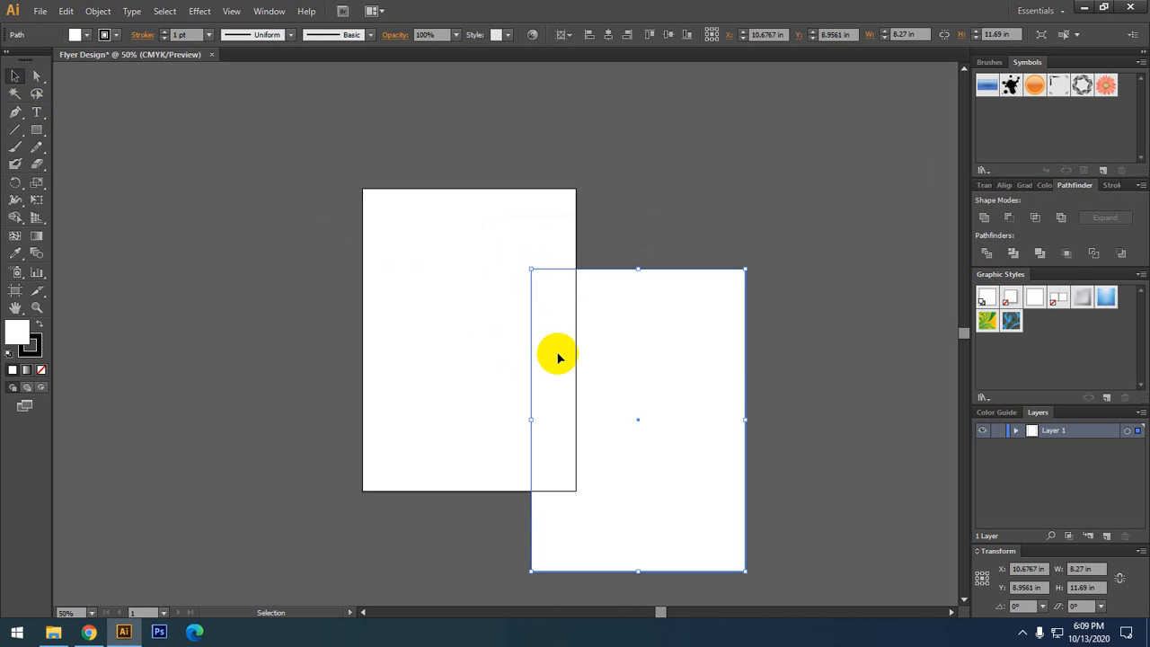
left_click(609, 34)
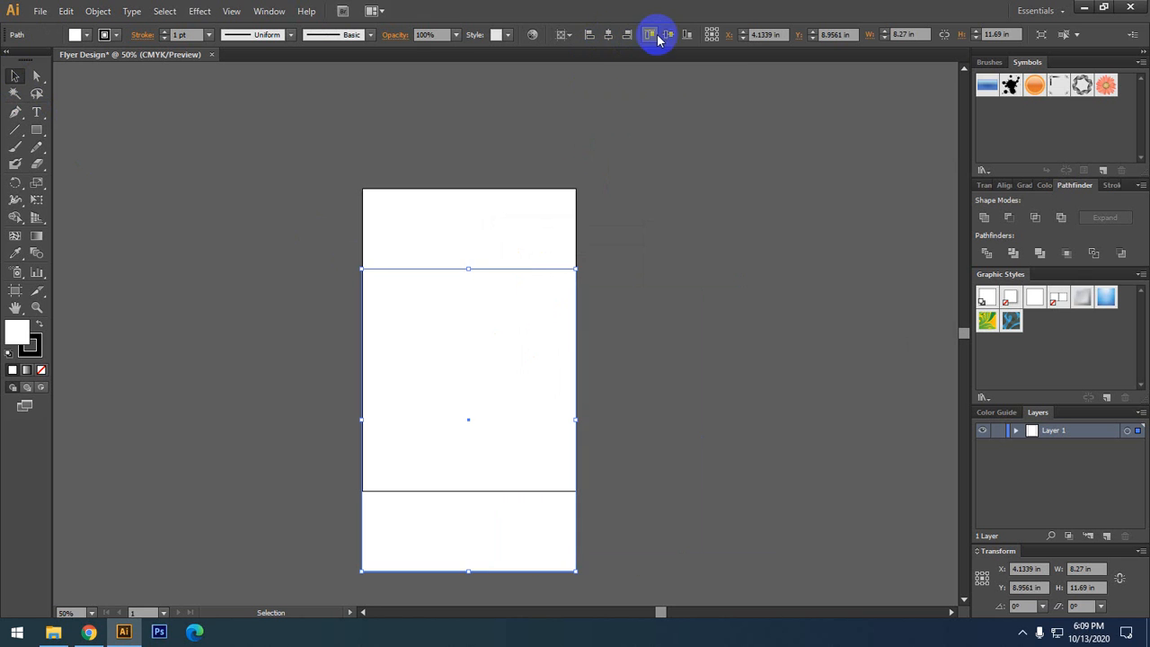
left_click(667, 35)
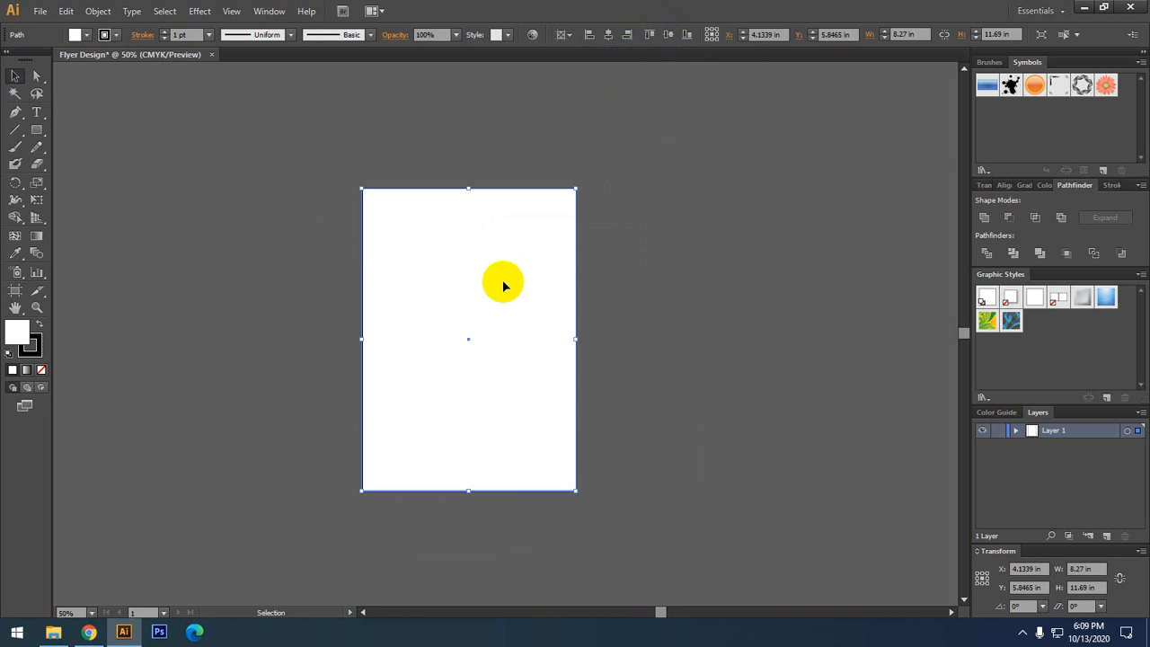
- Offset the page-sized rectangle's path outward by 0.06 in with miter joins and a miter limit of 4, previewing the result
left_click_drag(680, 319, 670, 324)
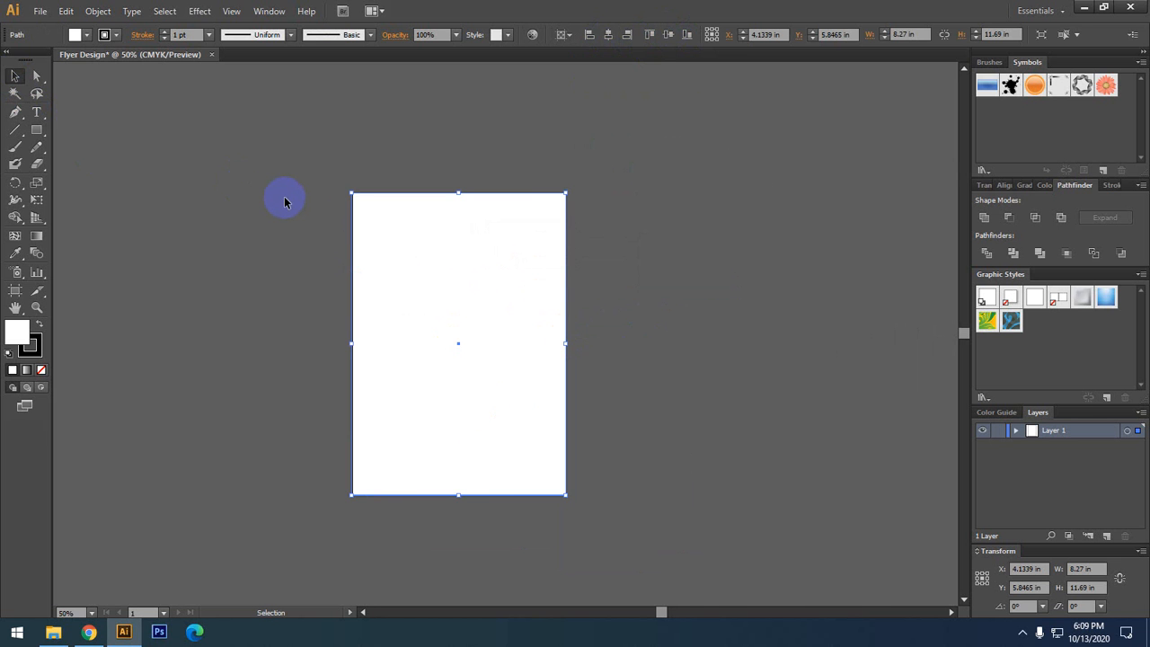
left_click(98, 11)
mouse_move(221, 302)
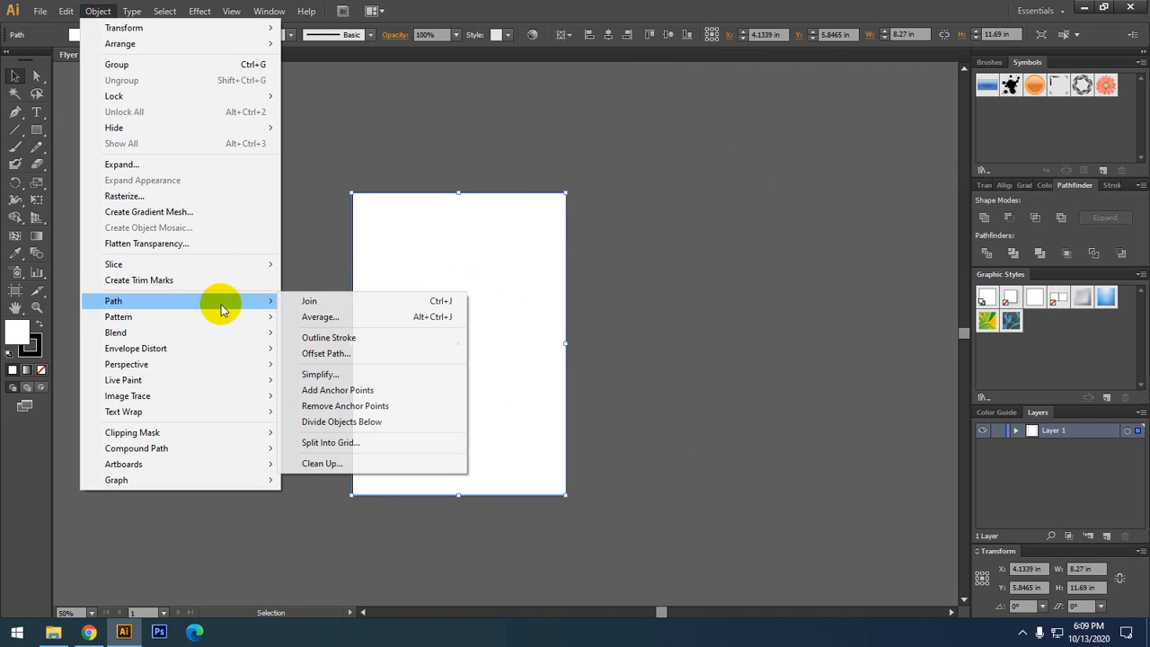
left_click(345, 354)
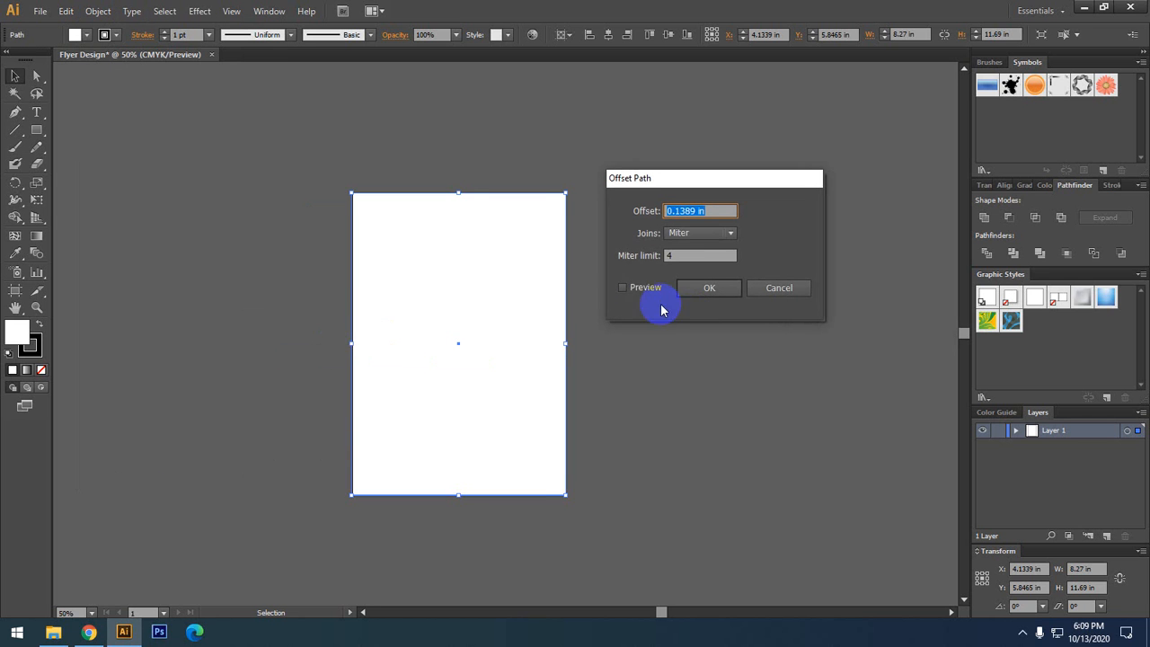
left_click(623, 288)
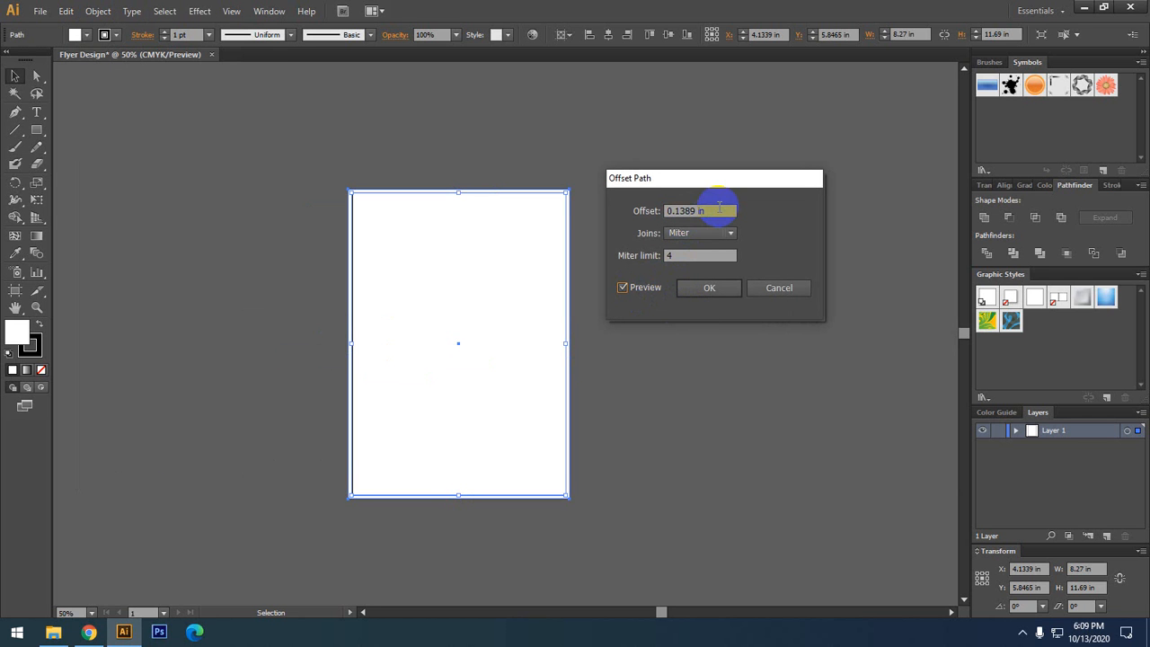
left_click_drag(715, 211, 592, 215)
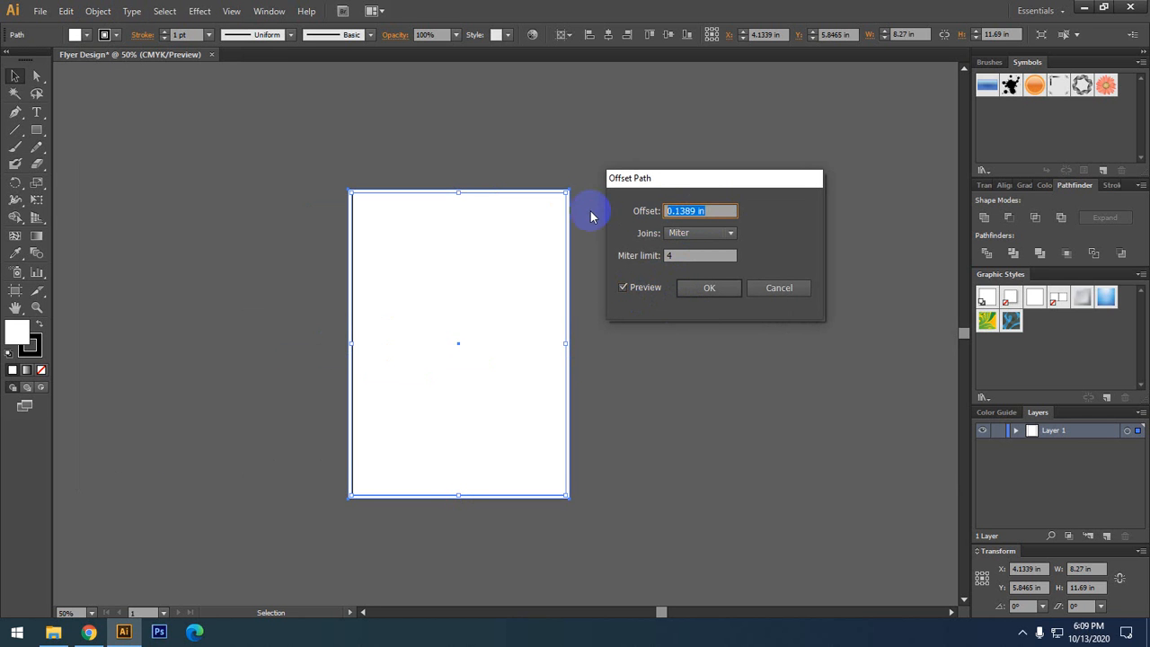
type("0")
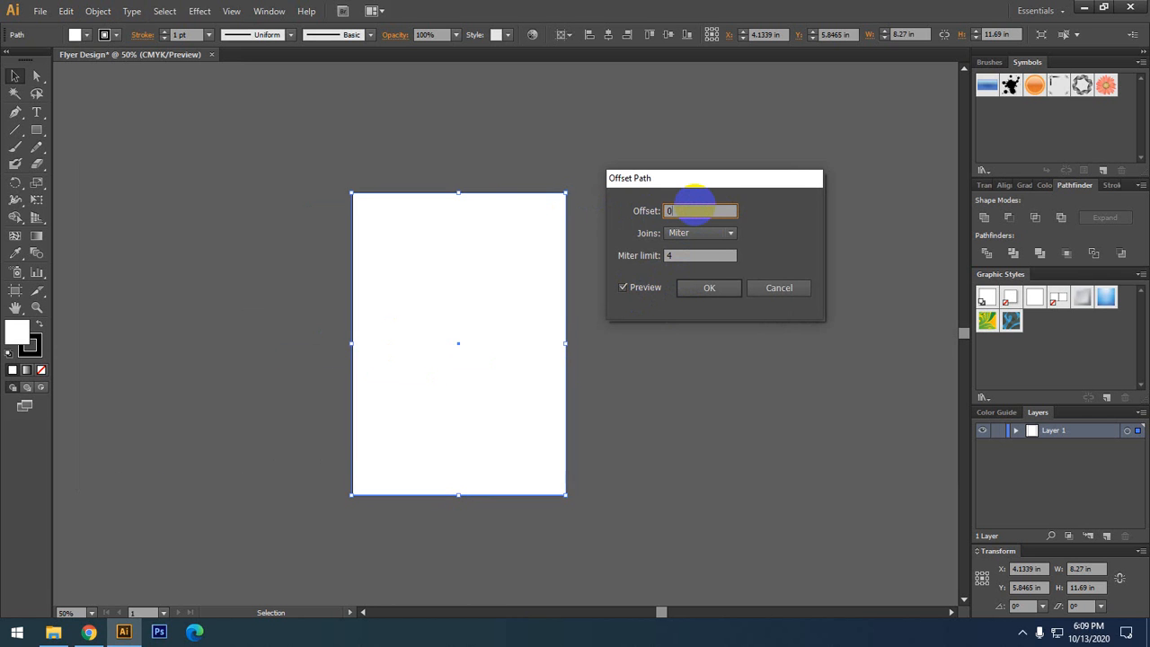
type(".03")
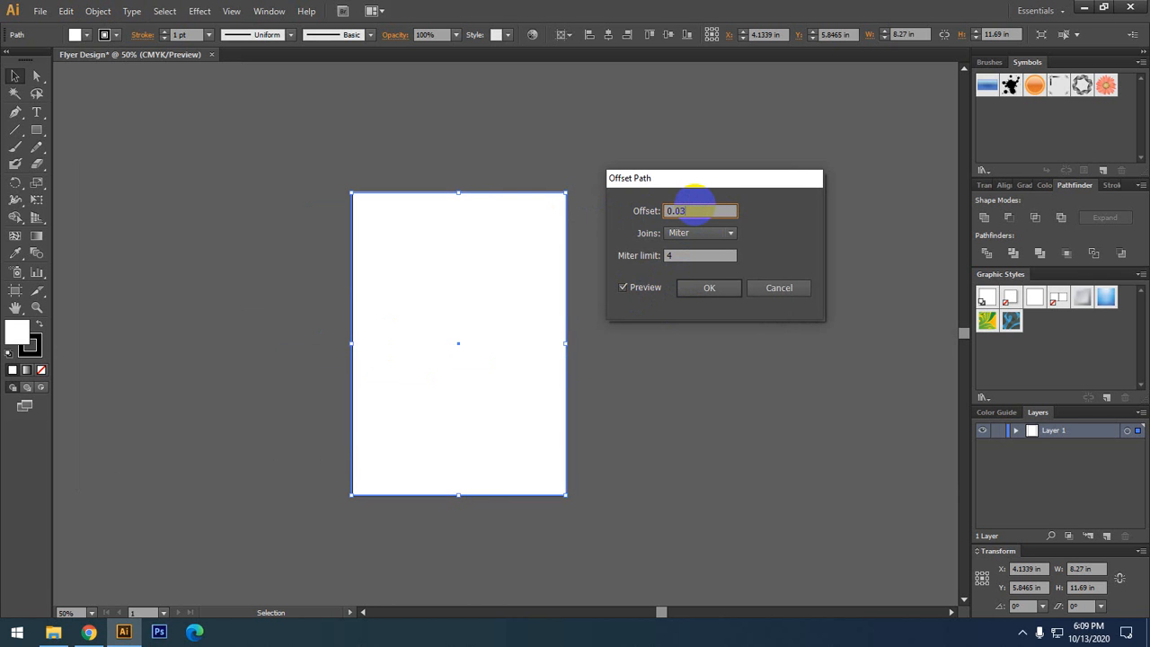
key("BackSpace")
type("6")
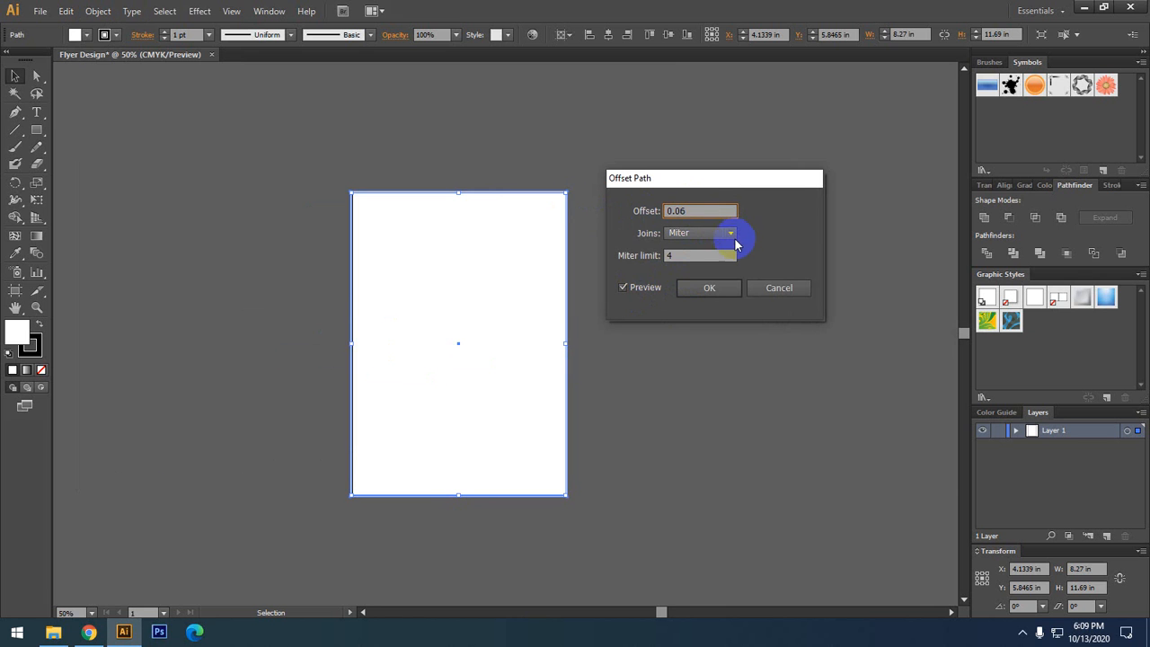
left_click_drag(680, 174, 661, 162)
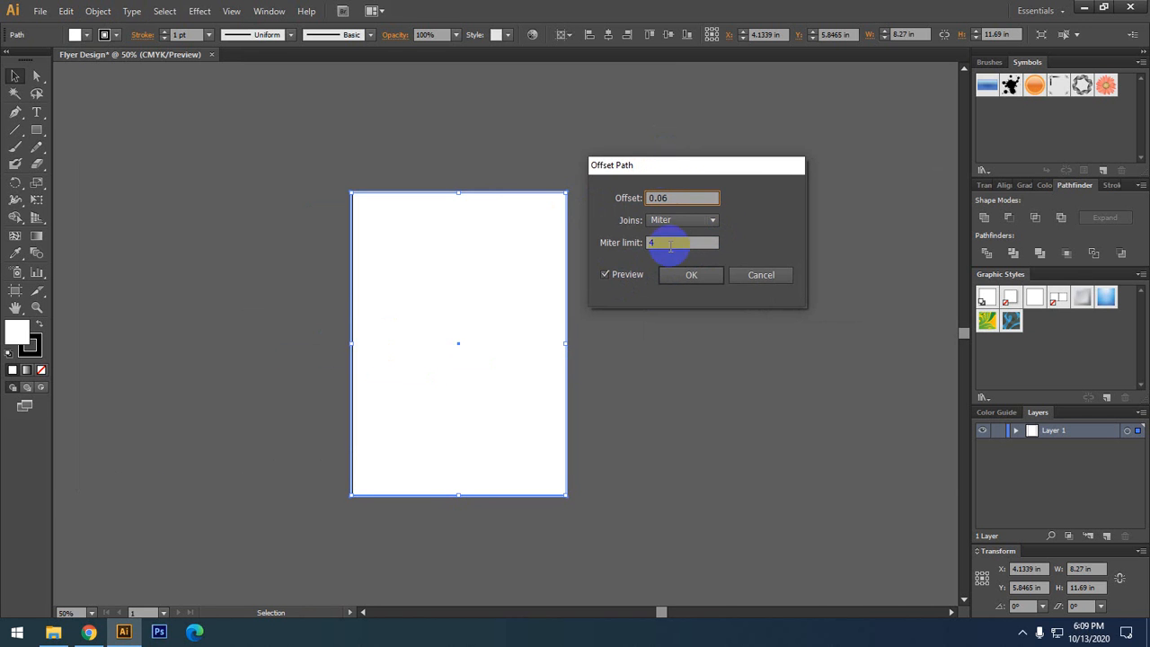
left_click(683, 280)
left_click(605, 154)
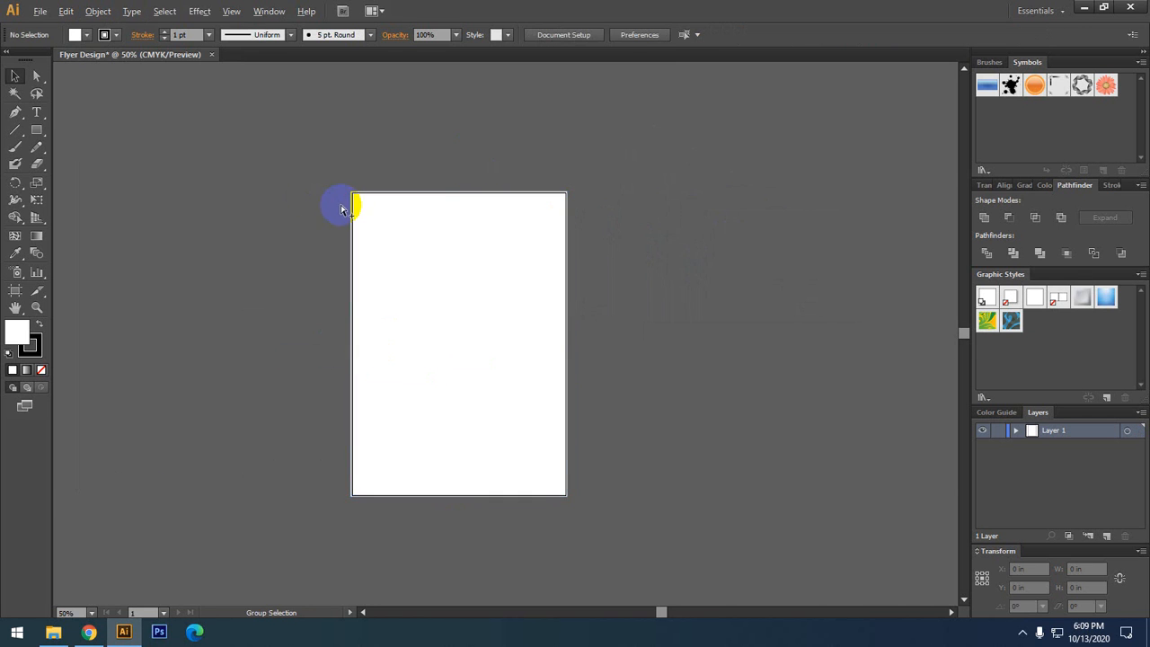
- Select the 8.27 × 11.69 in rectangle and offset its path by -0.6 in with miter joins to form an inner margin
scroll(342, 208, "up", 3)
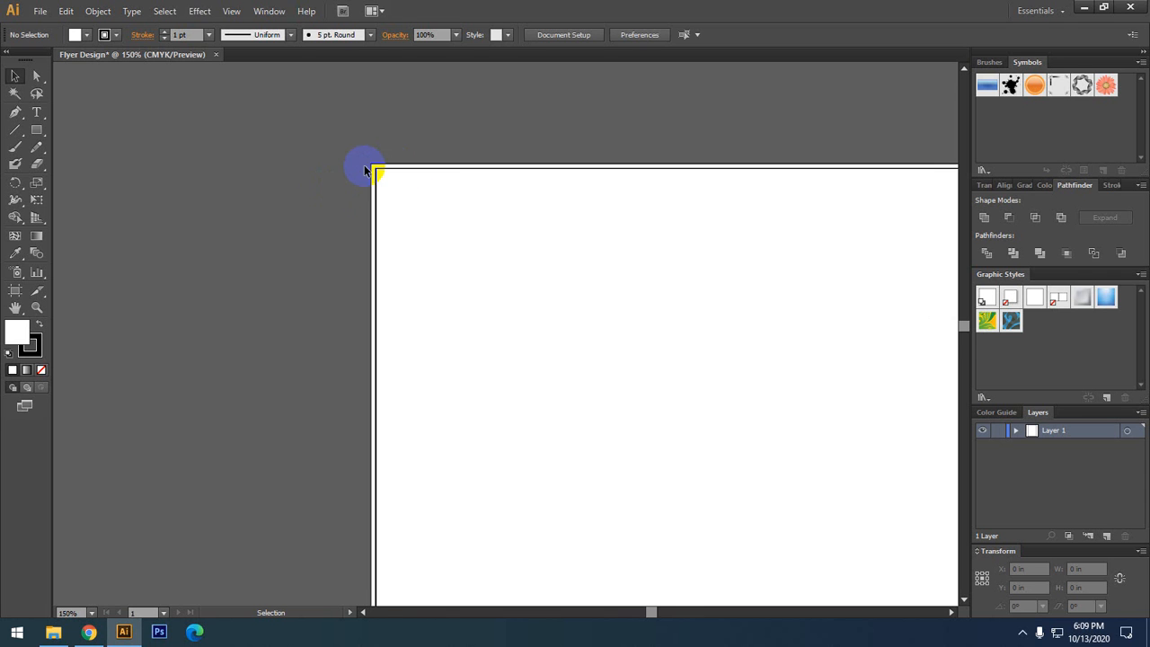
scroll(369, 170, "up", 3)
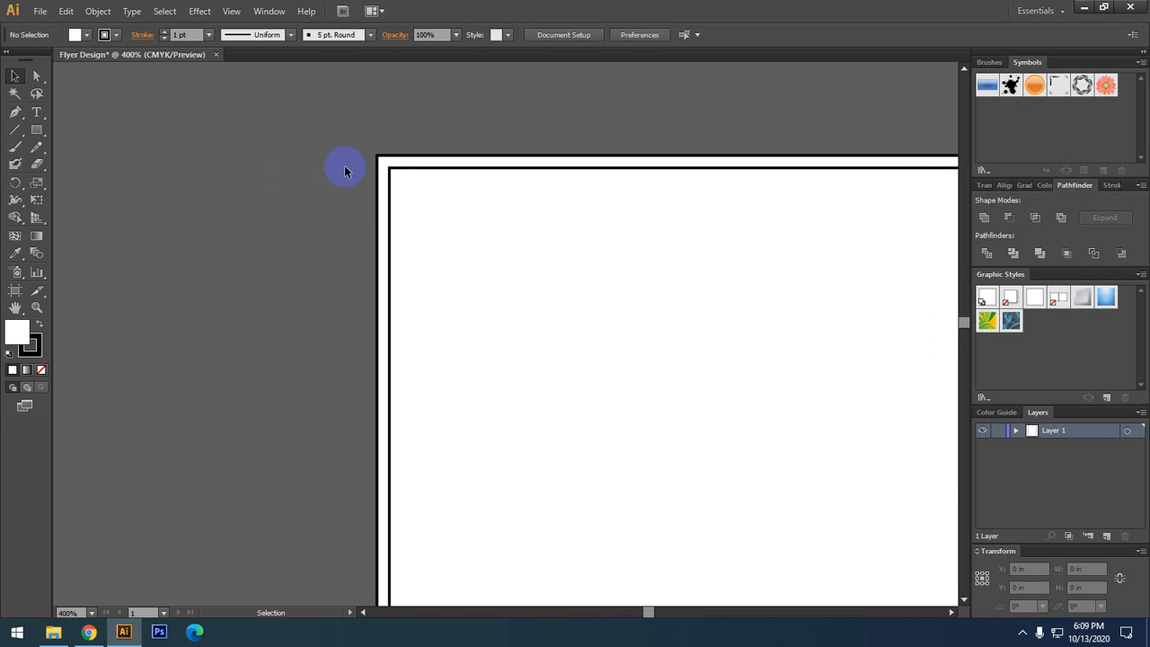
left_click(388, 158)
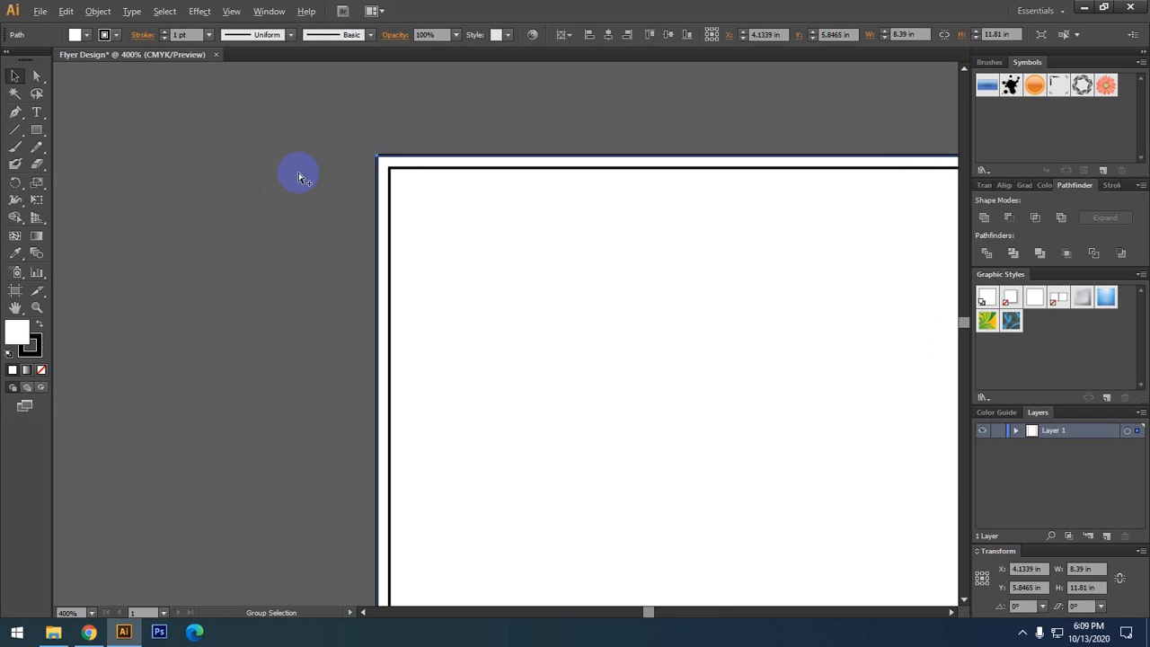
scroll(300, 179, "down", 2)
left_click(348, 179)
left_click(349, 180)
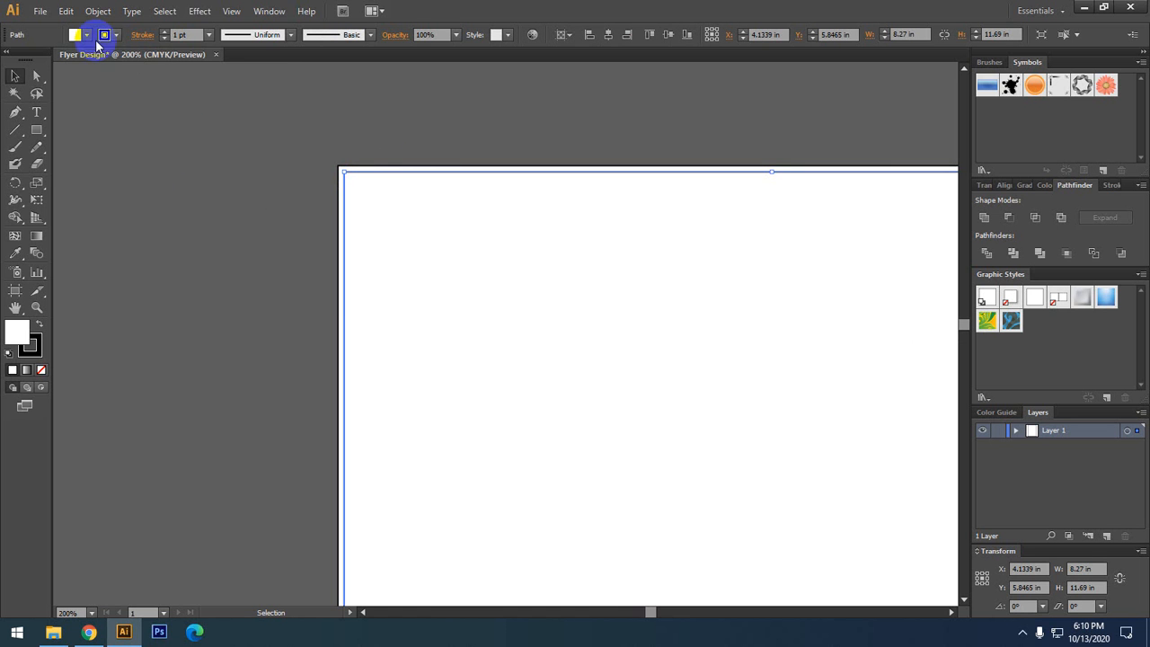
left_click(98, 11)
mouse_move(159, 300)
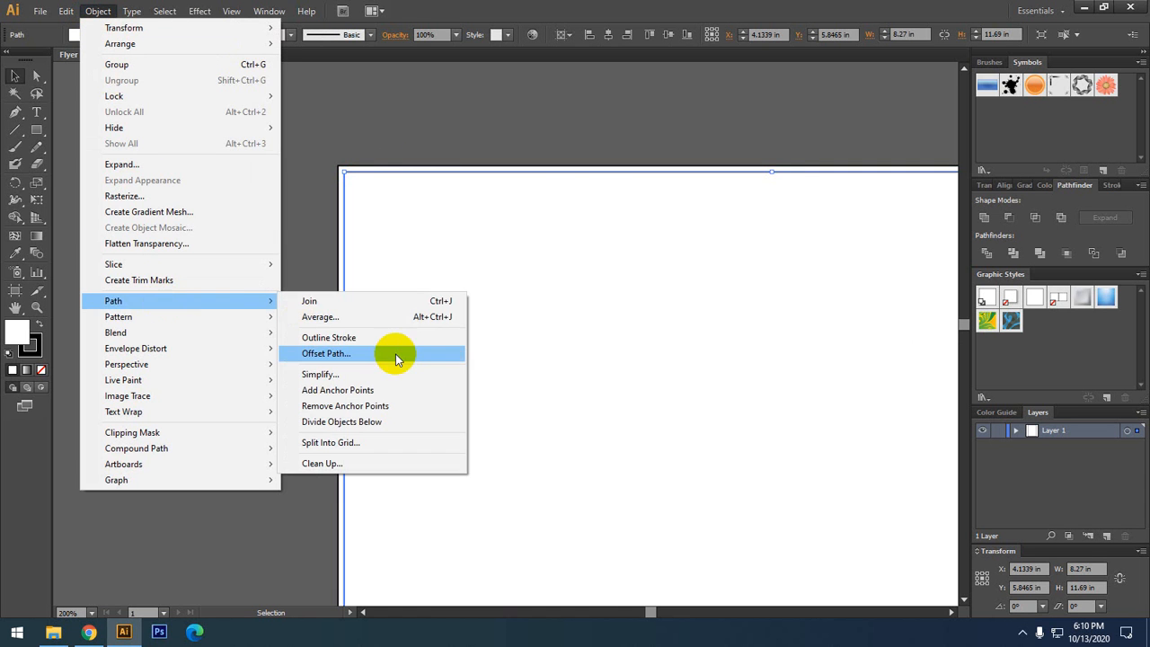
left_click(367, 357)
left_click(624, 274)
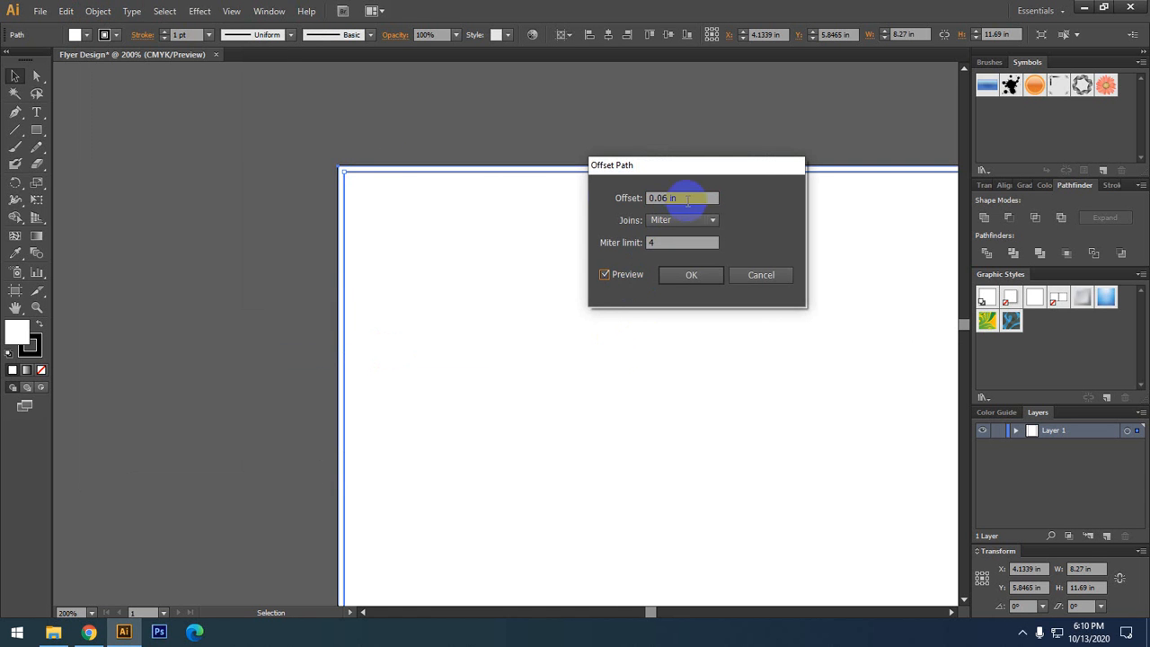
type("-0")
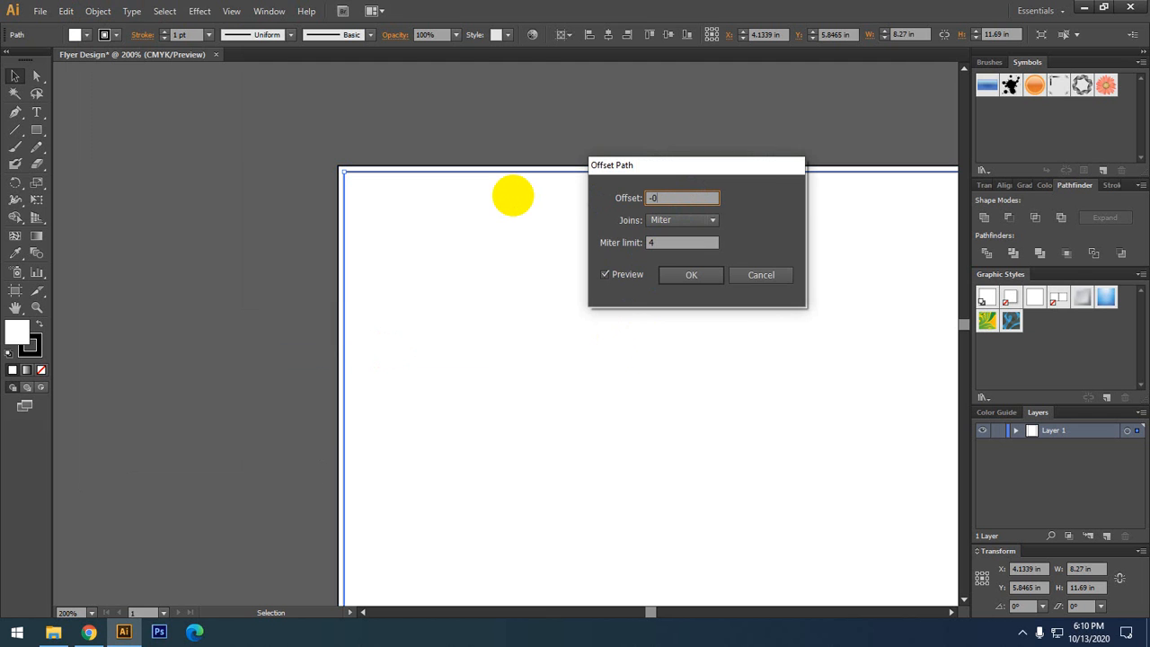
type(".4")
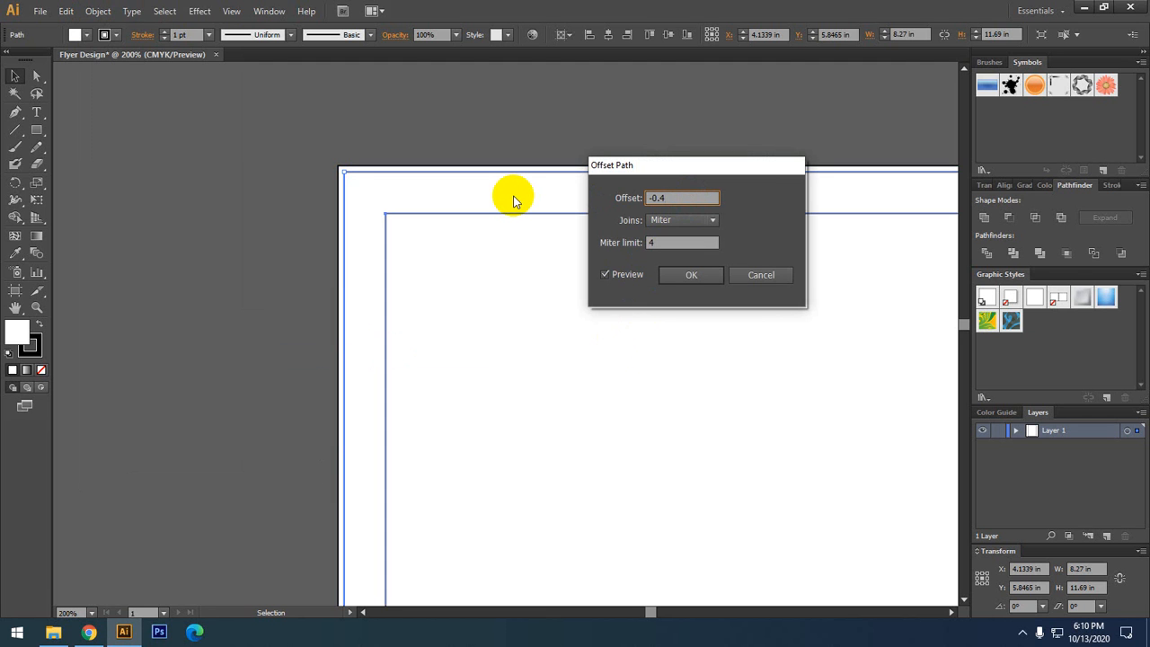
key("BackSpace")
type("6")
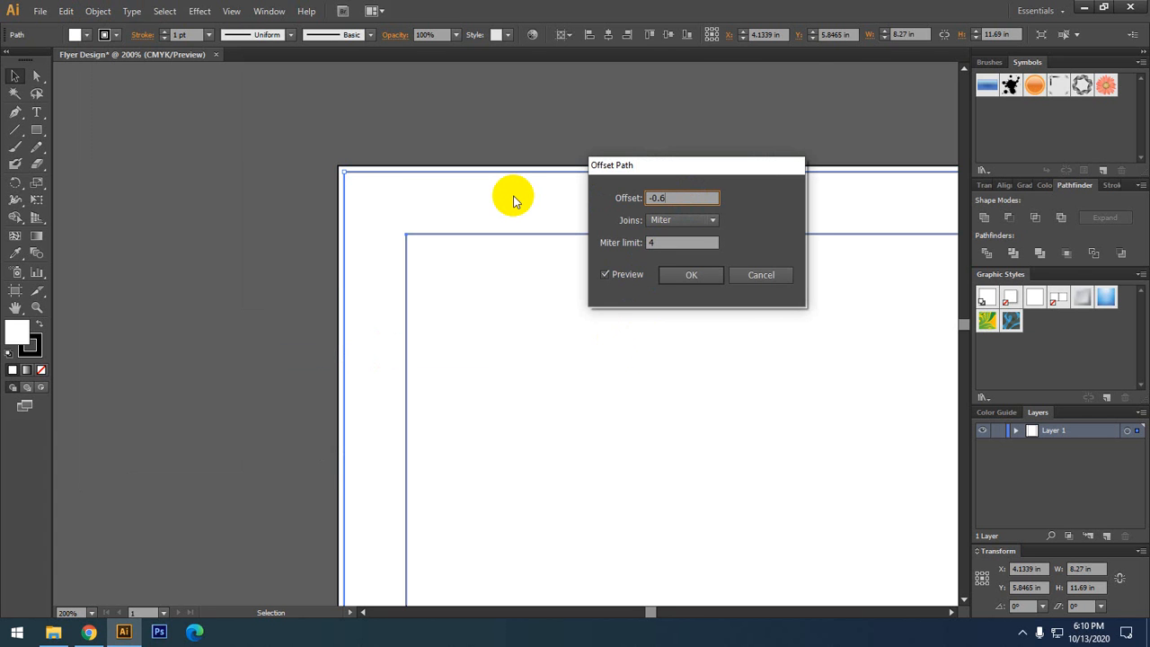
key("Return")
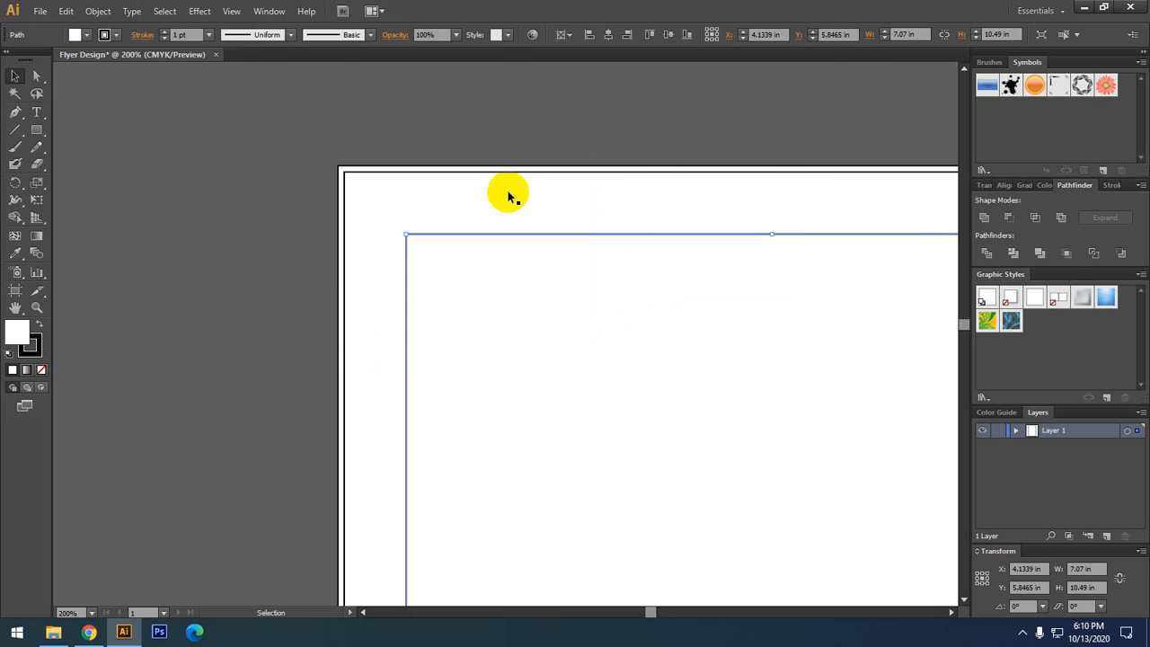
- Convert the outermost bleed rectangle and the inner margin rectangle into guides
scroll(508, 197, "down", 3)
scroll(487, 164, "up", 2)
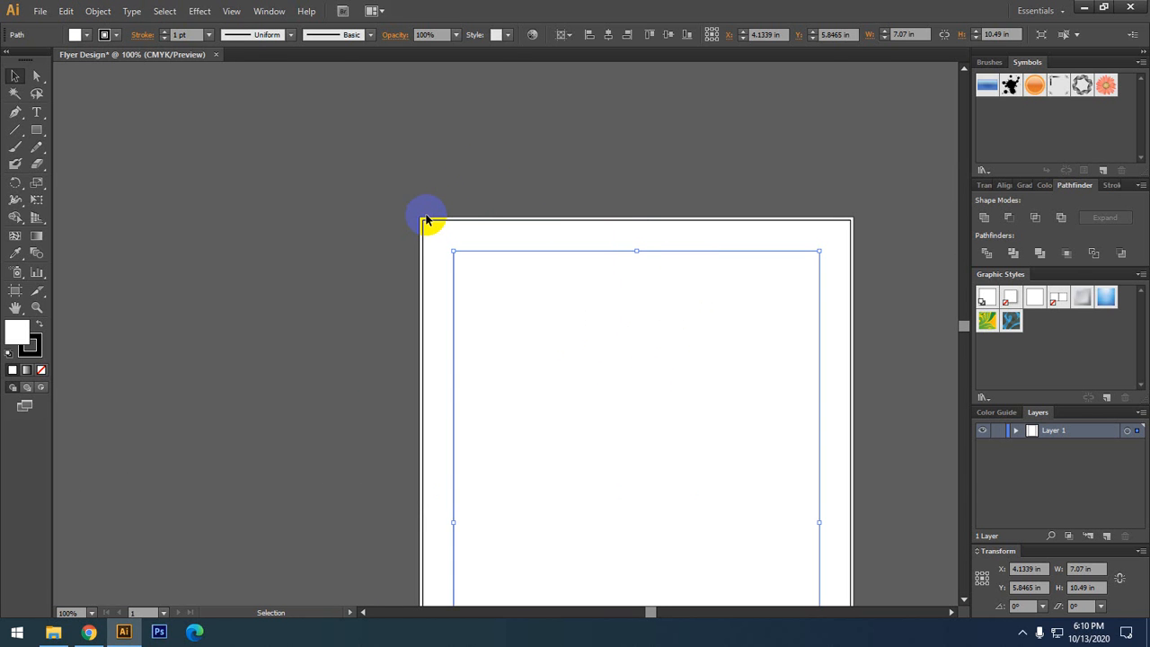
left_click(425, 217)
left_click(474, 251, "shift")
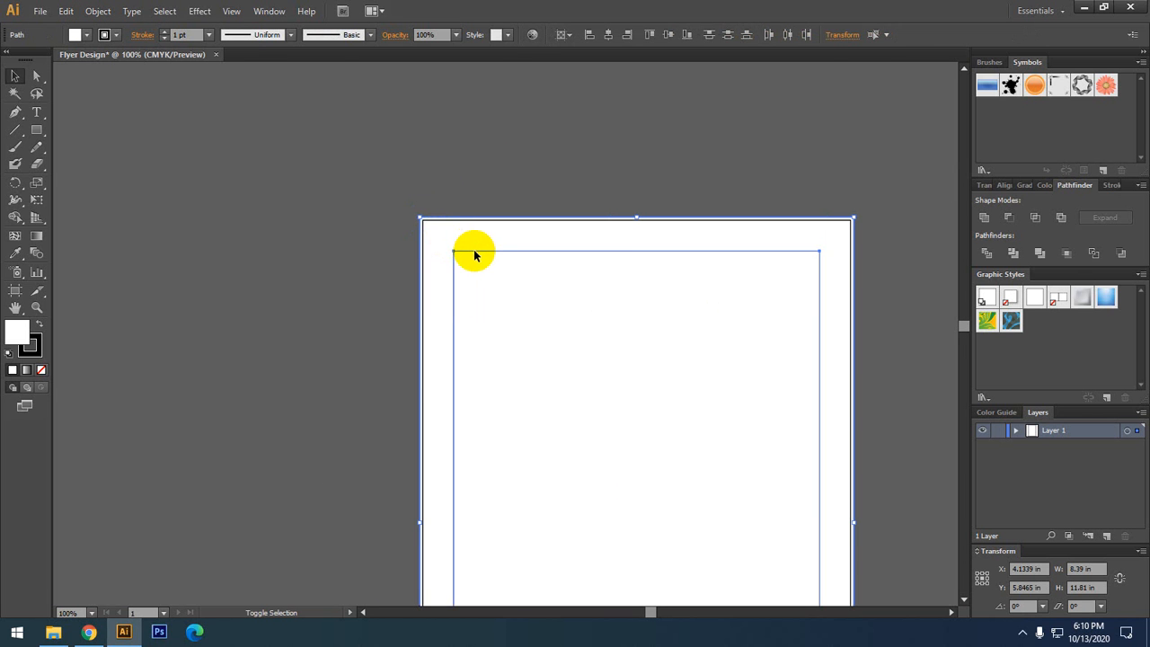
right_click(480, 253)
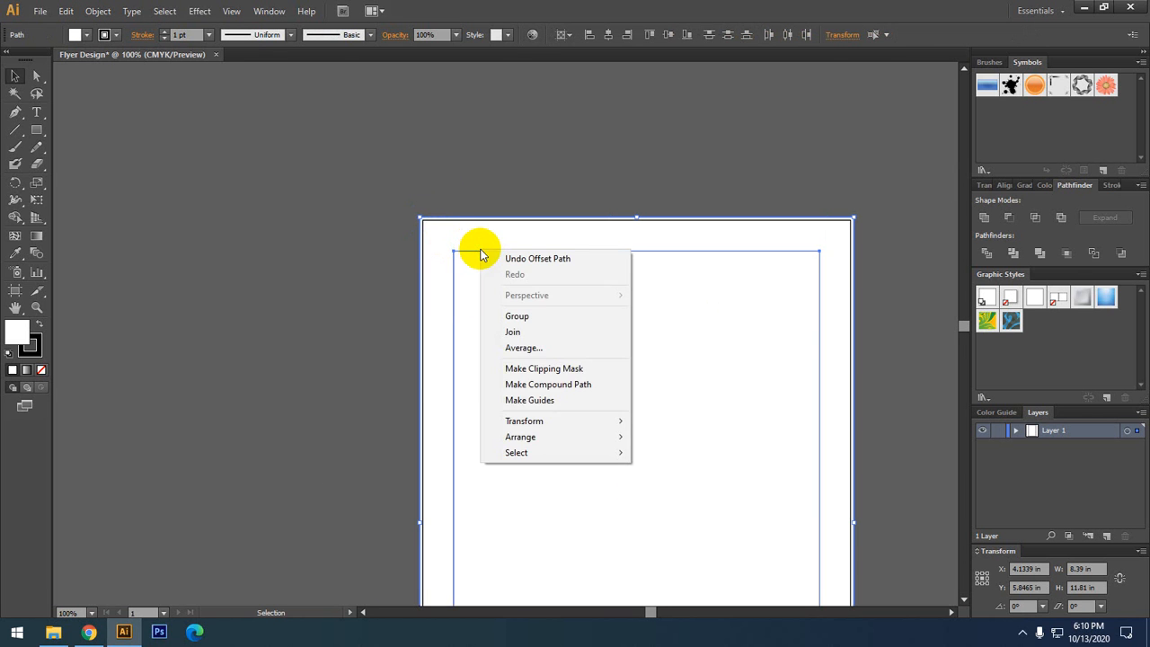
left_click(551, 401)
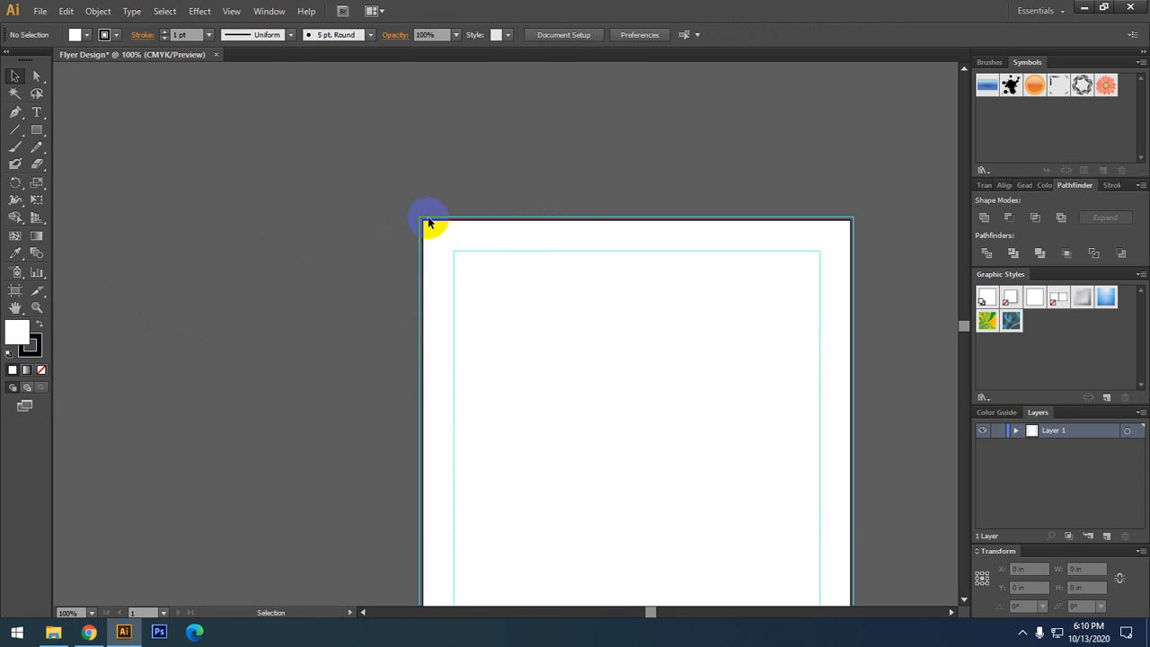
- Unlock the guides so the bleed and margin guides around the page can be selected
left_click(456, 251)
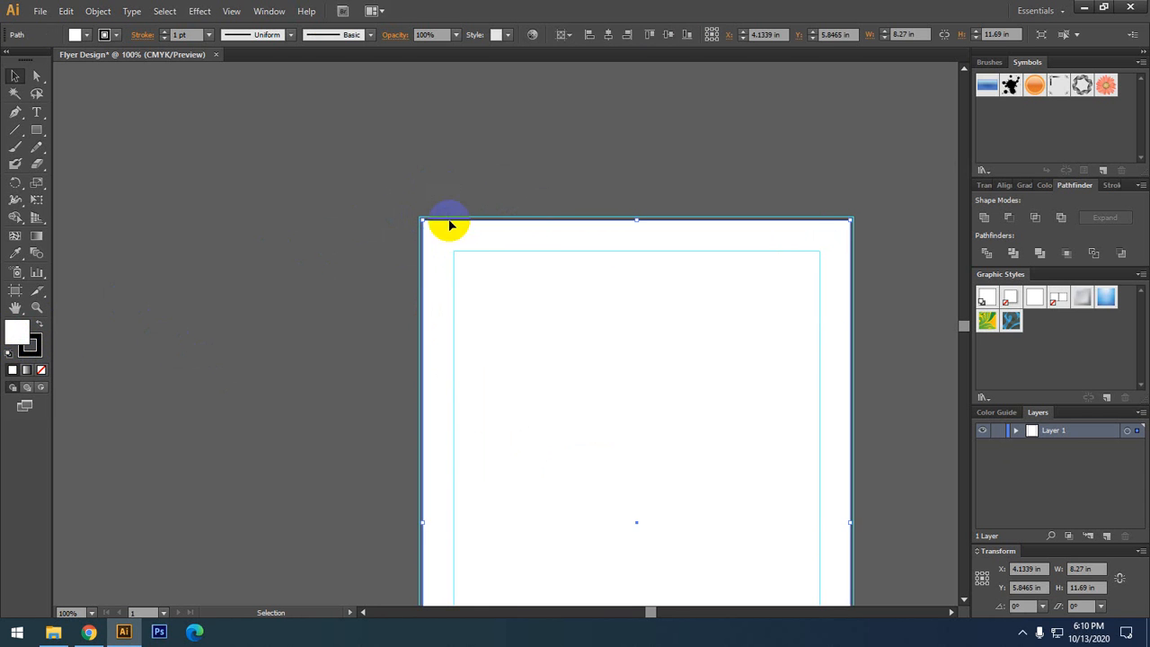
left_click(398, 172)
scroll(413, 208, "up", 1)
scroll(412, 205, "up", 2)
left_click_drag(411, 197, 477, 250)
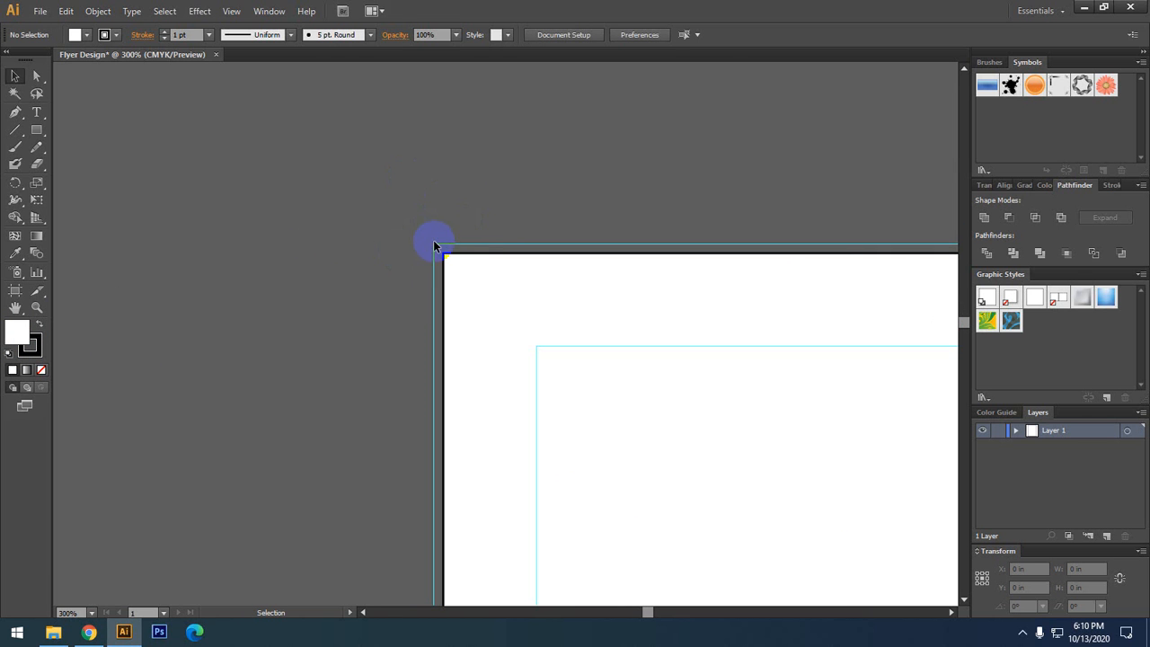
scroll(434, 244, "up", 3)
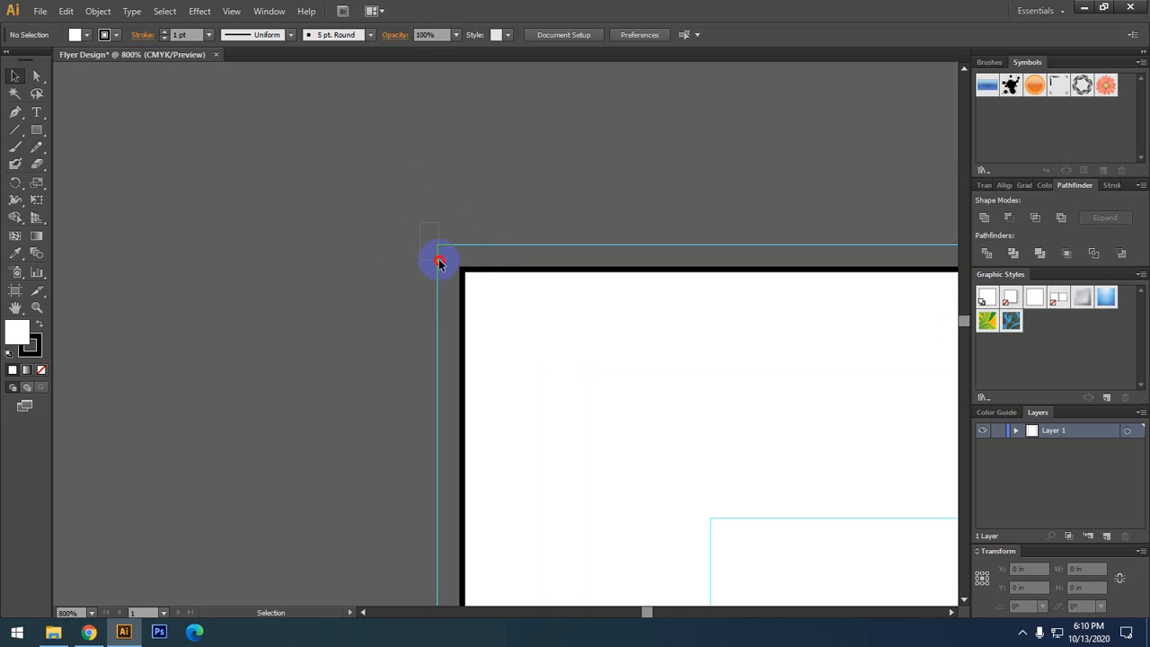
left_click_drag(439, 261, 442, 245)
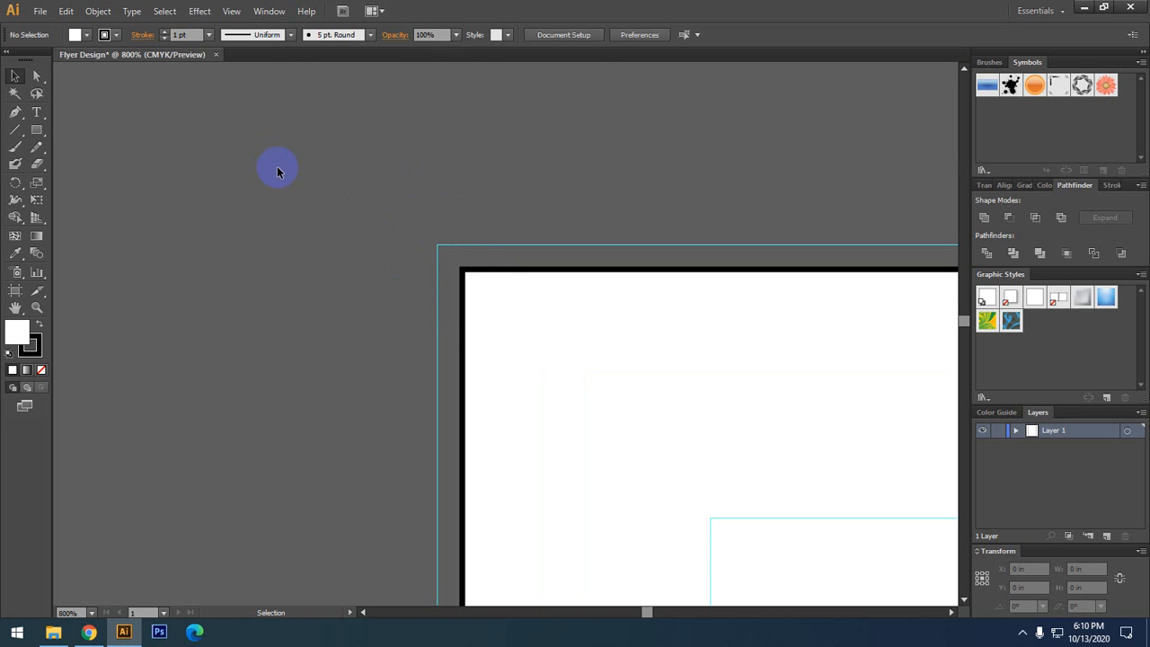
right_click(277, 171)
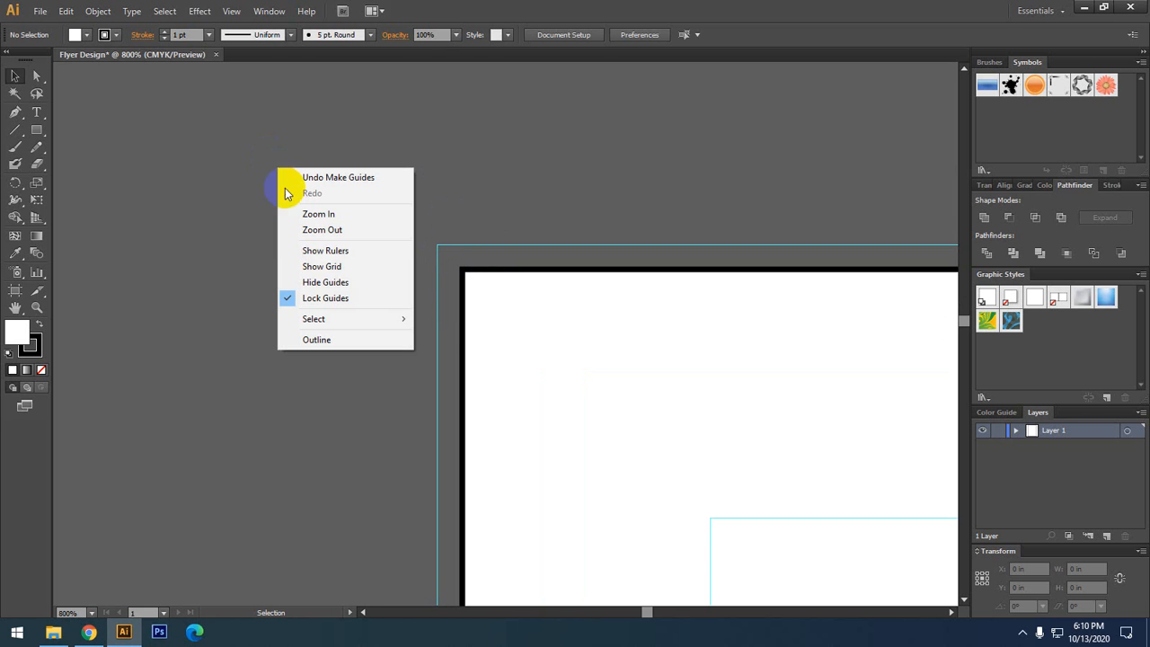
left_click(325, 300)
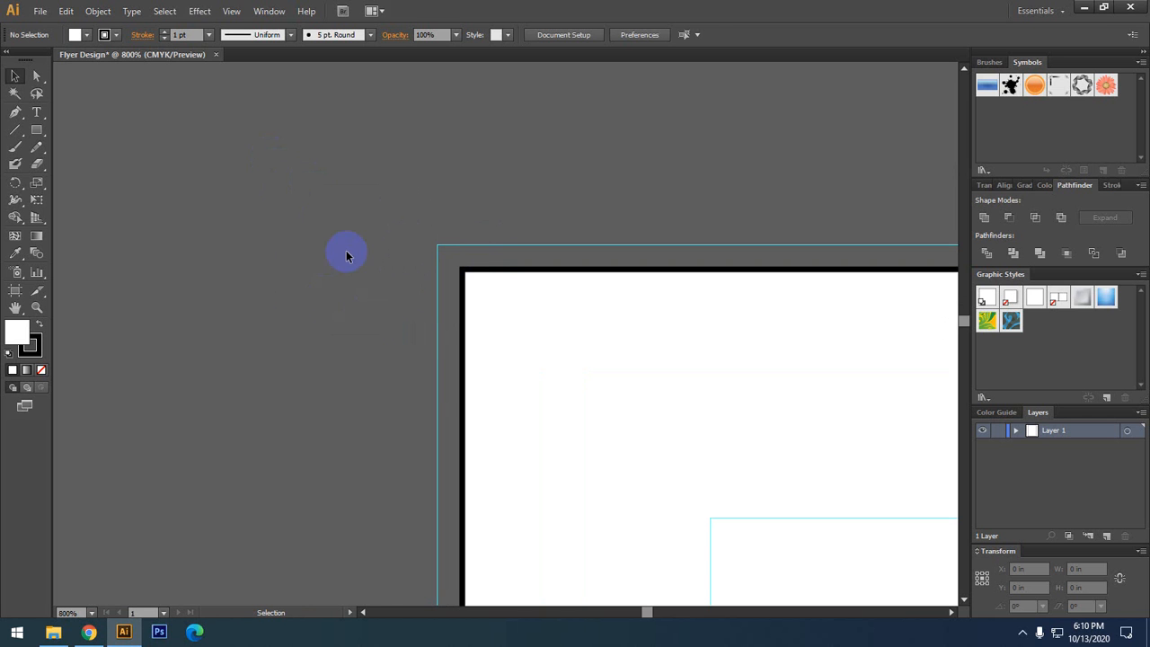
- Select the outer bleed guide and the inner margin guide, and remove their fill and stroke
left_click_drag(404, 209, 439, 268)
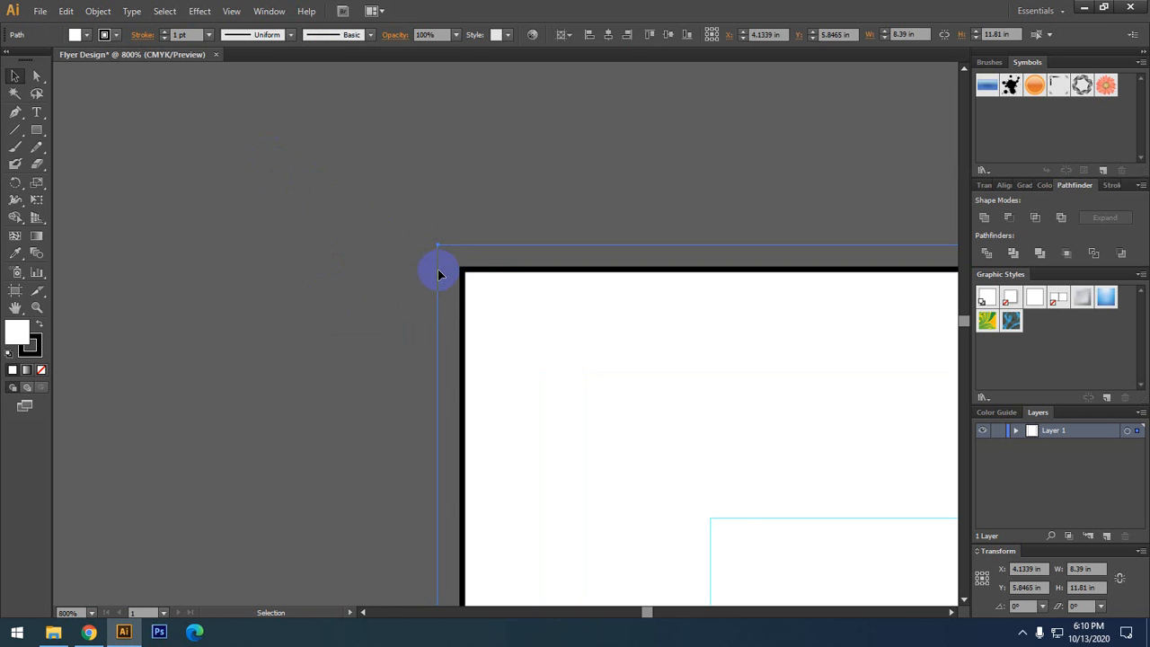
left_click(724, 519, "shift")
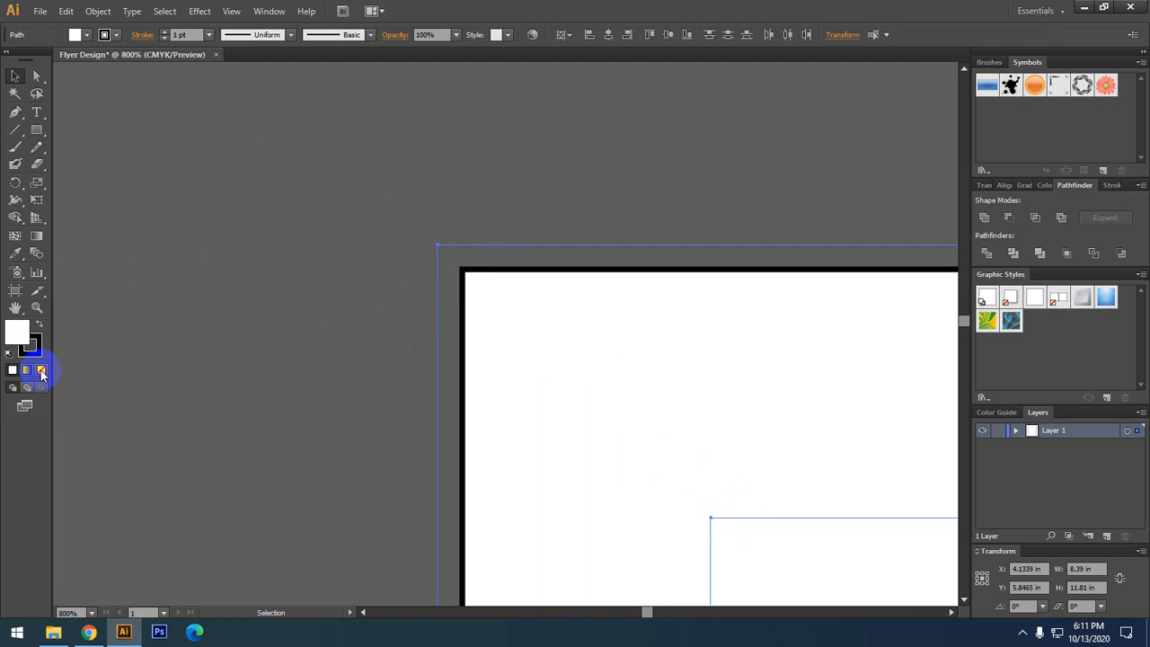
left_click(42, 372)
left_click(32, 348)
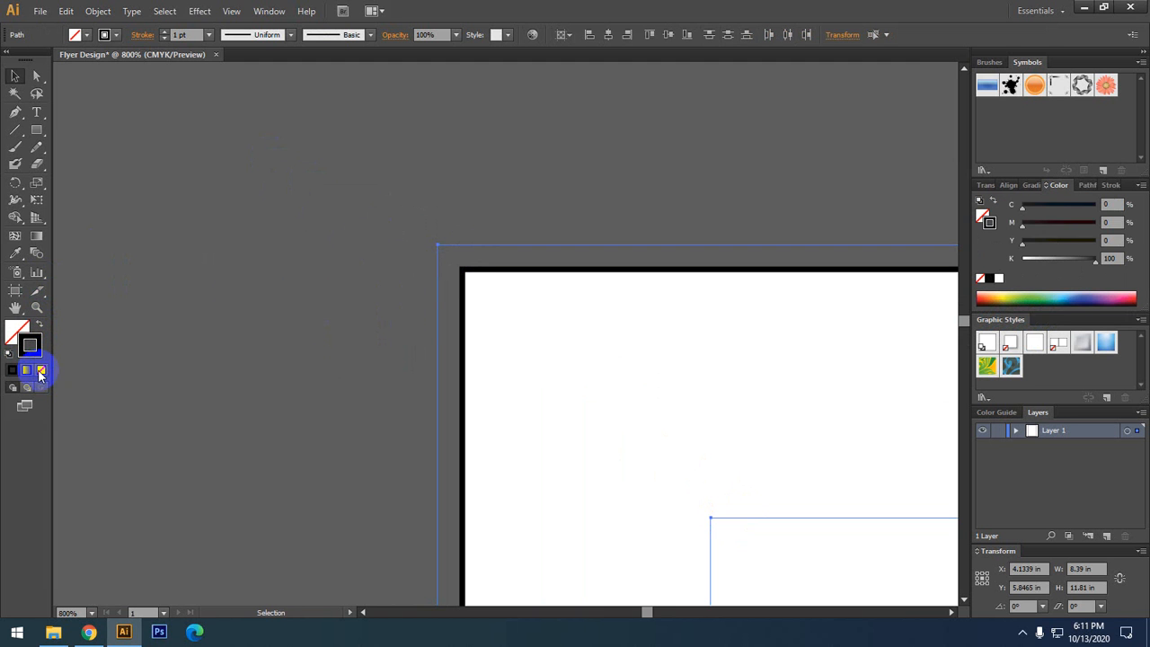
left_click(42, 372)
left_click(131, 315)
- Select the page-sized 8.27 × 11.69 in rectangle and remove its fill, keeping the stroke
scroll(151, 272, "down", 6)
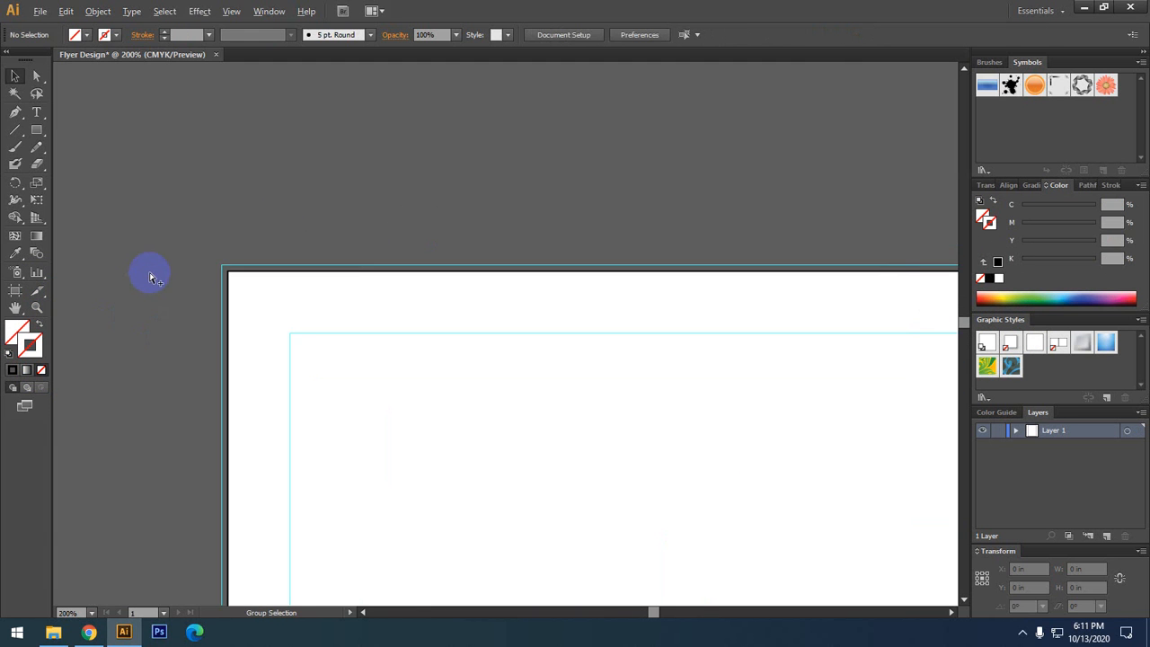
left_click_drag(151, 274, 178, 130)
scroll(188, 149, "down", 1)
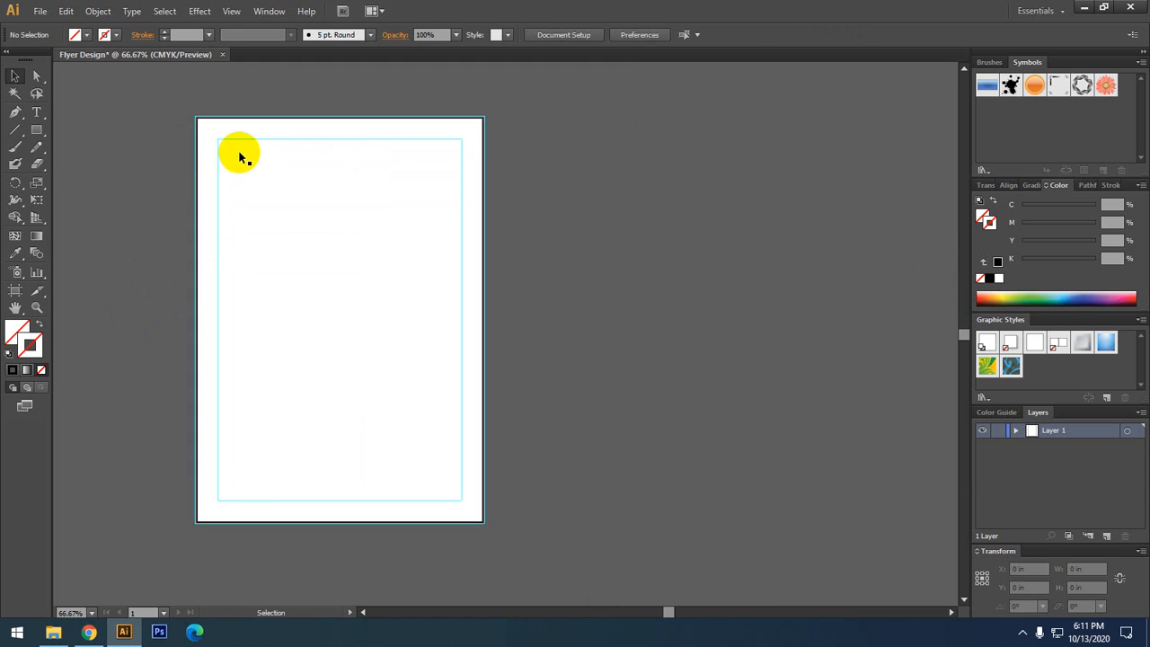
left_click(236, 155)
key("ctrl+s")
scroll(183, 114, "left", 1)
scroll(231, 129, "up", 3)
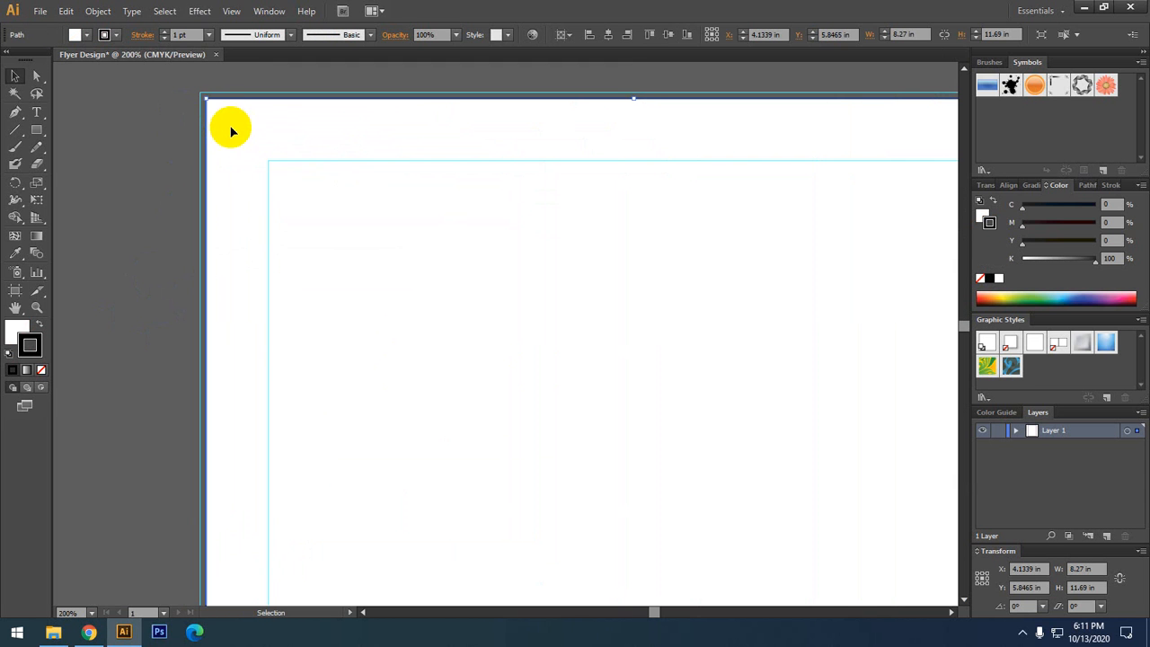
left_click(10, 351)
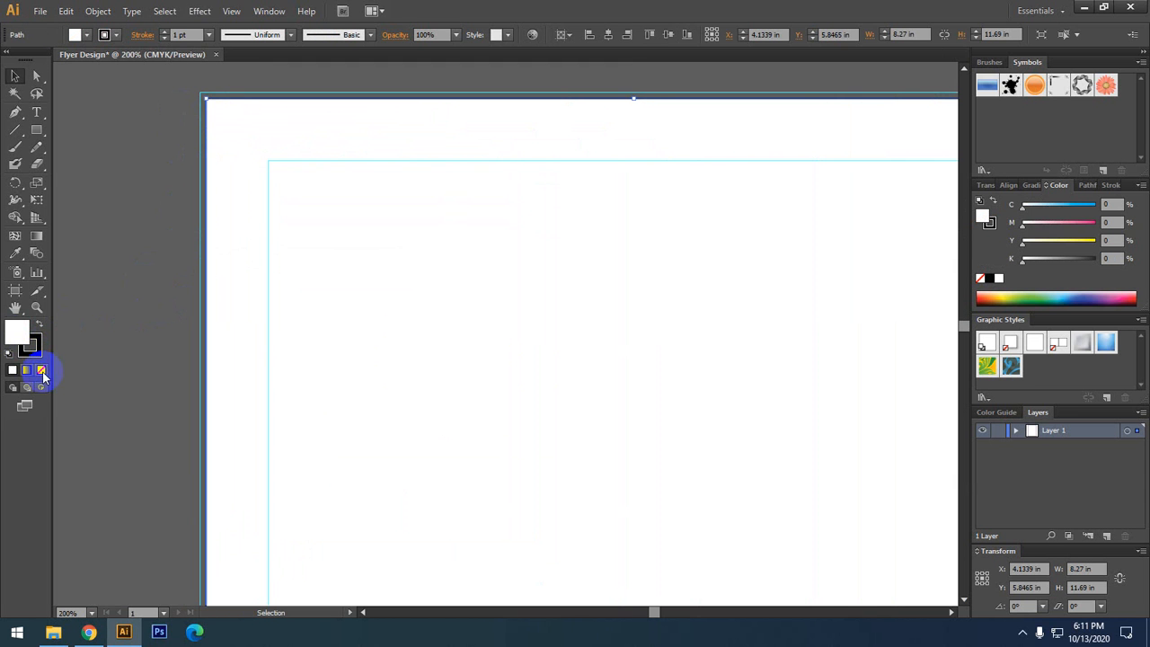
left_click(43, 371)
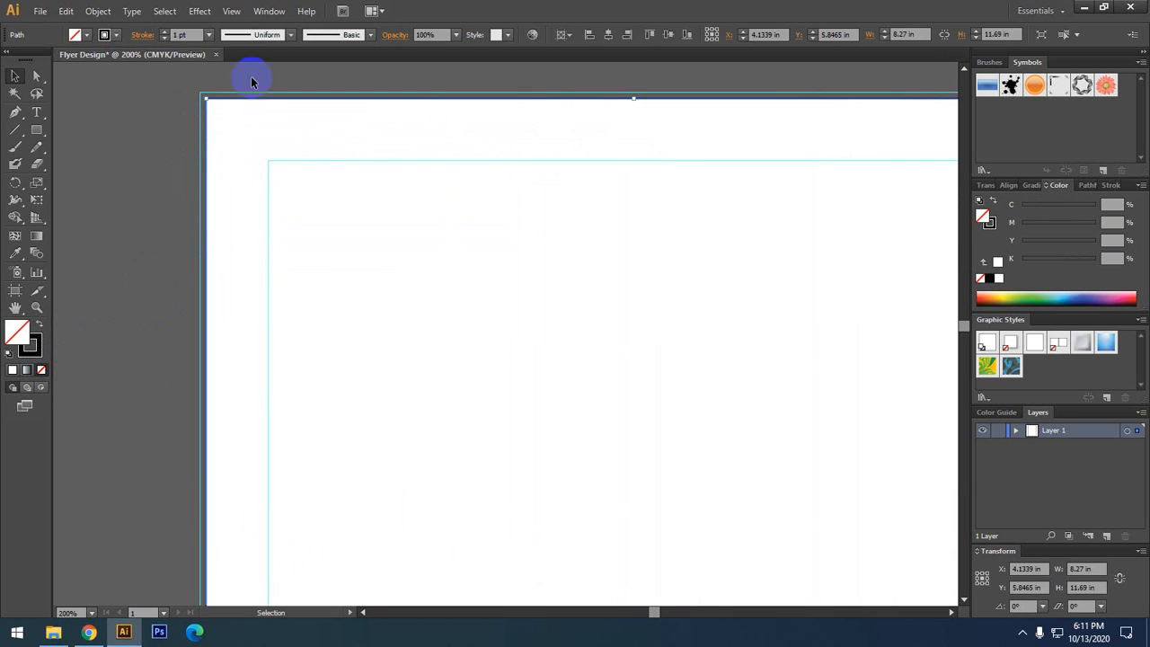
left_click(153, 156)
- Select the page rectangle together with the bleed and margin guides and group them
scroll(170, 175, "down", 2)
left_click_drag(178, 195, 253, 167)
scroll(199, 223, "down", 2)
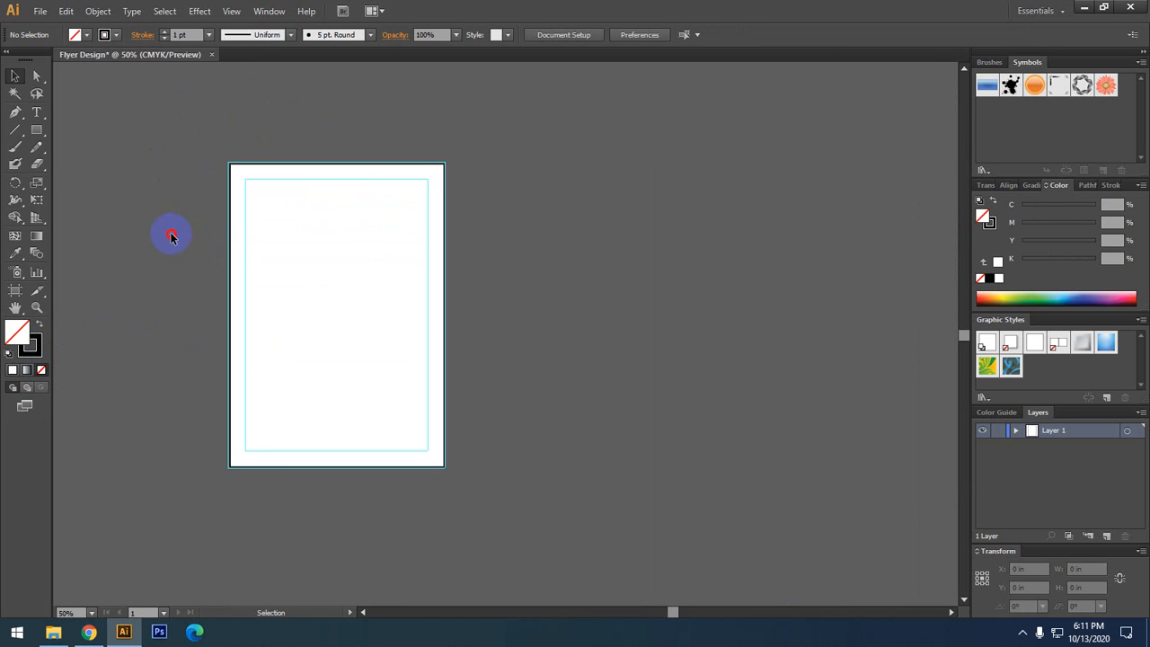
left_click_drag(179, 135, 503, 510)
key("v")
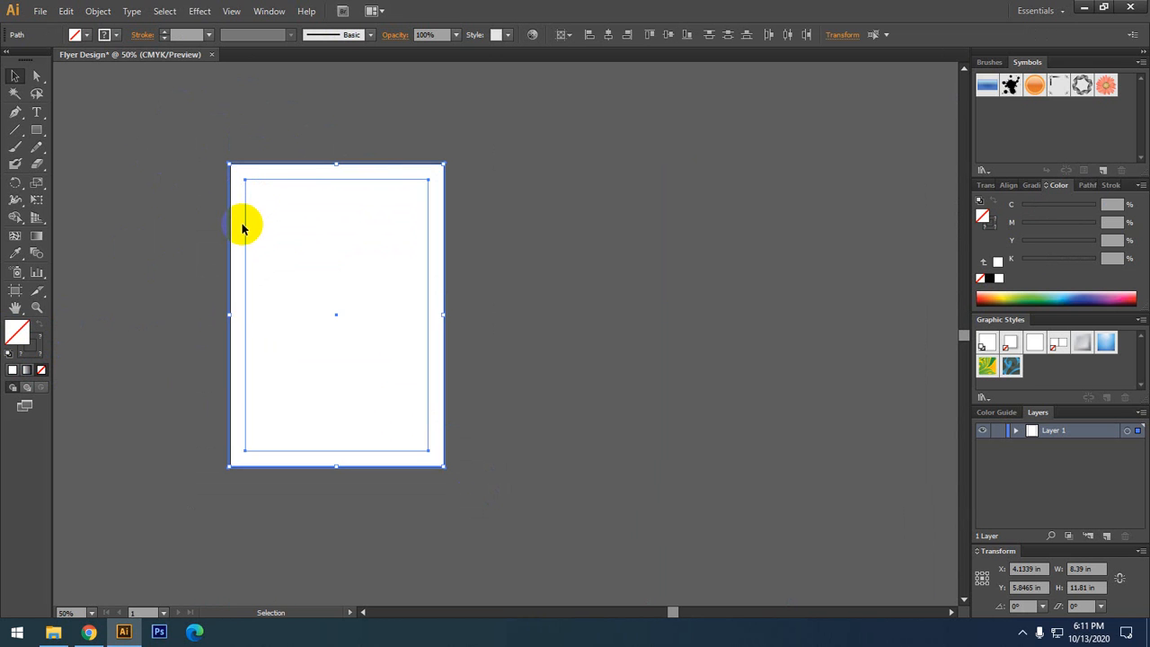
key("a")
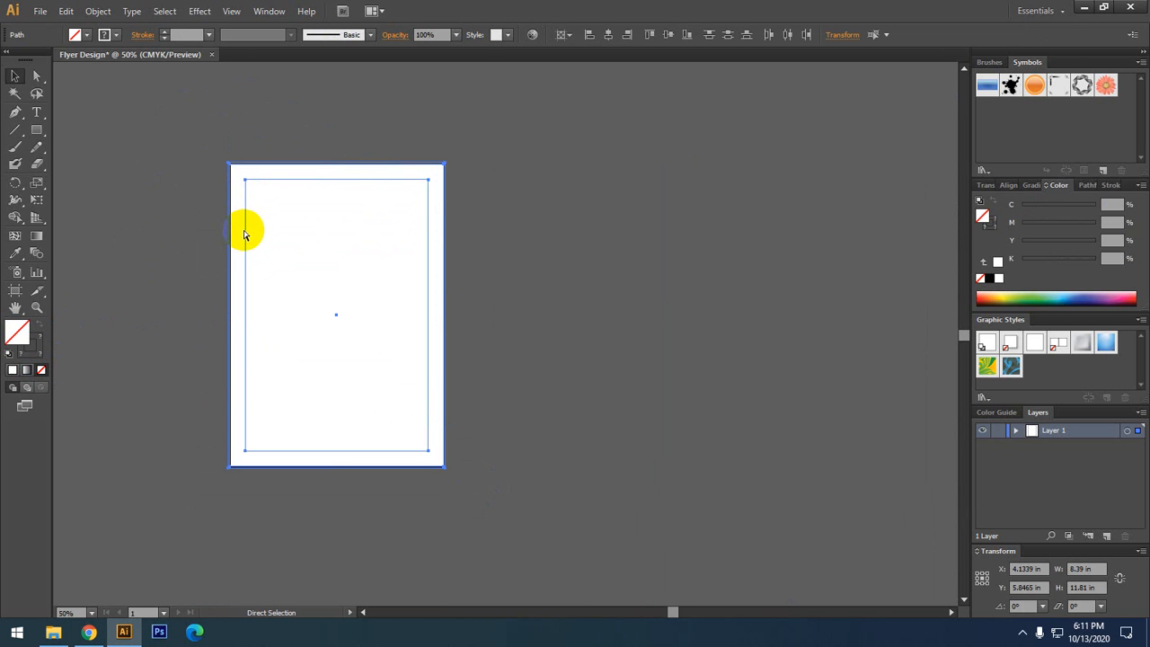
key("v")
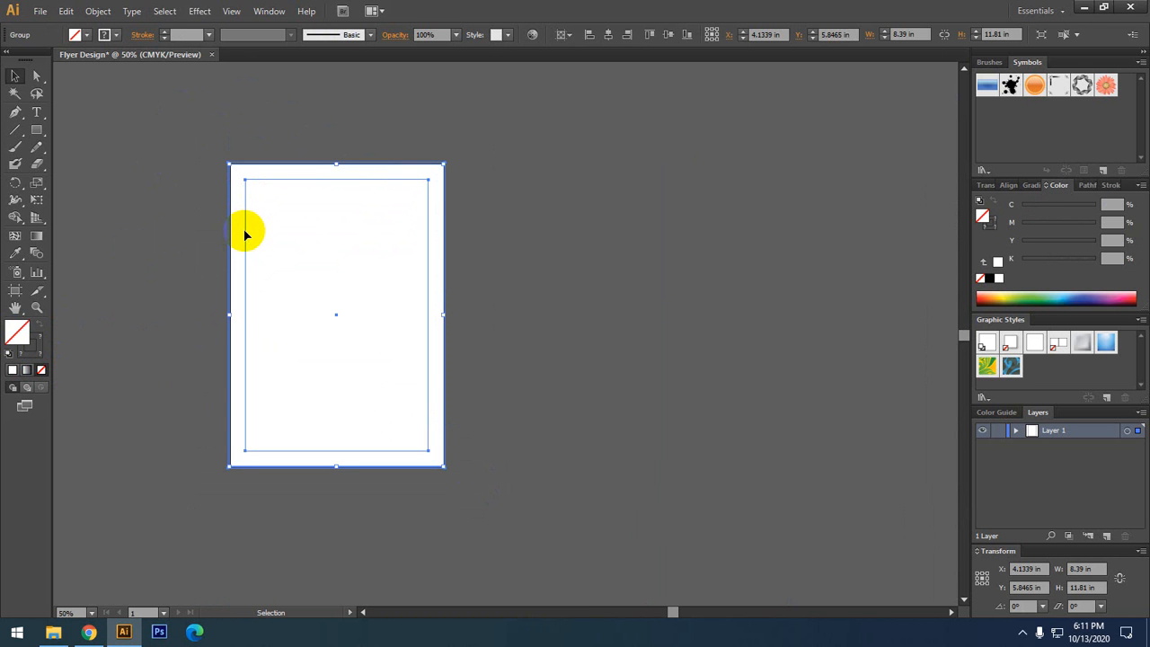
left_click(138, 159)
- Try moving the grouped rectangle and guides off the artboard to the right, and undo the move
left_click_drag(313, 187, 611, 222, "alt")
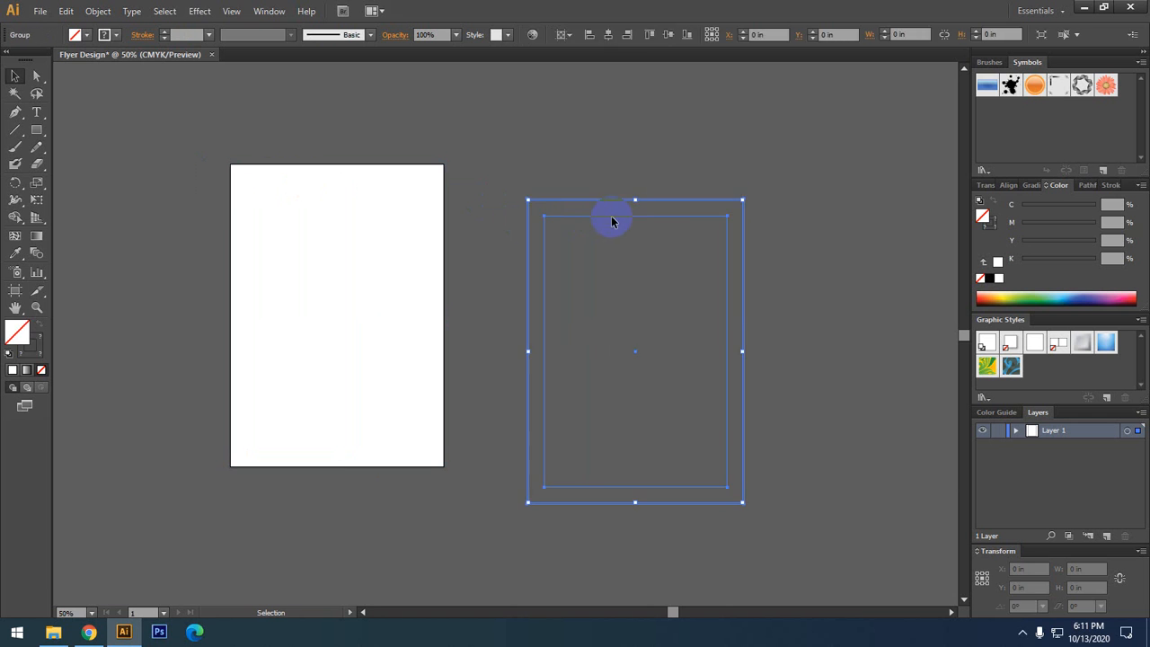
left_click(529, 172)
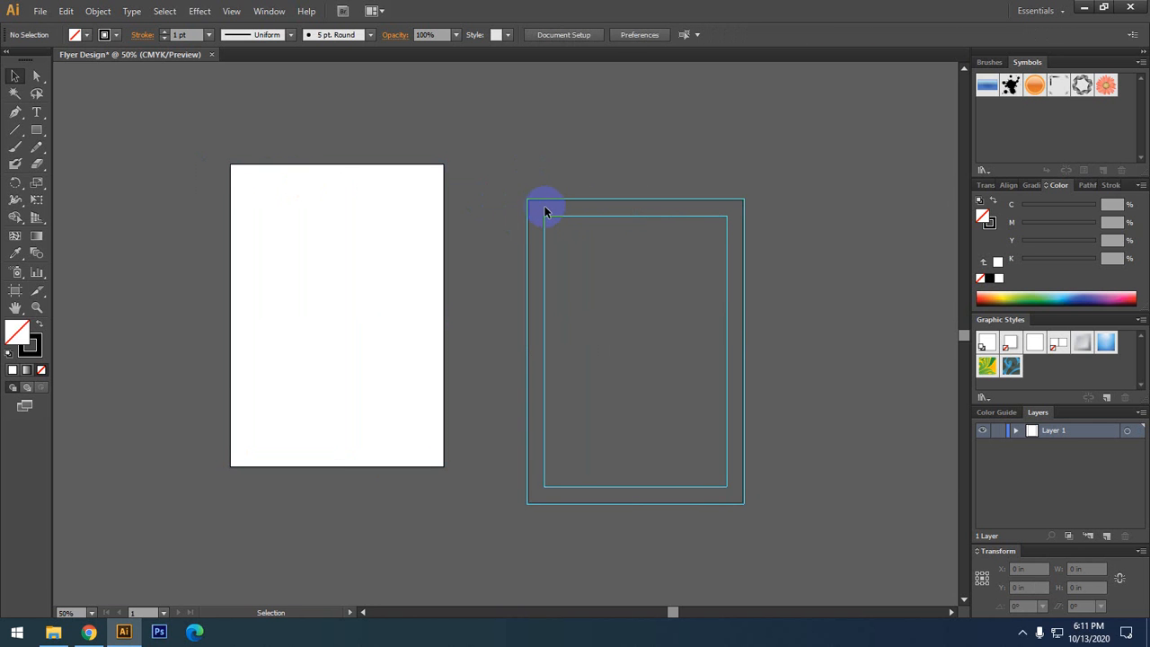
key("ctrl+z")
left_click(465, 158)
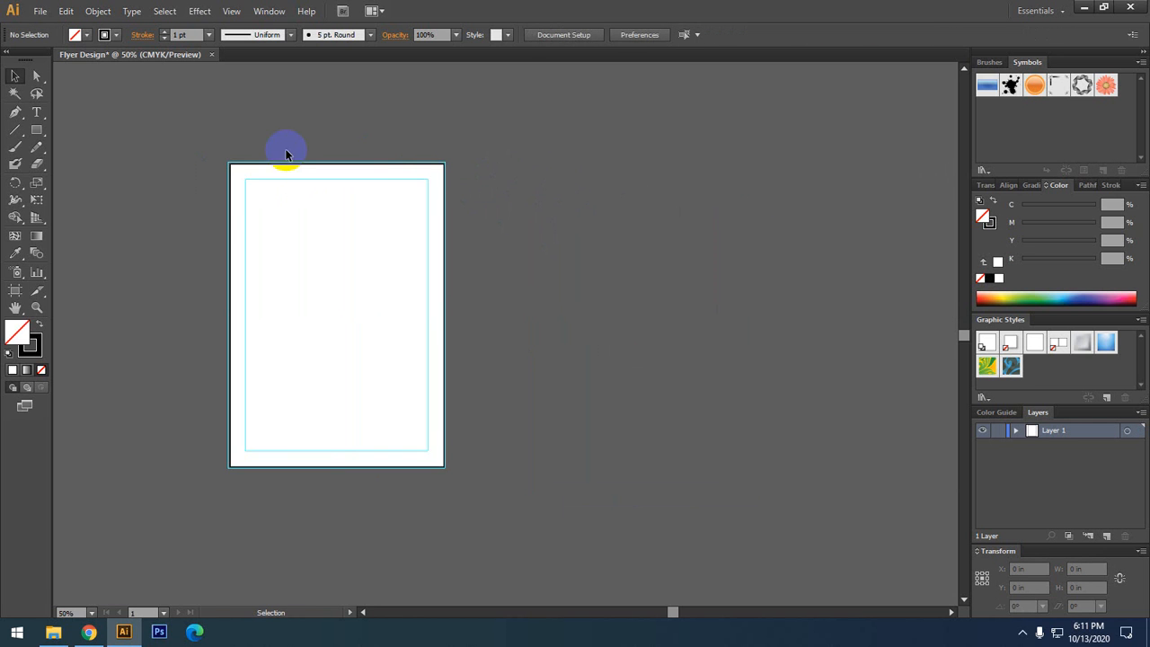
- Examine the grouped bleed, page and margin outlines up close and across the whole artboard
scroll(243, 165, "up", 2)
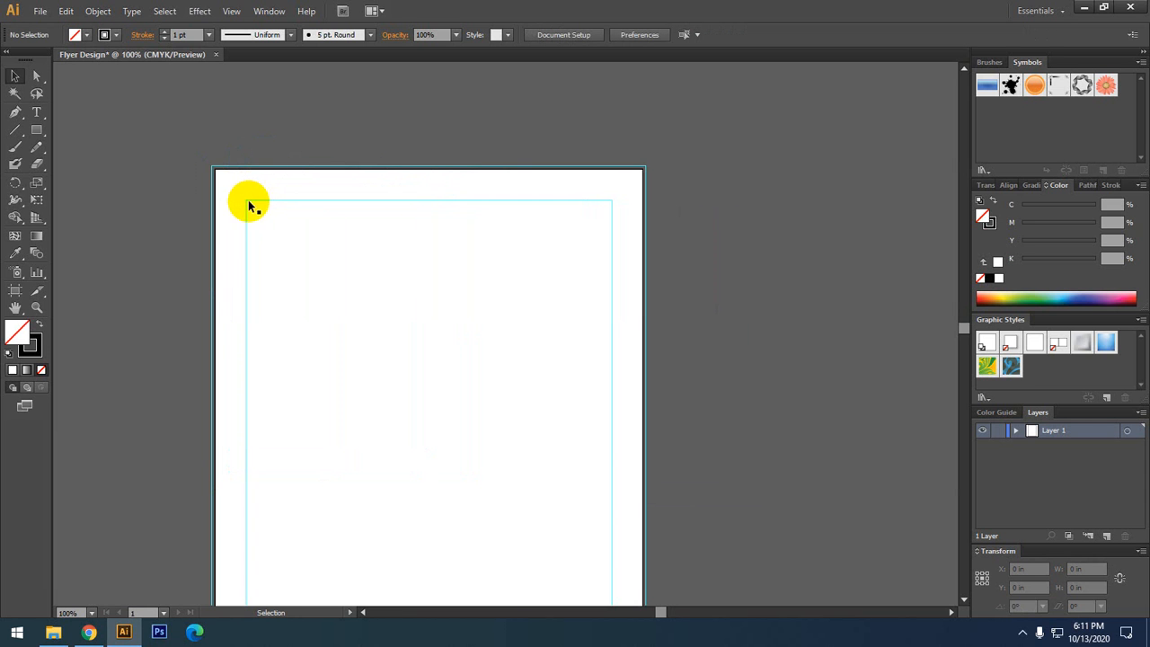
key("space")
left_click_drag(231, 201, 255, 200)
left_click(276, 204)
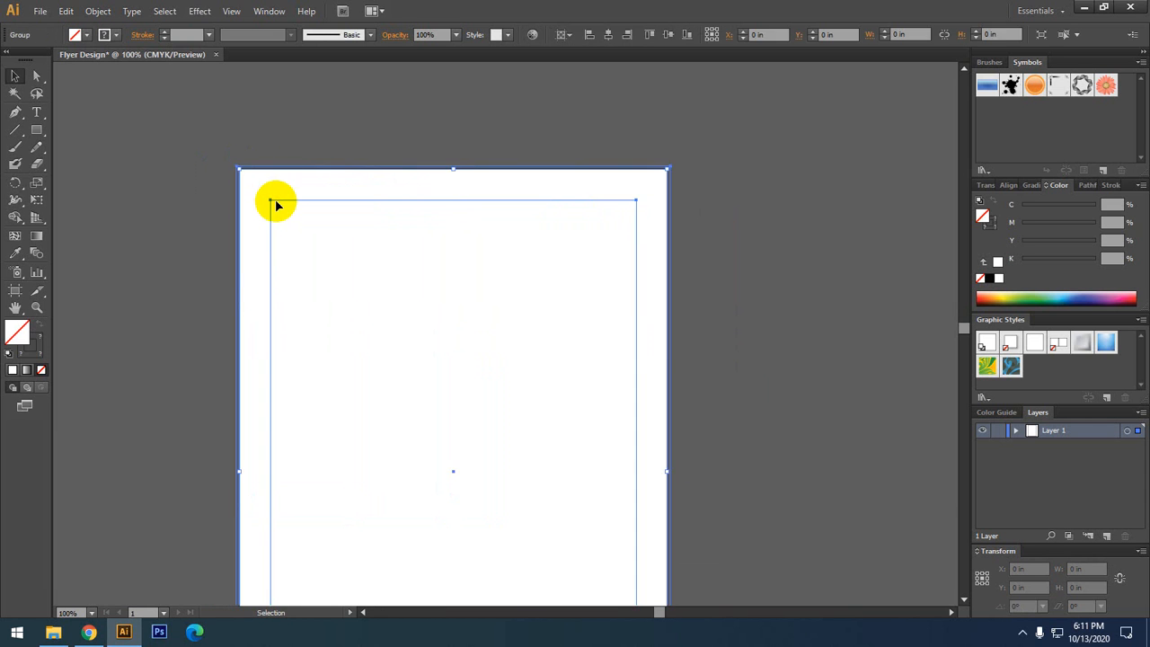
scroll(275, 205, "up", 2)
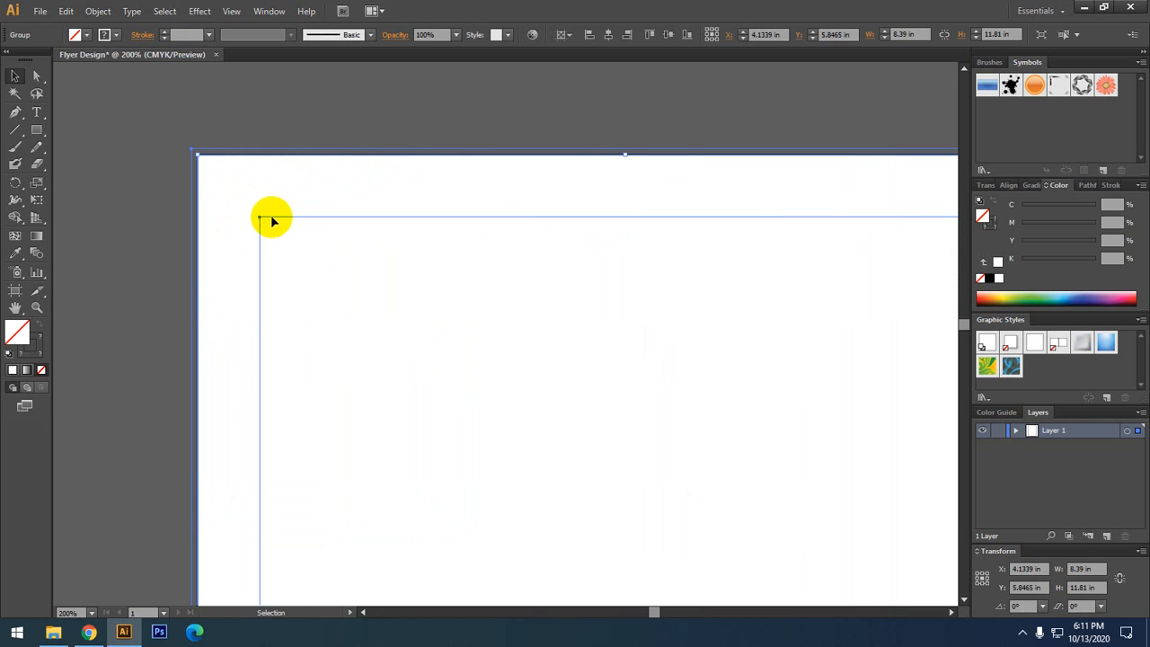
left_click(239, 129)
scroll(236, 126, "down", 2)
left_click_drag(277, 202, 275, 172)
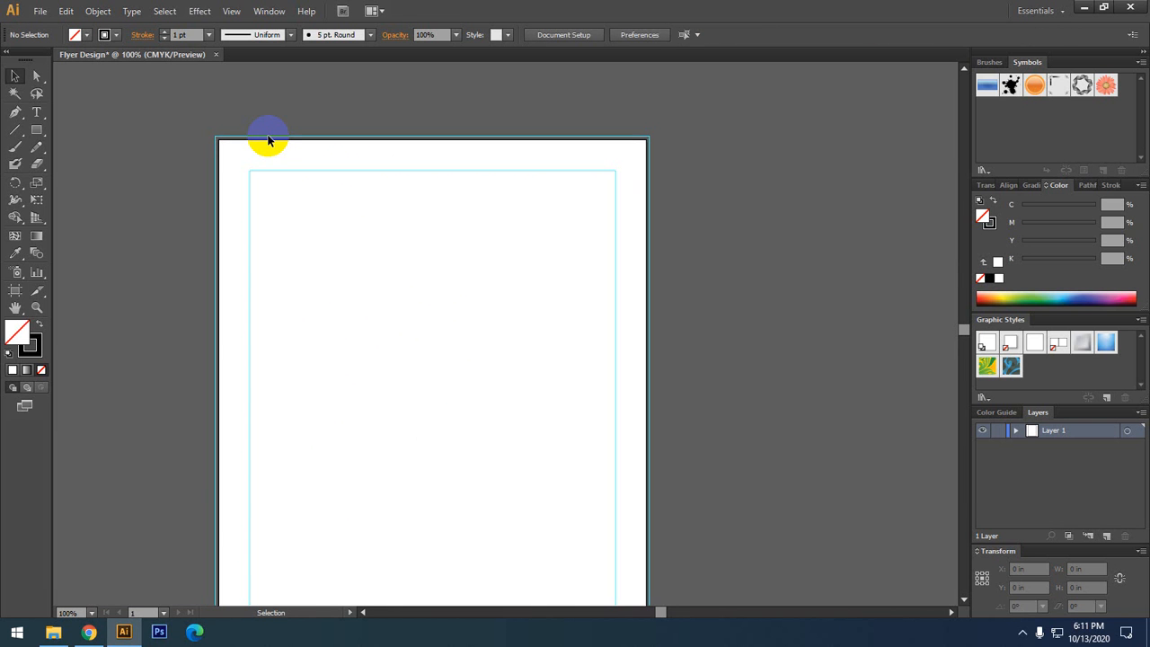
left_click(268, 141)
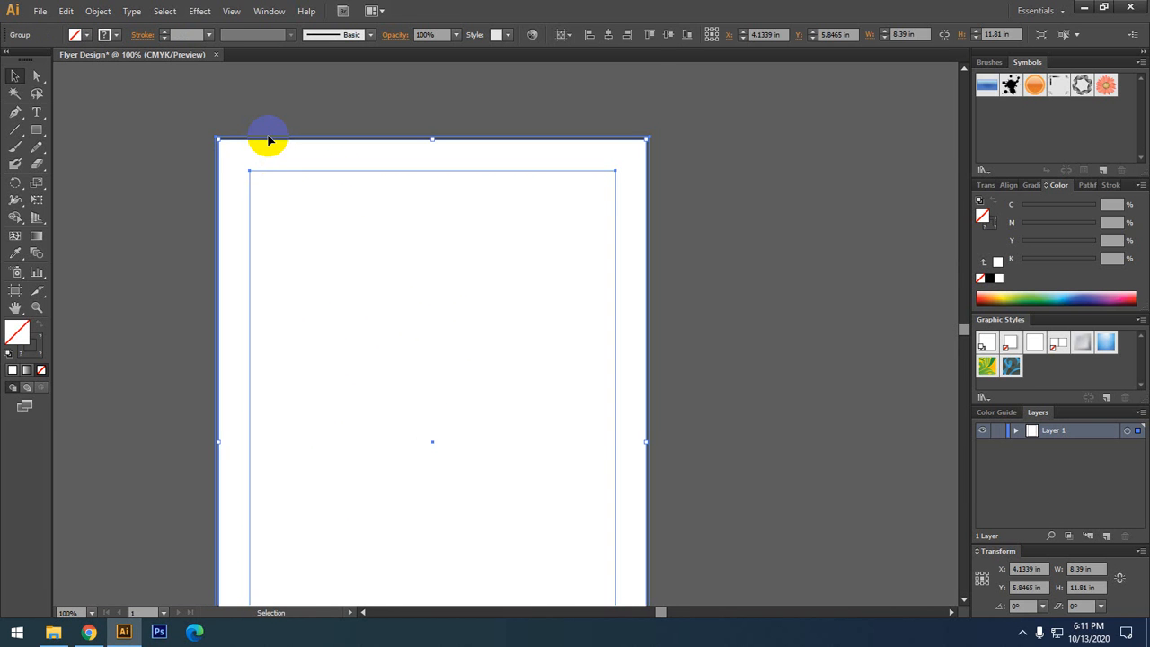
scroll(268, 141, "down", 3)
left_click(141, 175)
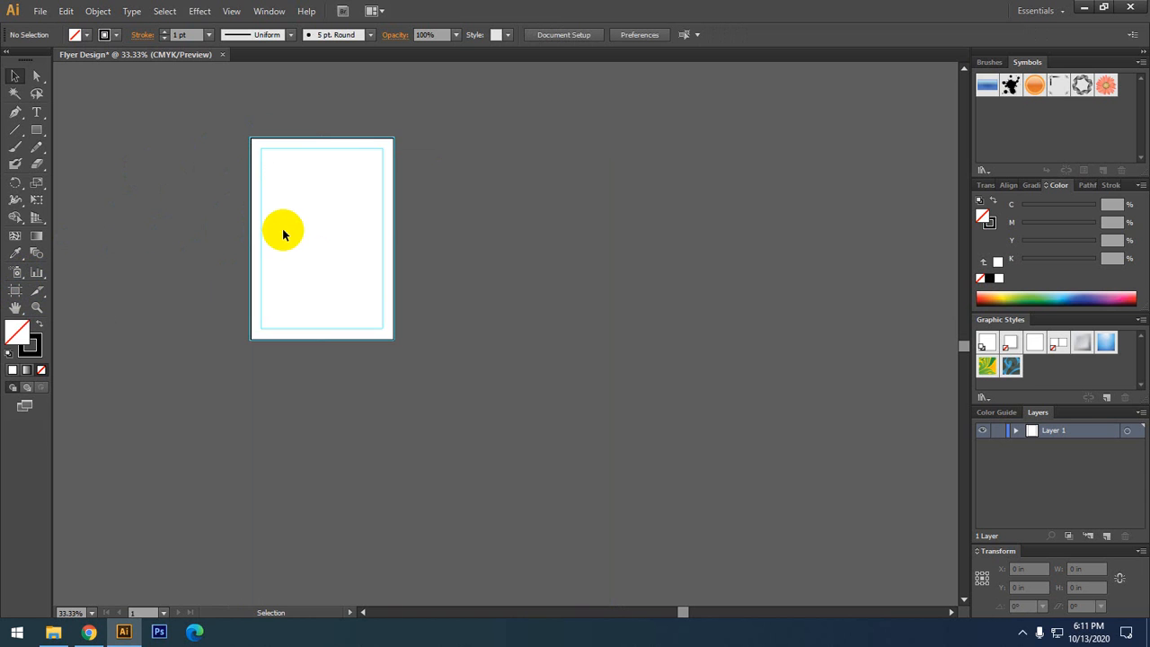
left_click_drag(271, 228, 275, 237)
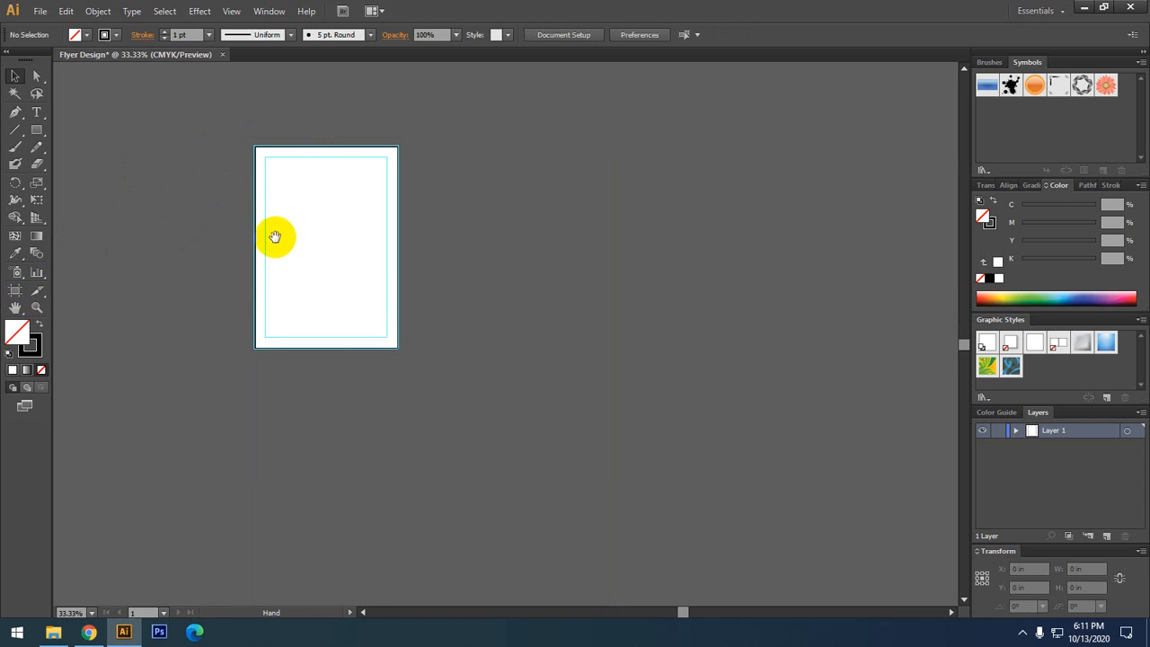
scroll(326, 229, "up", 1)
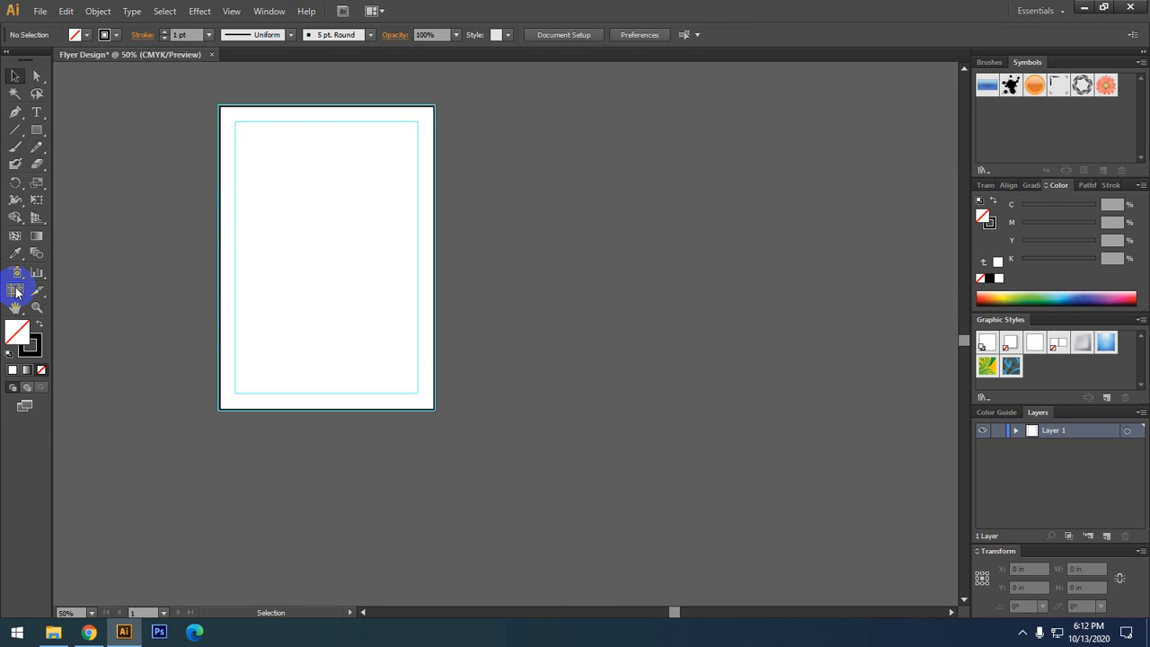
- Review the artboard options for Artboard 1 and close them without applying changes
left_click(16, 289)
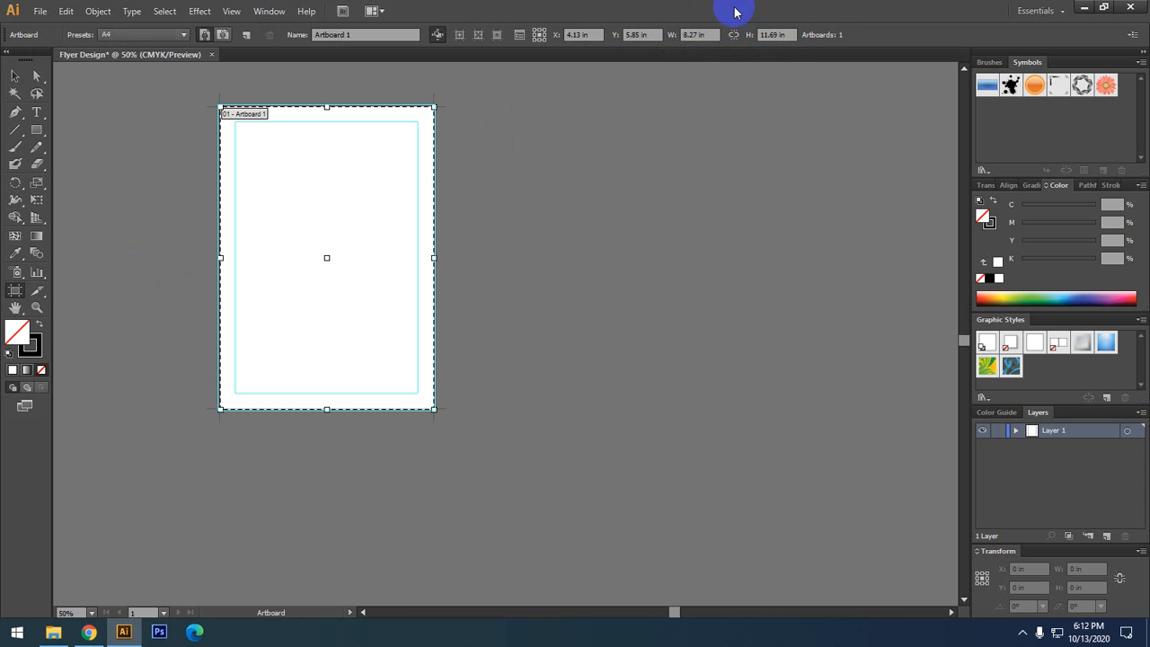
double_click(18, 292)
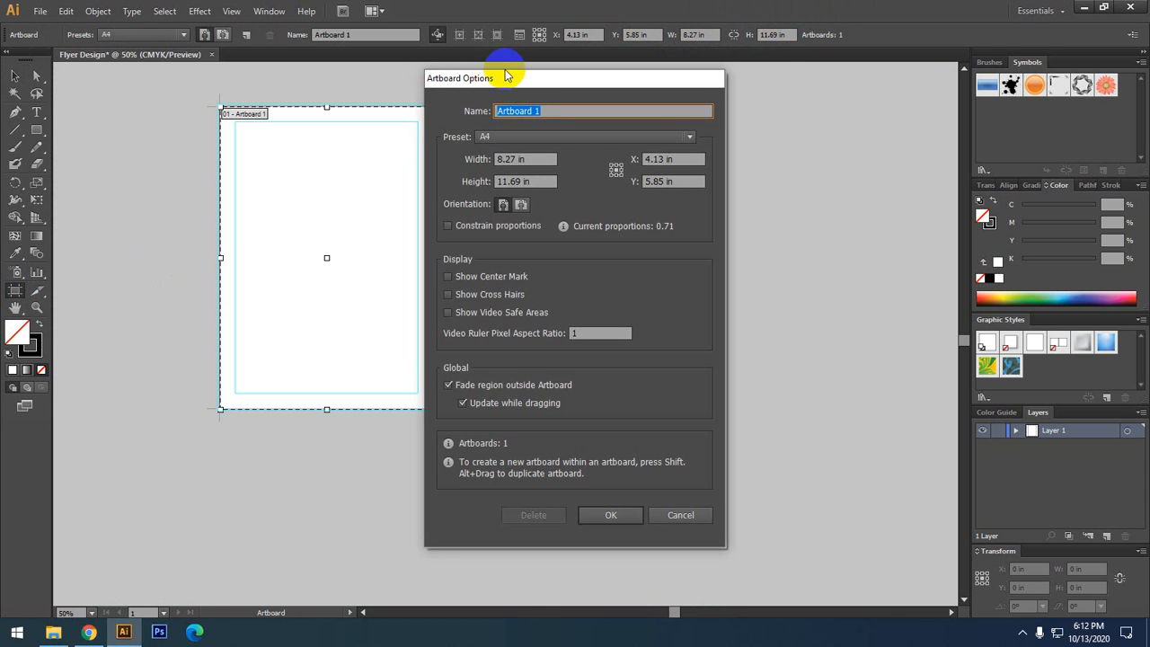
left_click_drag(506, 76, 576, 66)
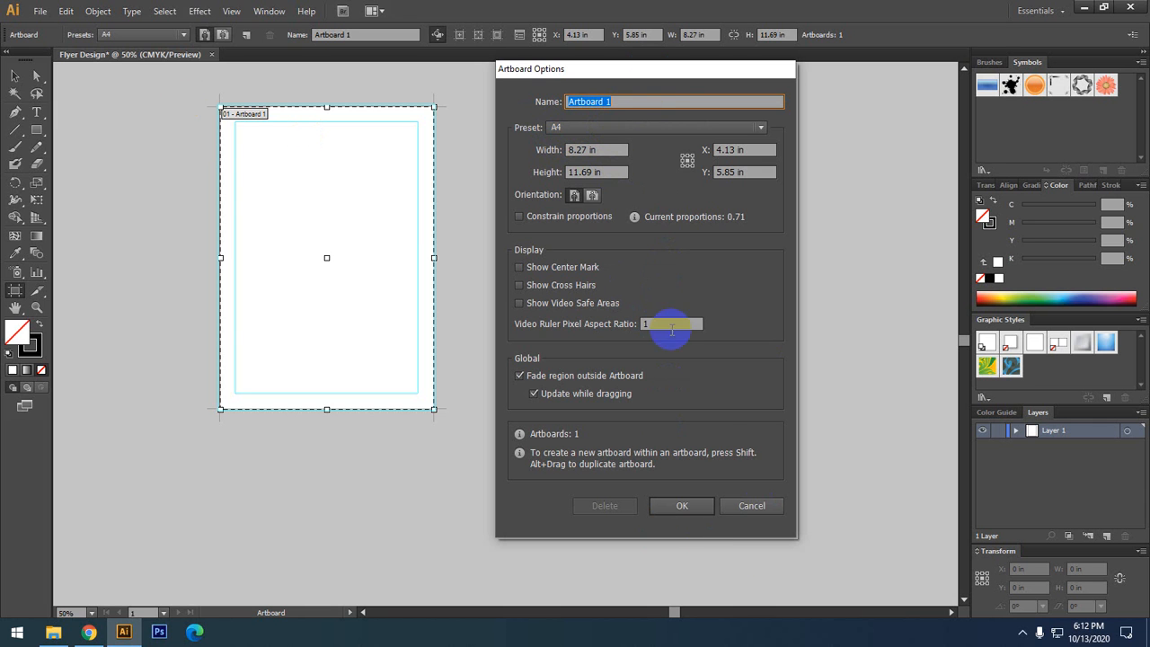
left_click(754, 505)
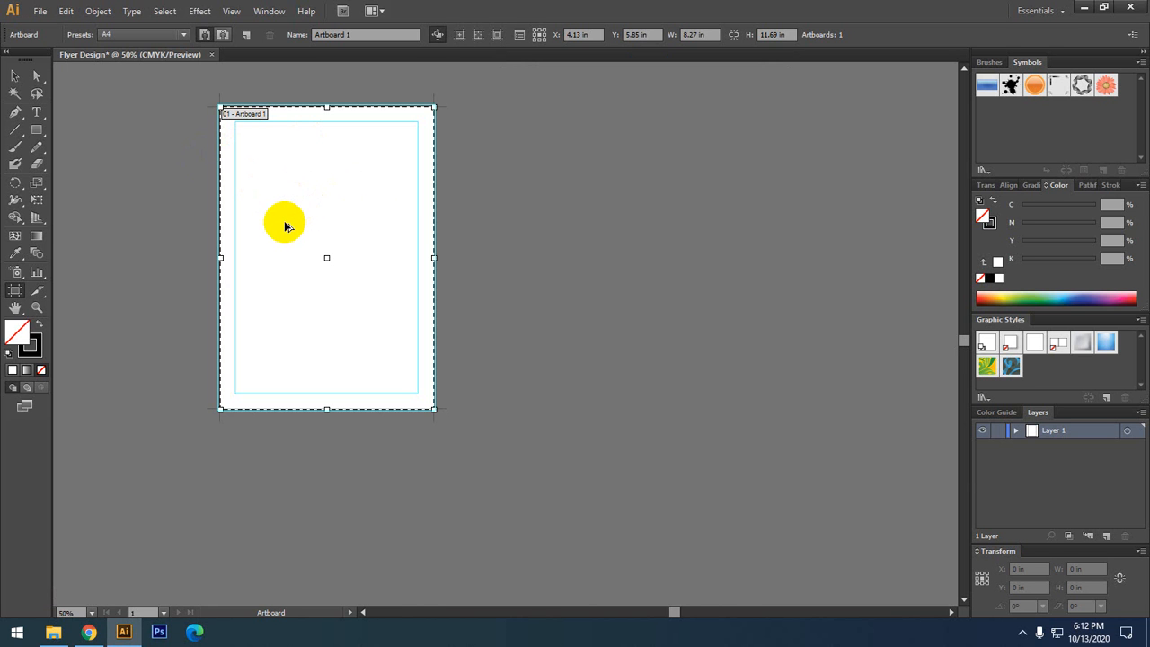
- Try duplicating the A4 artboard with its guides to the right of the original, and undo the copy
left_click_drag(280, 223, 518, 223)
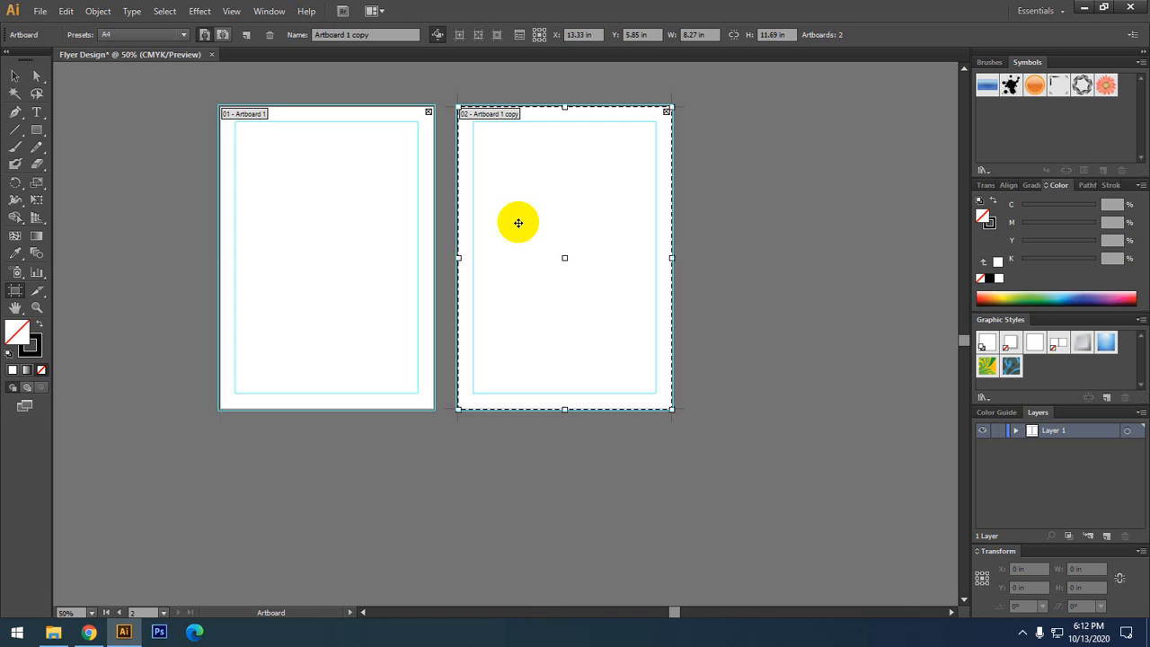
key("ctrl+z")
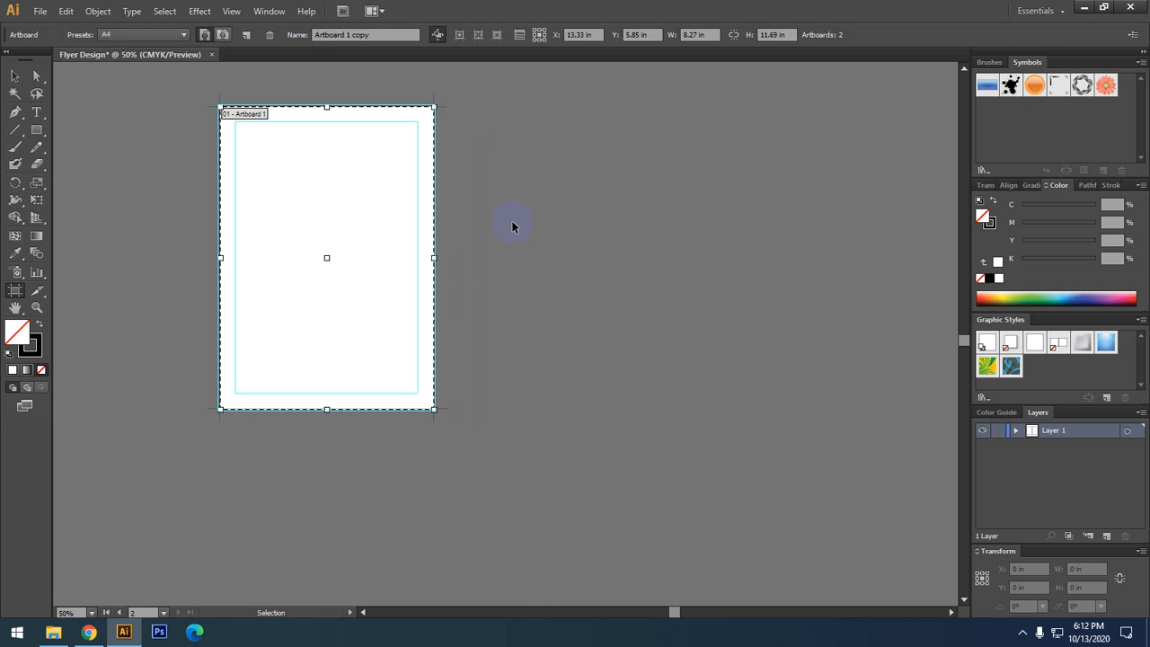
- Reposition Artboard 1 with its guides, and place a duplicate of it directly beside the original on its right
left_click_drag(303, 215, 315, 280)
left_click(393, 329)
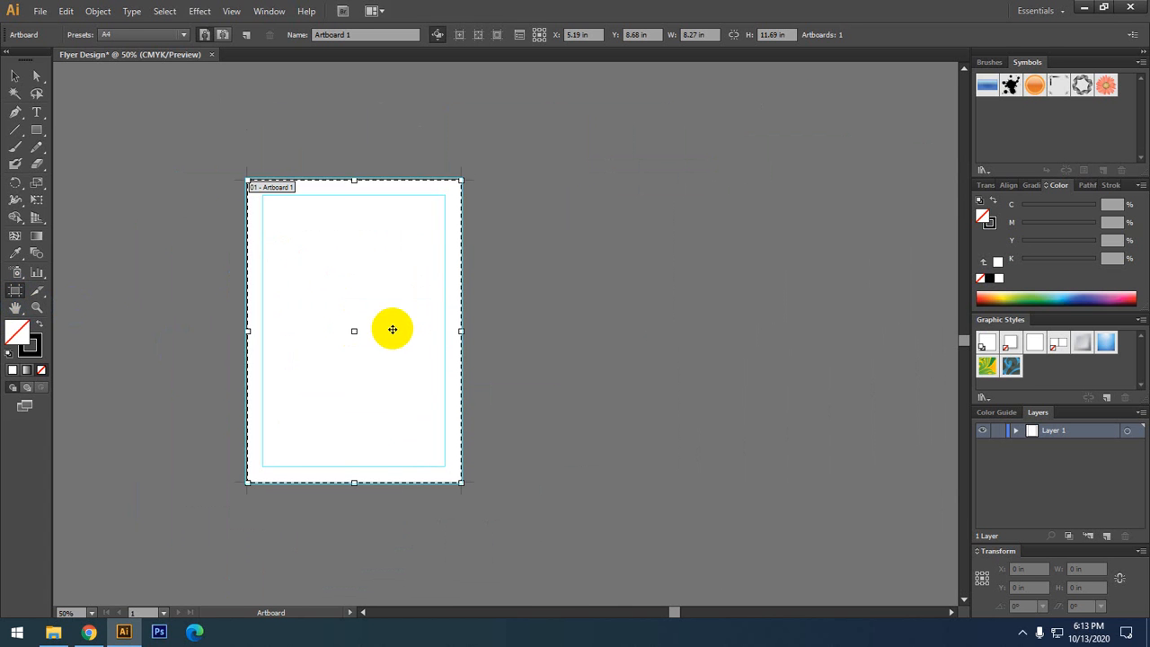
left_click_drag(395, 311, 429, 269)
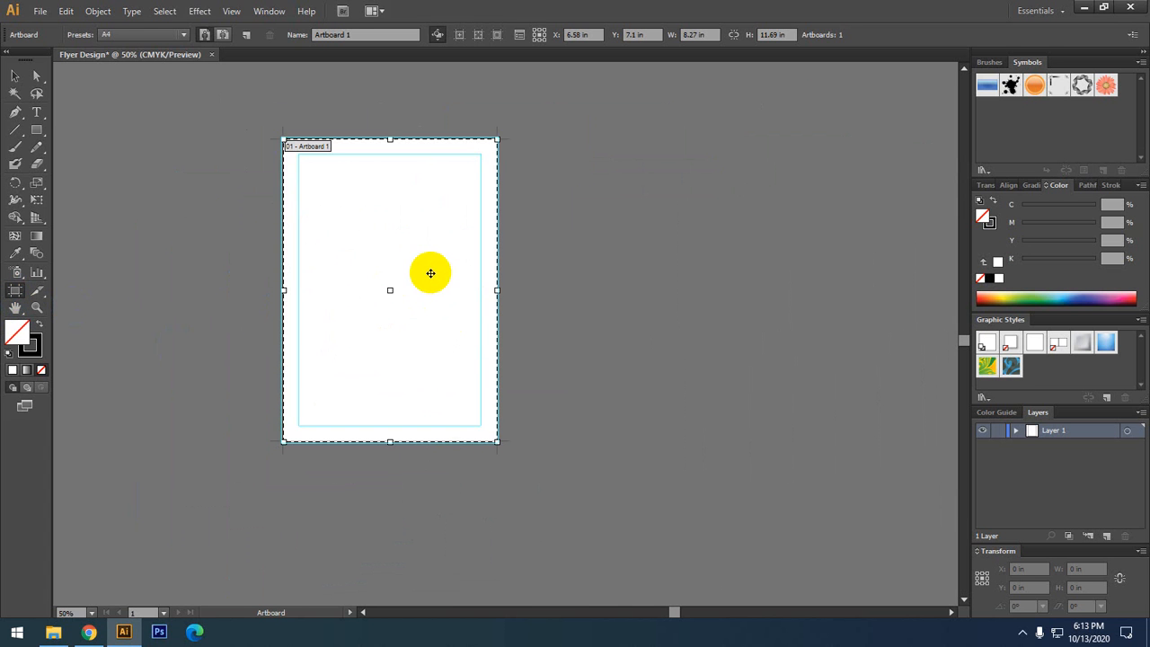
left_click_drag(356, 278, 575, 307)
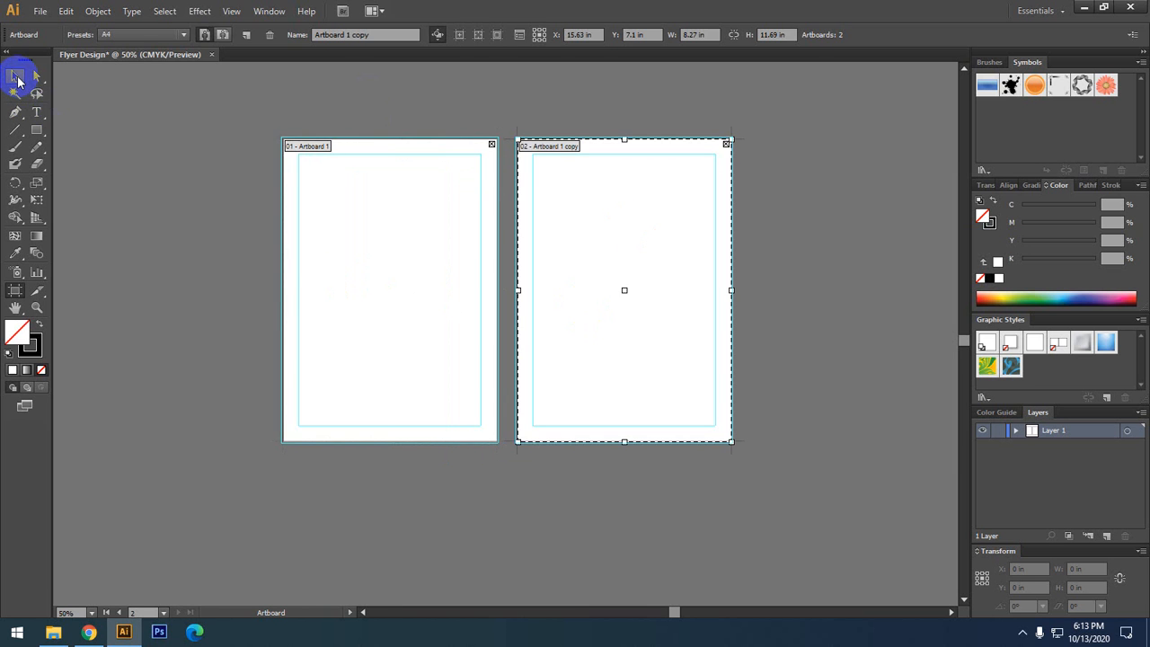
left_click(16, 77)
left_click_drag(470, 236, 443, 236)
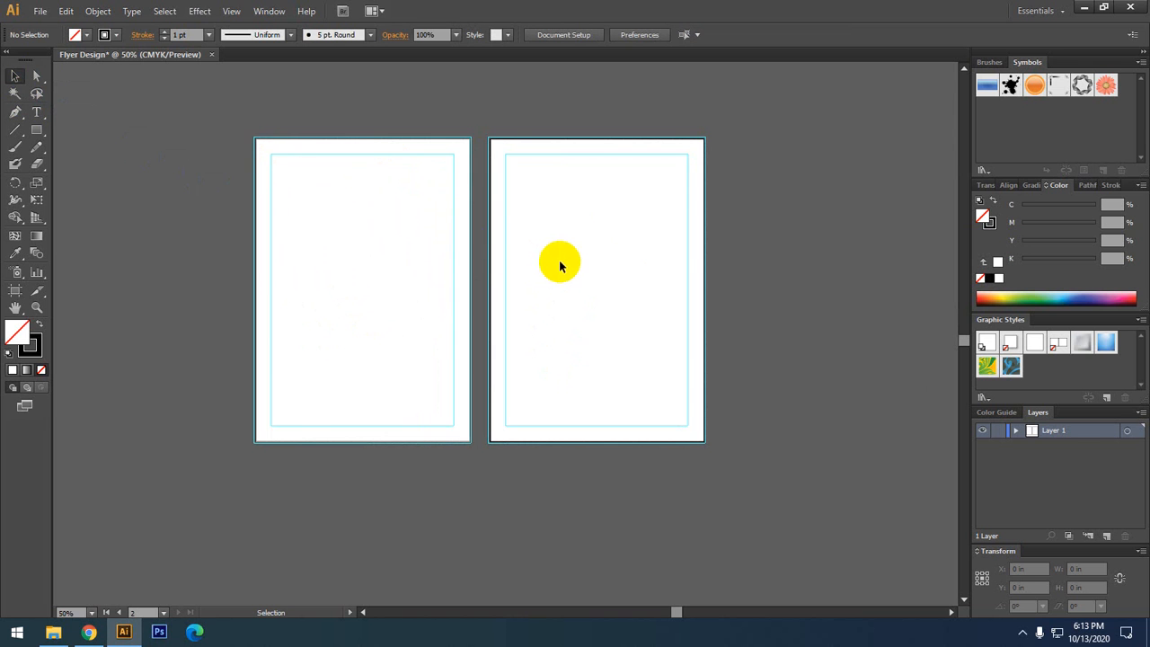
left_click_drag(368, 284, 421, 269)
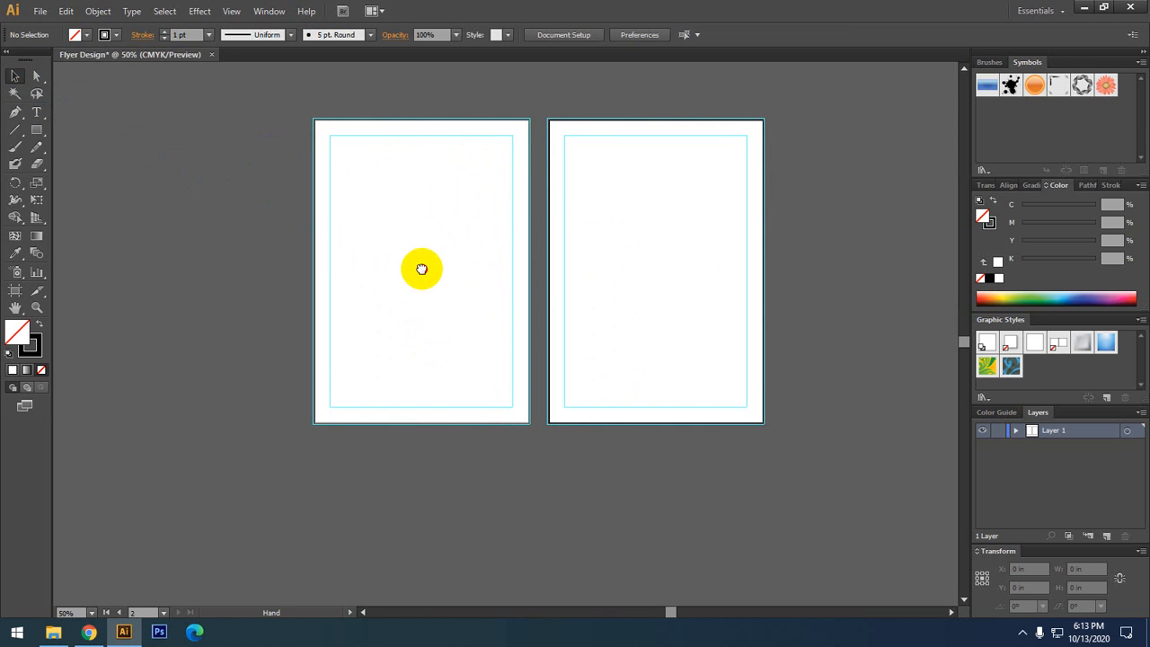
scroll(473, 351, "up", 1)
scroll(452, 383, "up", 2)
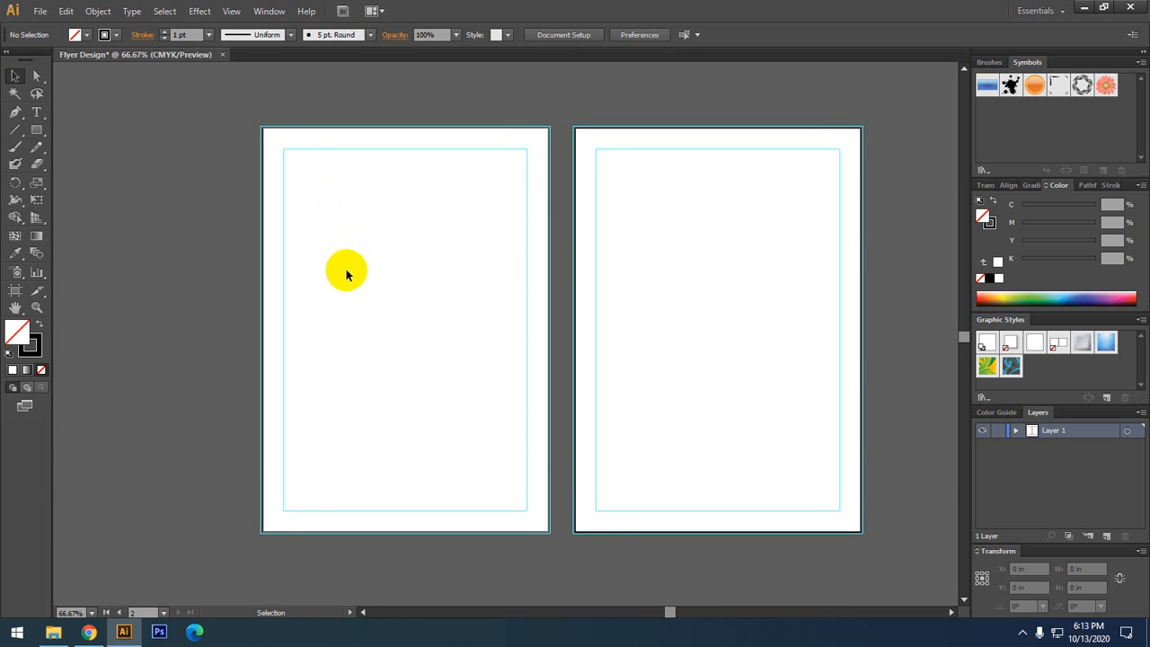
left_click_drag(344, 269, 387, 269)
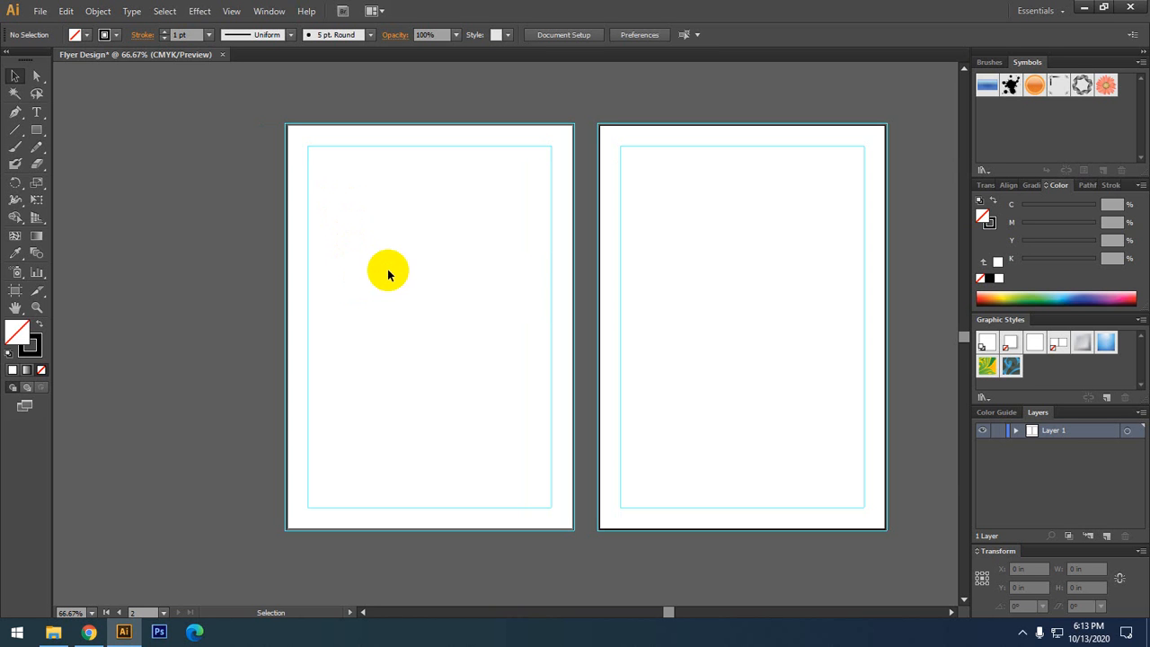
left_click_drag(434, 246, 452, 243)
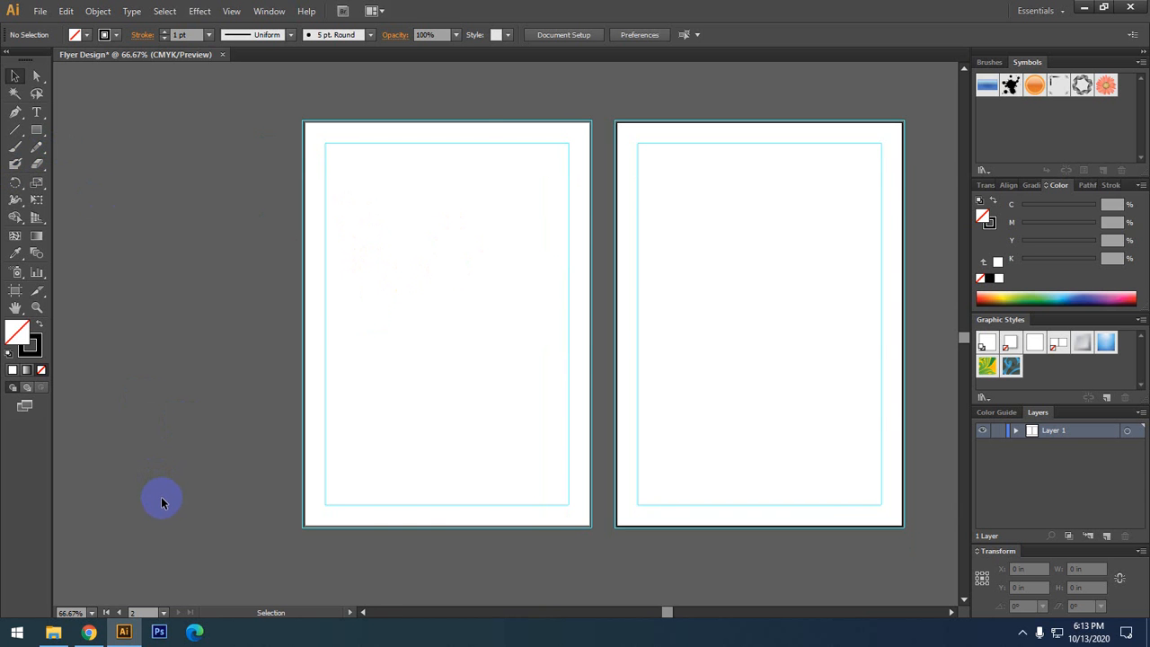
- Switch to Chrome and browse the Flyer Design image results, previewing several business flyers and the COVID-19 flyer template
left_click(89, 631)
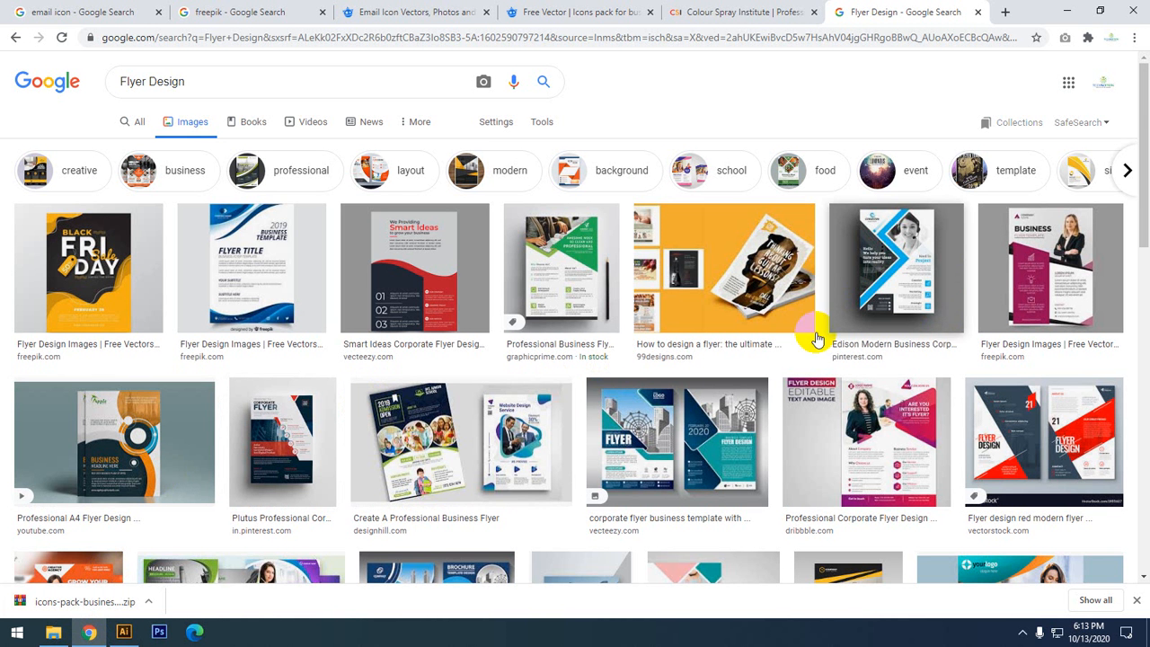
left_click(547, 271)
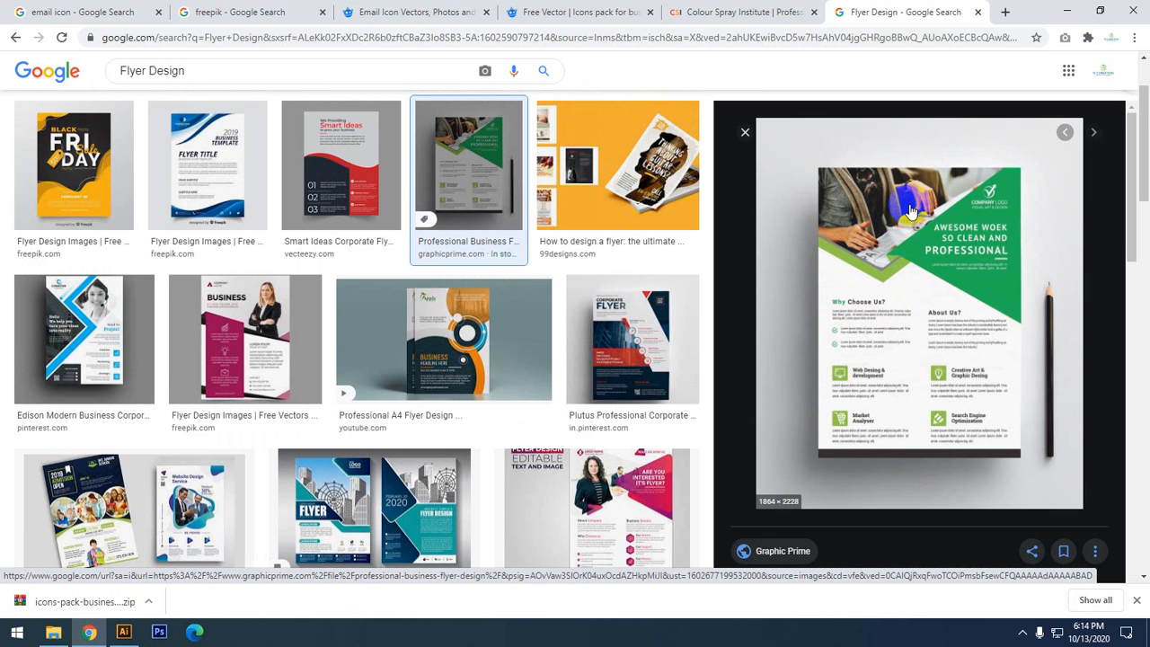
scroll(637, 390, "down", 1)
left_click(108, 266)
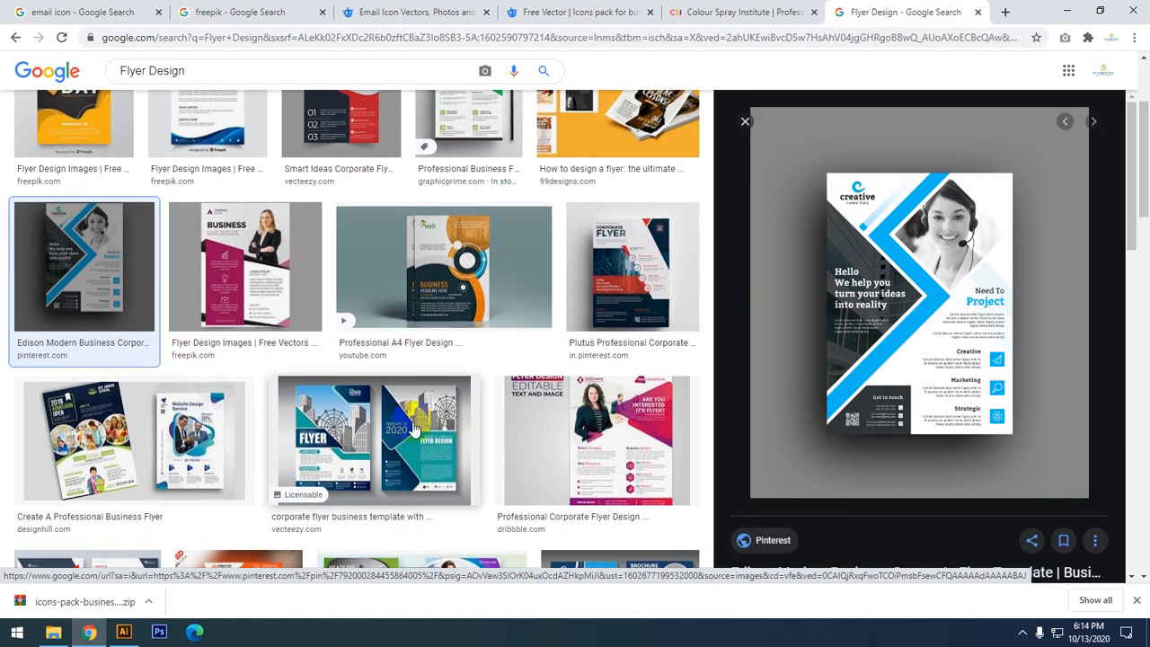
scroll(354, 433, "down", 2)
scroll(354, 433, "down", 2)
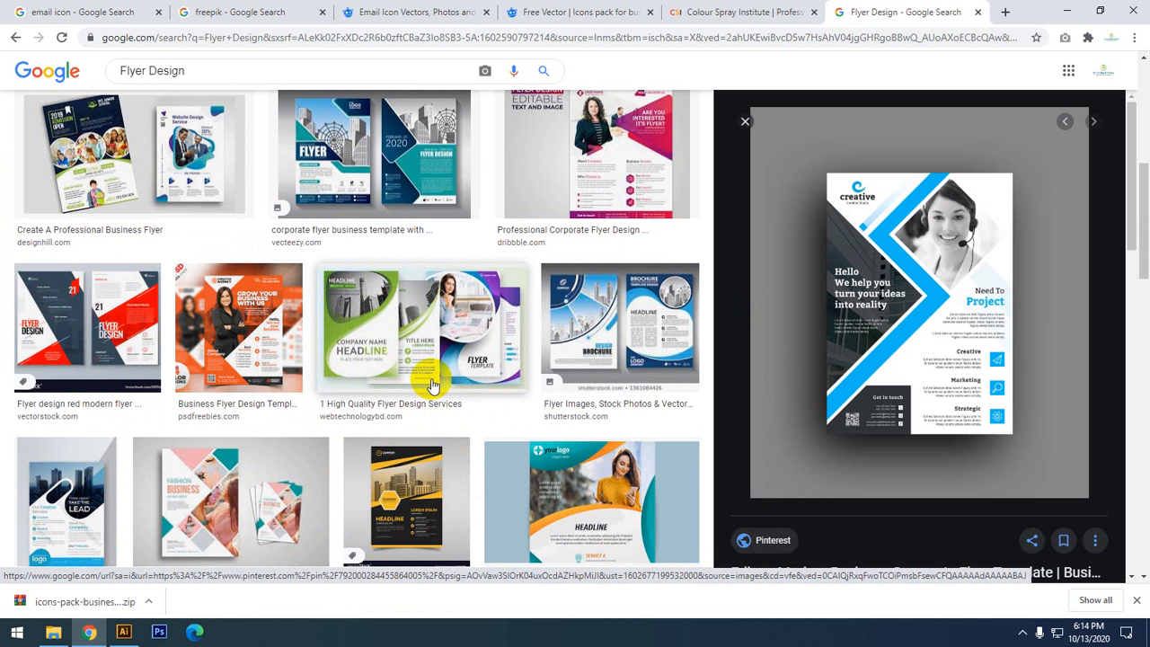
scroll(352, 382, "down", 2)
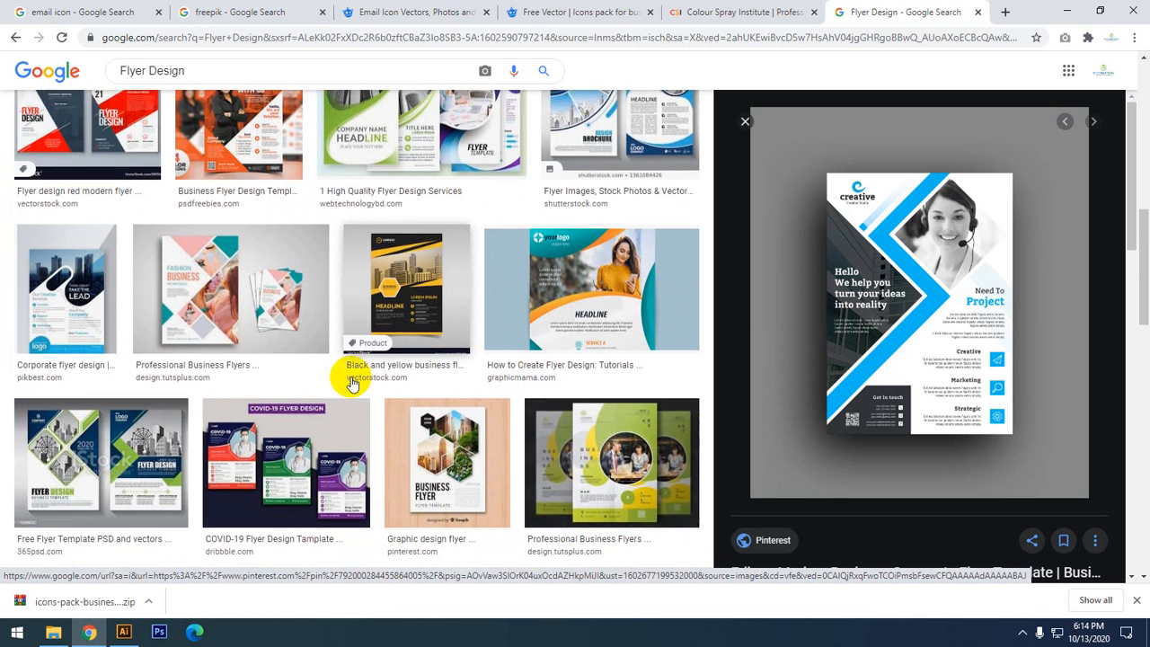
scroll(449, 395, "down", 1)
left_click(486, 396)
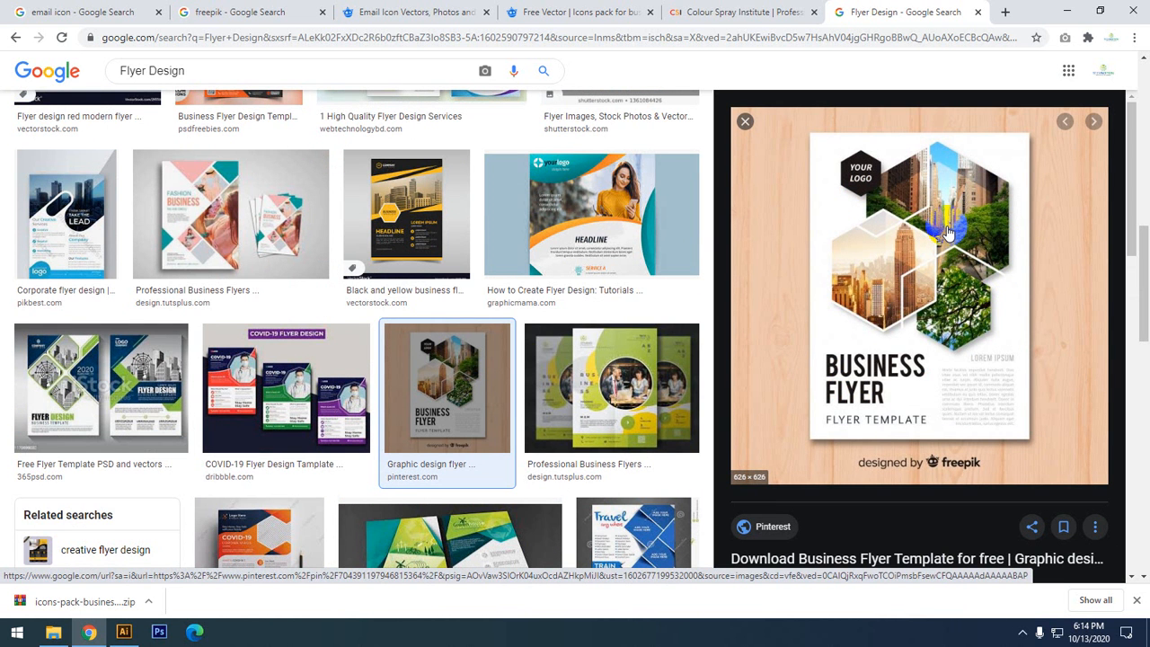
left_click(285, 391)
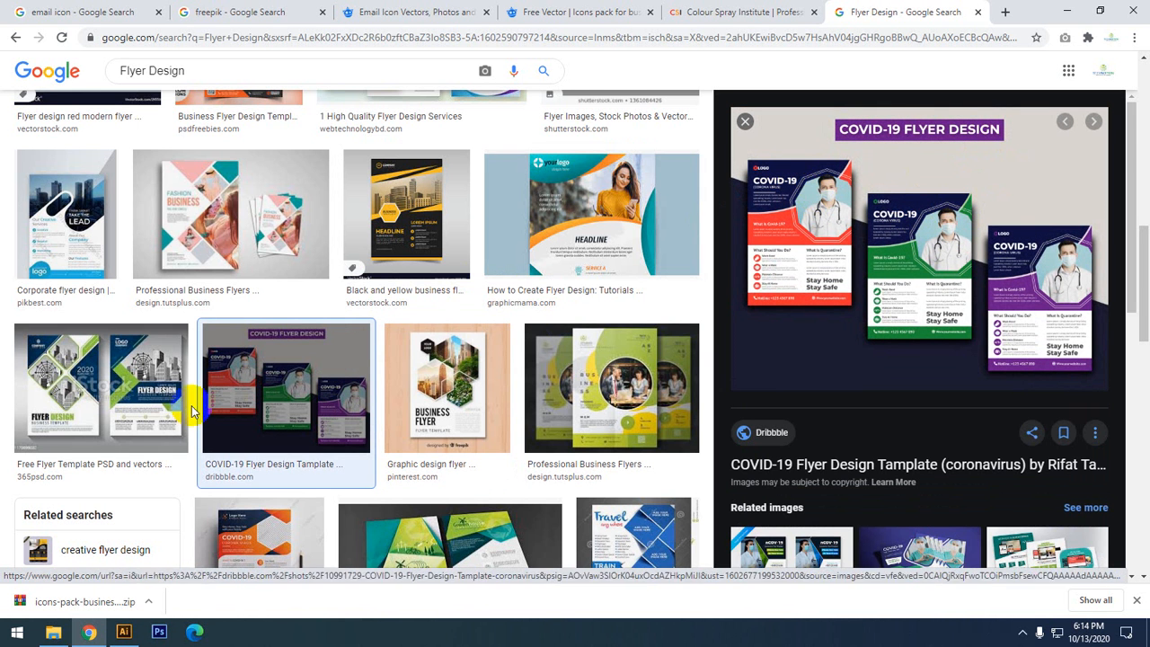
- Switch to File Explorer and look through the Desktop, GD A 06 and Downloads folders for flyer material
left_click(124, 632)
left_click_drag(259, 310, 257, 338)
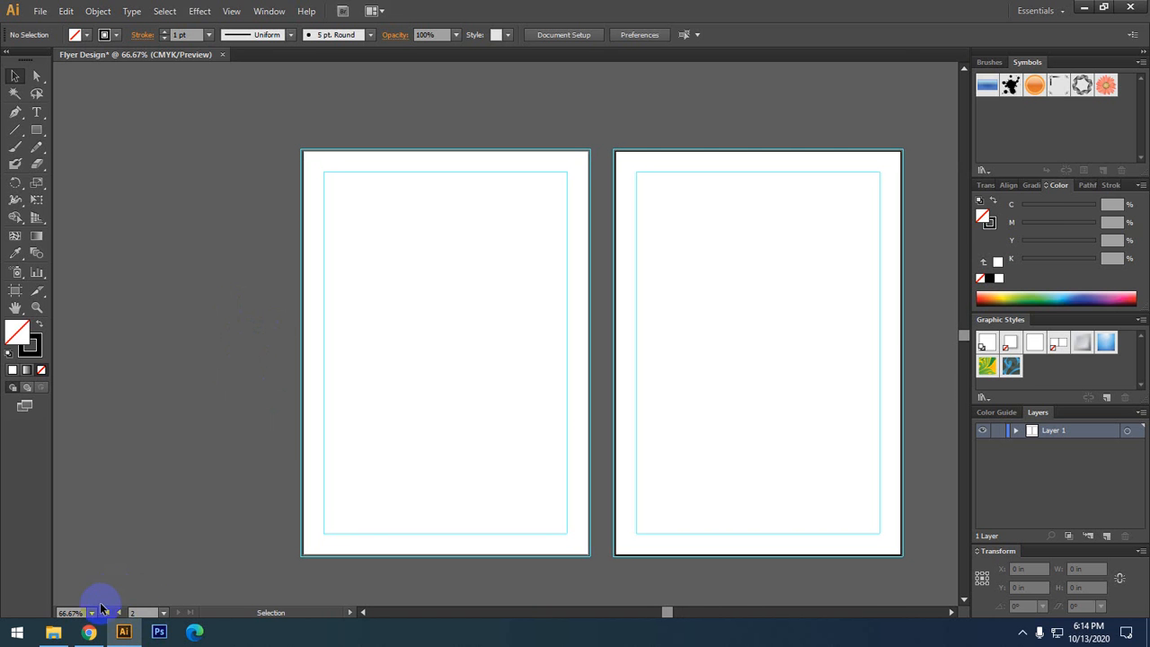
left_click(53, 632)
scroll(317, 384, "up", 1)
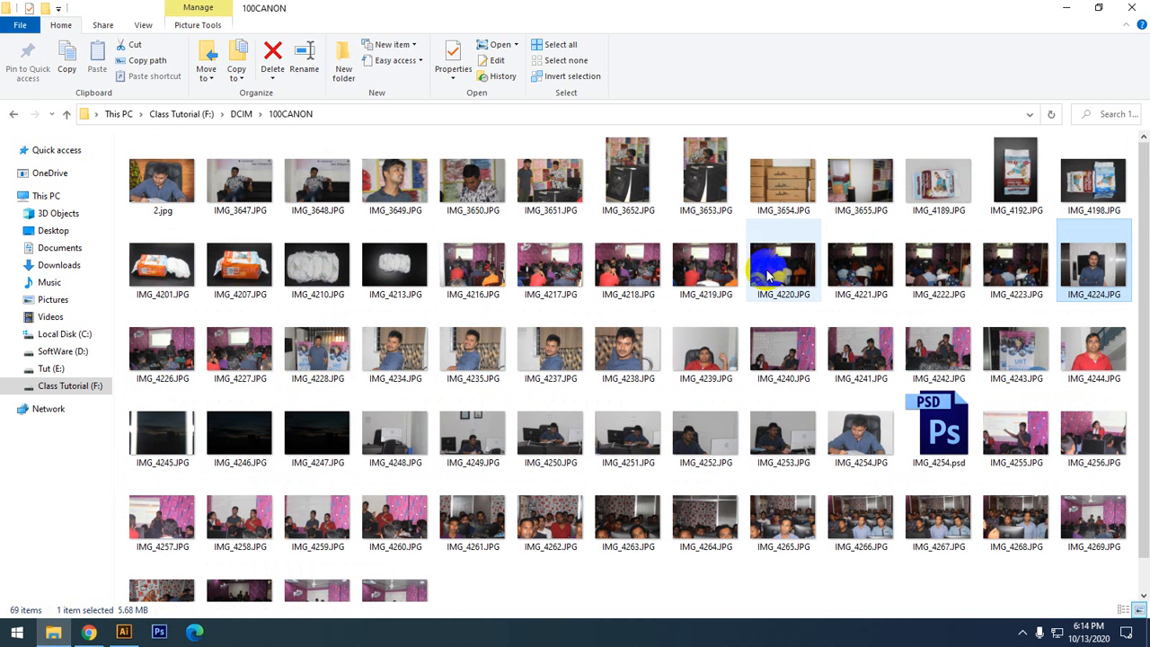
left_click(49, 232)
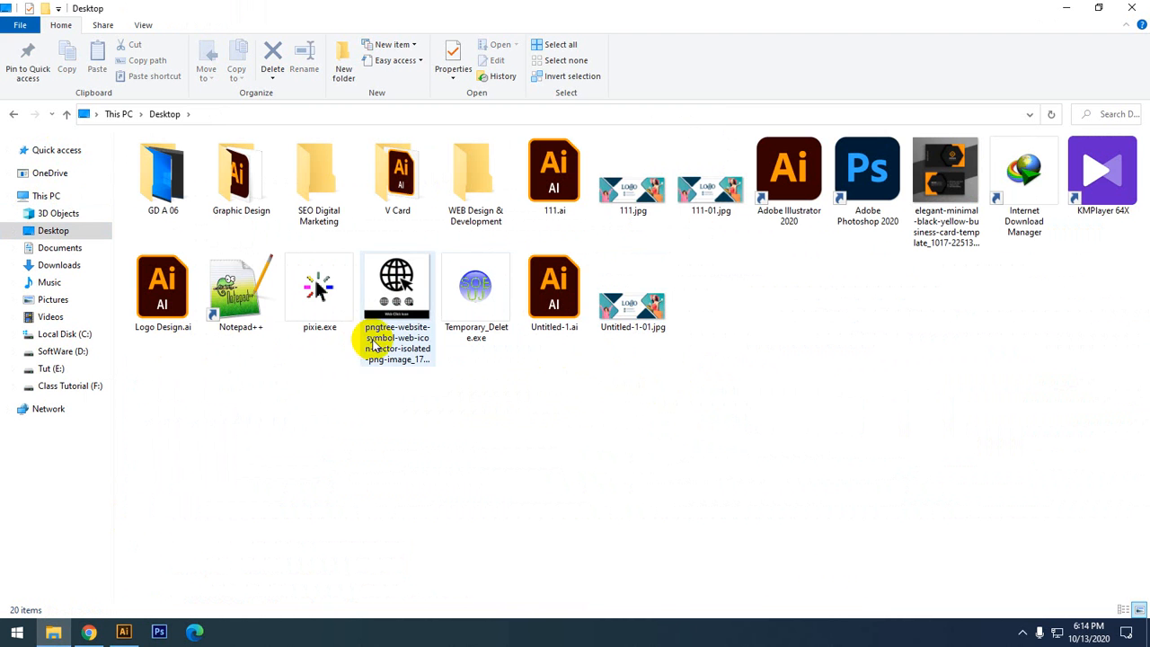
double_click(162, 173)
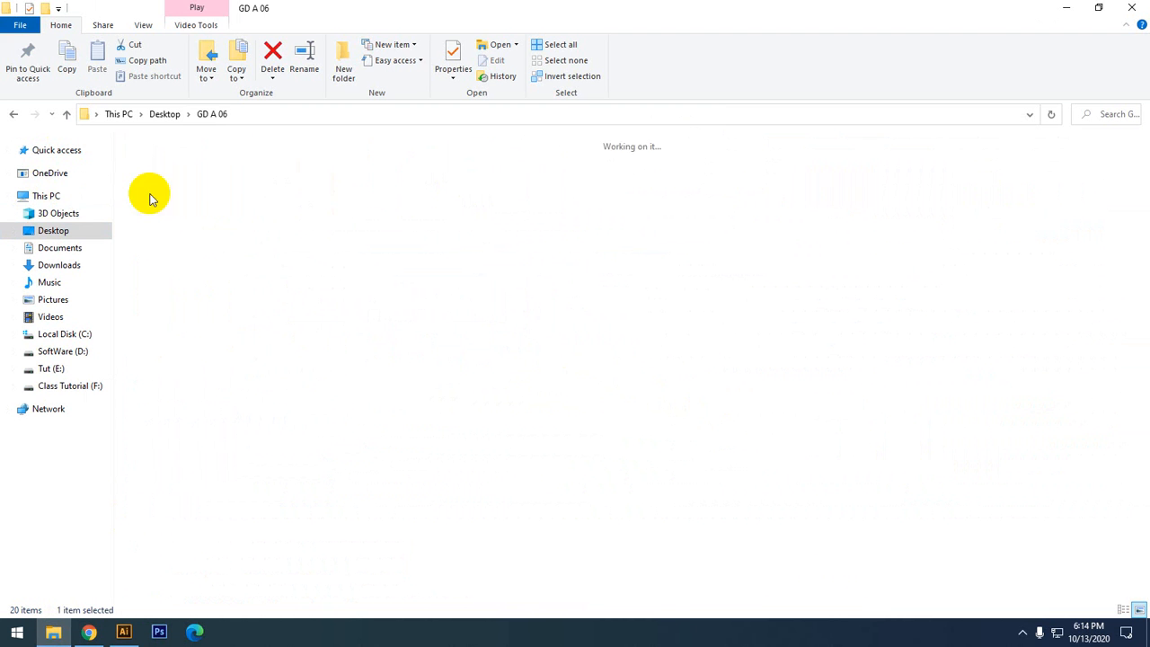
left_click(12, 114)
left_click(58, 264)
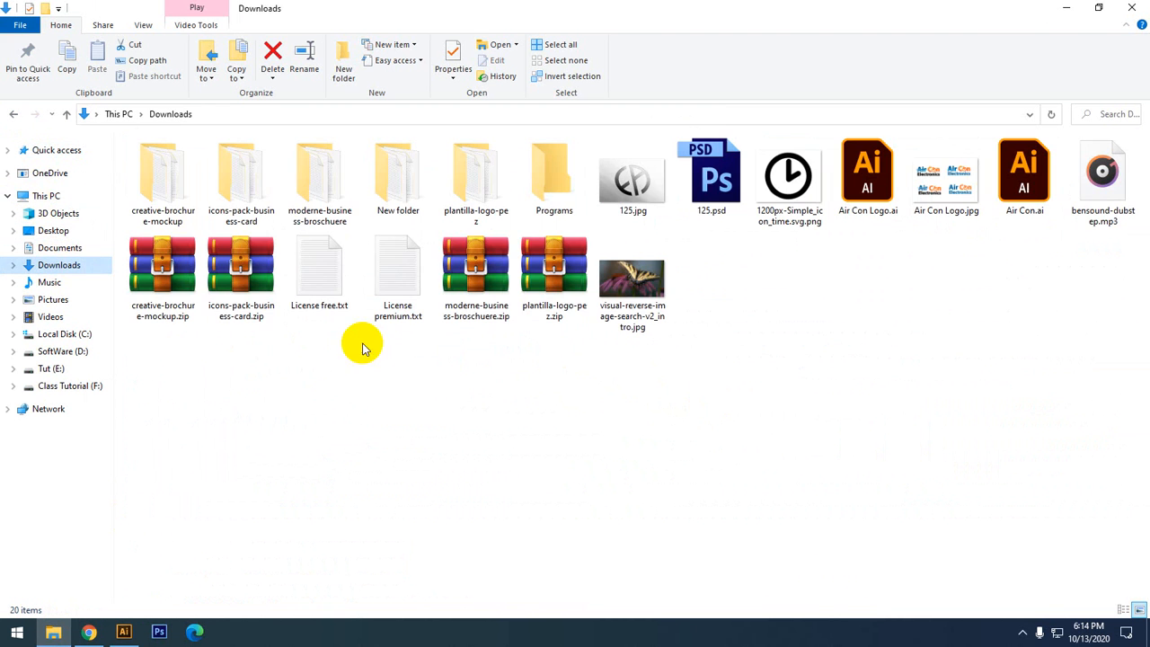
- Copy the green and yellow Professional Business Flyers image from the Chrome results and paste it into the Illustrator flyer document
left_click(89, 631)
left_click(611, 392)
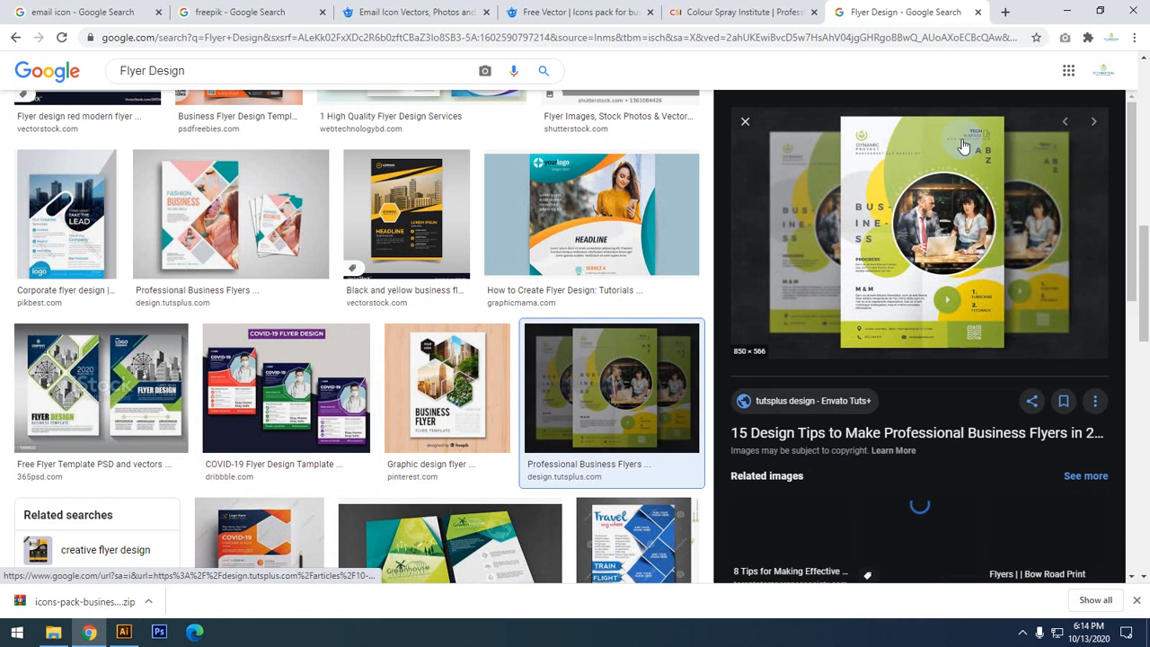
right_click(951, 139)
left_click(981, 314)
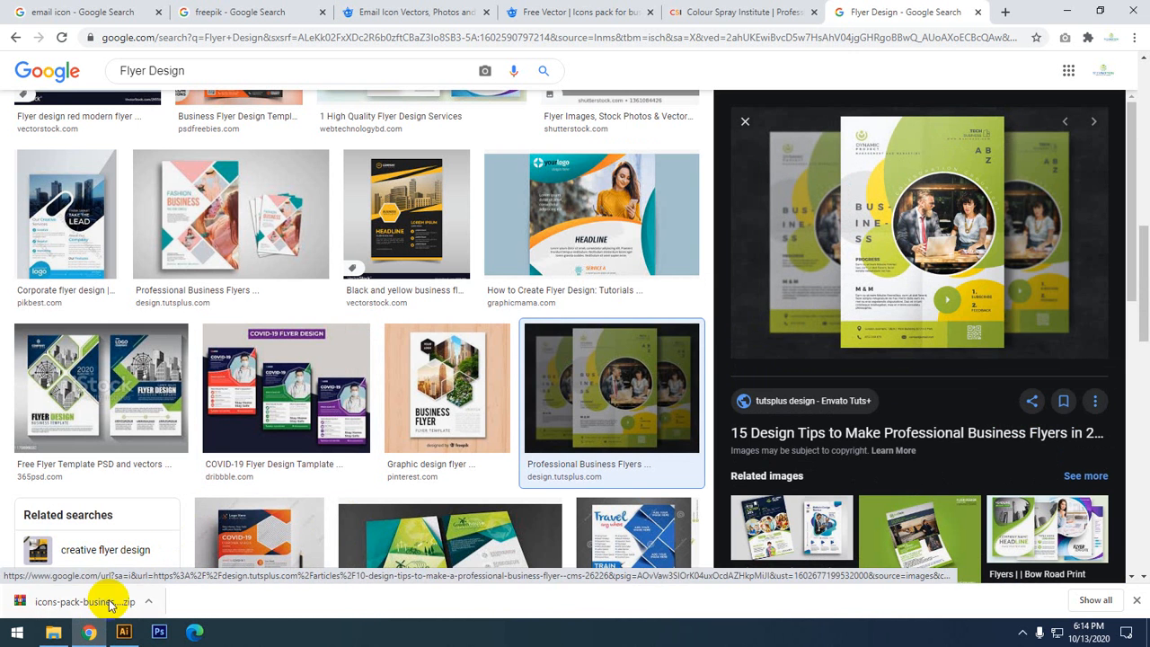
left_click(124, 632)
key("ctrl+v")
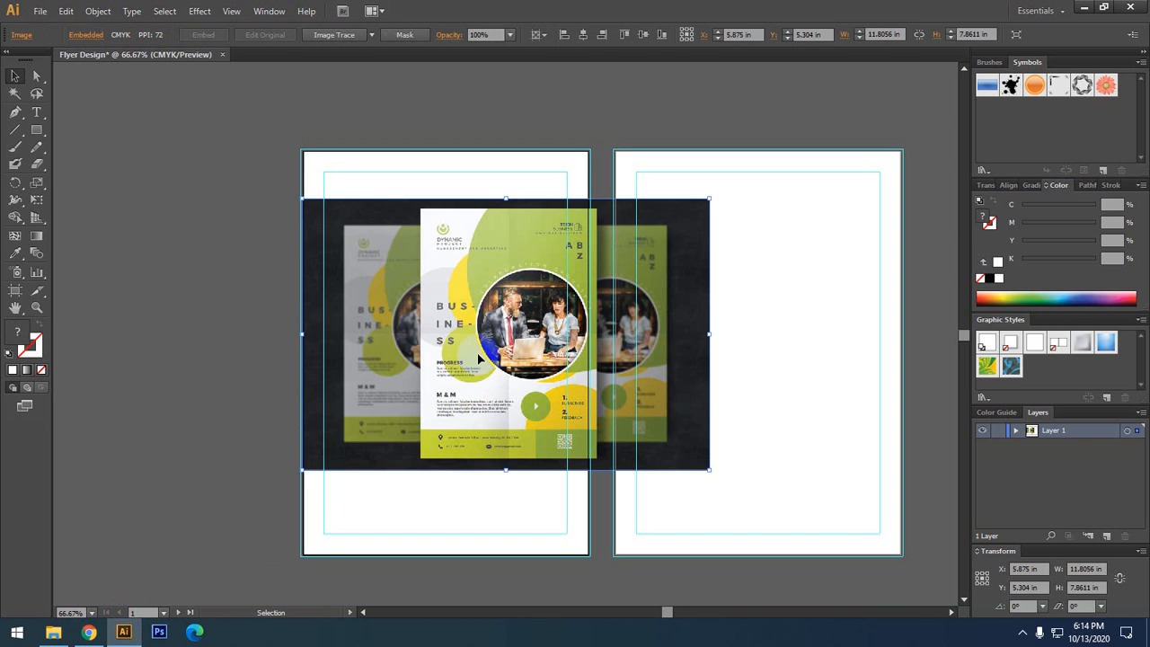
- Scale the pasted reference image down to about 5.3 by 3.5 in, place it above the first artboard, and deselect it
left_click_drag(498, 267, 500, 275)
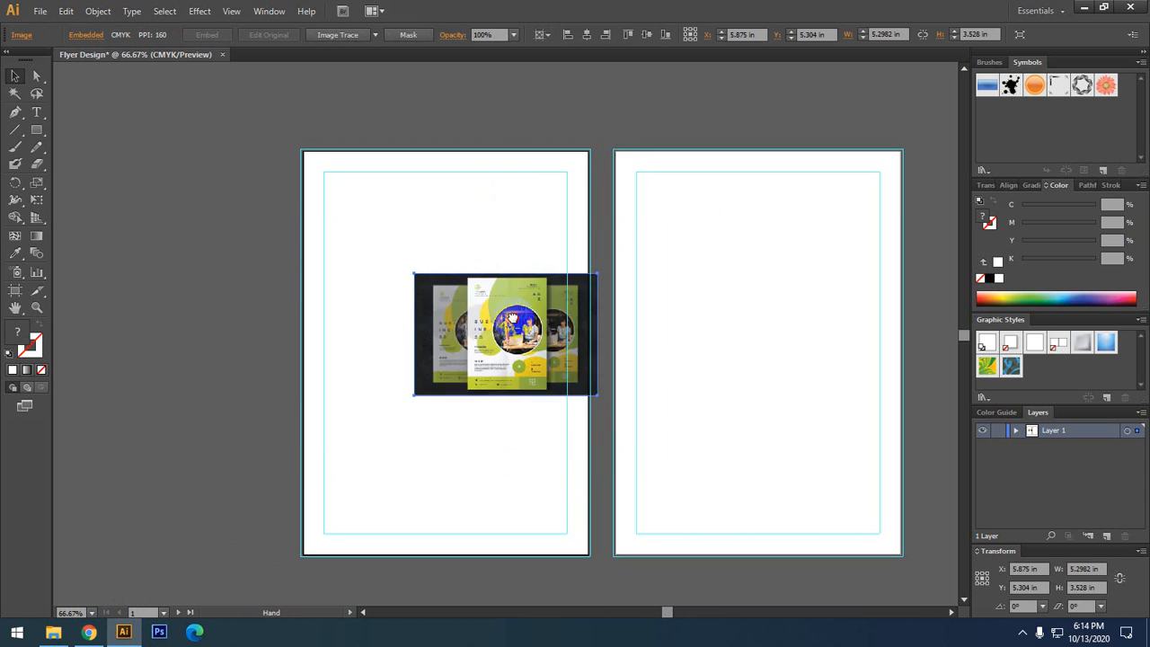
left_click_drag(505, 321, 380, 208)
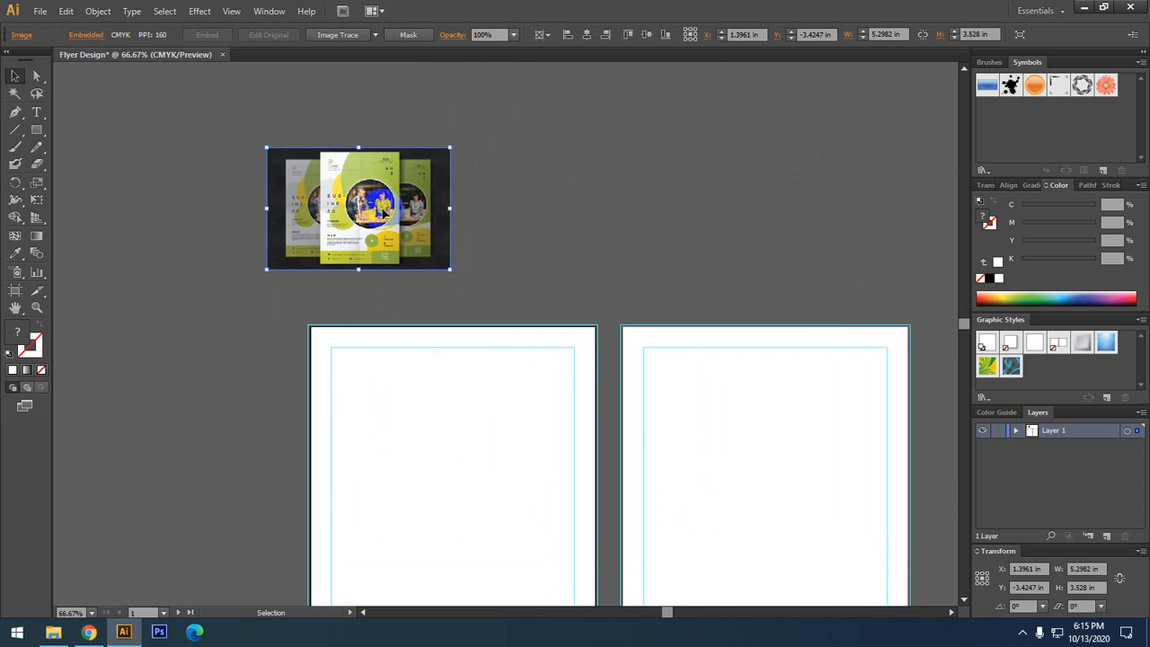
scroll(414, 240, "up", 1)
left_click_drag(443, 291, 441, 266)
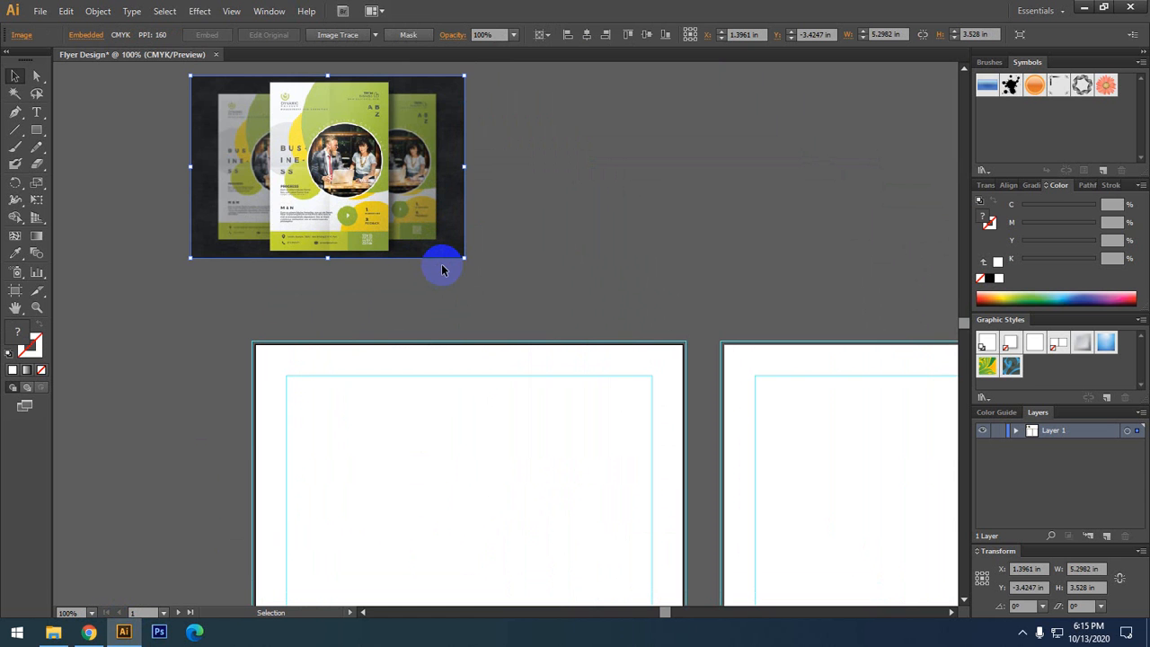
left_click_drag(470, 314, 526, 315)
left_click_drag(359, 237, 525, 285)
left_click_drag(552, 292, 503, 246)
left_click_drag(450, 200, 449, 212)
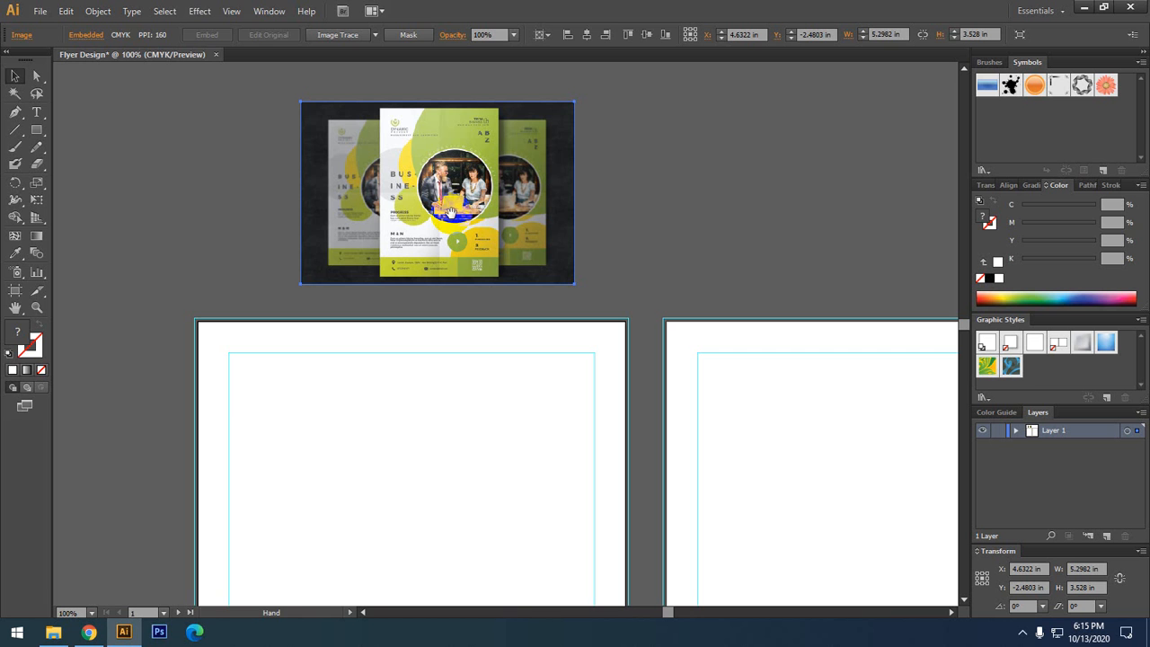
left_click_drag(482, 309, 489, 306)
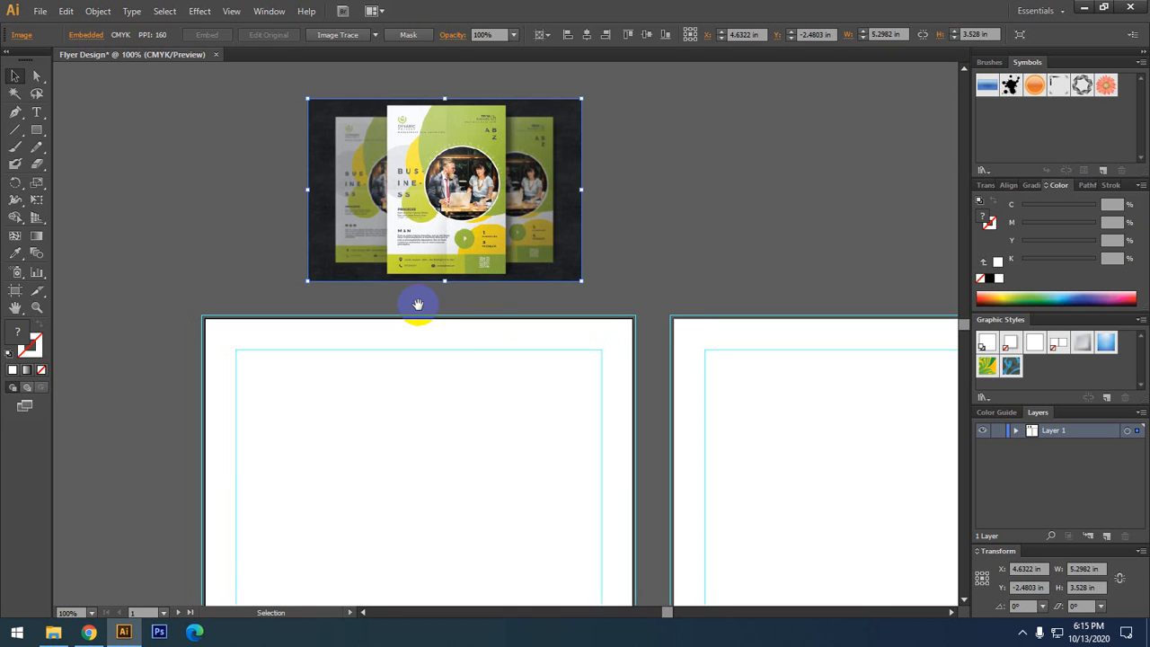
left_click_drag(418, 304, 464, 289)
left_click(201, 212)
- Draw a rectangle about 8.39 by 1.57 in across the bottom of the first artboard, reaching the bleed edges, and check its lower corner
left_click_drag(212, 328, 188, 189)
scroll(187, 190, "down", 1)
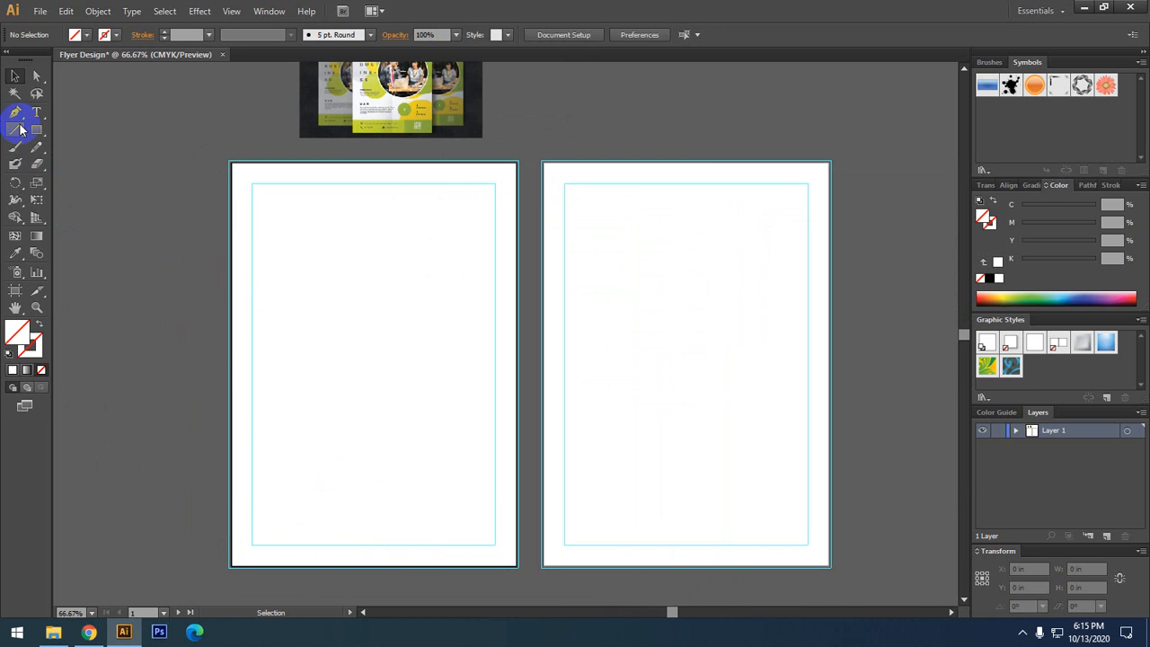
left_click_drag(36, 129, 121, 133)
left_click_drag(385, 505, 409, 388)
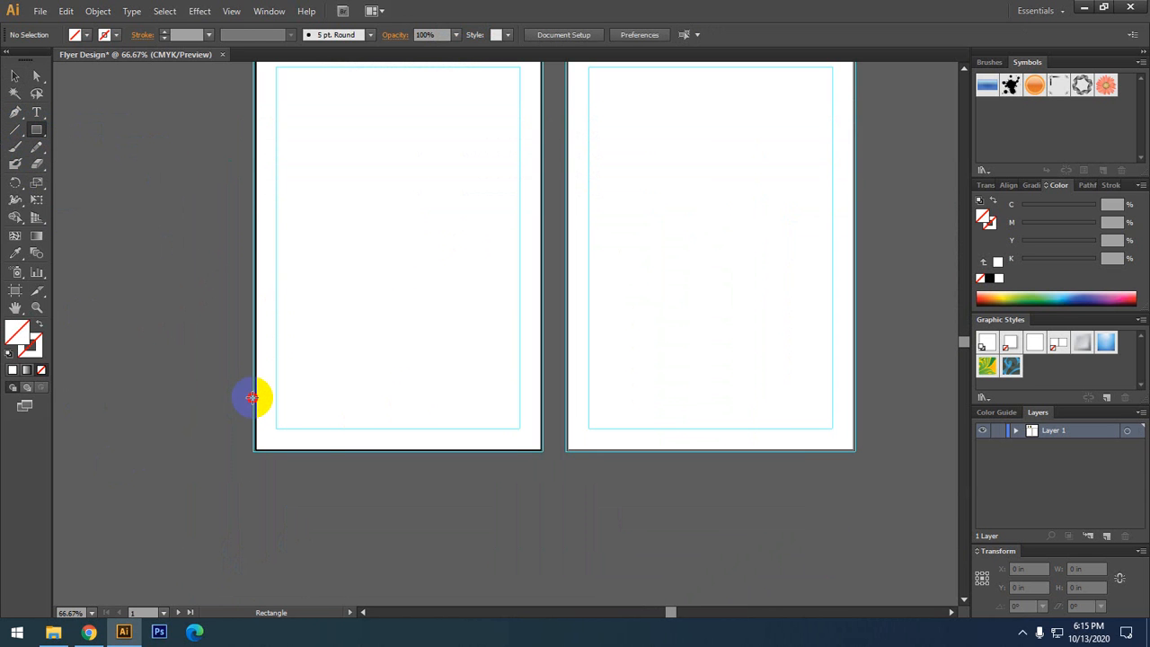
left_click_drag(252, 397, 539, 451)
scroll(241, 449, "up", 5)
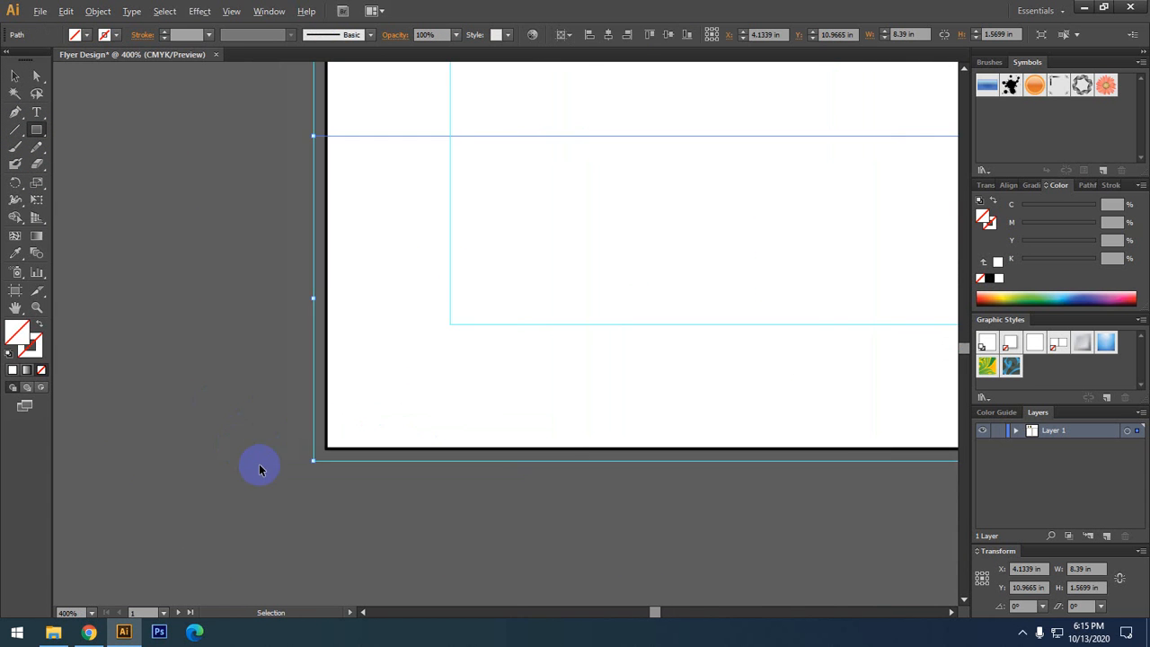
scroll(316, 477, "up", 3)
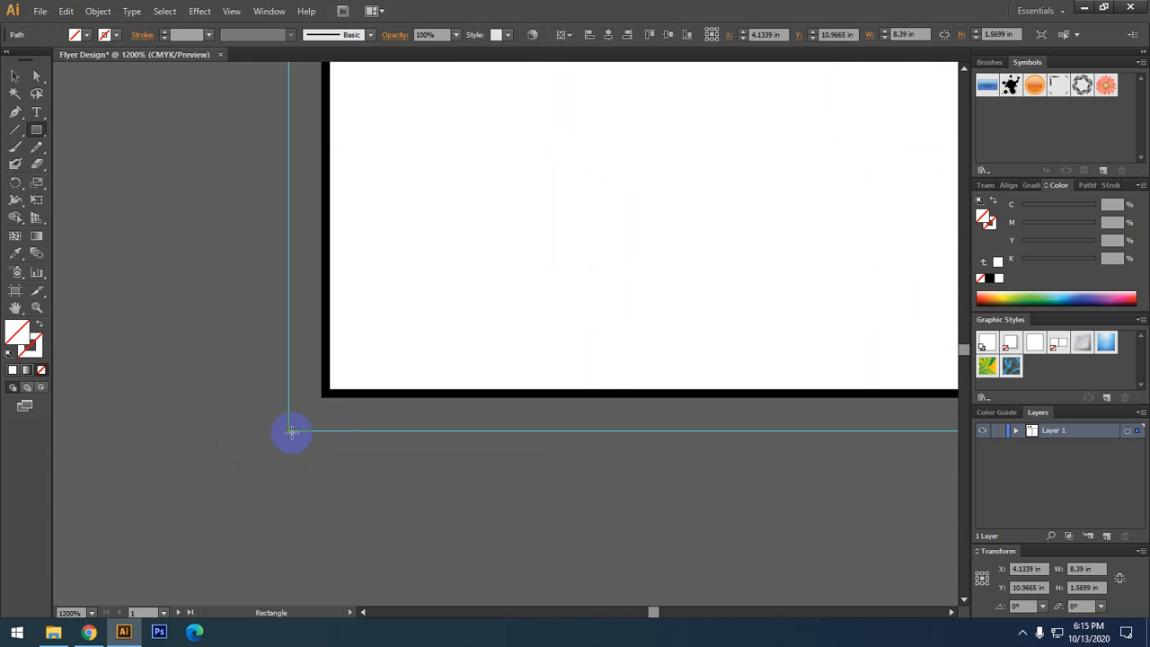
scroll(291, 436, "down", 5)
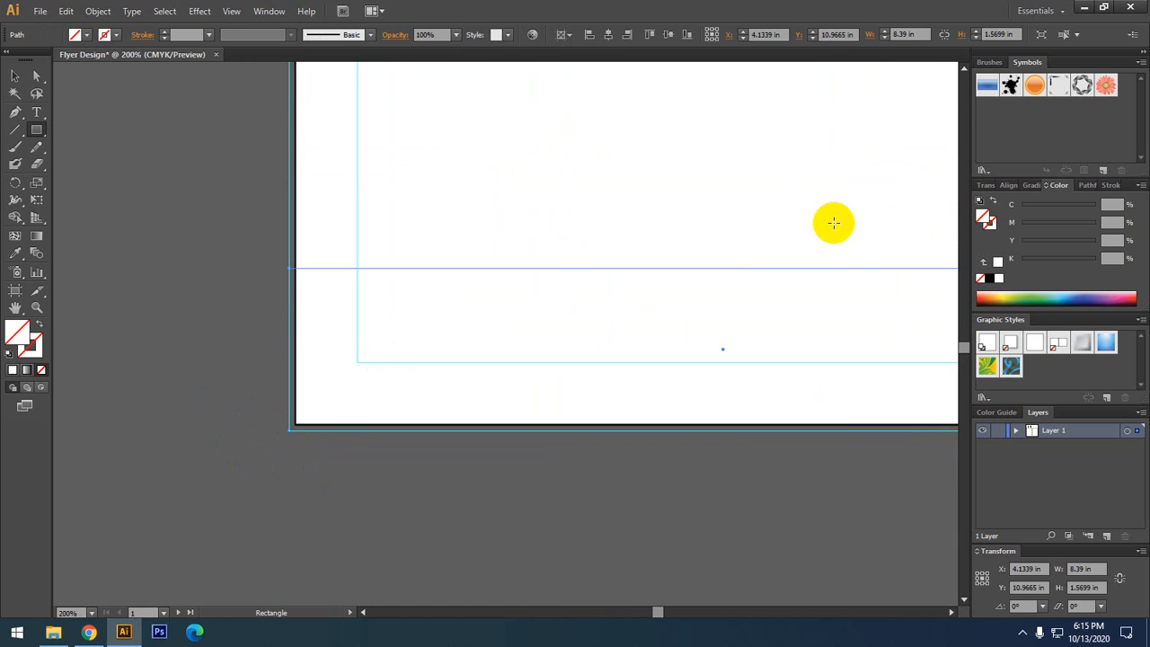
- Fill the bottom rectangle with red, using C 0, M 100, Y 100, K 0
left_click(1085, 222)
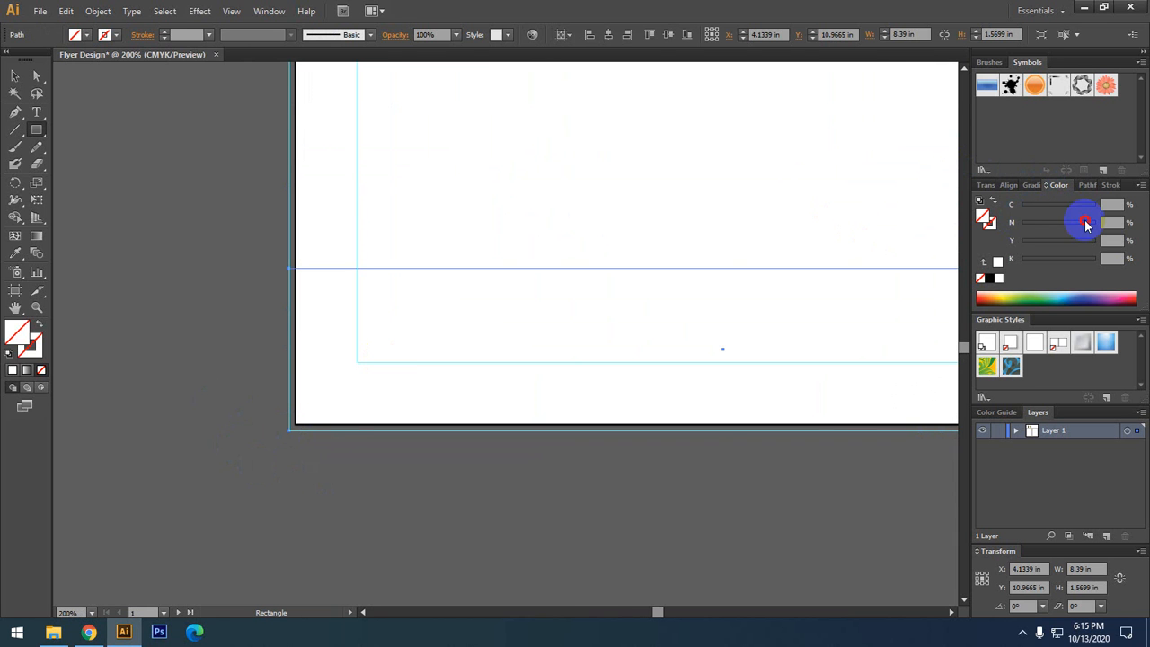
left_click(1080, 223)
left_click(1130, 248)
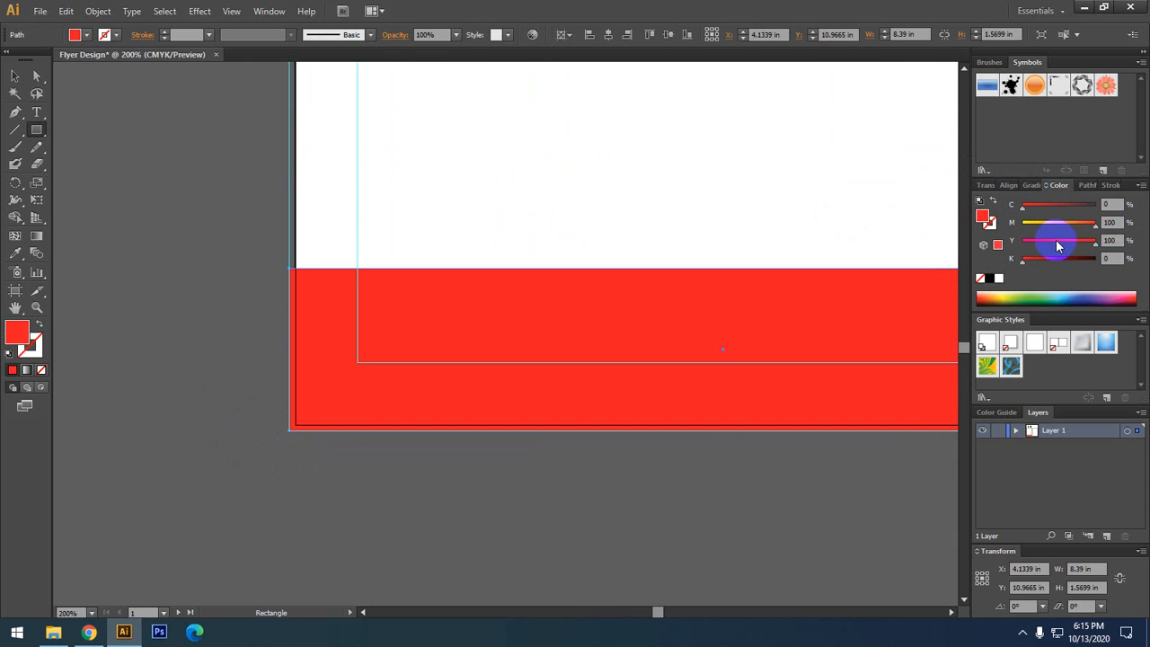
- Deselect the red rectangle at the bottom of the first artboard
left_click(14, 75)
left_click(161, 436)
scroll(162, 437, "down", 3)
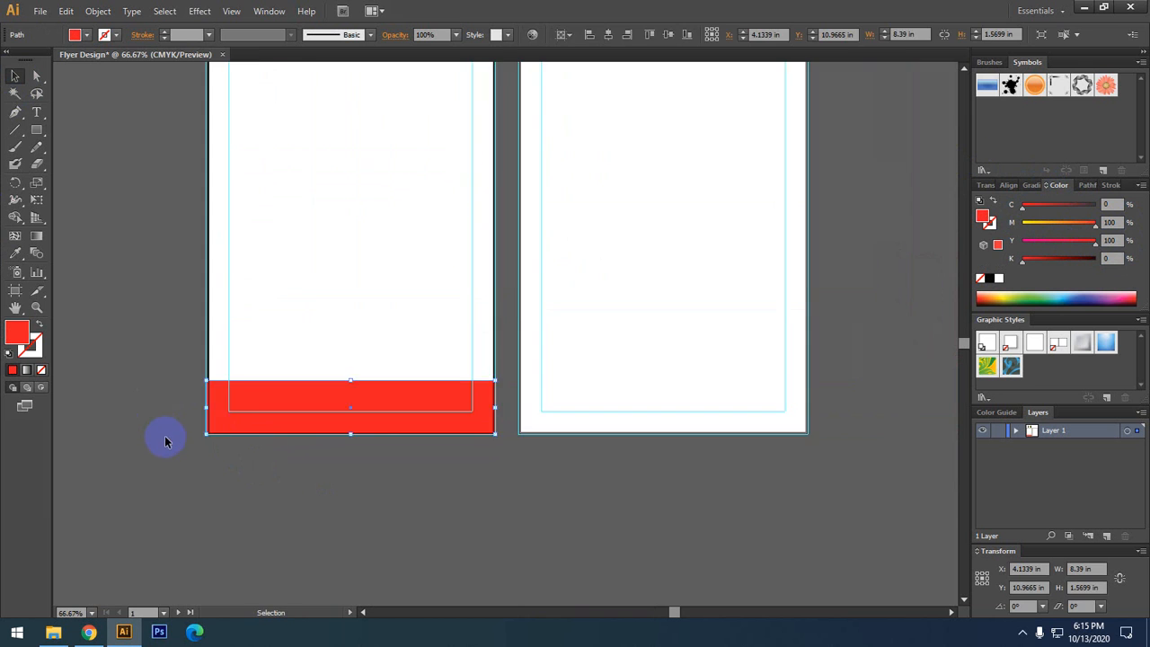
- With the Pen tool, draw a closed right triangle about 1.67 by 1.47 in on the red rectangle's top edge, against the left bleed
scroll(354, 464, "up", 3)
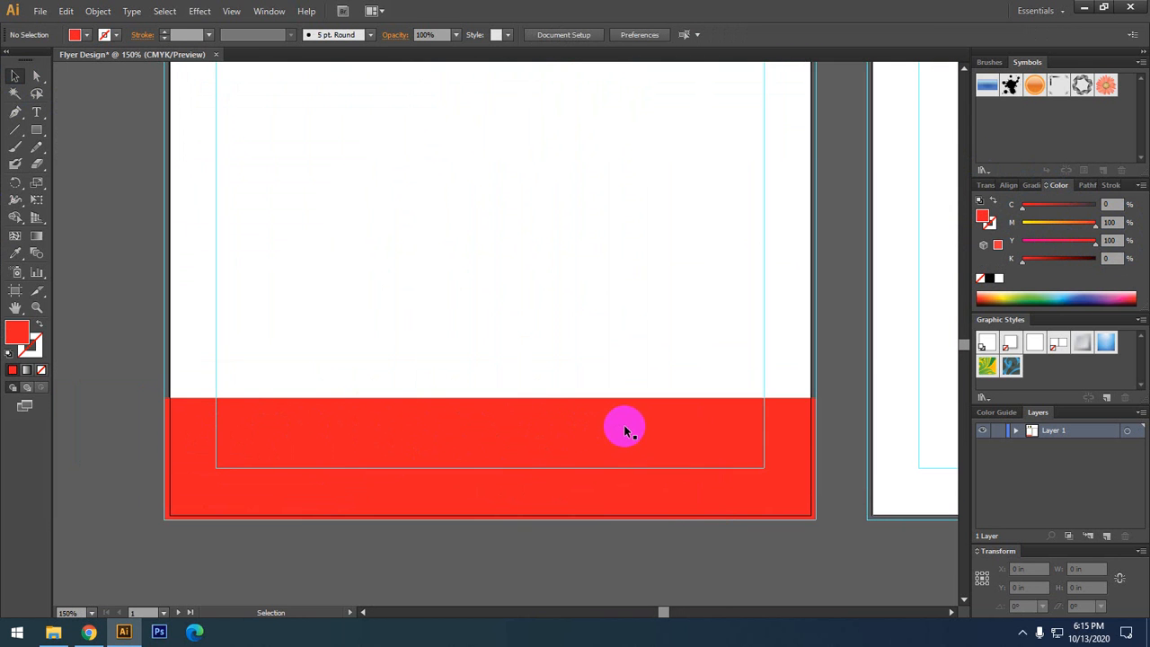
key("space")
left_click_drag(624, 329, 622, 333)
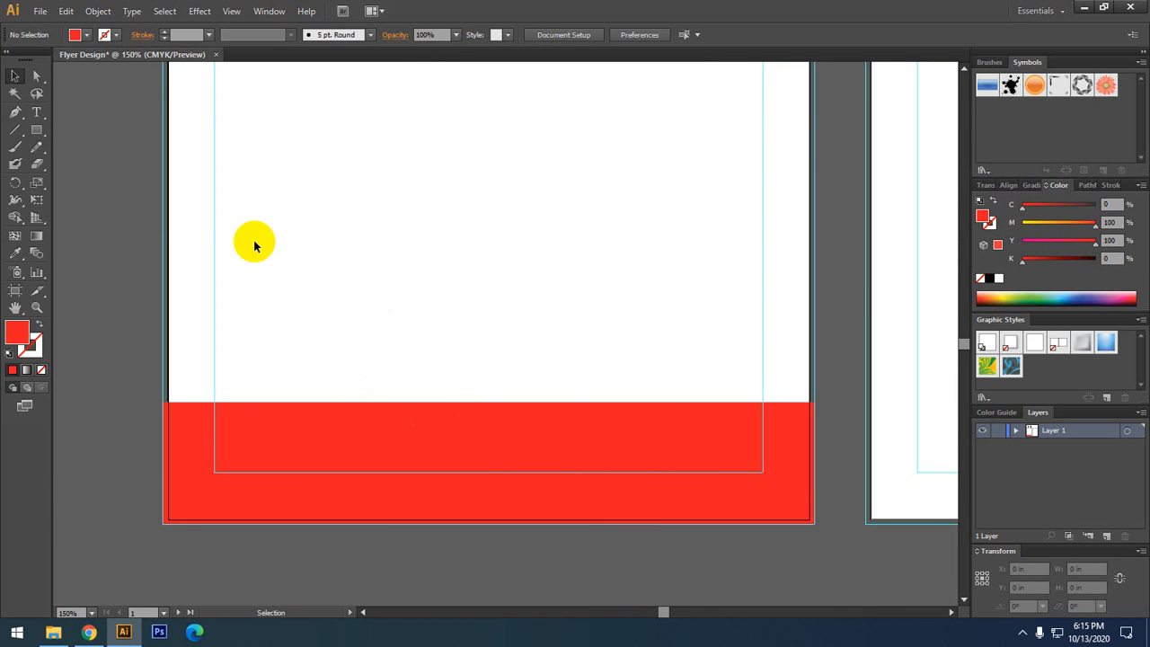
left_click(16, 112)
key("space")
mouse_move(256, 389)
left_mouse_down()
mouse_move(280, 389)
mouse_move(255, 401)
left_mouse_up()
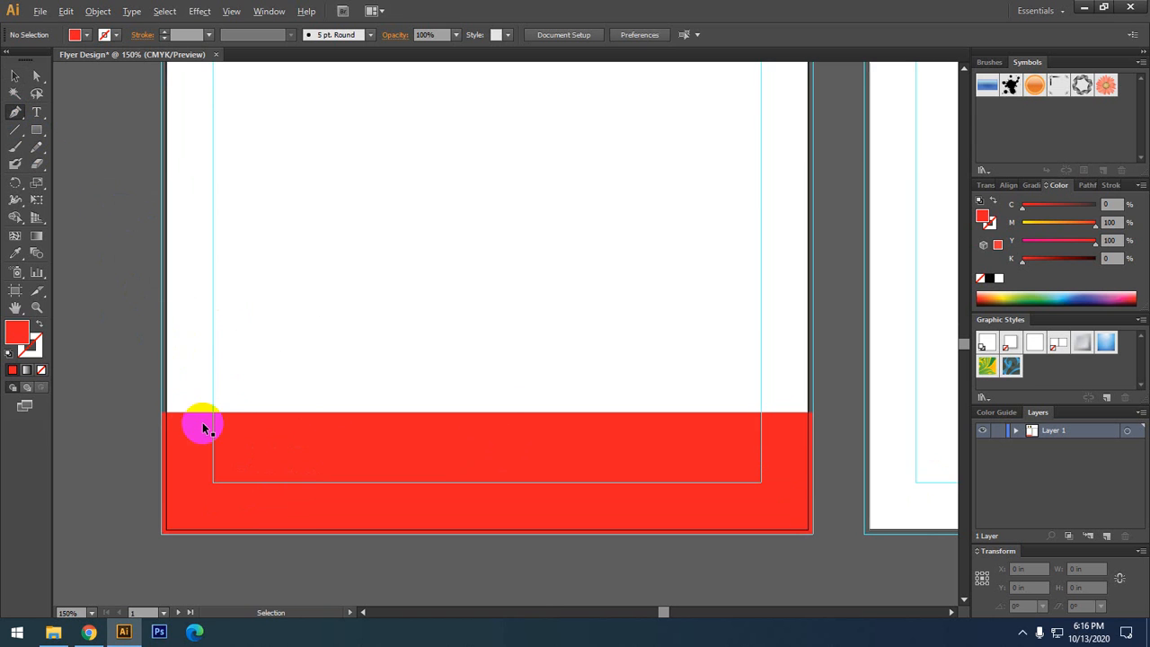
scroll(206, 423, "up", 1)
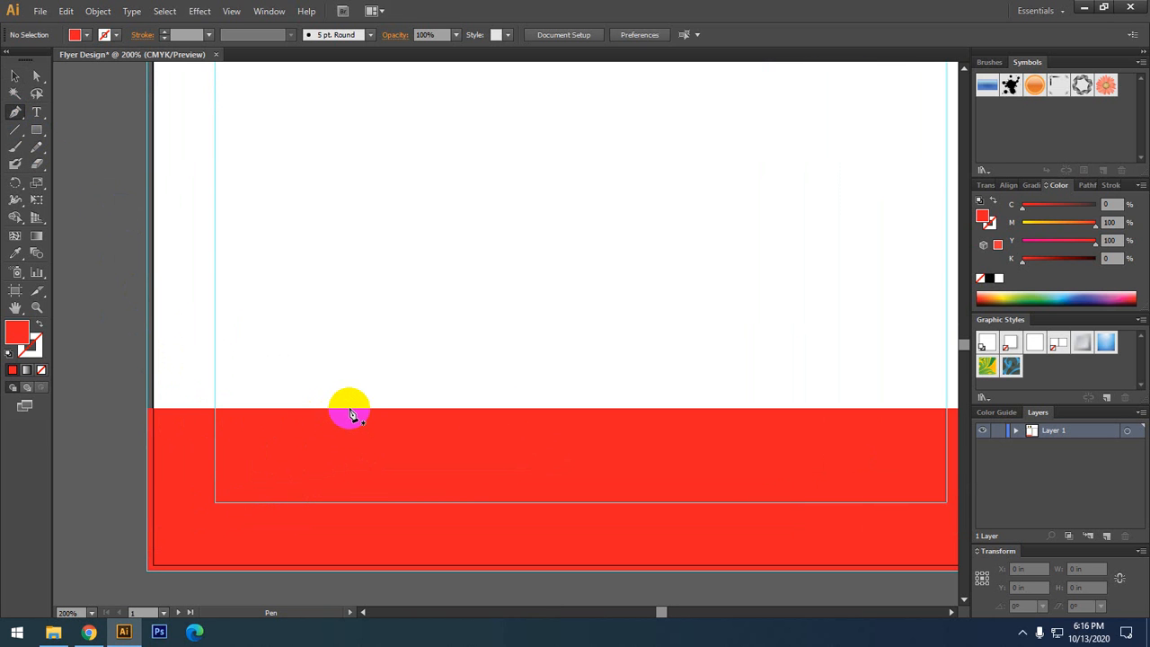
left_click(319, 411)
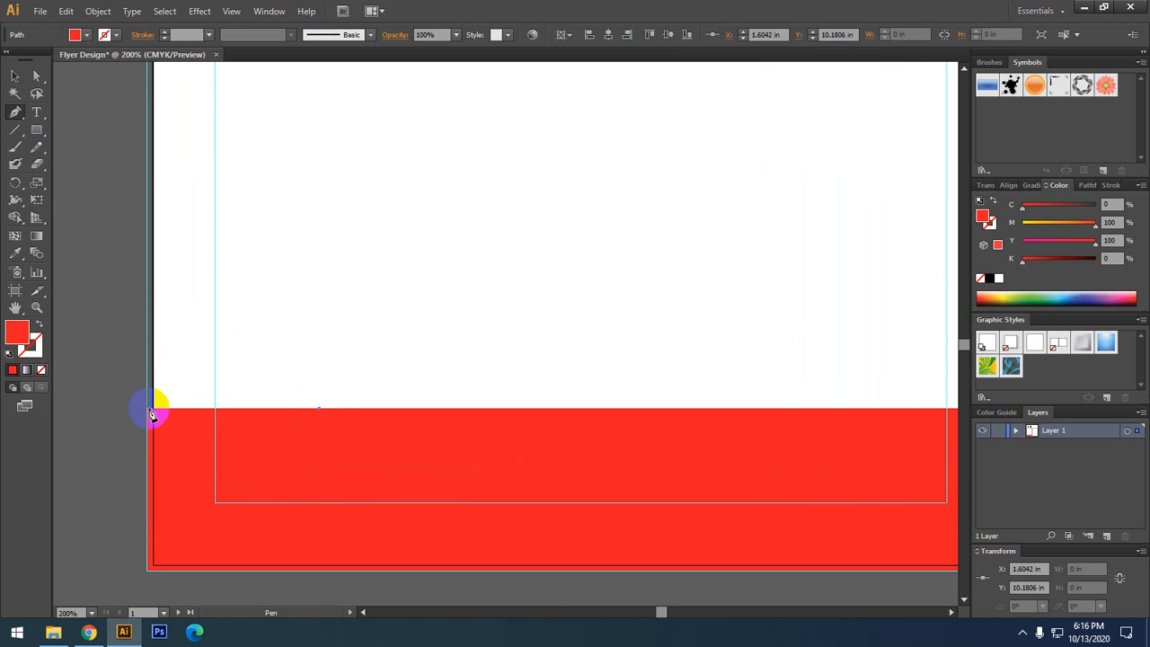
left_click(151, 410)
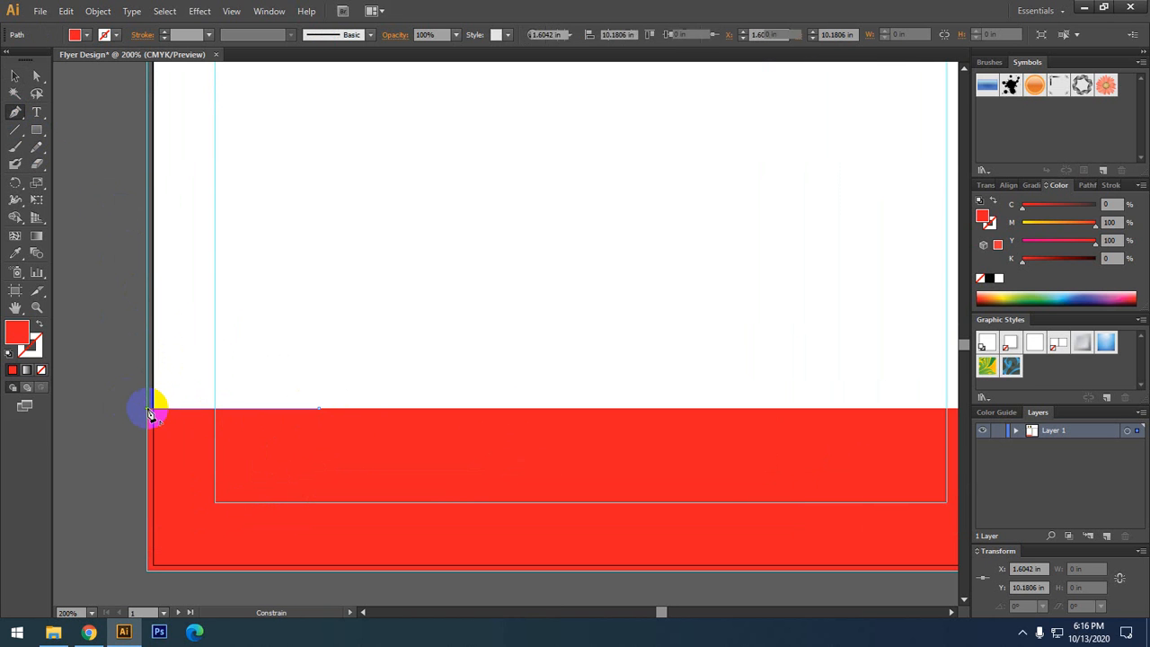
left_click(151, 261)
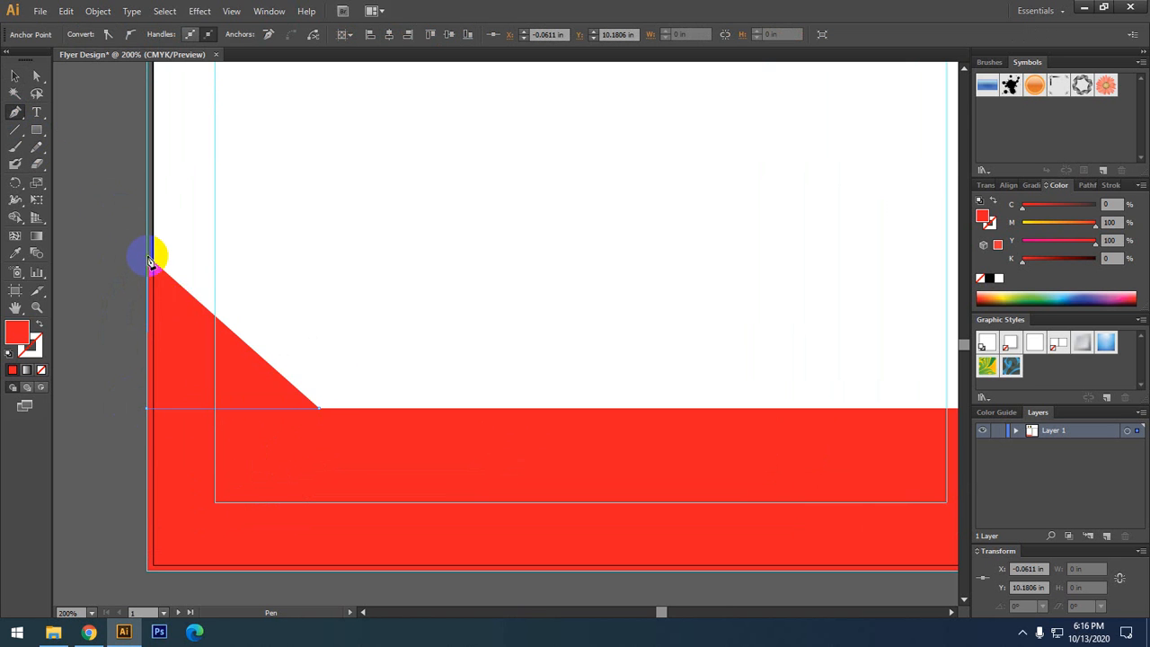
left_click(319, 411)
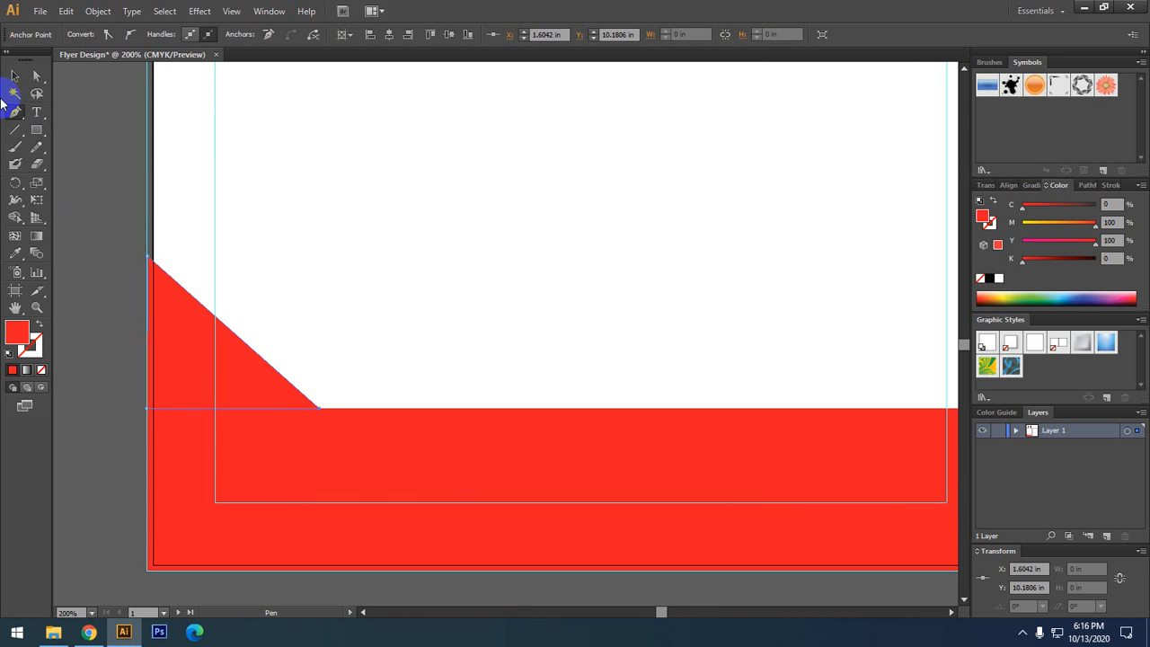
- Darken the triangle's fill to C 0, M 100, Y 100, K 21 and deselect it
left_click(15, 77)
left_click(98, 243)
left_click_drag(107, 317, 129, 317)
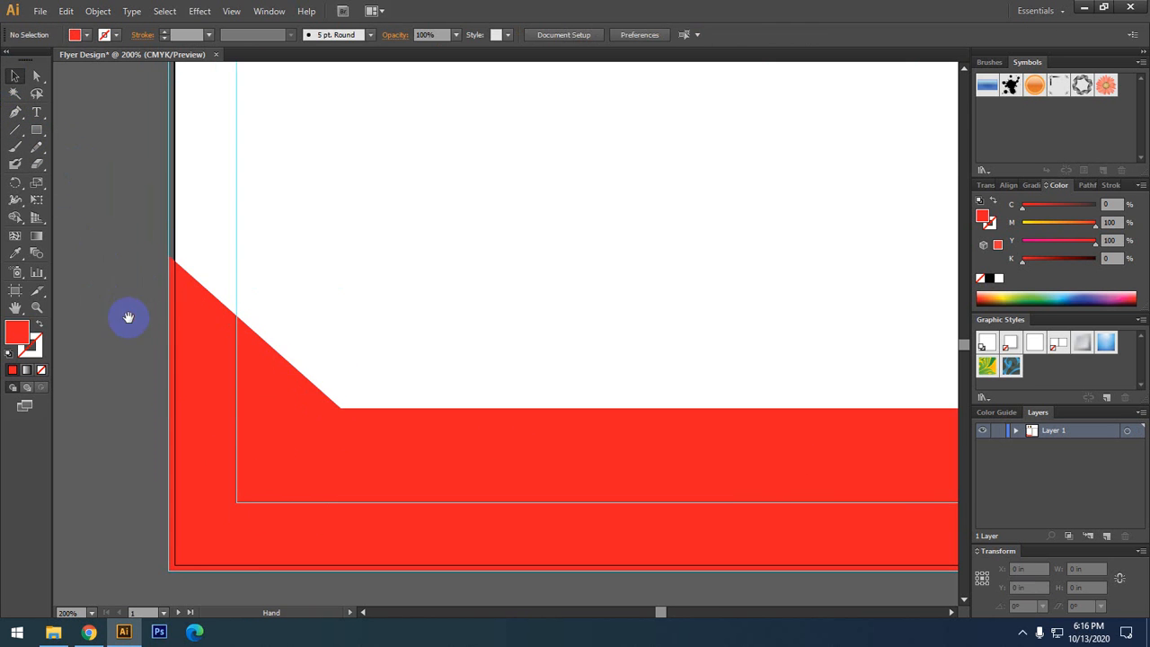
left_click(201, 346)
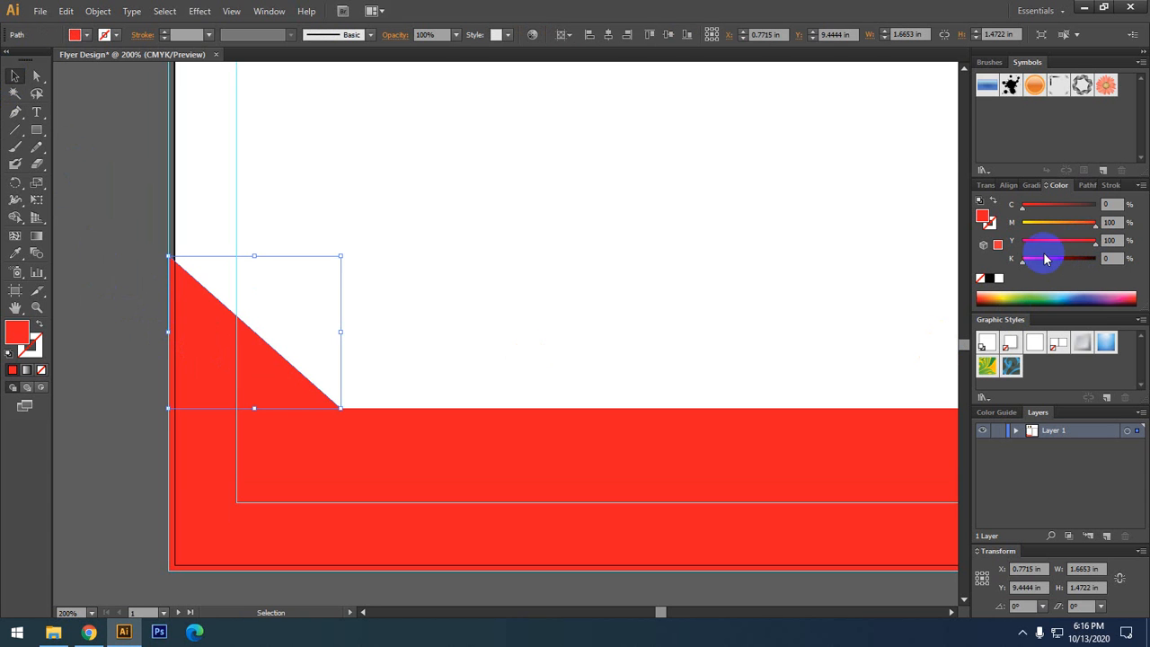
left_click_drag(1025, 264, 1033, 265)
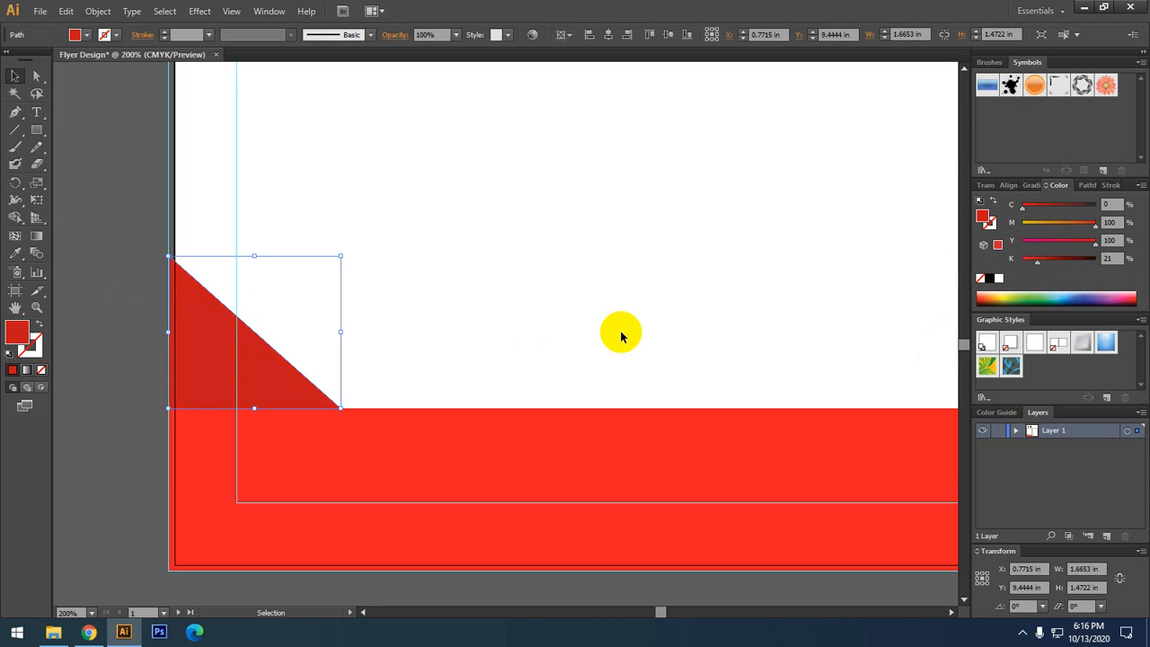
left_click(464, 367)
- Examine the seam between the dark red triangle and the bottom rectangle, selecting both shapes to check how their edges align
left_click_drag(126, 411, 181, 405)
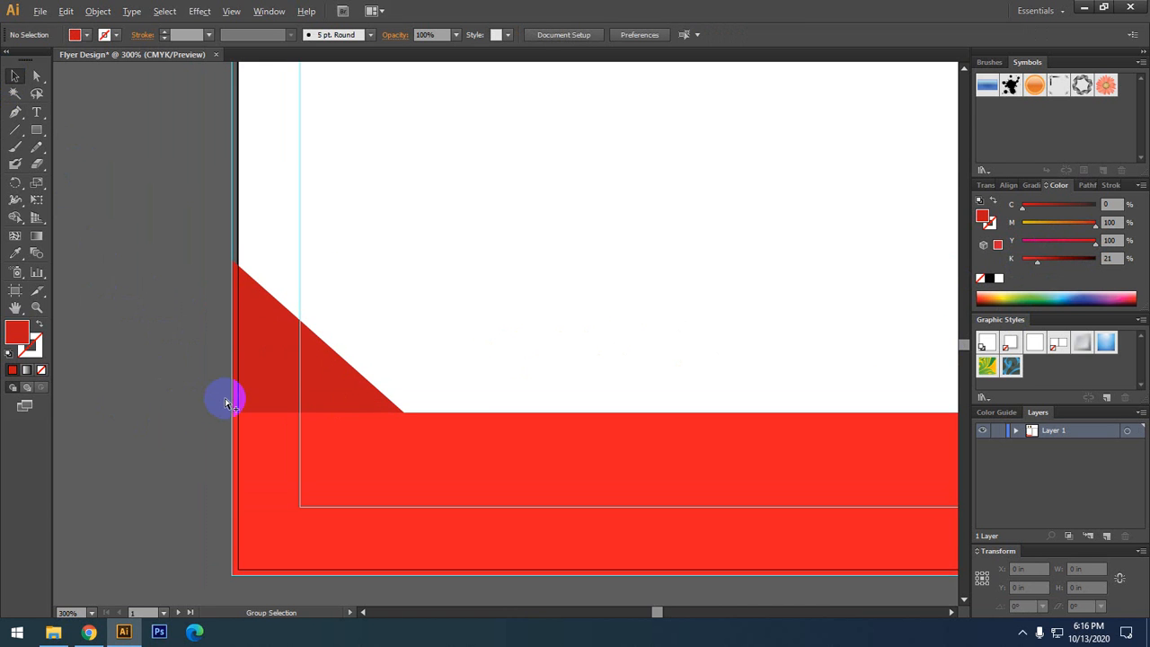
scroll(225, 403, "up", 1)
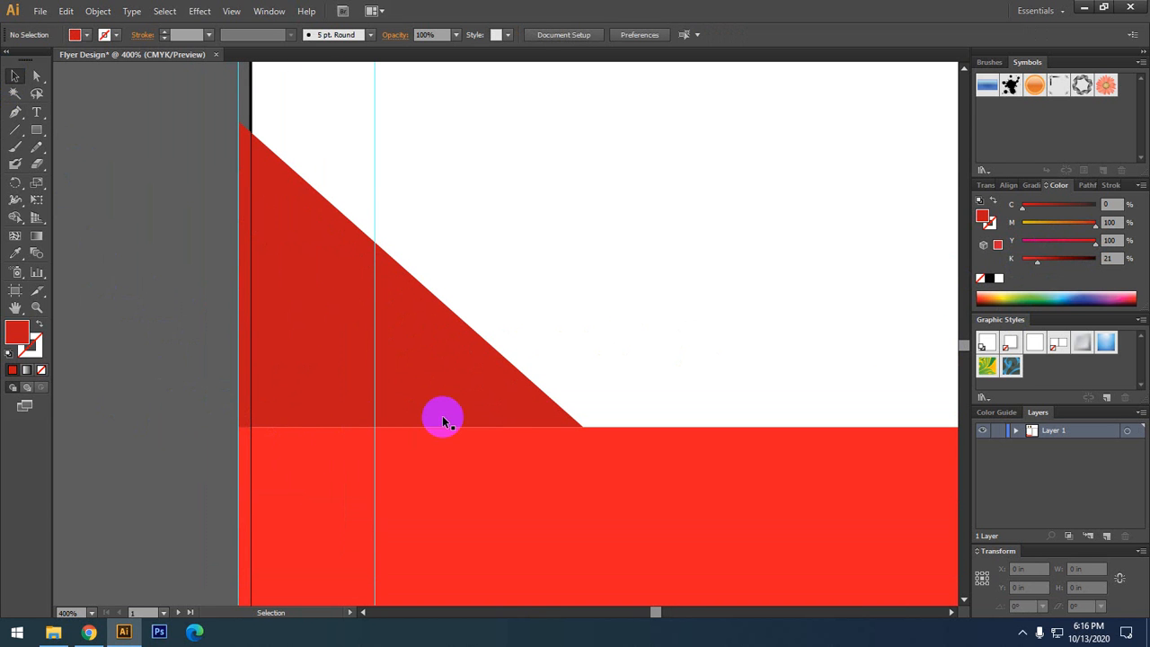
left_click(442, 481)
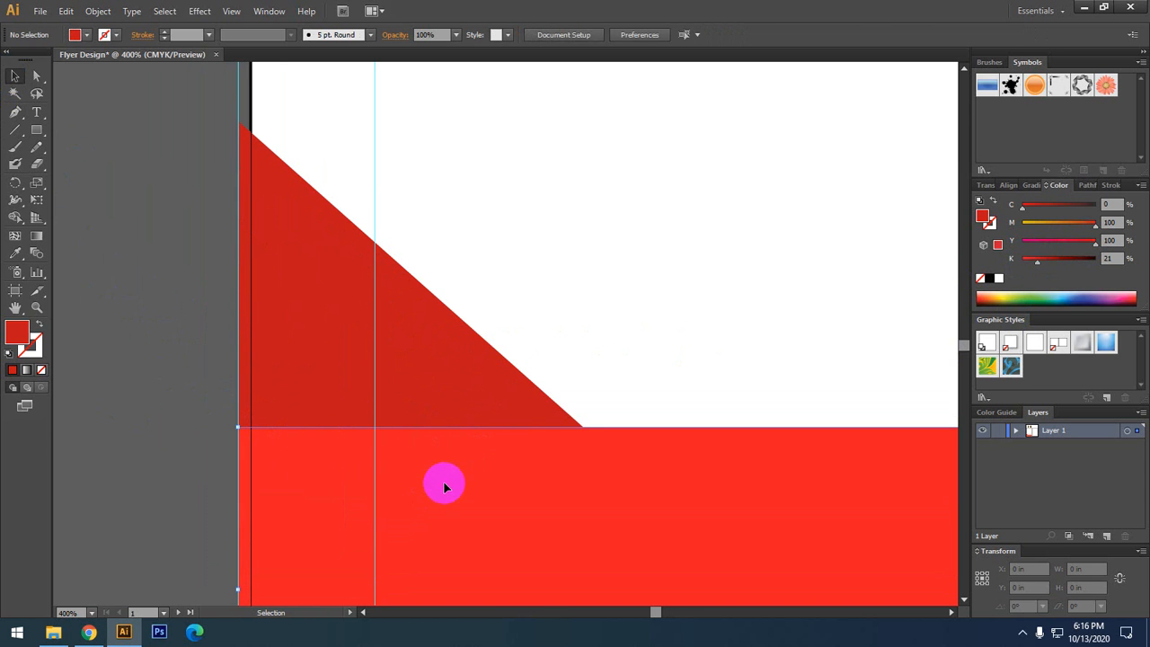
left_click(365, 372)
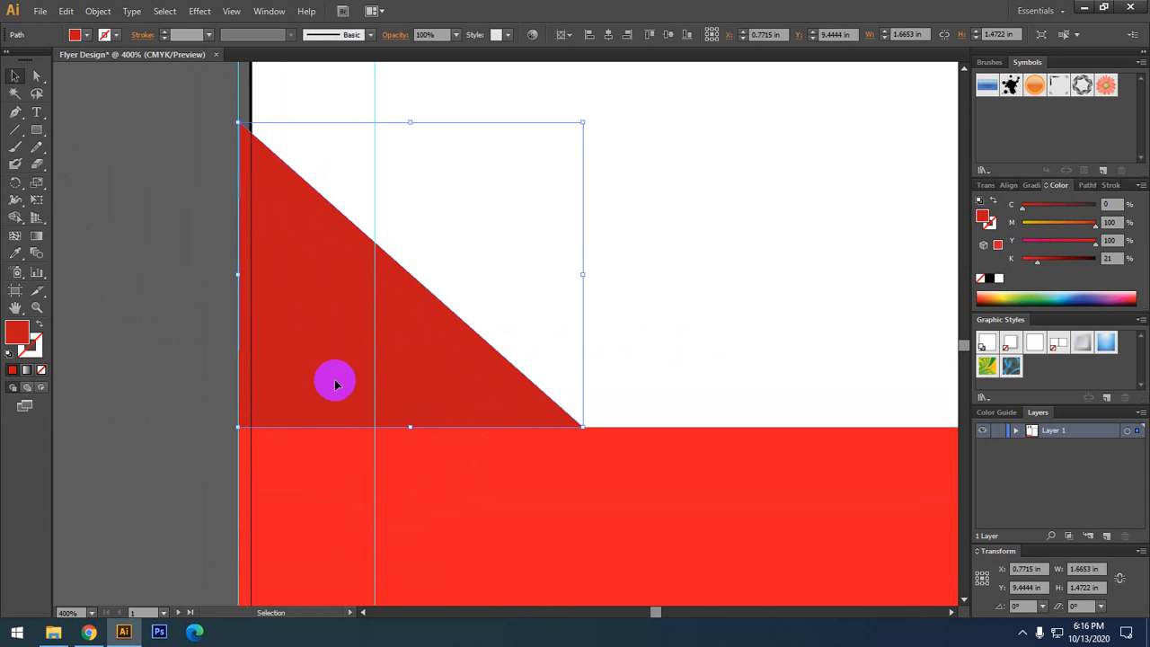
key("space")
left_click_drag(231, 422, 231, 388)
left_click(14, 114)
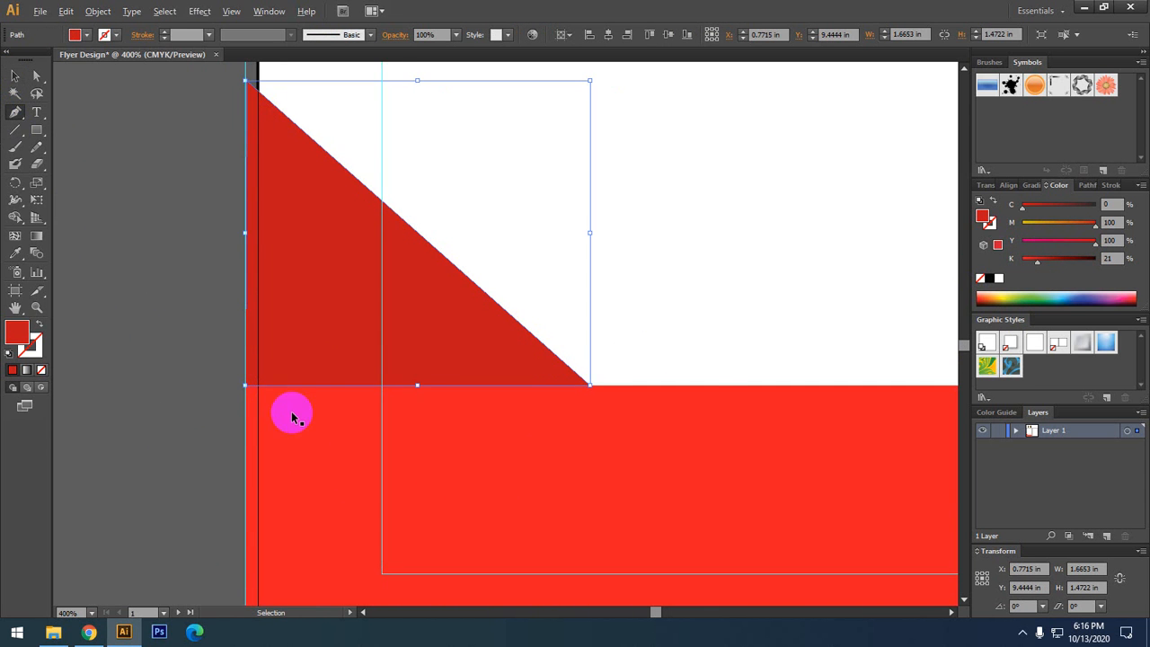
scroll(290, 411, "up", 1)
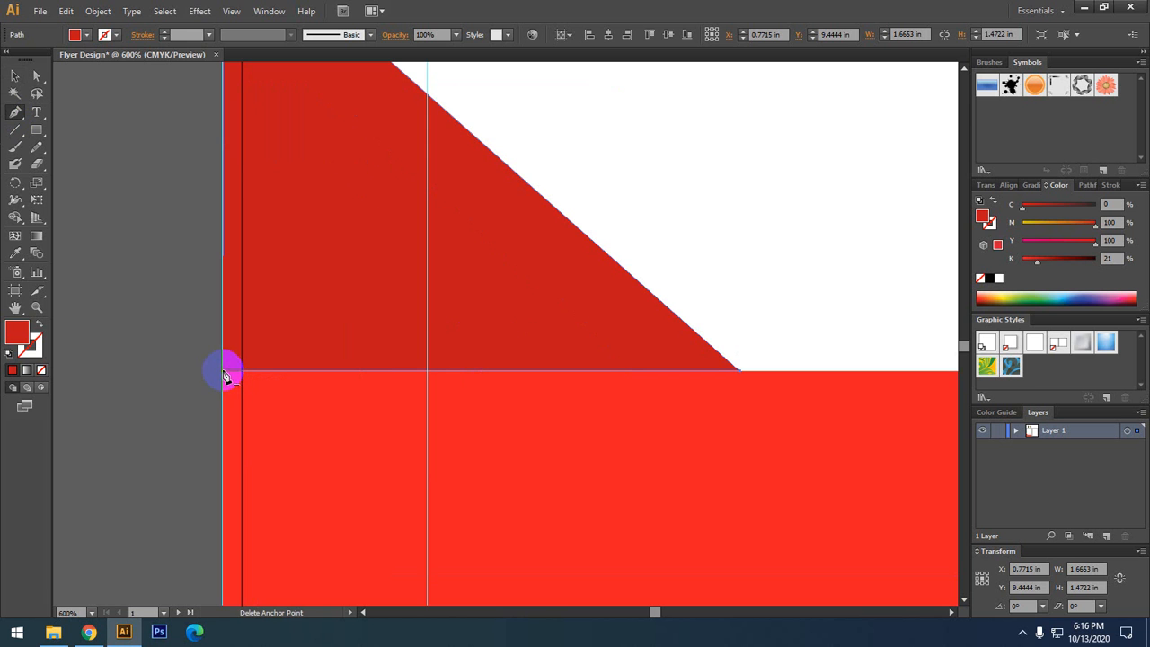
left_click(14, 76)
left_click(103, 266)
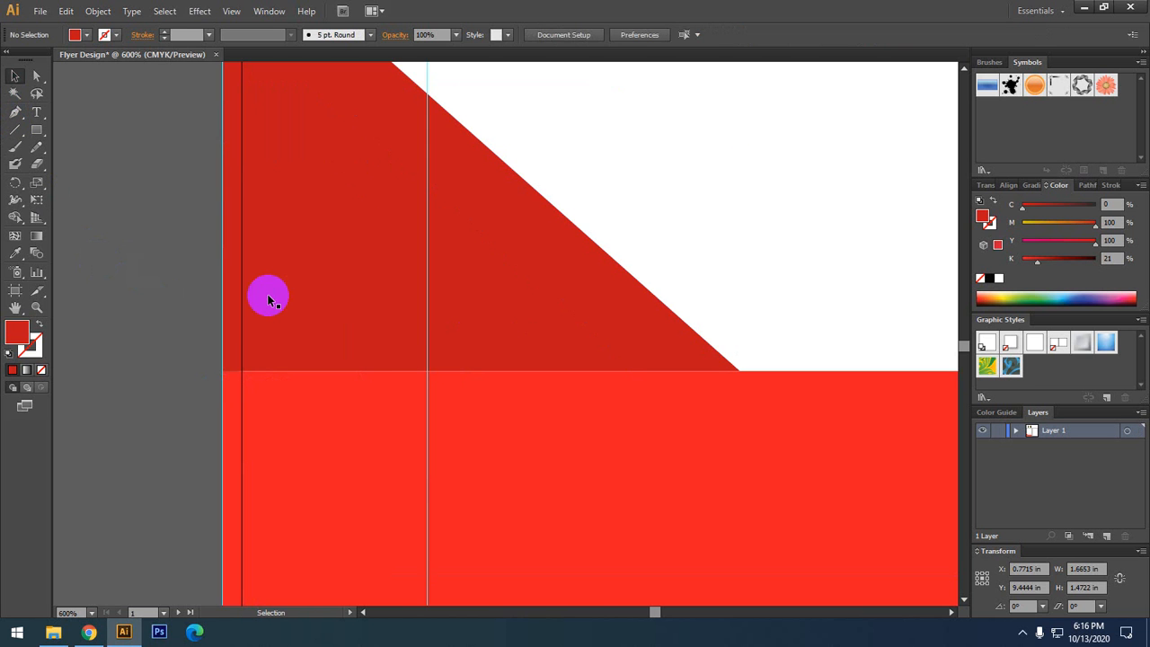
left_click(283, 341)
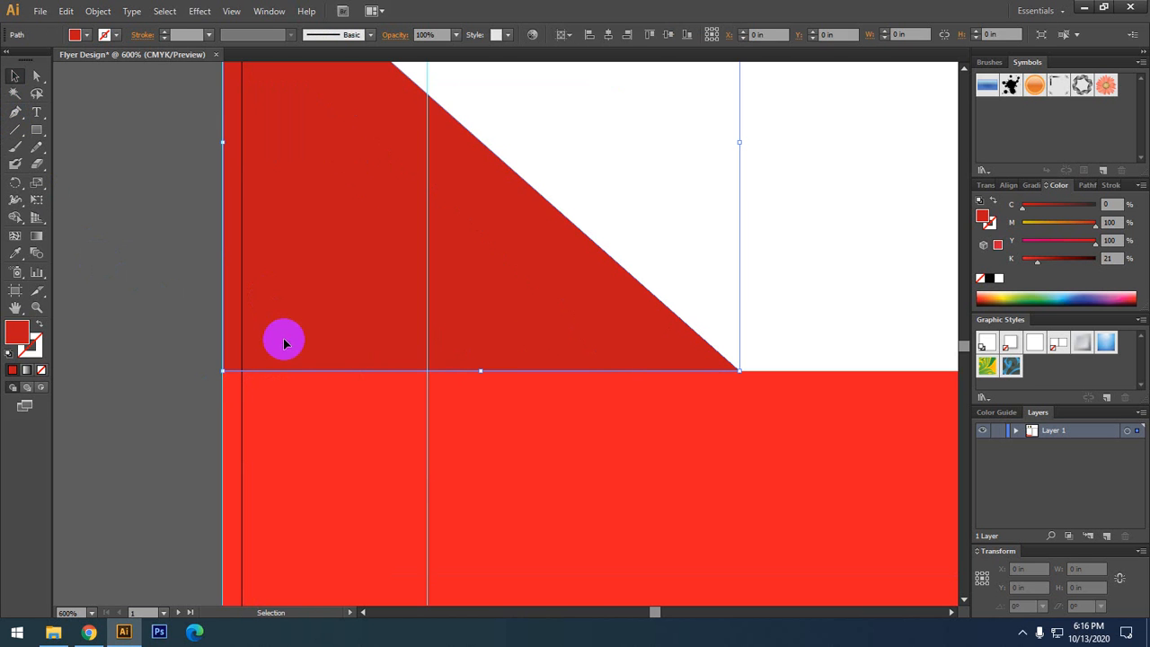
left_click(310, 409, "shift")
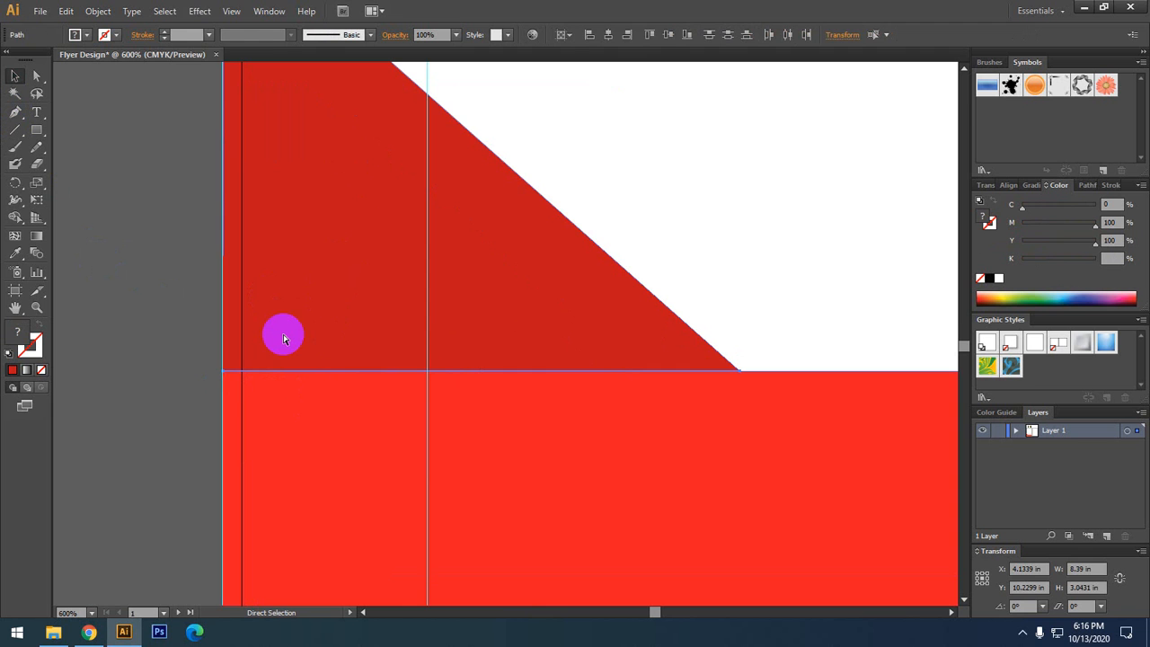
key("ctrl+shift+a")
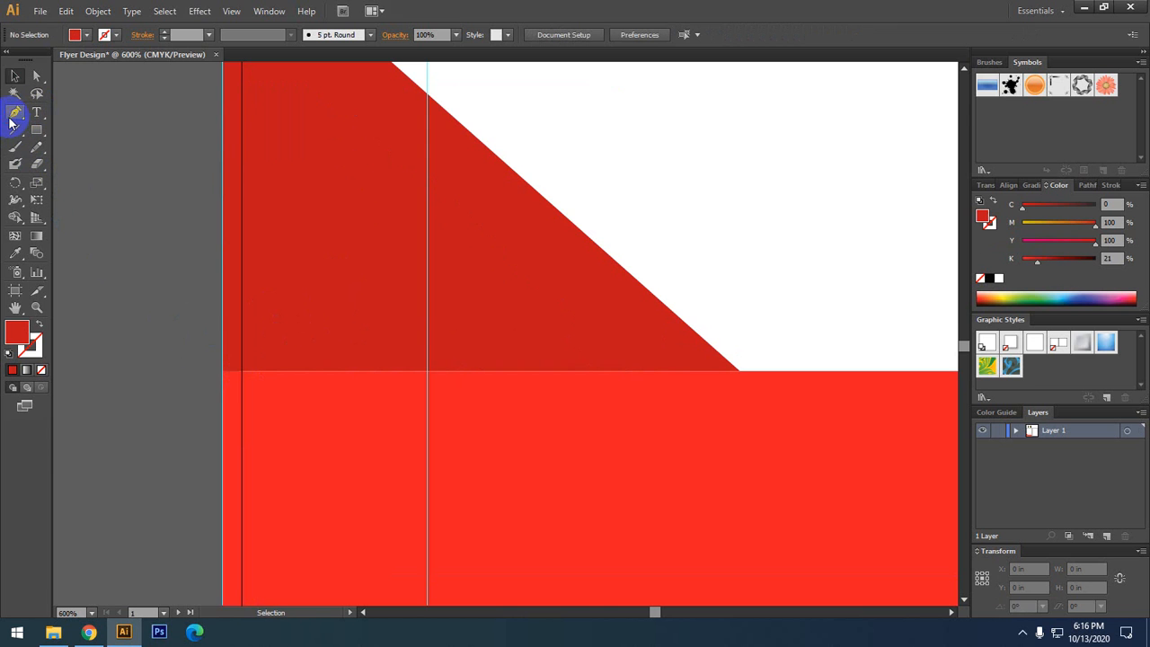
- With the Pen tool, draw a closed strip about 1.67 by 0.06 in along the triangle's base, its right end following the slanted edge
left_click(15, 112)
left_click(223, 371)
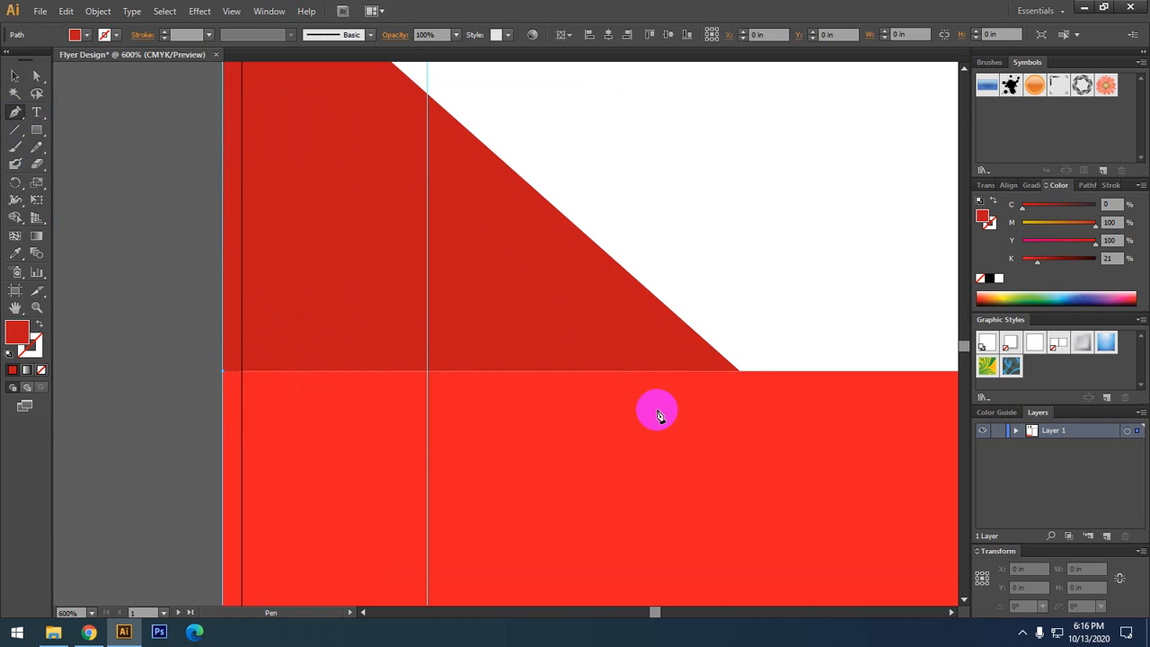
left_click(740, 372)
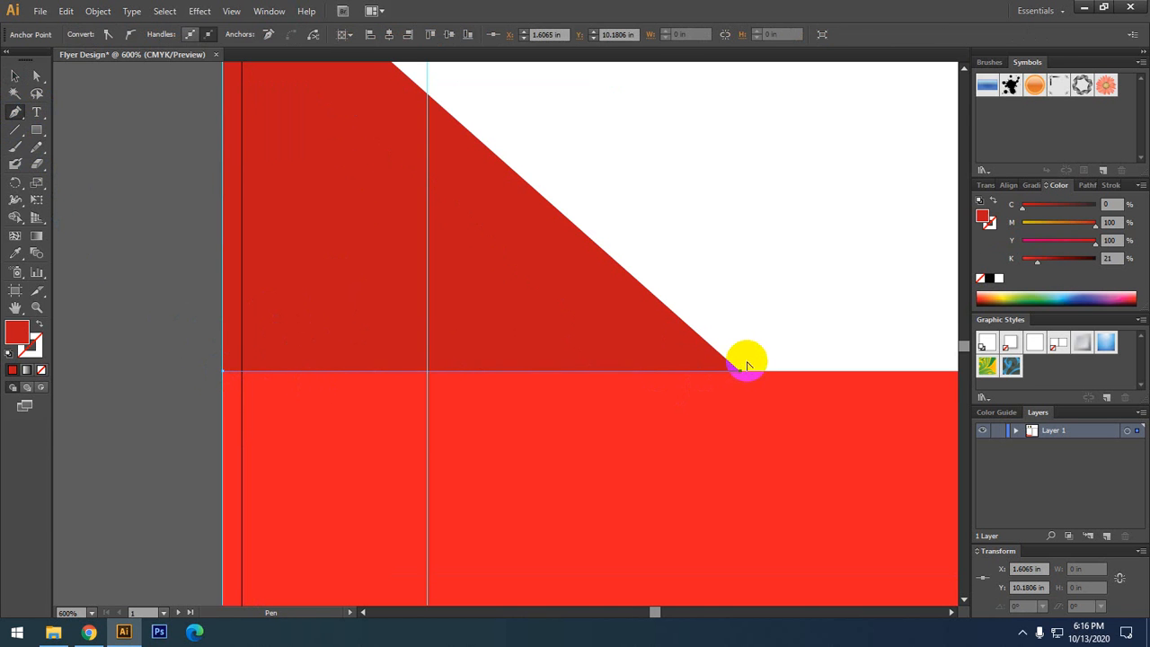
scroll(737, 359, "up", 6)
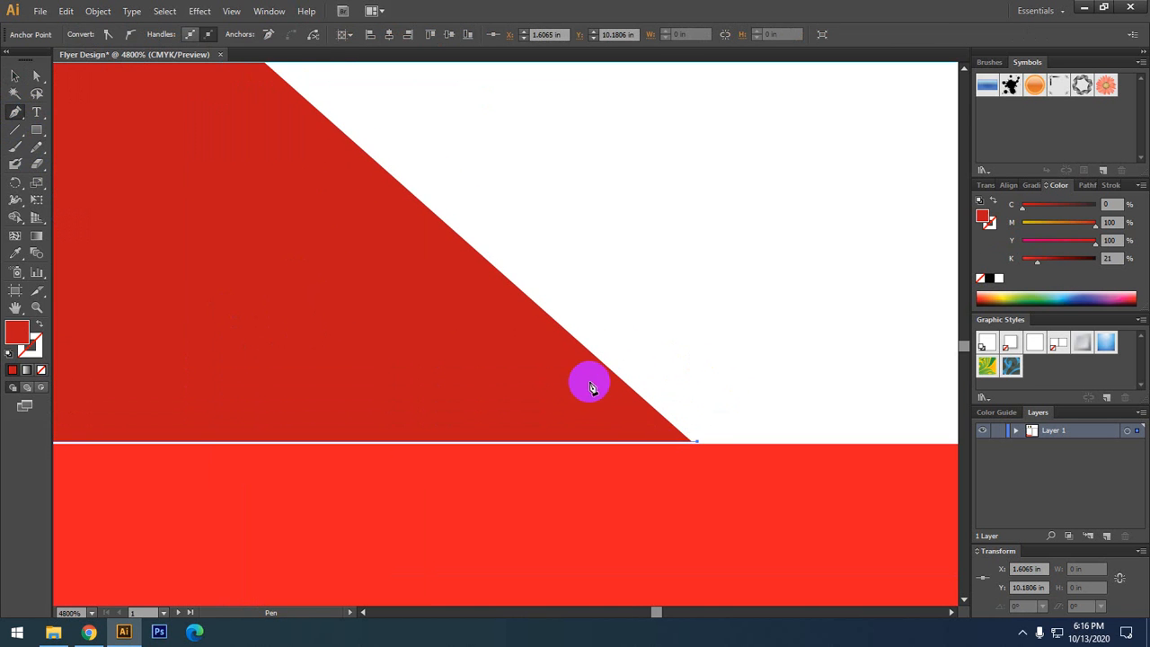
left_click(694, 443)
left_click(697, 445)
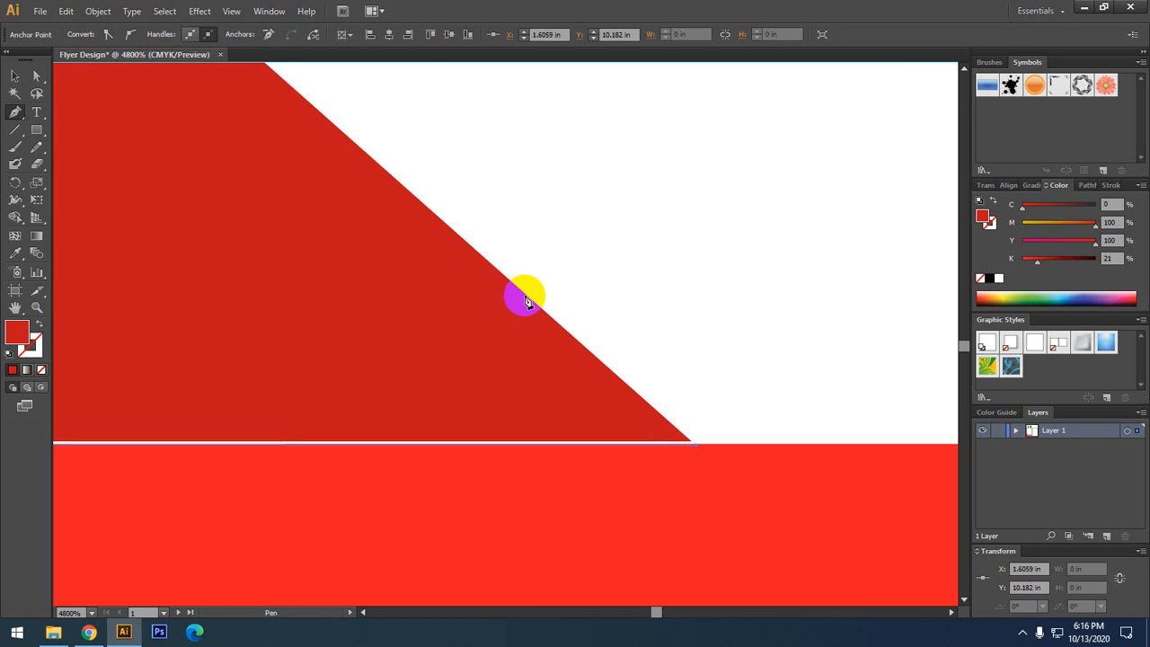
scroll(546, 347, "down", 5)
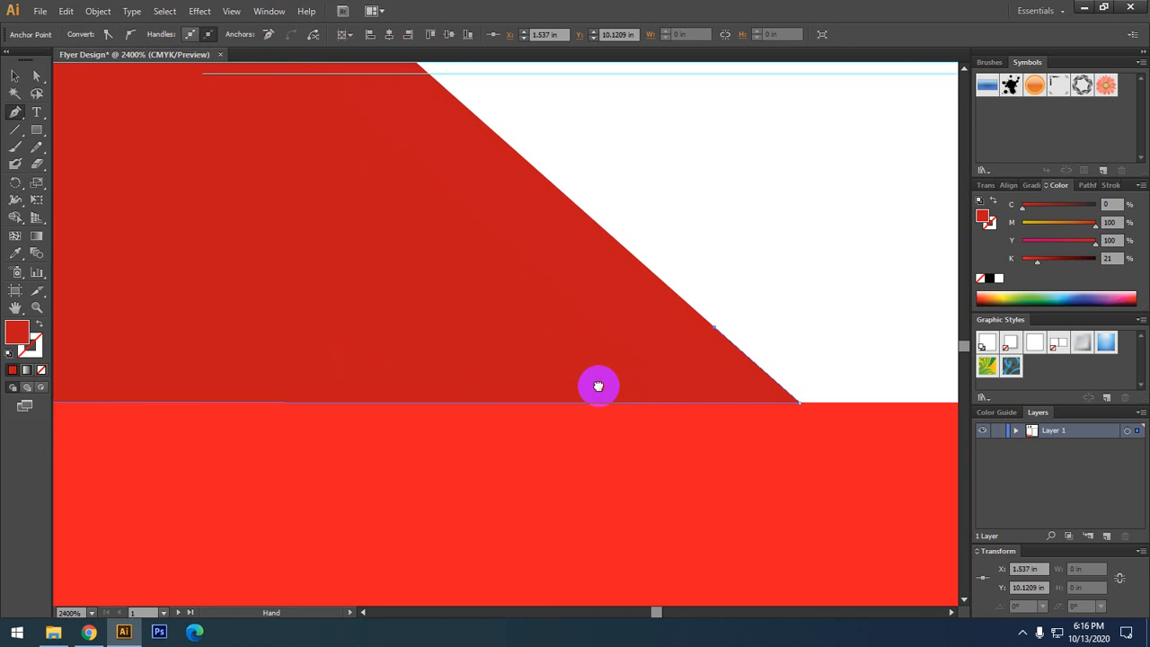
scroll(528, 404, "left", 5)
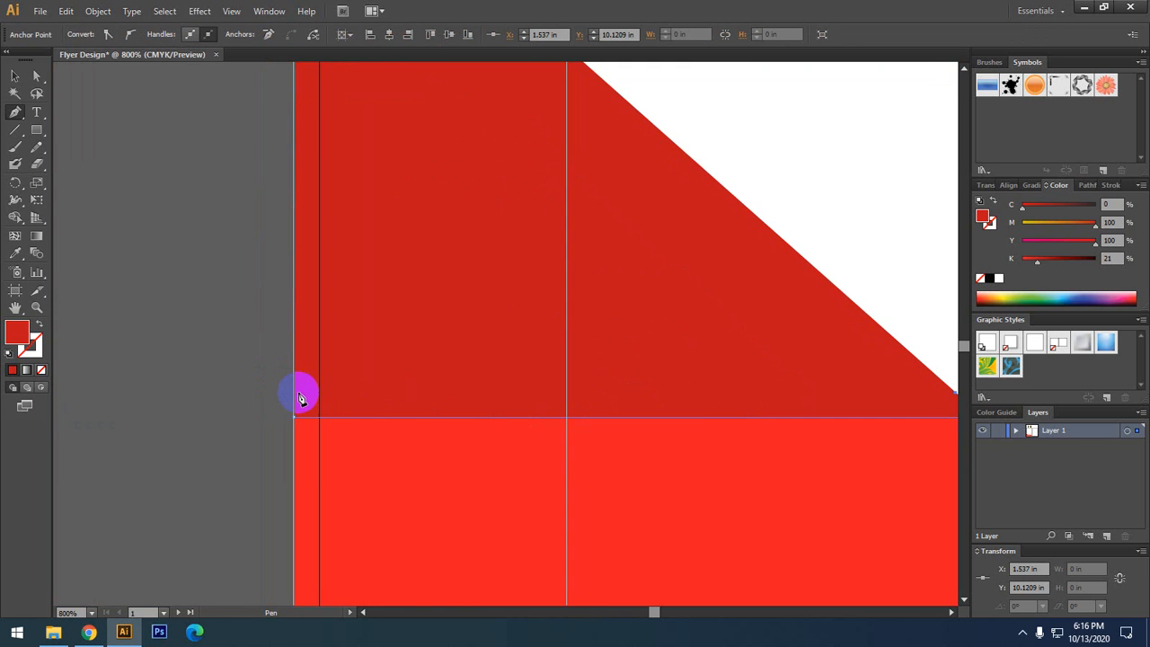
left_click(294, 393)
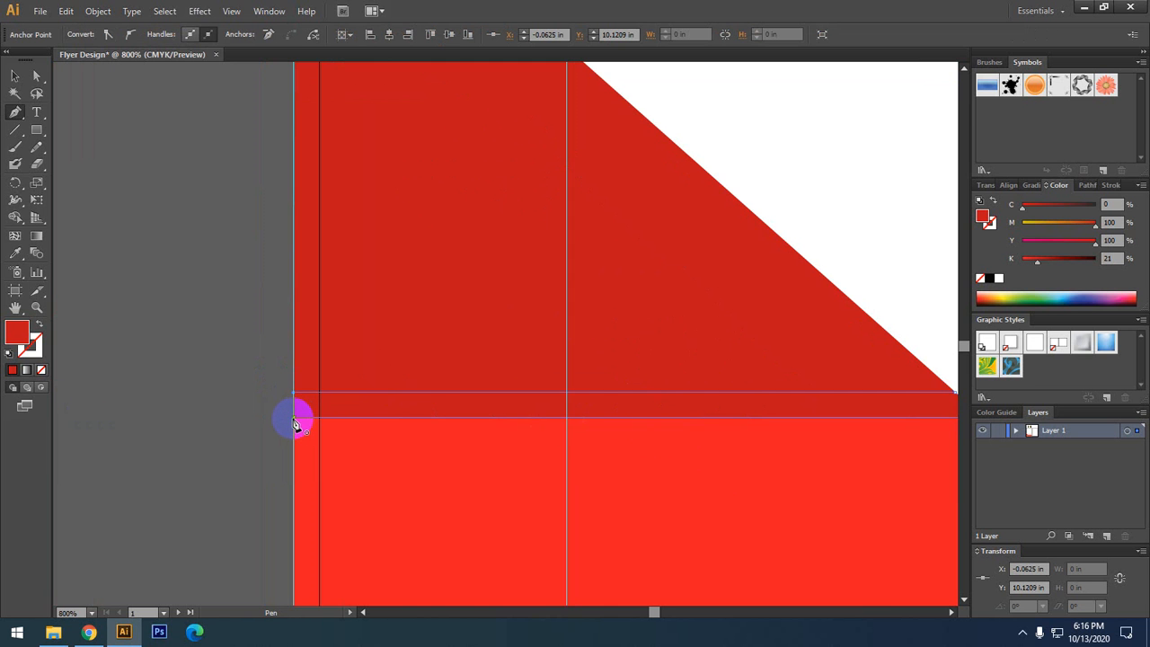
left_click(14, 76)
- Check up close how the strip's slanted end fits the triangle's diagonal edge and the bottom rectangle
left_click(536, 328)
scroll(857, 402, "up", 4)
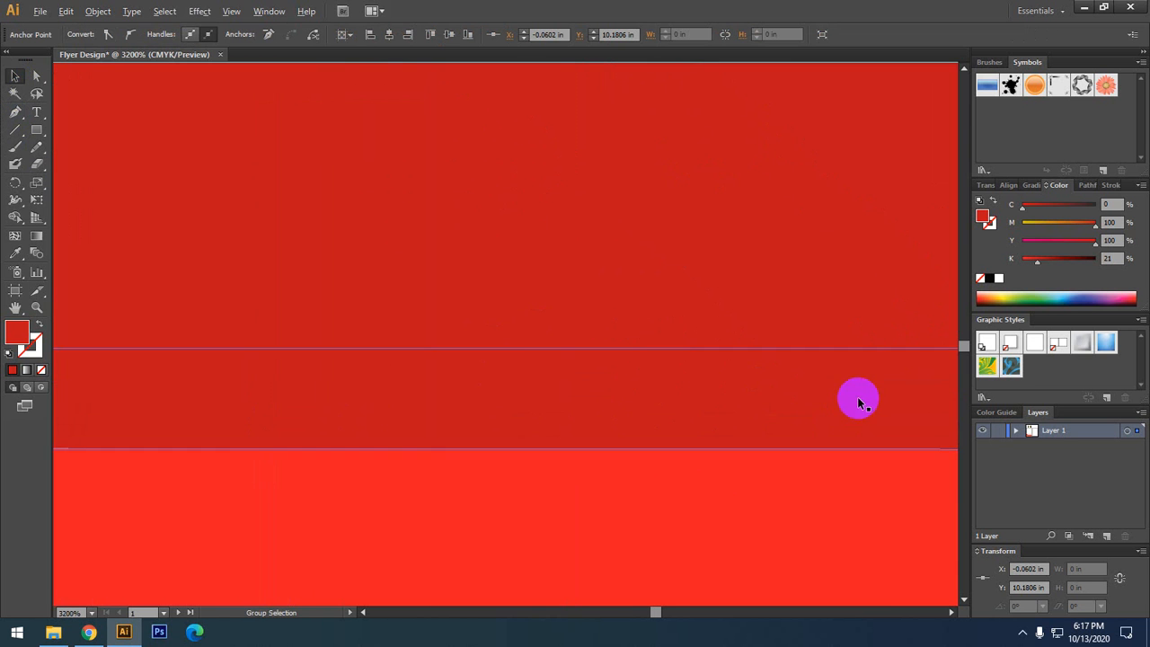
left_click_drag(834, 390, 228, 410)
scroll(707, 400, "up", 1)
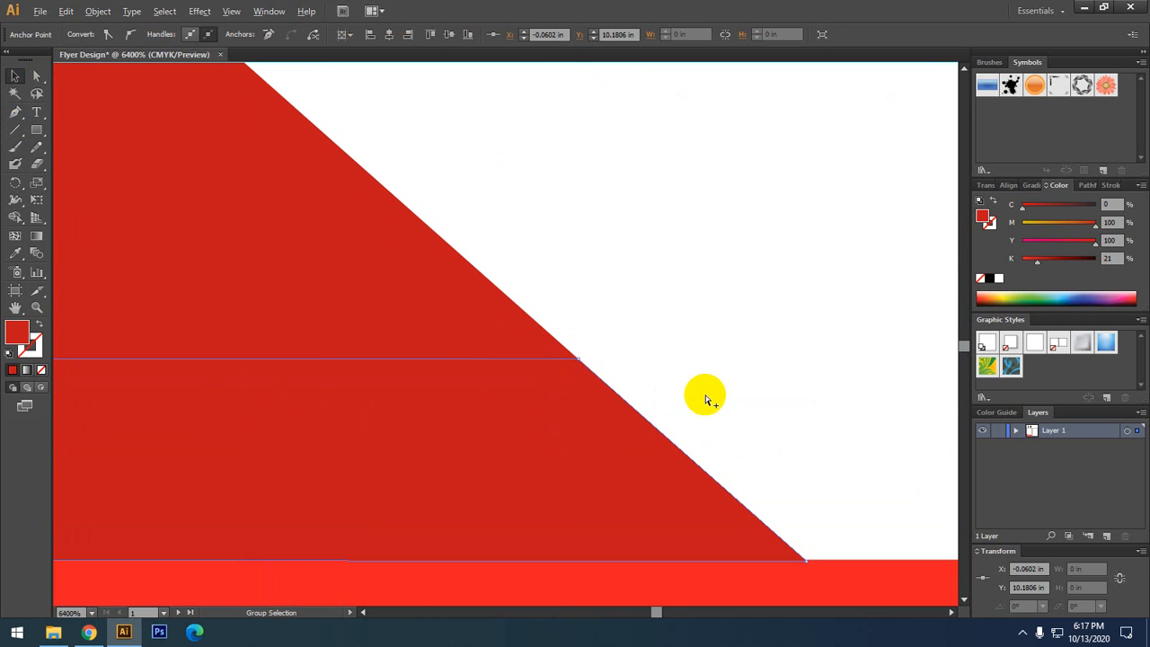
left_click(591, 359)
scroll(781, 540, "down", 5)
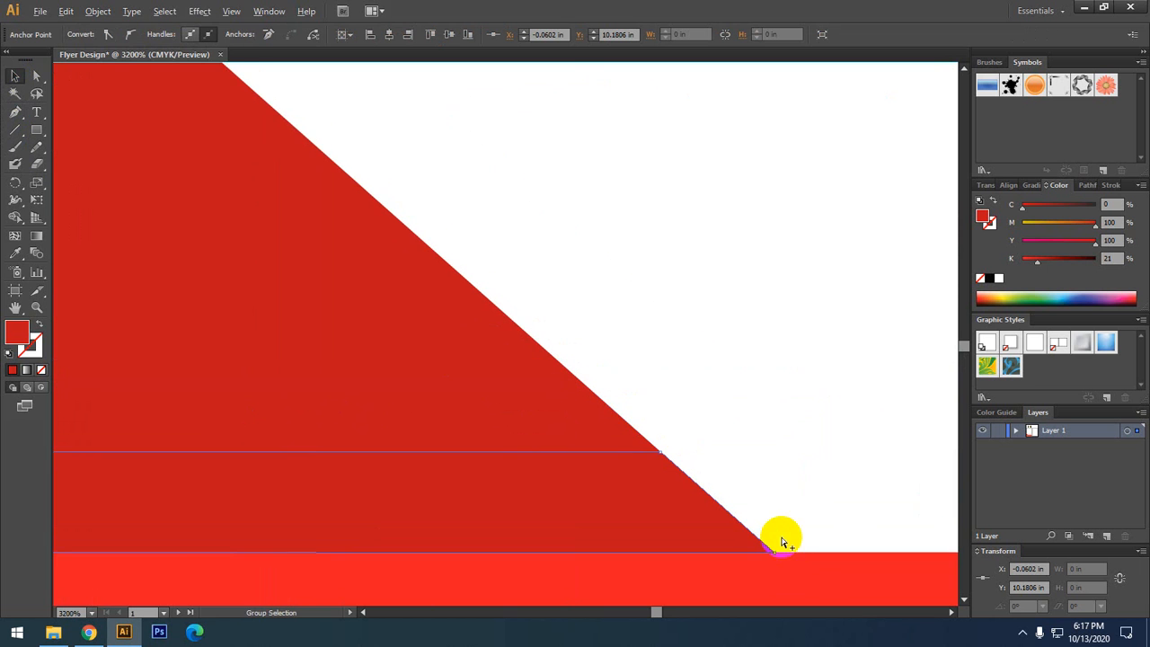
left_click_drag(460, 534, 666, 551)
- Sample the triangle's red for the strip, darken its fill to C 0, M 100, Y 100, K 43, and deselect it
left_click(16, 257)
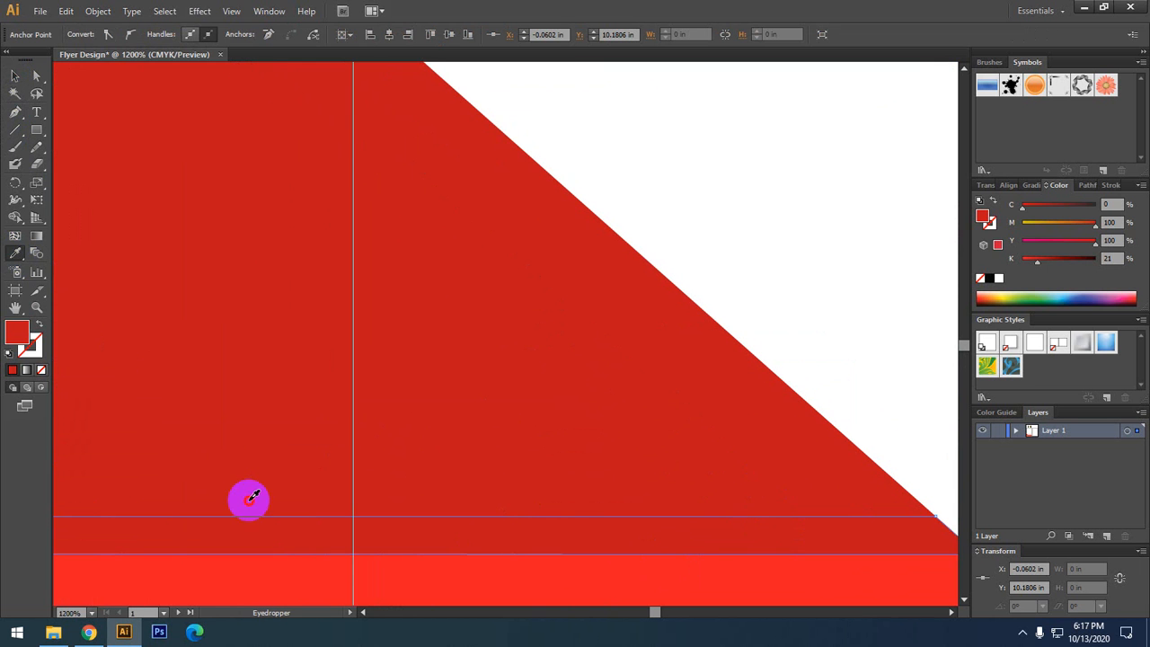
left_click(246, 500)
mouse_move(1035, 258)
left_mouse_down()
mouse_move(1052, 258)
mouse_move(1043, 264)
left_mouse_up()
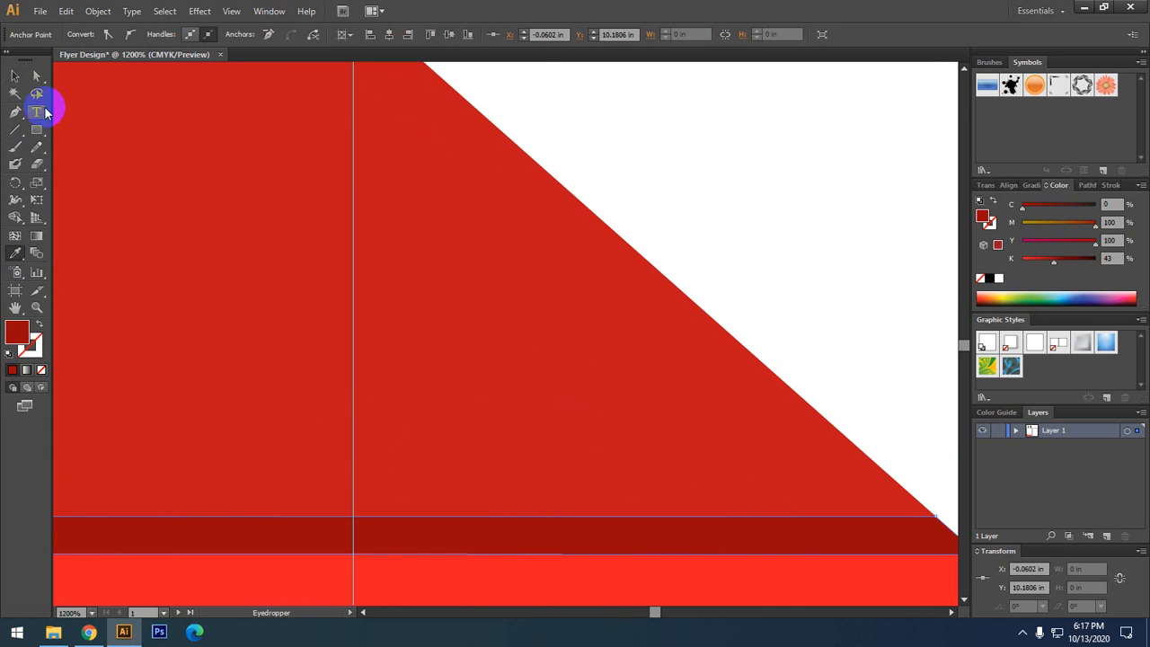
left_click(15, 77)
scroll(632, 437, "down", 3)
left_click(662, 343)
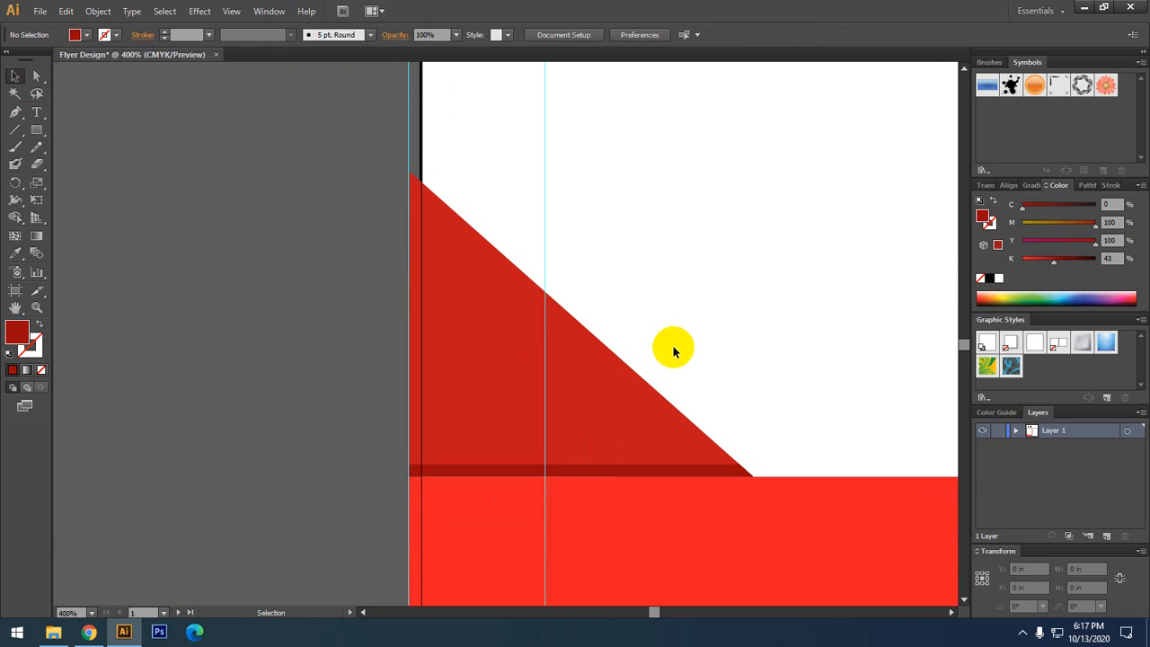
- Check up close how the dark strip sits along the red triangle's base, including on the page as a whole
left_click_drag(672, 344, 555, 299)
scroll(224, 454, "up", 1)
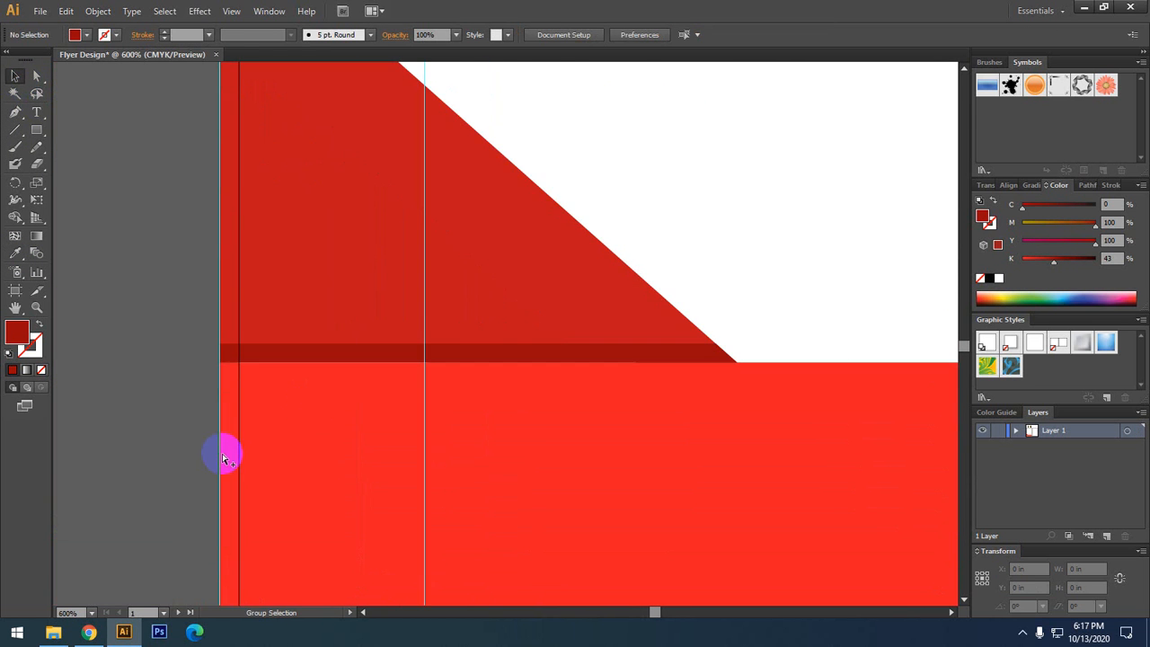
left_click(329, 361)
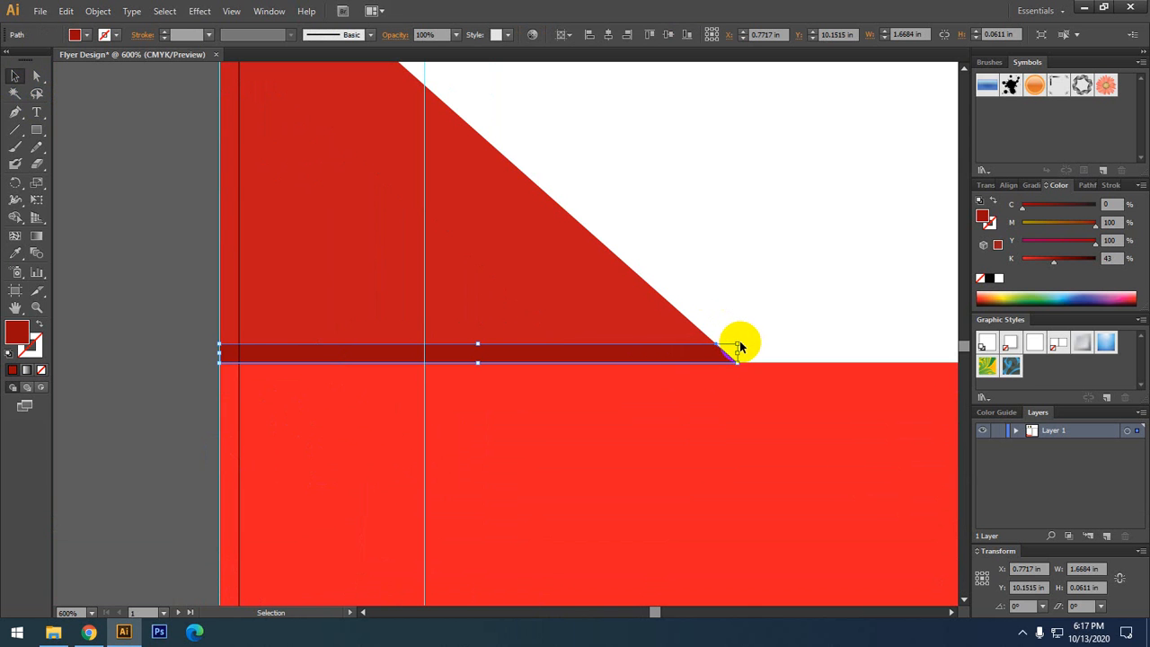
left_click(188, 380)
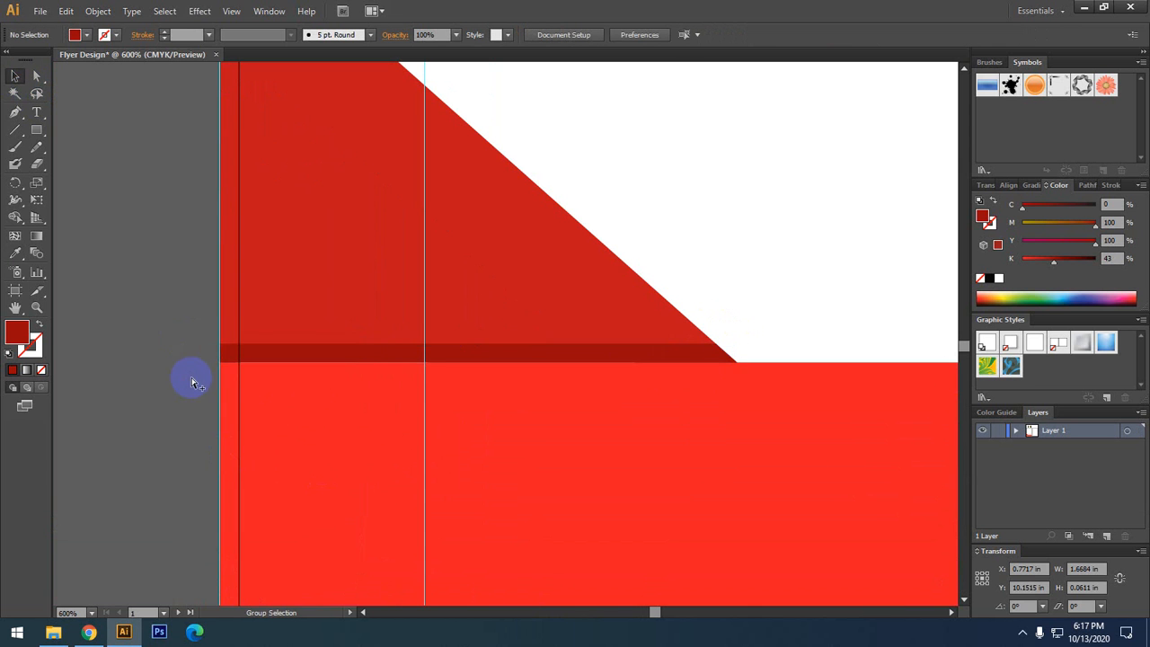
scroll(188, 380, "down", 3)
left_click_drag(419, 349, 346, 369)
scroll(351, 377, "down", 2)
left_click_drag(421, 330, 394, 391)
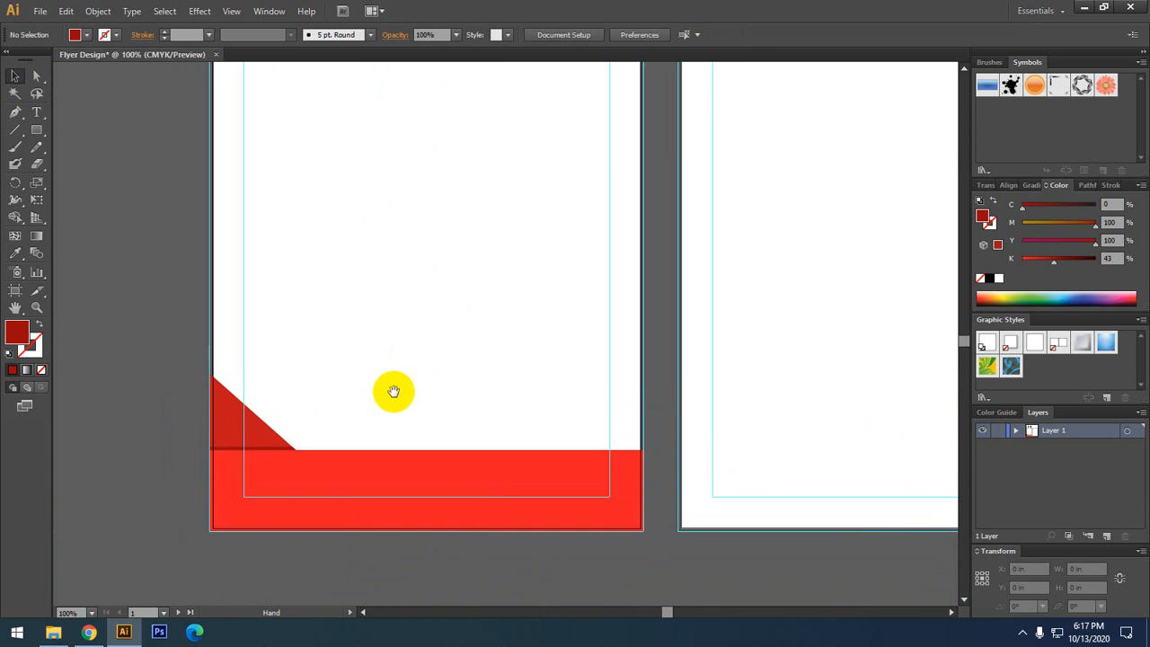
- Start a Pen path on the first artboard's left bleed edge at about Y 4.15 in and curve it to the right bleed edge at about Y 0.72 in
left_click_drag(467, 315, 470, 373)
scroll(470, 373, "up", 3)
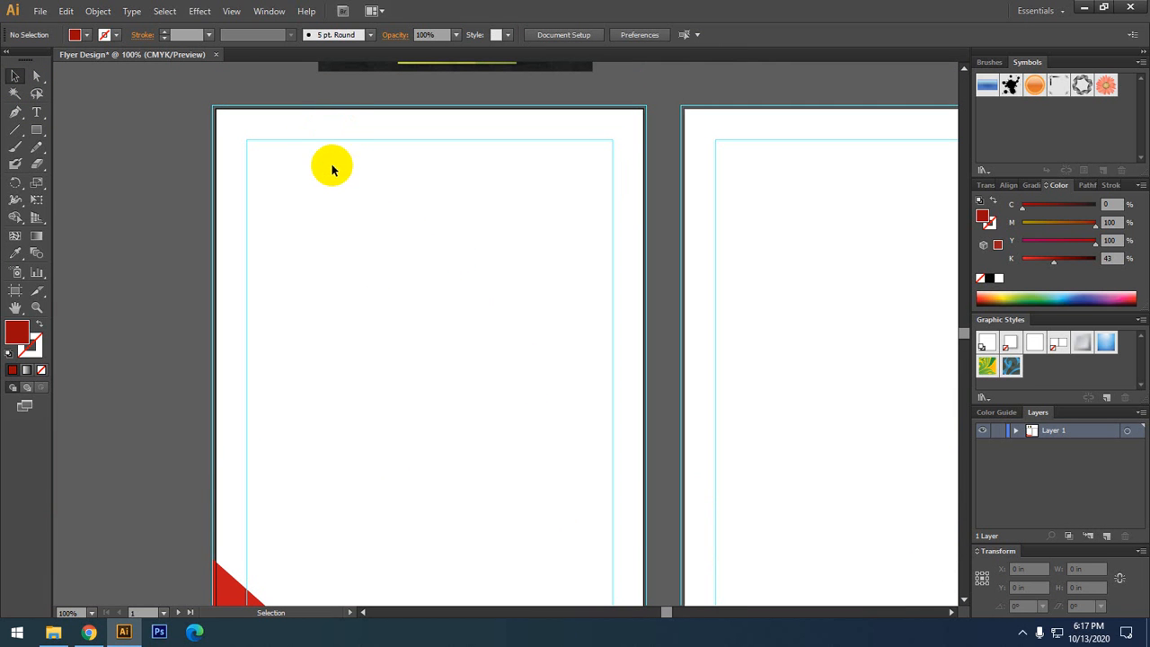
left_click(15, 112)
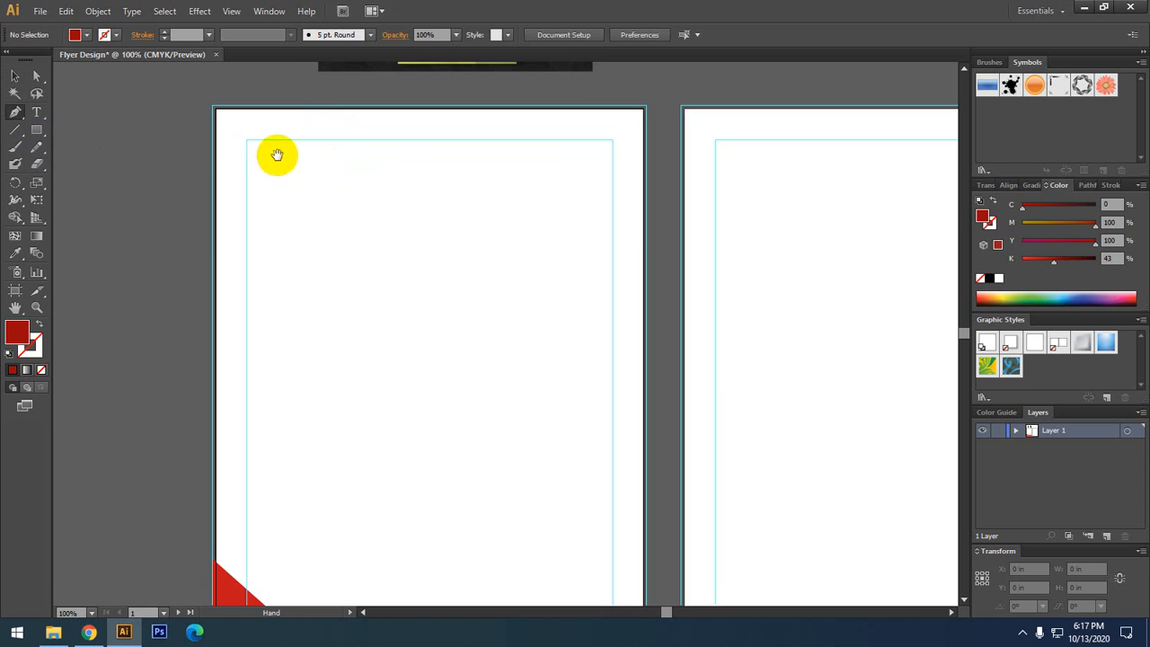
left_click_drag(276, 154, 218, 247)
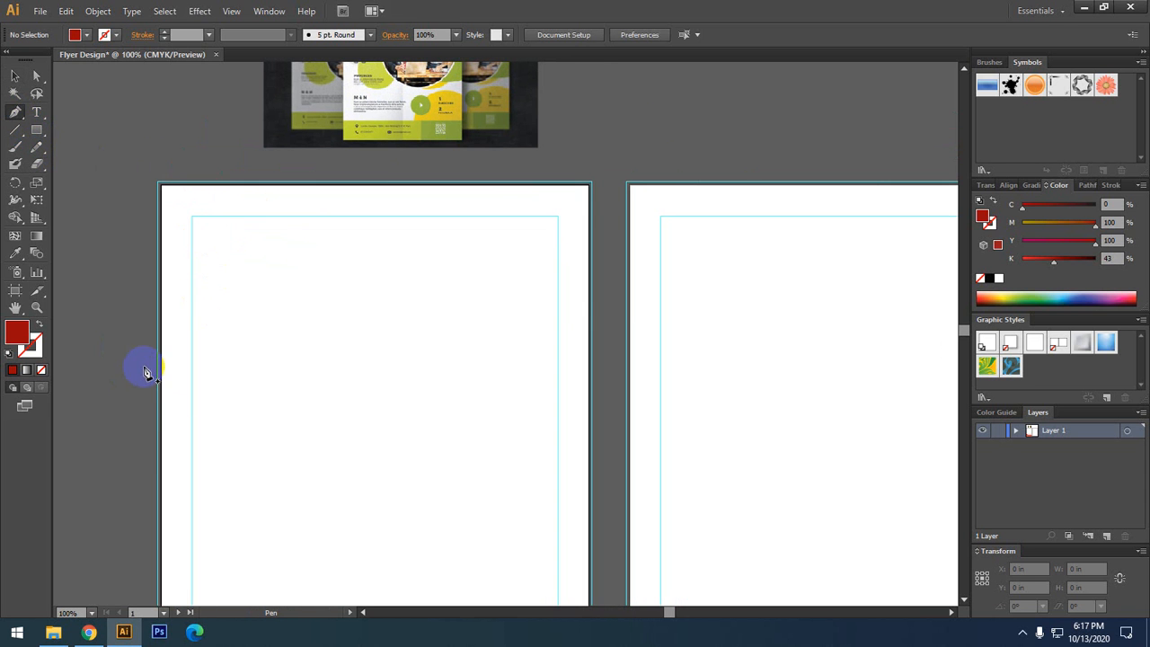
left_click(159, 403)
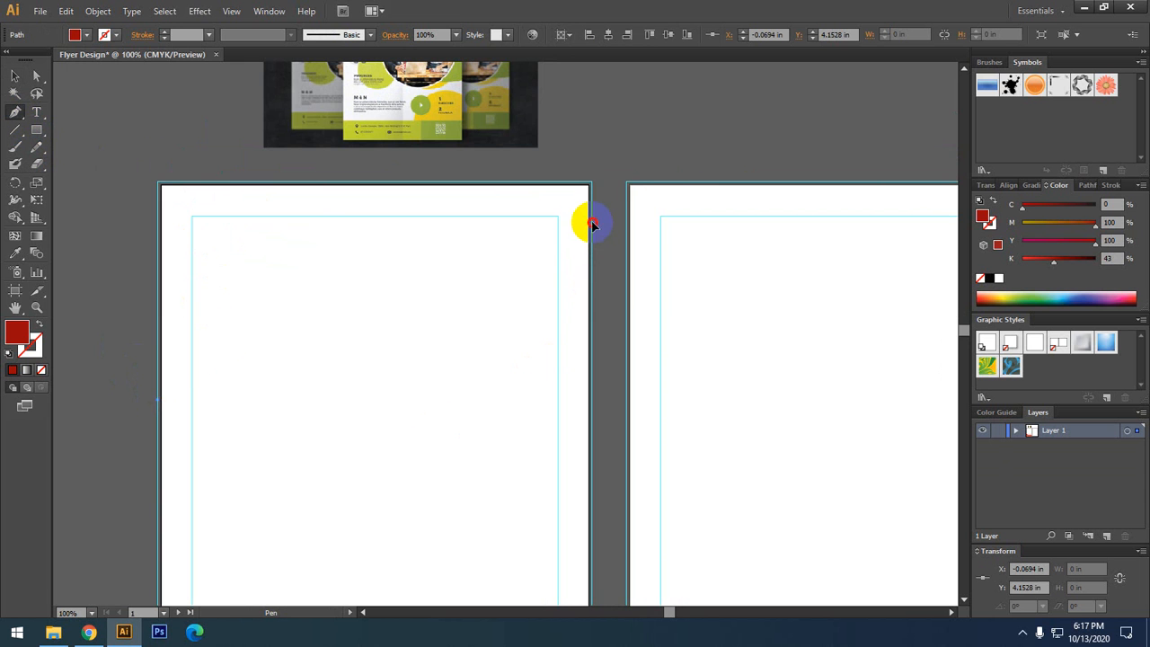
left_click_drag(591, 224, 705, 125)
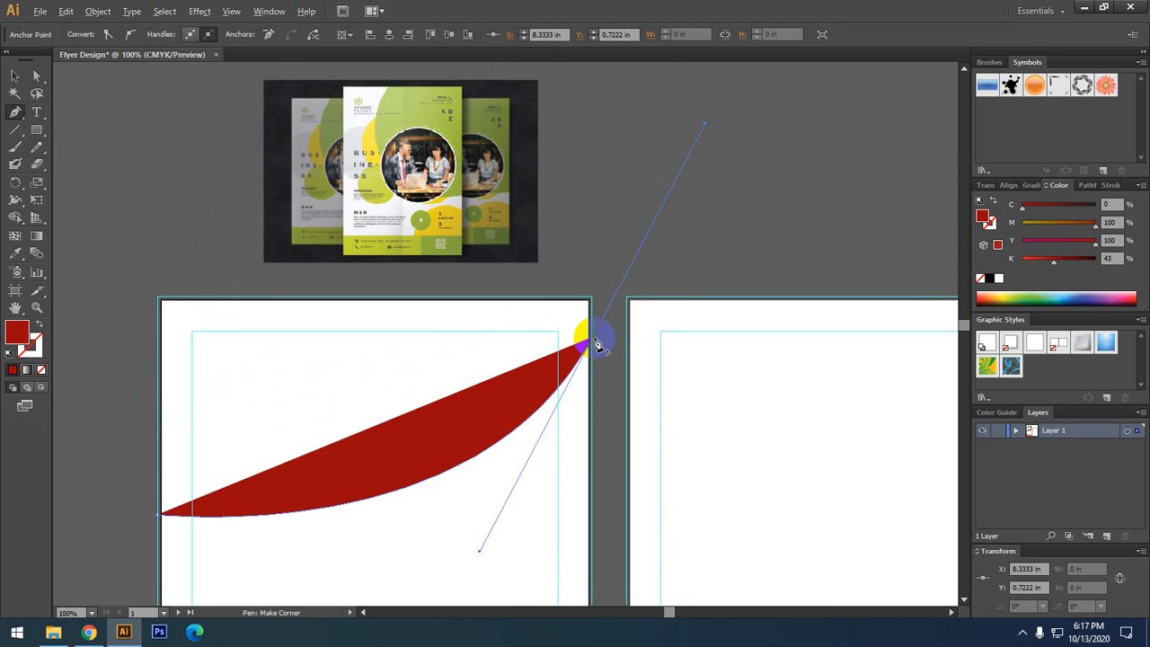
- Remove the outgoing direction handle from the curve's end anchor on the right bleed edge
key("space")
left_click_drag(608, 377, 611, 206)
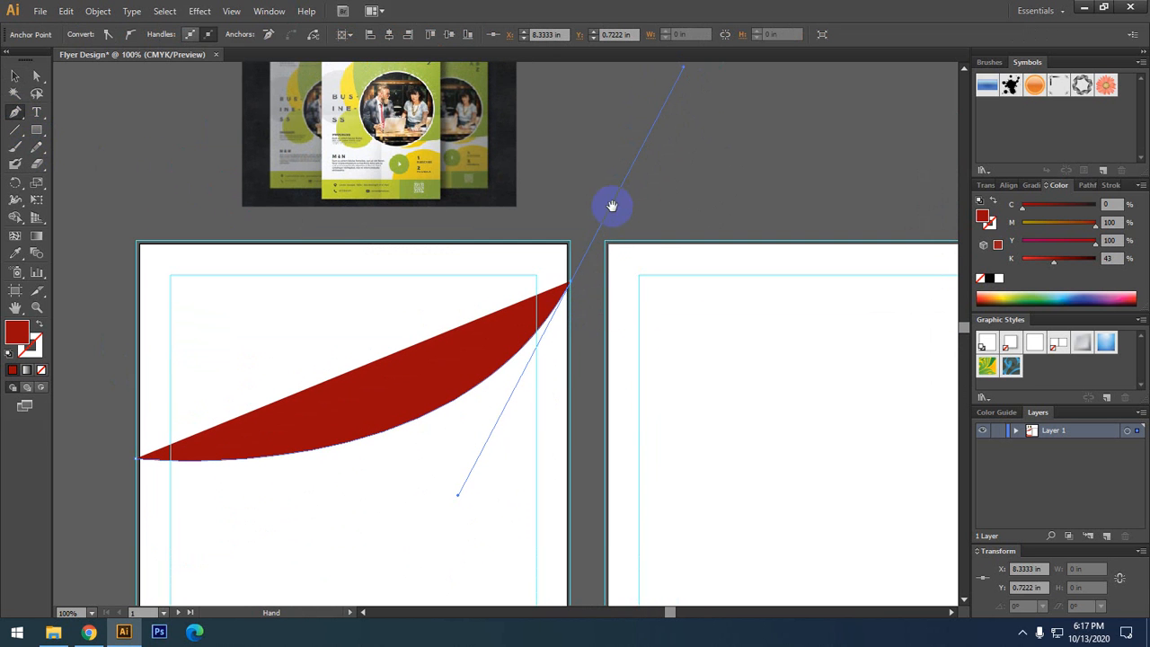
left_click(572, 288)
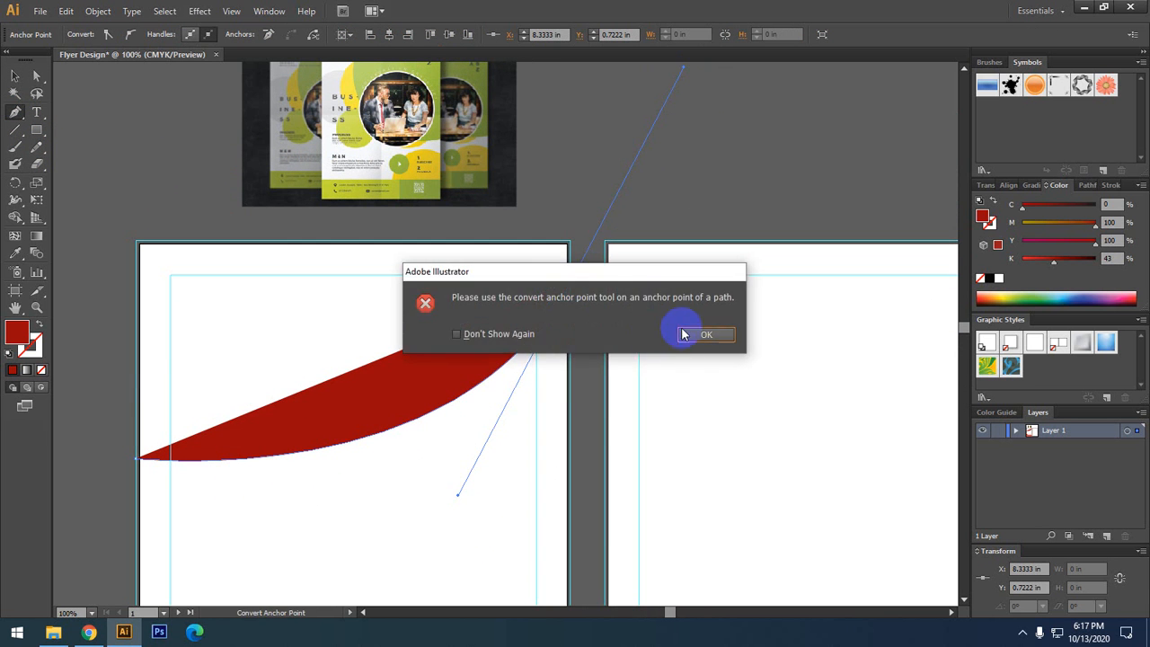
left_click(689, 327)
key("space")
left_click_drag(670, 136, 656, 189)
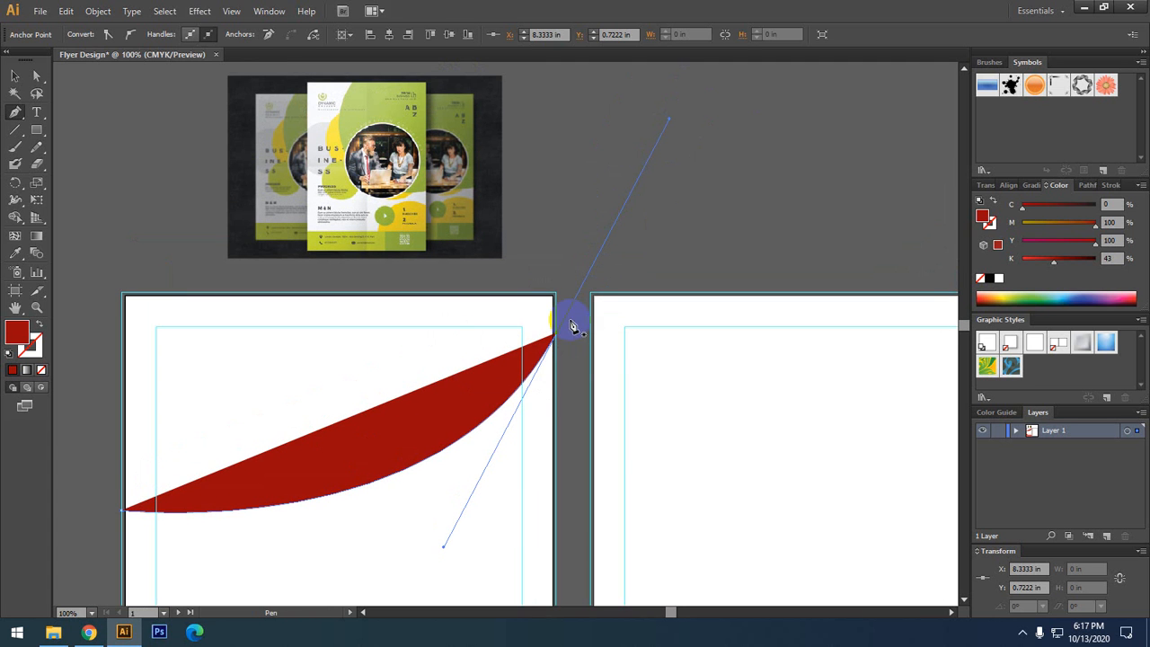
key("alt")
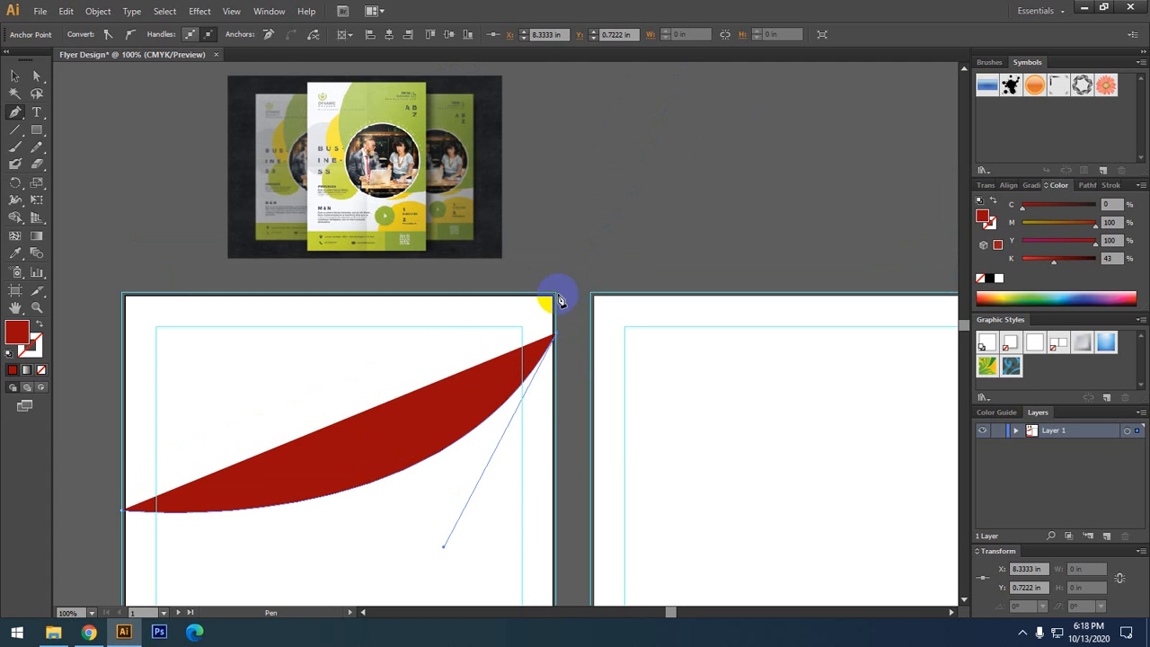
- Close the path through the upper bleed corners as a curved header about 8.40 by 4.26 in, and deselect it
left_click(555, 298)
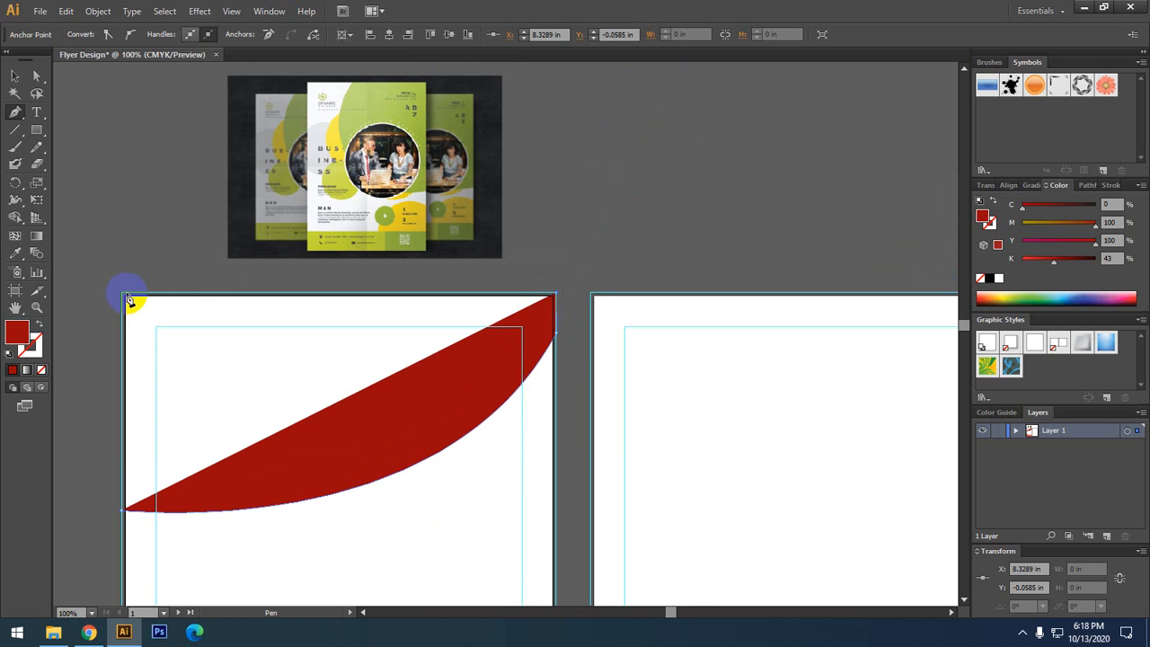
left_click(121, 294)
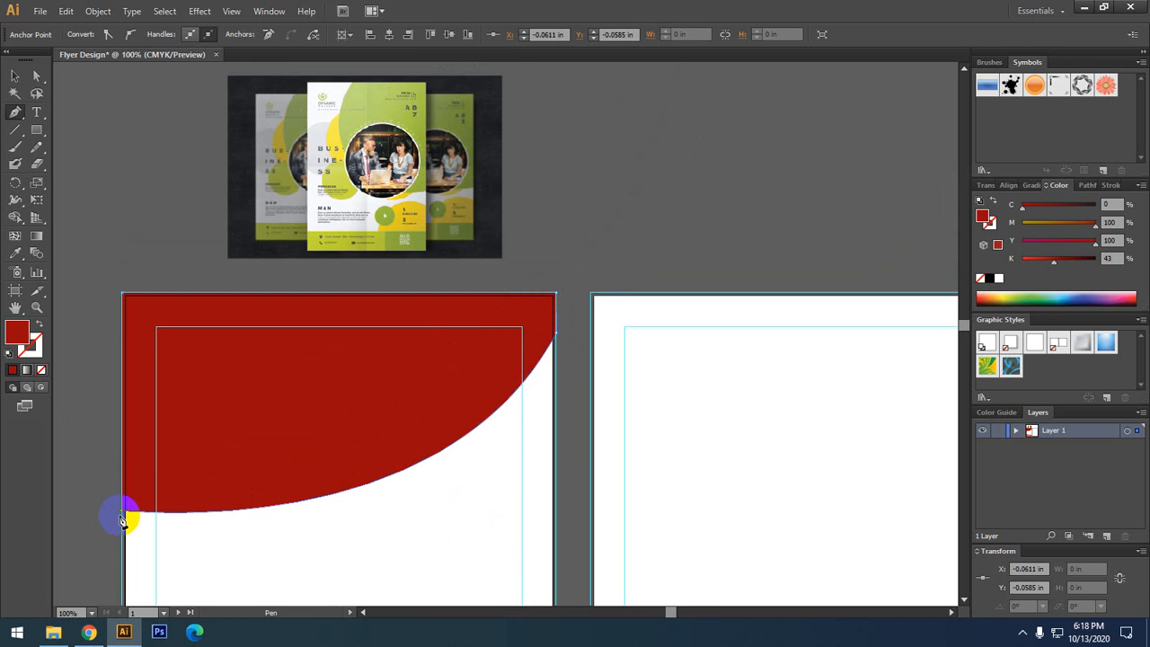
left_click(124, 513)
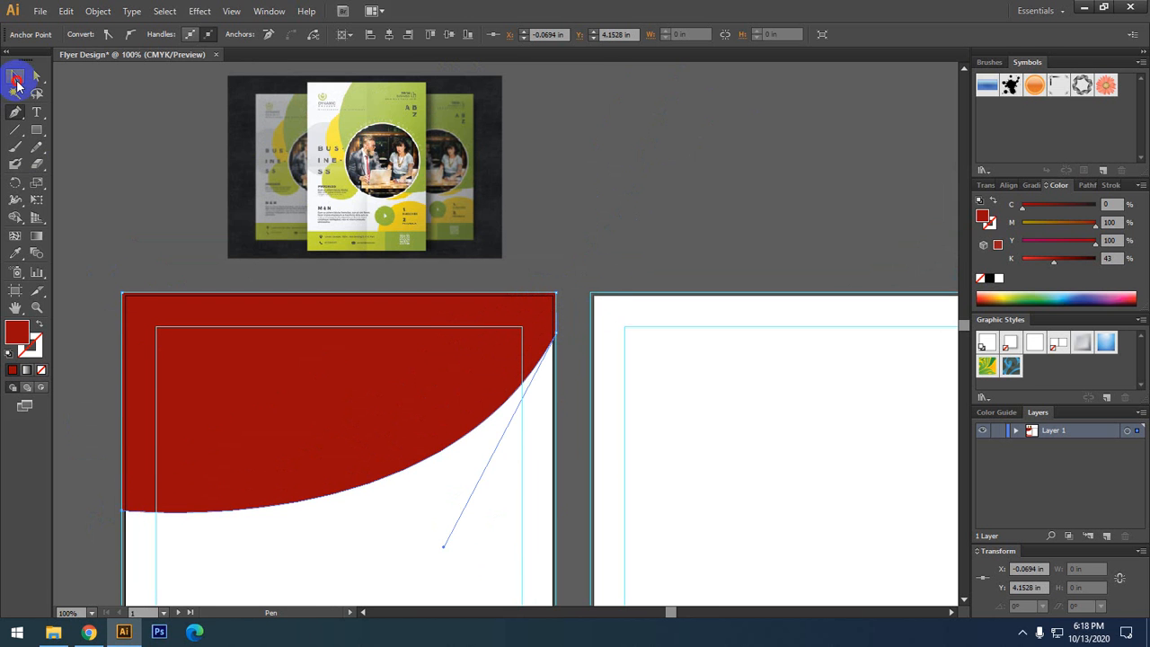
left_click(16, 82)
left_click(149, 257)
left_click_drag(273, 365, 320, 308)
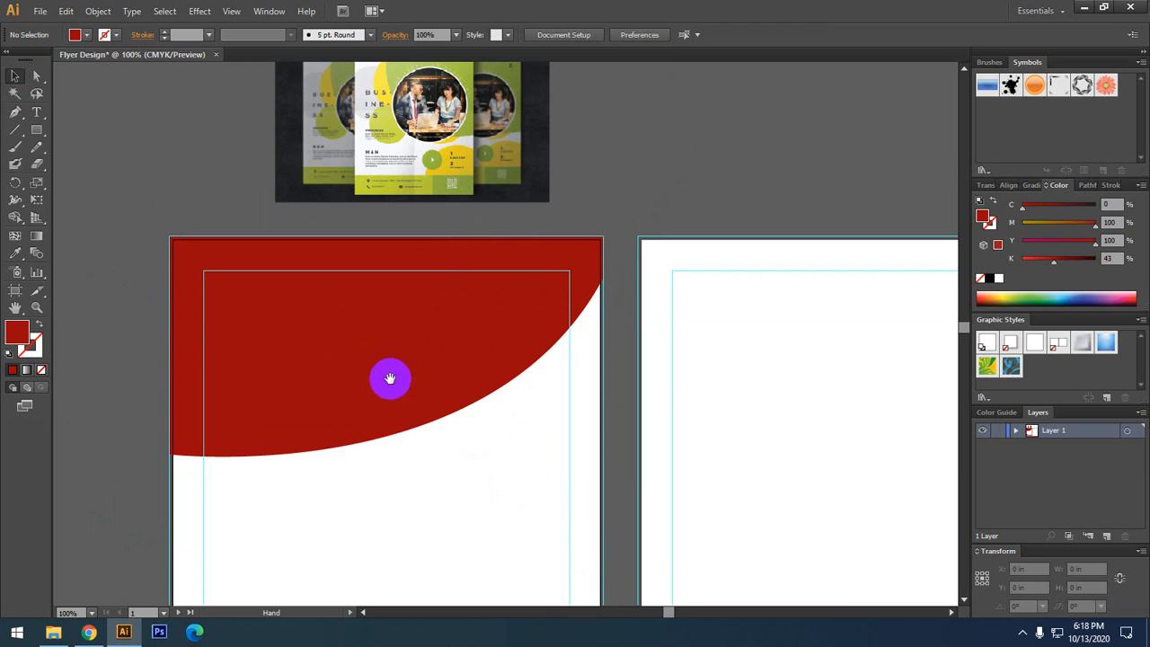
left_click_drag(389, 378, 443, 383)
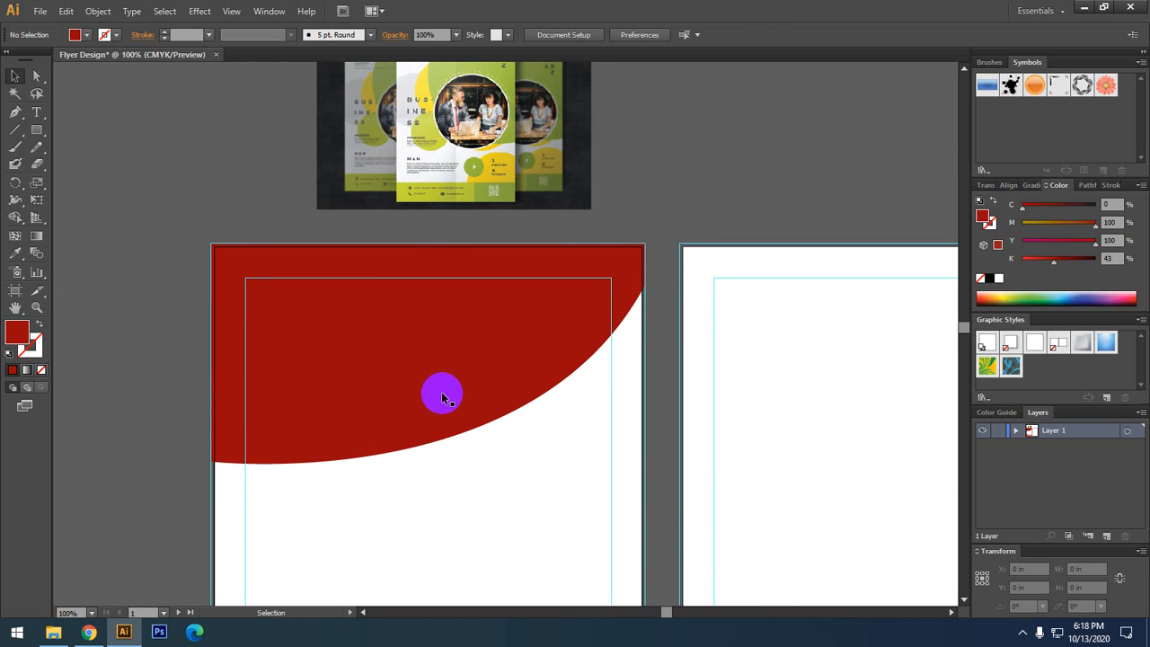
- Recolor the curved header shape with the bright red sampled from the bottom rectangle, and deselect it
left_click(443, 396)
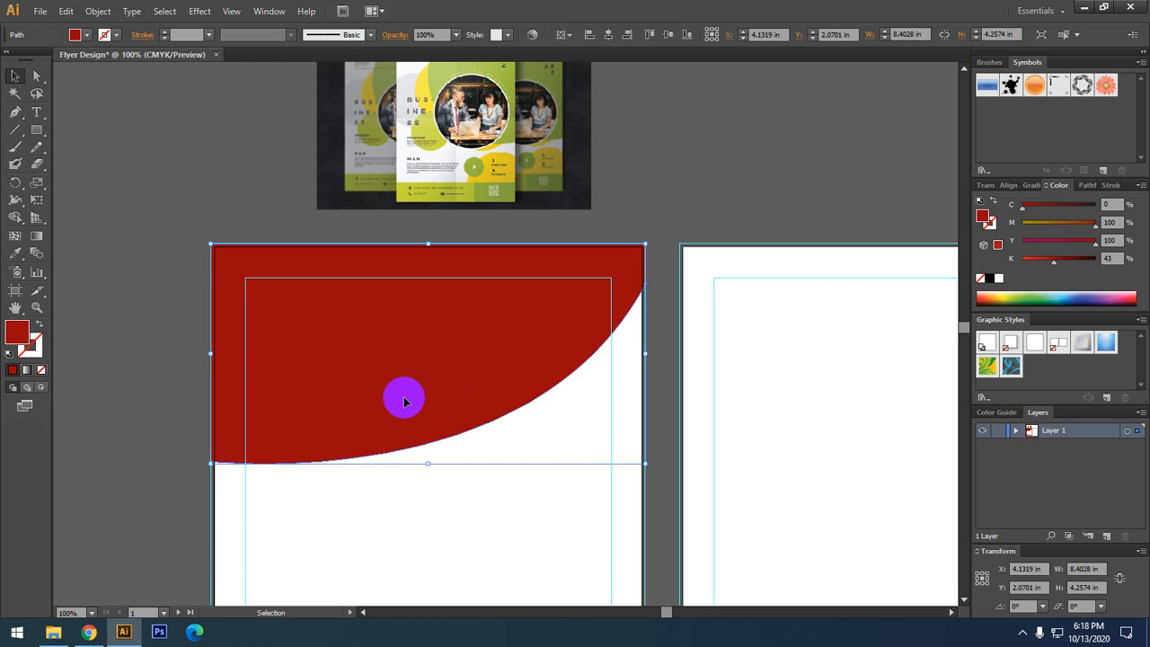
left_click_drag(410, 403, 491, 411)
scroll(422, 444, "up", 1)
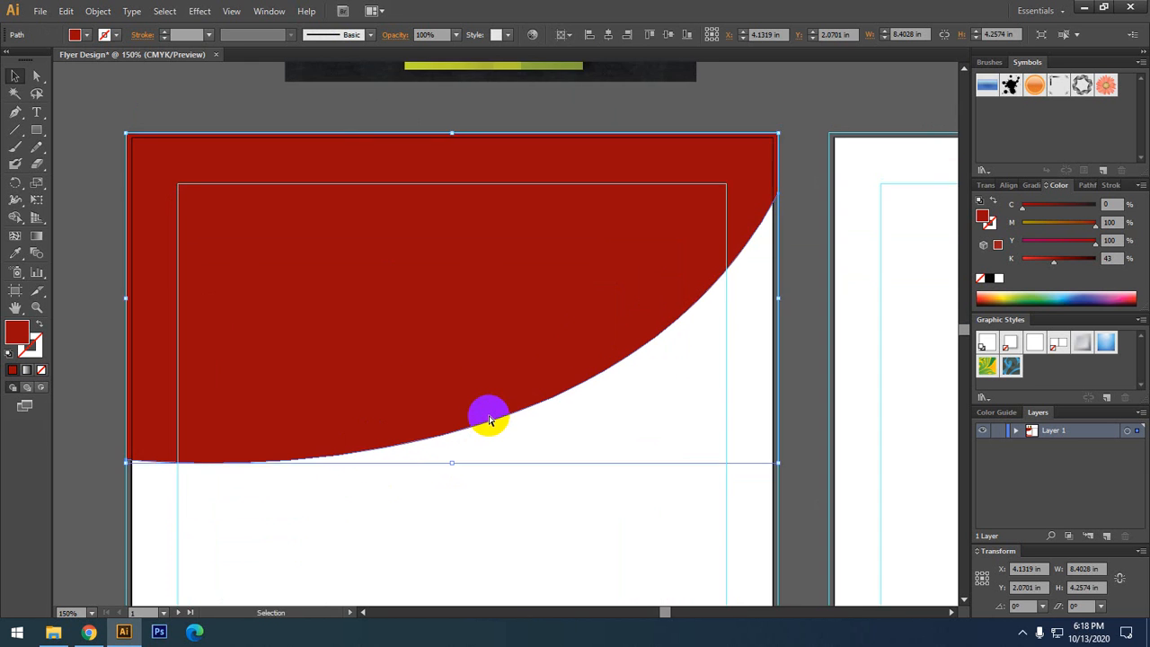
scroll(488, 415, "down", 2)
left_click_drag(465, 511, 477, 330)
left_click(15, 253)
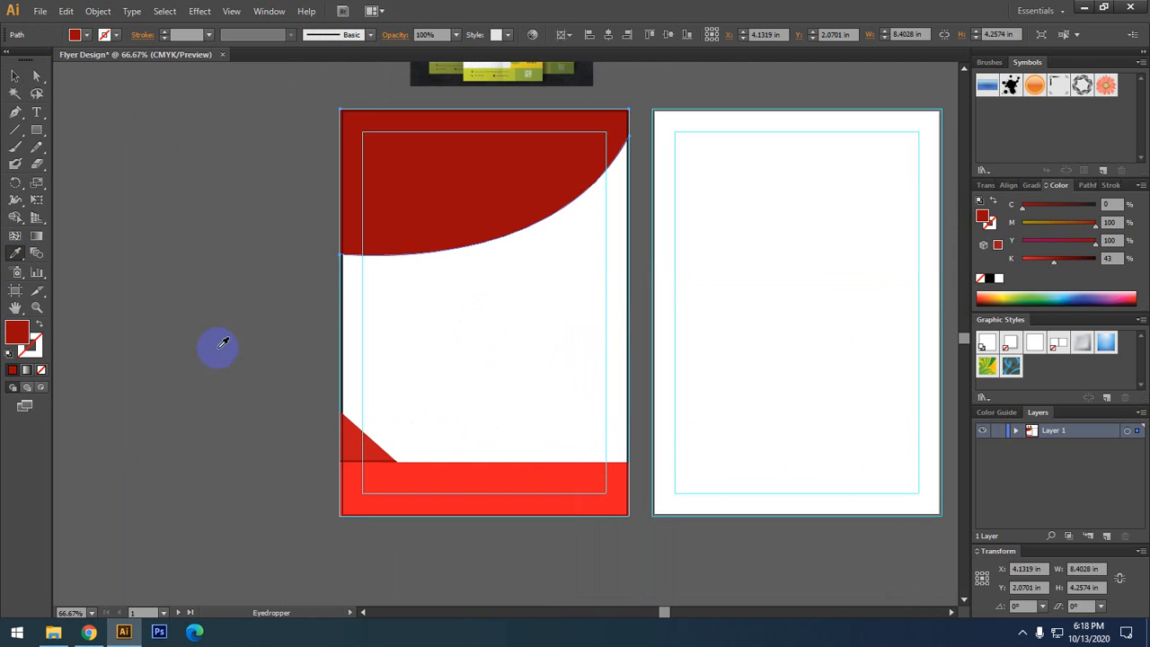
left_click(464, 472)
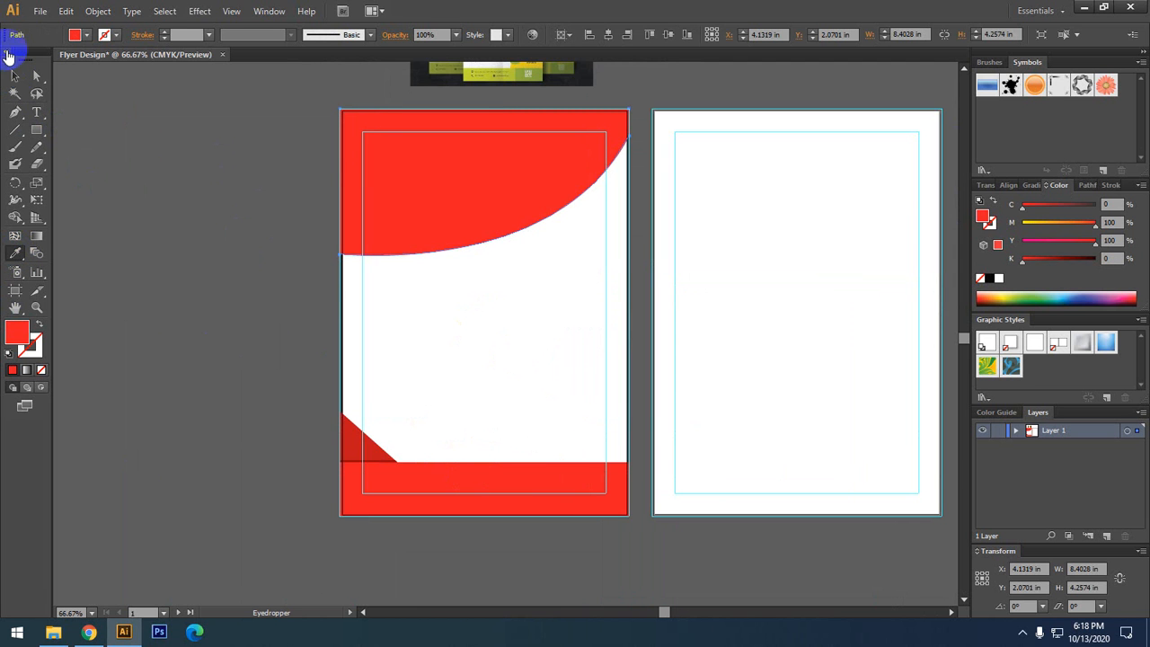
left_click(17, 76)
left_click(232, 192)
left_click_drag(330, 217, 237, 261)
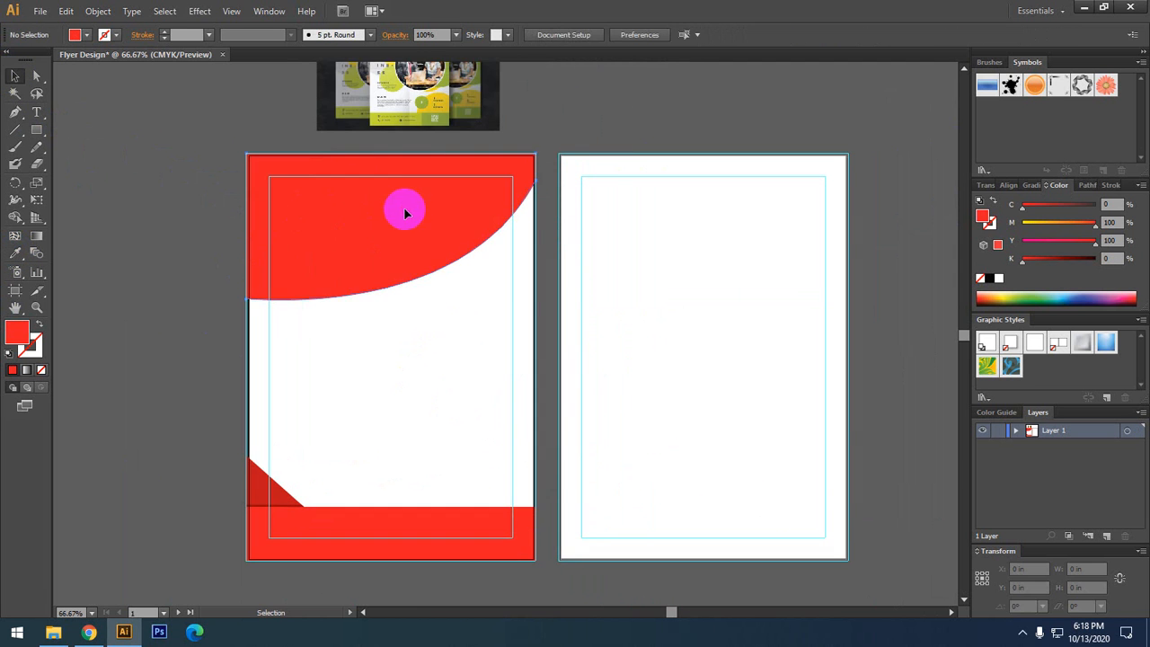
- Duplicate the curved header shape directly behind itself and nudge the copy down 0.125 in
left_click(358, 211)
scroll(358, 211, "up", 1)
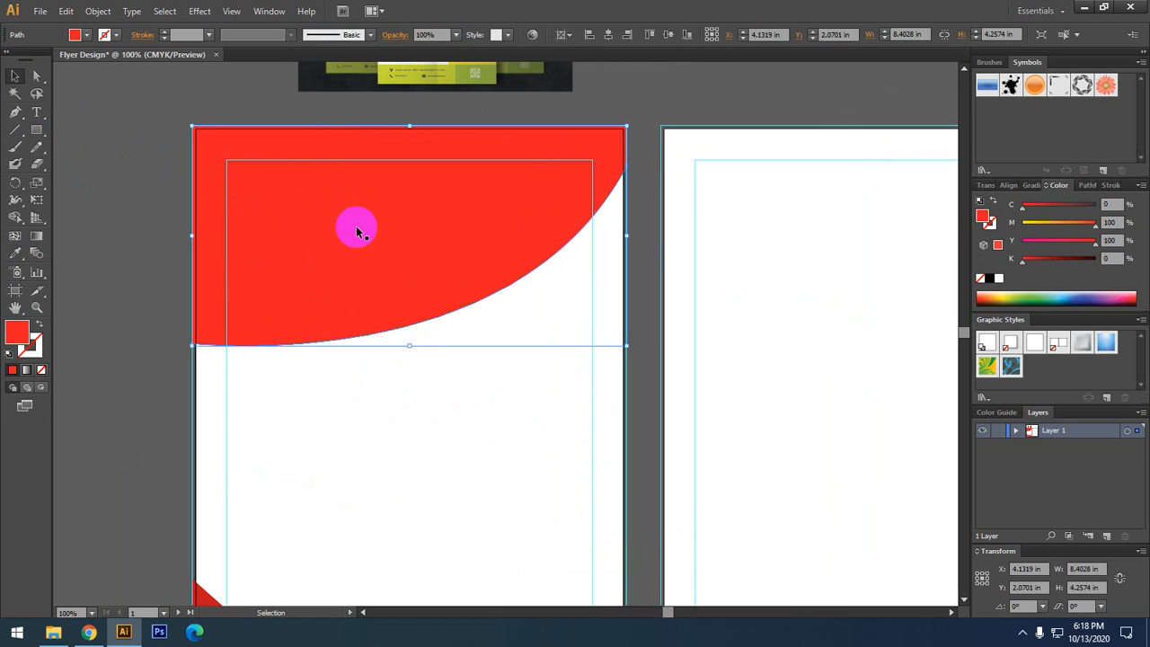
scroll(356, 236, "up", 1)
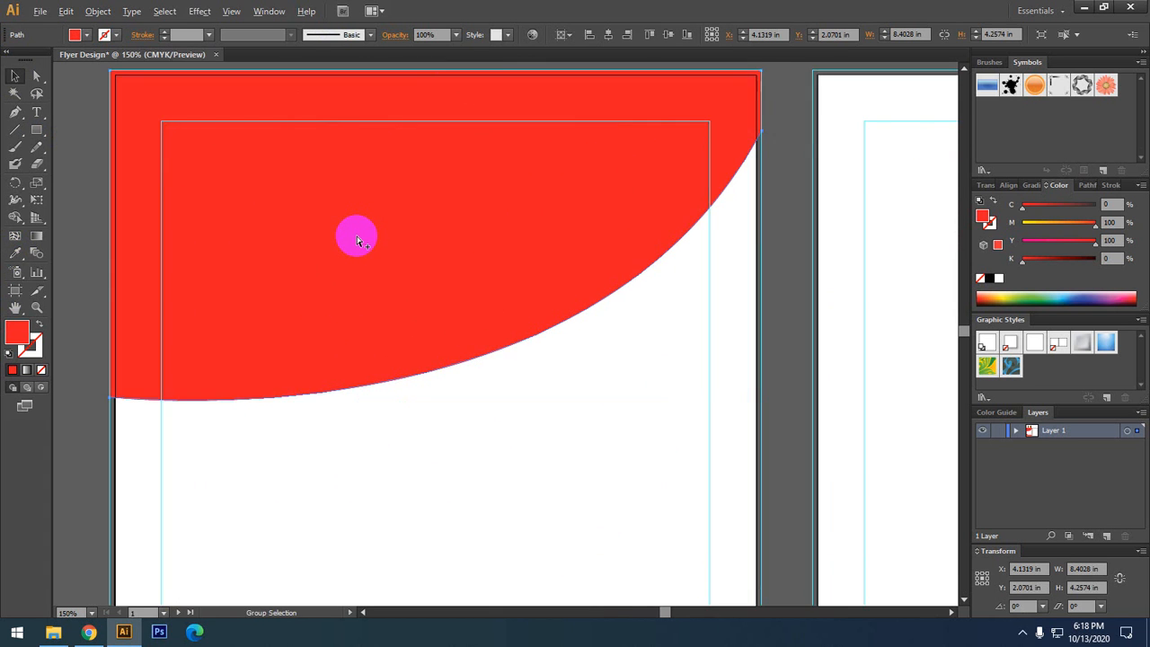
scroll(357, 237, "down", 1)
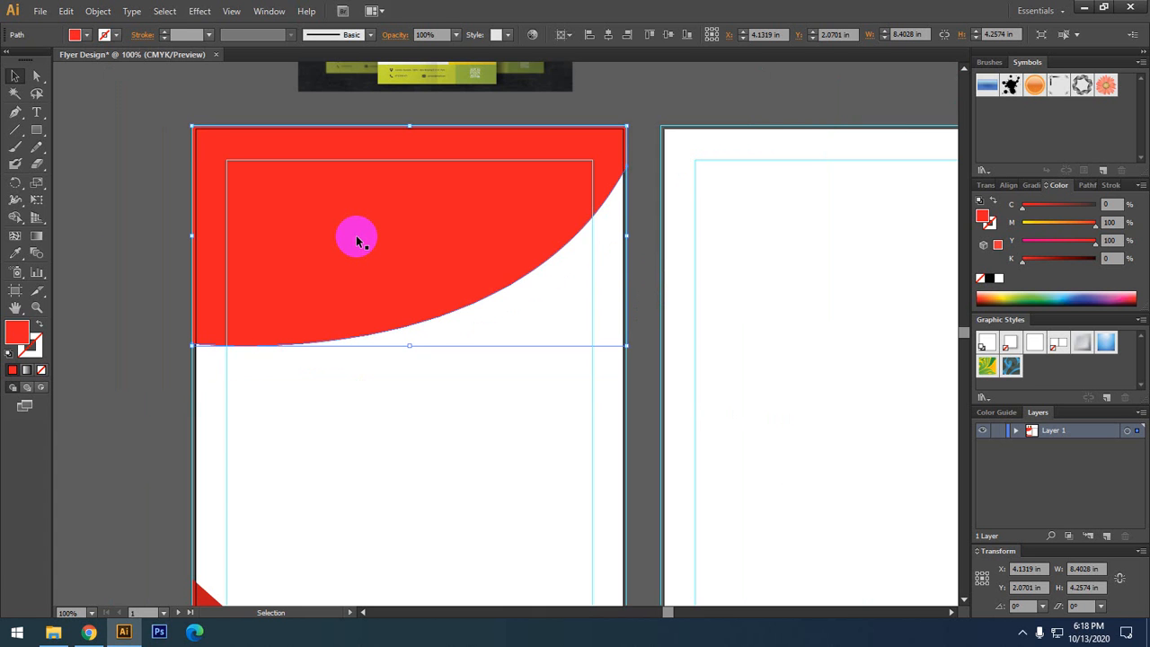
key("Down")
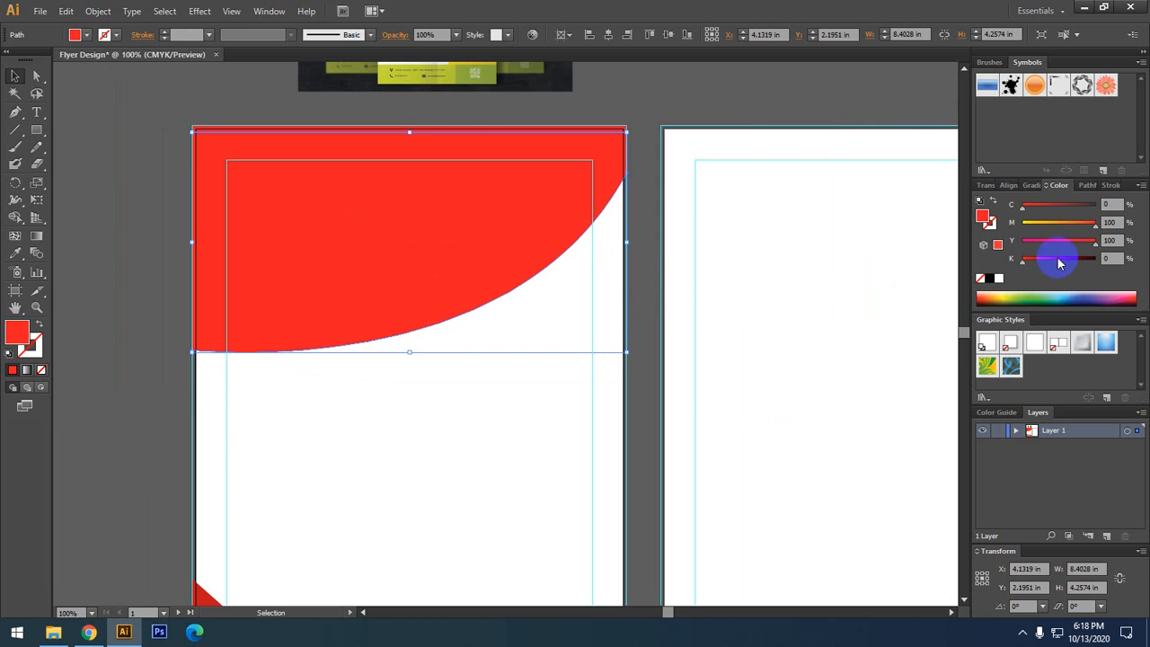
- Darken the header copy's fill to C 0, M 100, Y 100, K 29, and nudge it down to Y 2.3201 in
left_click_drag(1022, 258, 1041, 259)
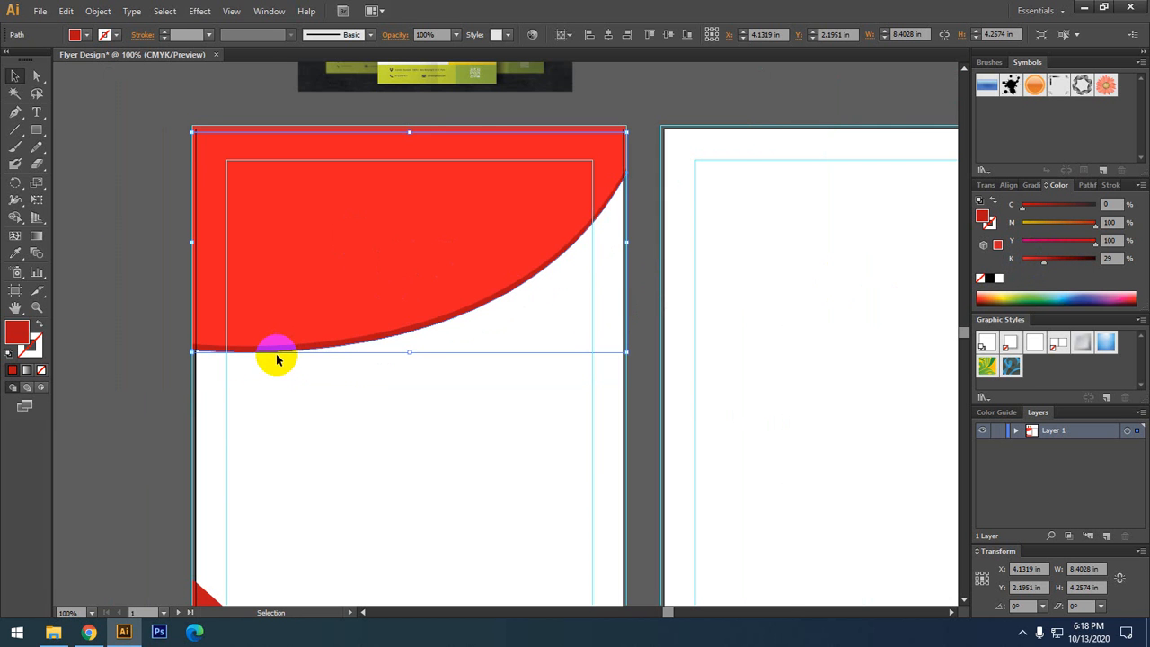
scroll(275, 359, "up", 2)
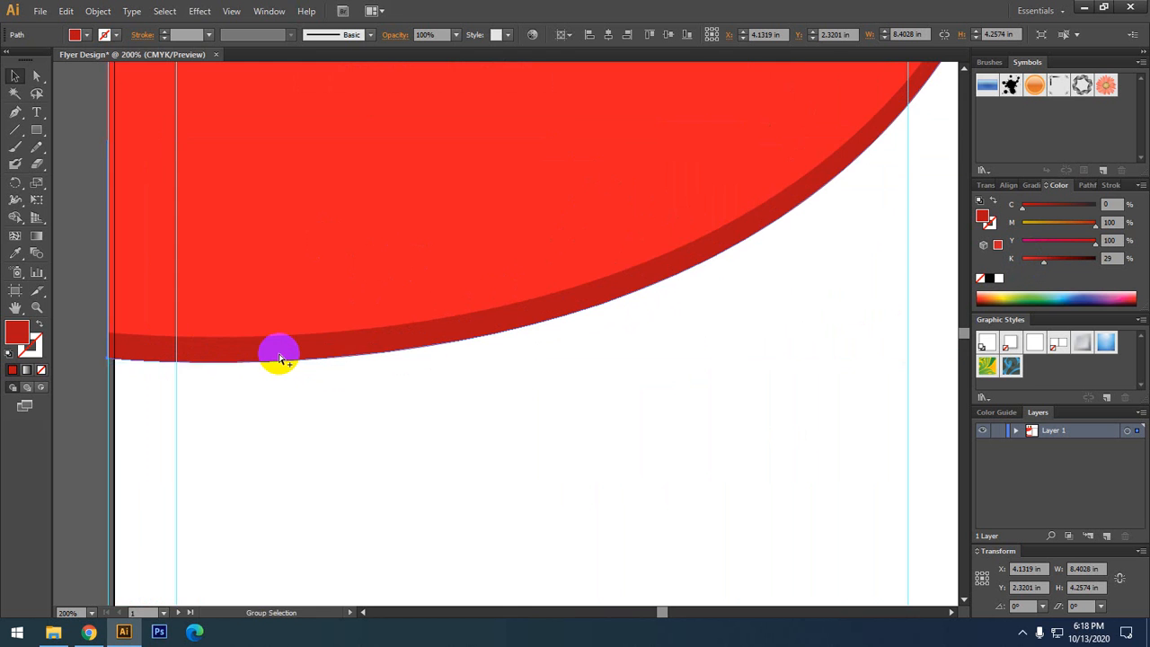
- Examine up close how the dark band below the header curve meets the artboard's right bleed edge
scroll(281, 355, "down", 3)
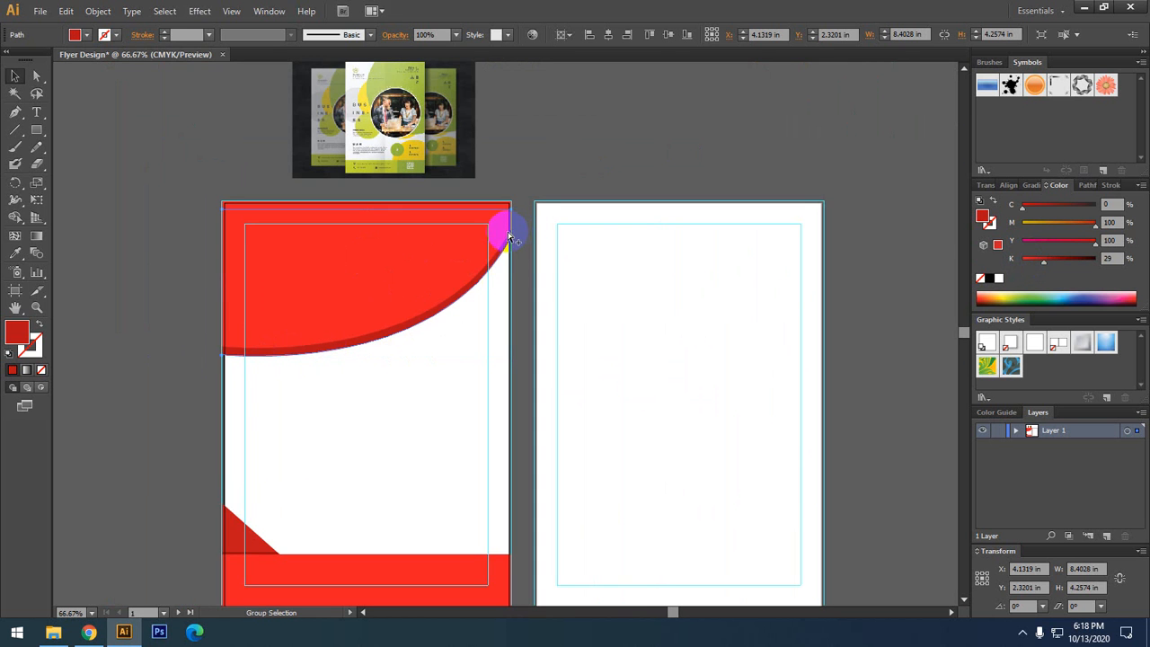
scroll(513, 235, "up", 2)
scroll(513, 235, "down", 2)
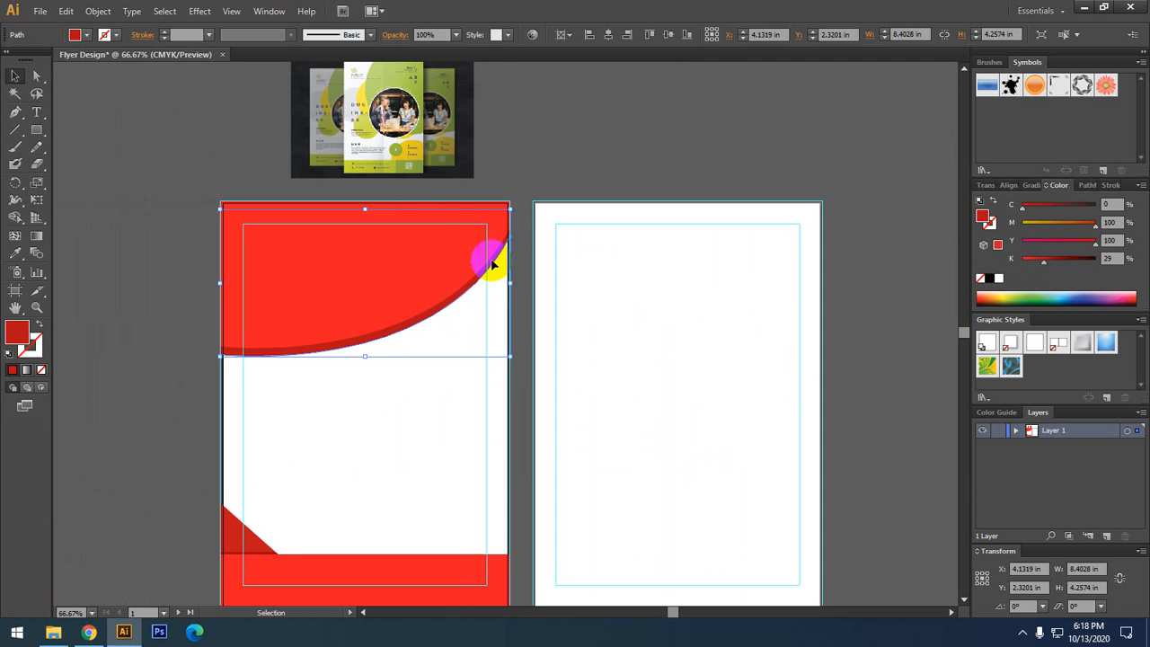
scroll(510, 252, "up", 4)
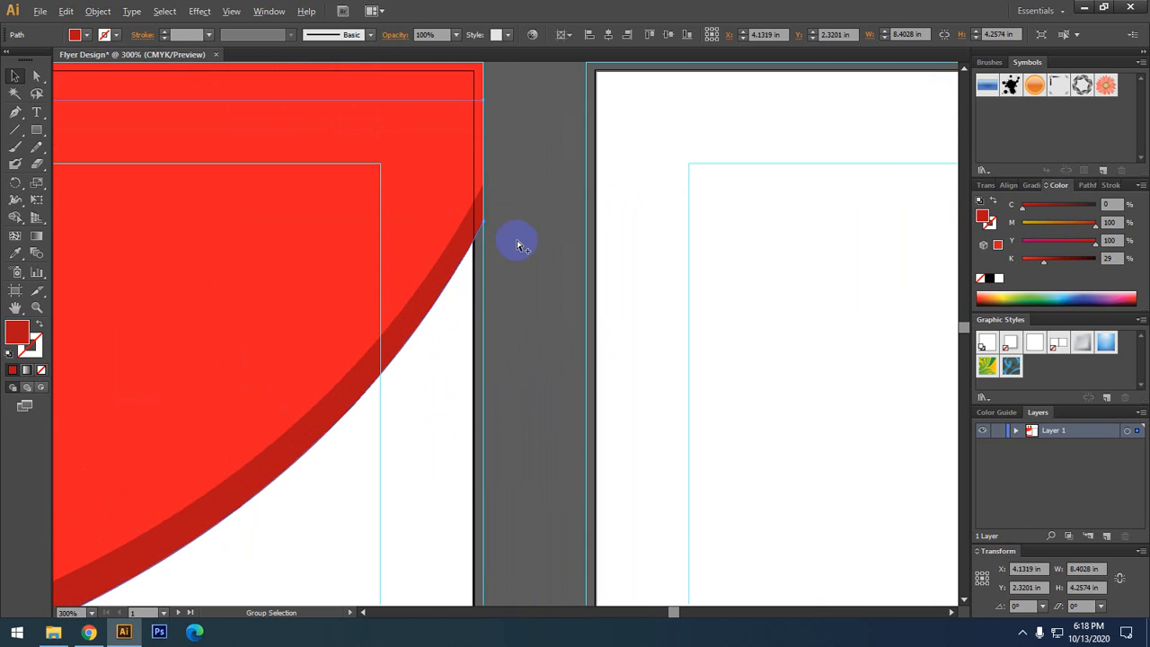
scroll(511, 206, "up", 1)
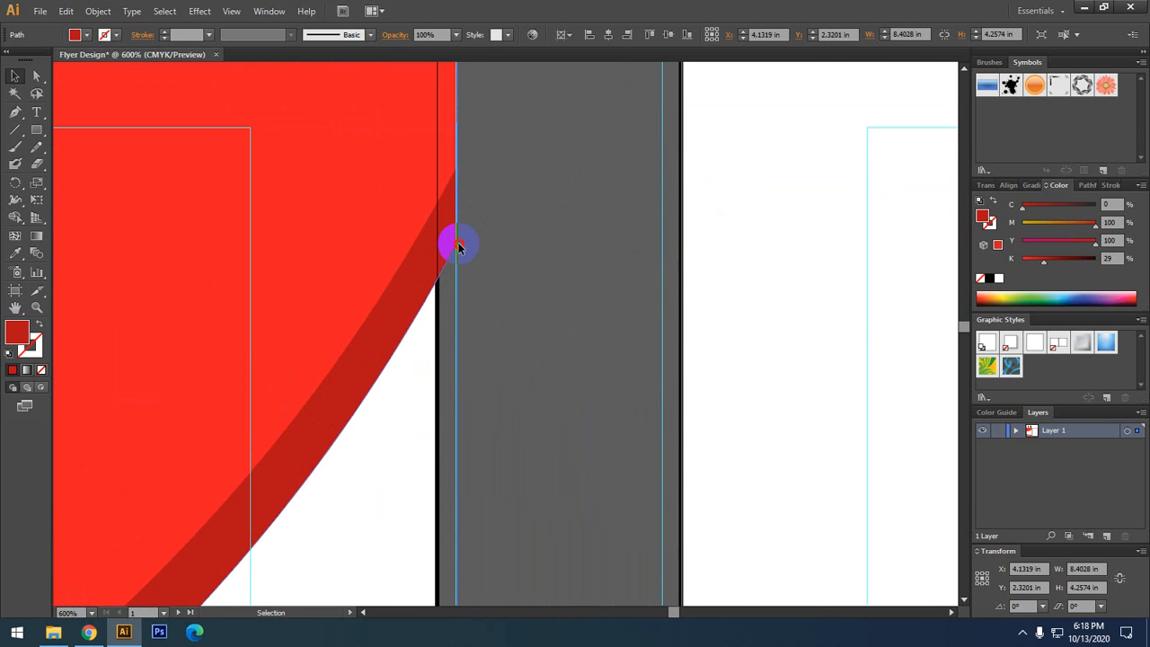
scroll(456, 244, "up", 1)
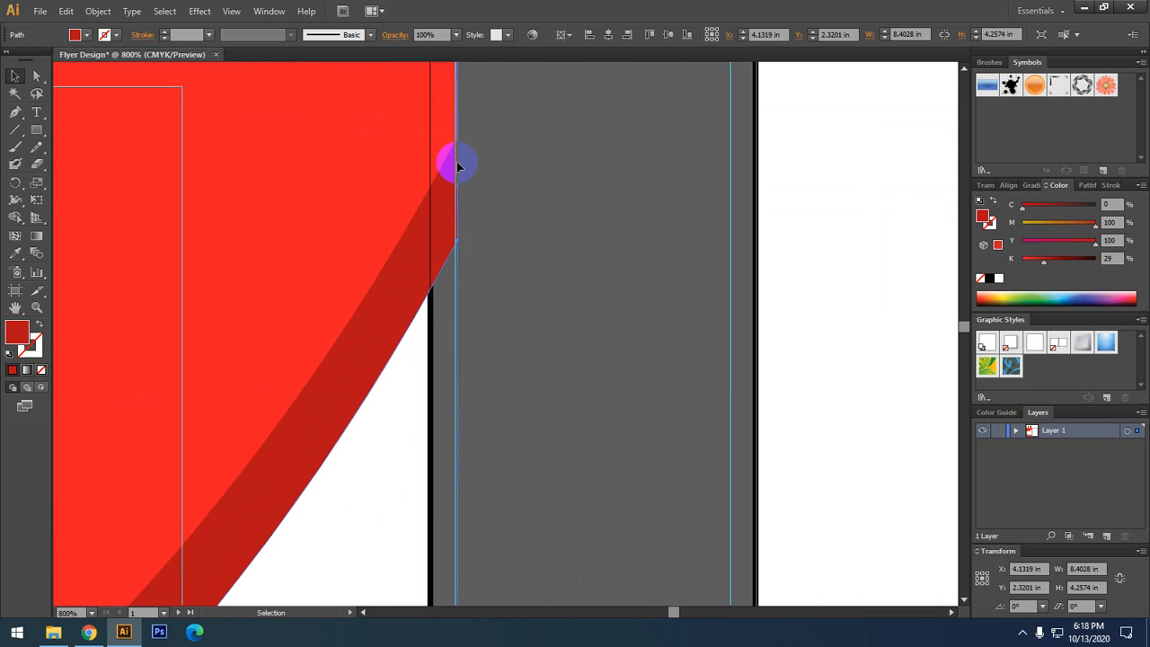
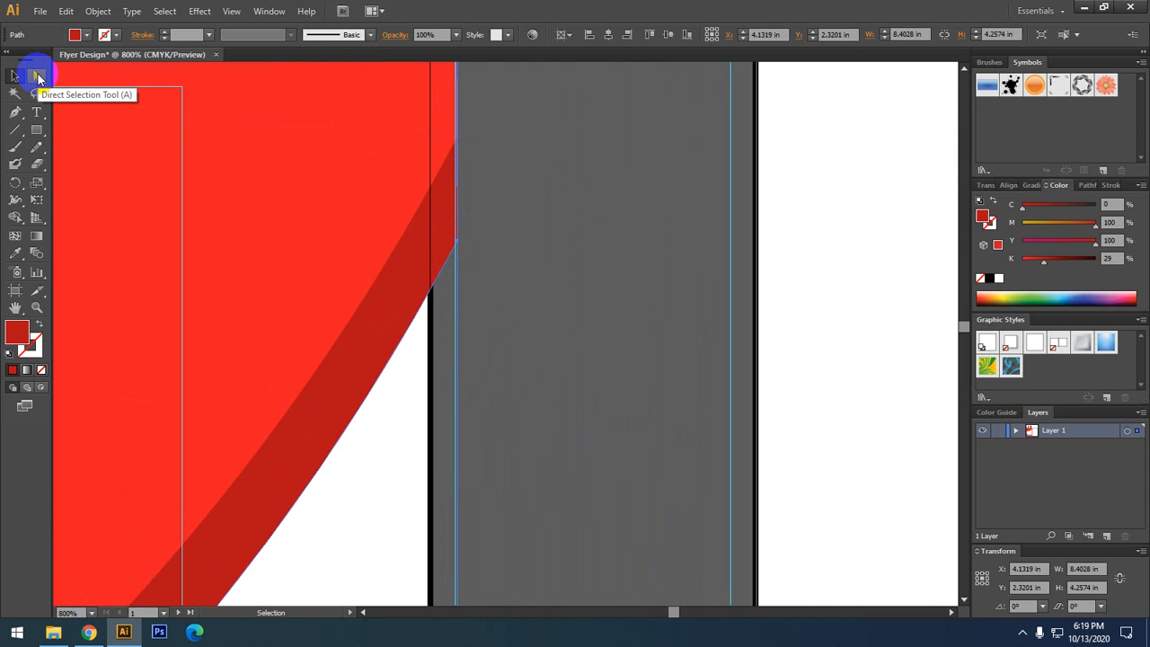
- Raise the dark header copy's lower-right anchor point along the bleed edge to Y 0.728 in so the band tapers rightward, and deselect it
left_click(37, 78)
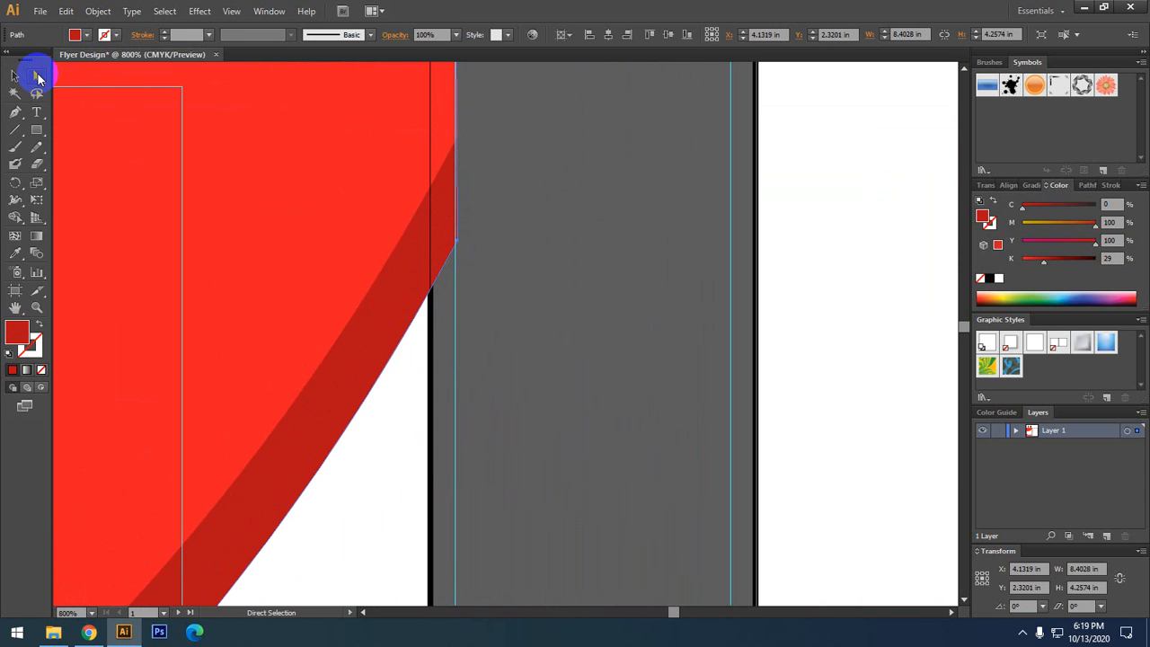
scroll(465, 229, "up", 3)
left_click(464, 232)
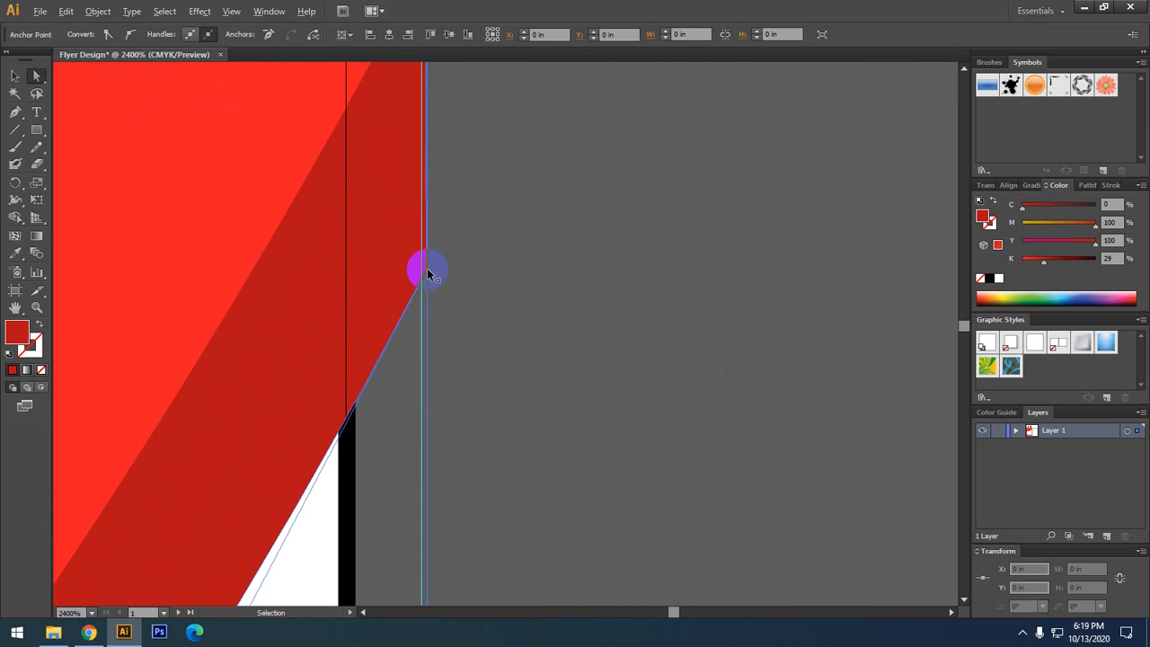
scroll(427, 269, "down", 3)
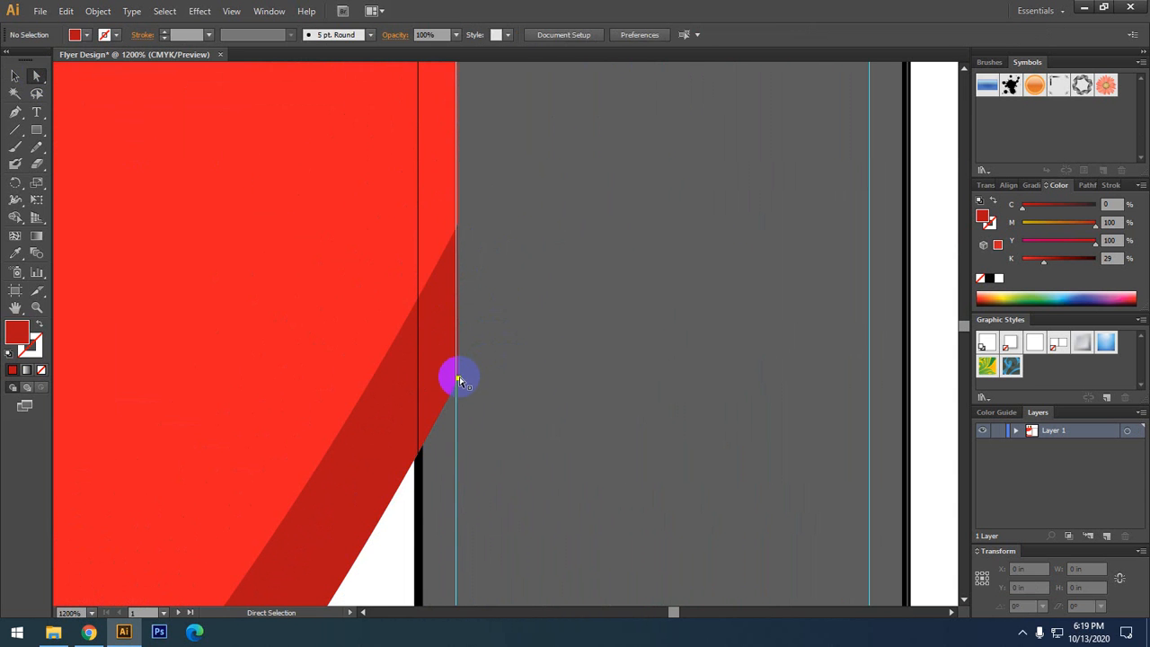
left_click(459, 384)
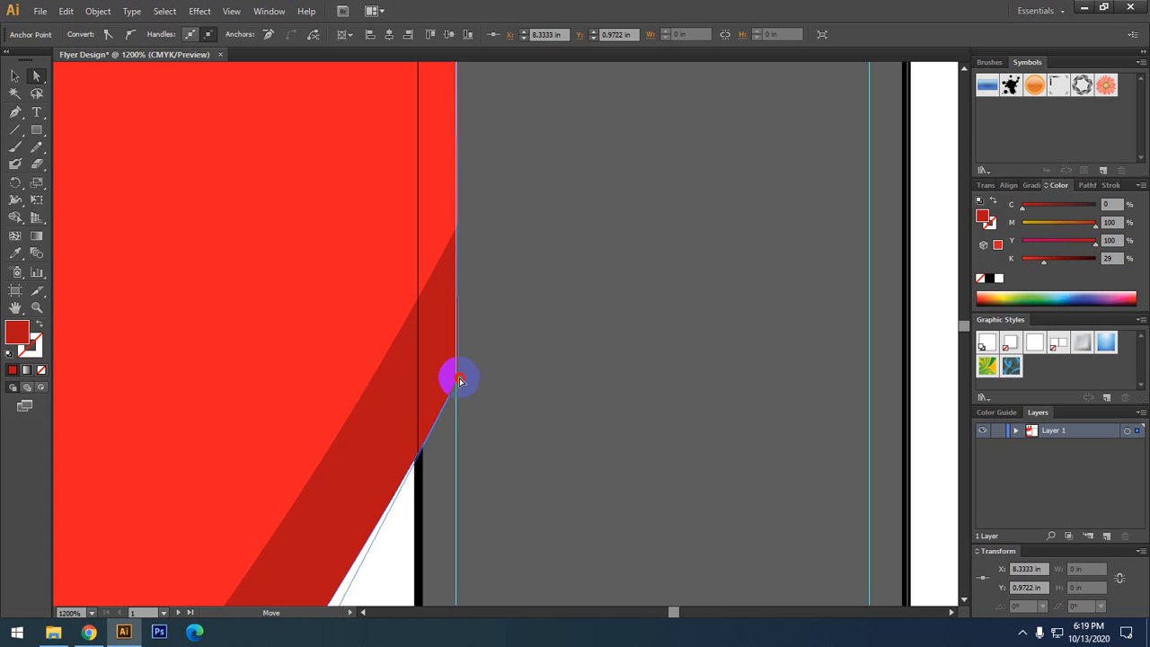
left_click_drag(459, 381, 462, 228)
scroll(501, 300, "down", 5)
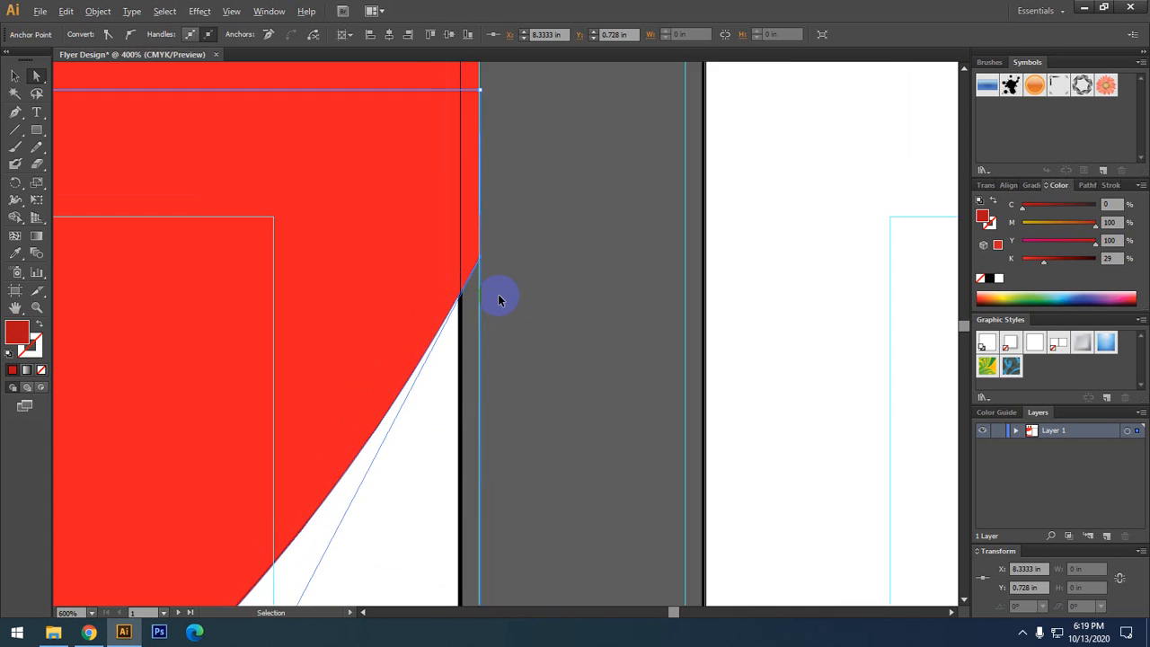
left_click_drag(492, 383, 674, 234)
left_click(660, 280)
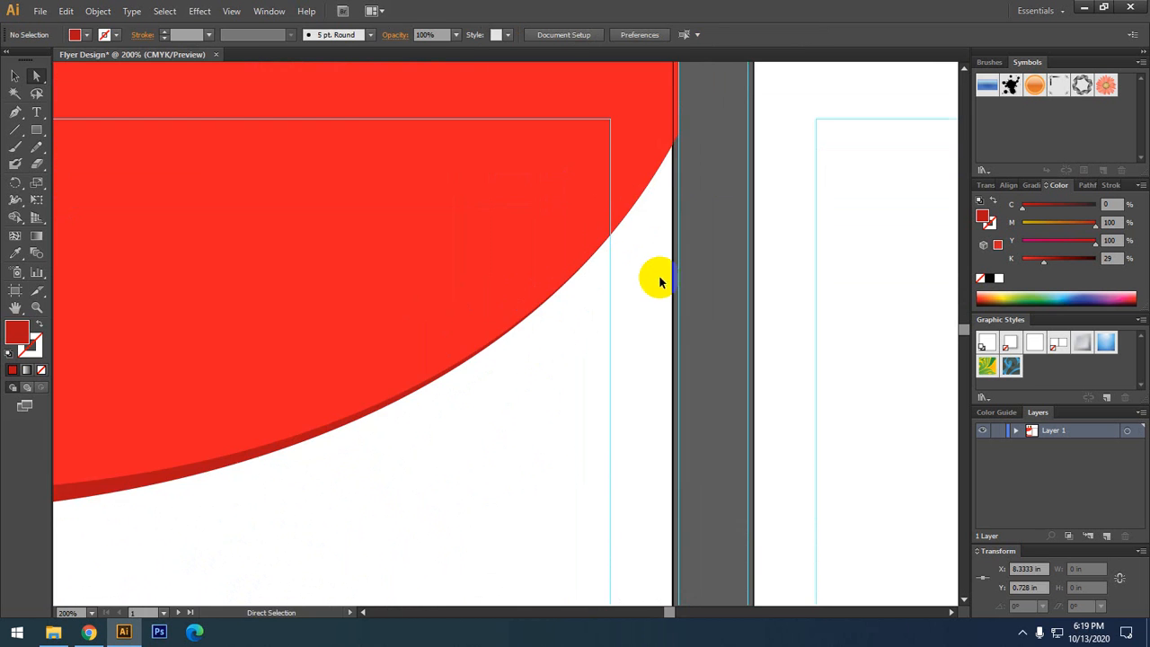
scroll(666, 286, "down", 2)
scroll(488, 403, "up", 1)
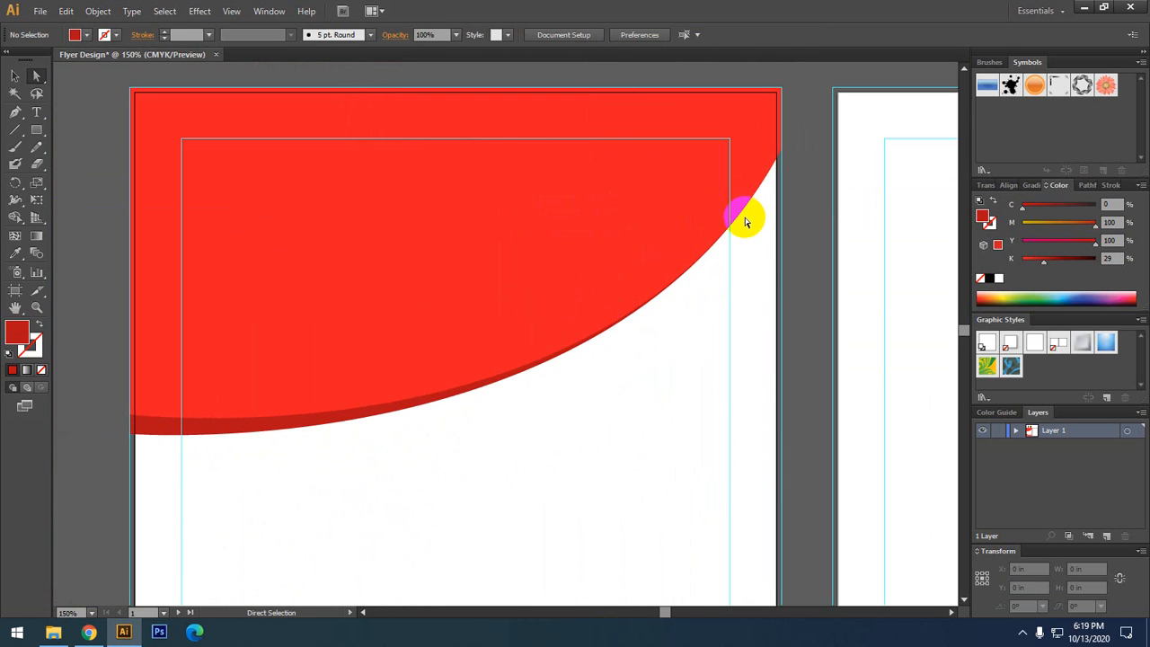
- Undo the last anchor point move on the dark red curved shape
key("ctrl+z")
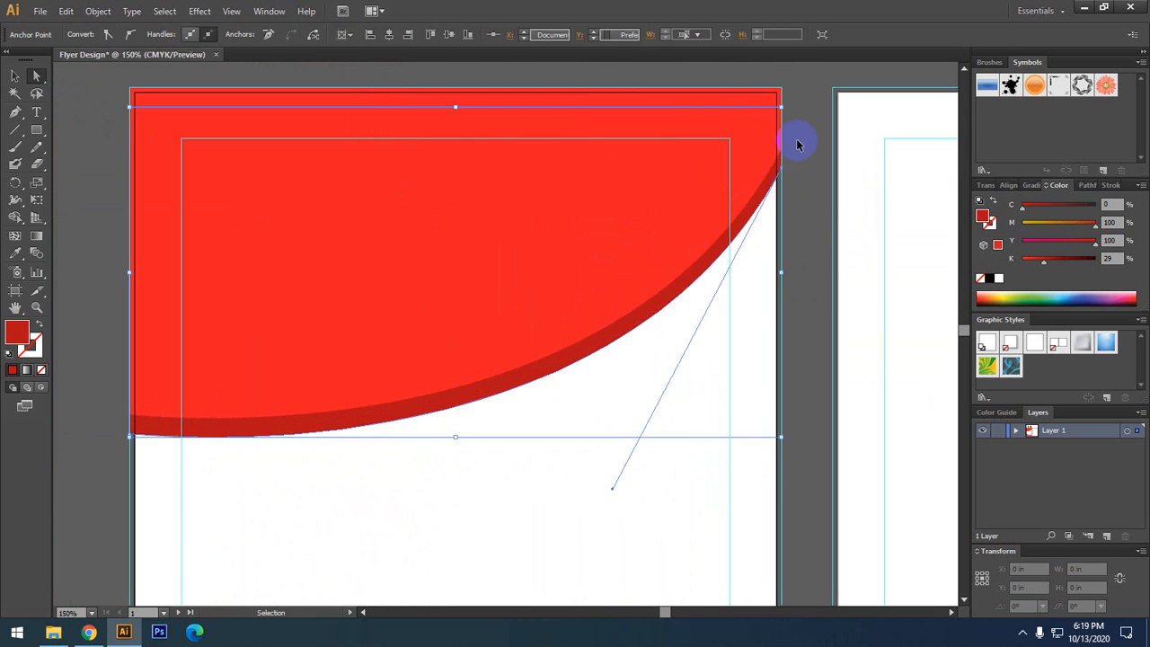
scroll(802, 140, "up", 2)
scroll(802, 140, "up", 1)
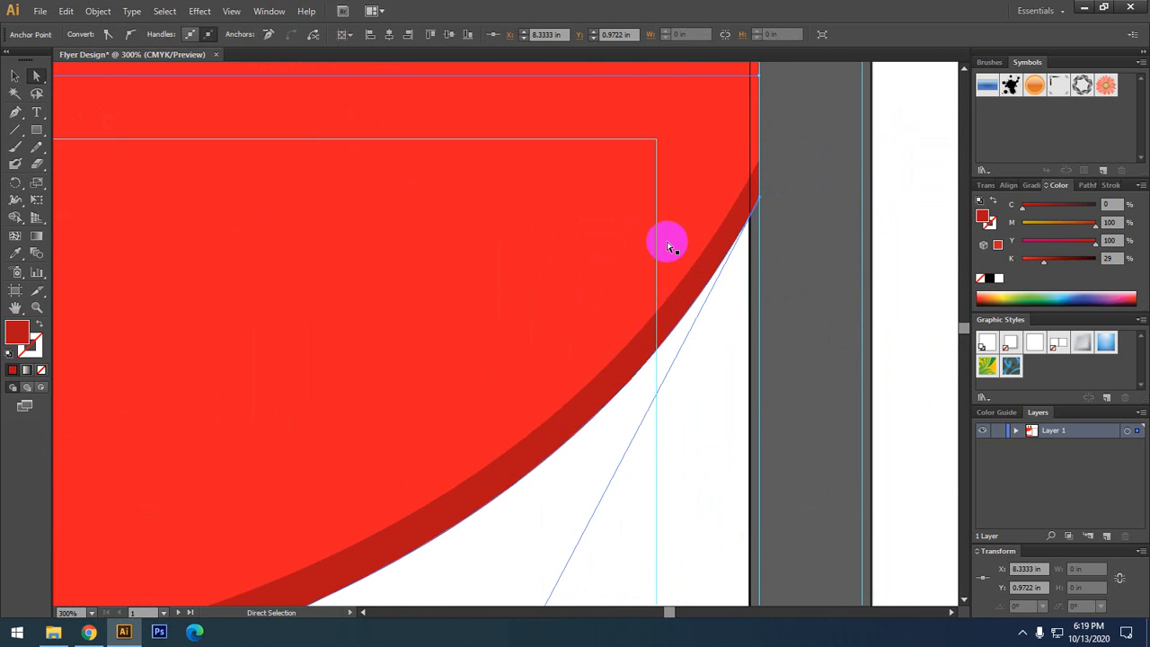
scroll(786, 178, "up", 2)
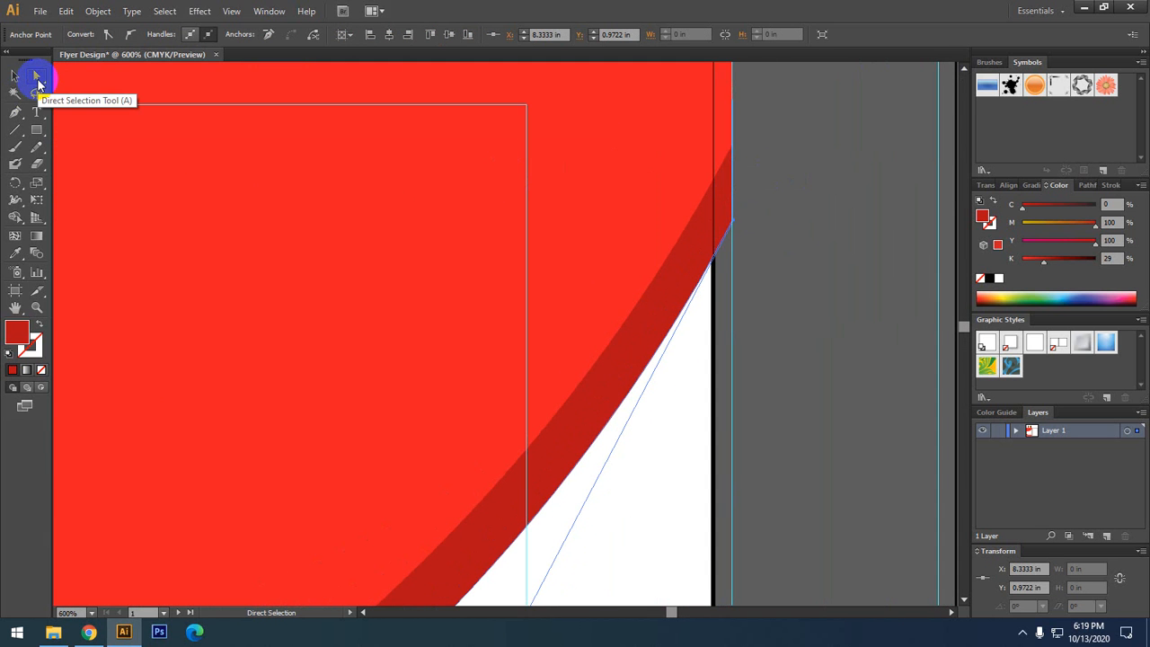
- Hide the guides in the flyer document
left_click(39, 84)
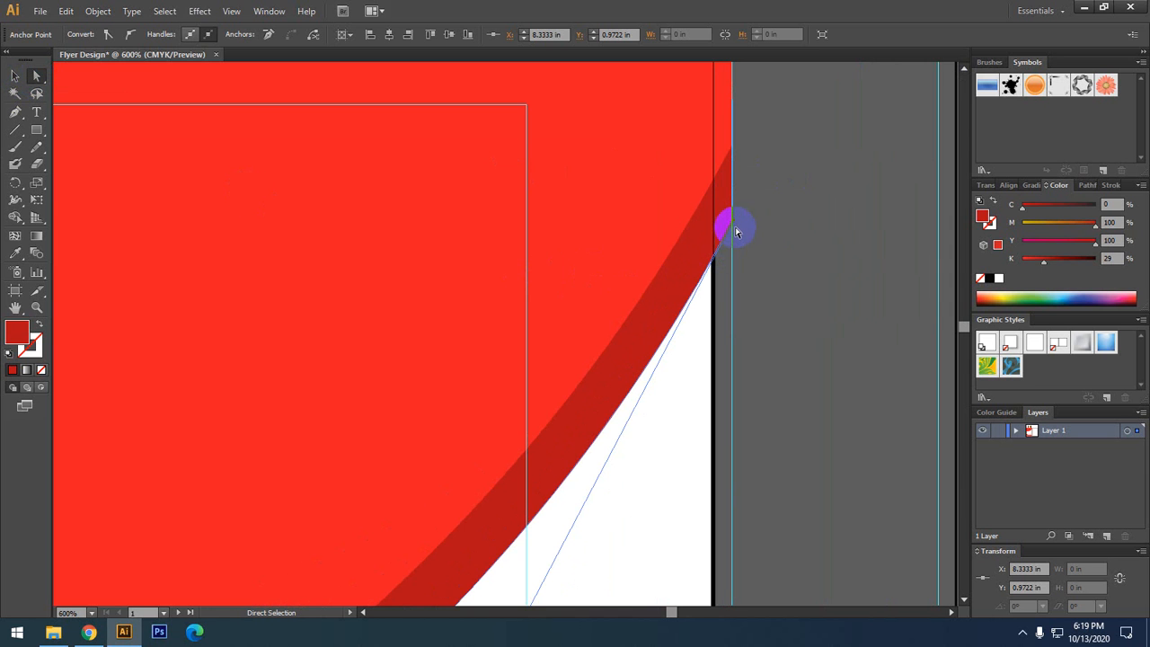
right_click(785, 210)
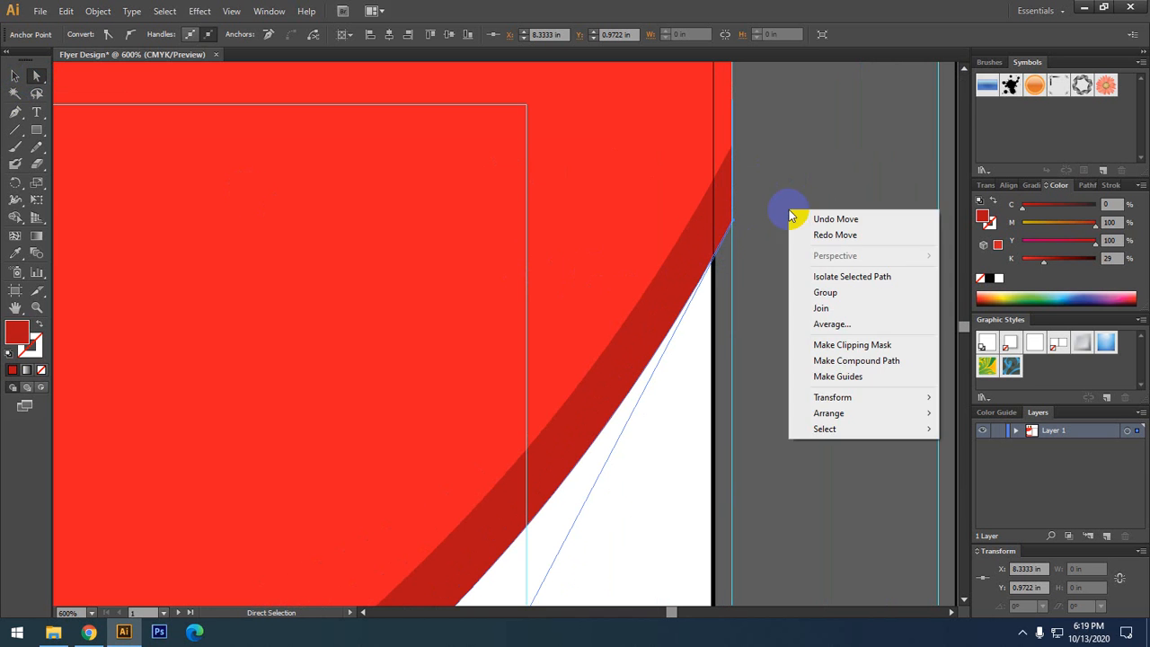
left_click(767, 195)
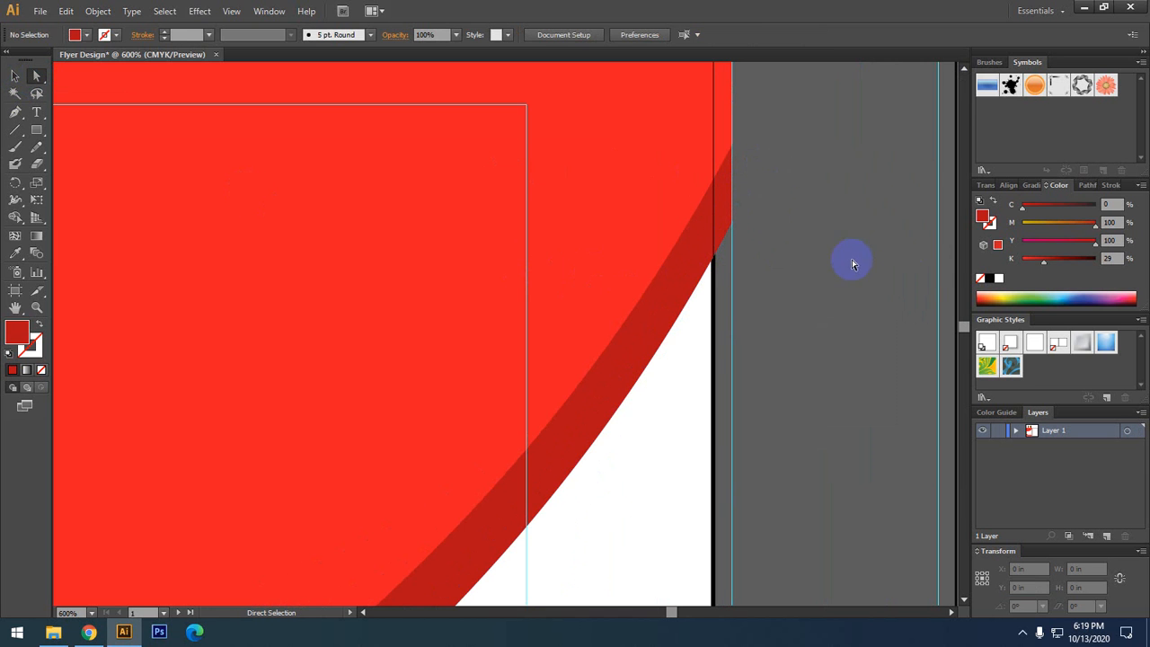
right_click(791, 164)
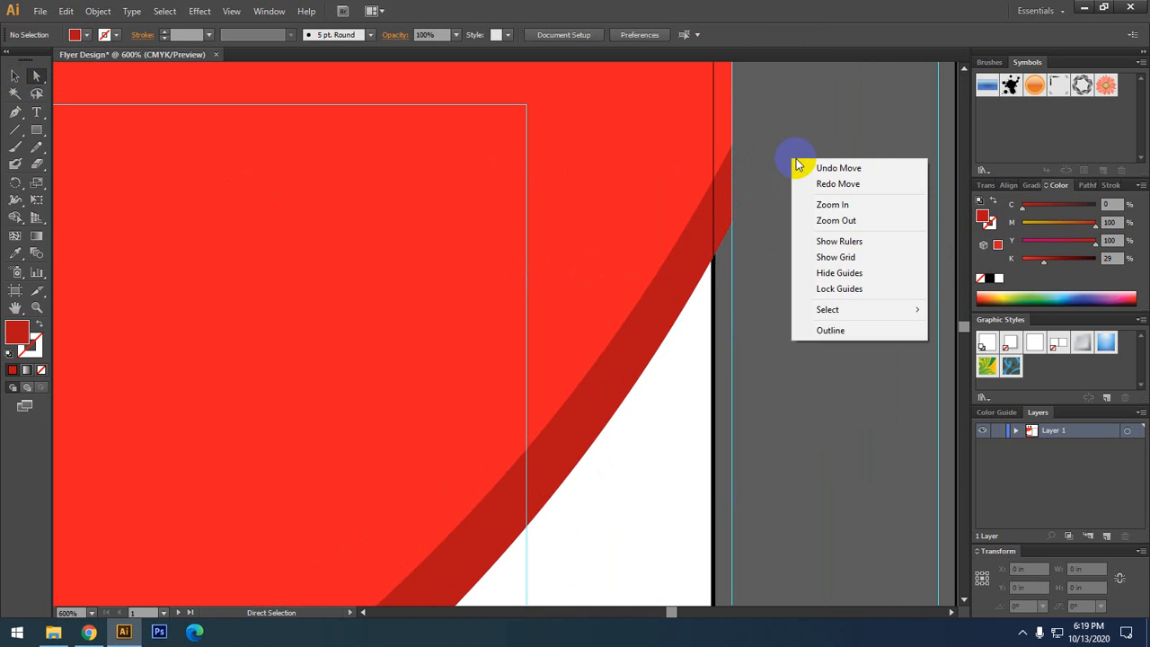
left_click(856, 278)
- Move the dark red shape's lower right anchor point straight up to Y 0.7257 in, at the bright red shape's corner
left_click_drag(823, 241, 751, 339)
scroll(739, 318, "up", 2)
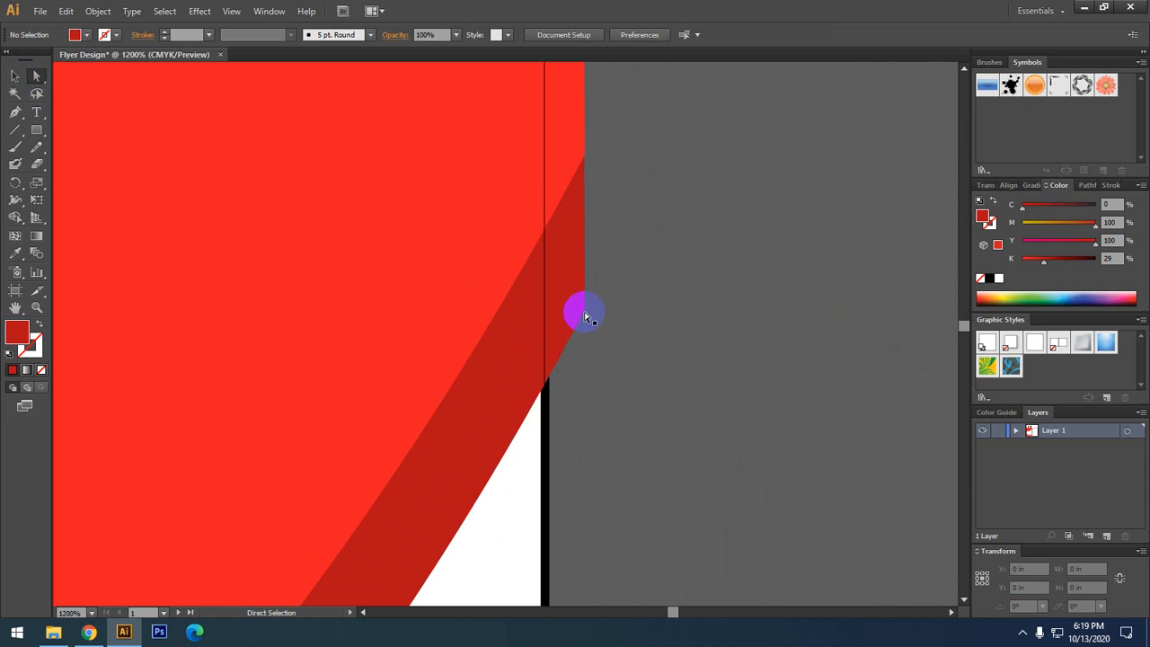
left_click(585, 312)
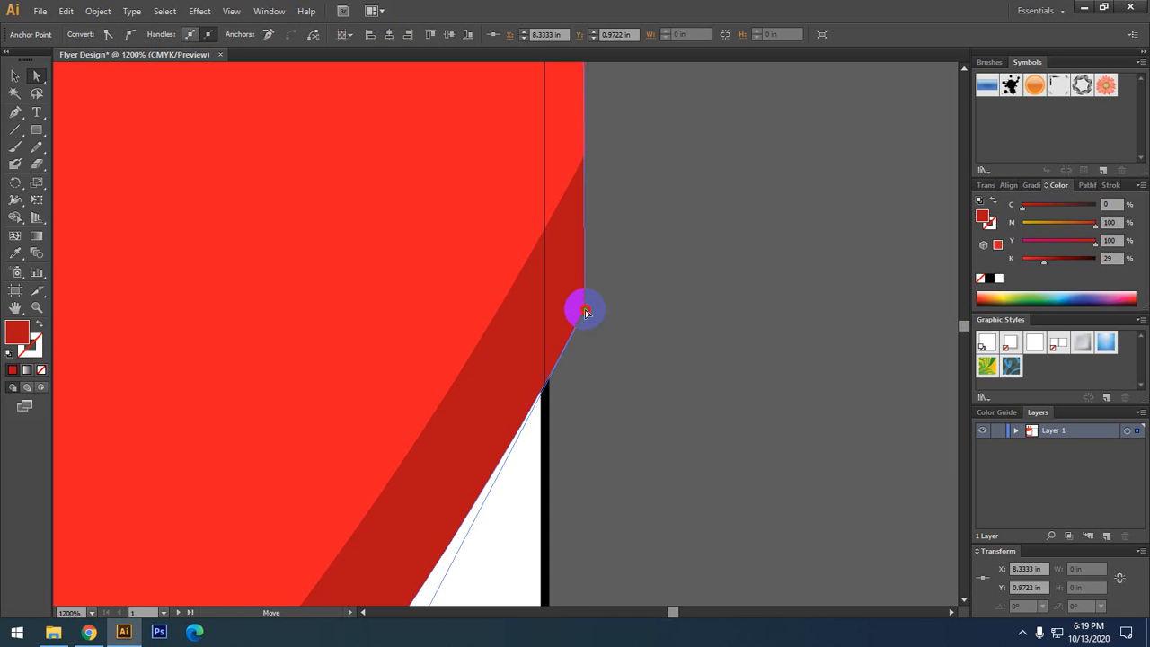
left_click_drag(585, 311, 586, 161)
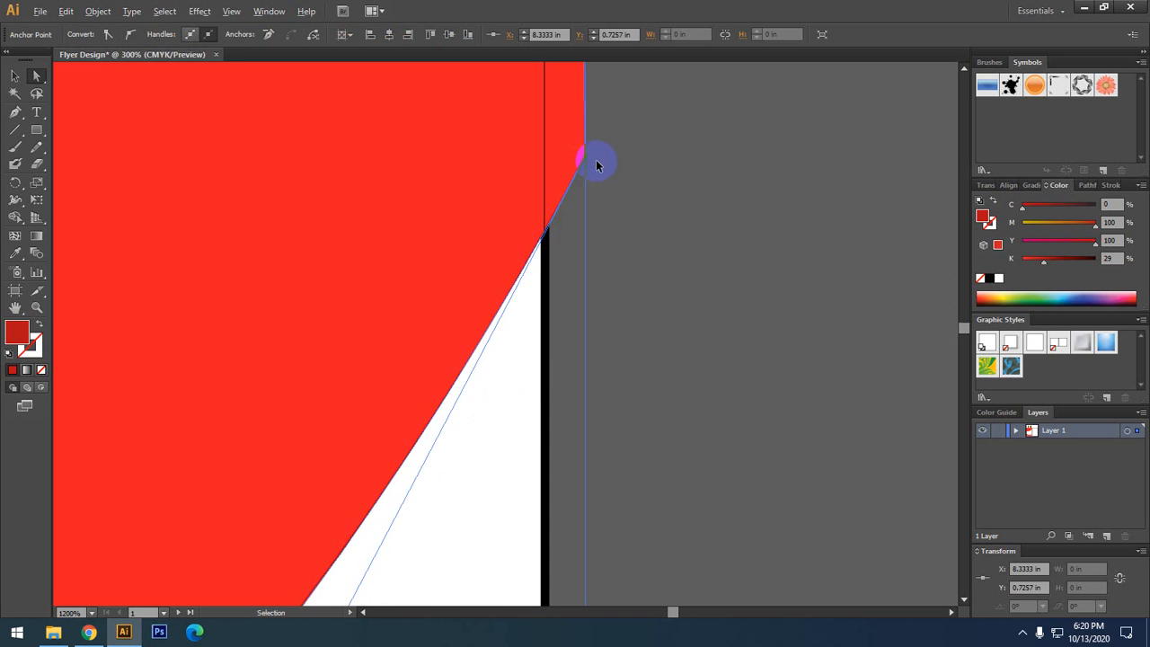
- Shorten the right anchor's direction handle on the dark red shape to reshape its curve into a tapering band
scroll(596, 165, "down", 4)
left_click_drag(499, 401, 685, 278)
scroll(650, 304, "down", 4)
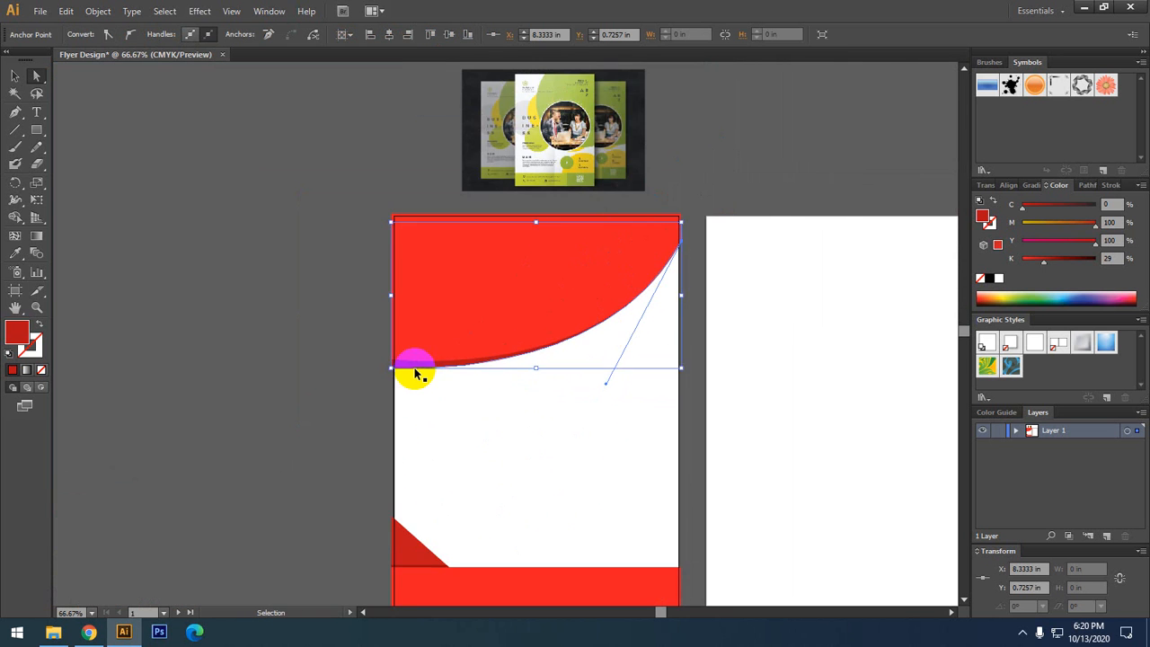
scroll(416, 372, "up", 2)
scroll(539, 386, "right", 5)
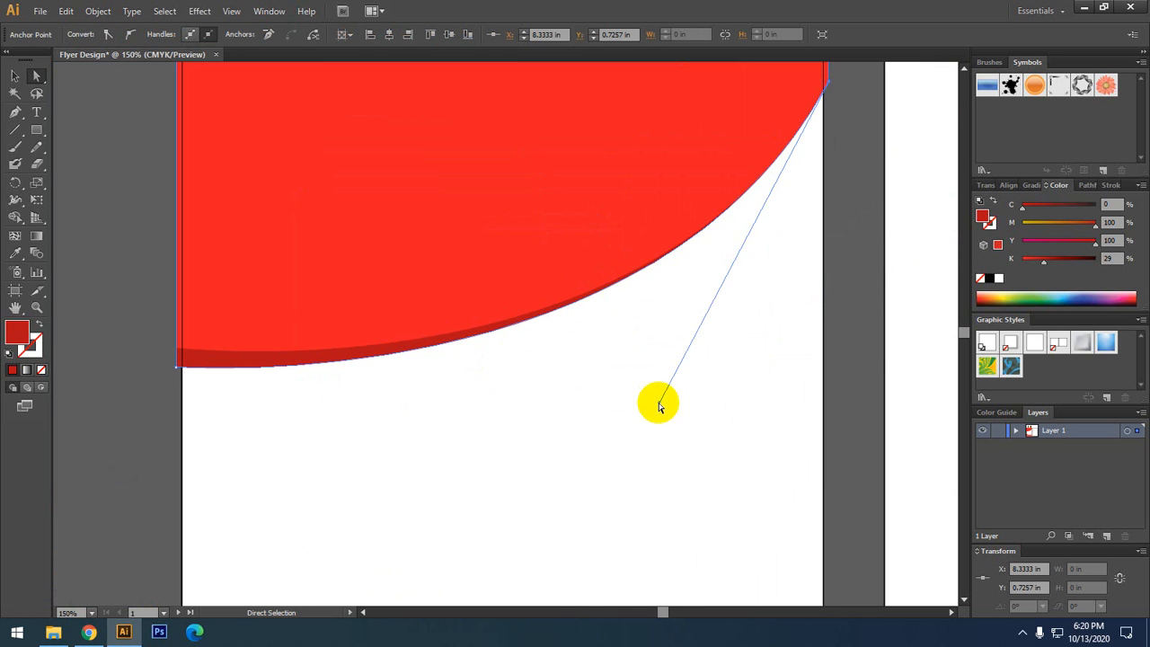
left_click_drag(659, 406, 594, 333)
left_click(580, 333)
scroll(580, 333, "down", 2)
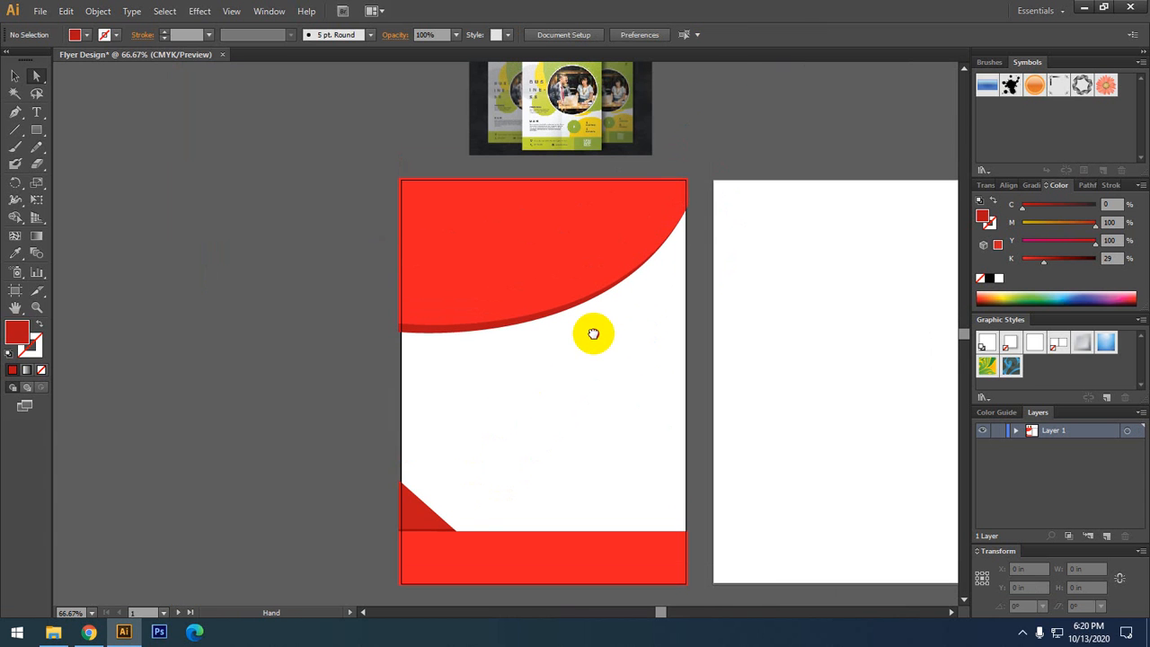
- Duplicate the bright red curved shape in place and scale the copy down to about 8.21 × 4.16 in
left_click(15, 77)
left_click_drag(341, 190, 311, 215)
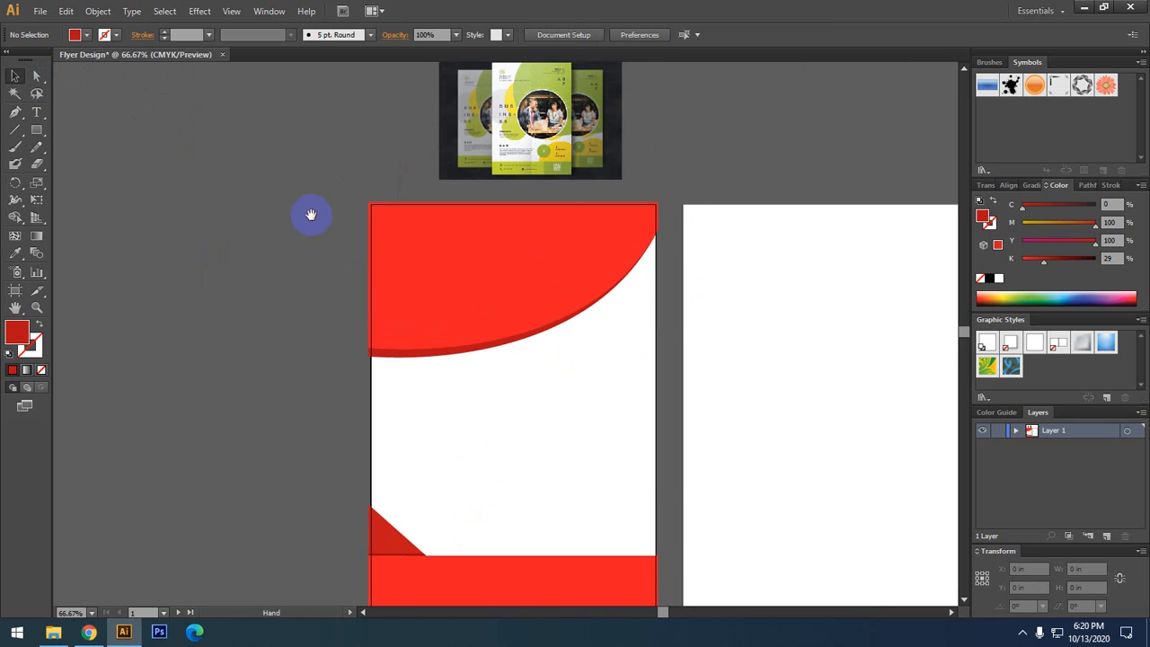
scroll(490, 279, "up", 1)
scroll(493, 286, "up", 1, "alt")
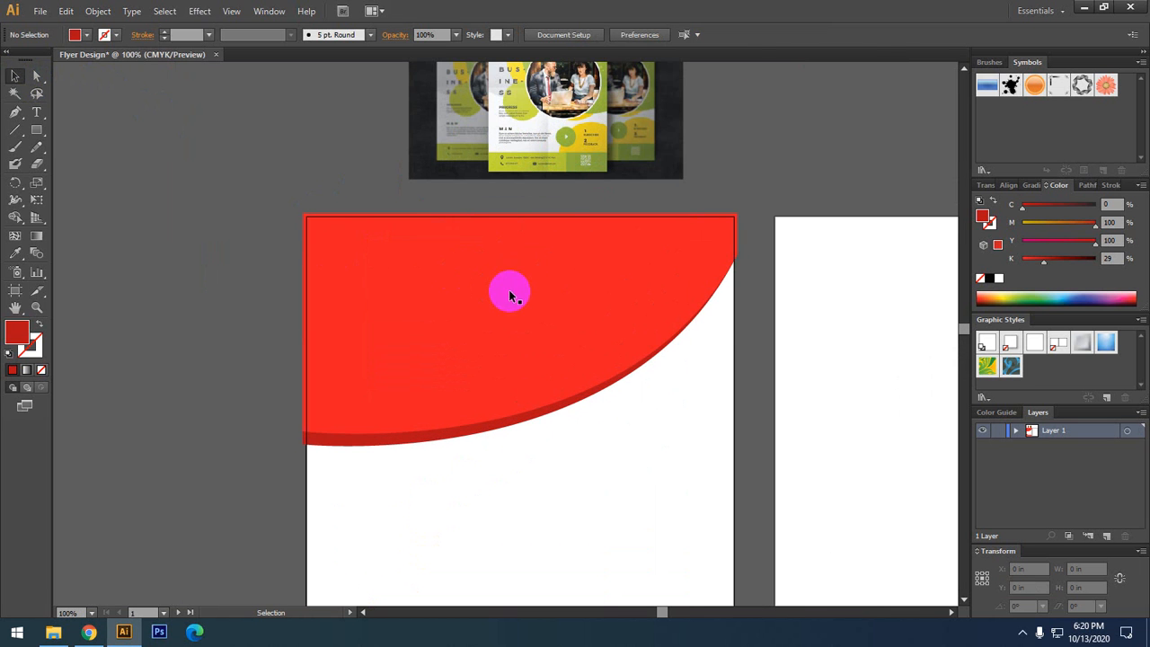
left_click(510, 297)
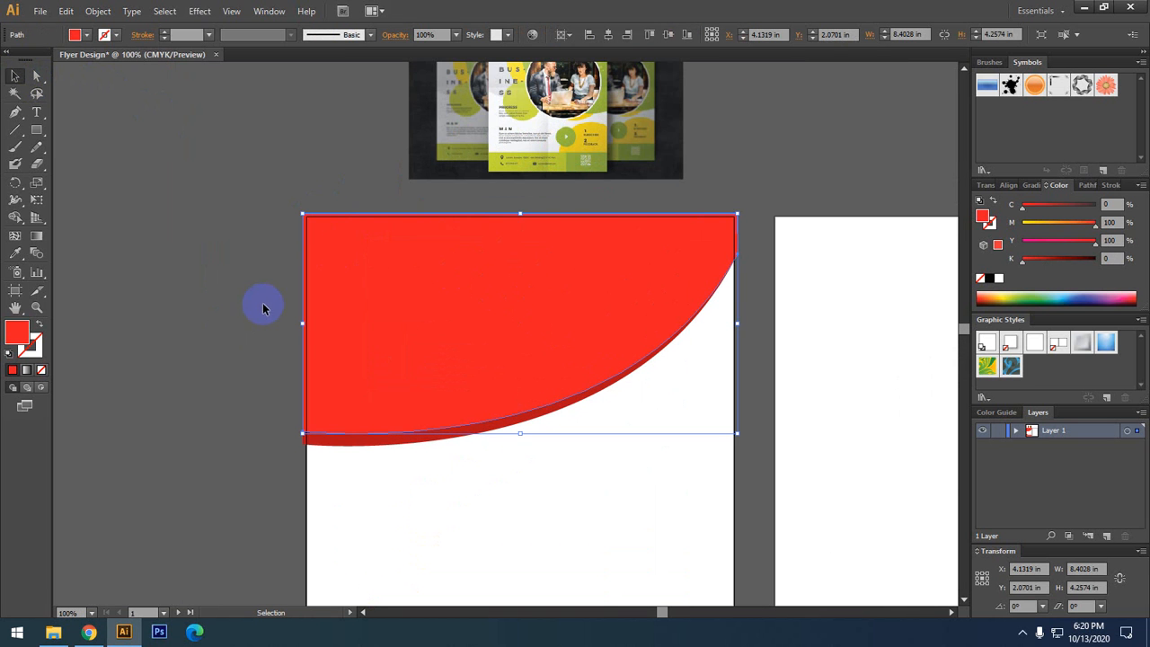
key("a")
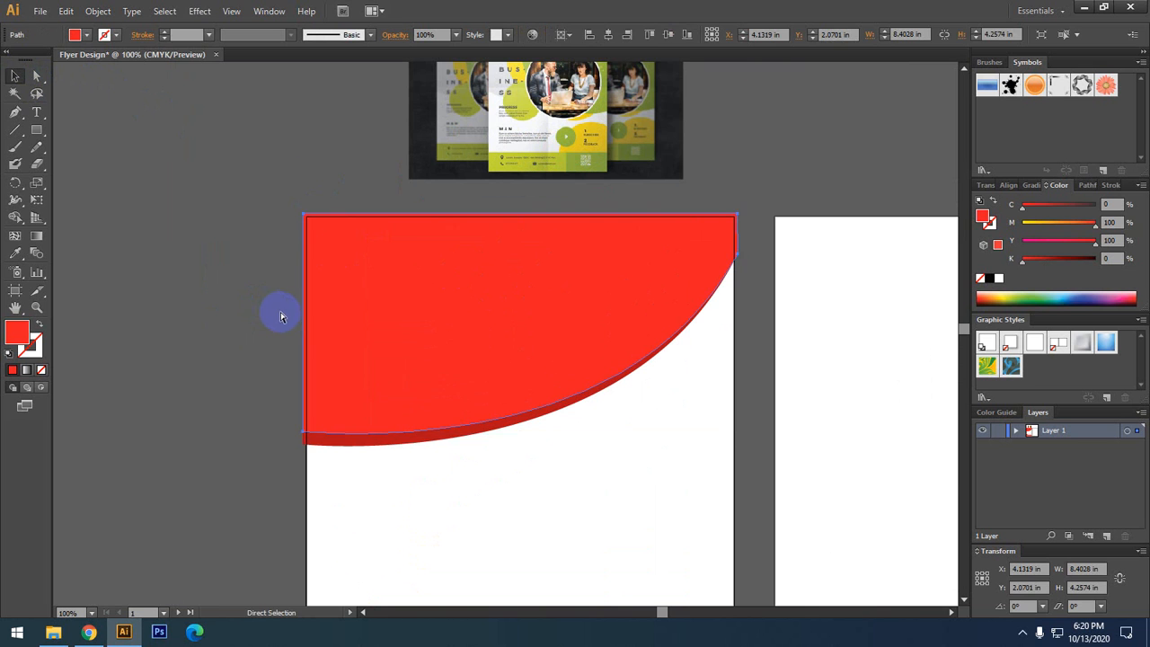
key("v")
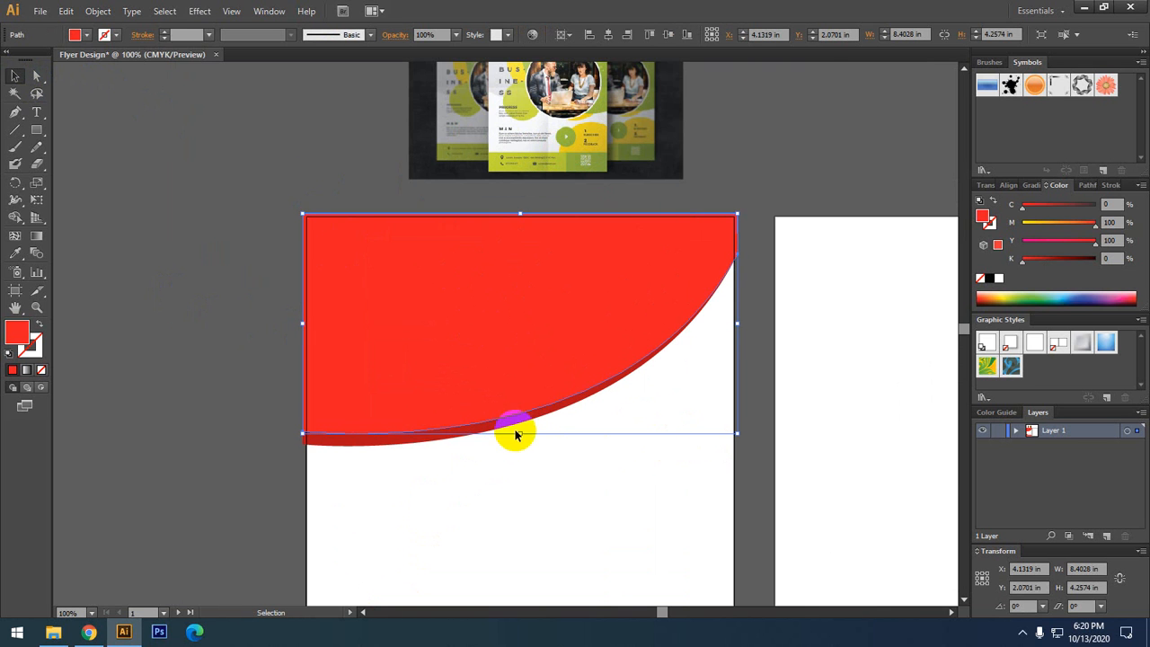
left_click_drag(521, 434, 522, 428)
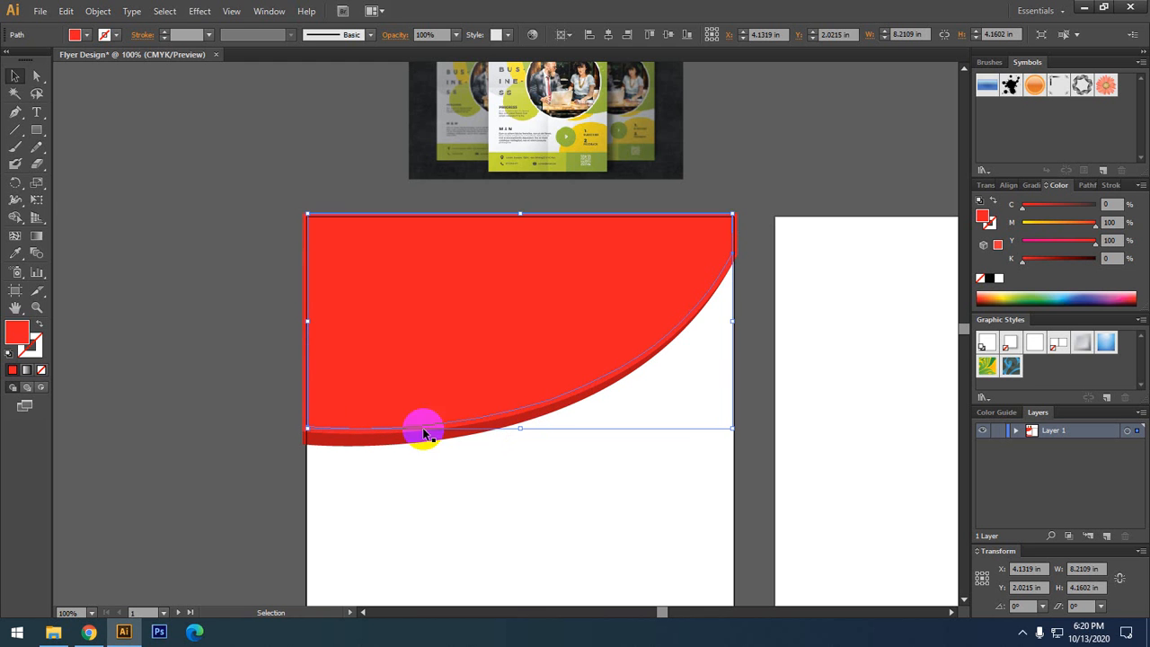
left_click_drag(246, 301, 255, 401)
left_click(246, 339)
scroll(362, 390, "up", 2)
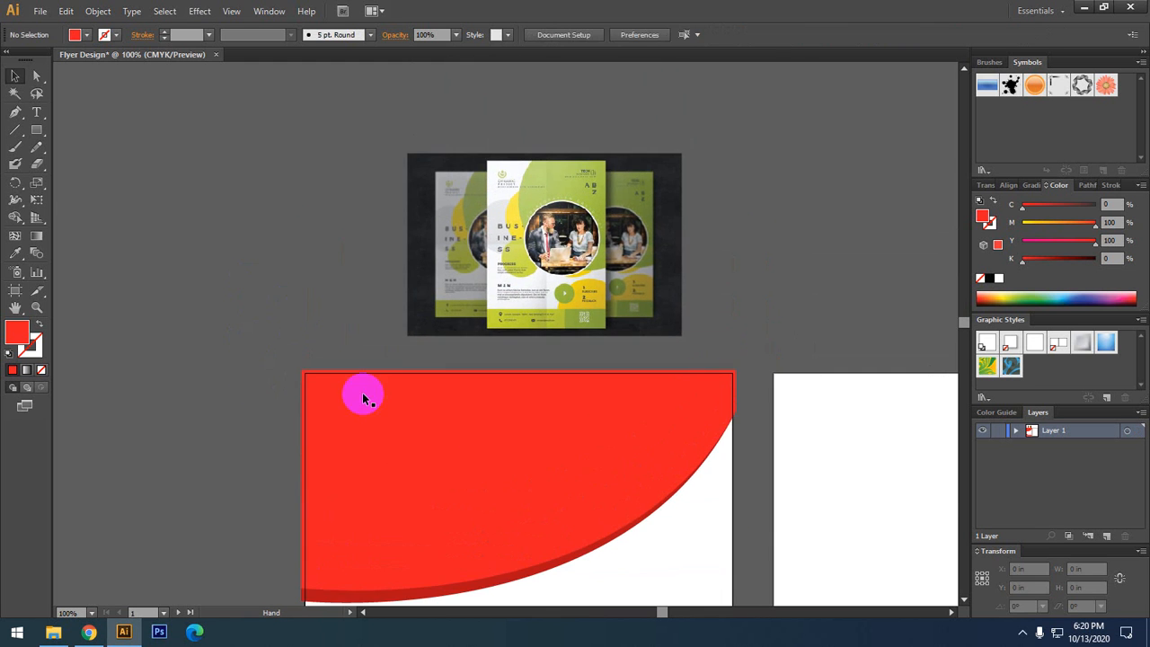
- Move the scaled bright red copy off the artboard onto the empty canvas beside the reference flyer image
left_click(423, 421)
scroll(425, 454, "down", 1)
left_click_drag(437, 460, 205, 221)
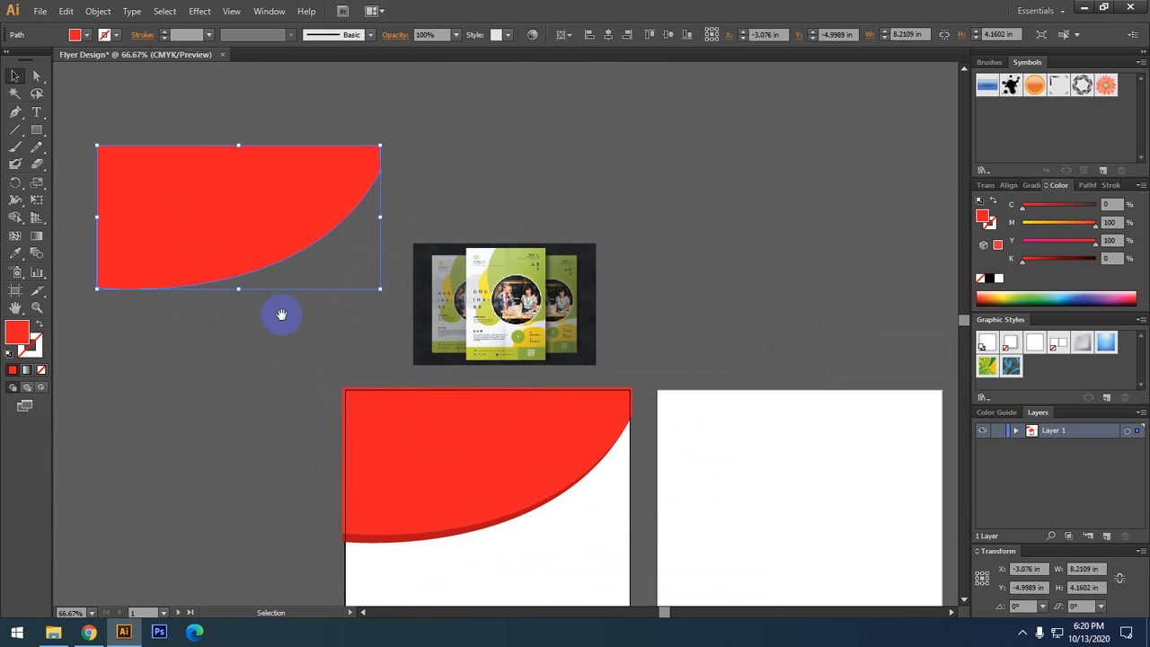
- Move the reference flyer image behind the bright red copy and enlarge it to extend past the shape
left_click_drag(282, 316, 369, 378)
left_click(364, 436)
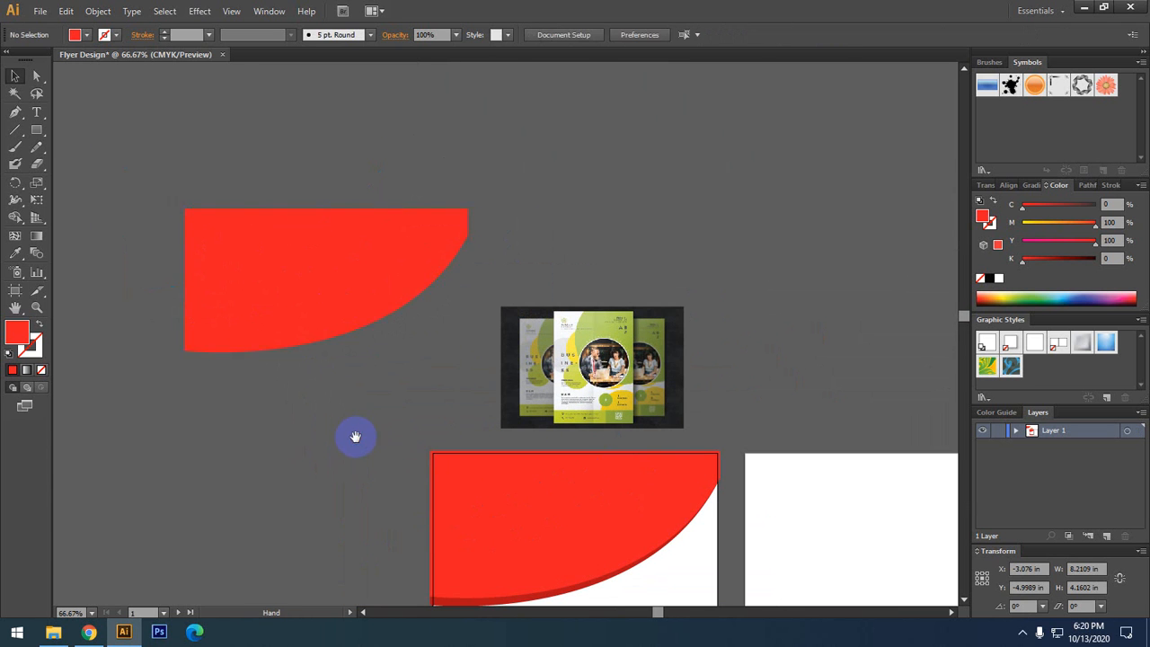
left_click_drag(660, 396, 489, 400)
- Swap the copied shape's fill and stroke, giving it no fill and a 1 pt red outline
left_click(250, 227)
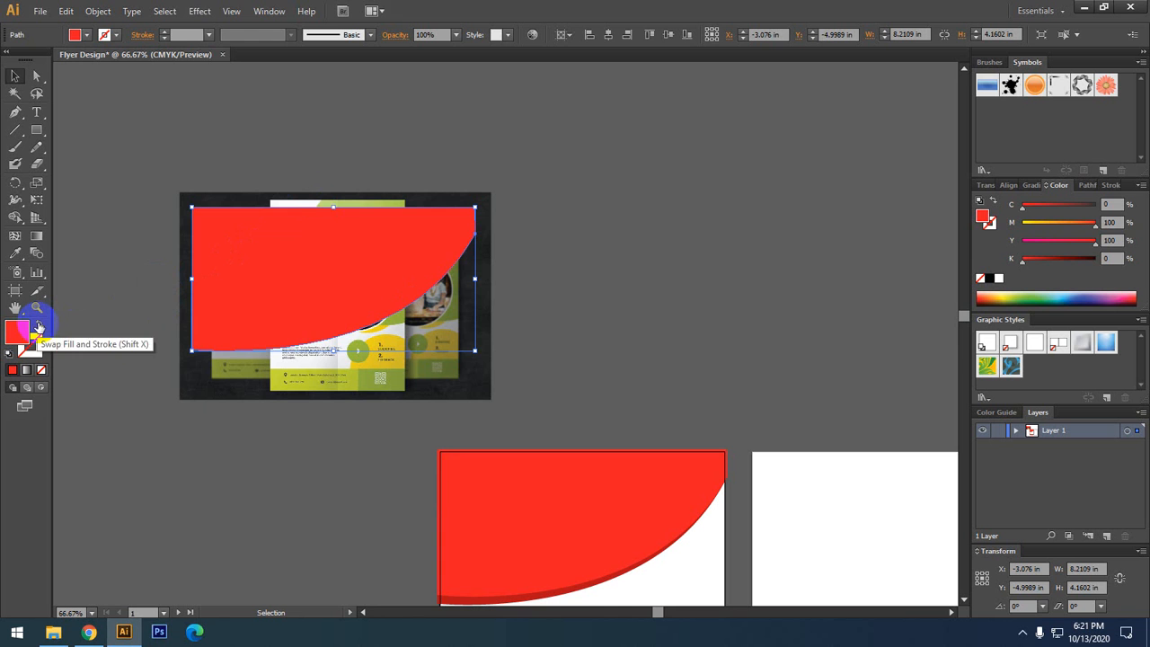
left_click(40, 324)
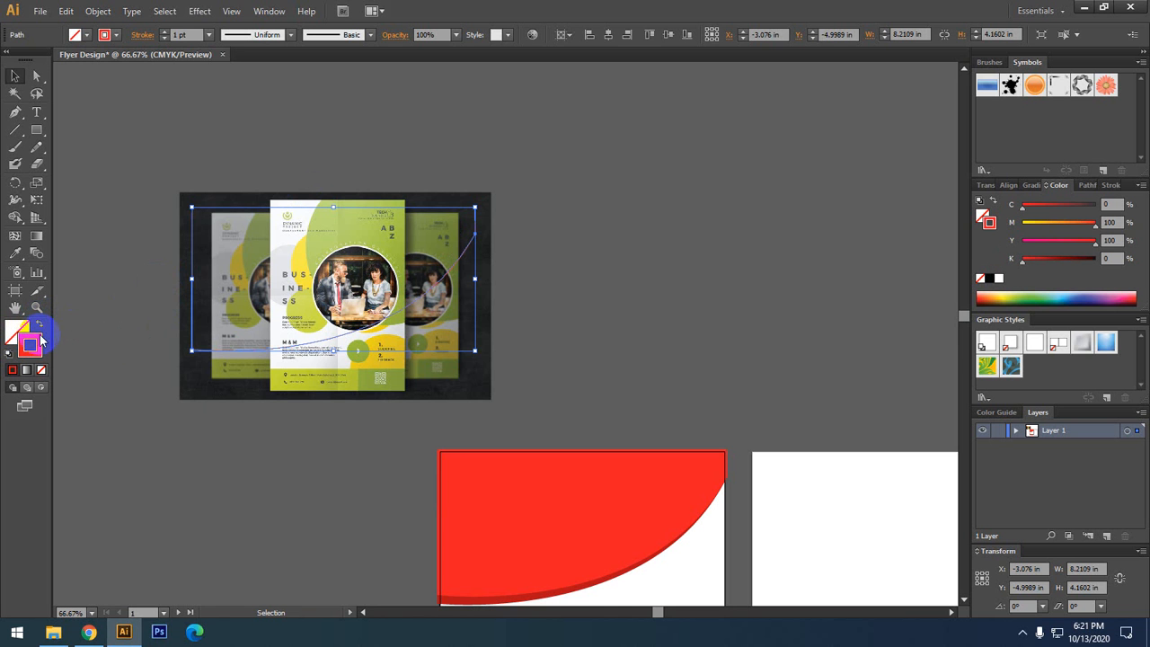
left_click(170, 148)
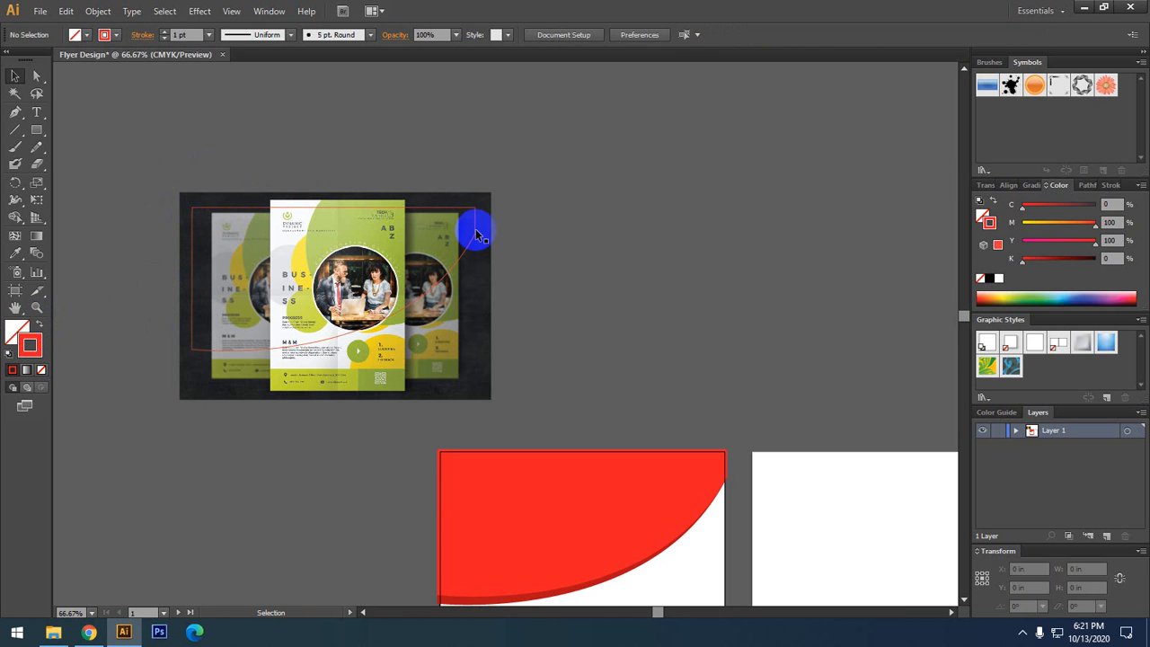
left_click_drag(234, 415, 274, 407)
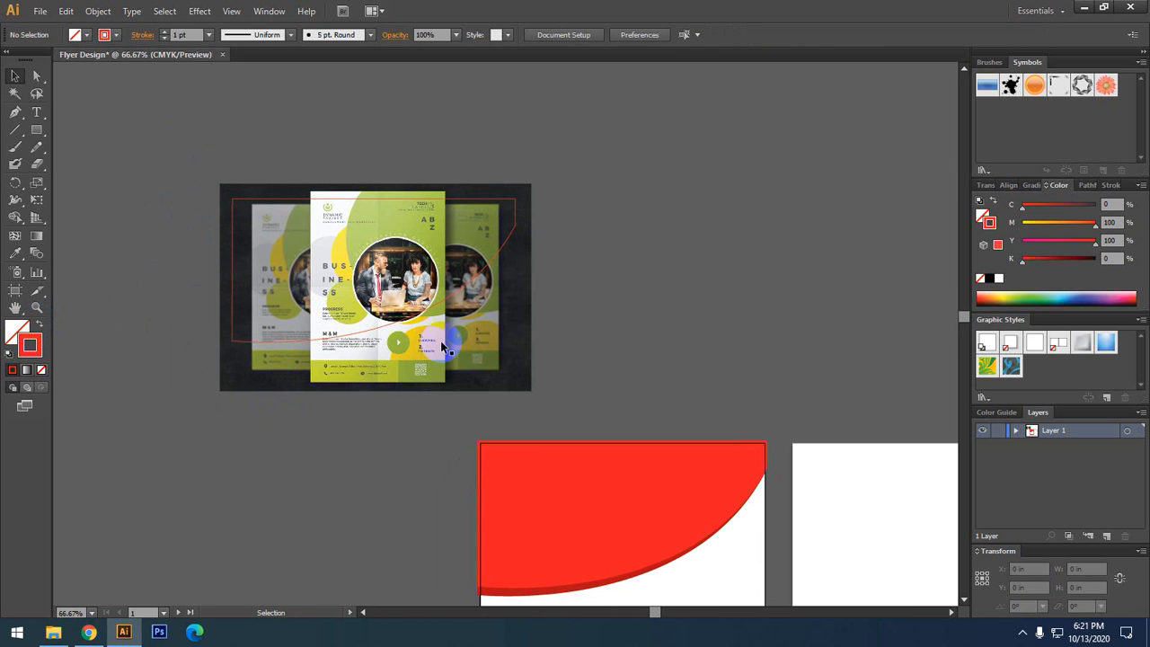
- Enlarge the reference flyer image to about 13.40 × 8.92 in and position it behind the outlined shape
left_click(259, 203)
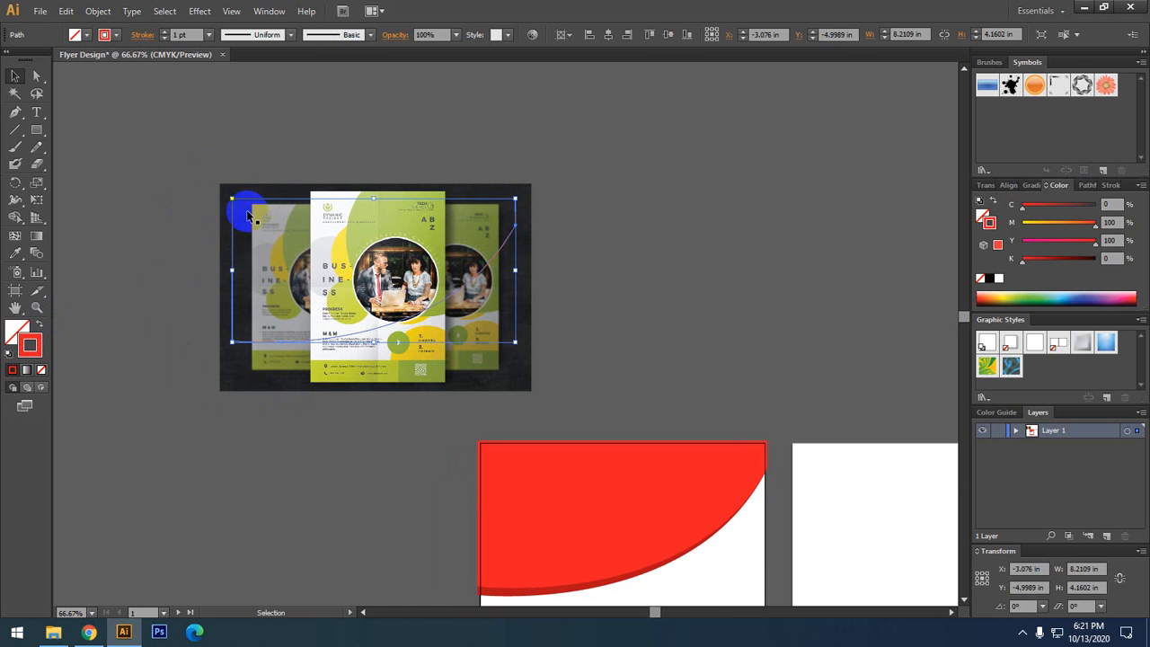
left_click(360, 283)
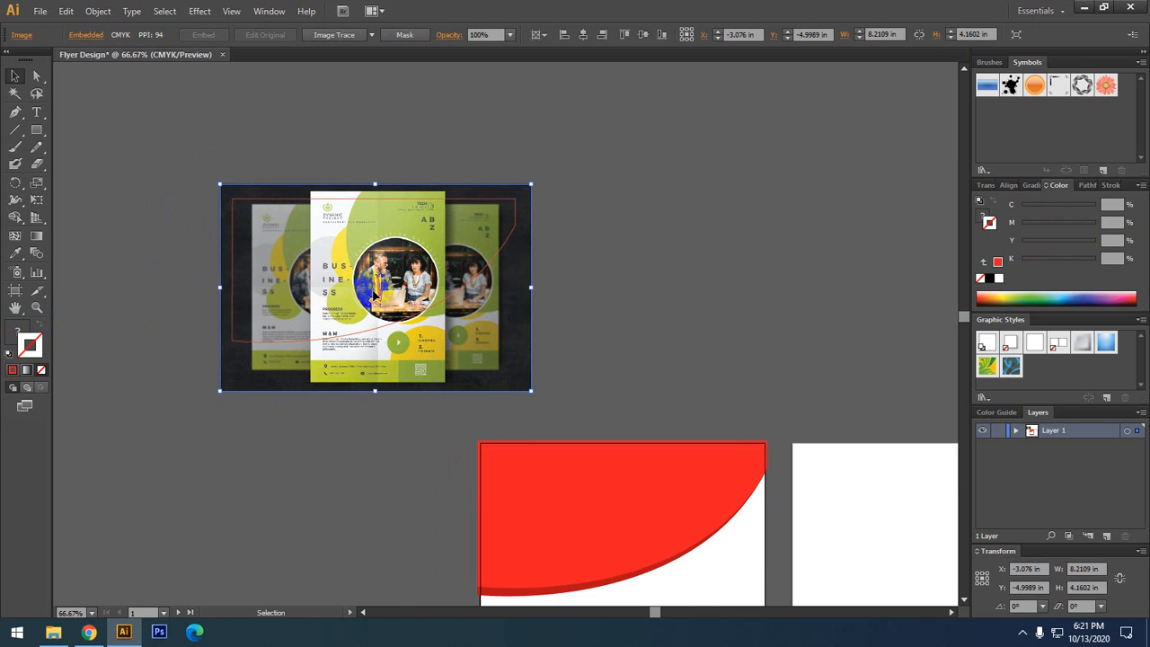
left_click_drag(505, 385, 575, 422)
left_click(631, 374)
left_click_drag(510, 373, 524, 372)
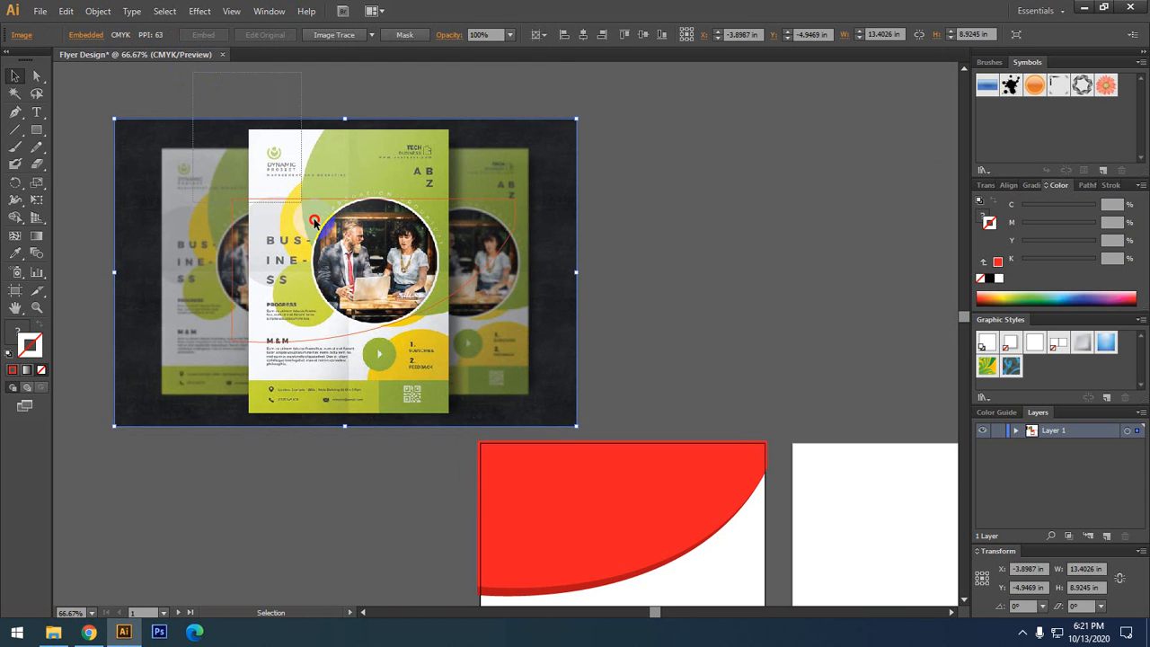
- Try clipping the flyer image to the outlined shape with a clipping mask made from both objects
left_click(376, 308, "shift")
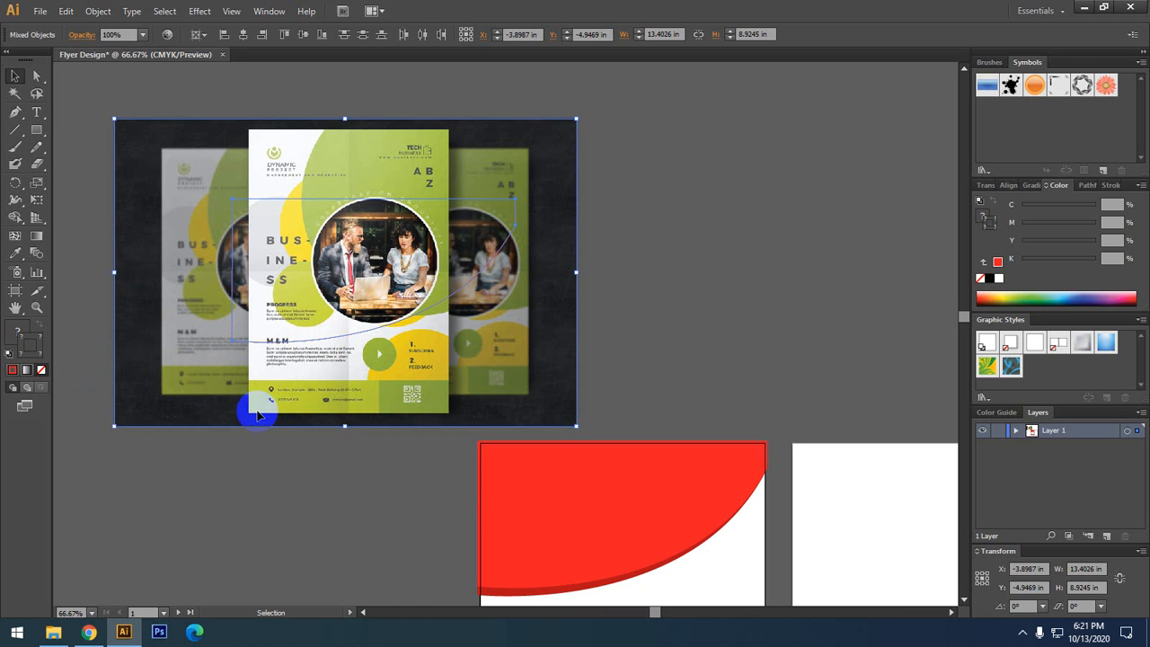
left_click_drag(193, 219, 239, 277)
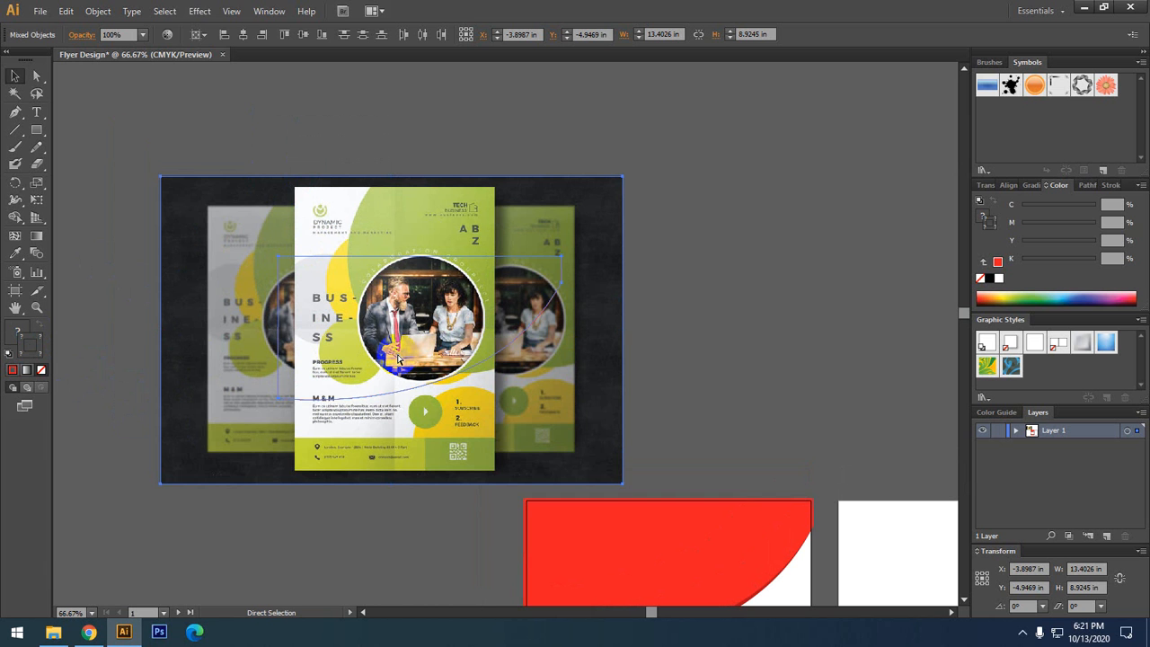
key("ctrl+7")
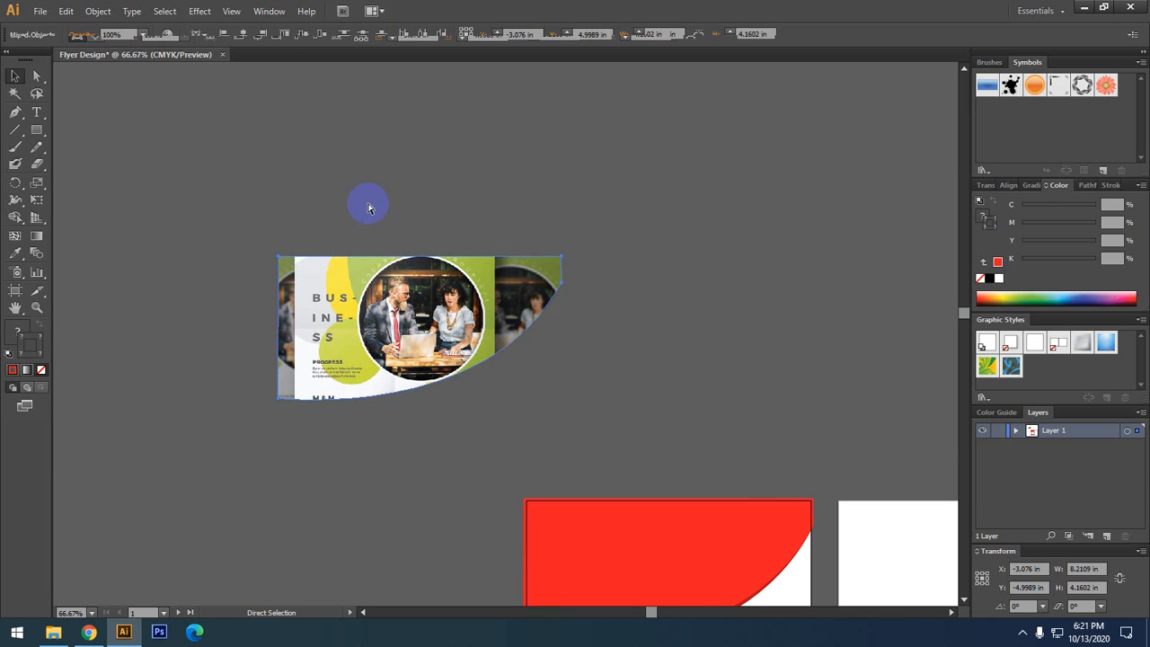
- Undo the clipping mask applied to the flyer image
key("ctrl+z")
left_click_drag(282, 128, 358, 356)
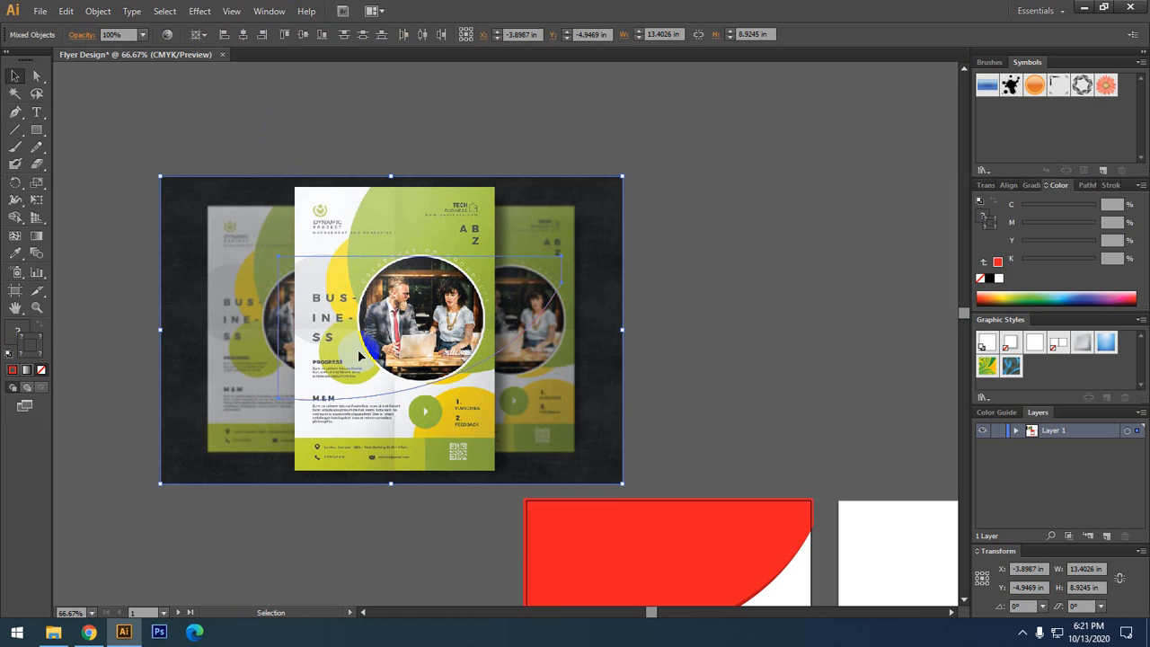
right_click(349, 287)
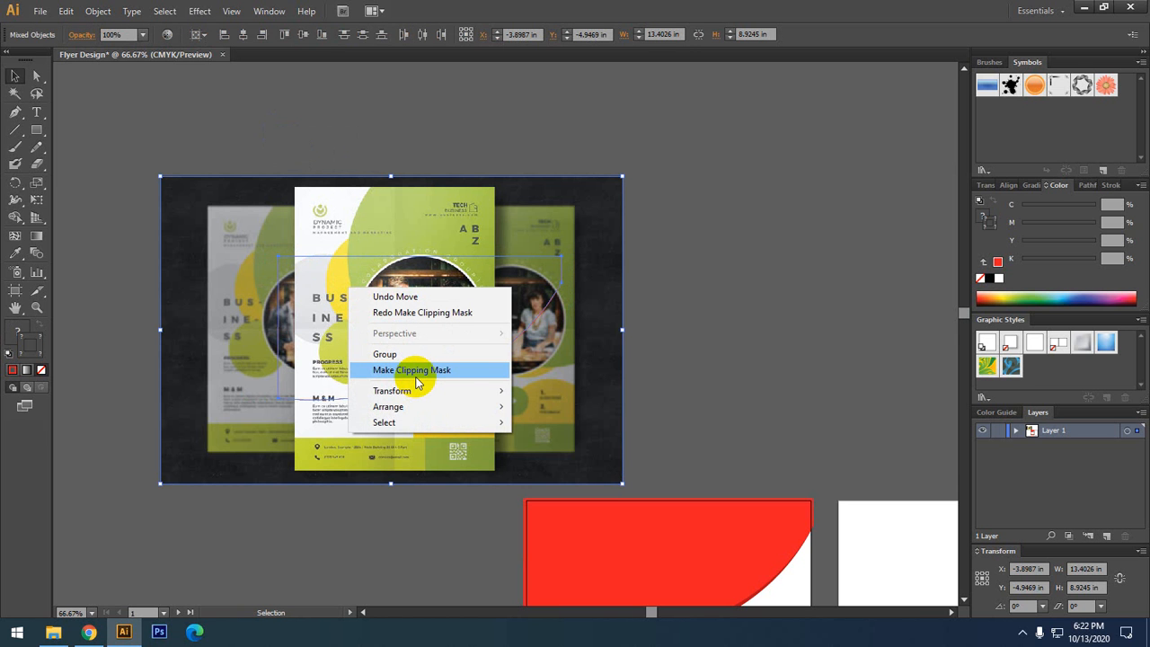
left_click(307, 188)
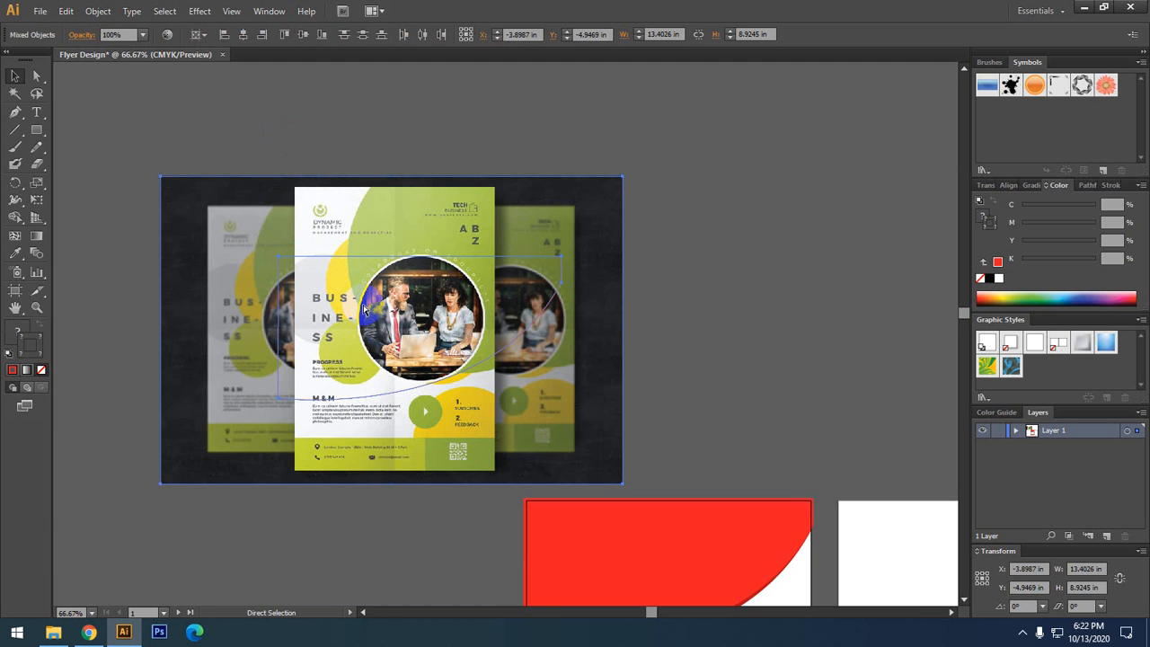
- Clip the flyer image to the outlined shape and centre it vertically and horizontally on the red curved header
key("ctrl+7")
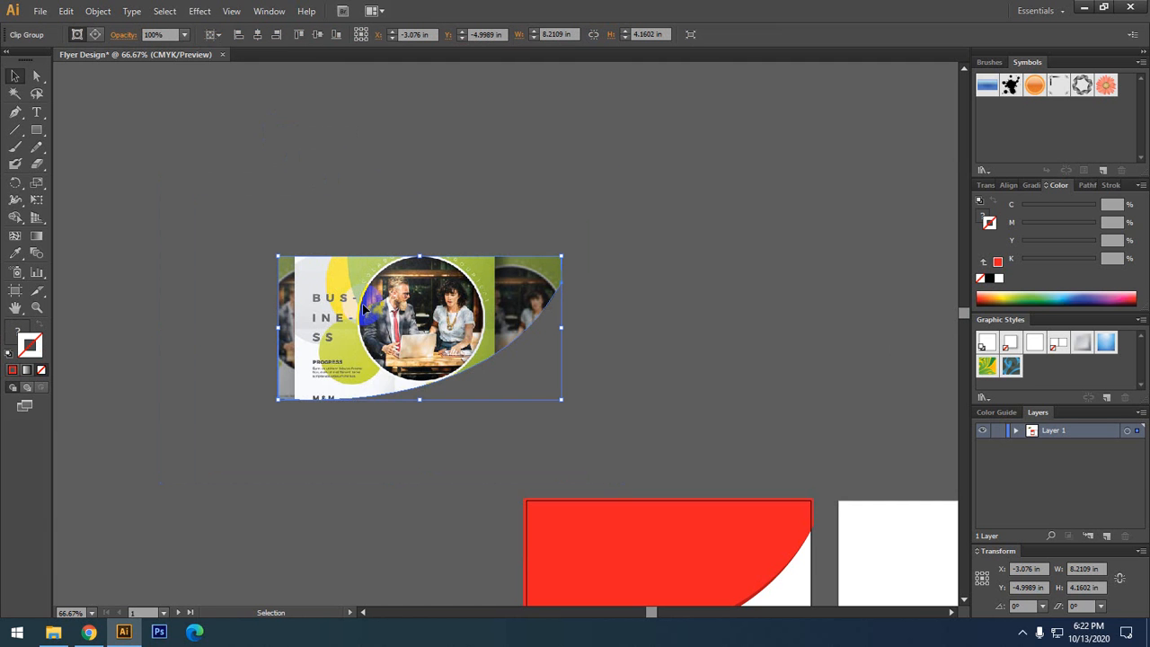
left_click_drag(587, 375, 511, 300)
left_click(513, 456, "shift")
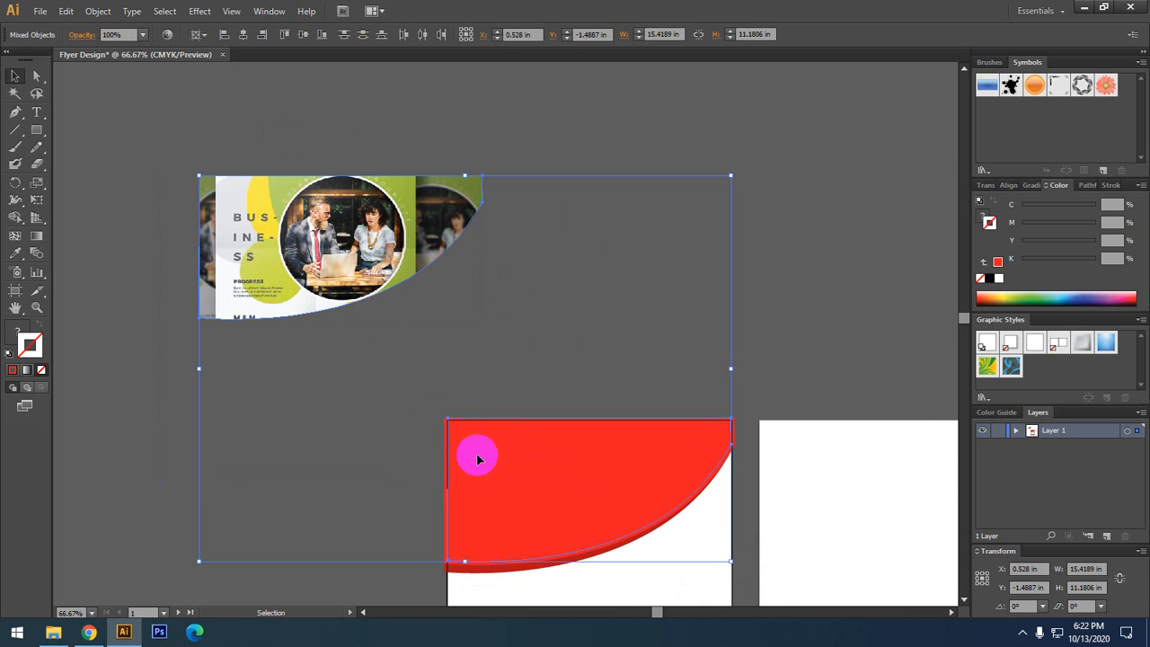
left_click_drag(475, 457, 513, 434)
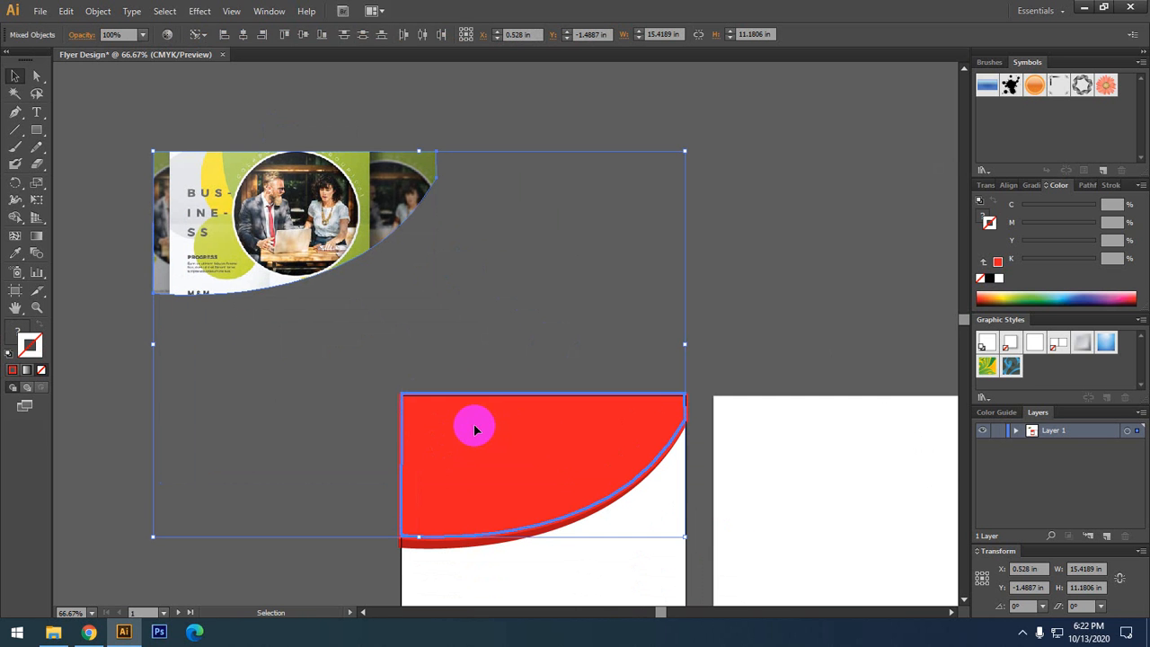
left_click(304, 41)
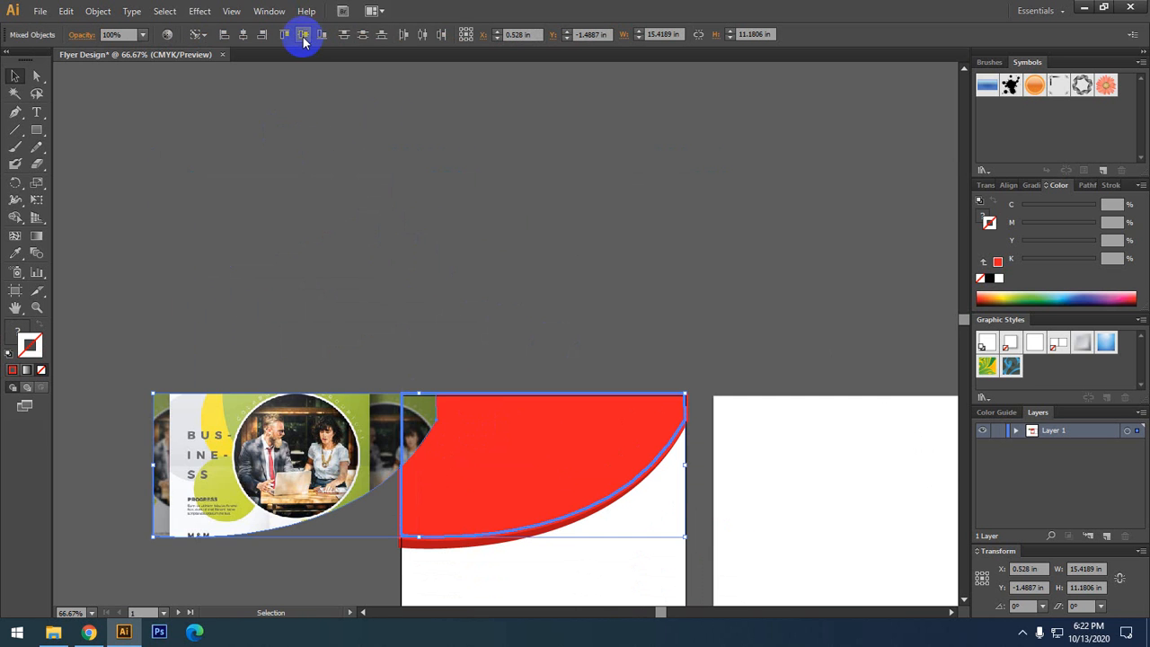
left_click(242, 34)
left_click(297, 195)
- Examine the flyer page, including the curved edge under the clipped header image and the empty area above the footer
scroll(300, 207, "down", 2)
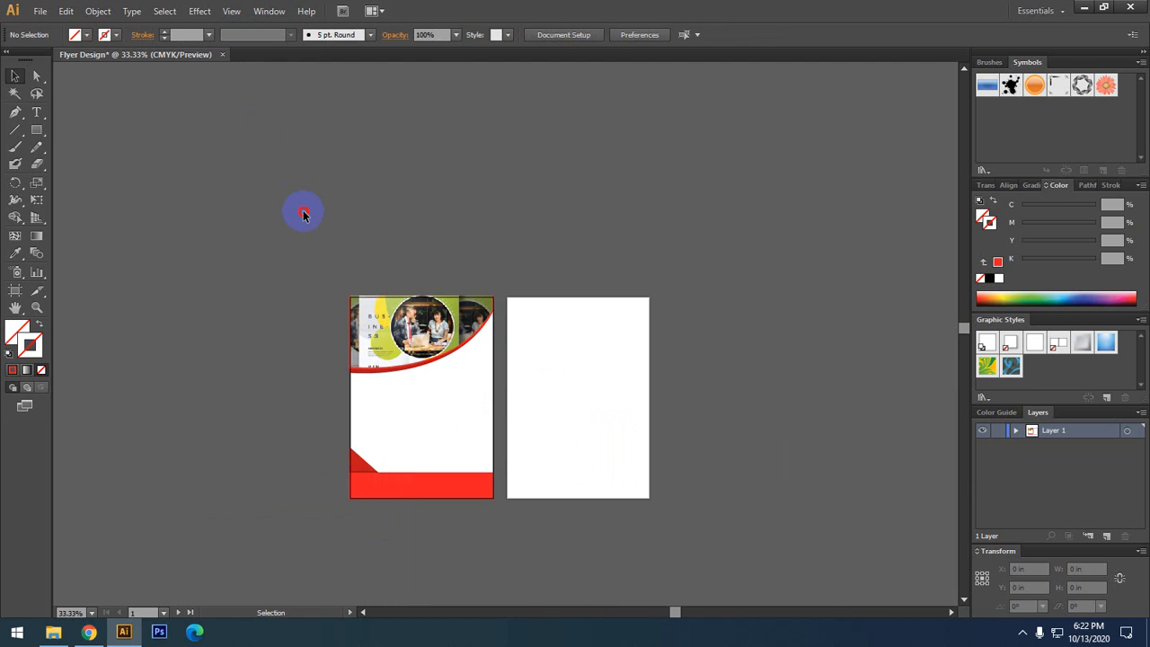
scroll(440, 364, "up", 3)
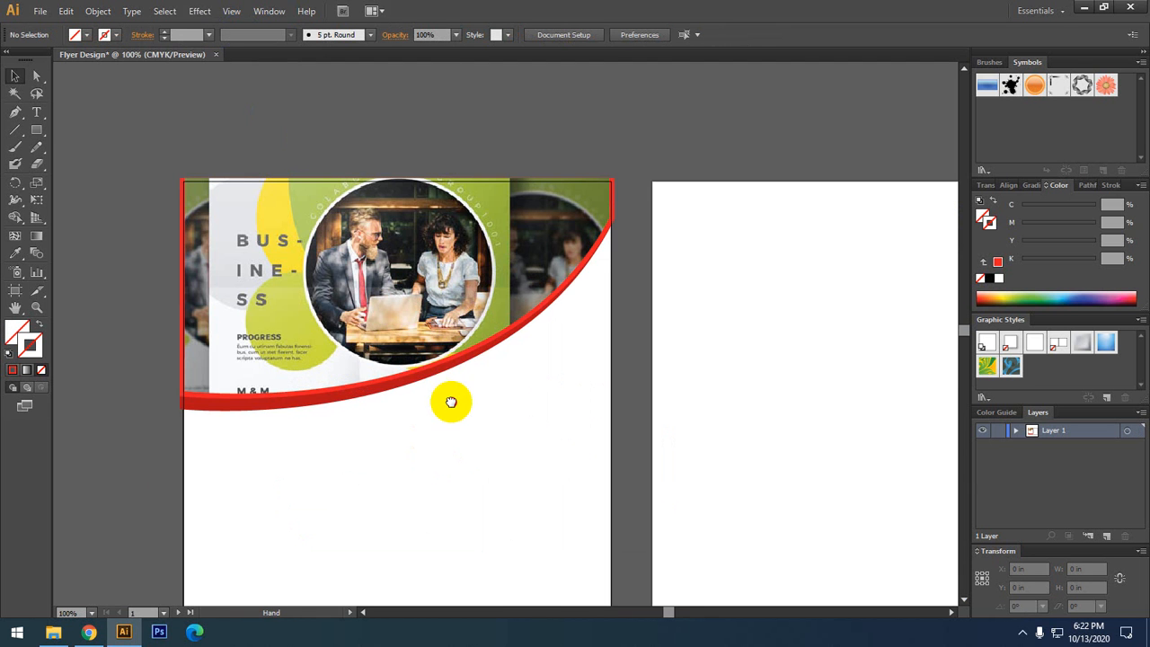
left_click_drag(449, 403, 457, 338)
scroll(456, 341, "down", 1)
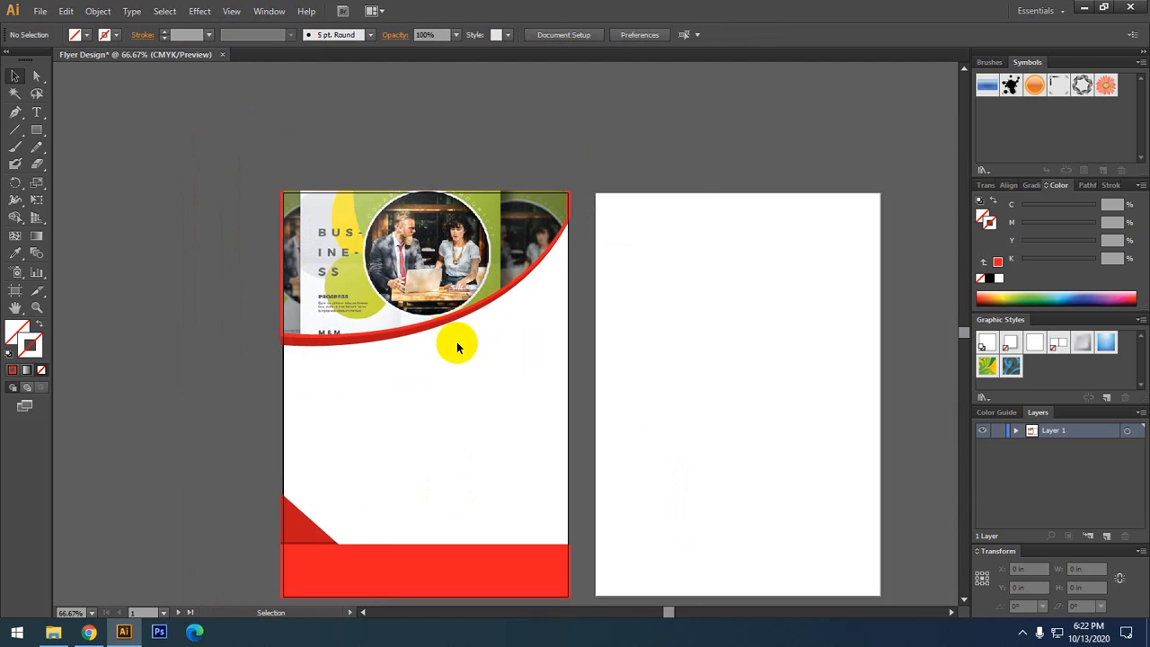
left_click_drag(479, 351, 477, 334)
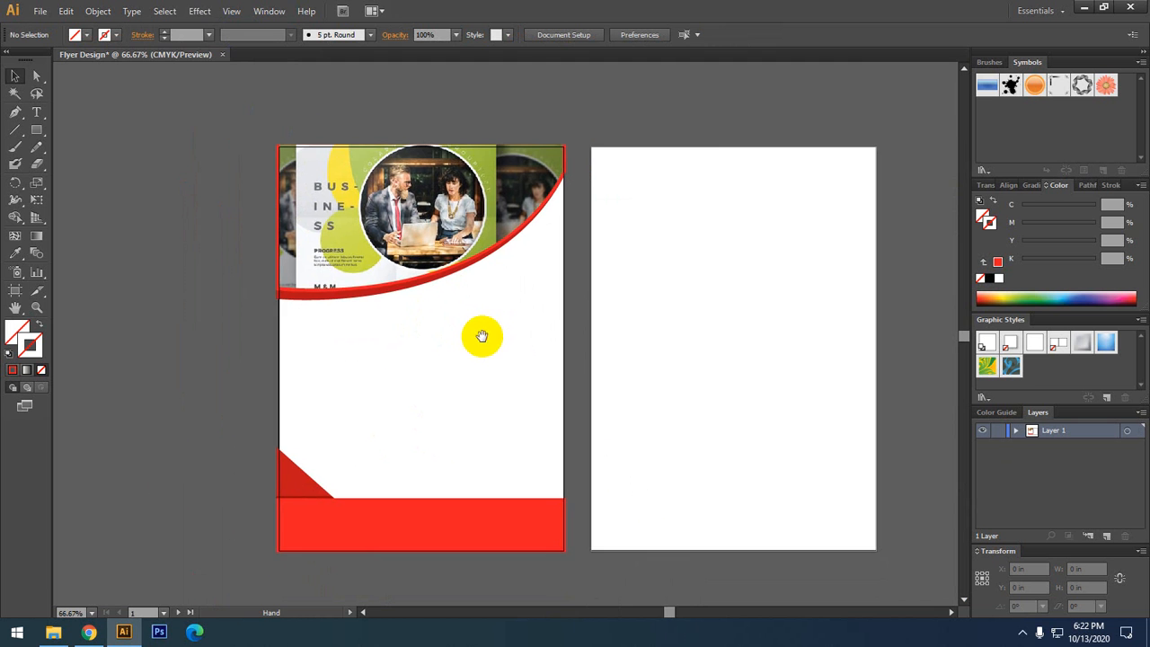
scroll(423, 296, "up", 1)
left_click_drag(423, 296, 412, 416)
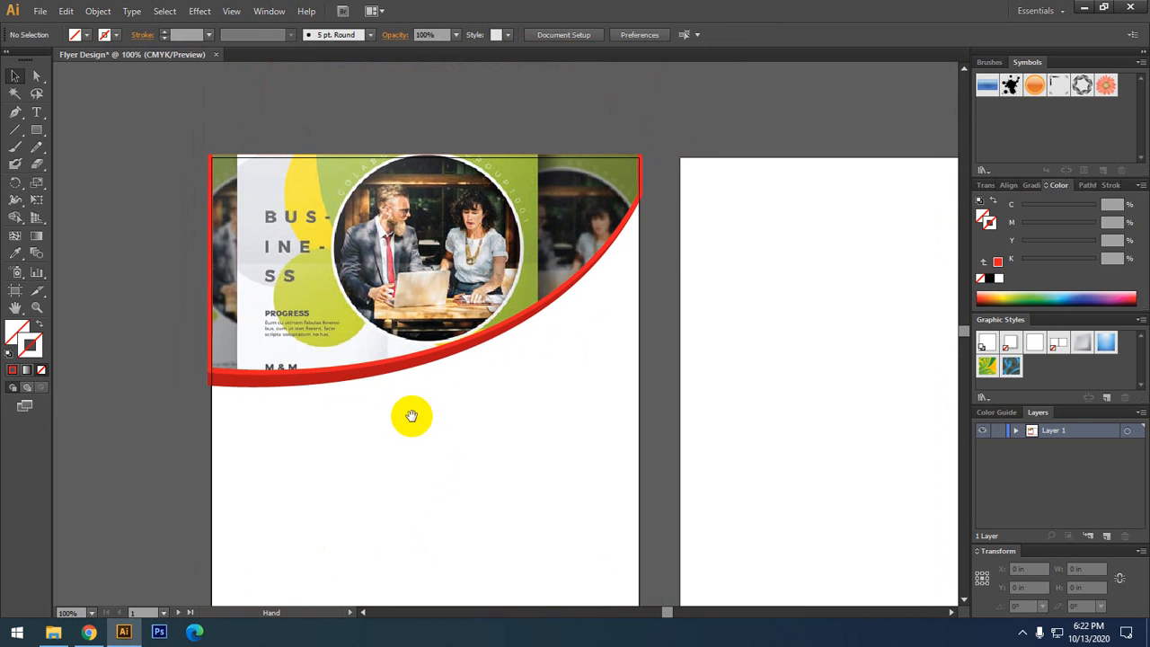
left_click_drag(297, 464, 311, 449)
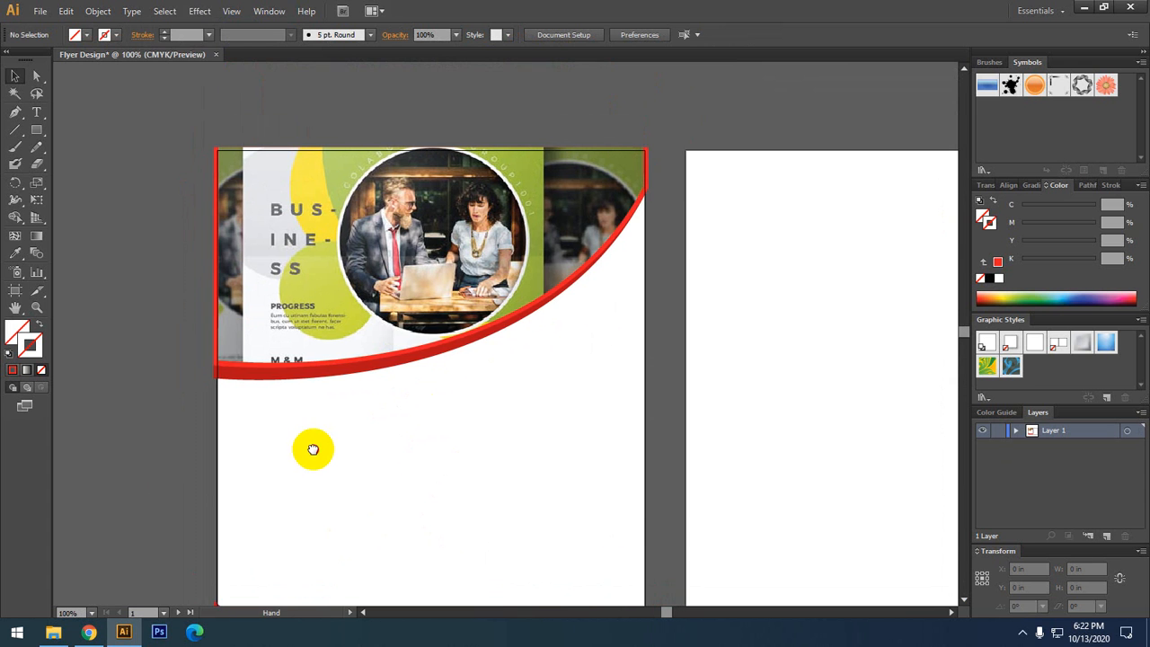
scroll(258, 385, "up", 2)
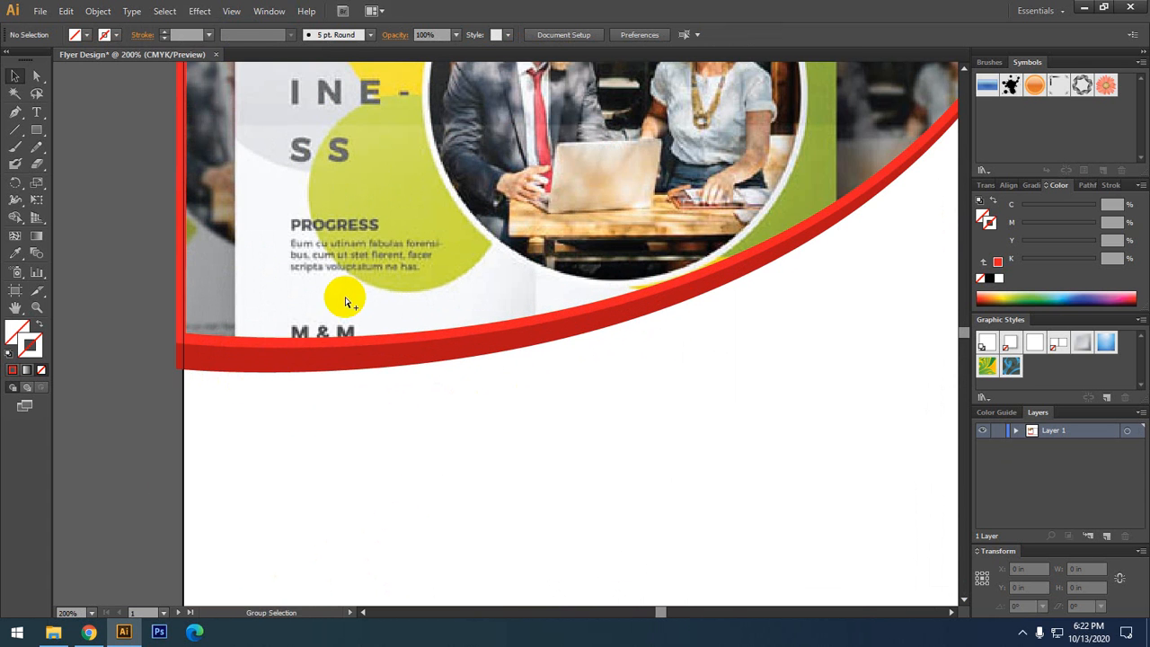
scroll(342, 302, "down", 2)
left_click_drag(200, 336, 223, 309)
scroll(223, 310, "down", 1)
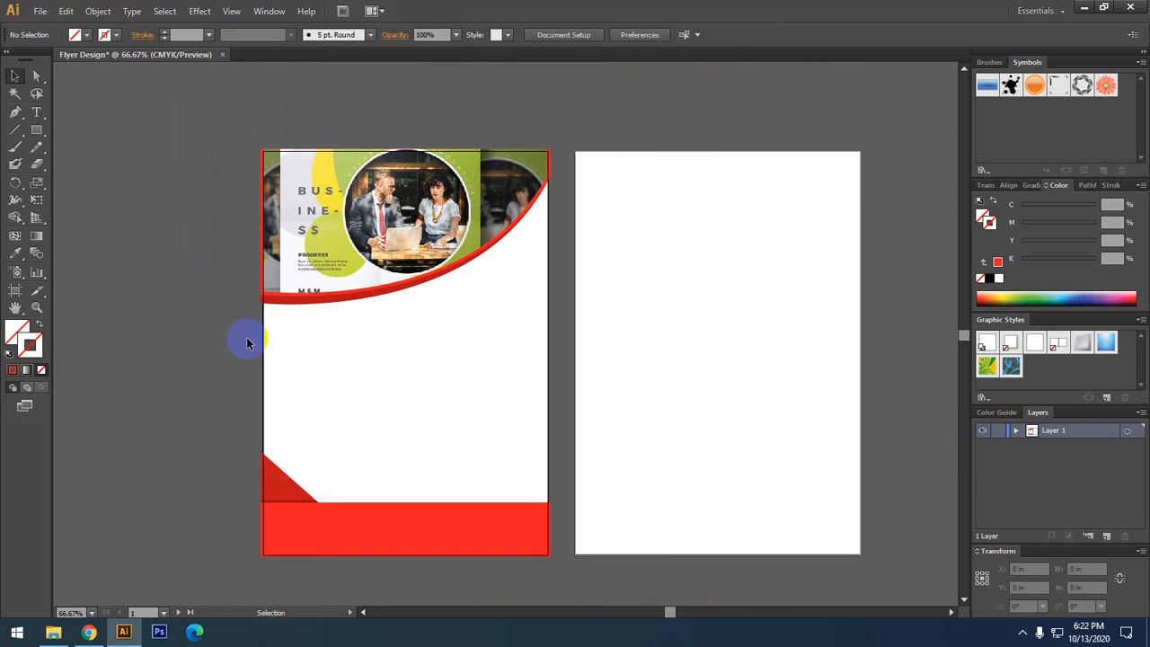
left_click_drag(248, 342, 257, 362)
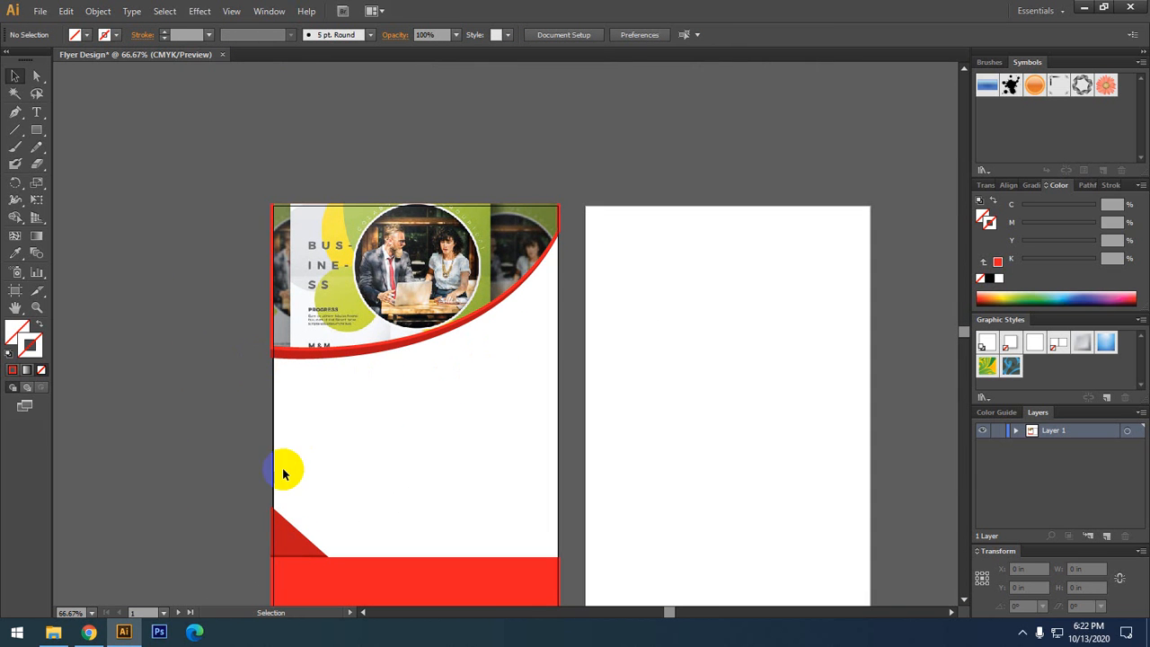
left_click_drag(297, 465, 550, 541)
left_click_drag(299, 378, 456, 431)
left_click_drag(494, 336, 521, 381)
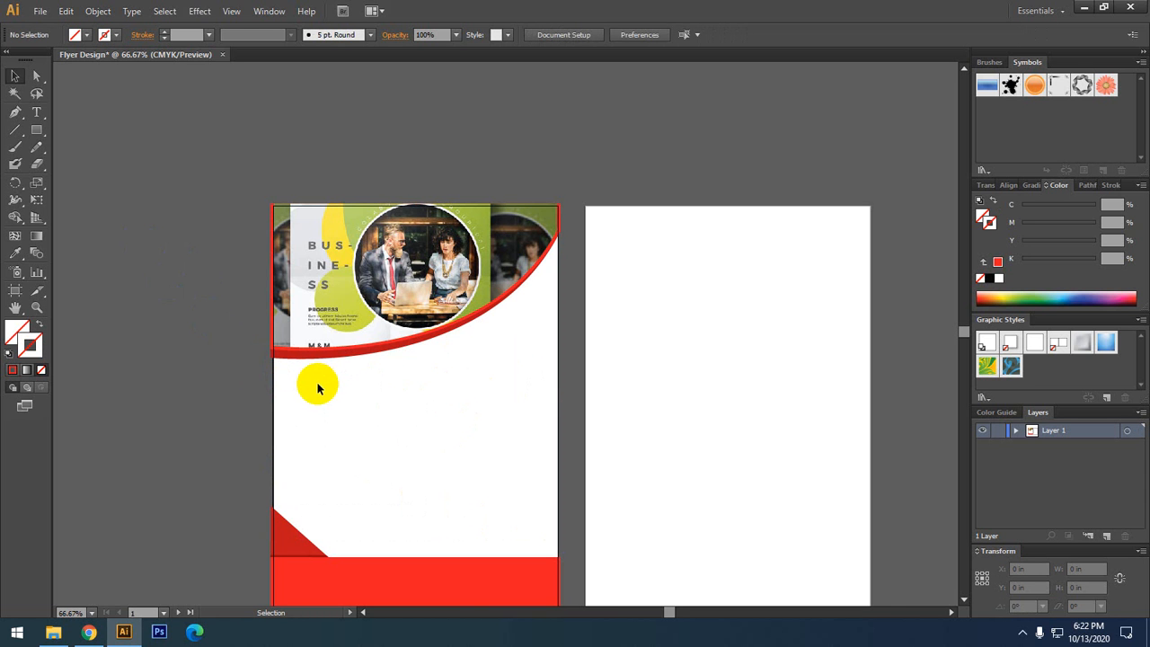
left_click_drag(317, 384, 314, 359)
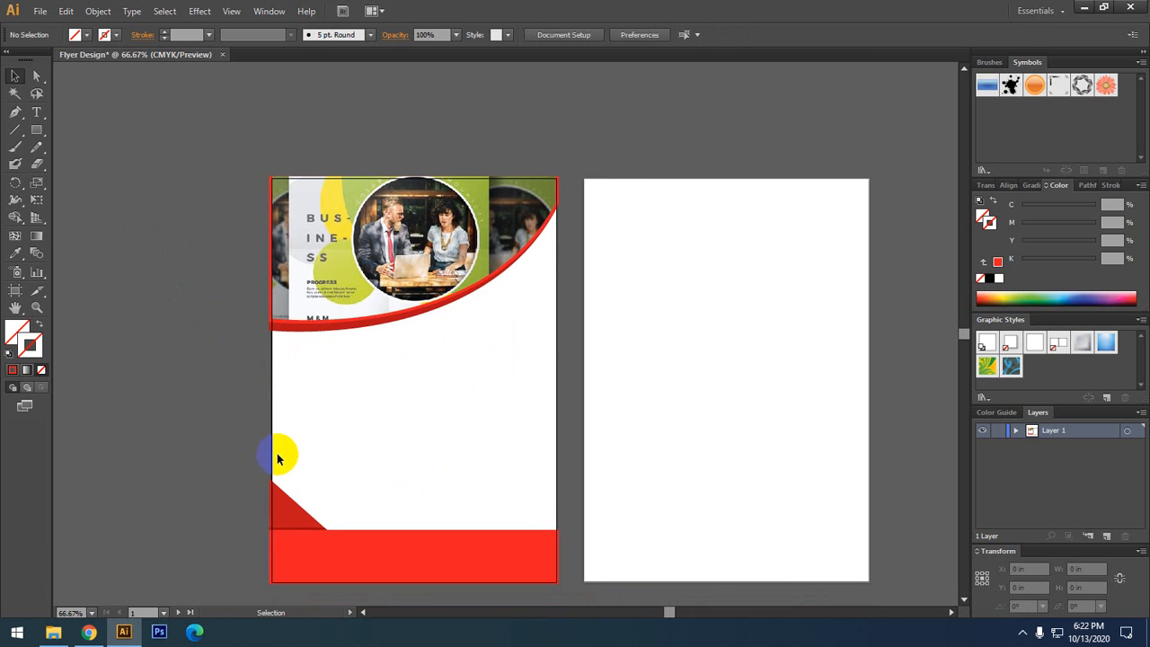
- Draw a rectangle about 1.17 × 2.18 in above the footer and fill it with the footer's red
scroll(282, 457, "up", 2)
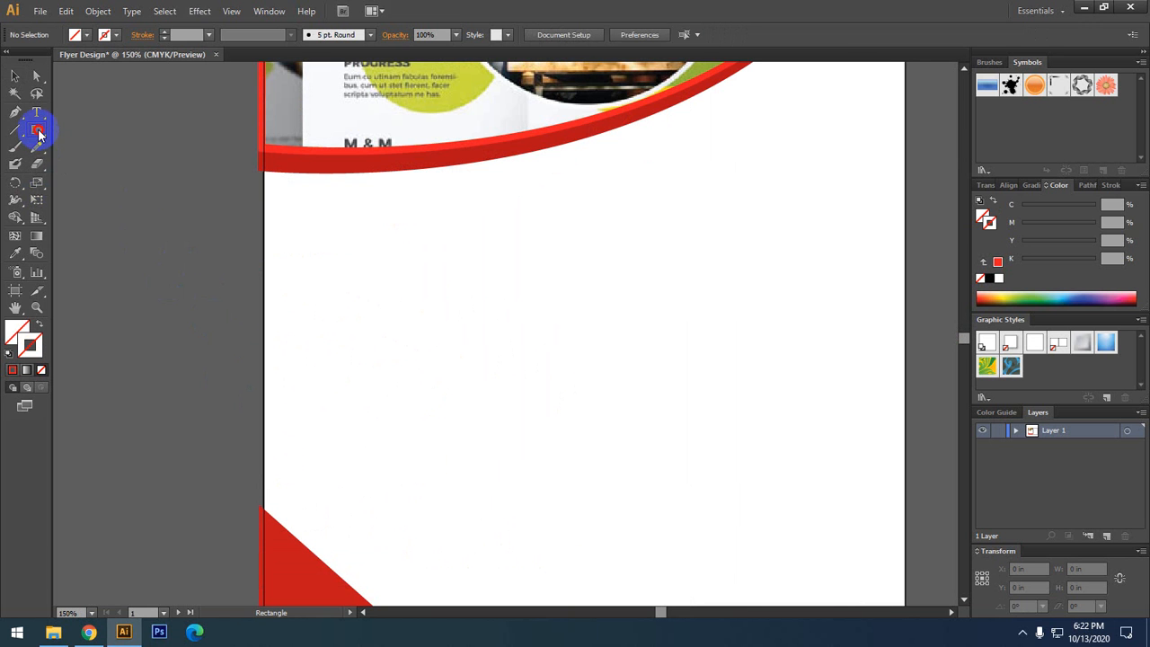
left_click(37, 130)
left_click_drag(403, 423, 498, 351)
left_click(15, 76)
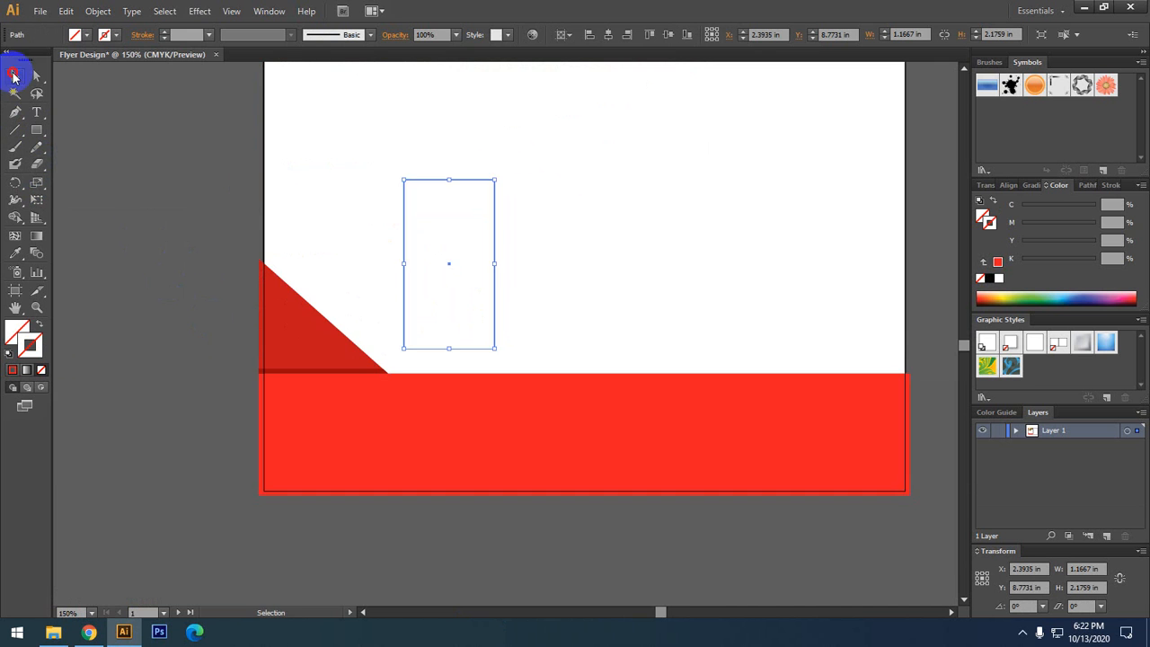
left_click_drag(465, 211, 451, 297)
left_click(15, 252)
left_click(321, 499)
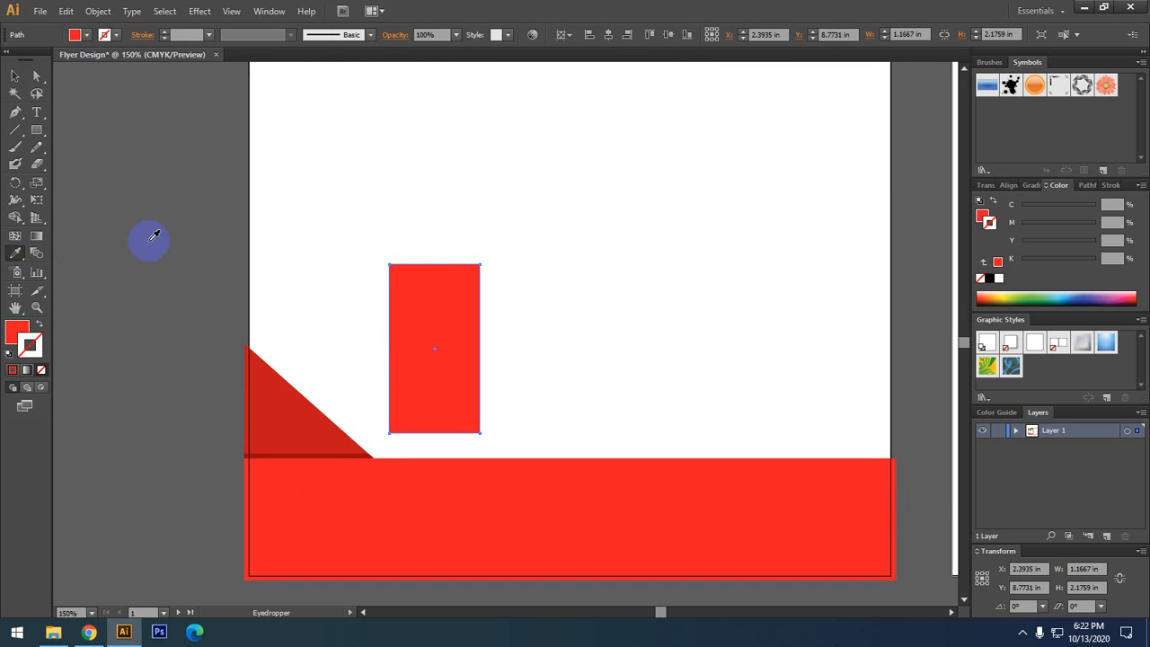
- Move the red rectangle up near the flyer's left edge and widen it to about 1.28 in
left_click(13, 80)
left_click_drag(418, 250, 384, 377)
left_click_drag(404, 447, 332, 373)
- Draw a red circle about 0.89 in across, centred on the middle of the rectangle's top edge
scroll(287, 264, "up", 2)
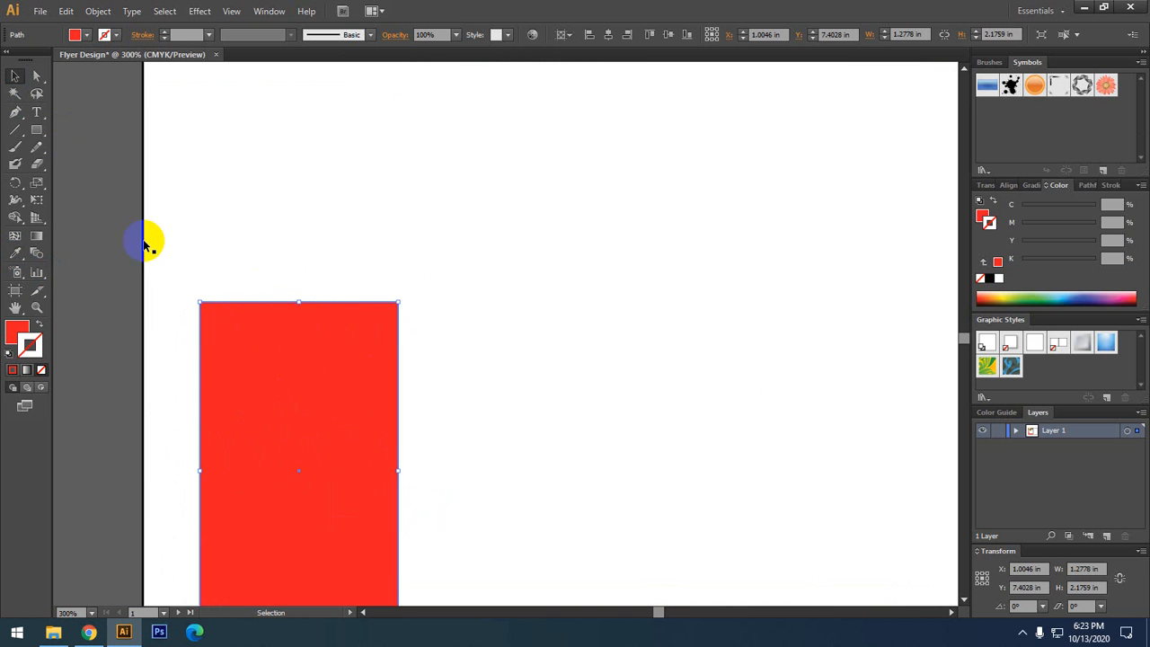
left_click(36, 130)
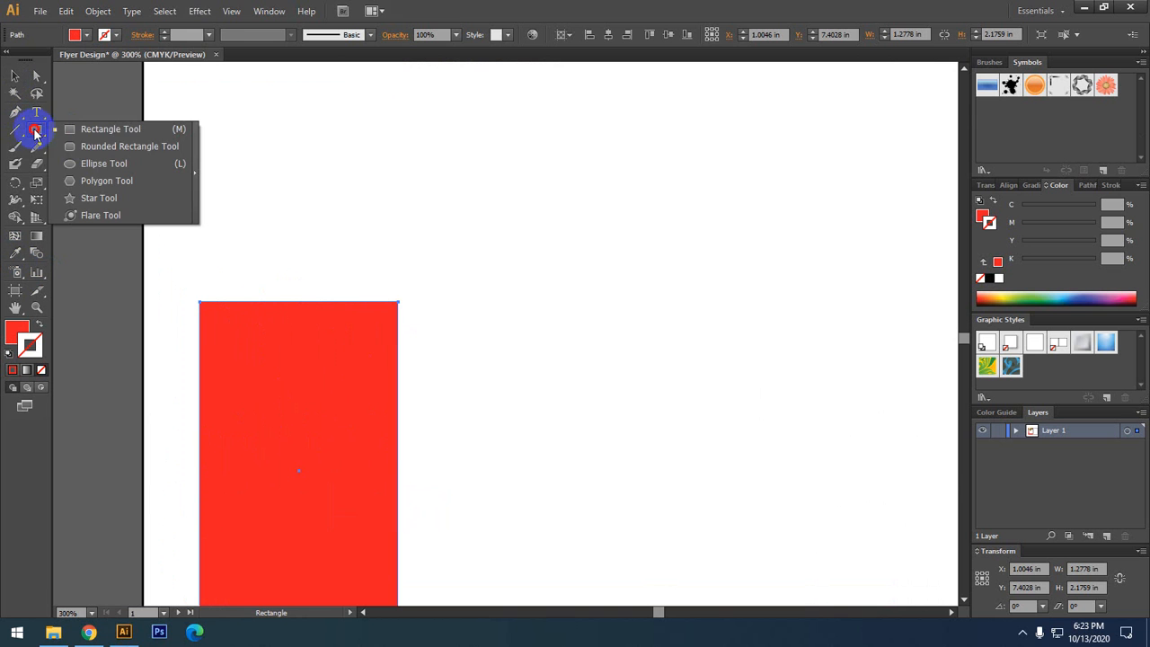
left_click_drag(34, 132, 82, 167)
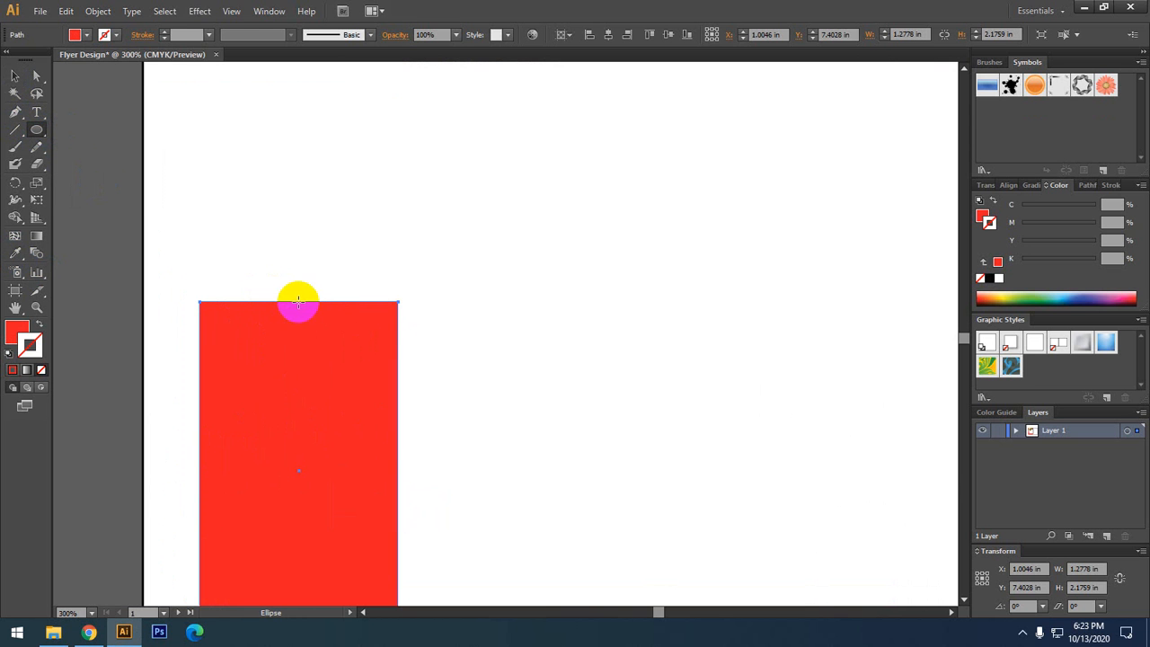
left_click_drag(297, 300, 366, 358)
left_click(16, 76)
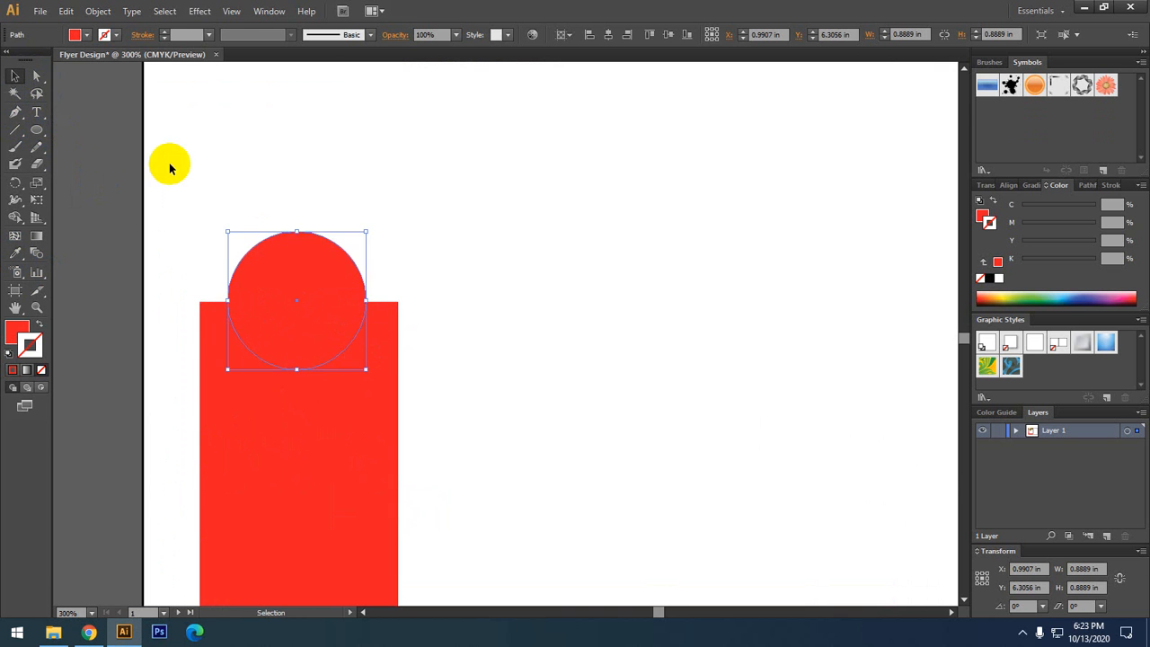
- Give the circle above the rectangle a white 4 pt stroke
left_click_drag(282, 292, 299, 266)
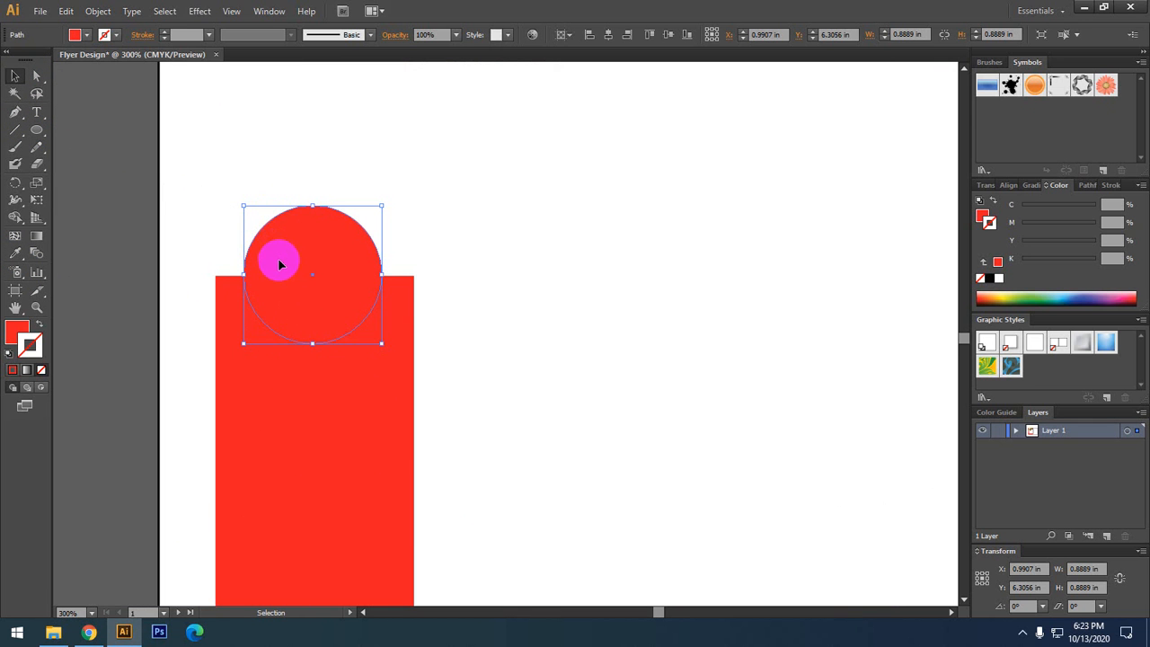
key("ctrl+c")
key("v")
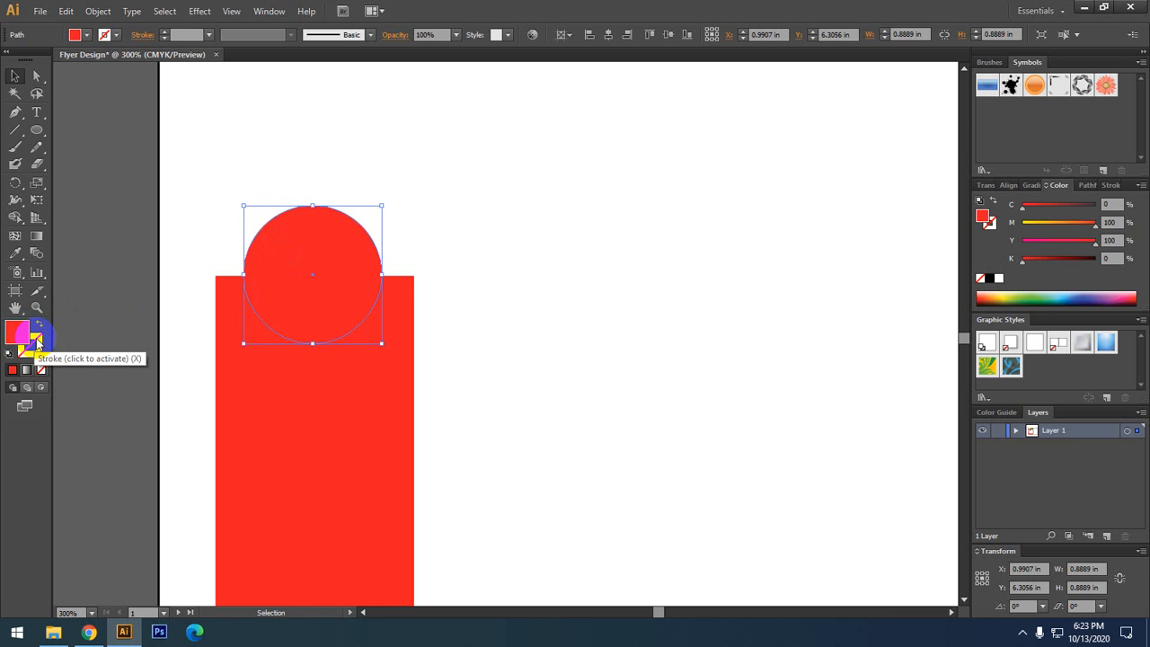
left_click(997, 277)
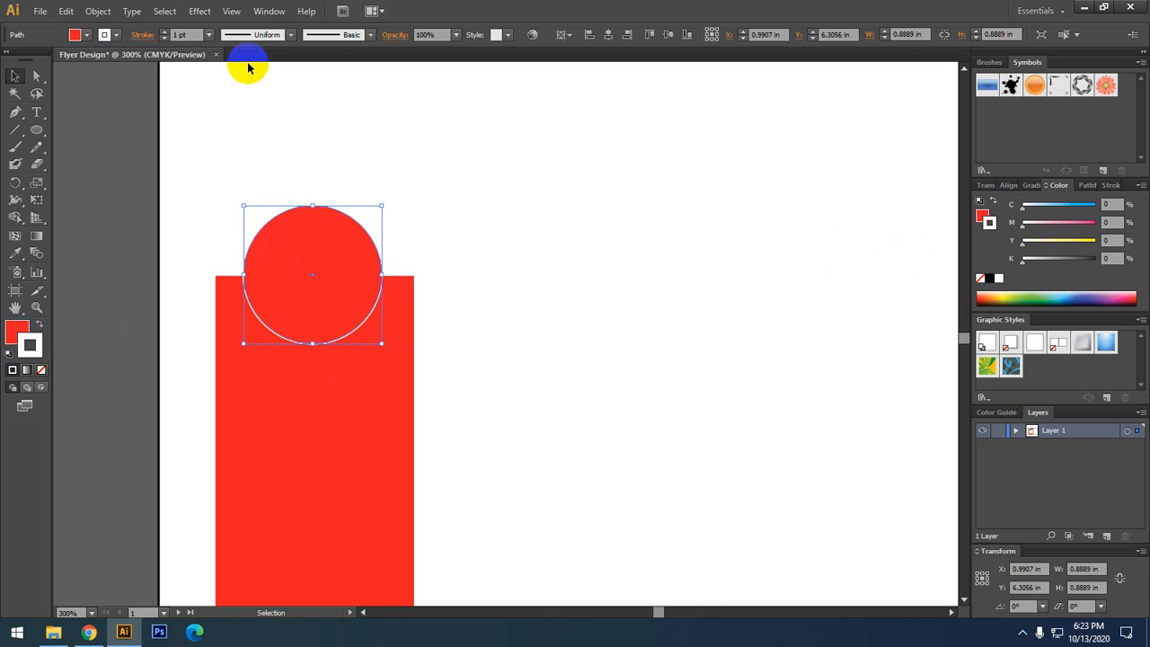
left_click(180, 35)
key("Up")
key("Up")
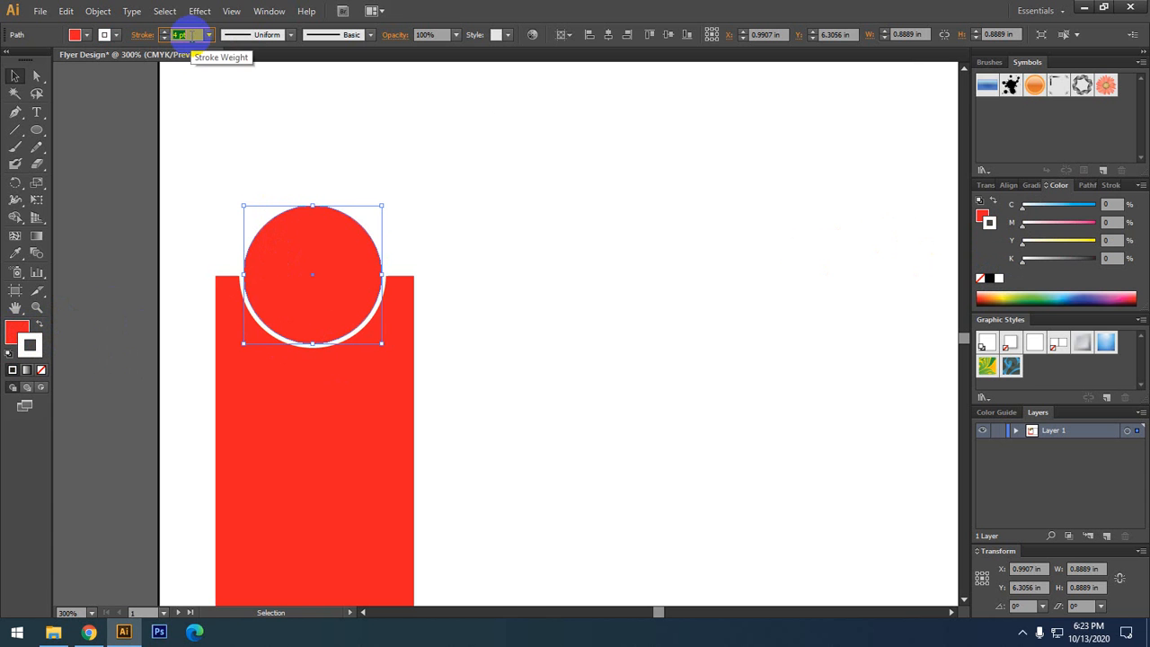
left_click(412, 237)
left_click_drag(411, 237, 365, 275)
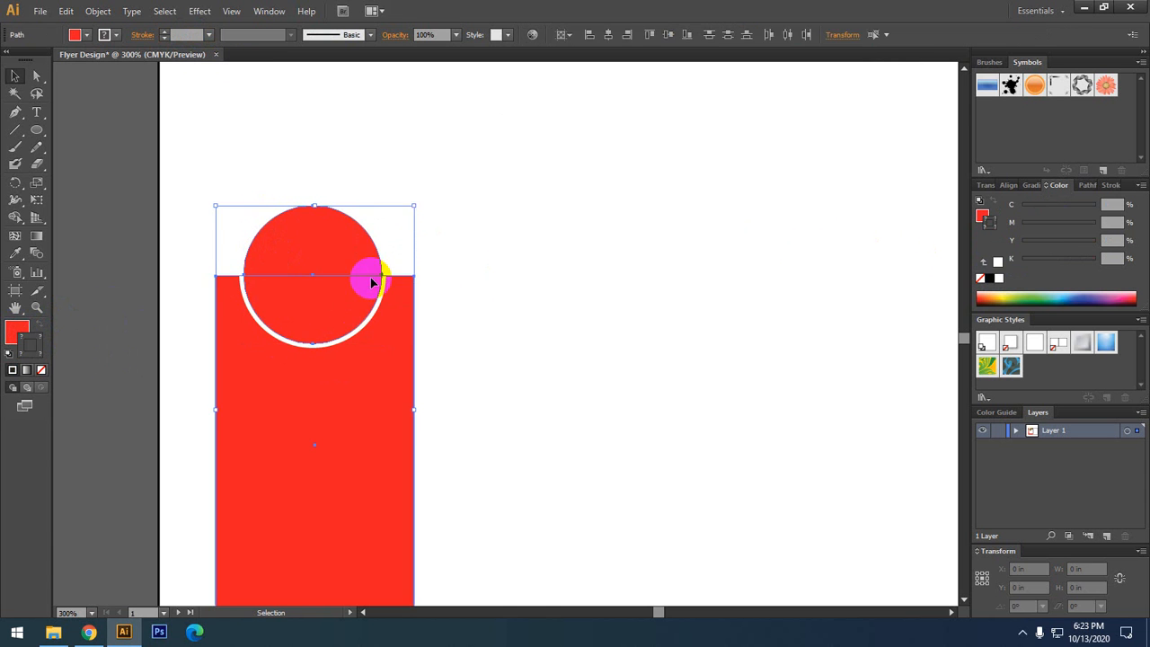
left_click(405, 210)
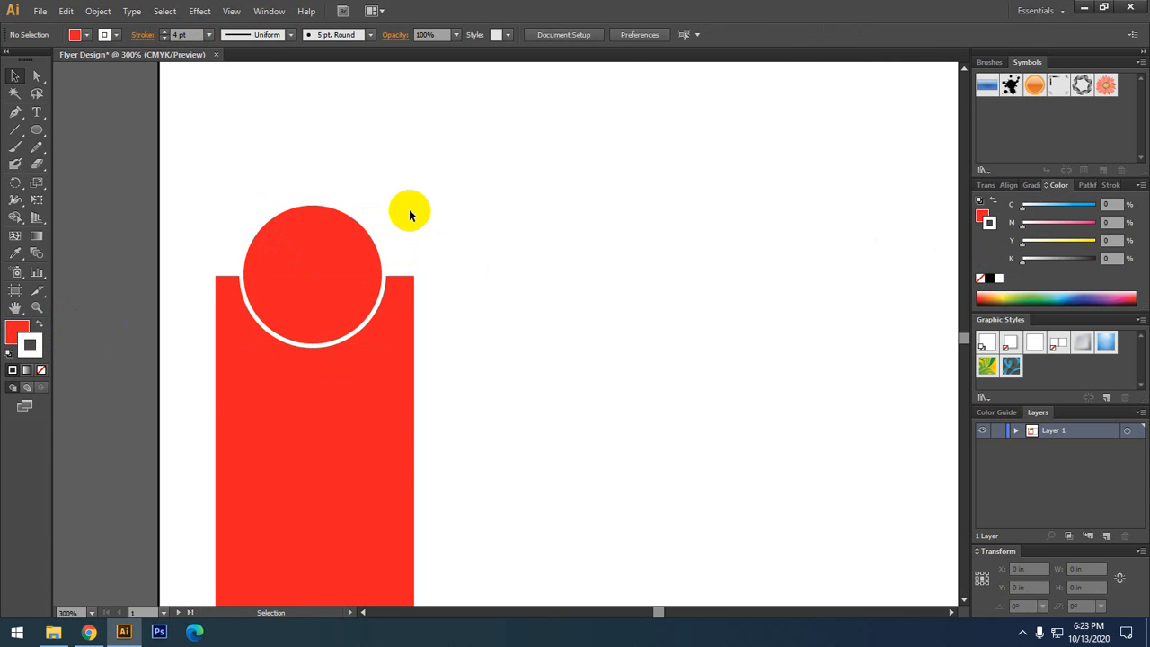
- Duplicate the rectangle with its circle to form a row of four across the flyer's empty middle area
scroll(410, 212, "down", 3)
left_click(409, 271)
left_click(431, 278)
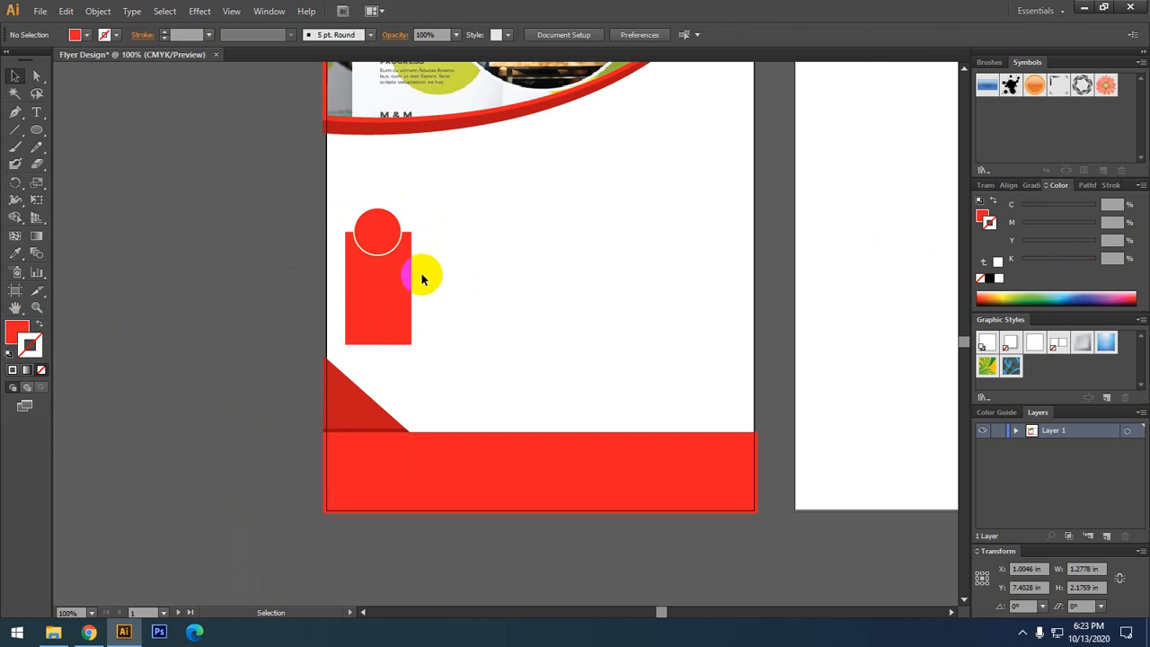
left_click_drag(438, 278, 591, 295)
left_click(623, 295, "shift")
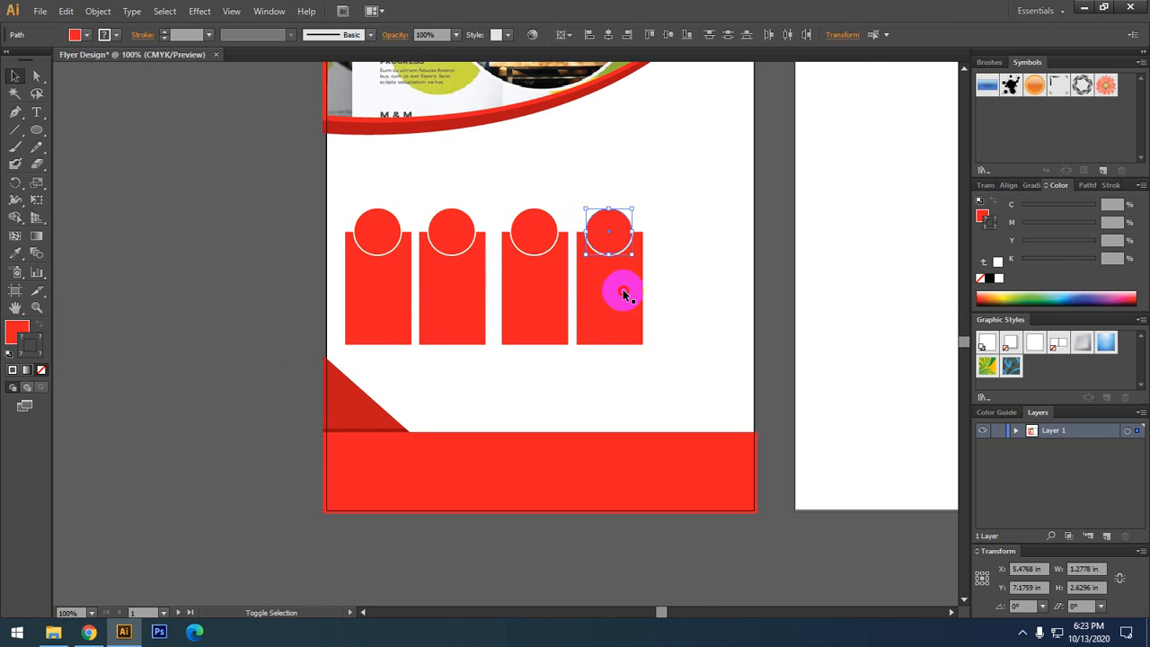
left_click(608, 310, "shift")
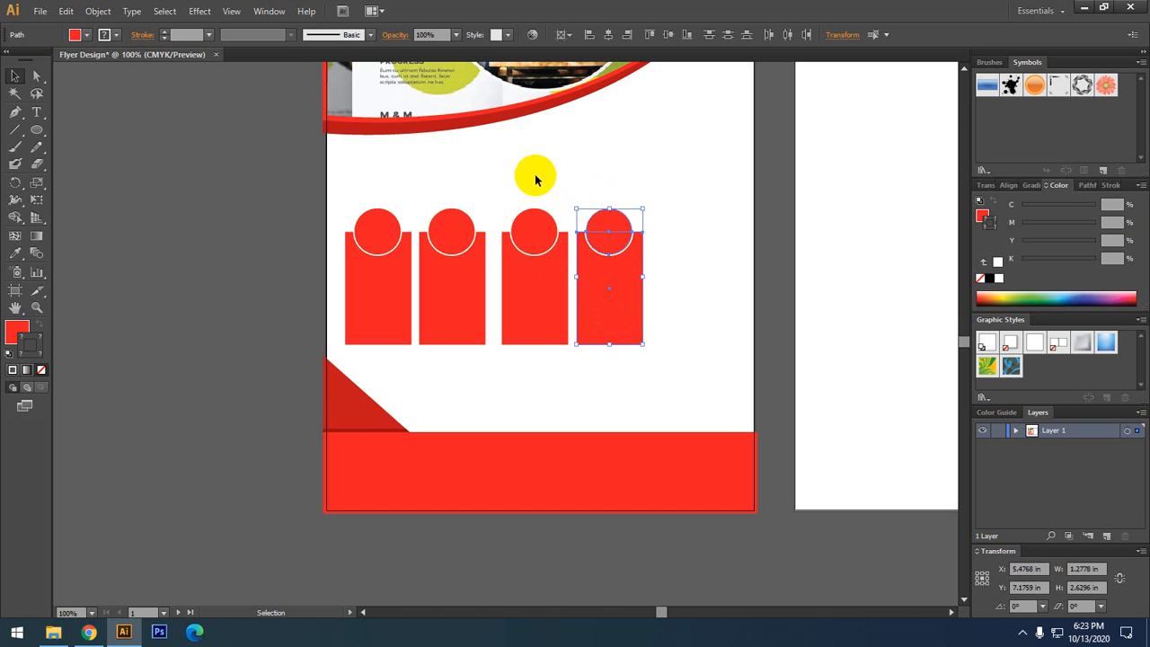
left_click_drag(560, 153, 514, 226)
scroll(524, 213, "up", 1)
left_click(492, 218)
left_click(130, 564)
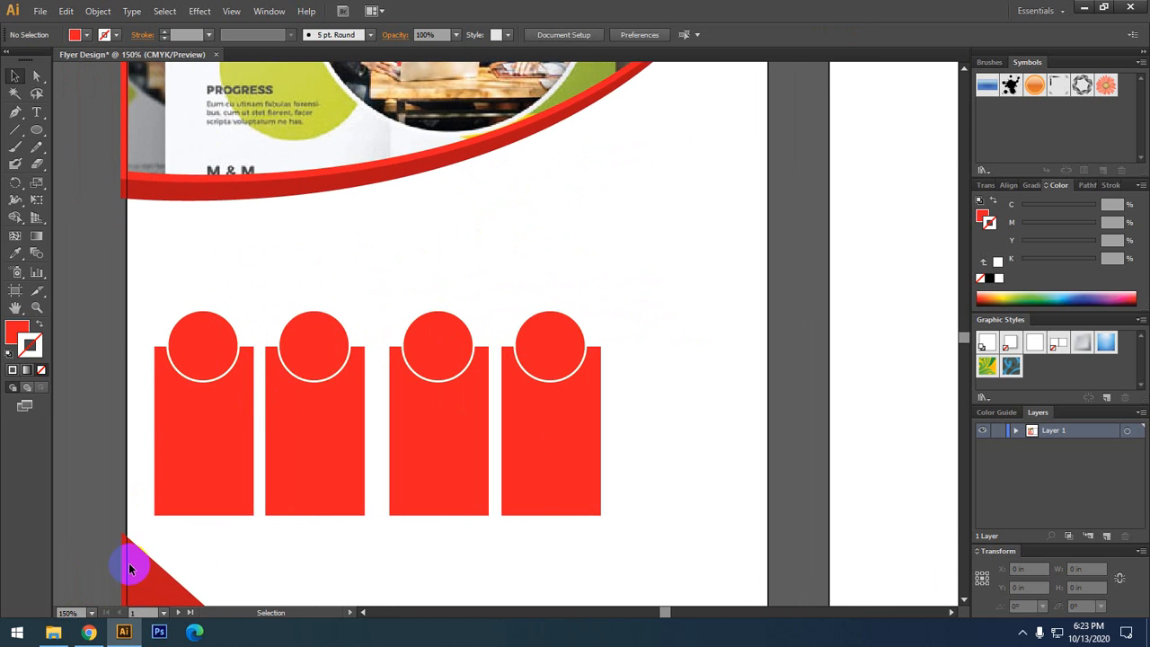
- Switch to Chrome and browse the Flyer Design image results for layout ideas
left_click(90, 632)
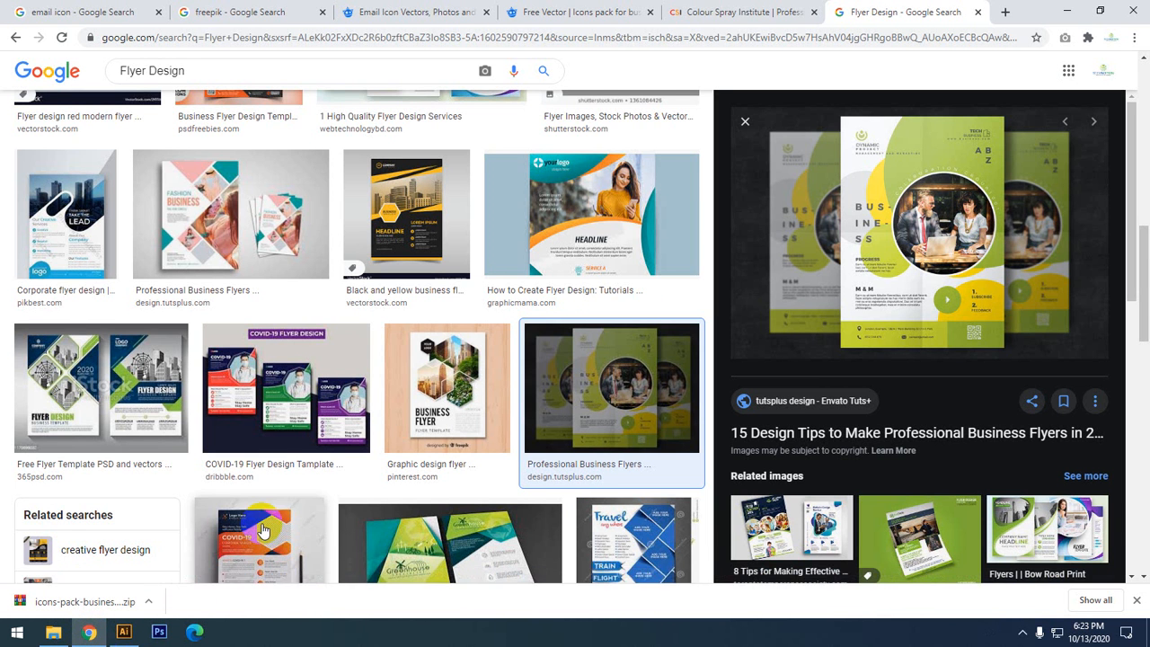
scroll(265, 530, "down", 1)
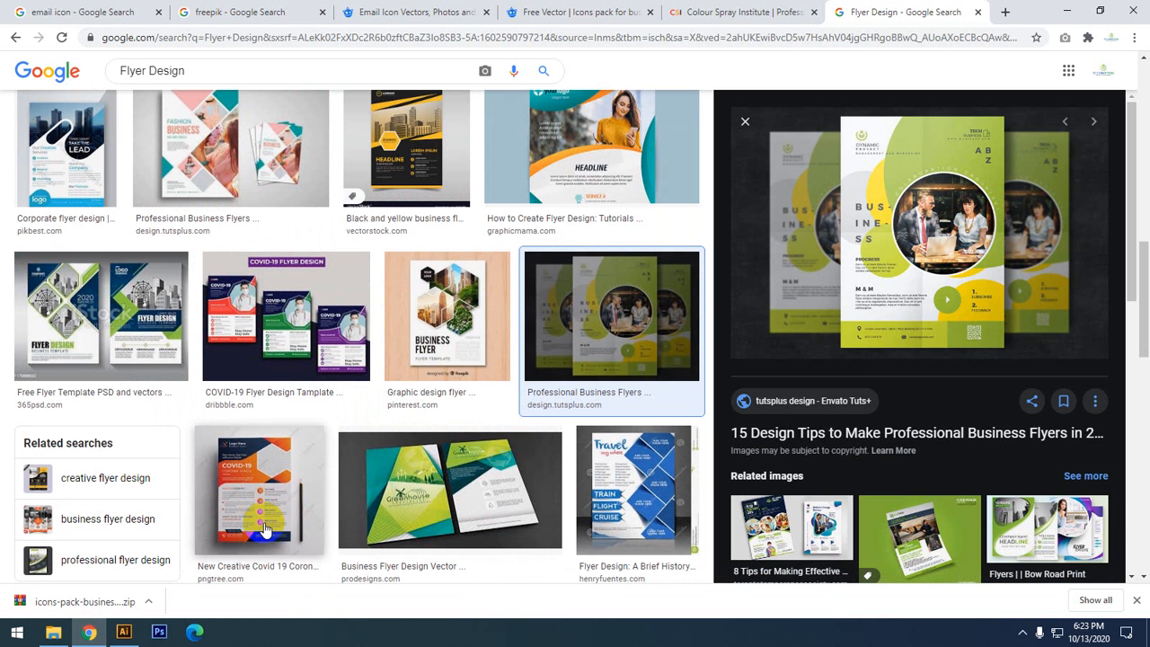
scroll(265, 530, "down", 5)
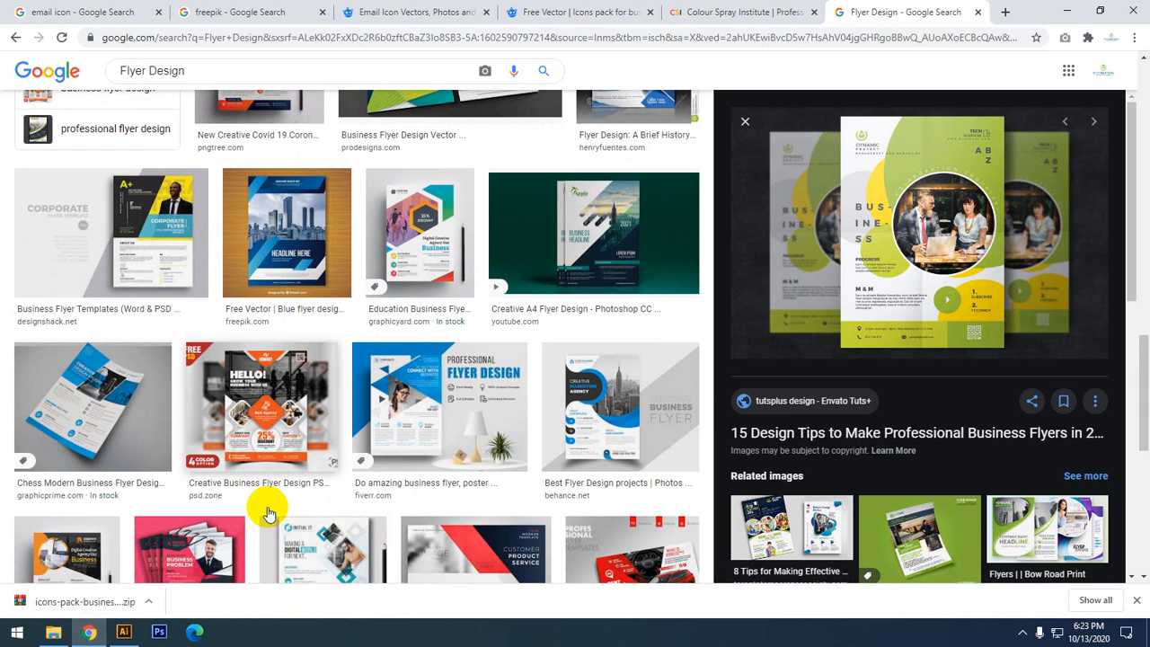
scroll(270, 505, "down", 3)
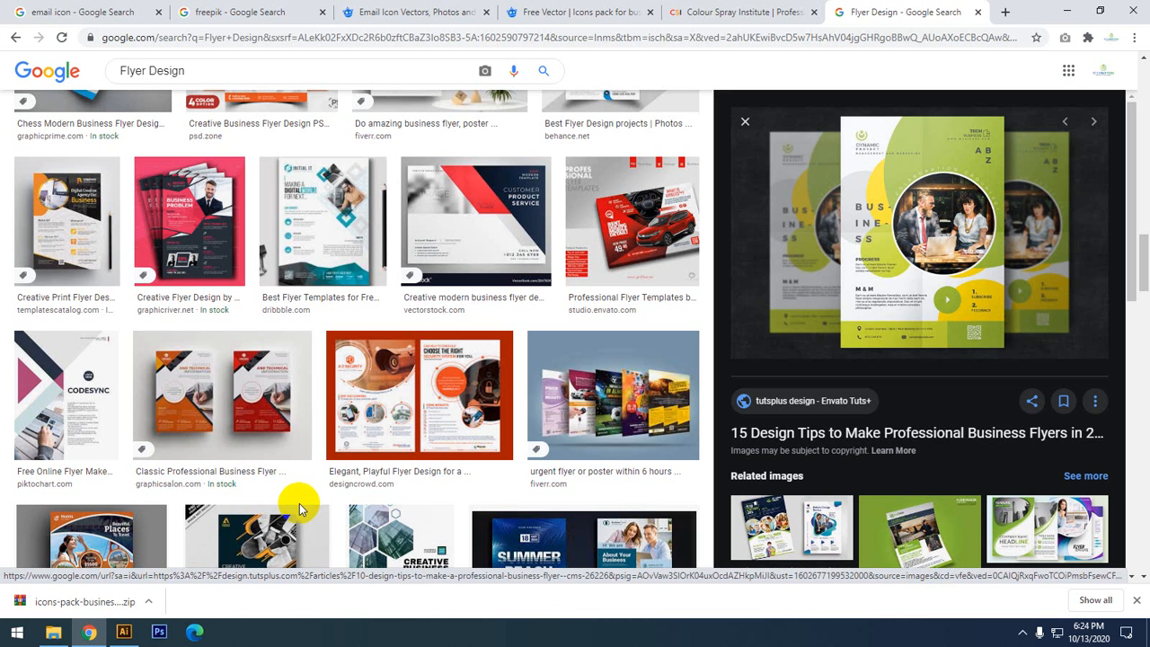
scroll(301, 511, "down", 1)
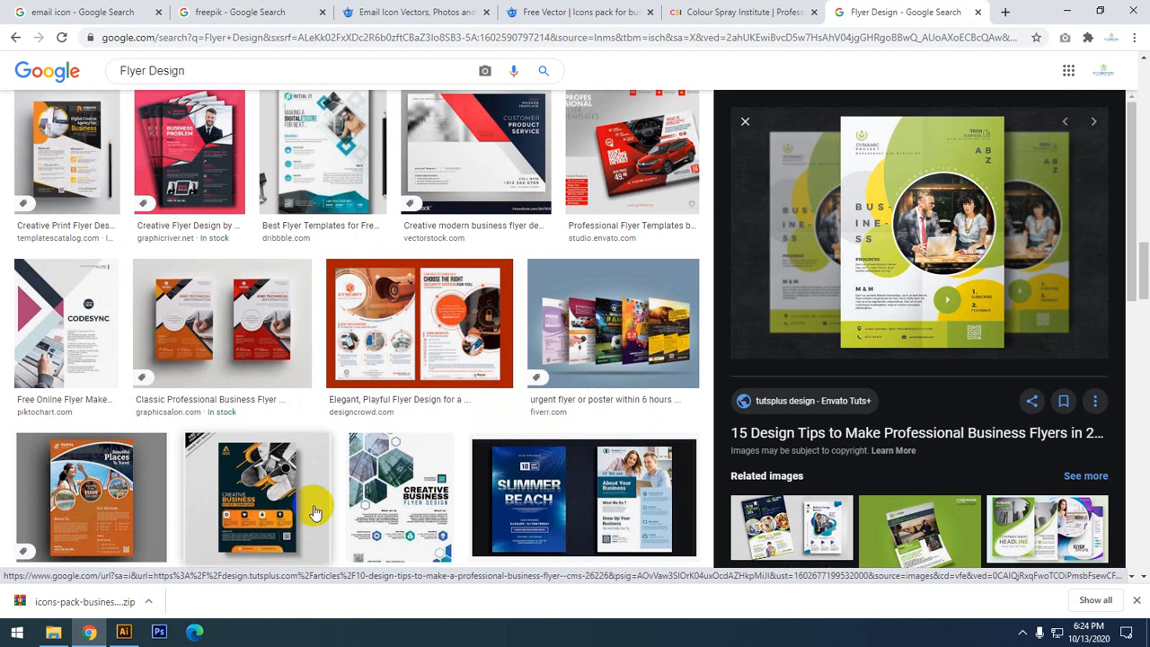
scroll(303, 512, "down", 4)
scroll(292, 504, "up", 5)
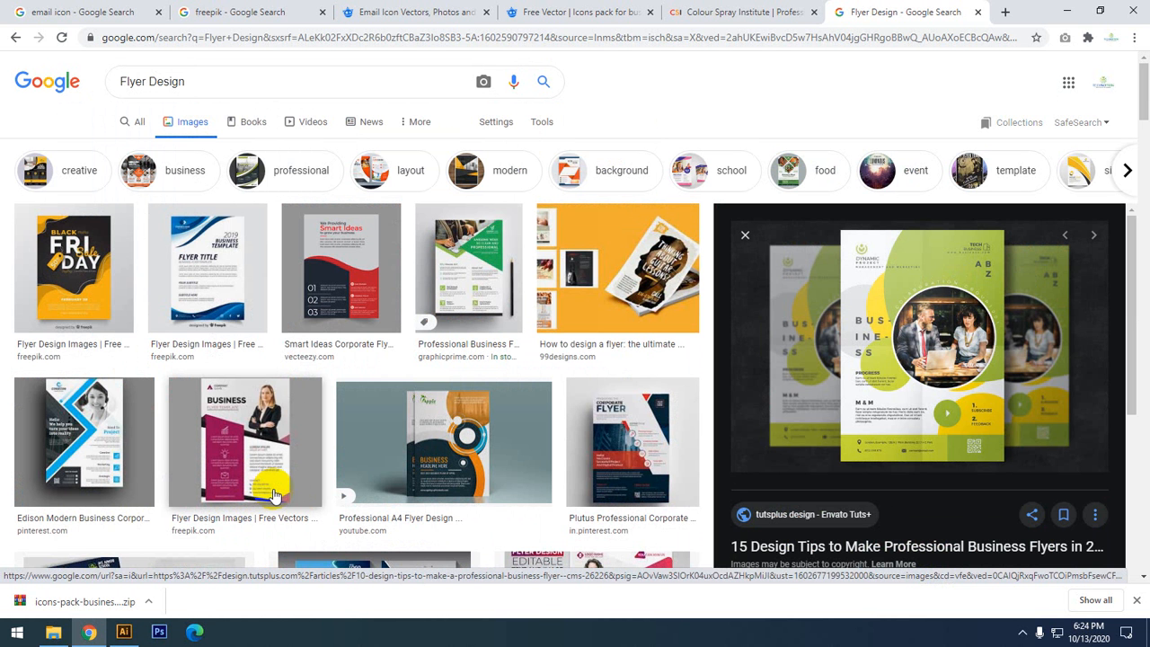
scroll(279, 492, "down", 3)
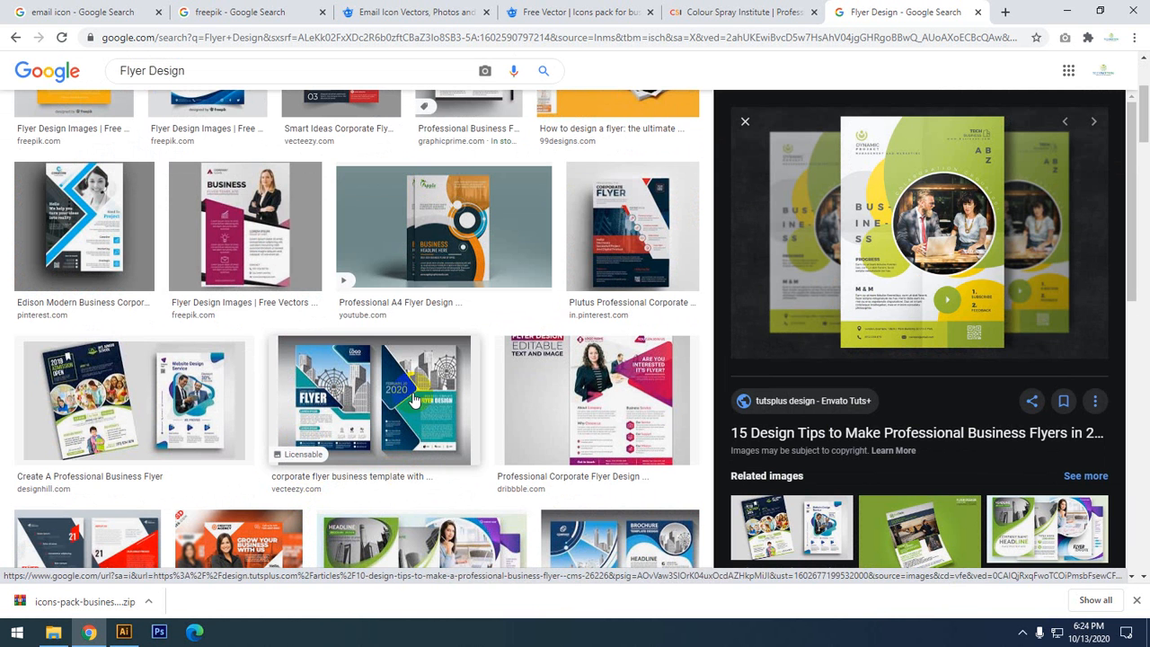
scroll(160, 498, "down", 1)
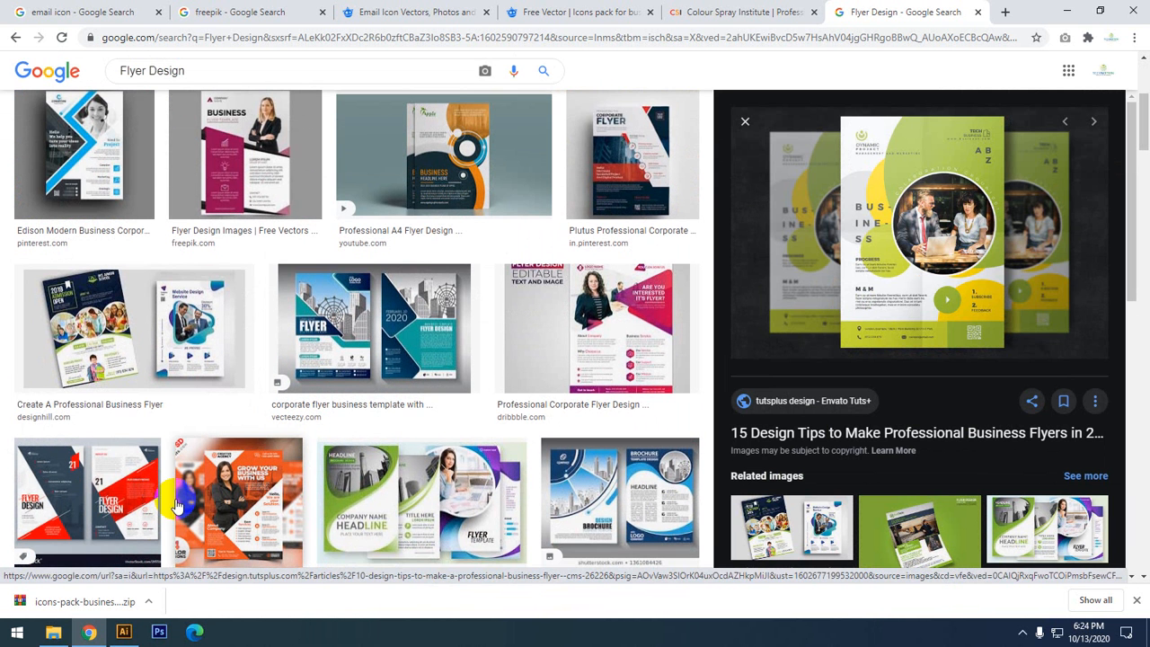
scroll(177, 506, "down", 2)
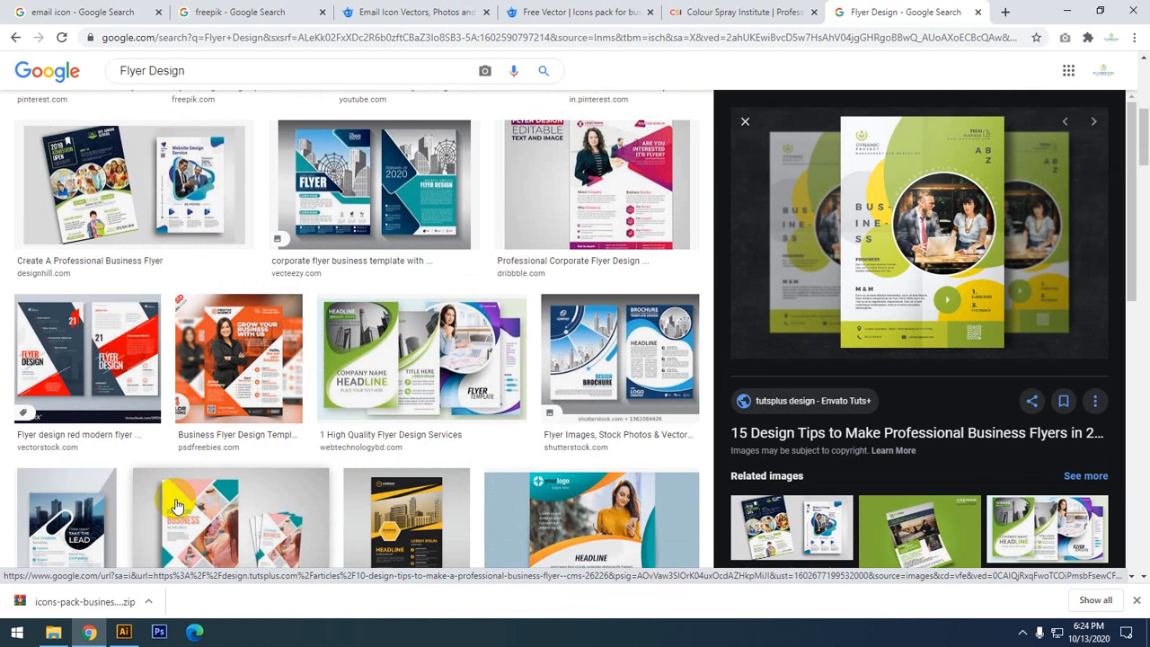
scroll(177, 506, "down", 1)
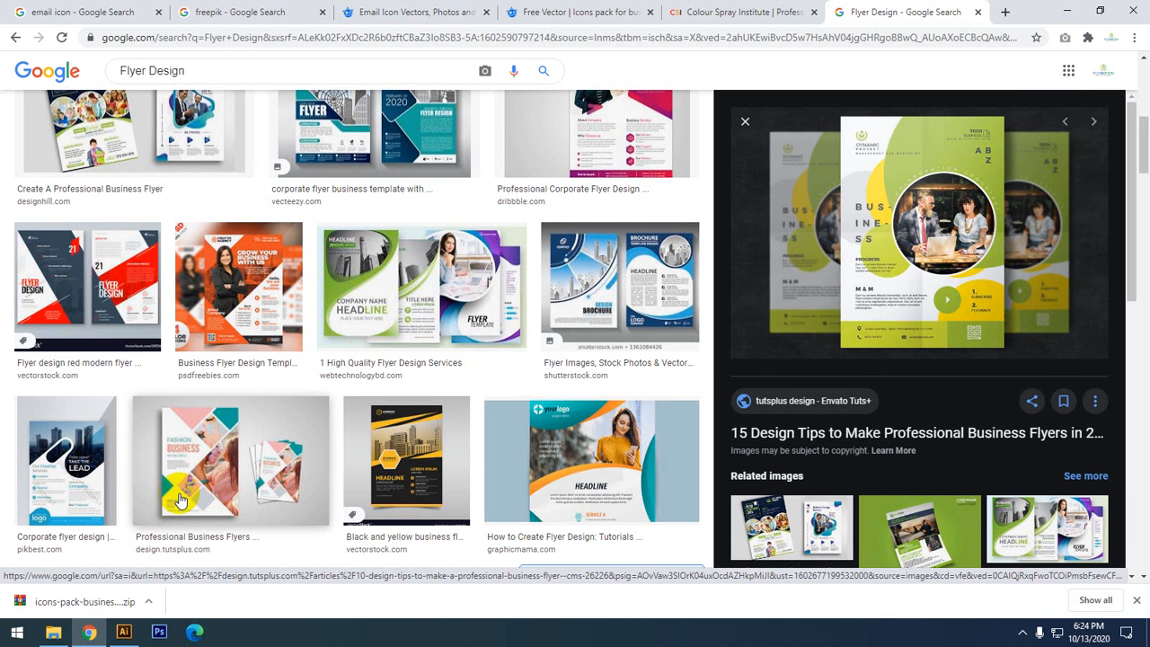
scroll(179, 500, "down", 3)
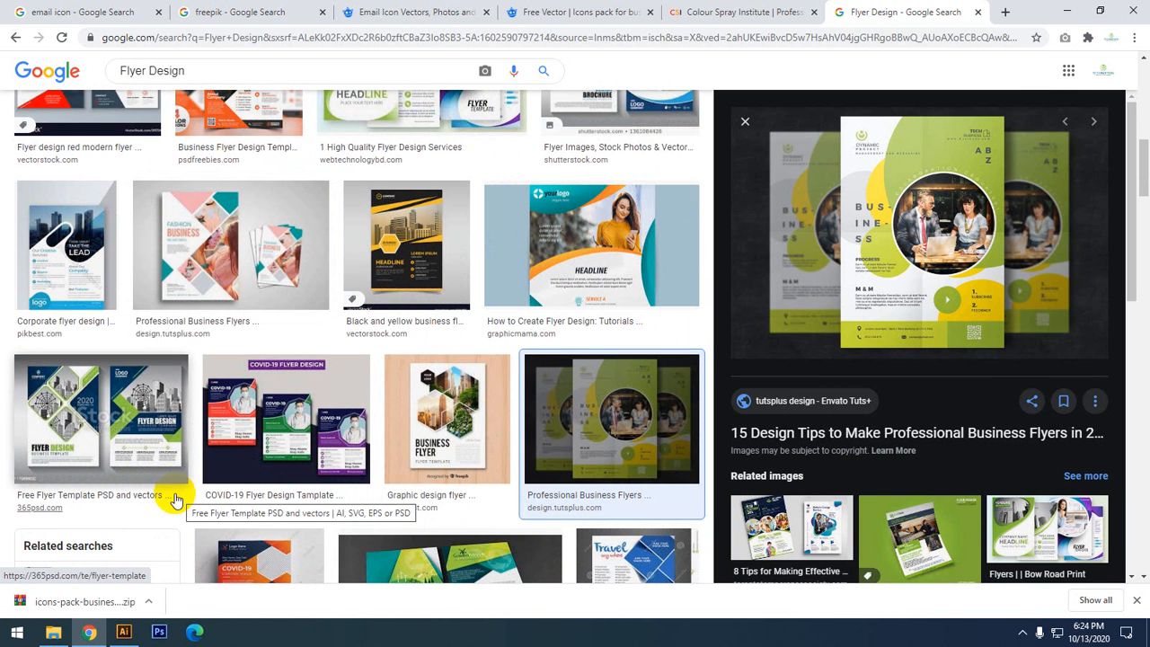
scroll(186, 505, "down", 4)
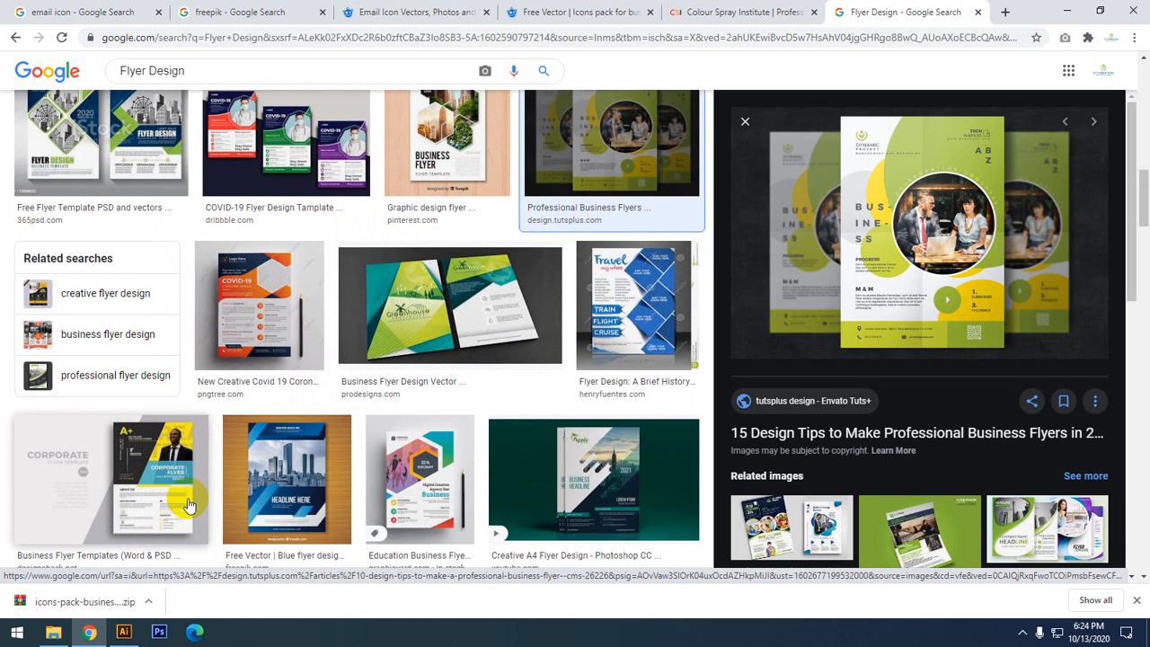
- Preview the Creative A4 Flyer Design result, examine its diagonal image strips and browse related flyer designs
left_click(692, 475)
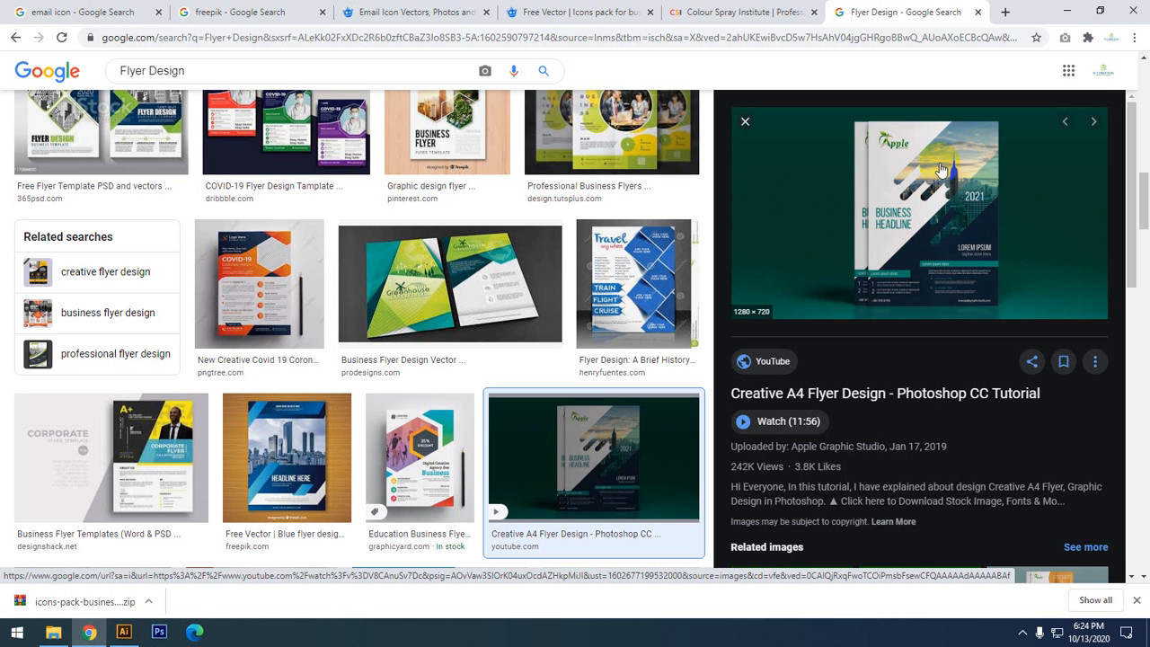
scroll(885, 404, "down", 4)
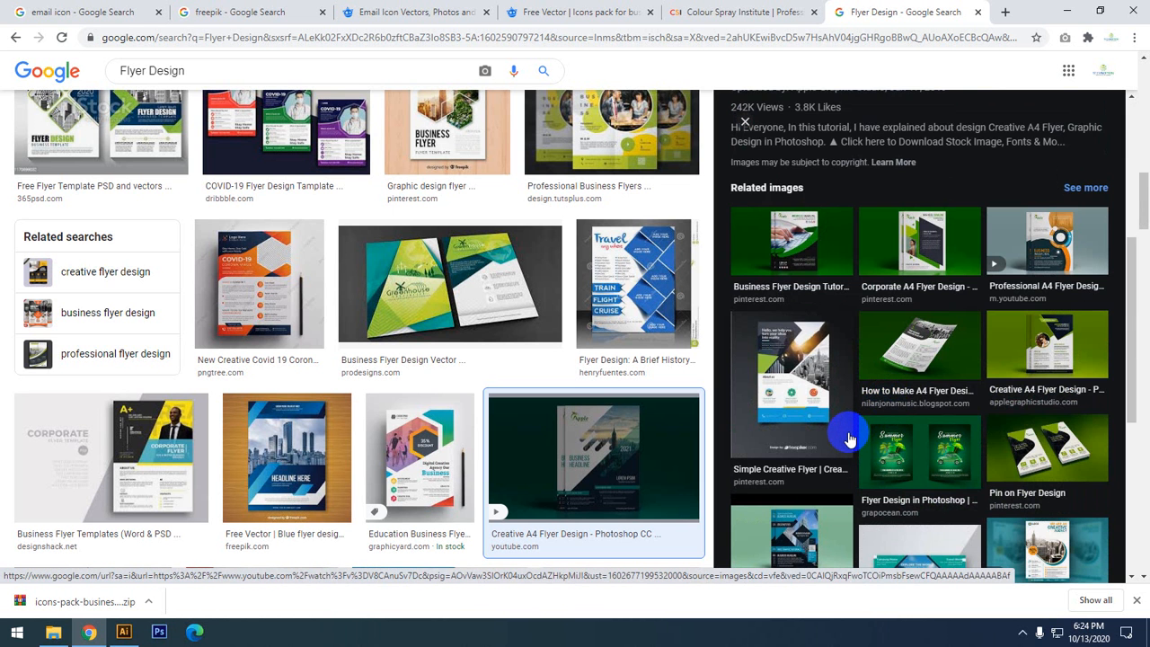
scroll(848, 439, "down", 2)
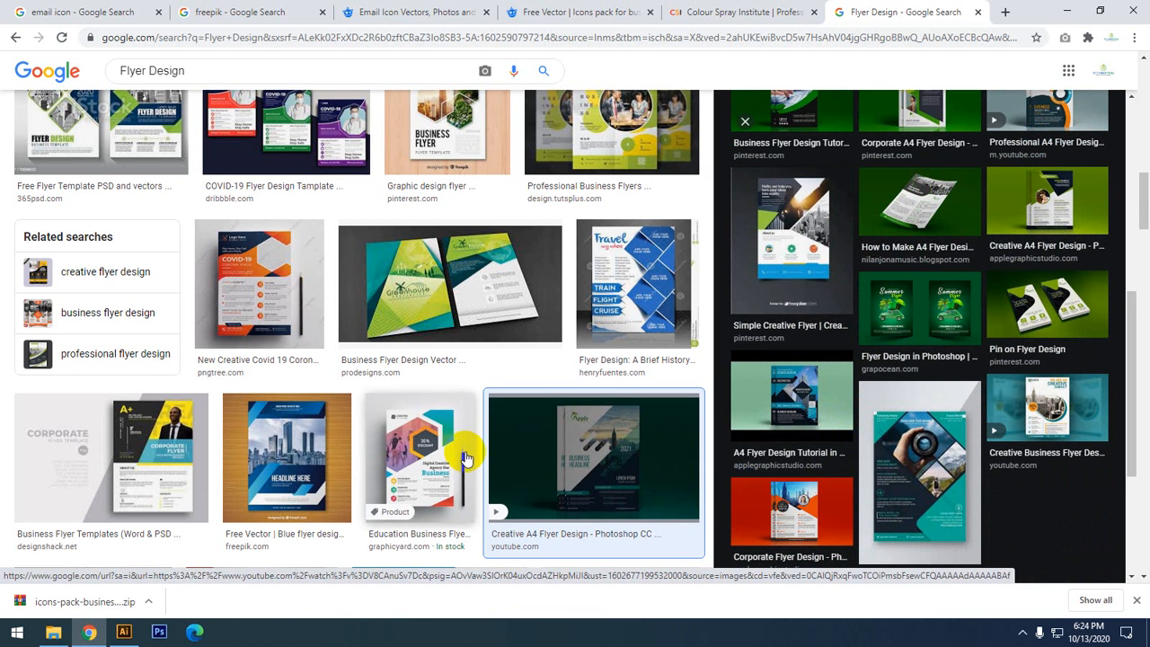
scroll(463, 456, "down", 3)
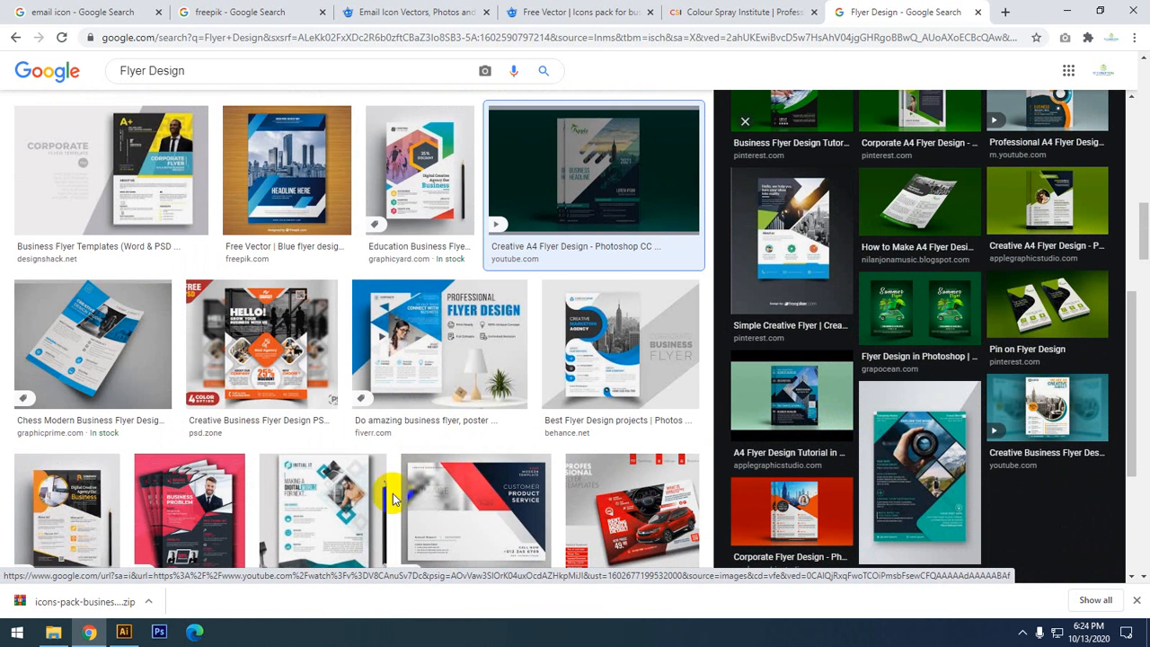
scroll(391, 503, "up", 9)
scroll(827, 532, "up", 5)
scroll(826, 532, "up", 1)
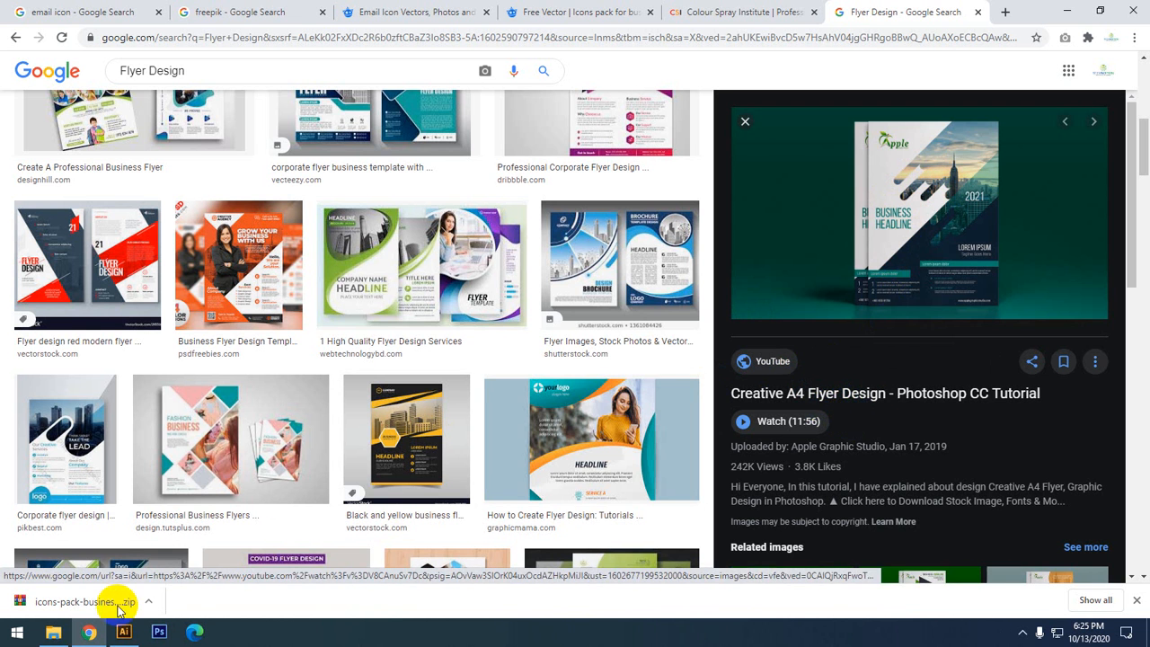
- Switch to Illustrator, duplicate the header's clipped image above the blank second artboard, and release the copy's clipping mask
left_click(124, 632)
left_click_drag(768, 197, 293, 362)
scroll(293, 362, "down", 1)
left_click_drag(251, 313, 492, 385)
left_click(197, 300)
left_click_drag(146, 364, 310, 389)
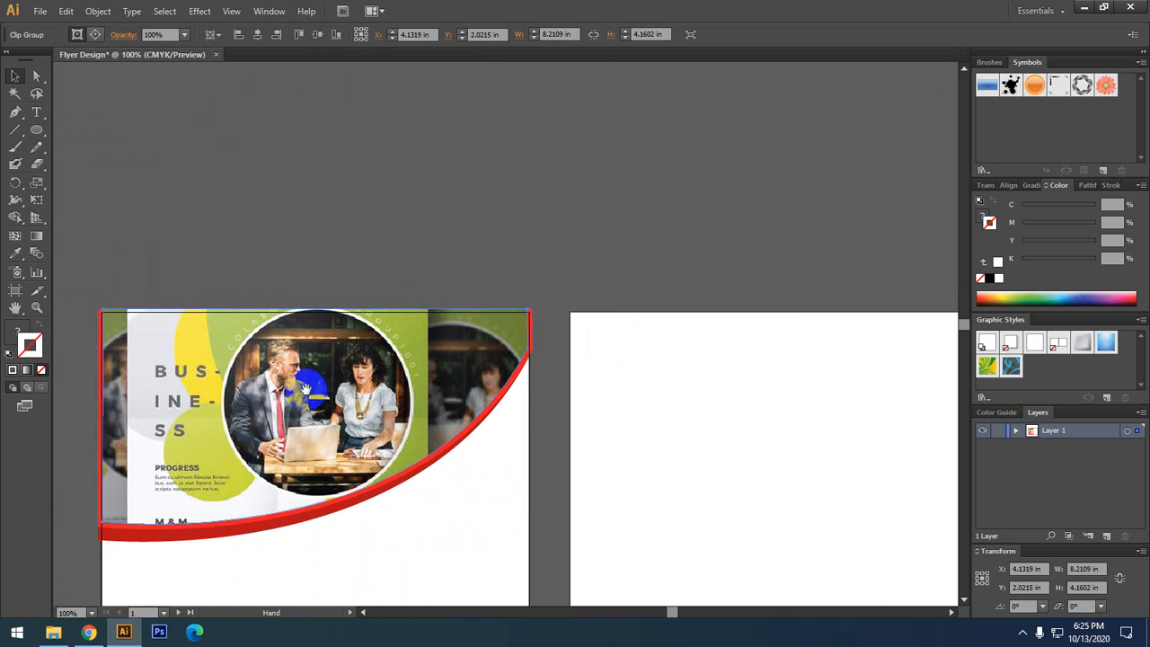
left_click_drag(239, 405, 628, 245)
left_click_drag(629, 245, 495, 207)
right_click(496, 207)
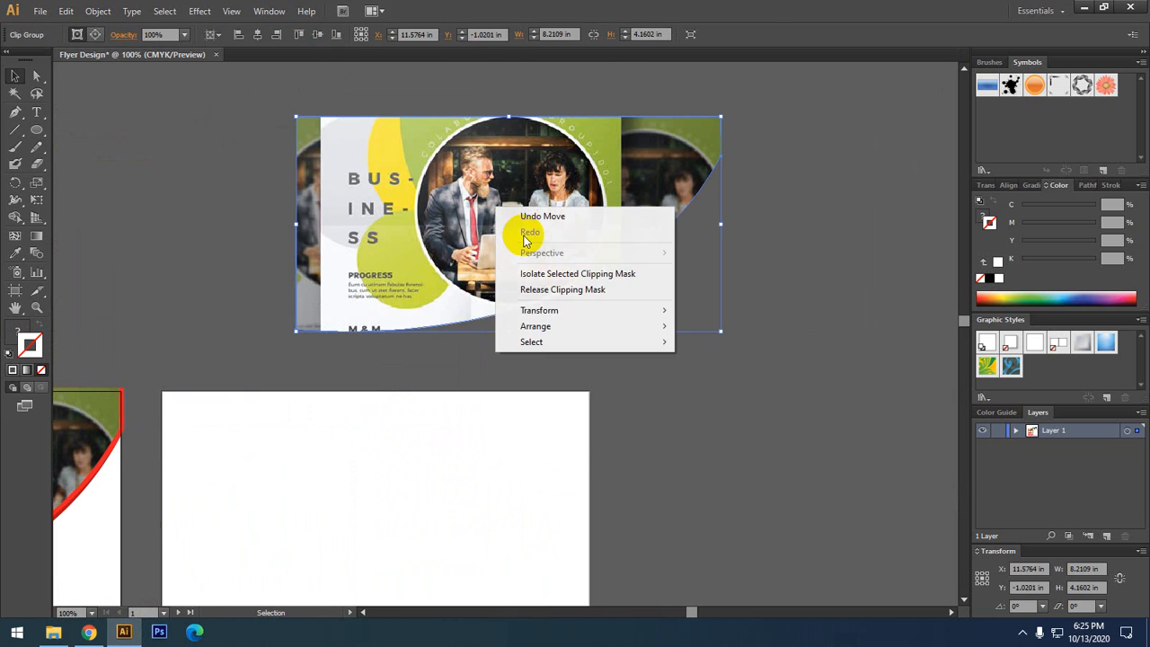
left_click(570, 289)
- Separate the released image from its leftover clipping path, delete that path, and place the image above the artboards
left_click(939, 372)
left_click_drag(772, 368, 224, 249)
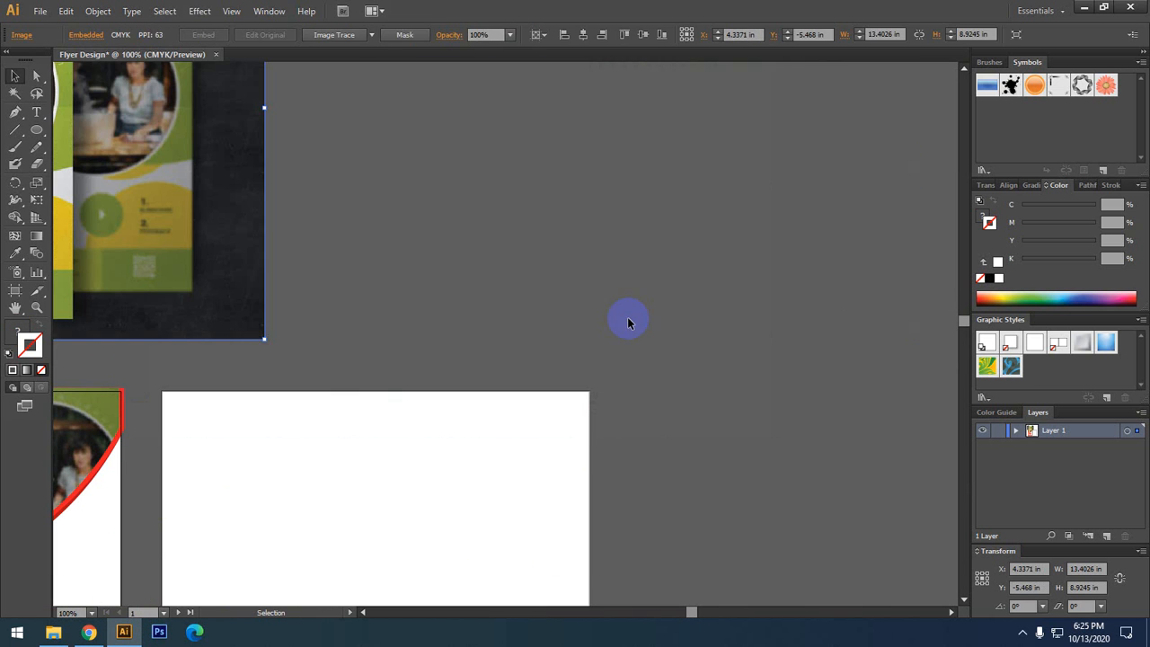
left_click_drag(629, 320, 524, 216)
key("Delete")
left_click_drag(191, 280, 371, 225)
- Draw a vertical rounded rectangle about 0.56 by 3.15 in over the blank artboard's upper-left area and fill it black
left_click_drag(278, 419, 425, 311)
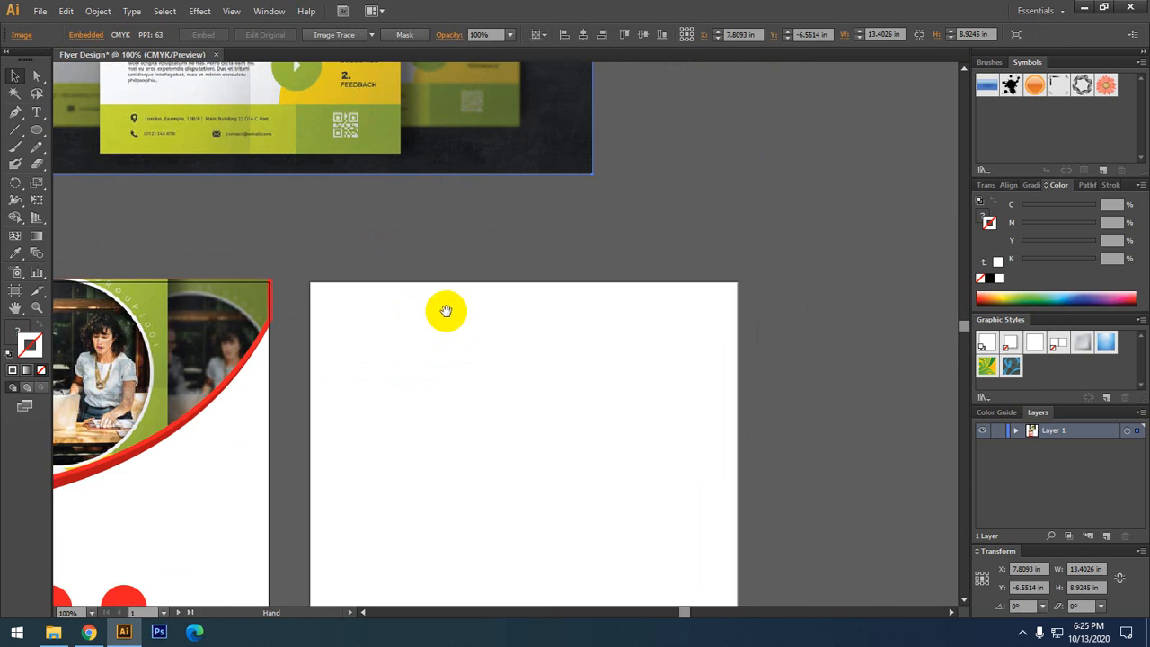
scroll(529, 296, "up", 1)
left_click_drag(513, 371, 452, 279)
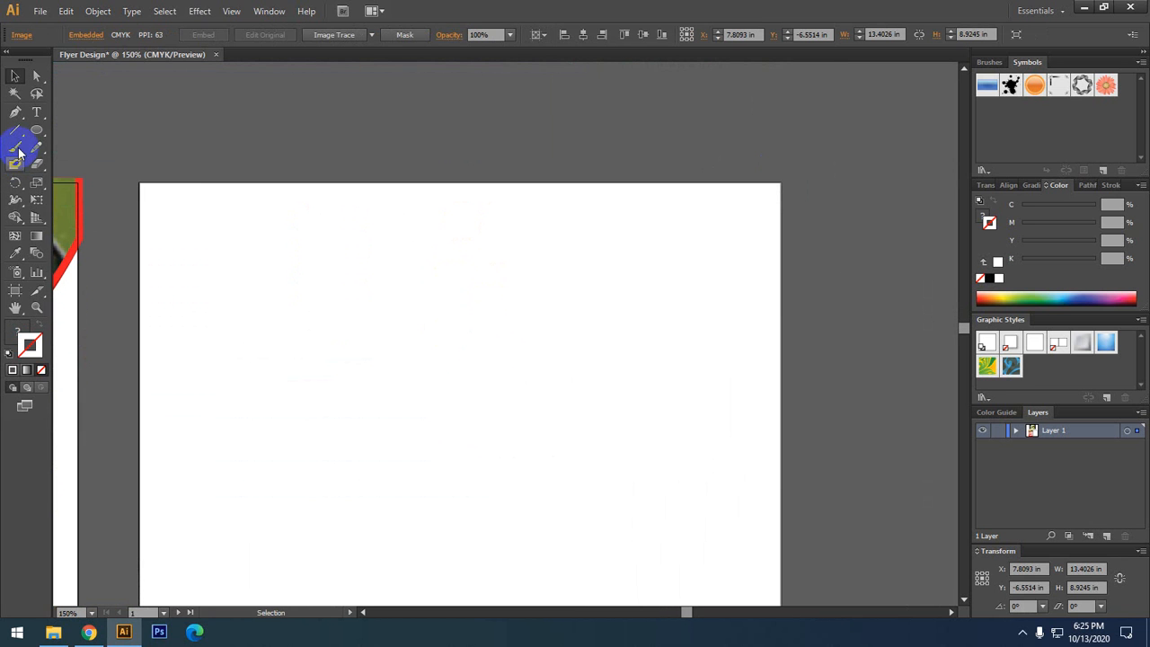
left_click_drag(37, 132, 96, 146)
left_click_drag(176, 173, 220, 416)
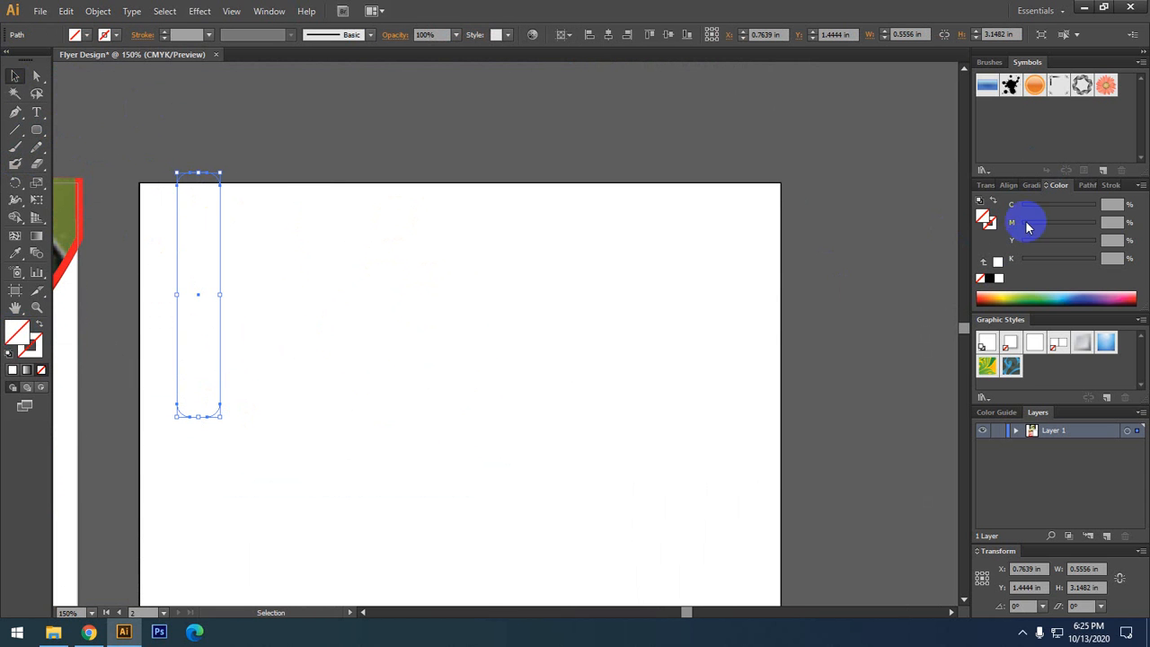
left_click(997, 279)
left_click(990, 279)
left_click(410, 126)
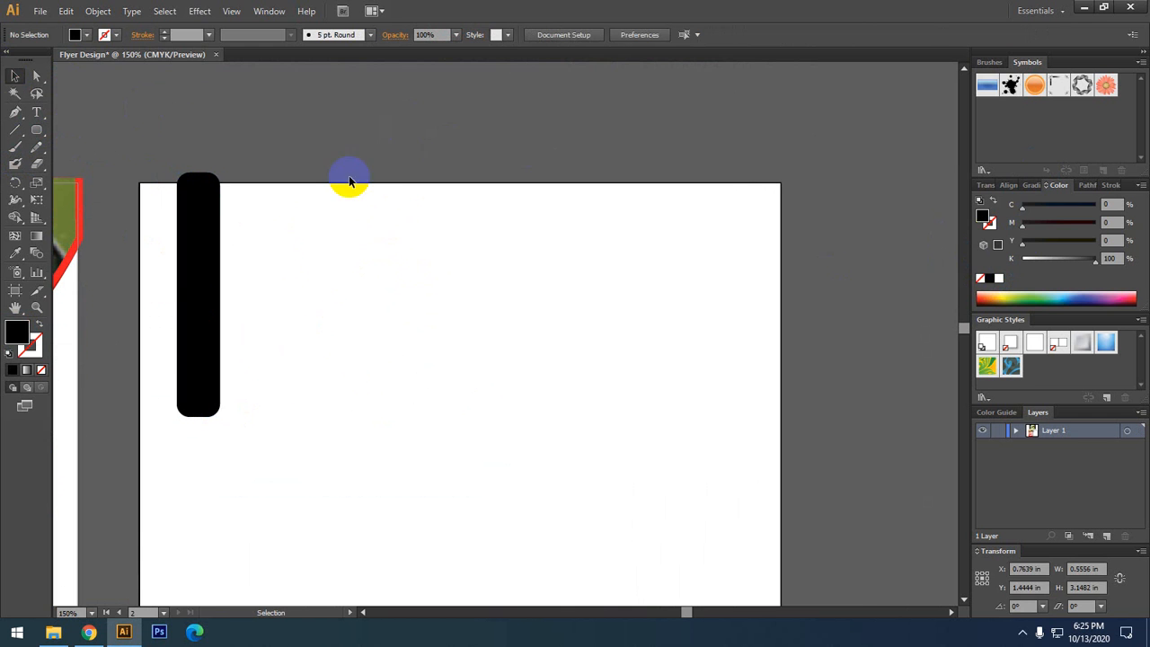
- Duplicate the black rounded bar seven times to the right, overlapping the sides and staggering the heights to form eight bars
left_click_drag(323, 180, 402, 146)
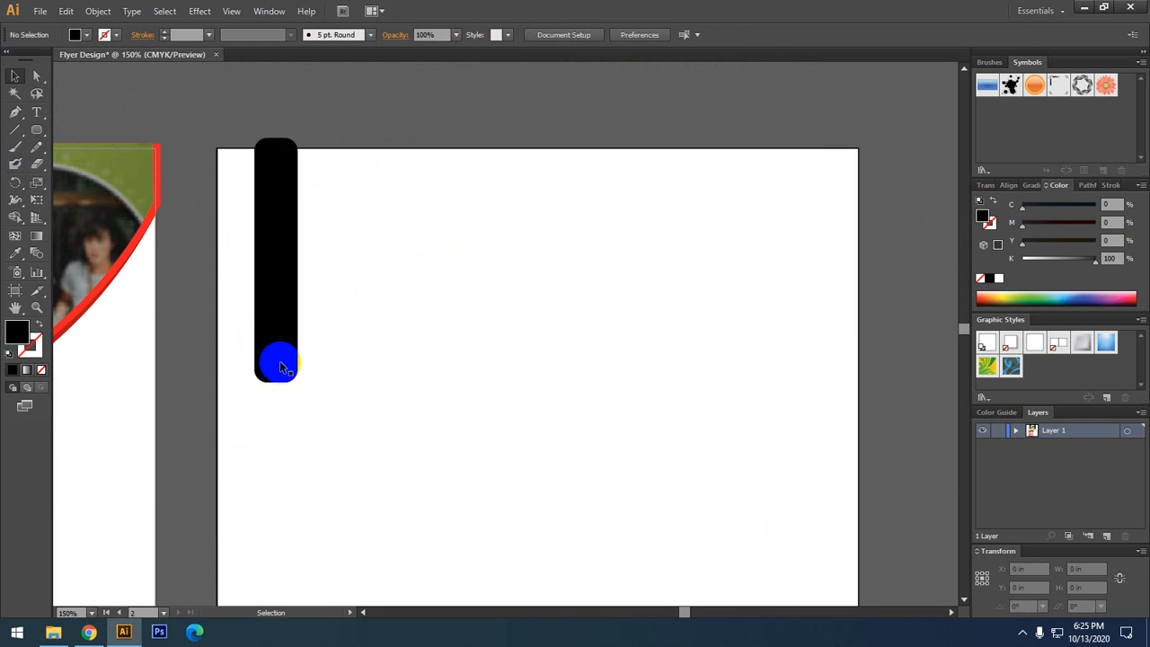
left_click_drag(275, 359, 318, 390)
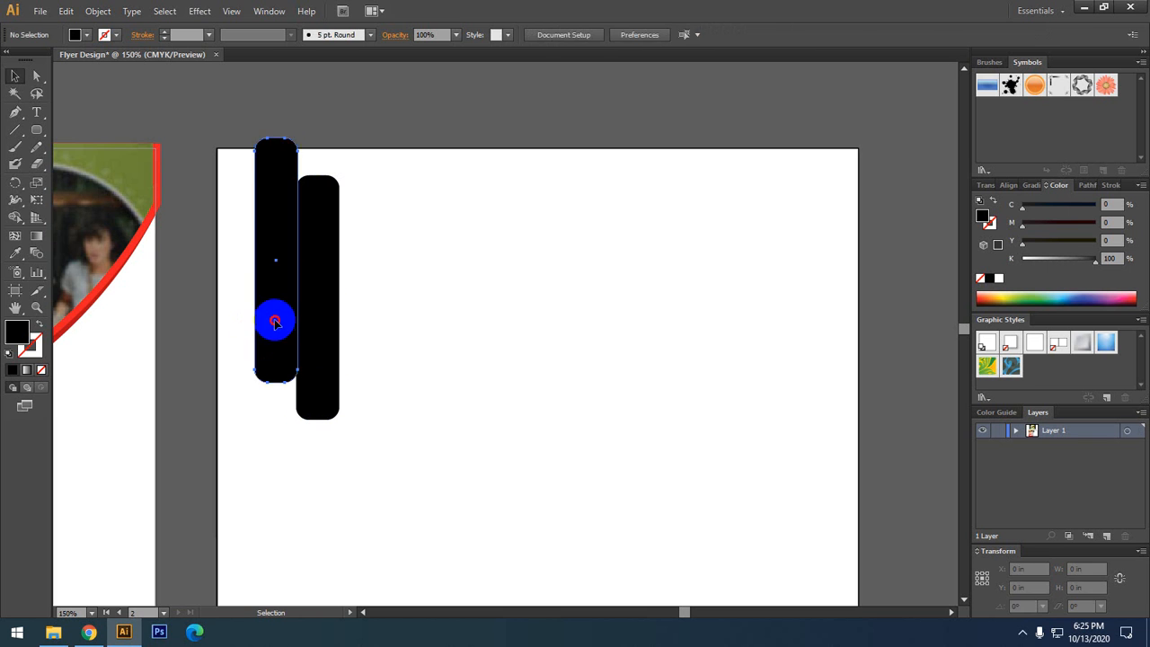
left_click_drag(282, 329, 361, 350)
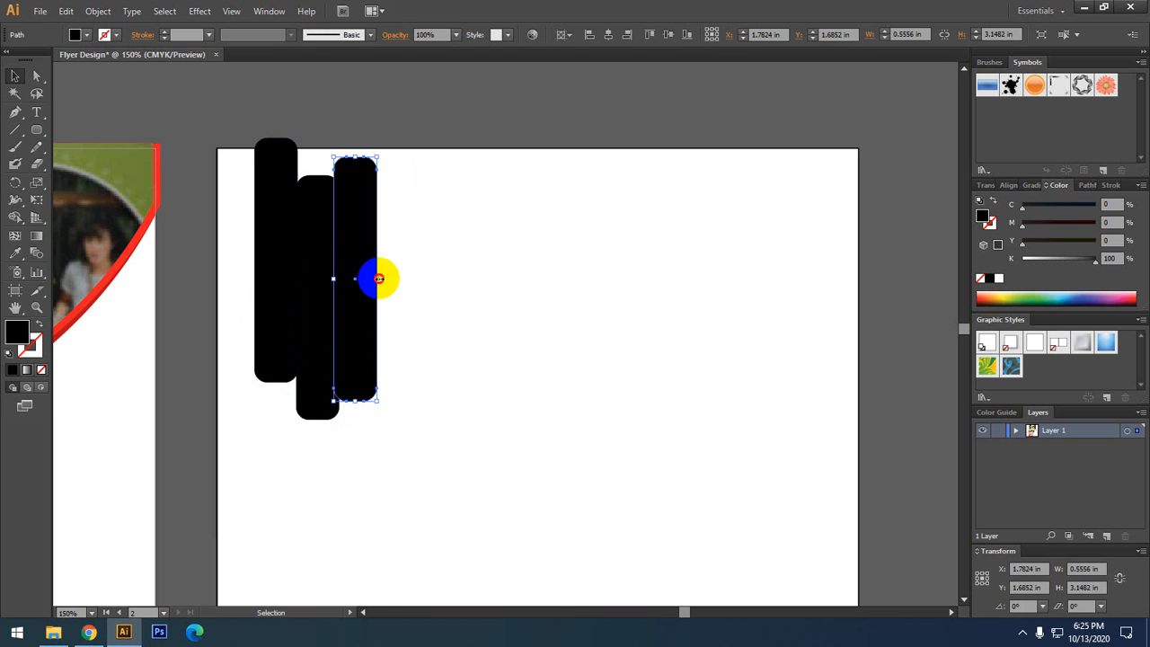
left_click(390, 313)
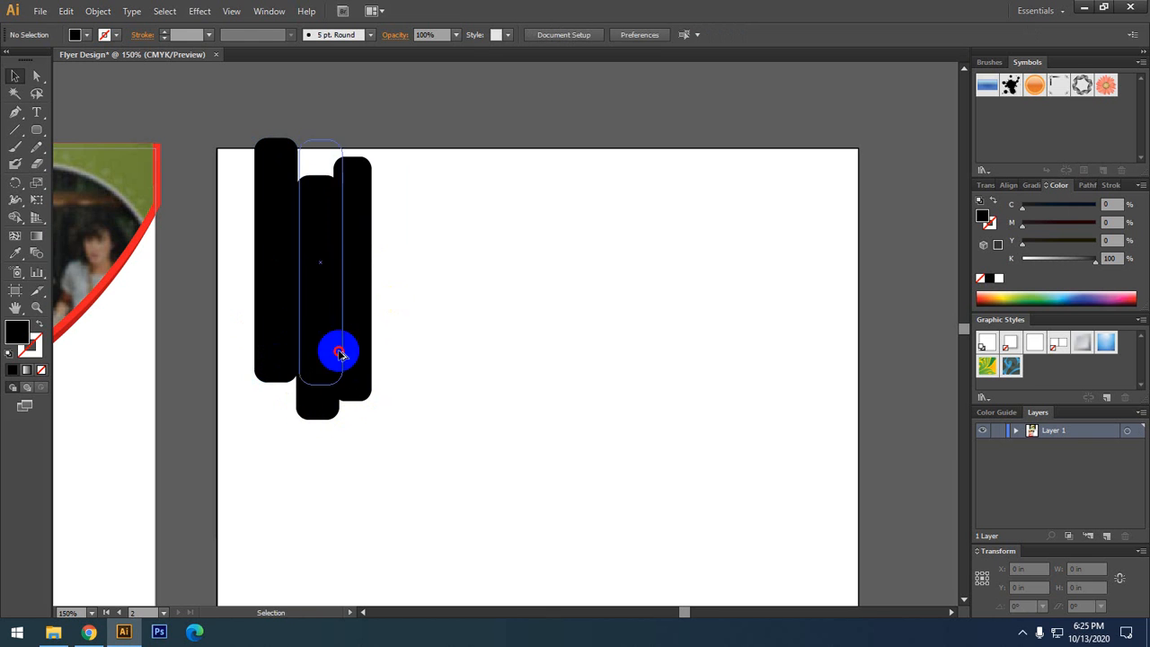
left_click_drag(338, 353, 379, 332)
left_click(441, 367)
left_click_drag(270, 339, 420, 383)
left_click(266, 306)
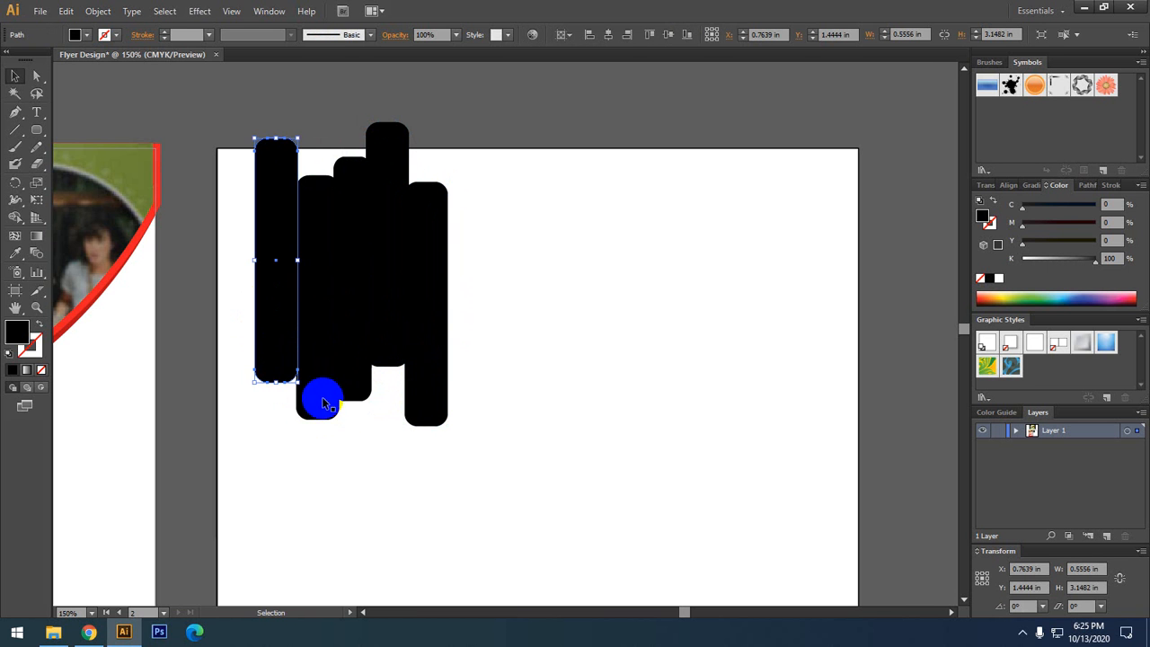
left_click_drag(322, 396, 459, 362)
left_click(237, 359)
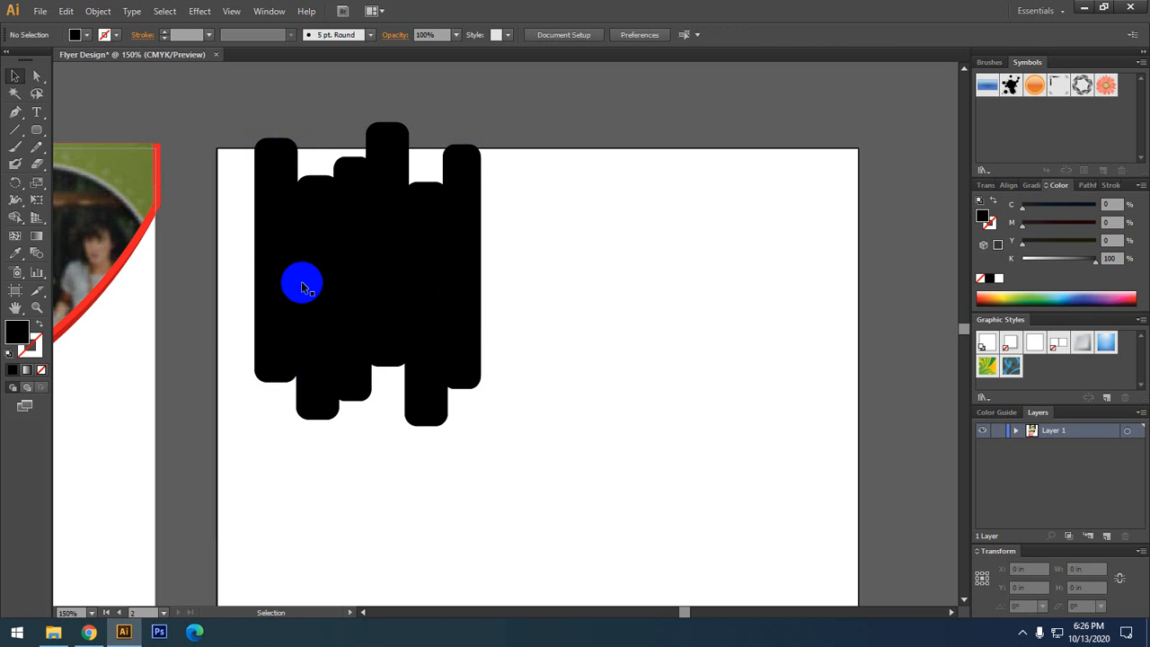
left_click_drag(269, 271, 486, 357)
left_click(285, 315)
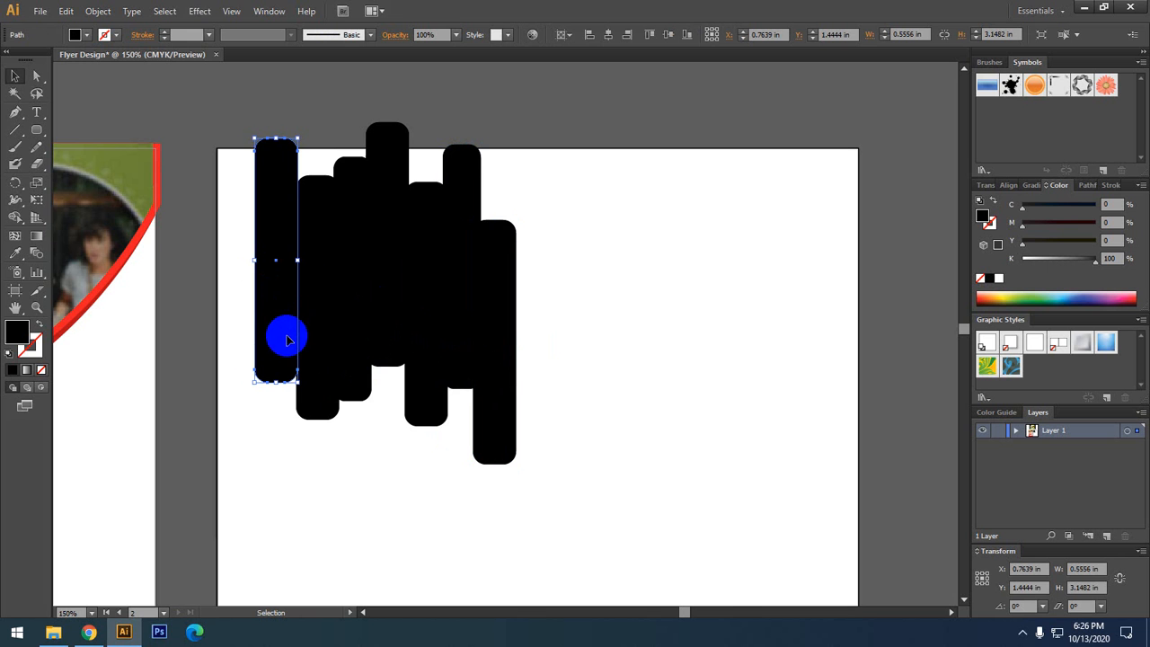
left_click_drag(285, 333, 542, 389)
left_click(595, 371)
- Duplicate all eight black bars to the right so the staggered row spans nearly the full width of the second artboard
left_click_drag(598, 355, 557, 405)
left_click_drag(153, 320, 672, 493)
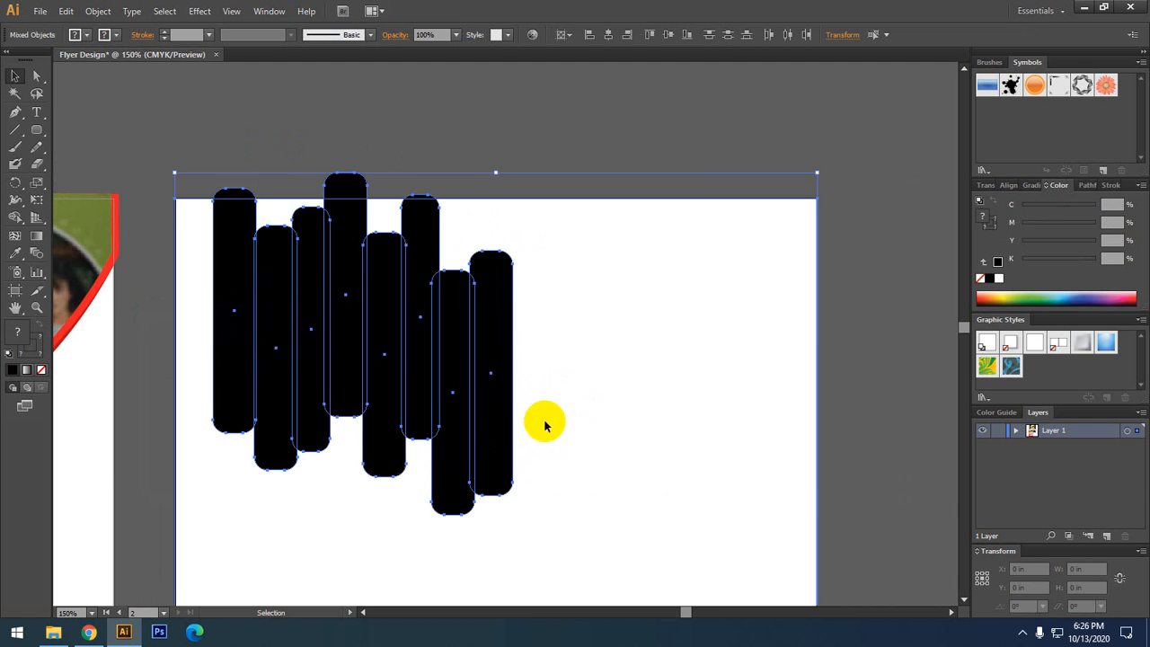
left_click(514, 223)
left_click_drag(596, 310, 232, 377)
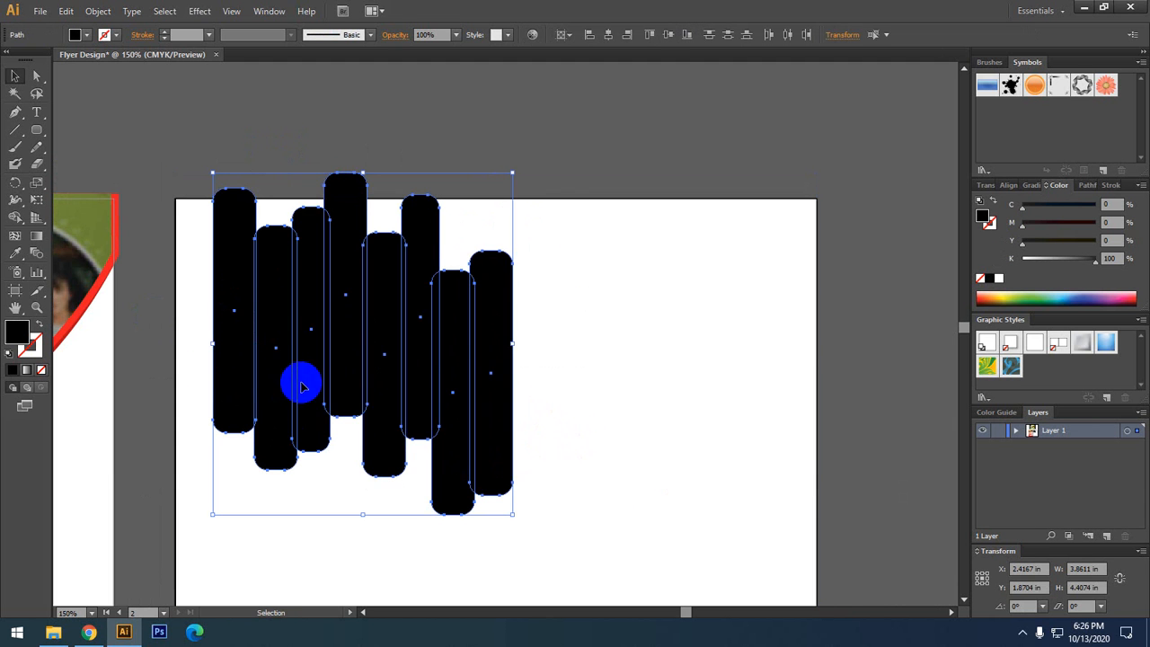
left_click_drag(301, 387, 570, 380)
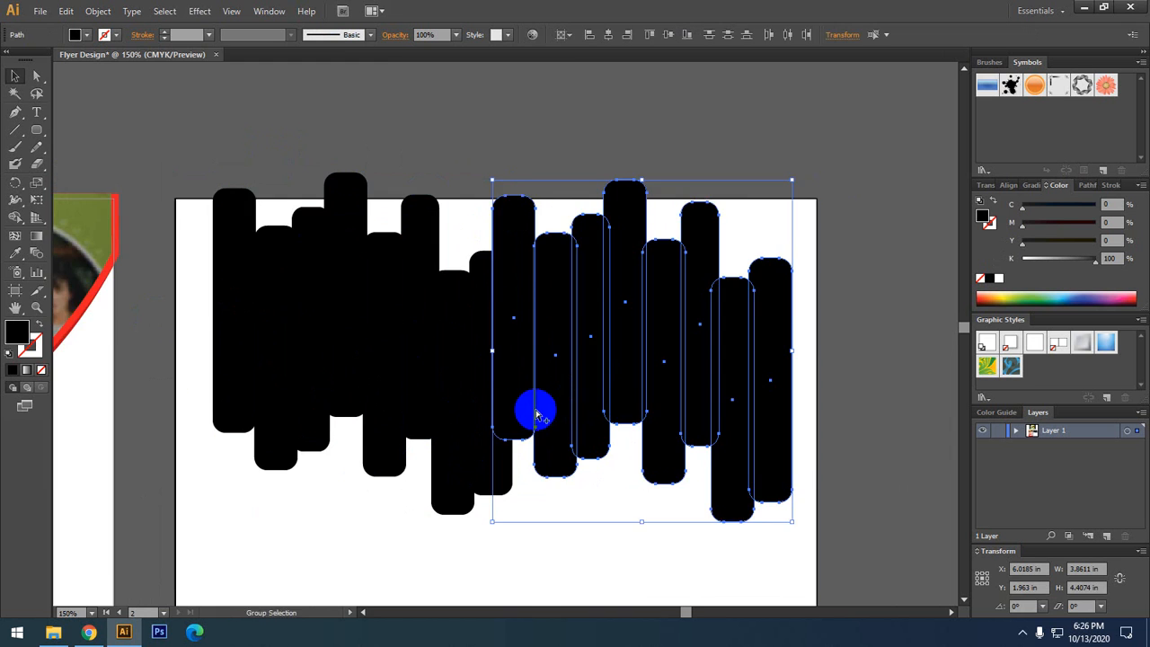
scroll(531, 411, "down", 2)
left_click(546, 510)
scroll(572, 476, "up", 1)
left_click_drag(611, 481, 584, 516)
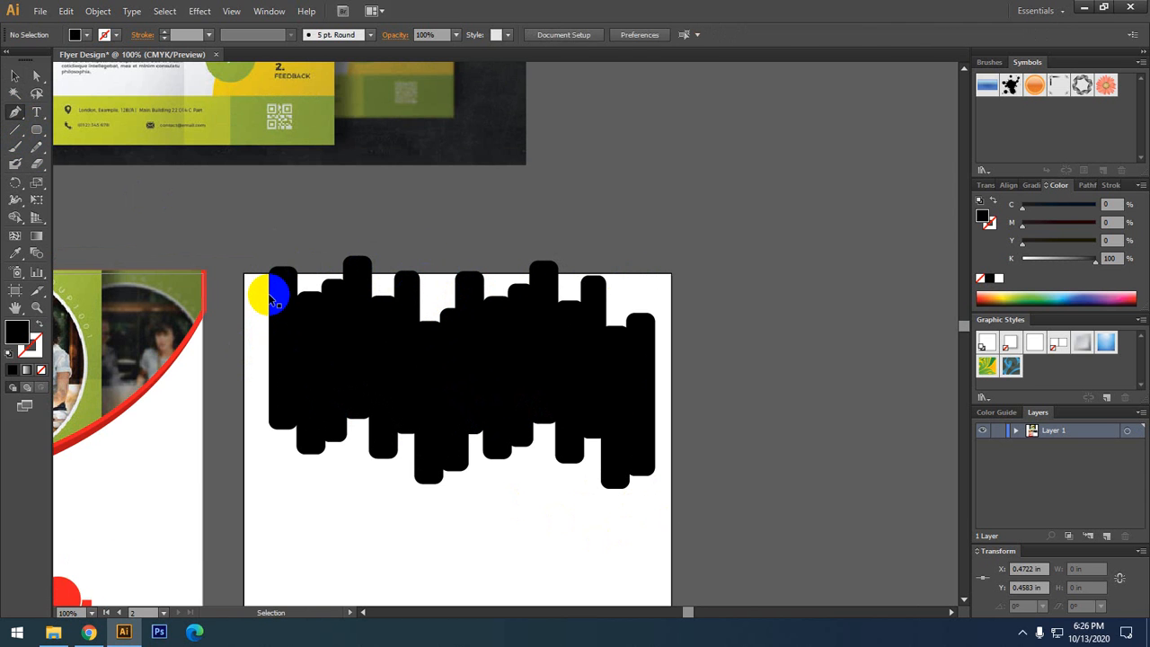
- Start a black Pen path on the leftmost bar's outer edge and run it up to the artboard's top edge
scroll(269, 295, "up", 3)
left_click(275, 240)
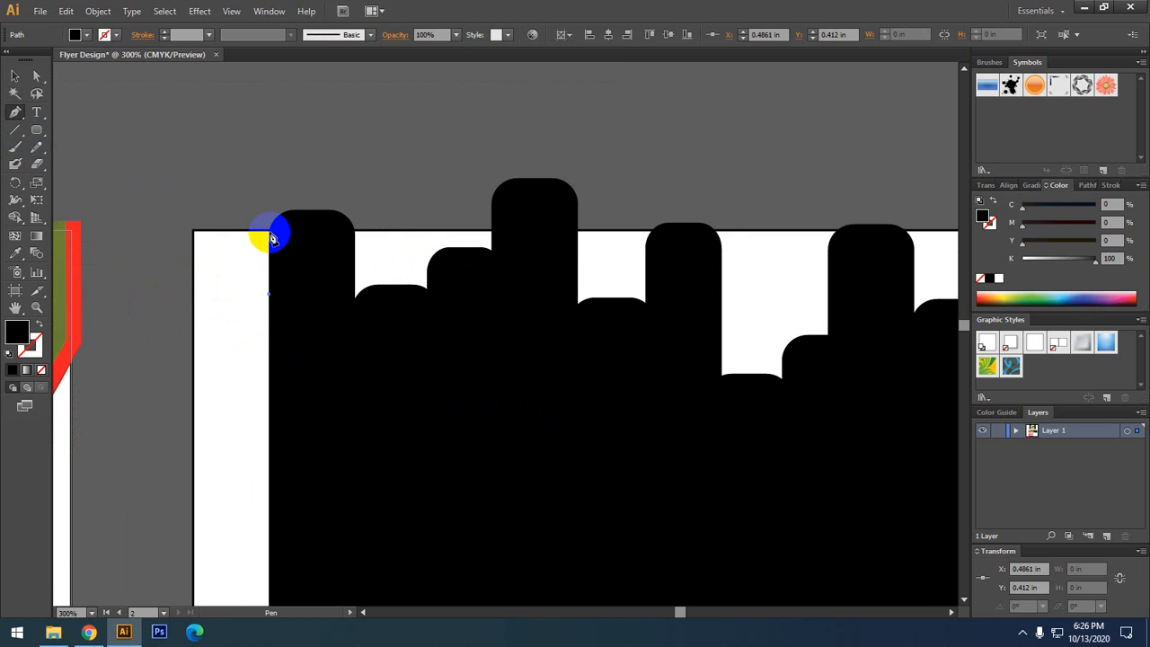
scroll(288, 242, "down", 4)
left_click(524, 241)
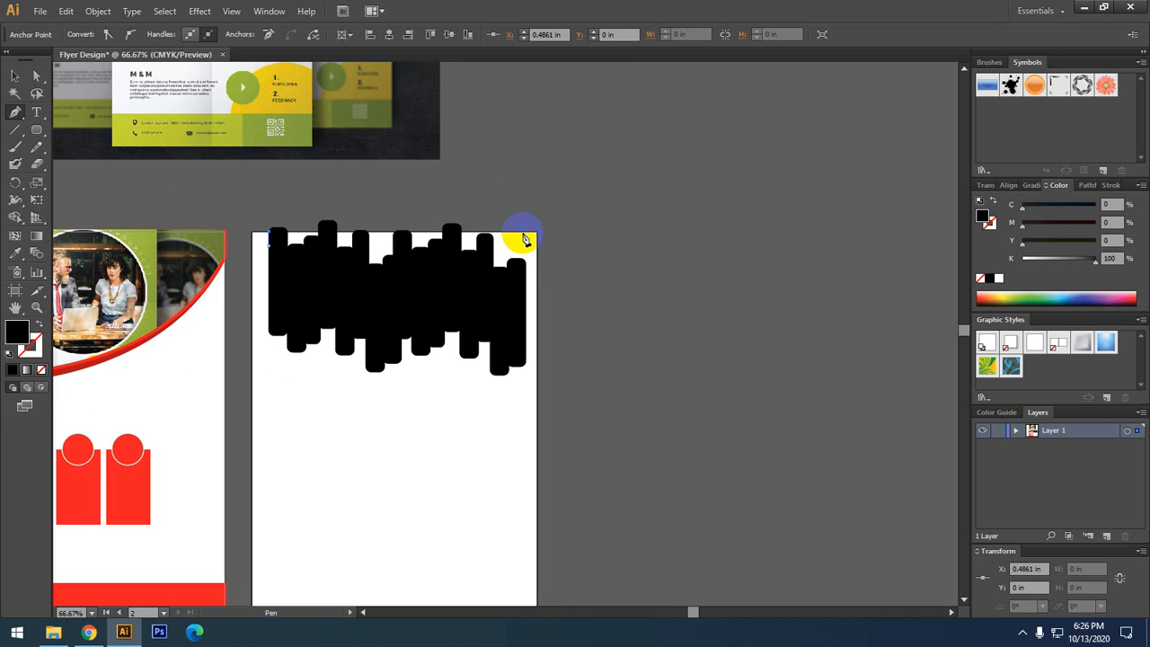
scroll(519, 261, "up", 2)
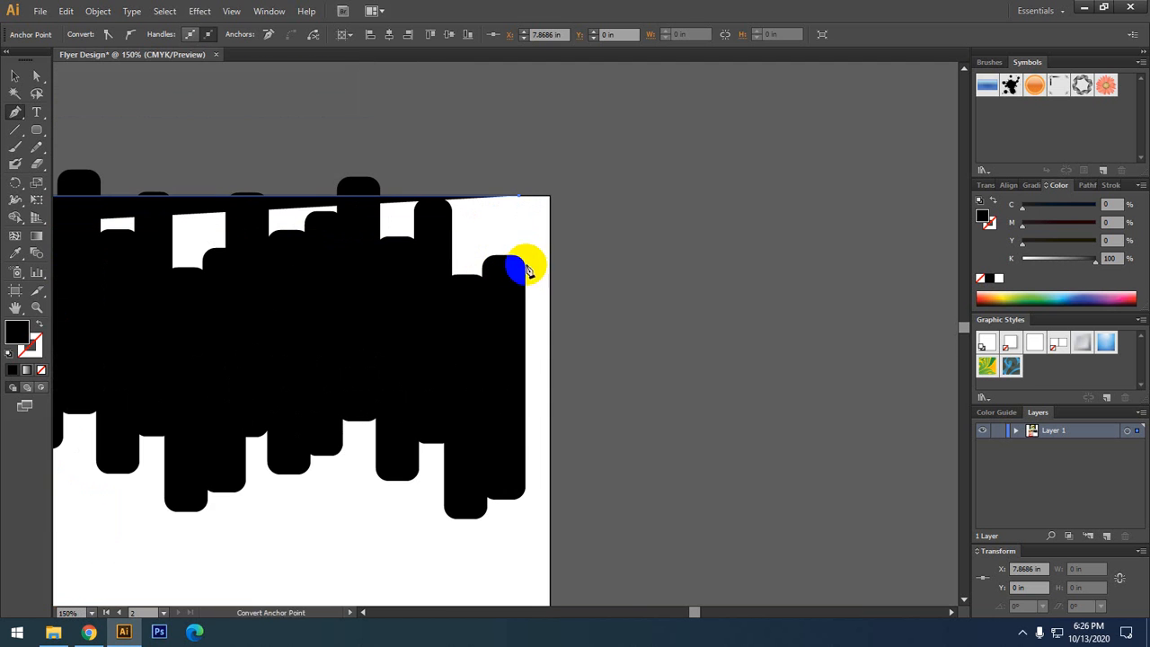
left_click(526, 316)
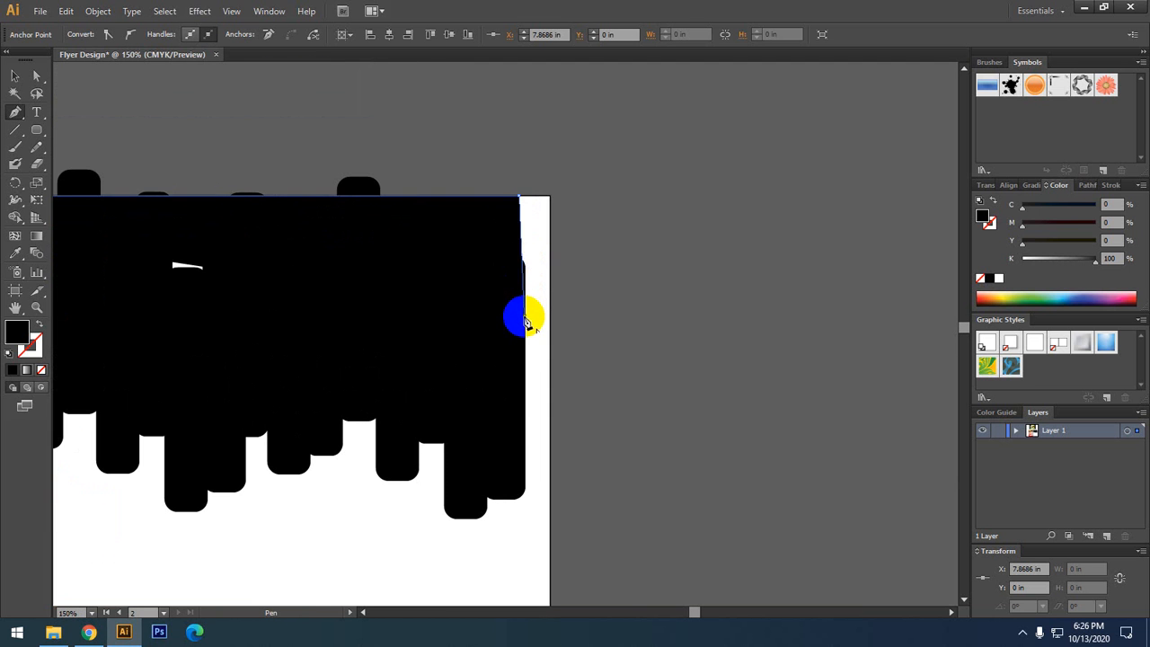
key("ctrl+z")
key("ctrl+z")
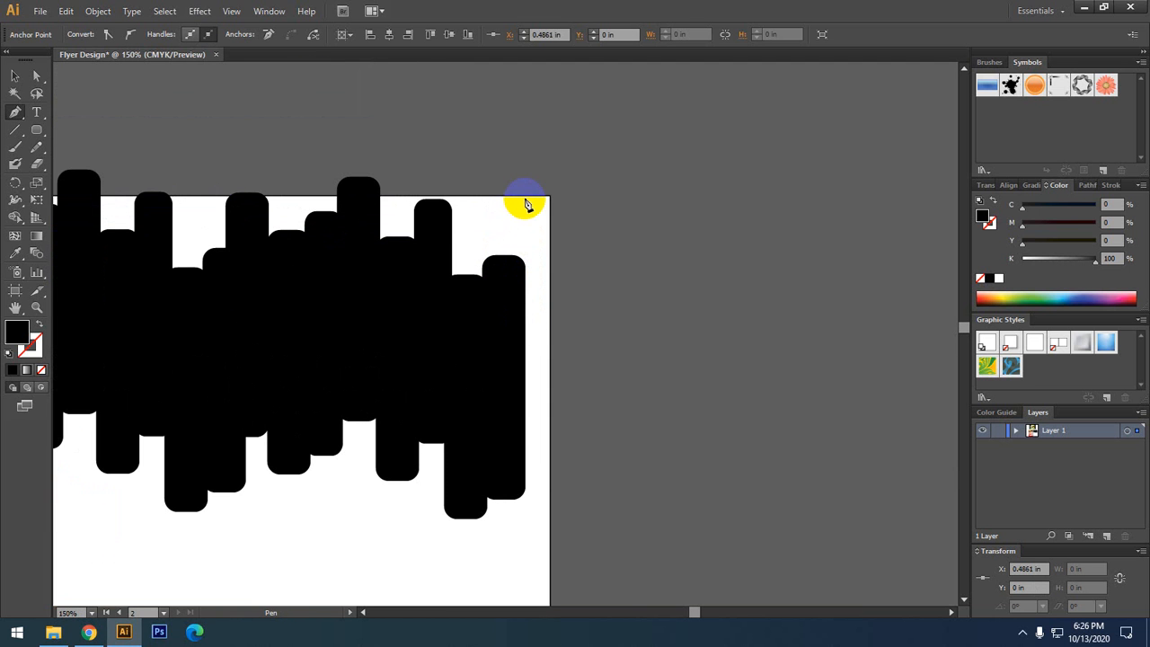
- Extend the path along the artboard's top edge, down the last bar's outer side, and close it across the bars to fill the upper gaps
left_click(525, 195)
left_click(527, 302)
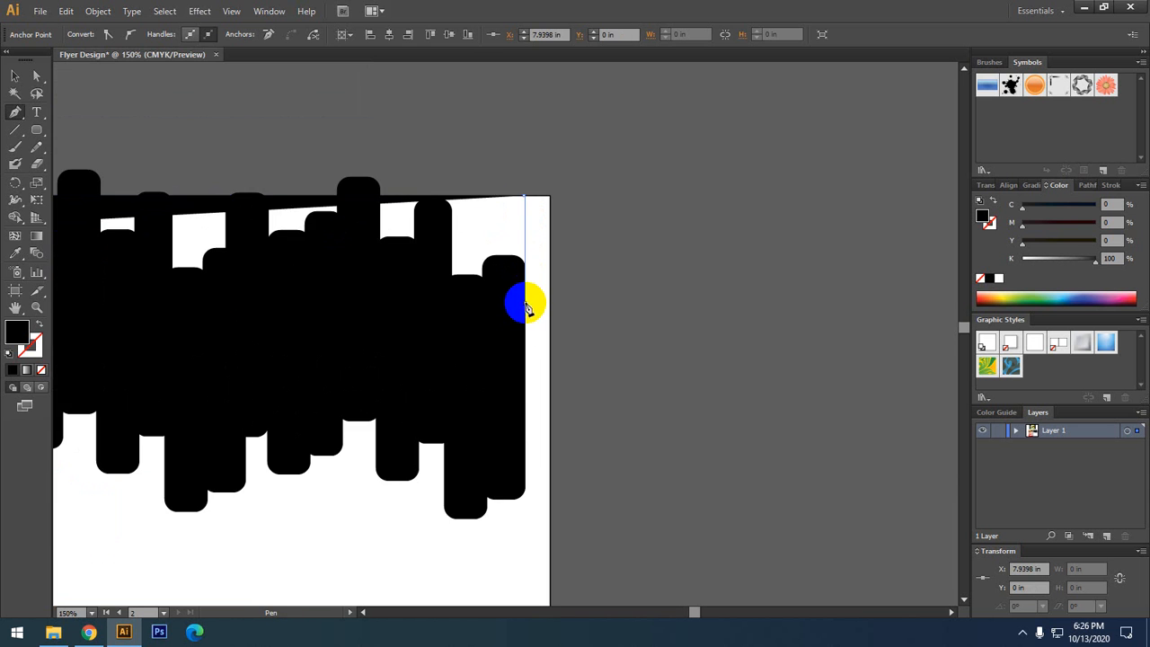
scroll(520, 302, "down", 2)
left_click(409, 340)
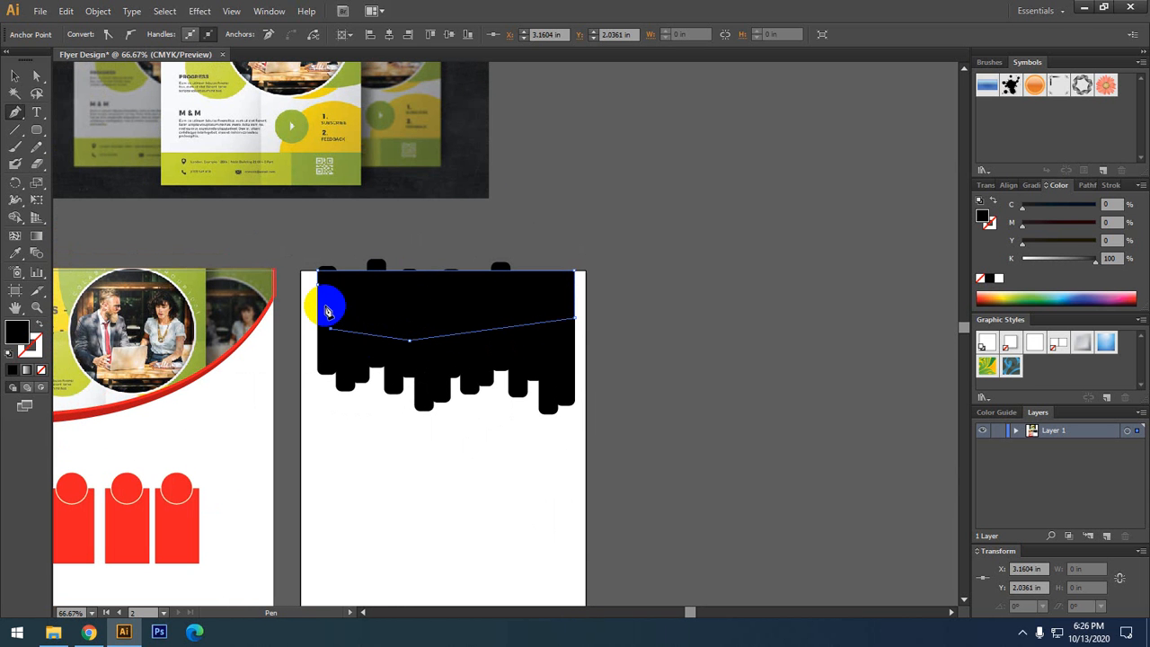
left_click(320, 292)
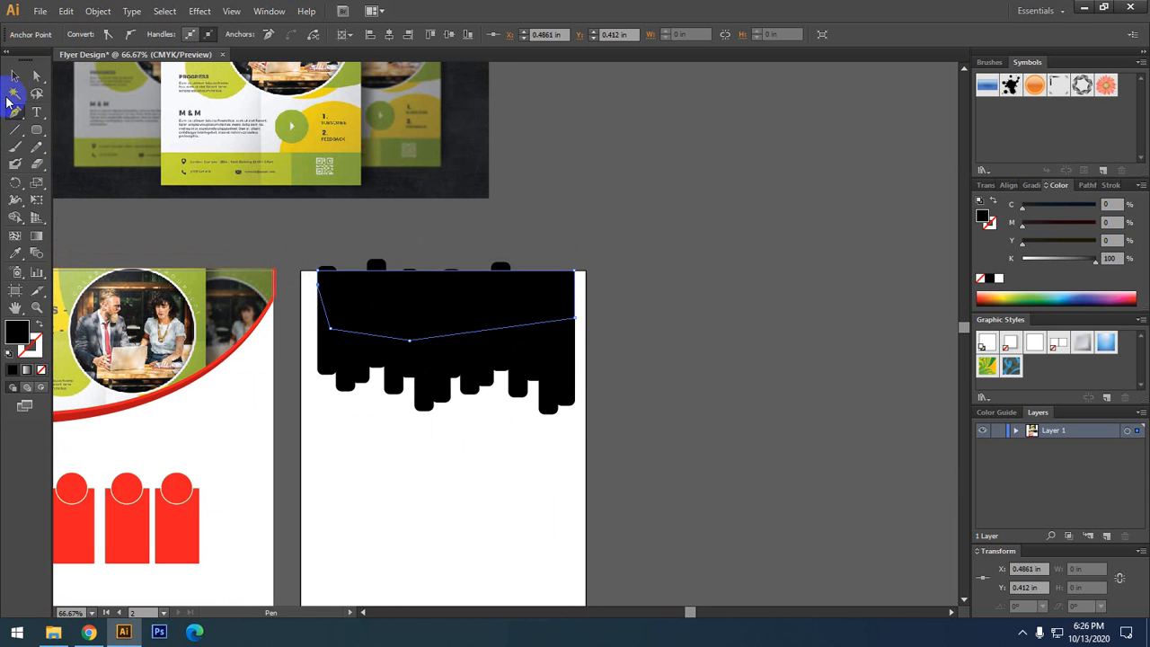
left_click(15, 76)
left_click(325, 248)
scroll(411, 275, "up", 2)
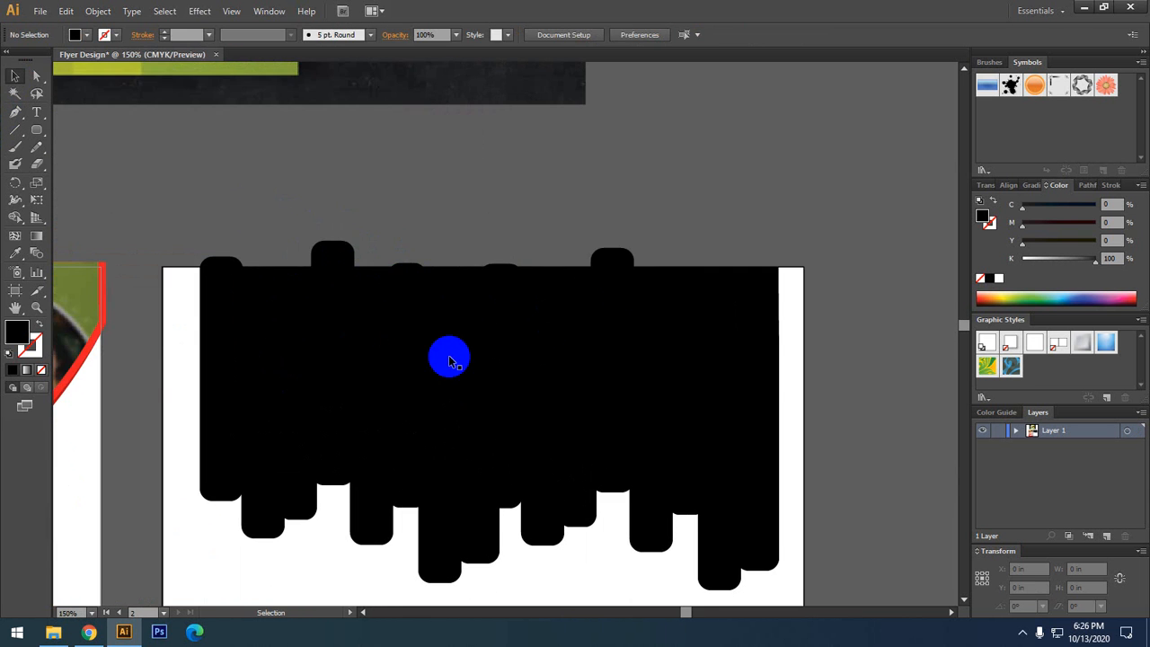
scroll(464, 365, "down", 2)
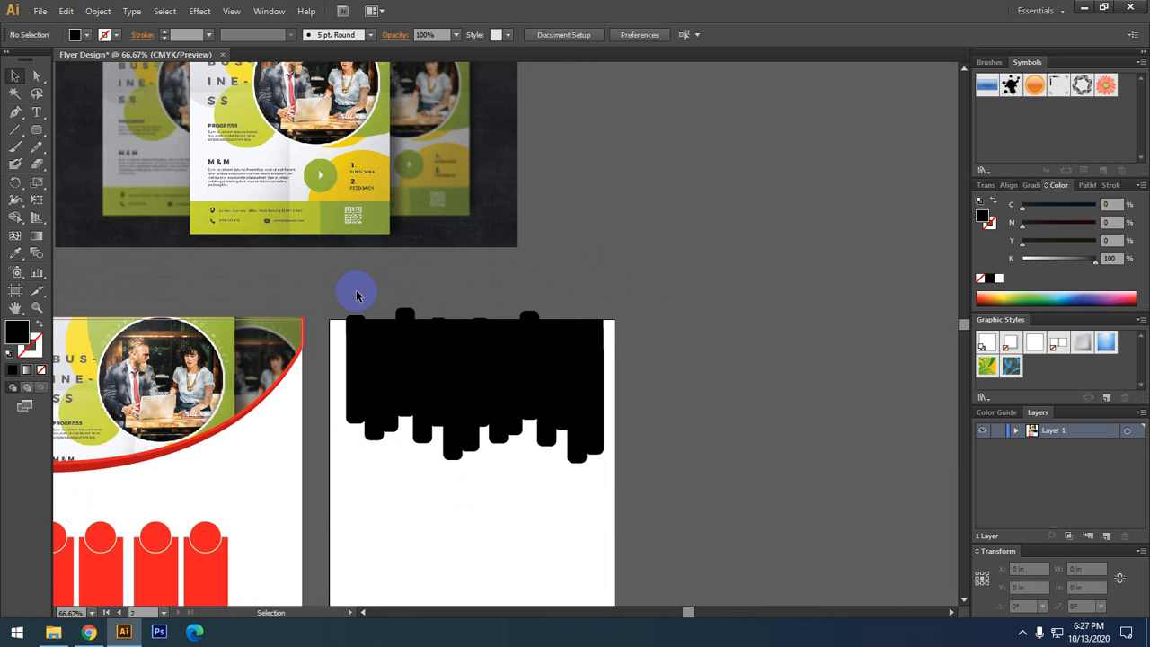
- Lock the white background rectangle behind the black bars on the second artboard
left_click_drag(339, 293, 619, 486)
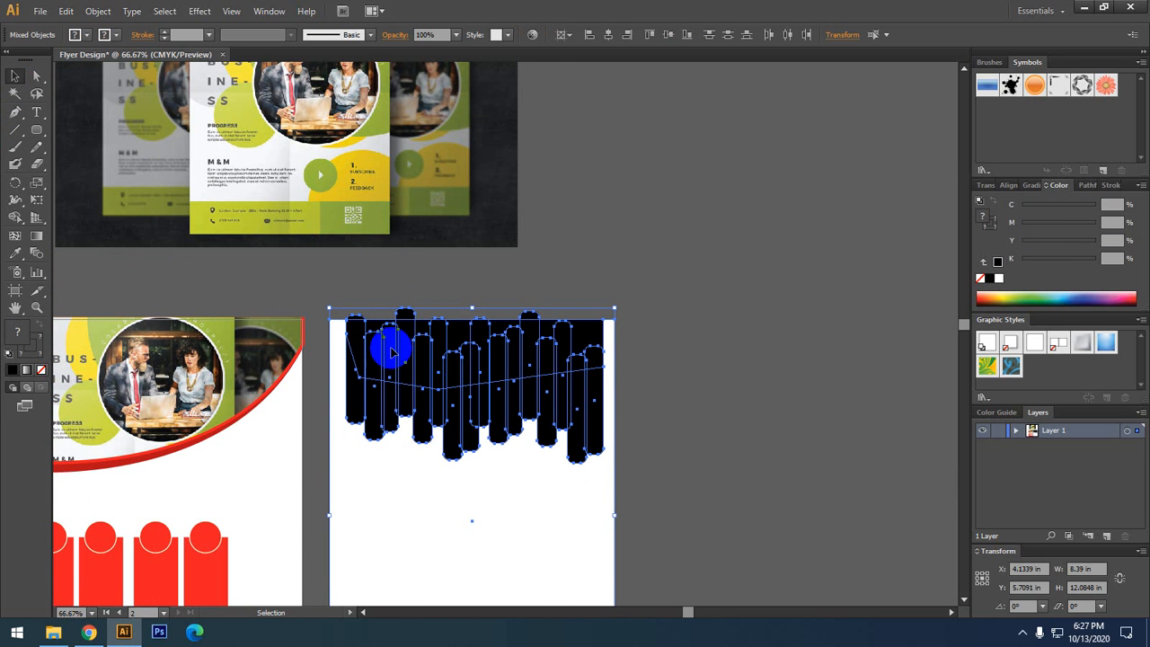
key("ctrl+h")
left_click(604, 553)
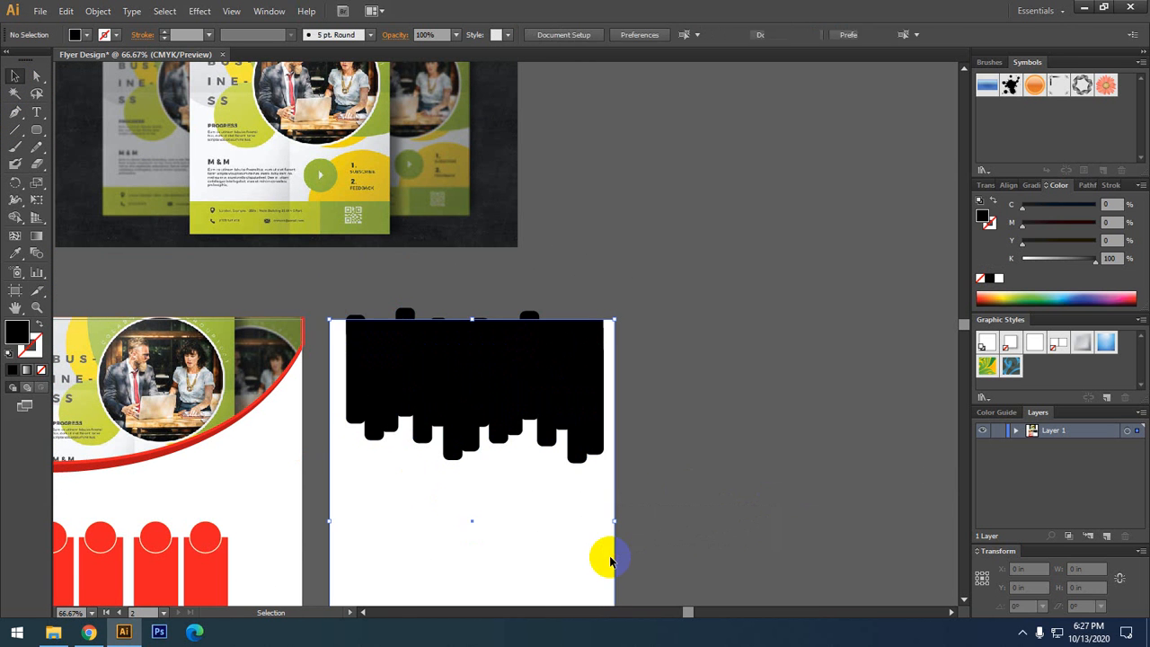
key("ctrl+shift+a")
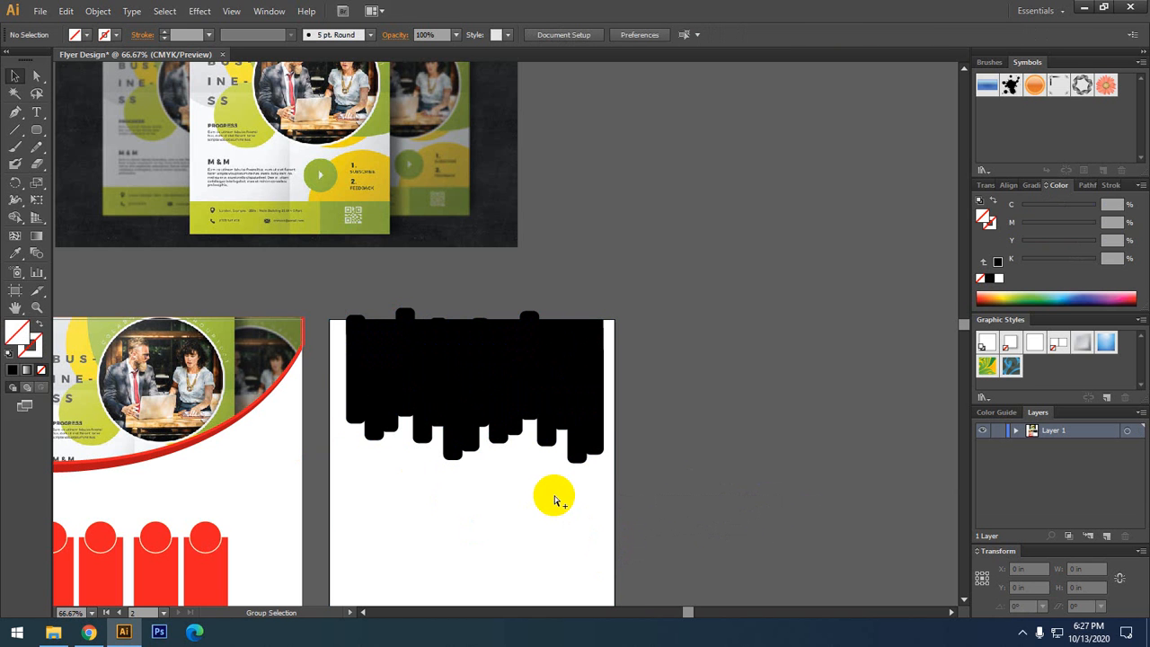
scroll(555, 499, "up", 1)
- Divide all the black bars and the filler path with Pathfinder
left_click_drag(230, 174, 694, 496)
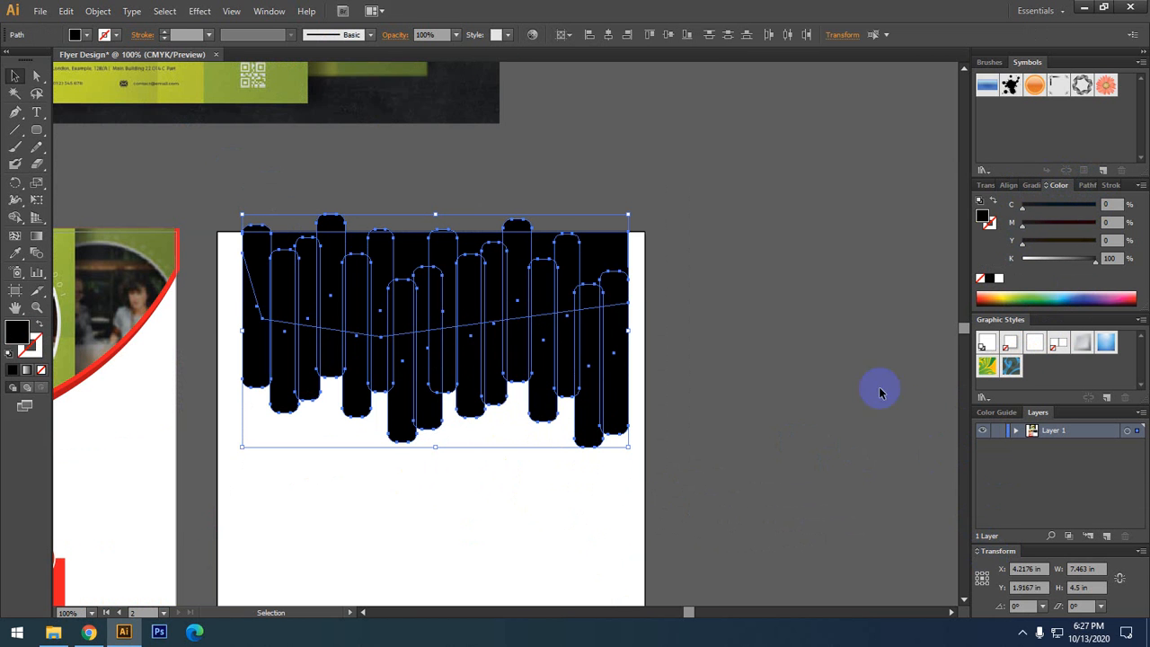
left_click(270, 10)
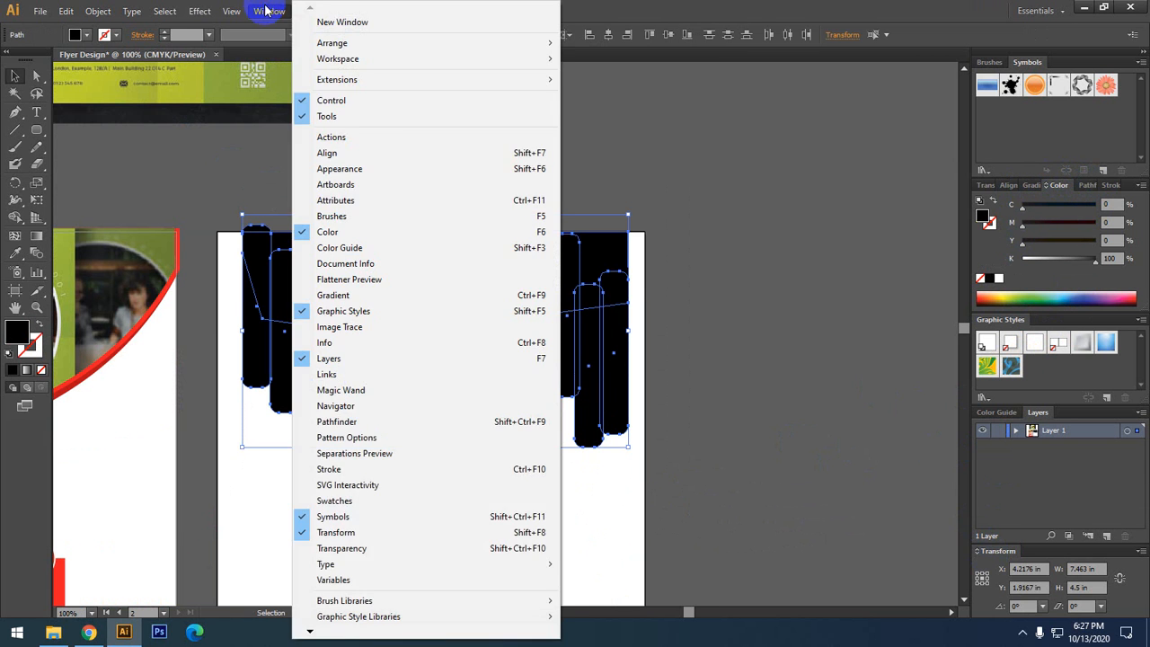
left_click(367, 422)
left_click_drag(1068, 185, 716, 134)
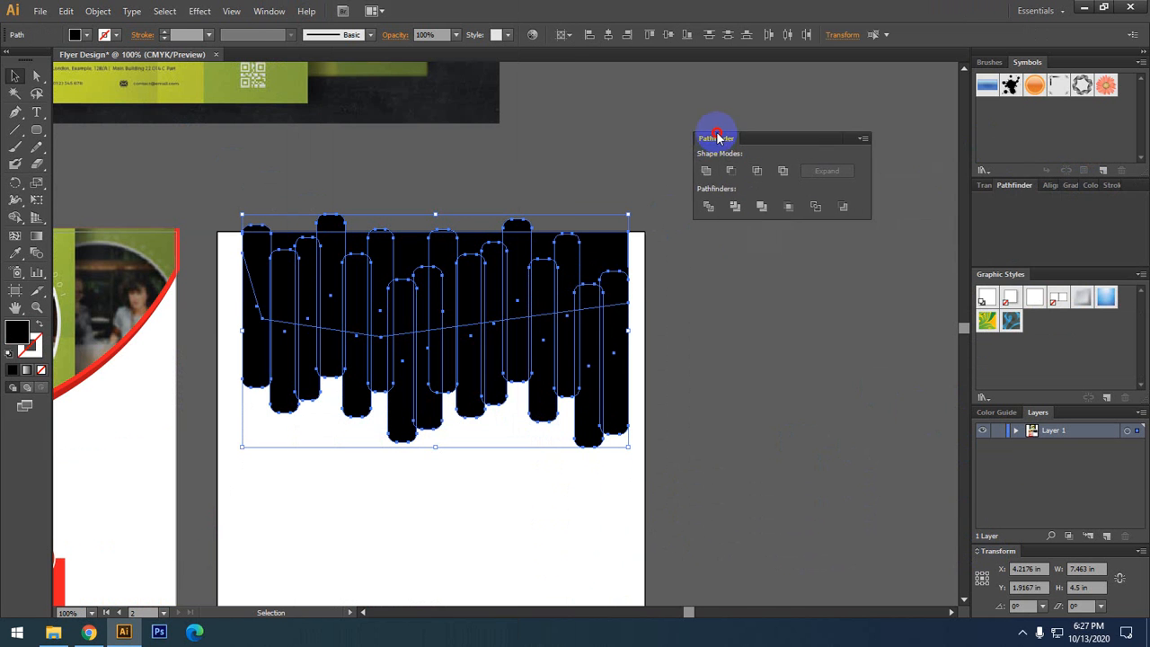
left_click(708, 199)
- Ungroup the divided pieces and delete the rounded bar ends protruding above the artboard's top edge
right_click(410, 287)
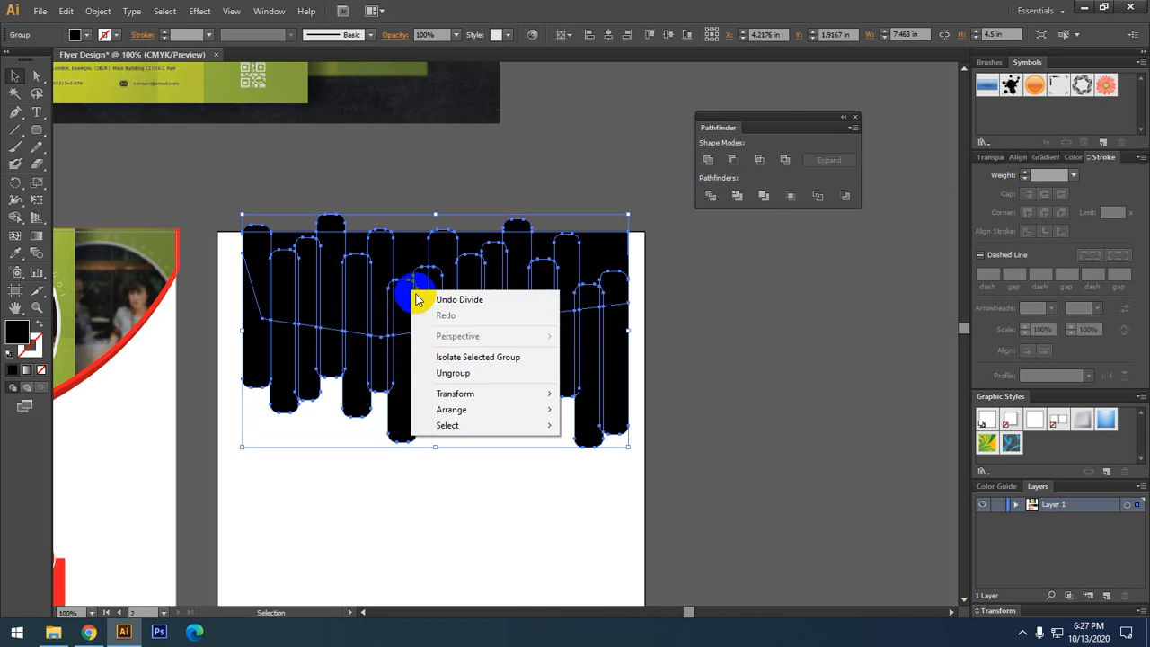
left_click(449, 374)
left_click(358, 218)
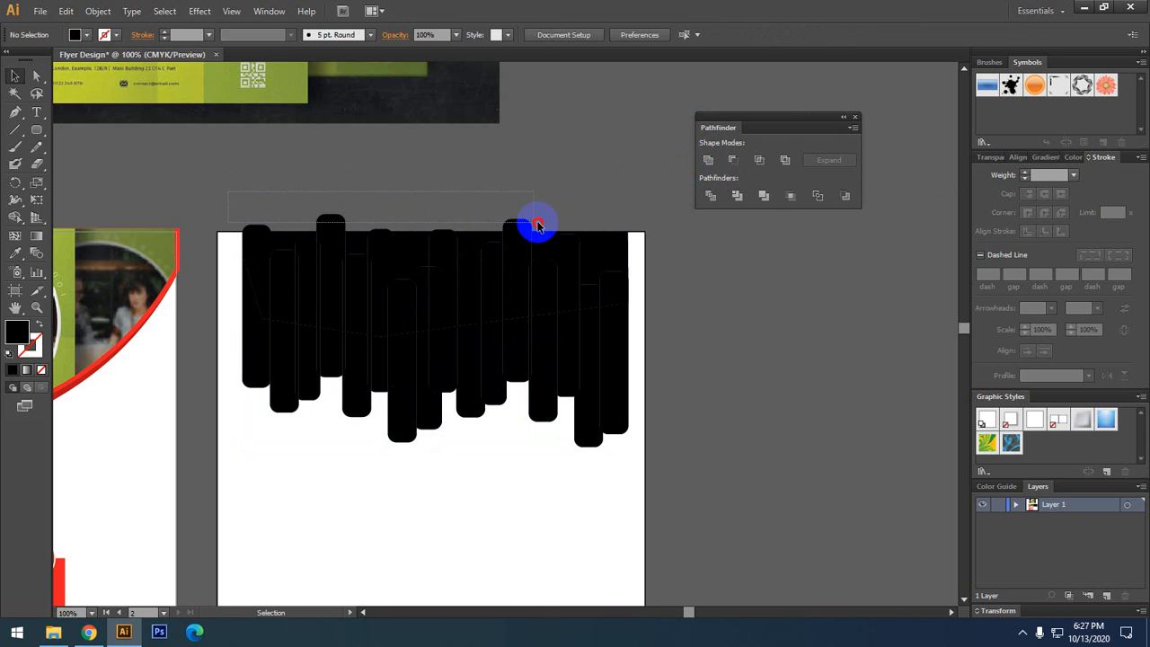
left_click(572, 233)
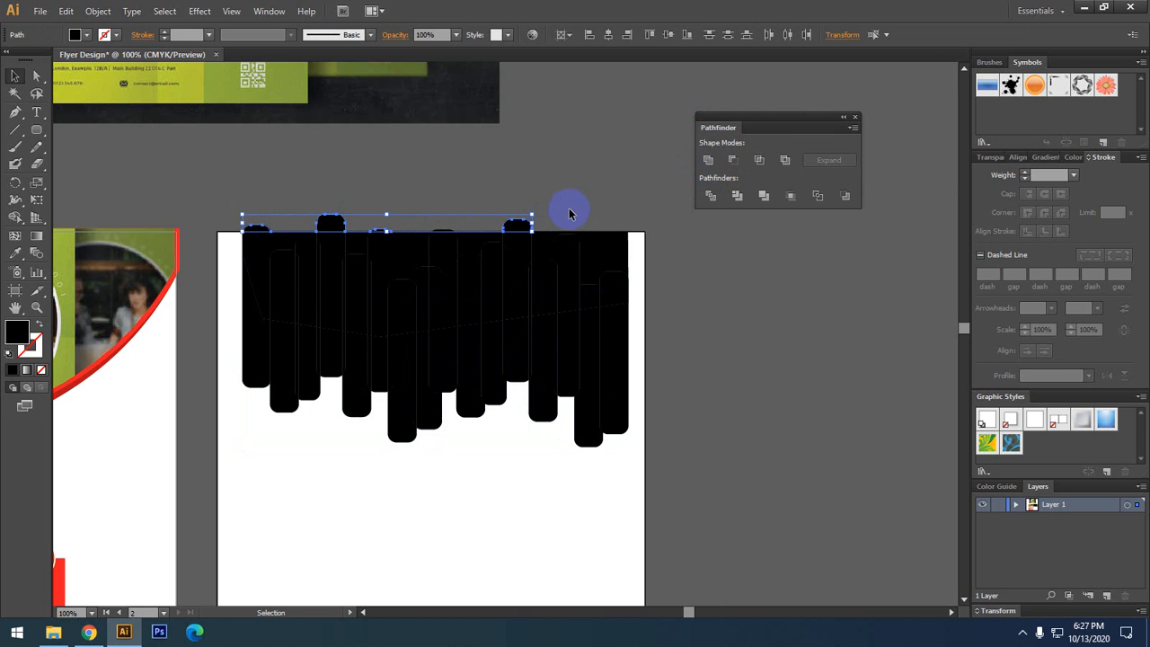
key("Delete")
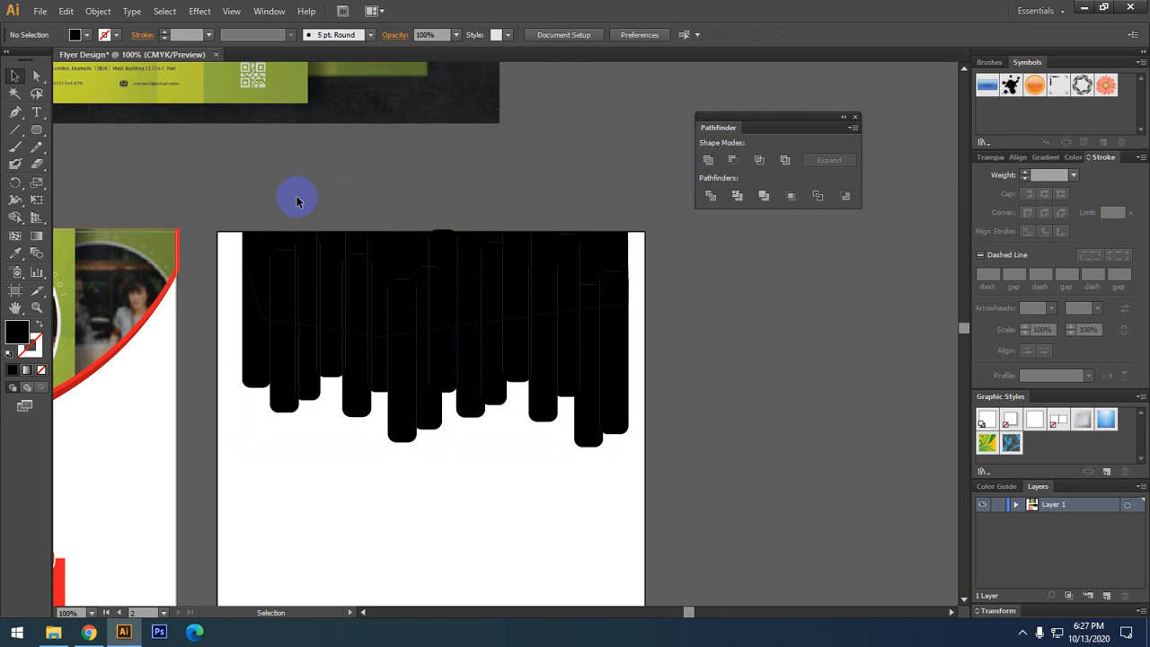
left_click(446, 230)
key("Delete")
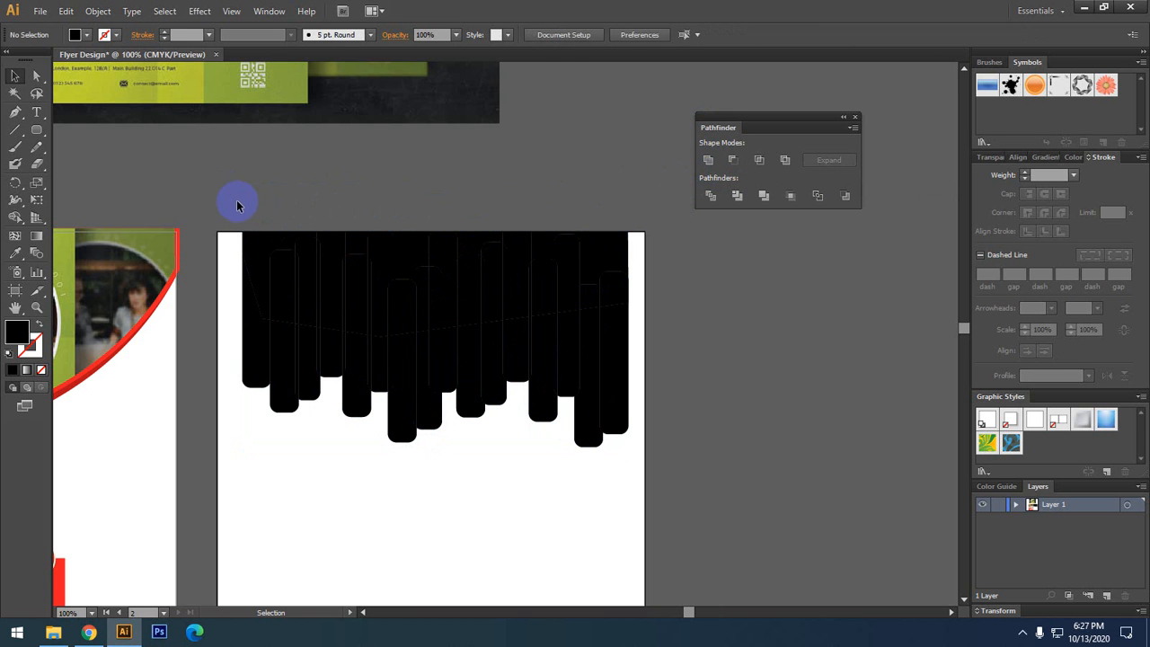
- Unite all the remaining black pieces into one shape with Pathfinder
left_click_drag(260, 226, 649, 454)
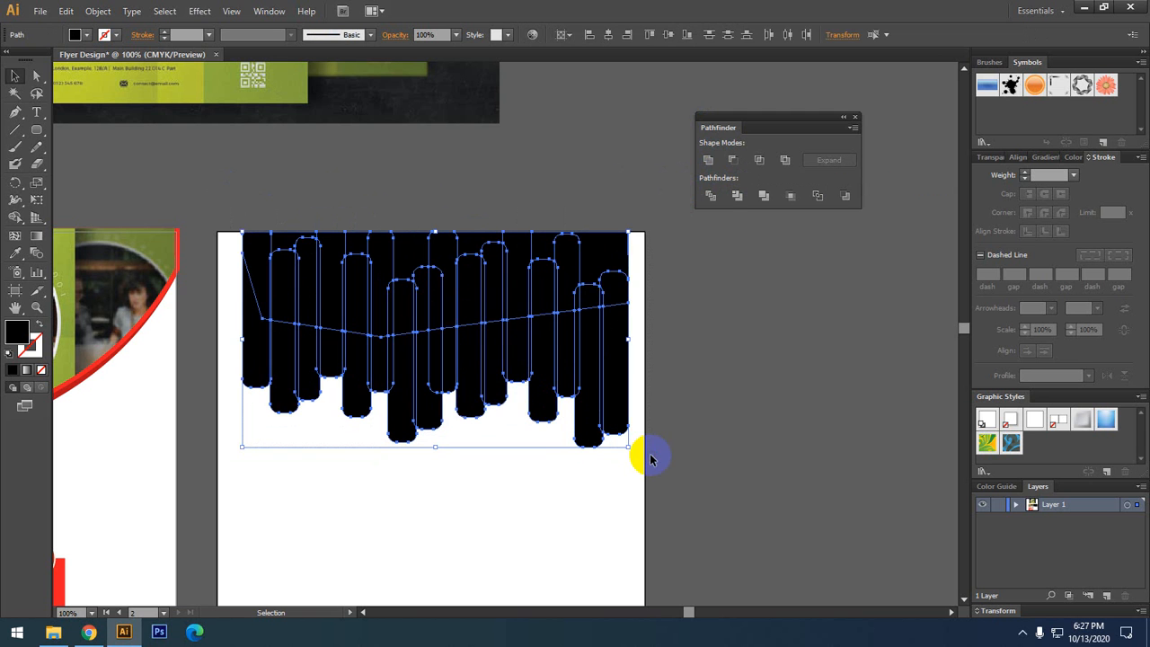
left_click(709, 162)
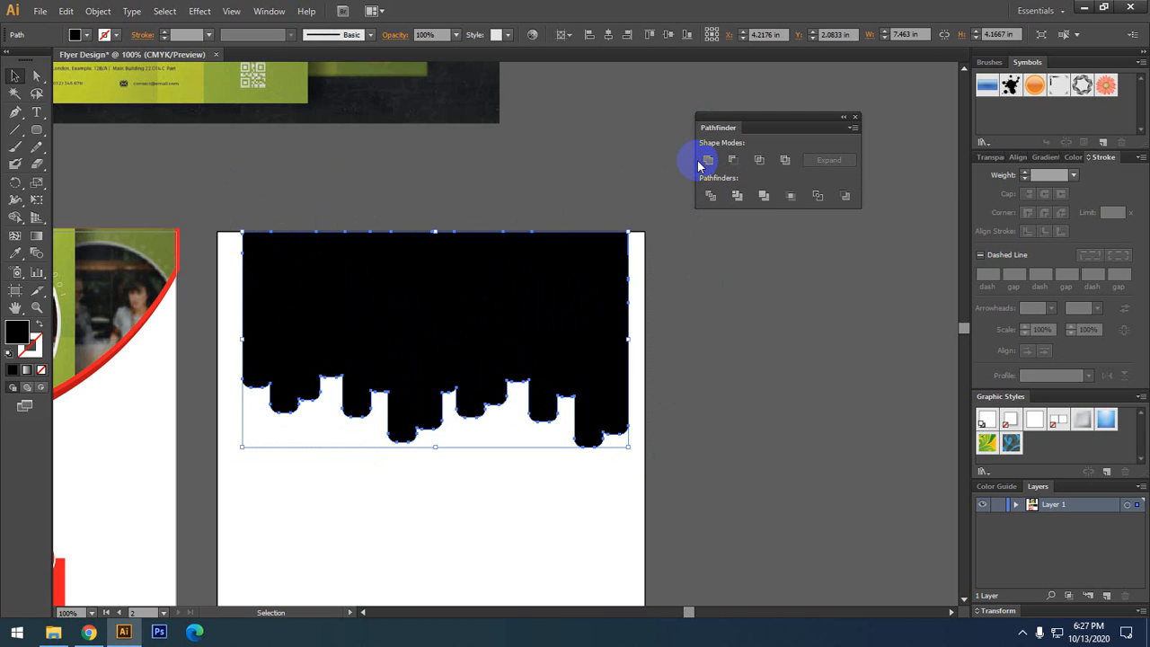
left_click_drag(449, 208, 423, 259)
left_click(425, 230)
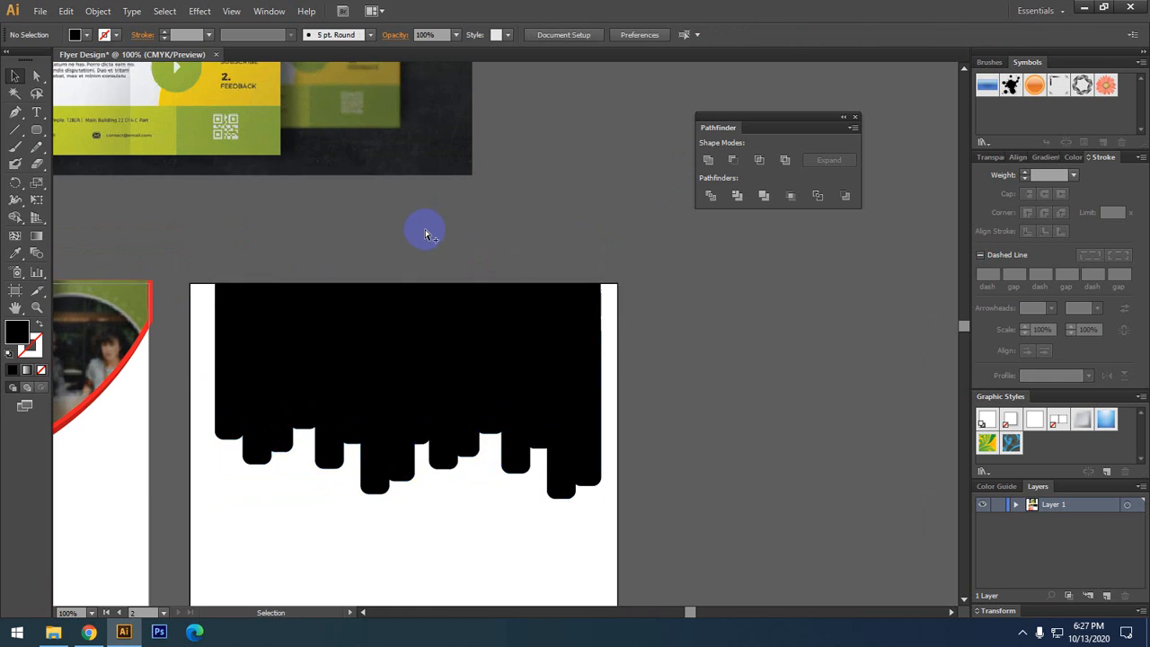
- Duplicate the united black shape onto the flyer mockup image, over its central circular photo
scroll(425, 232, "down", 3)
left_click_drag(486, 197, 414, 326)
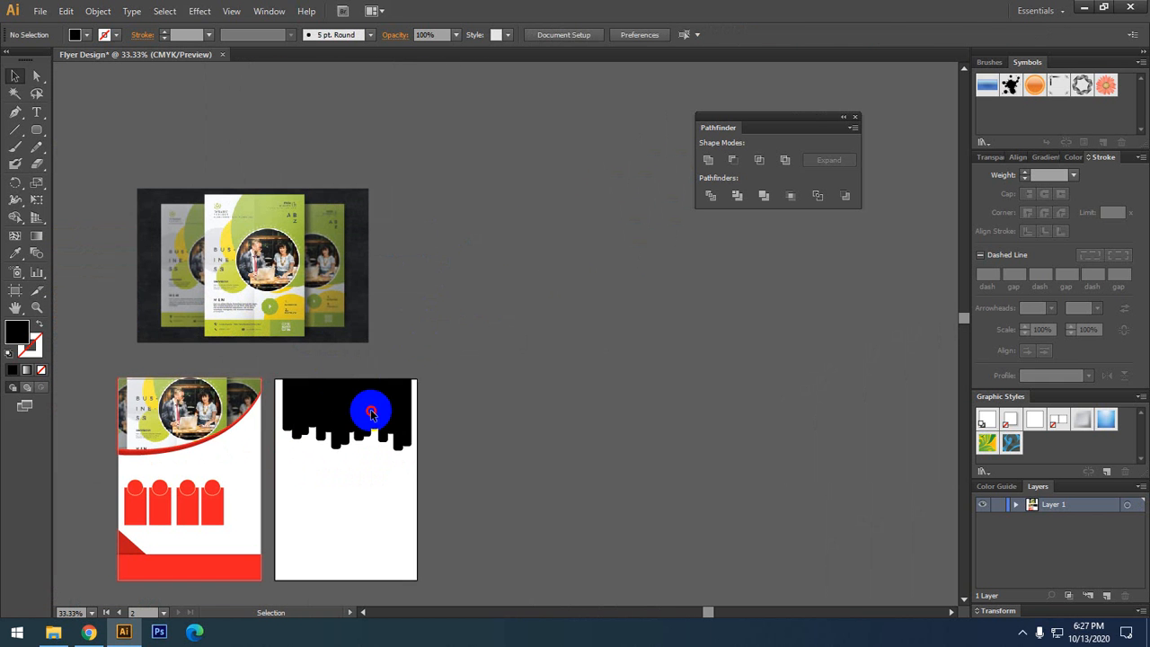
left_click_drag(367, 403, 286, 268)
scroll(240, 257, "up", 2)
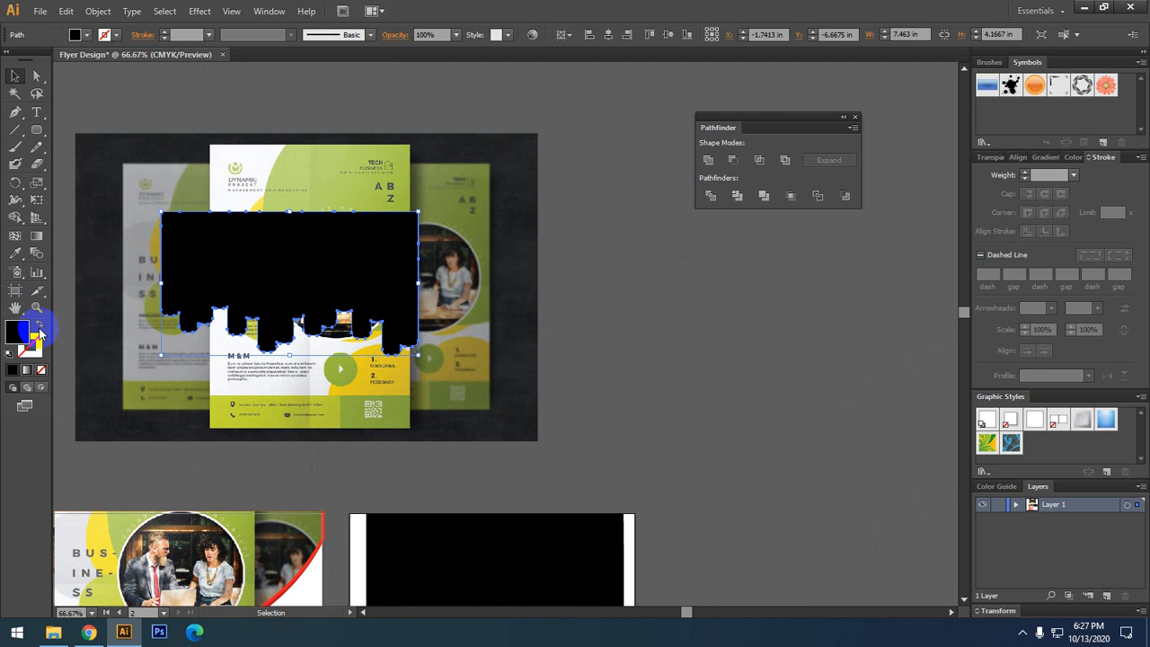
- Swap the duplicate's fill and stroke so it has no fill and a 1 pt black outline
left_click(39, 327)
left_click(39, 327)
left_click(40, 326)
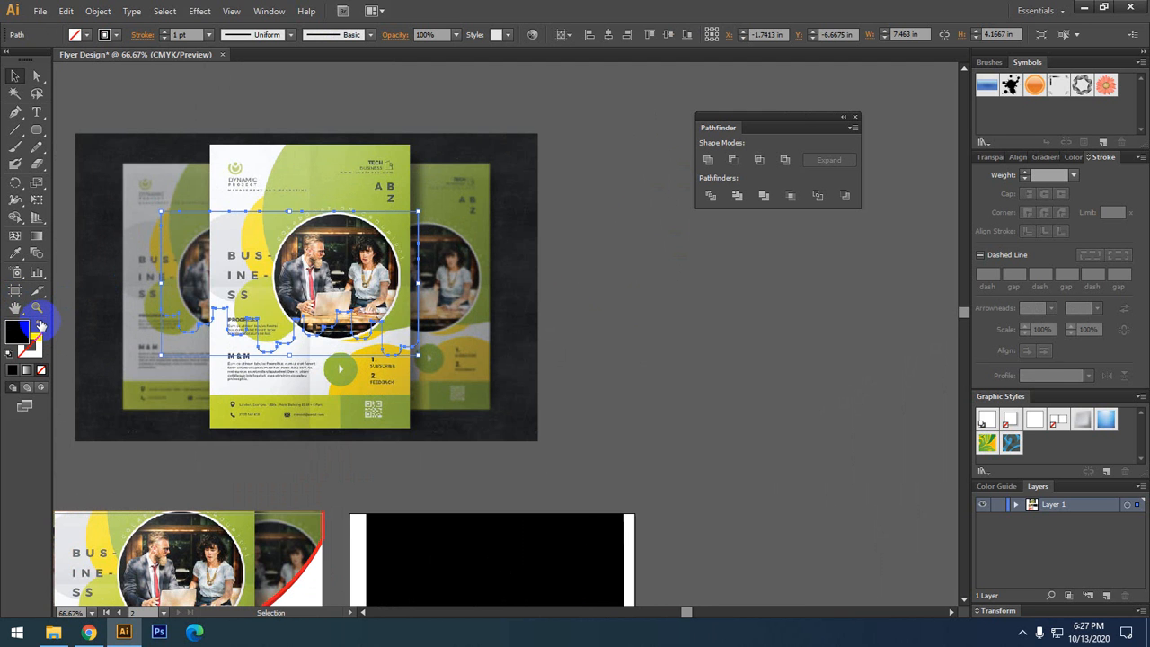
left_click(41, 326)
left_click(40, 325)
left_click(40, 325)
left_click(40, 325)
left_click(40, 325)
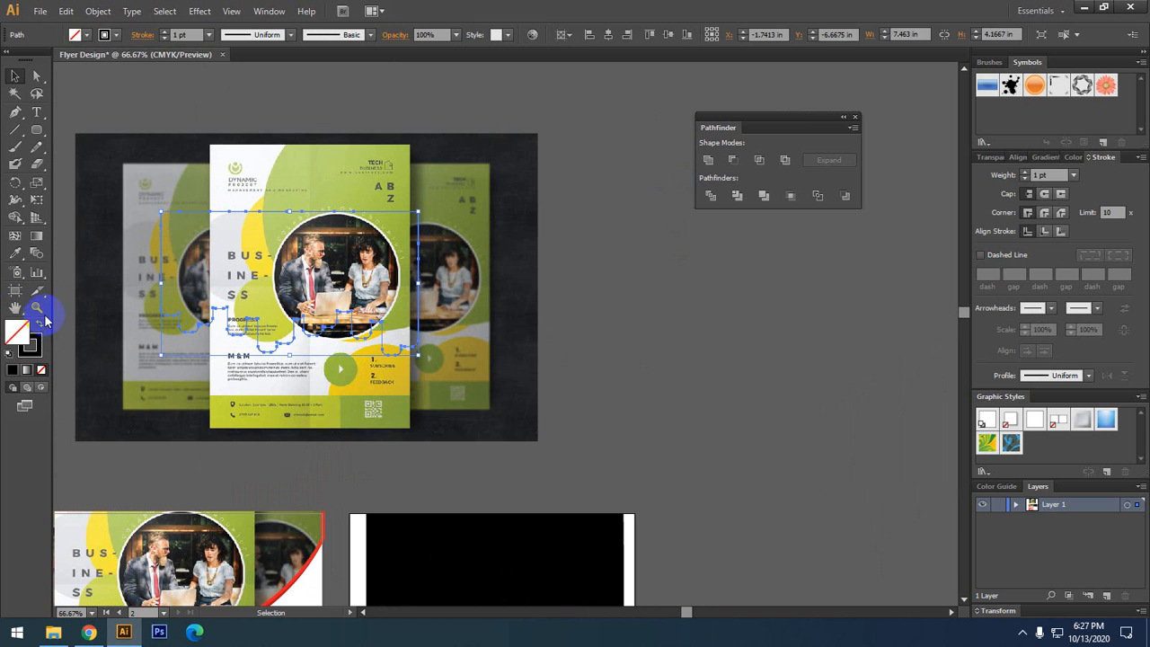
- Make a clipping mask from the outlined shape and the flyer mockup image
left_click(329, 305, "shift")
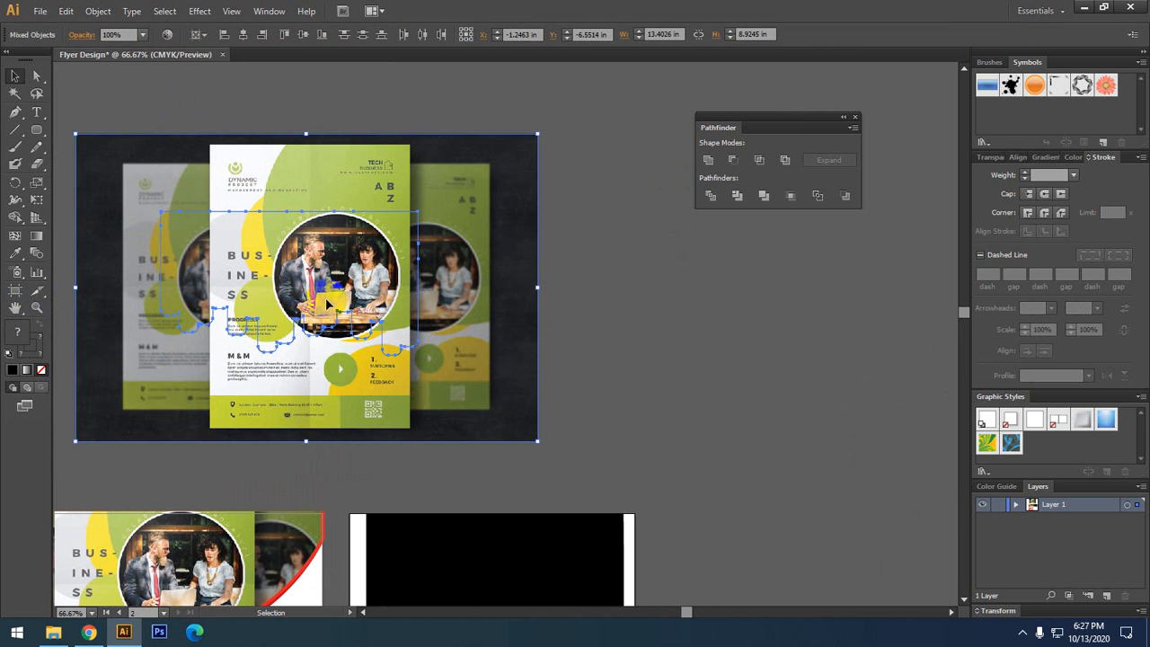
key("ctrl+7")
left_click(456, 393)
left_click_drag(454, 402, 426, 310)
- Align the clipped image with the black shape on the second artboard by their bottom and right edges
left_click(455, 475, "shift")
left_click(324, 180, "shift")
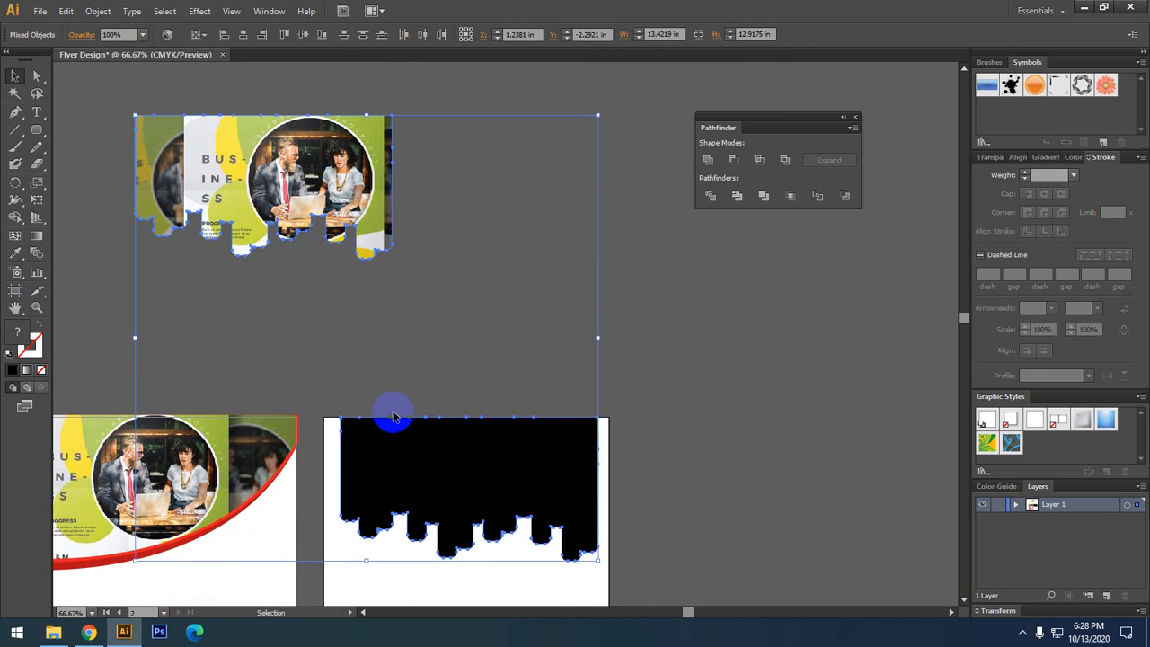
left_click(321, 34)
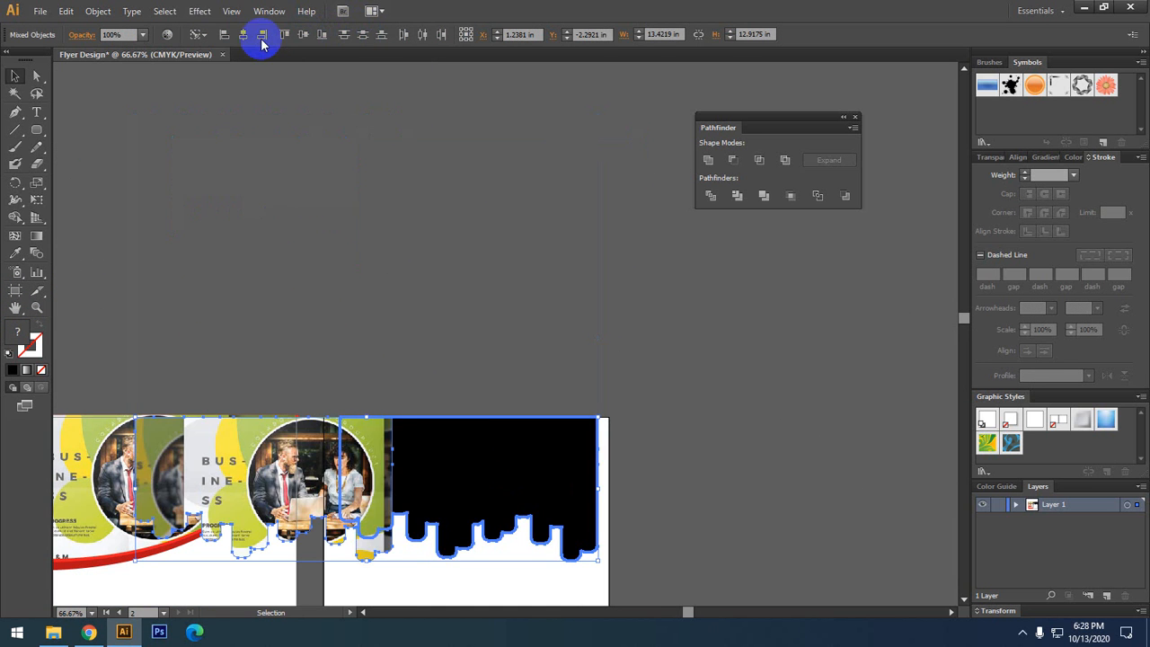
left_click(262, 34)
key("ctrl+7")
left_click(478, 342)
left_click_drag(478, 342, 452, 237)
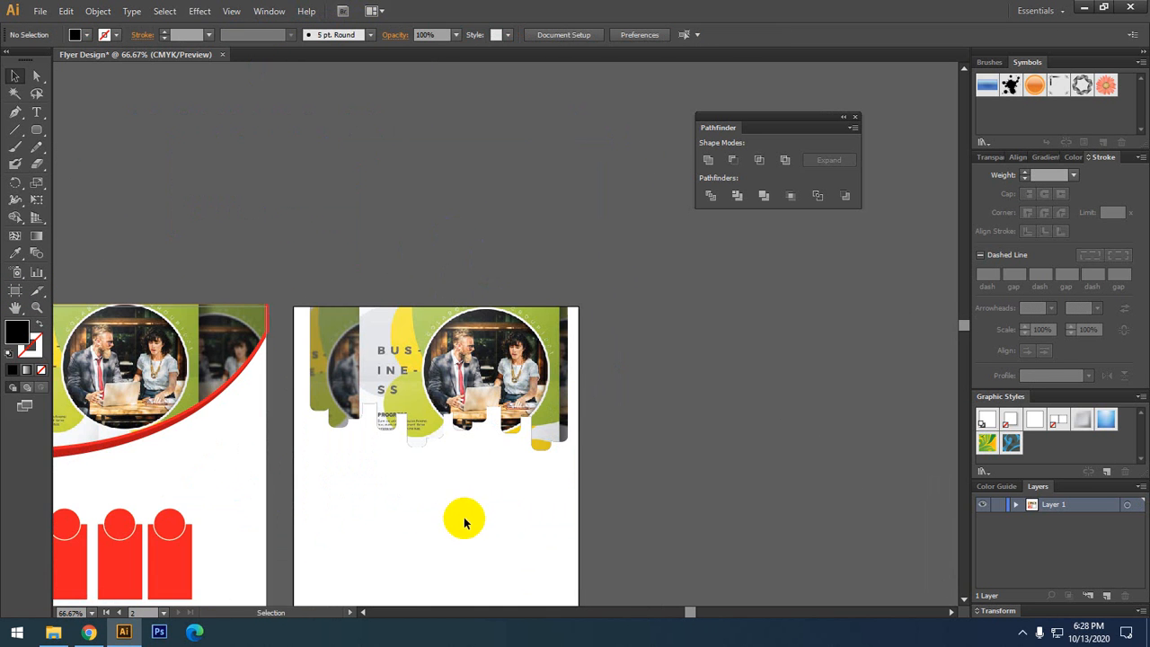
- Draw a black rectangle about 8.27 by 7.85 in across the second artboard's full width, starting at its top-left corner
left_click_drag(463, 516, 464, 445)
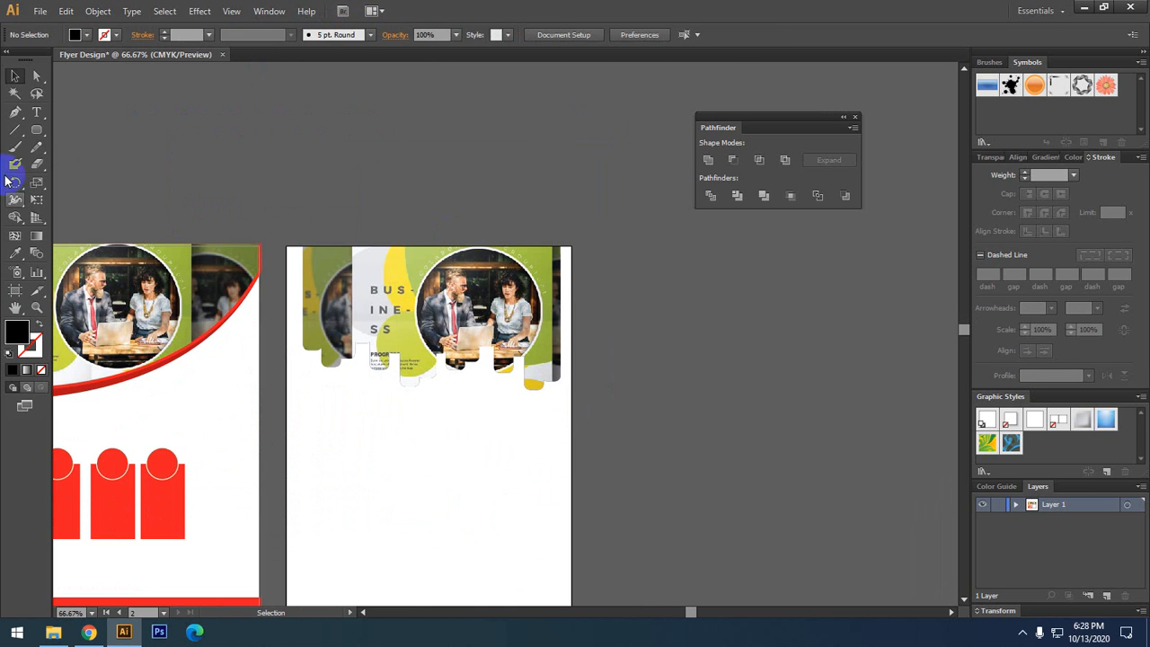
left_click_drag(28, 131, 74, 127)
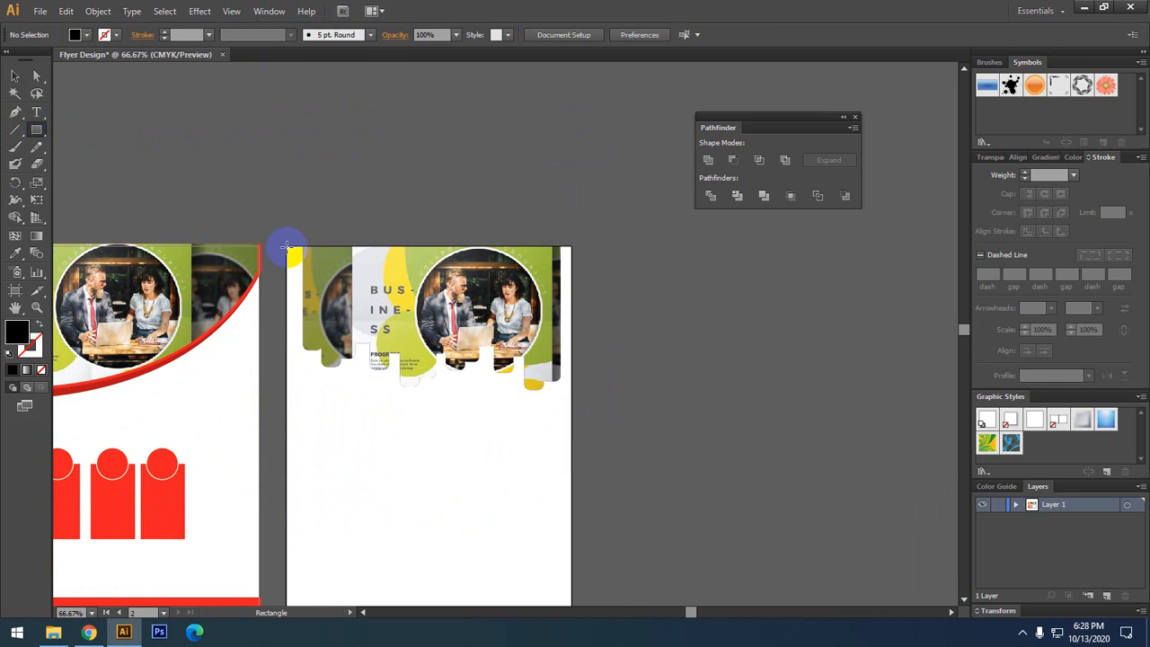
left_click_drag(286, 245, 571, 518)
left_click(25, 78)
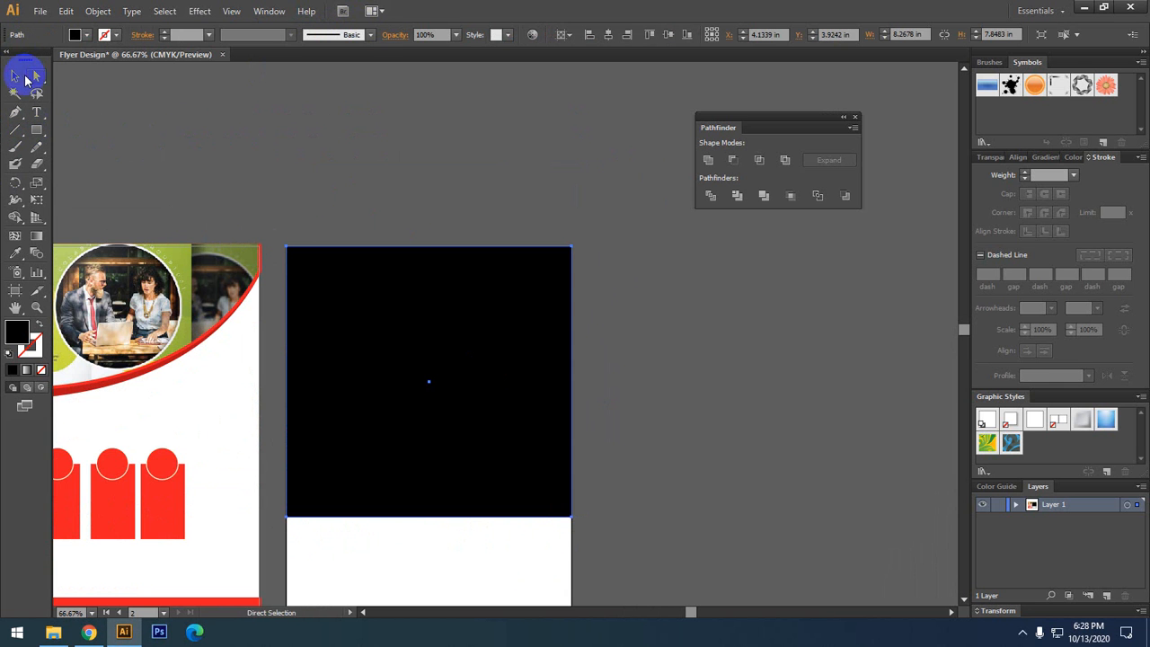
- Send the black rectangle on the second artboard behind the clipped image
right_click(311, 310)
mouse_move(375, 511)
left_click(488, 557)
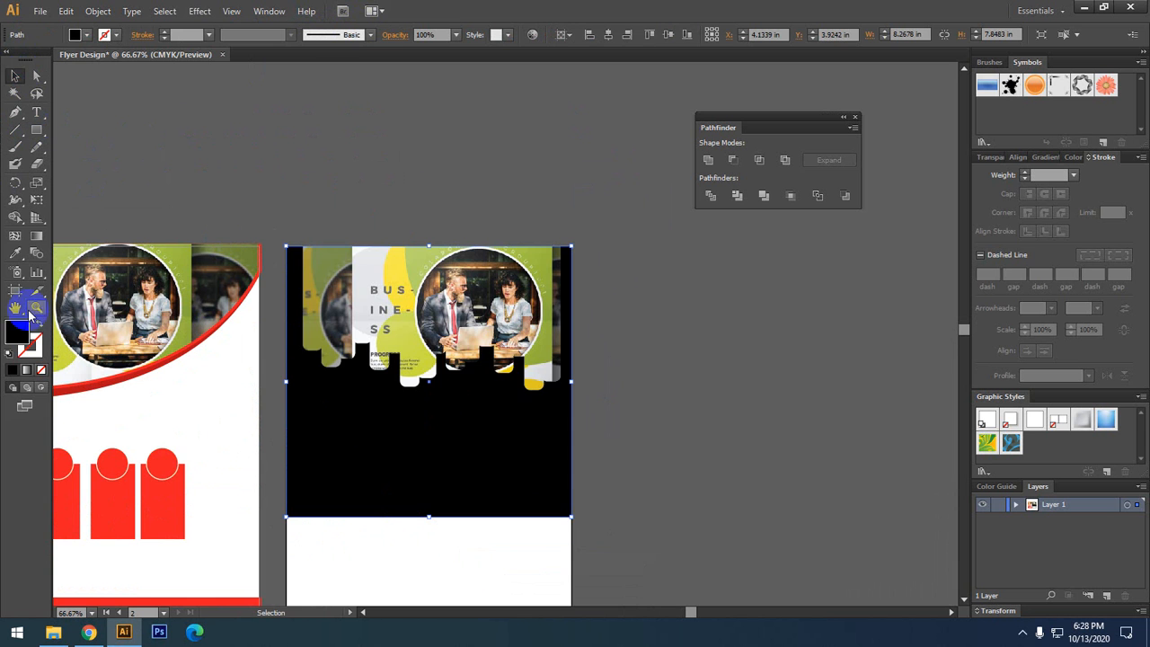
- Try red and green fills sampled from the first flyer on the background rectangle with the Eyedropper
left_click(14, 257)
left_click(117, 471)
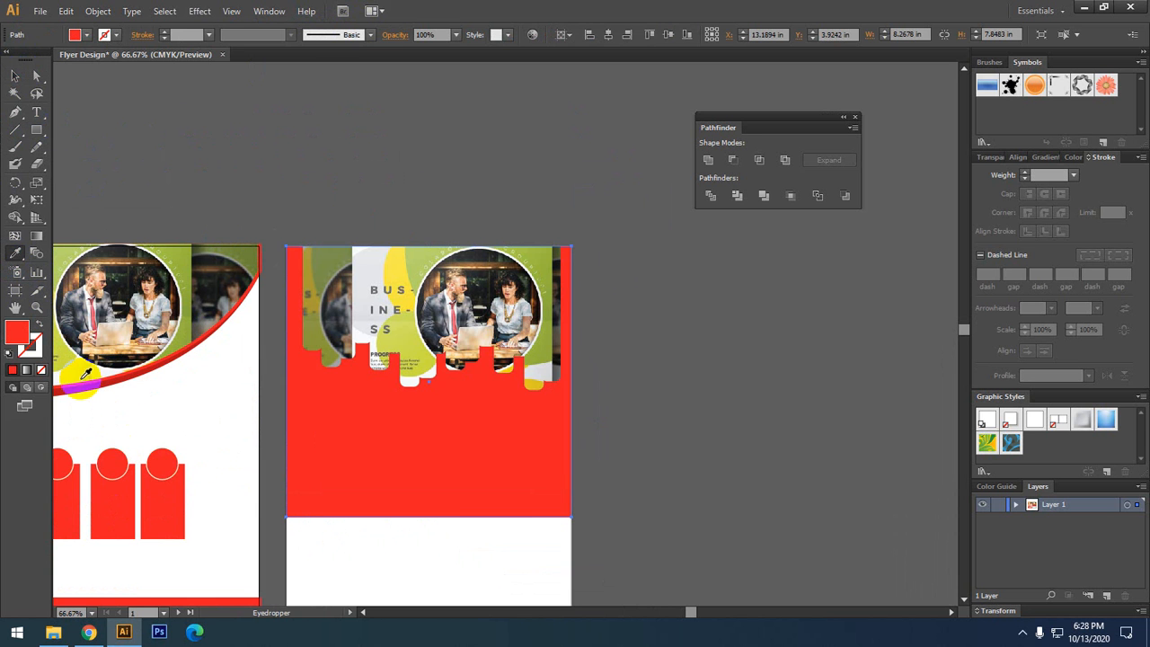
left_click(202, 407)
left_click(185, 262)
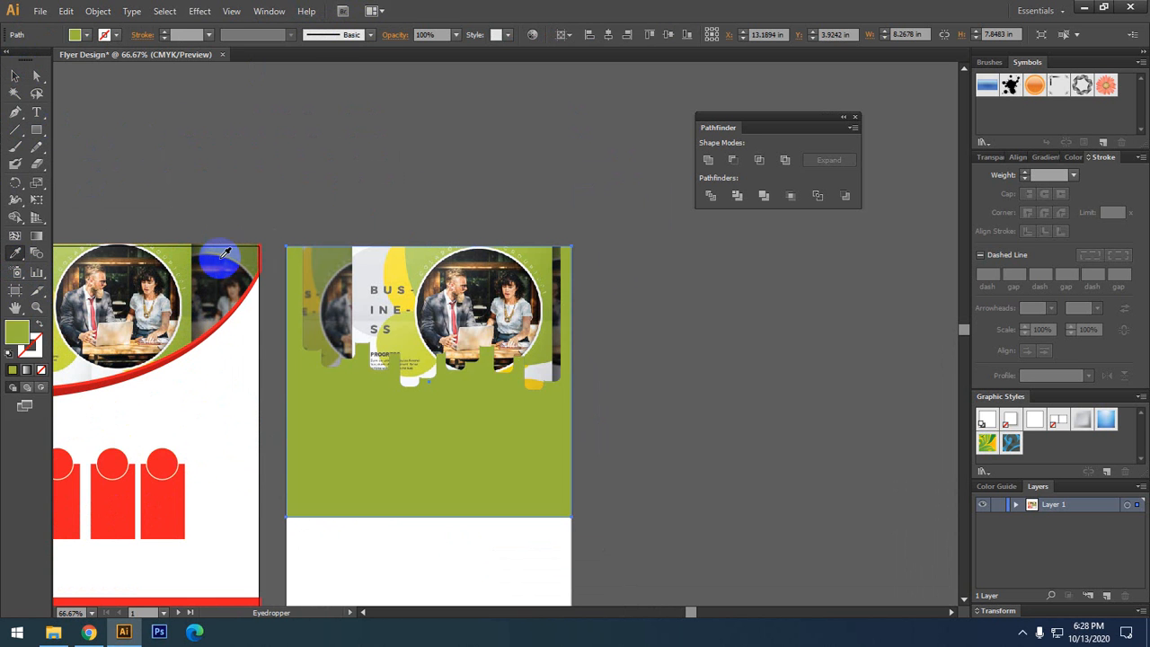
left_click(233, 256)
left_click(375, 254)
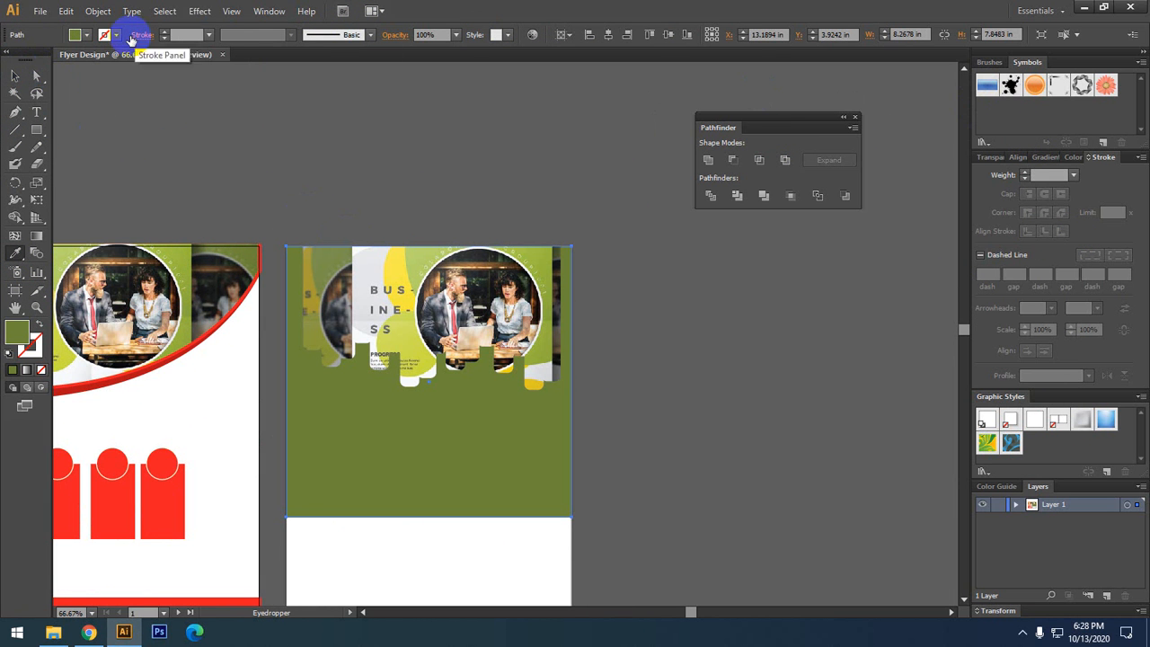
- Fill the background rectangle with the dark blue swatch and deselect it
left_click(85, 35)
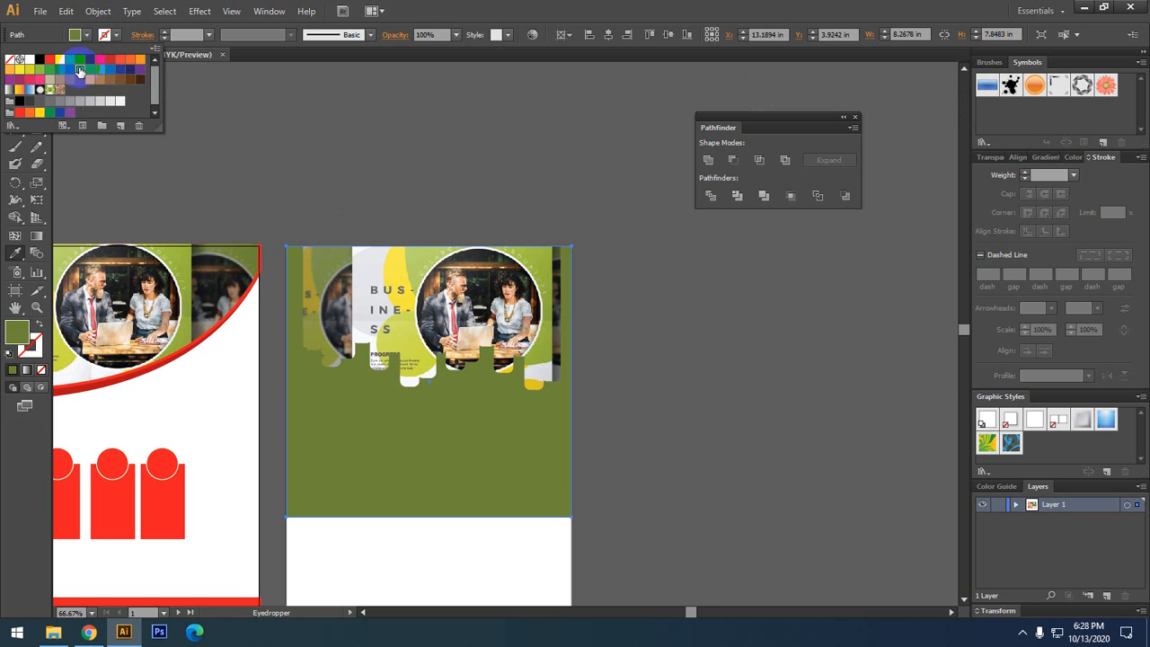
left_click(81, 69)
left_click(90, 59)
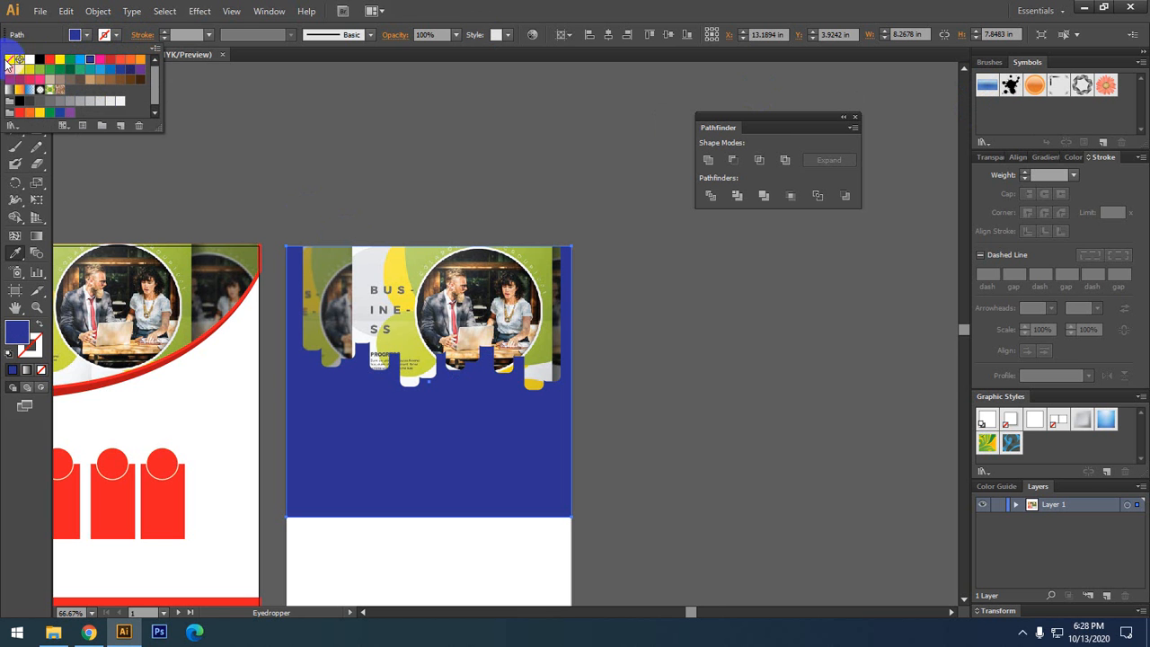
left_click(44, 35)
left_click(16, 75)
left_click(193, 130)
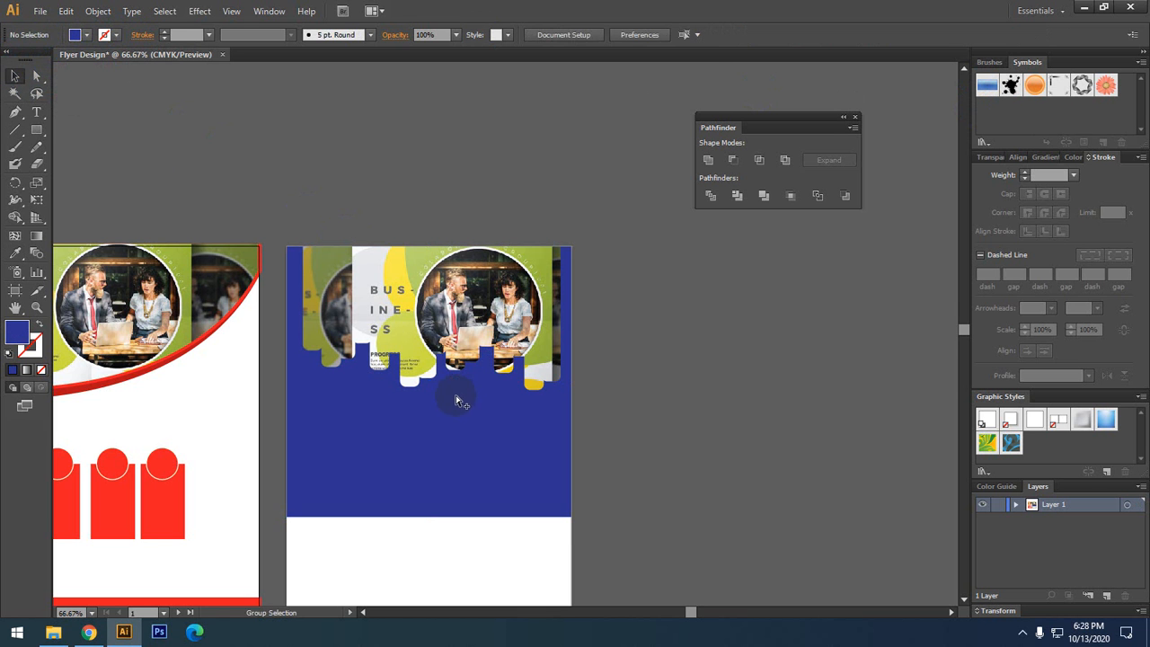
- Hide the clipped image on the second artboard to expose the black bar shape beneath it
scroll(458, 402, "up", 2)
left_click(381, 310)
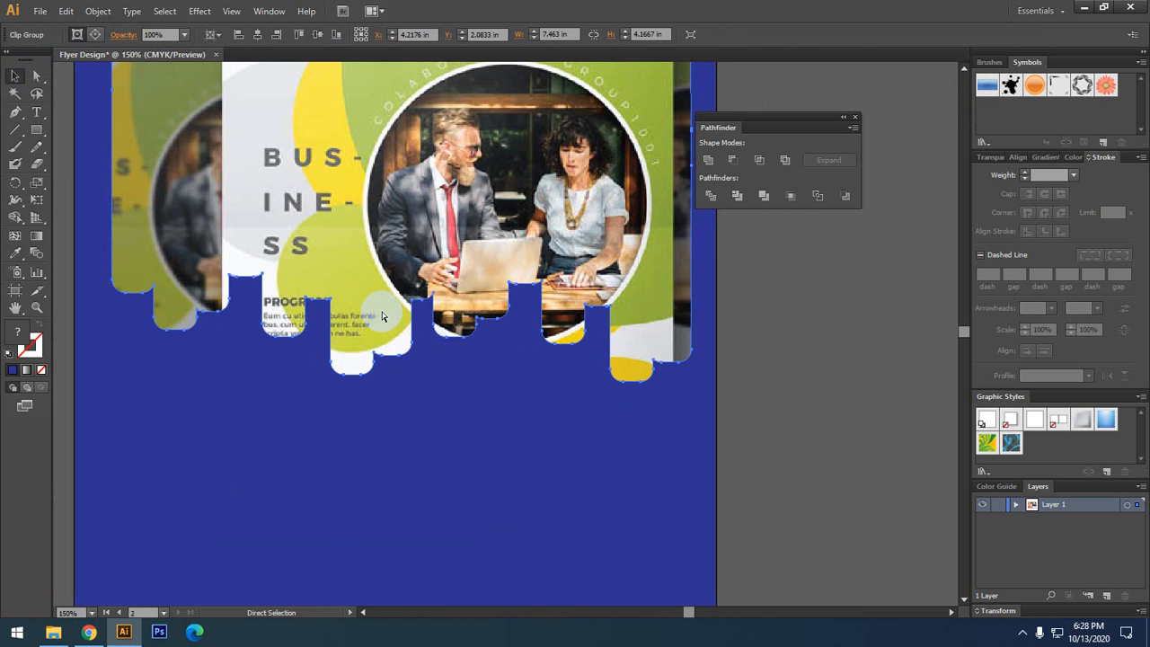
key("v")
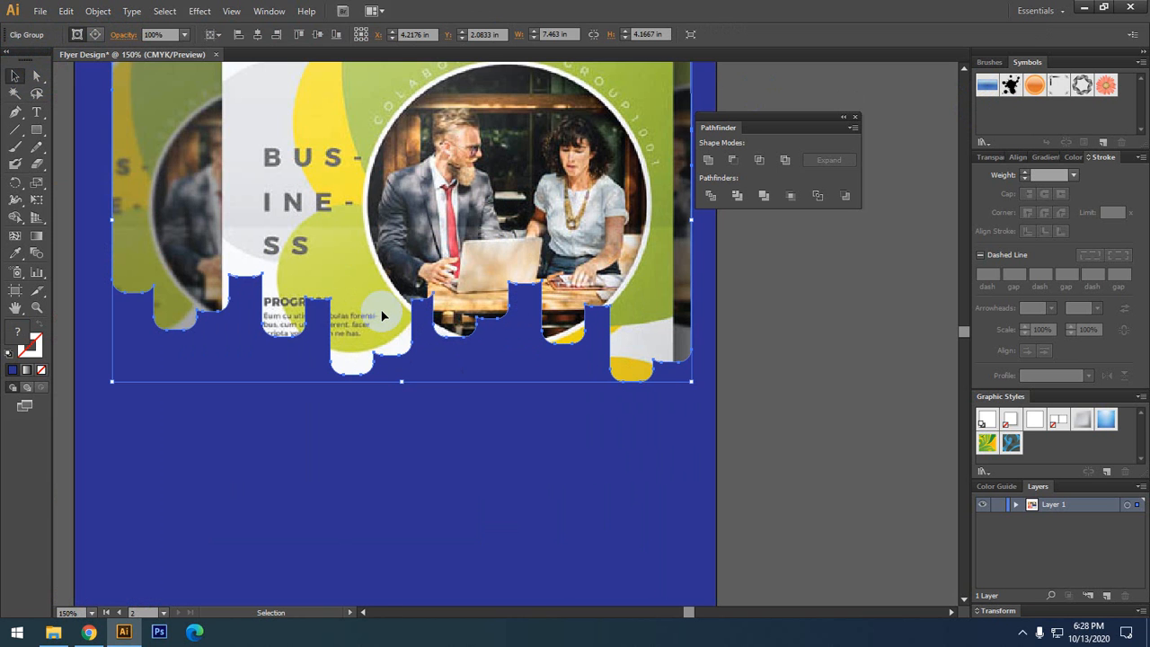
key("ctrl+f")
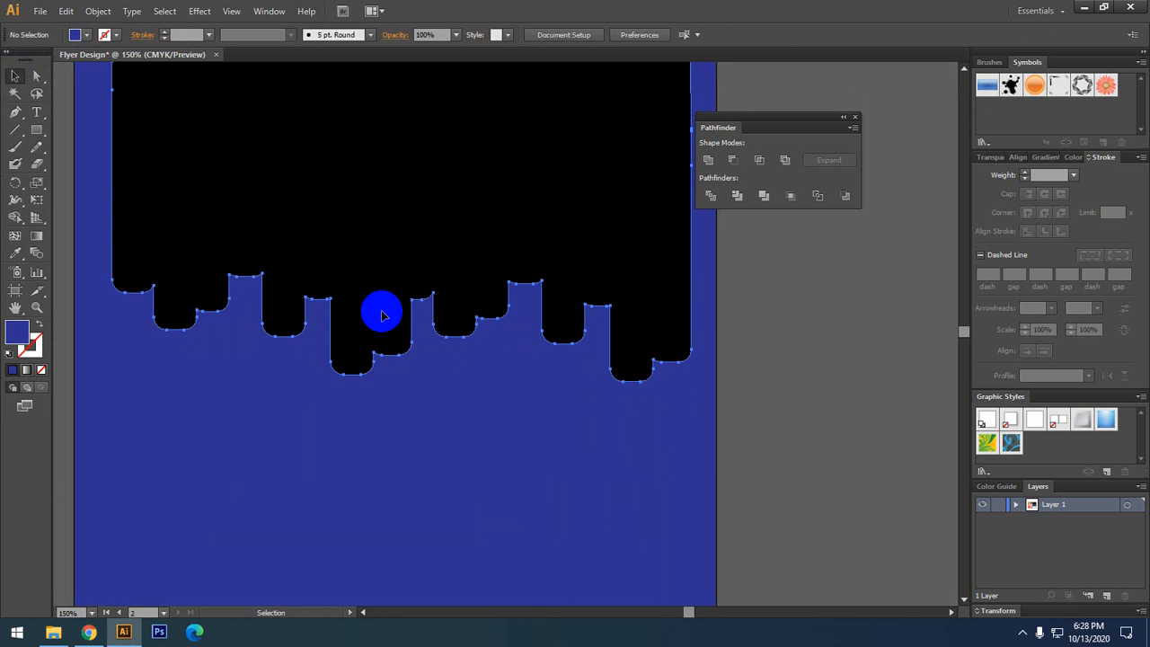
- Nudge the black bar shape slightly down and show the hidden clipped image again, so black edges extend below the bars
left_click(380, 311)
key("shift+Down")
left_click(769, 392)
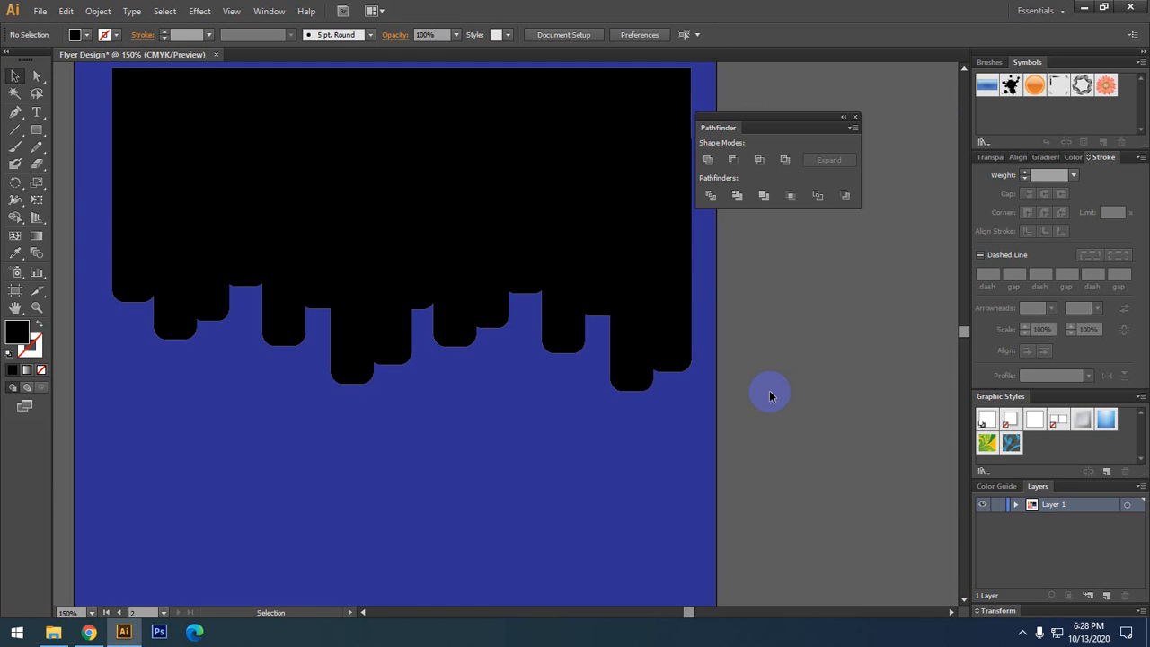
key("ctrl+alt+3")
left_click(778, 397)
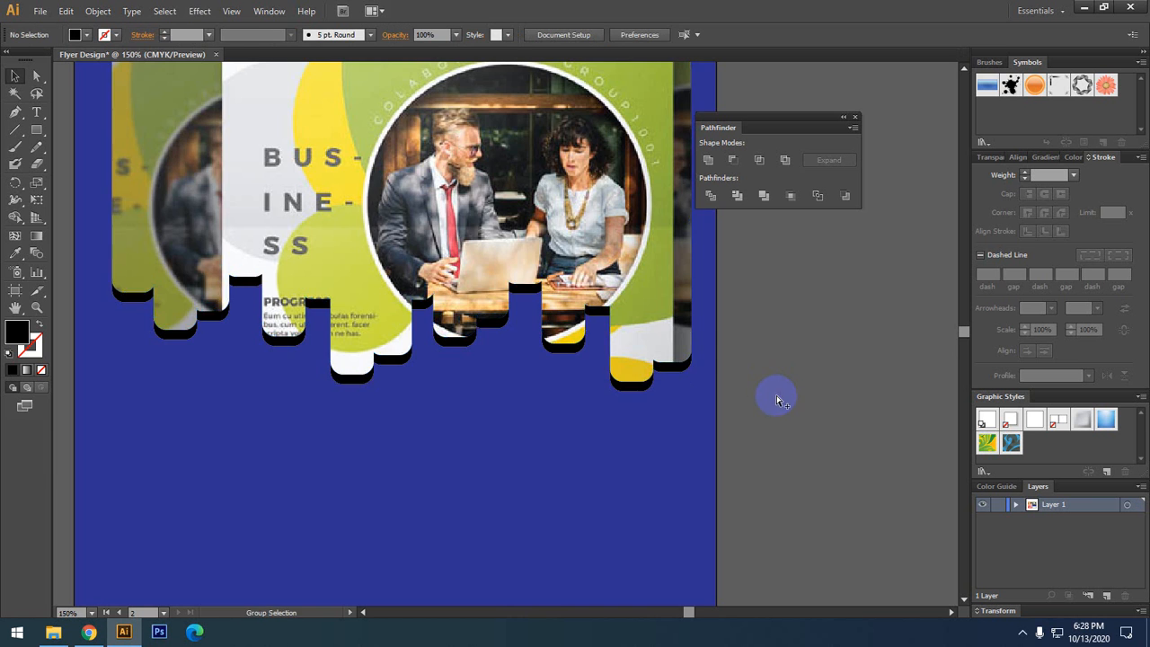
scroll(778, 397, "down", 2)
left_click_drag(810, 392, 674, 394)
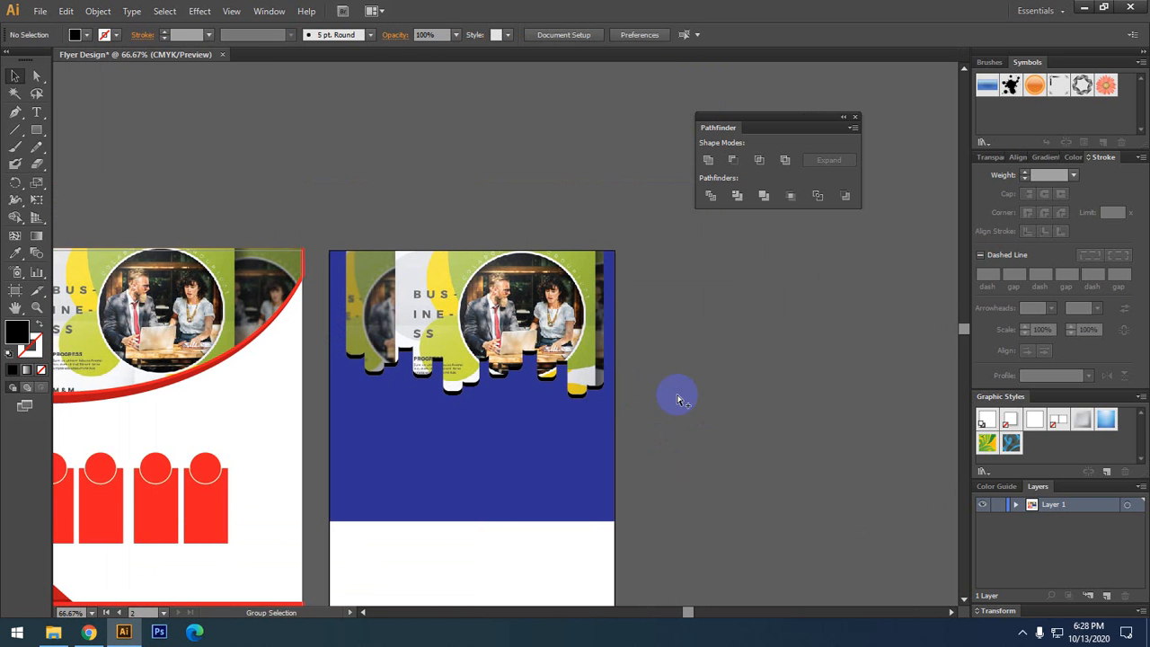
scroll(677, 395, "up", 1)
left_click_drag(670, 414, 698, 405)
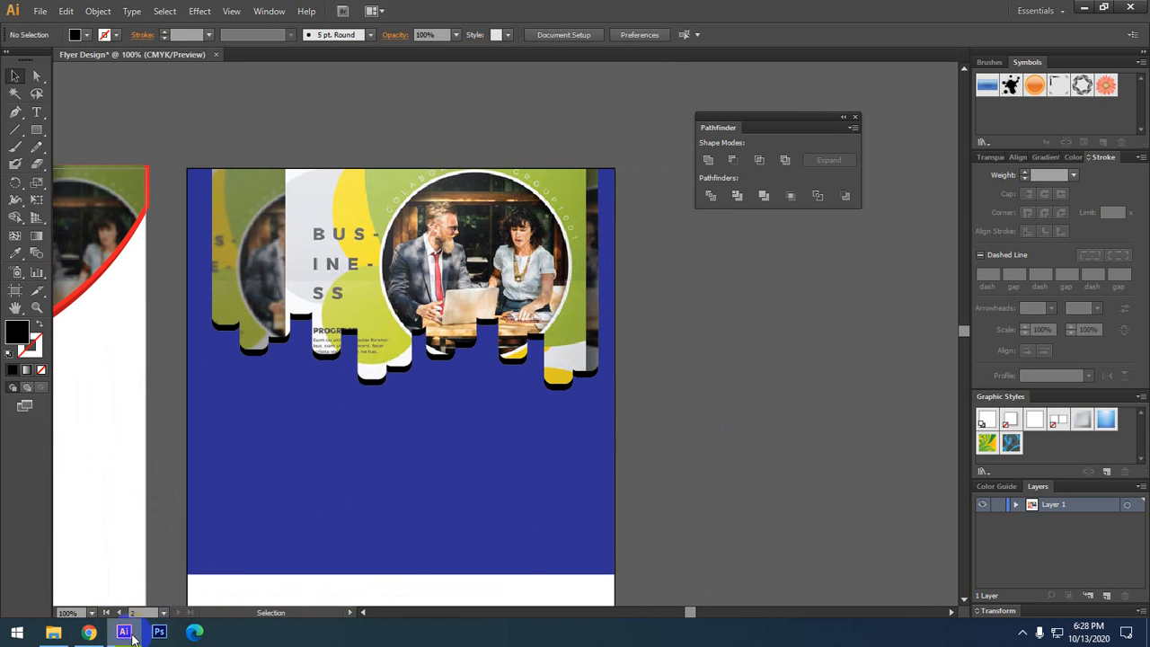
- Switch to Chrome to examine the Creative A4 Flyer Design reference image, and return to Illustrator
left_click(89, 632)
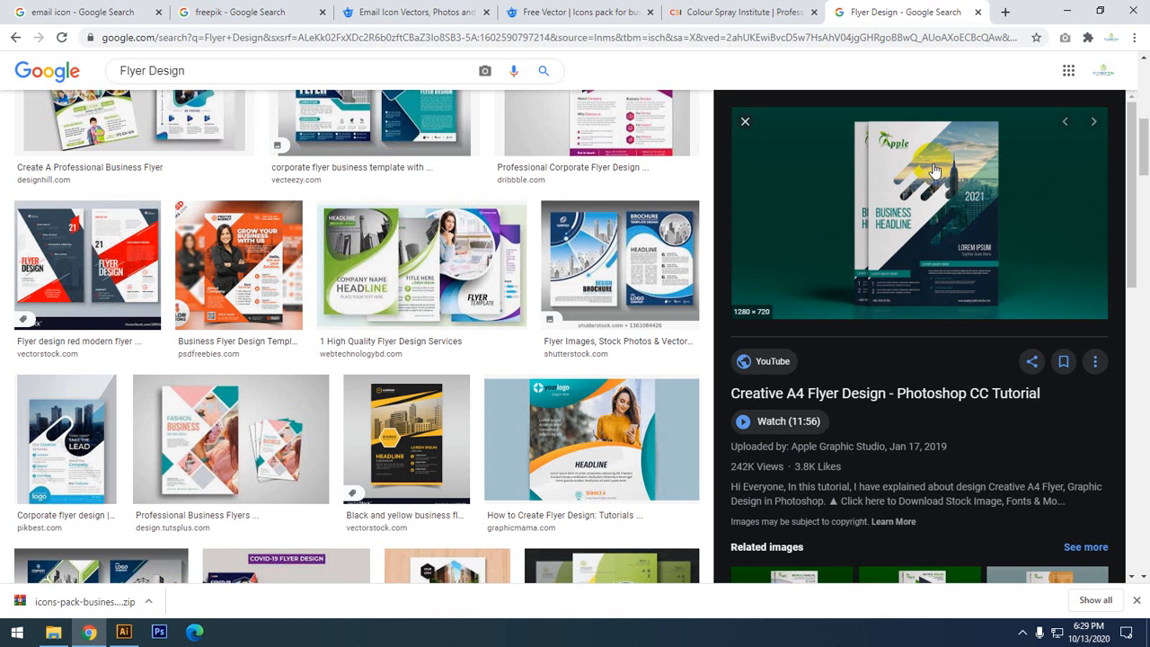
scroll(859, 329, "down", 3)
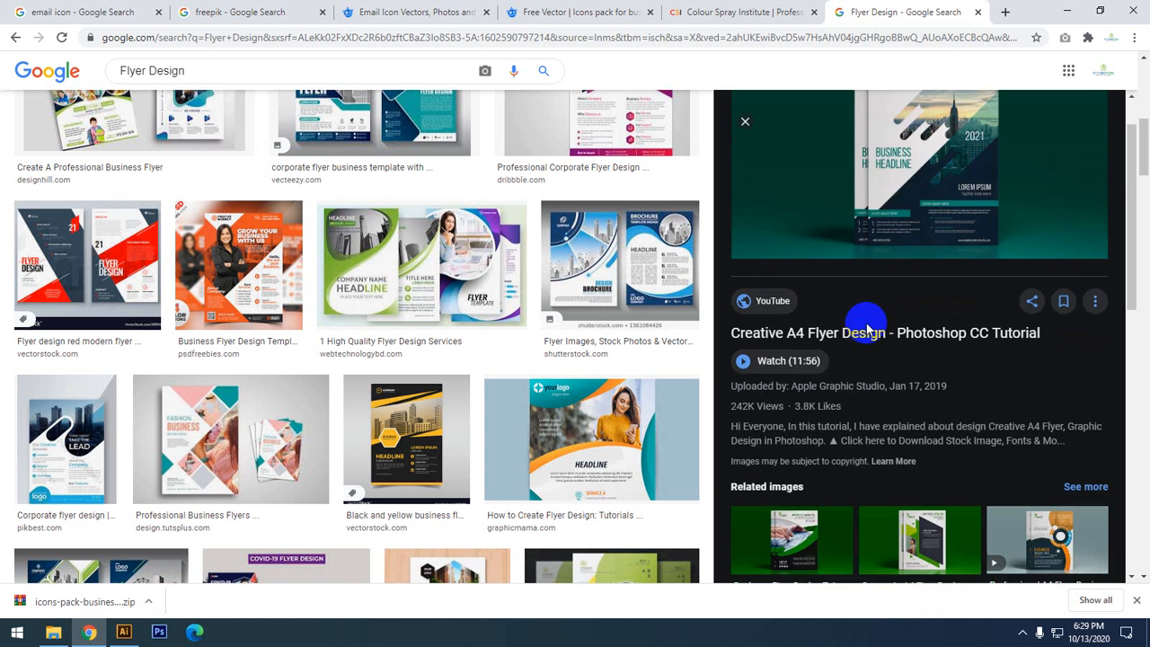
scroll(860, 342, "up", 3)
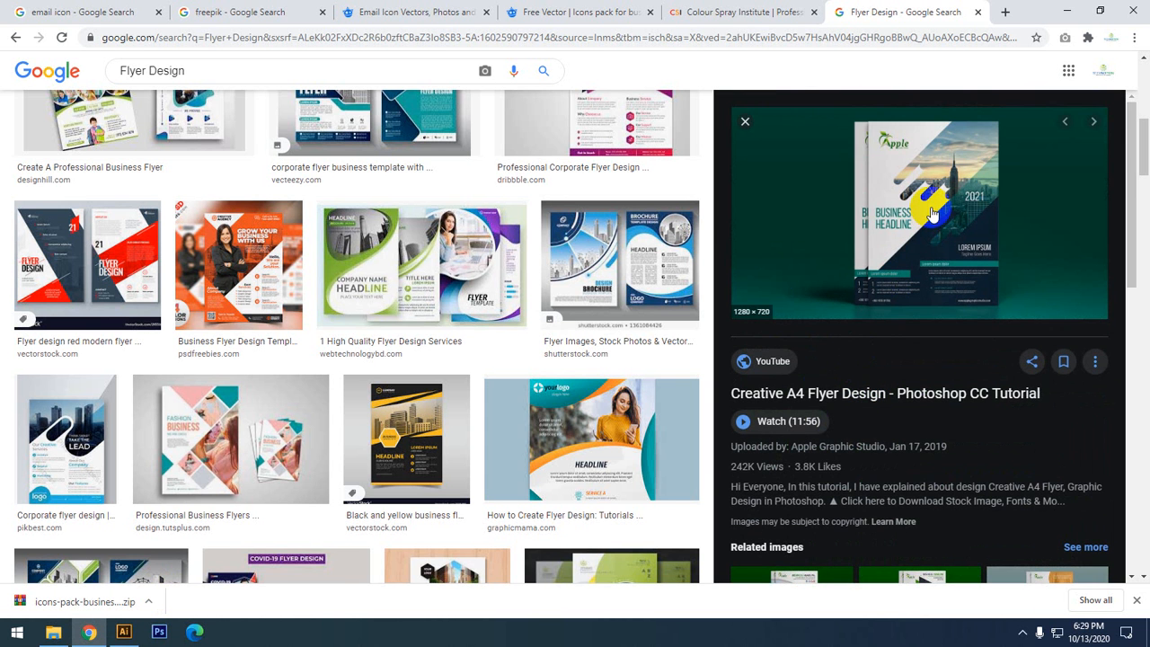
left_click(124, 631)
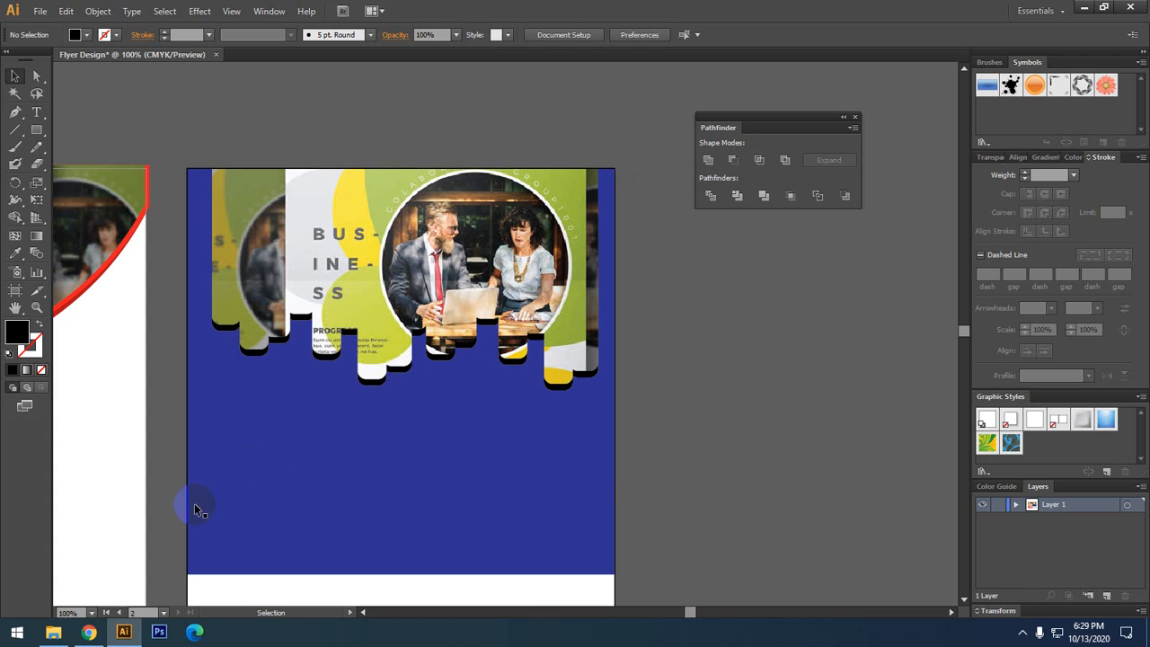
- Switch back to Chrome, browse the Flyer Design image results and preview the orange abstract flyer design background from Vecteezy
left_click(89, 631)
scroll(730, 499, "down", 10)
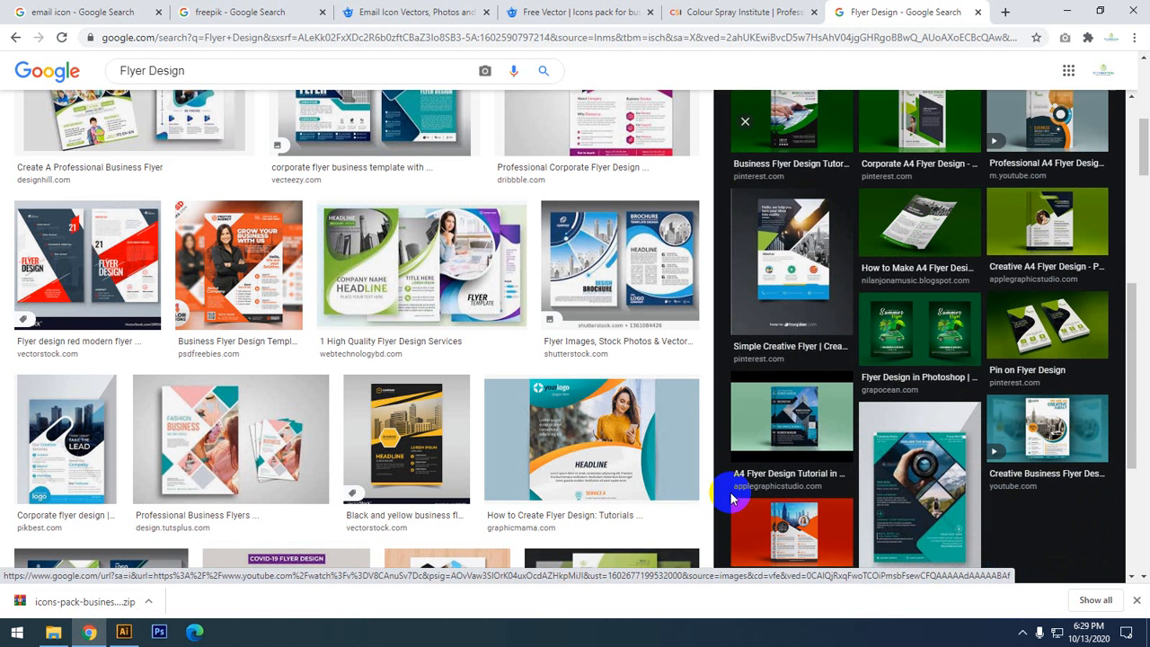
scroll(446, 466, "down", 7)
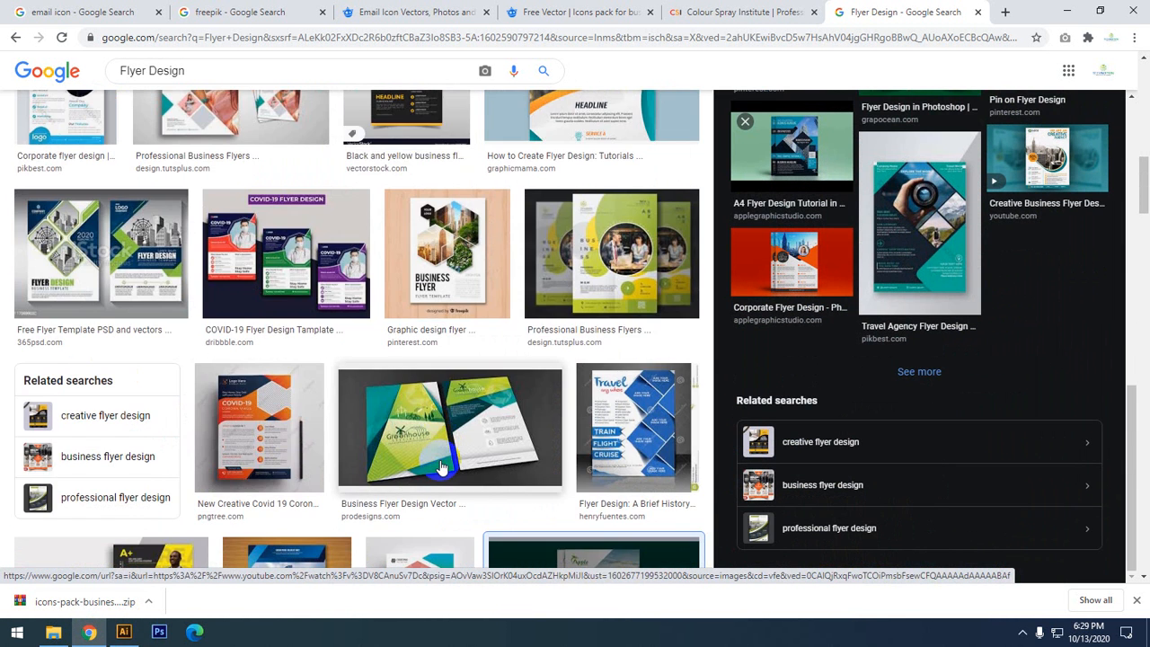
scroll(441, 466, "down", 4)
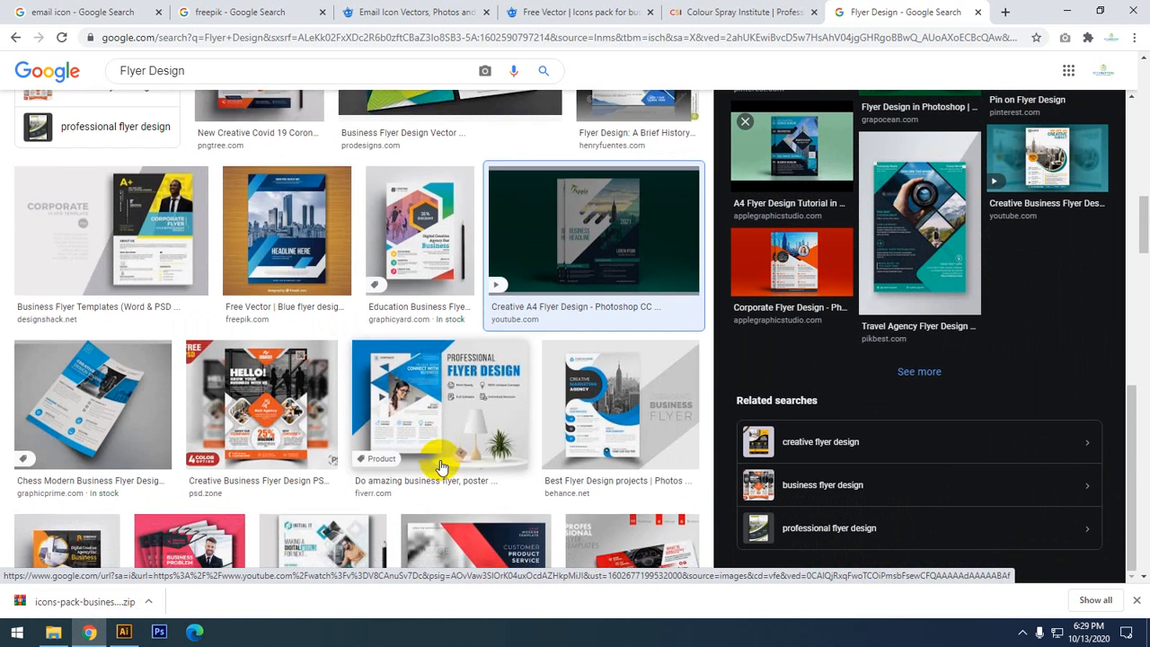
scroll(441, 466, "down", 5)
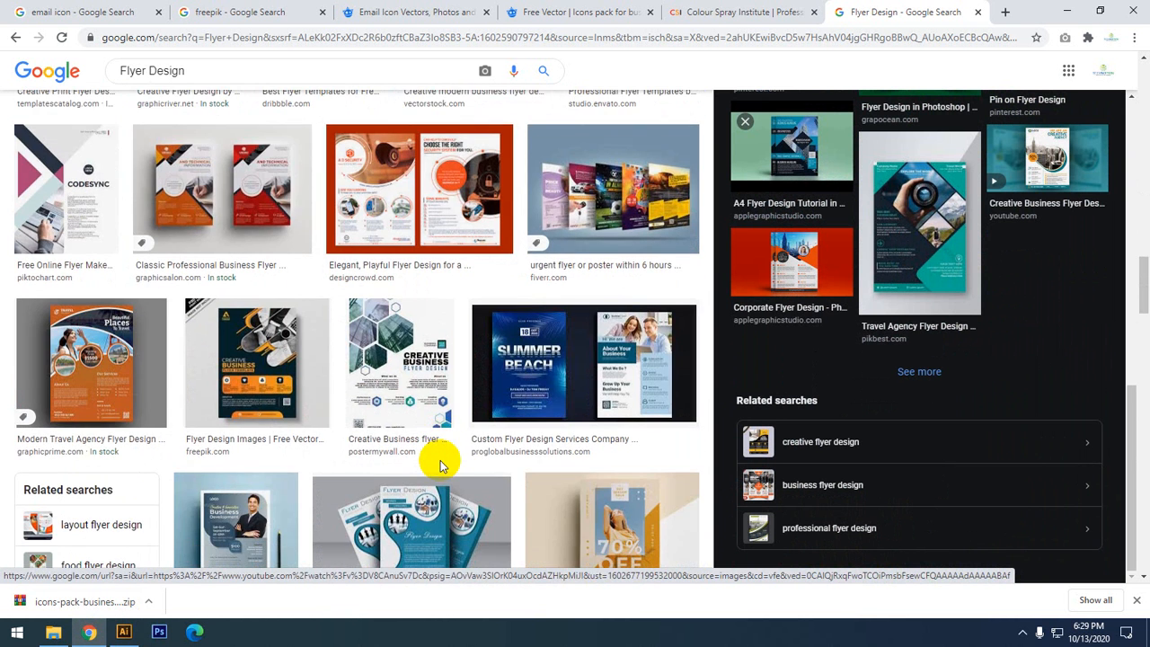
scroll(441, 466, "down", 2)
scroll(441, 466, "down", 3)
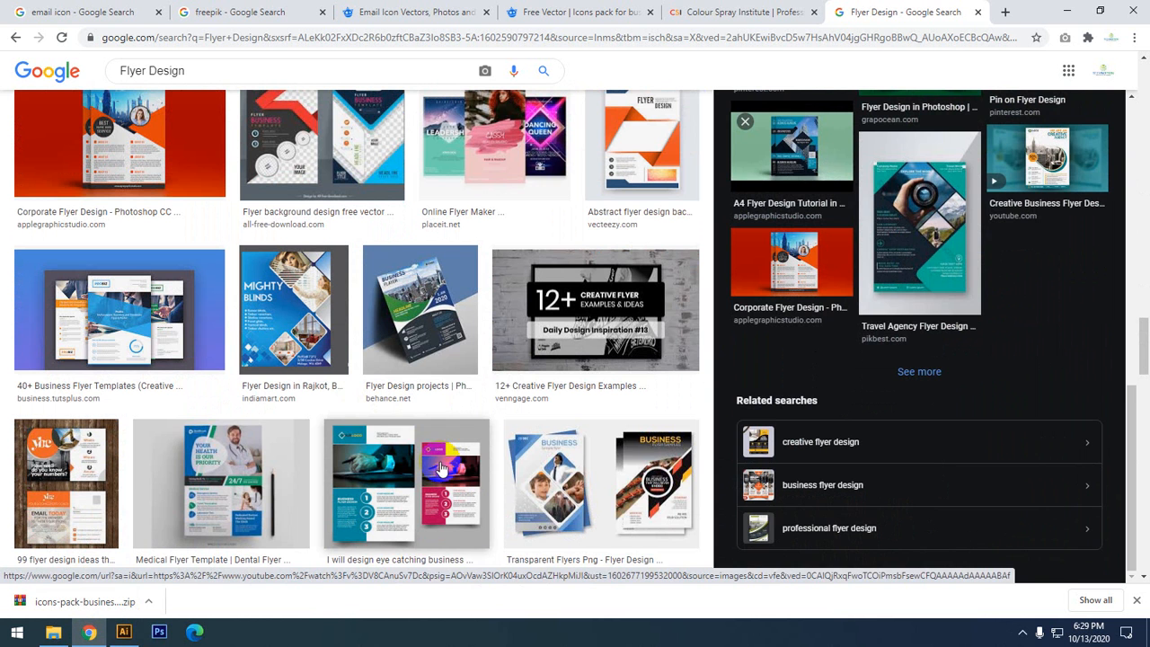
left_click(640, 148)
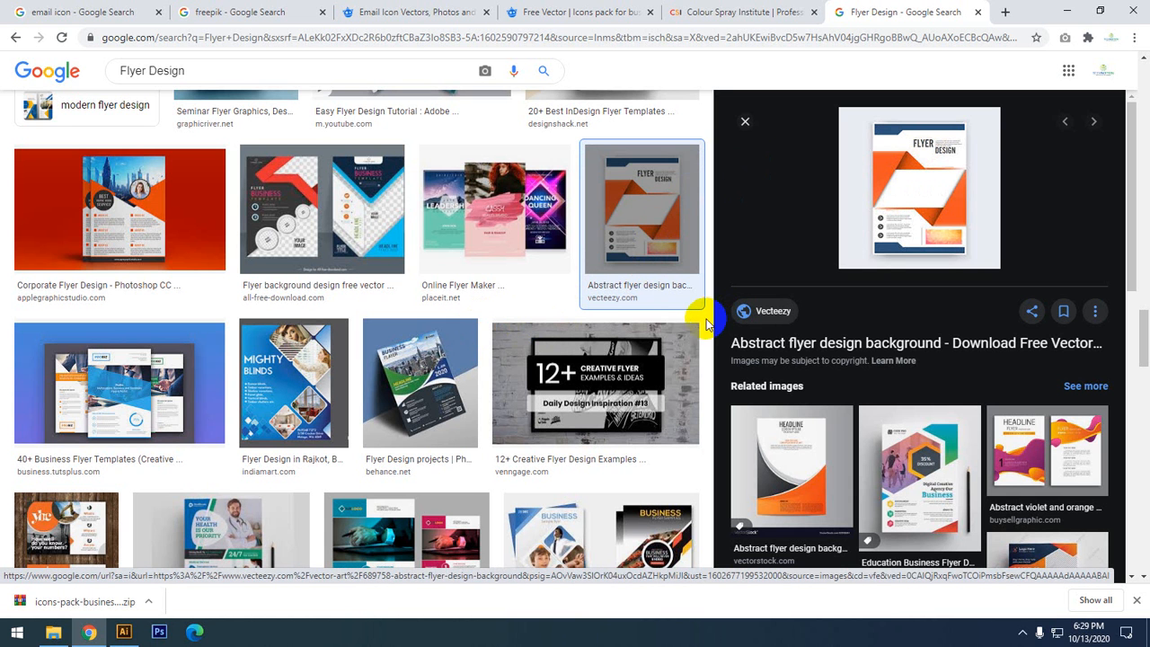
- Examine further flyer layouts among the image results and the related images for more design references
scroll(690, 333, "up", 1)
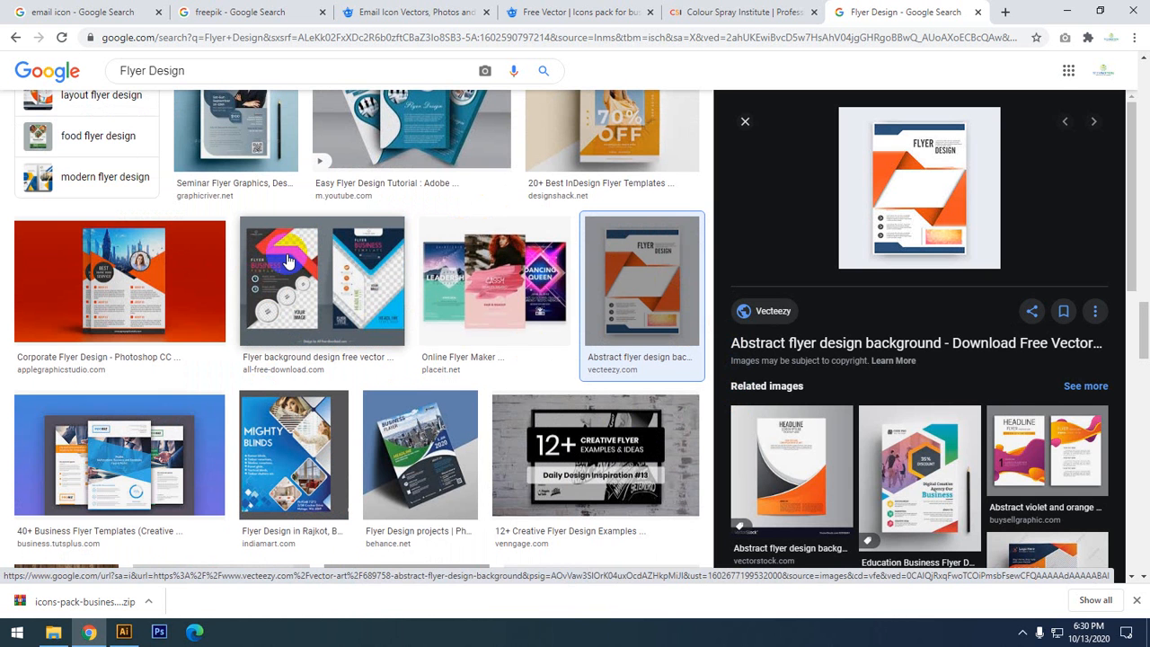
left_click(187, 301)
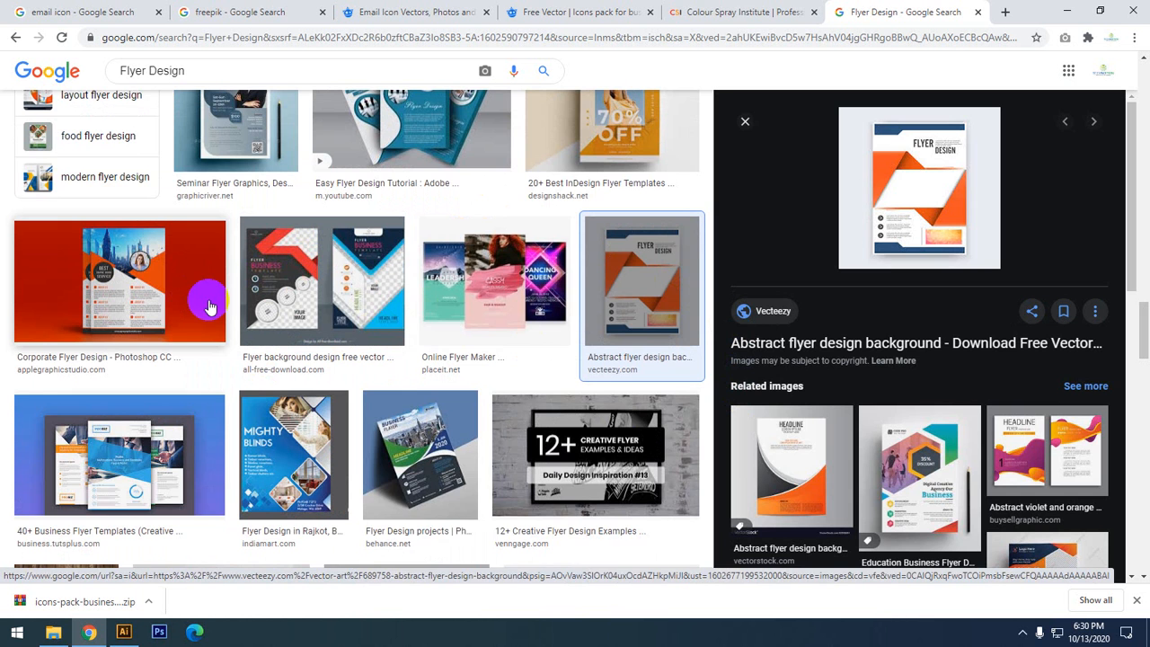
scroll(222, 305, "down", 8)
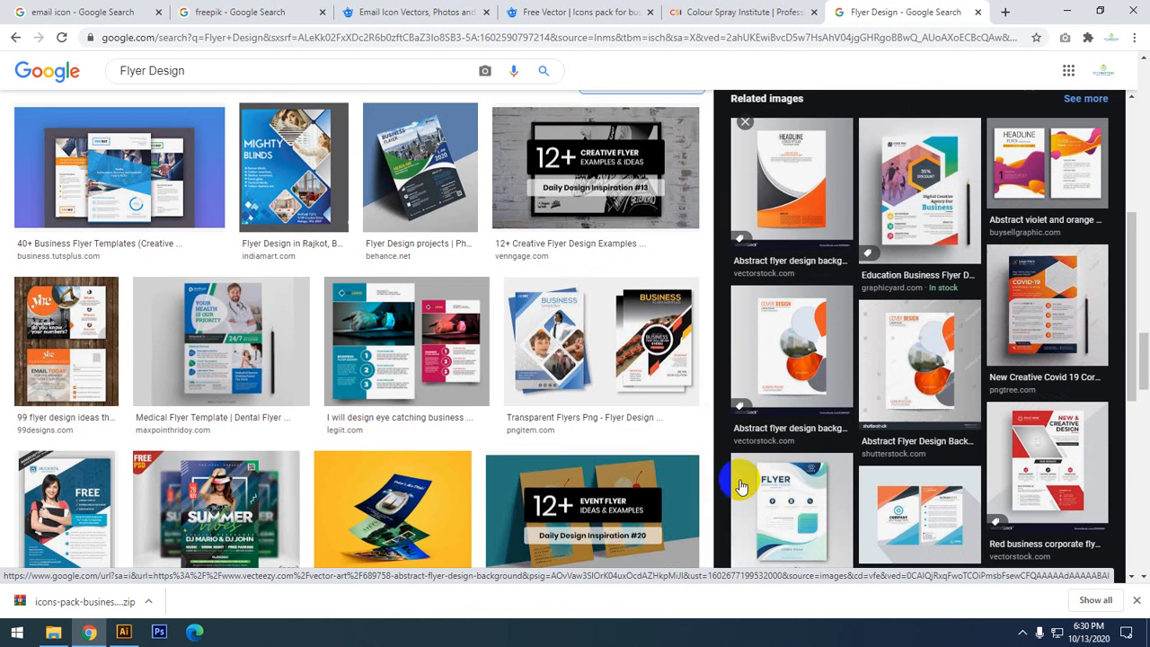
scroll(338, 431, "up", 3)
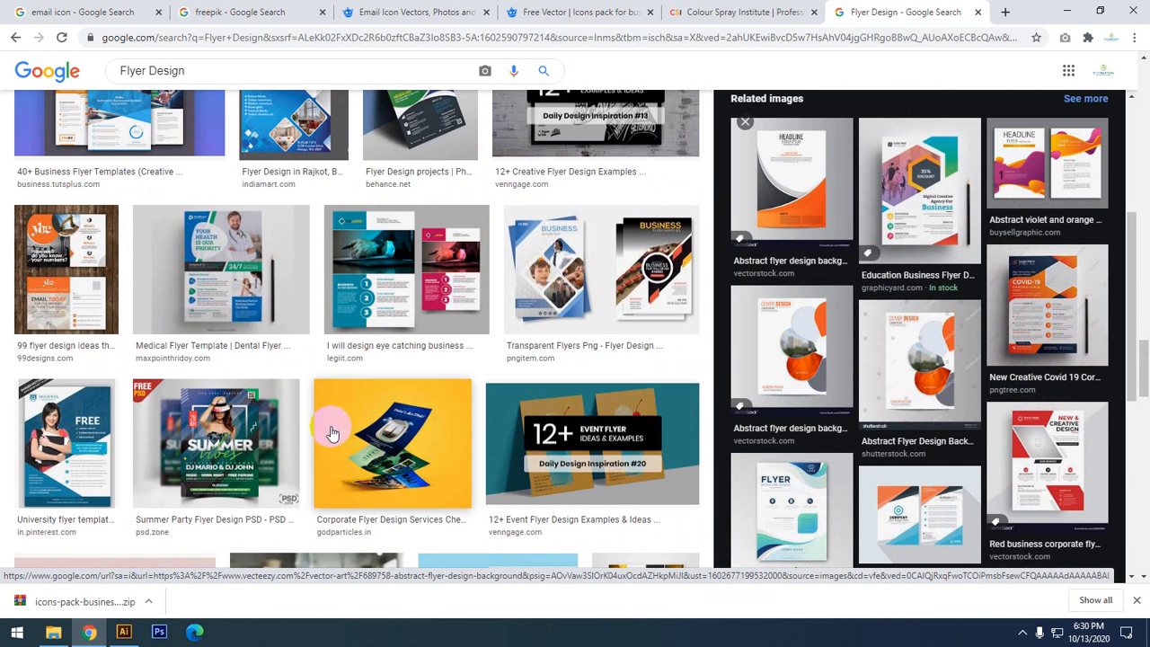
scroll(334, 433, "down", 3)
scroll(334, 434, "down", 1)
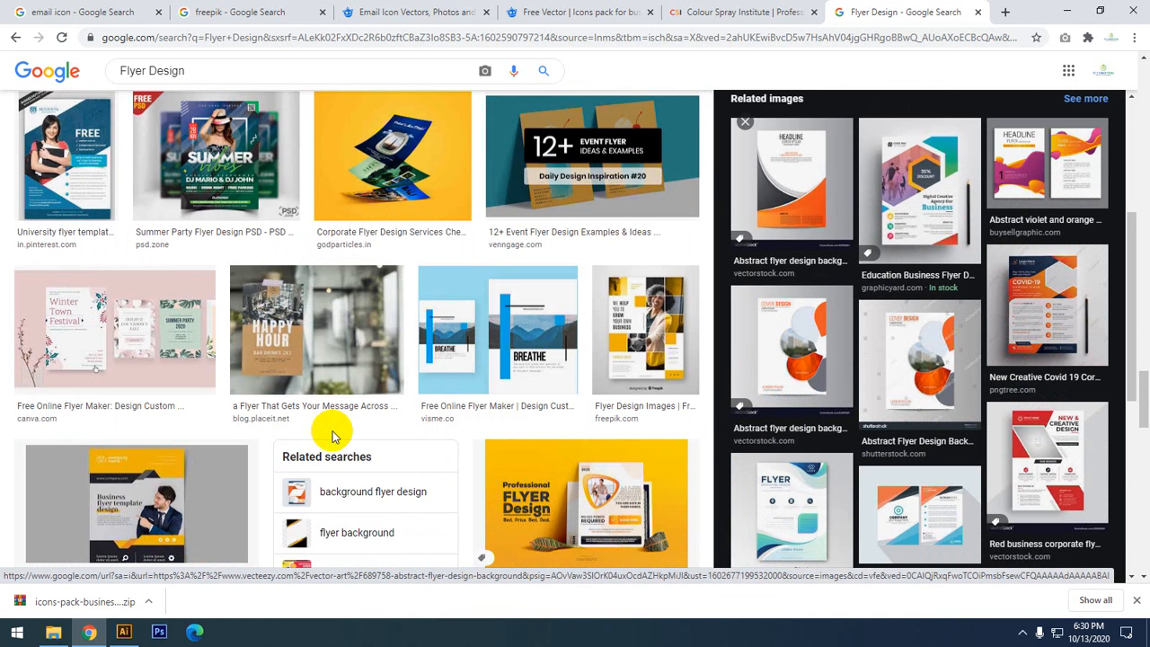
scroll(332, 435, "down", 3)
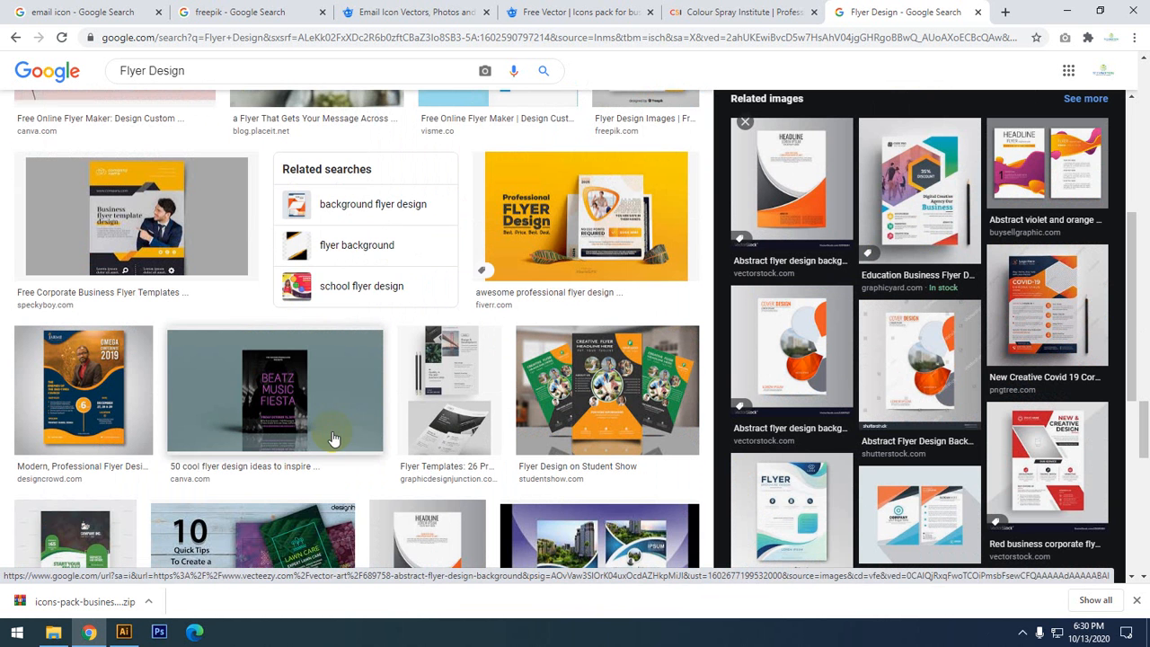
scroll(332, 438, "down", 2)
scroll(829, 506, "down", 3)
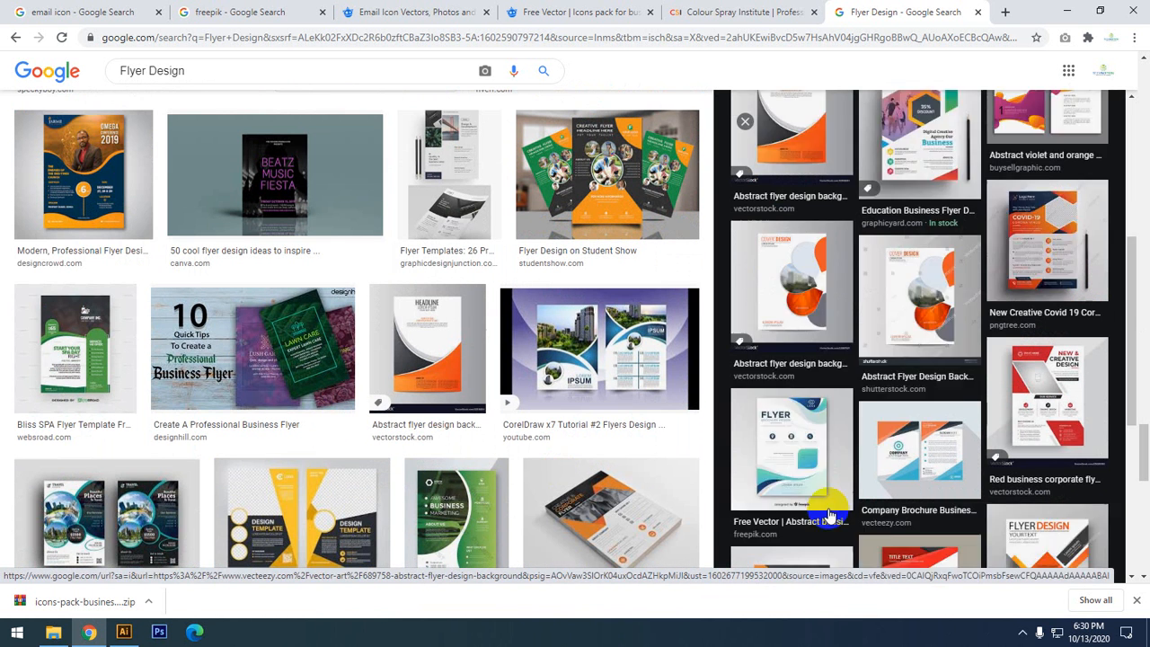
scroll(583, 503, "down", 3)
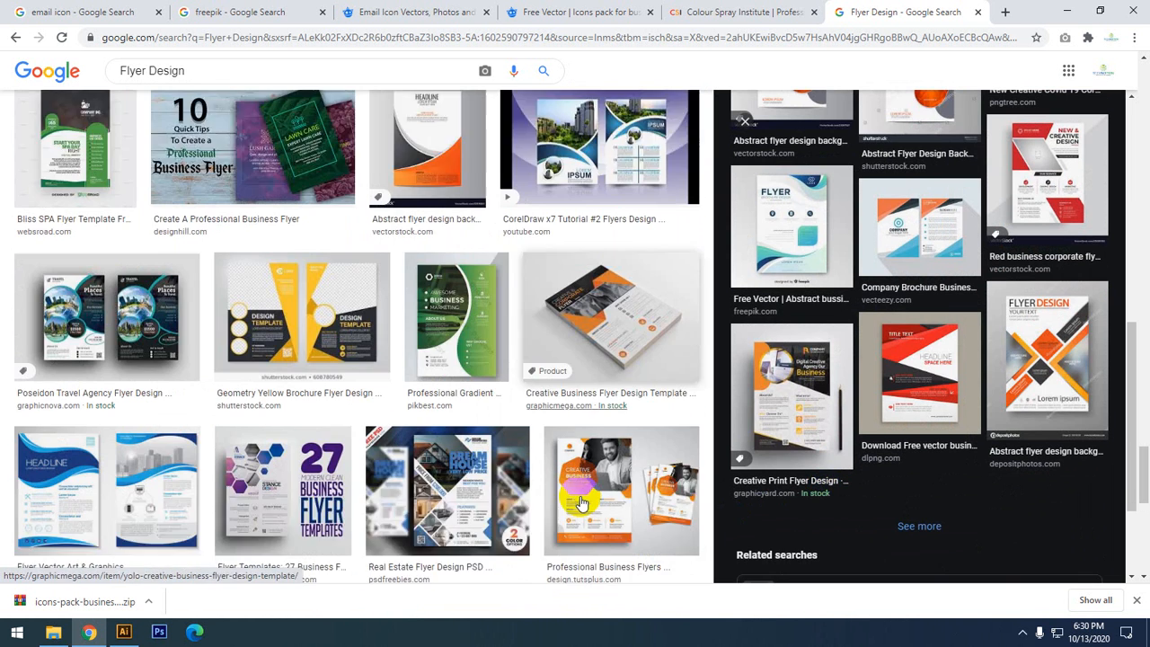
scroll(582, 503, "down", 3)
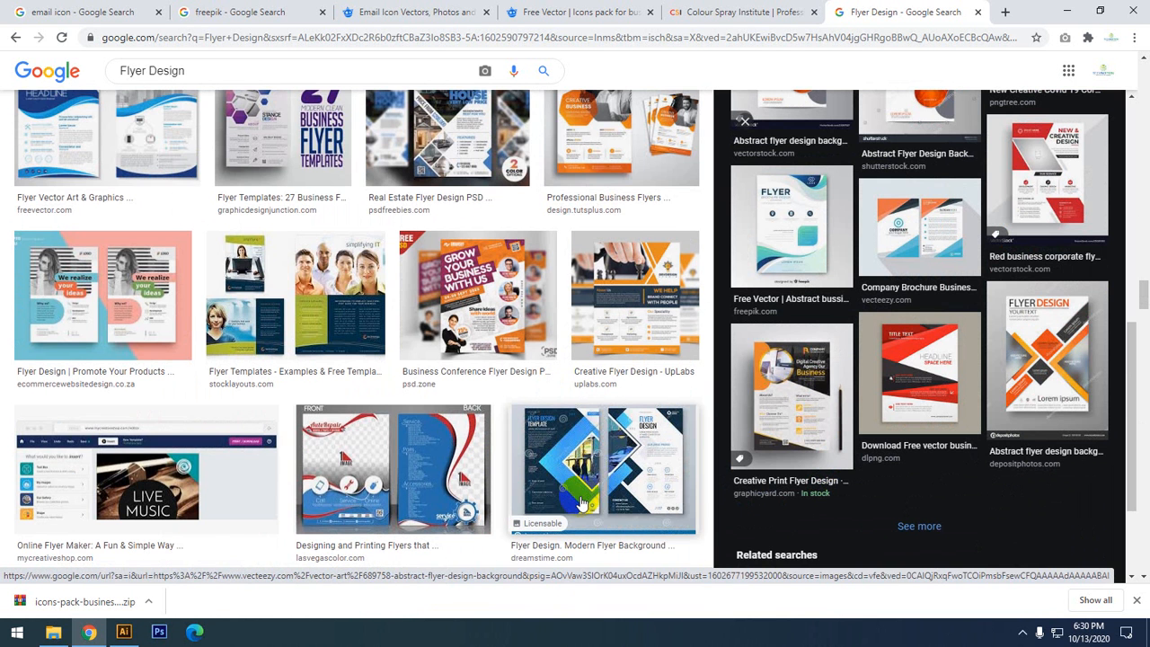
scroll(582, 503, "down", 2)
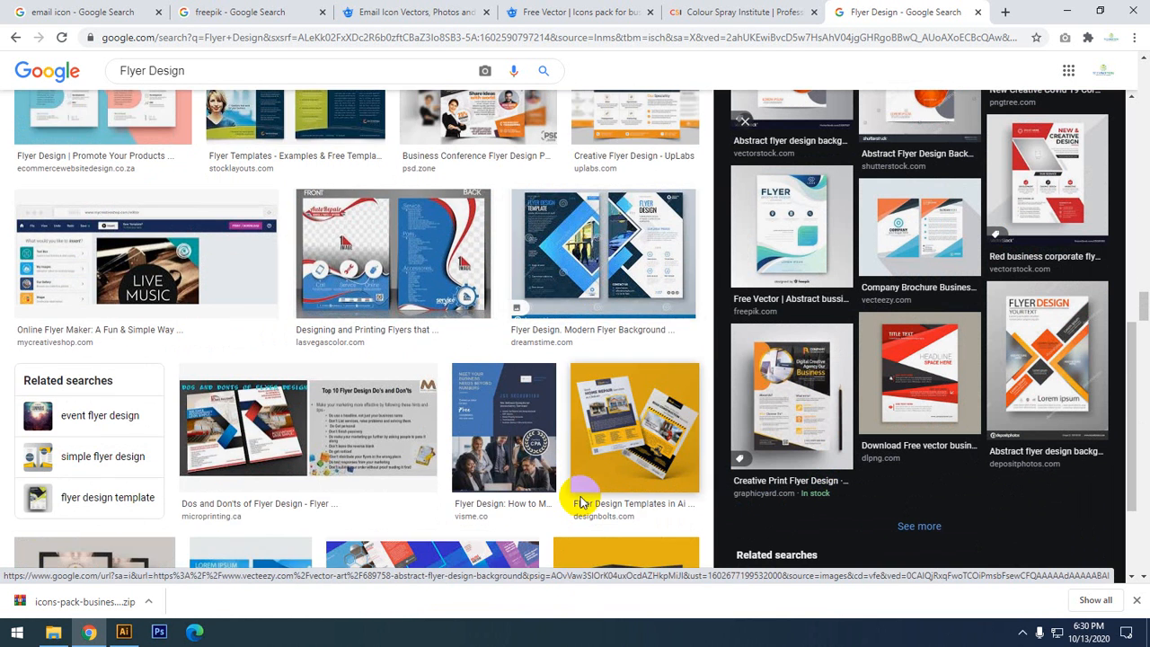
scroll(647, 555, "down", 2)
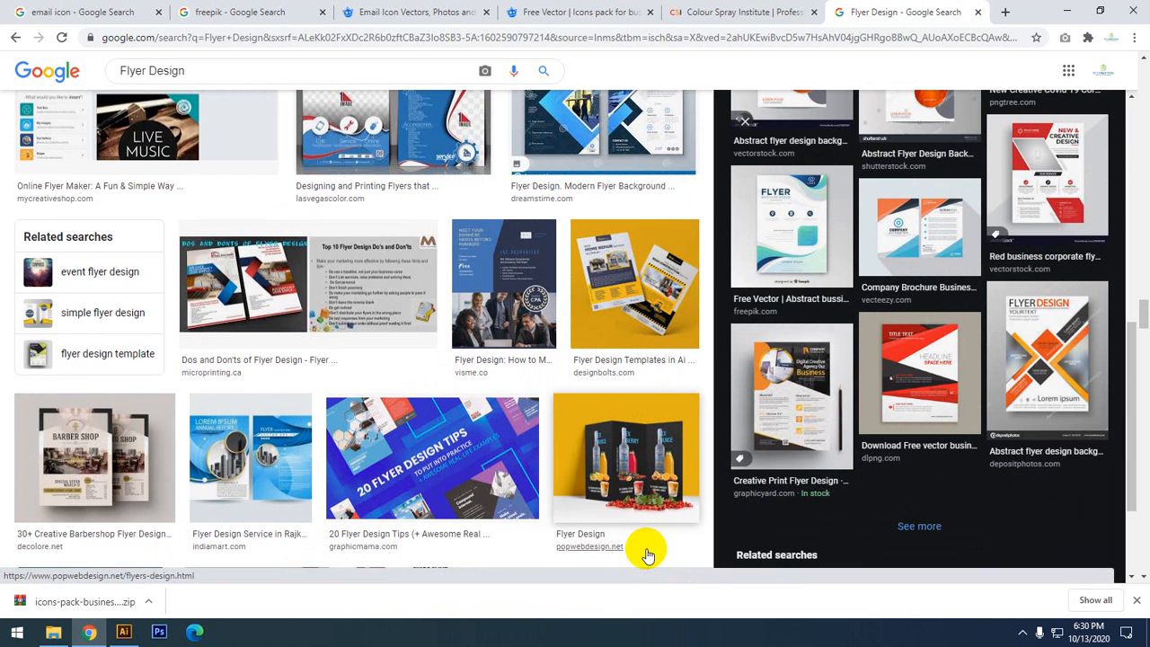
- Browse more related Flyer Design images and preview VectorStock's annual report cover brochure flyer template
scroll(647, 554, "down", 3)
scroll(647, 554, "down", 1)
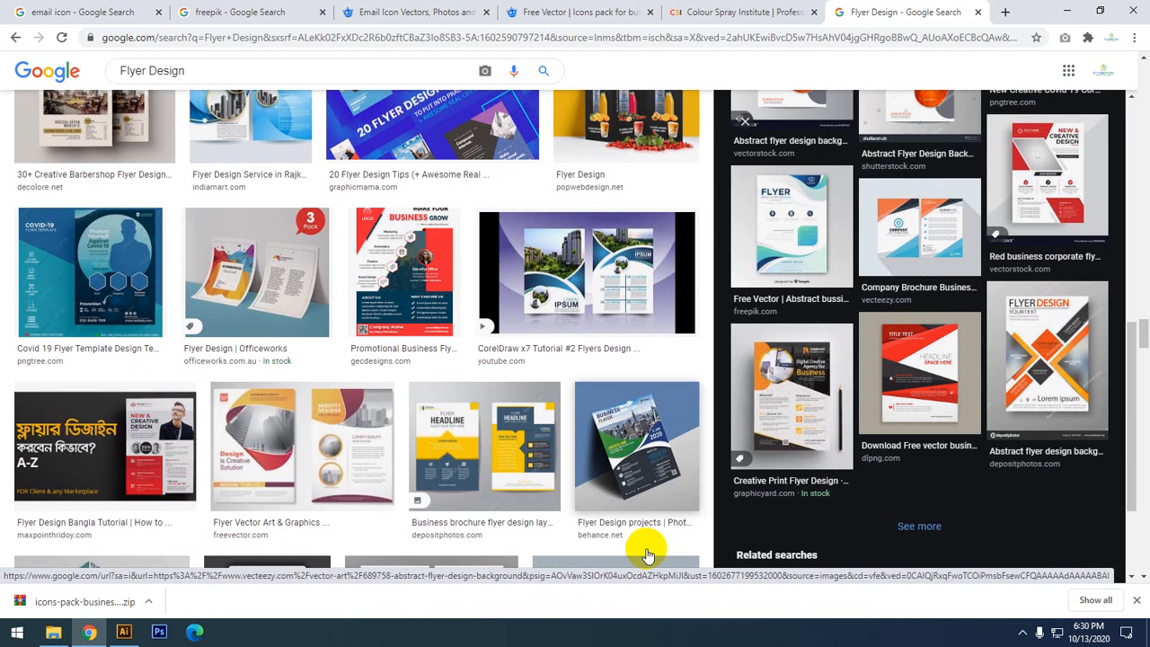
left_click(916, 537)
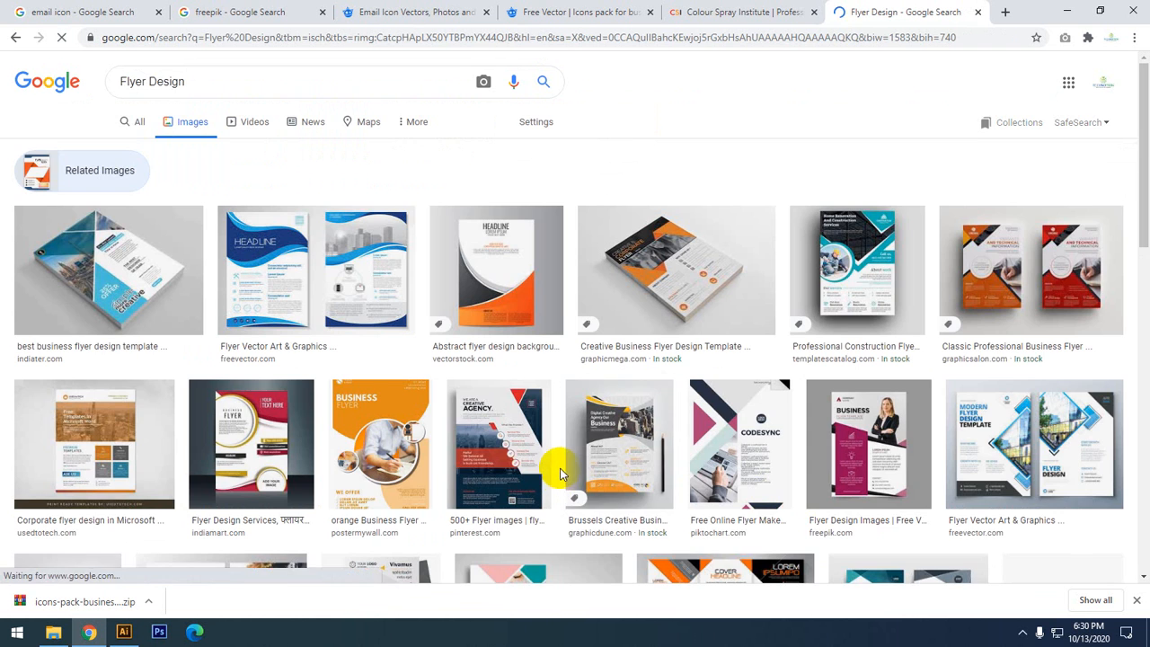
scroll(560, 479, "down", 3)
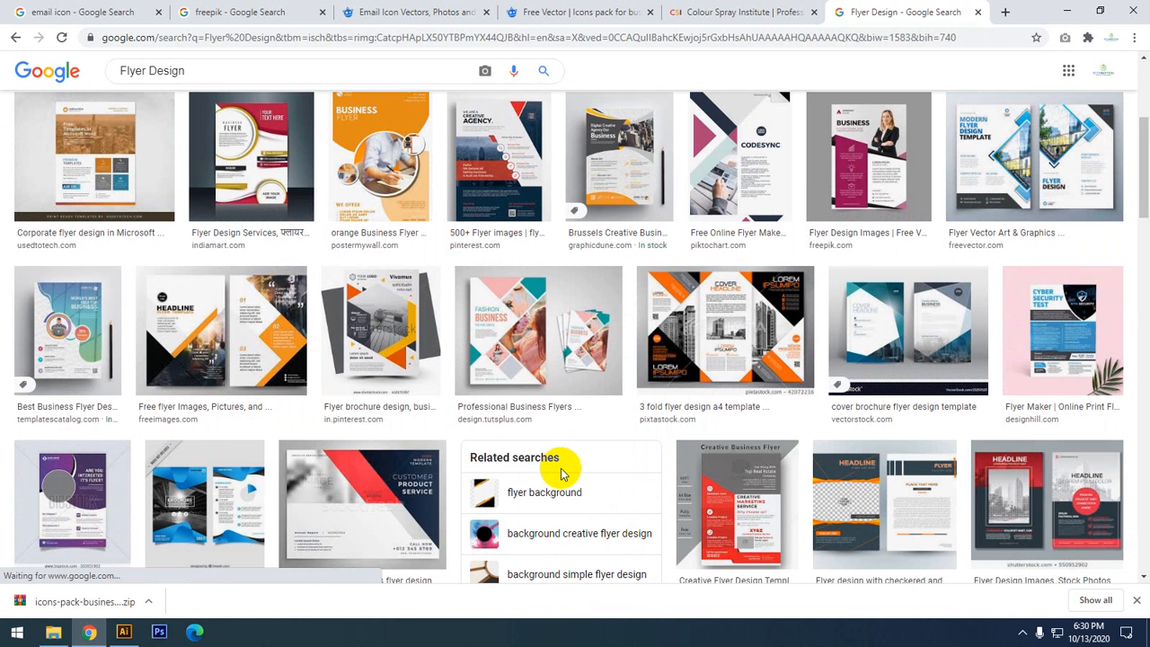
left_click(909, 352)
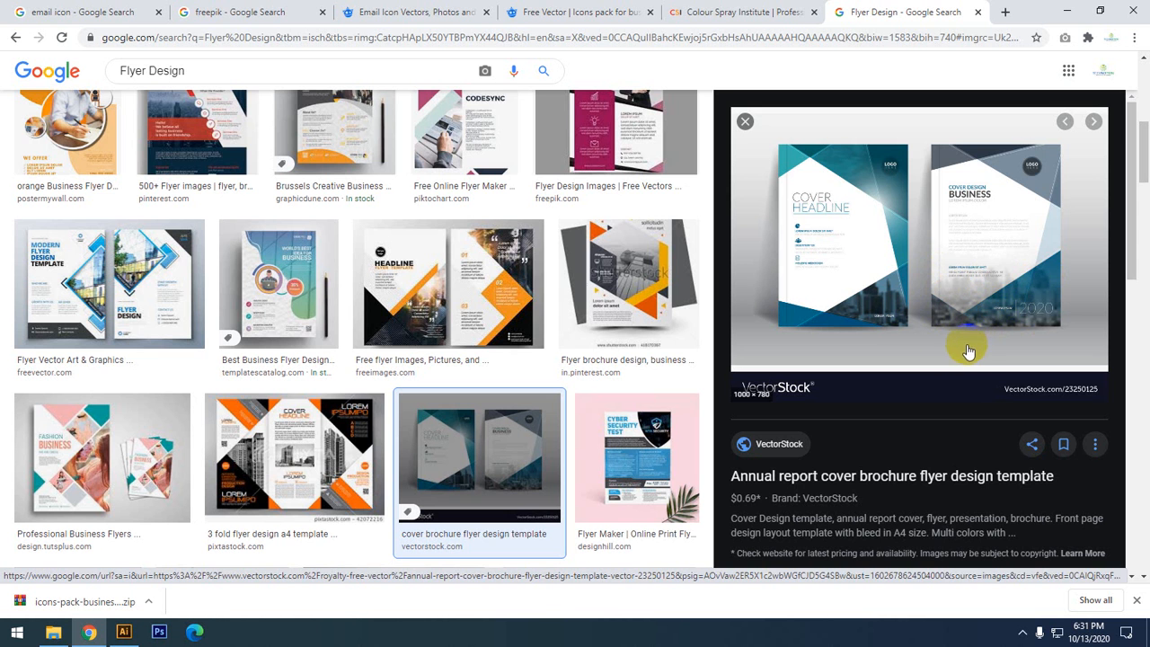
- Search Google for City Image in a new browser tab
left_click(1005, 12)
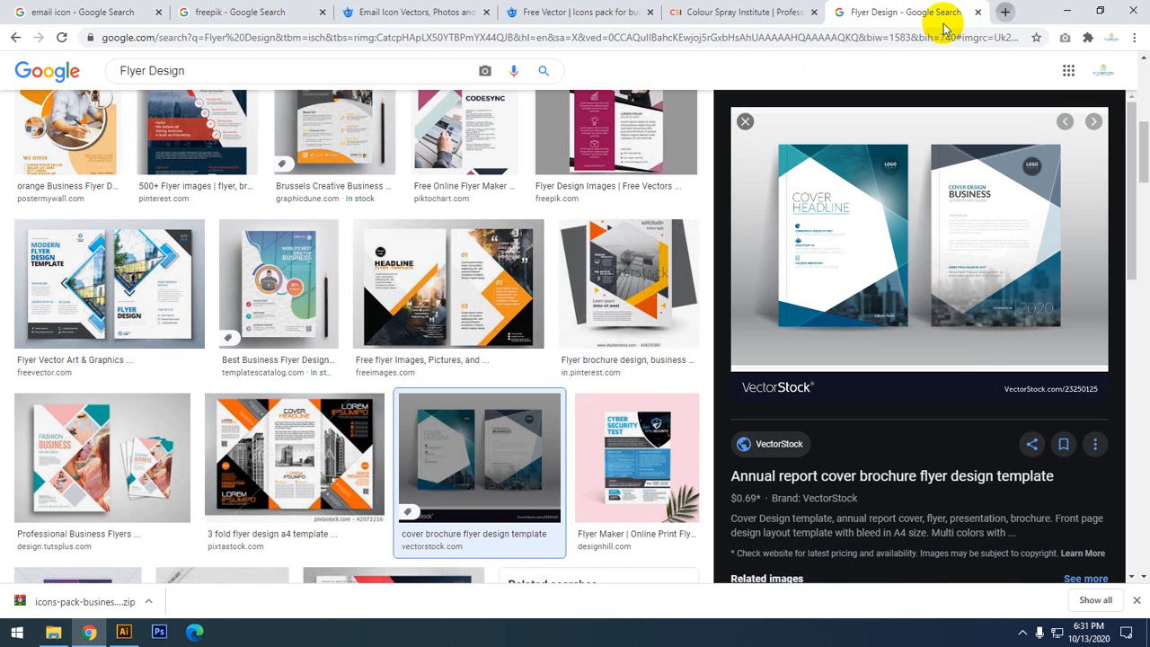
type("C")
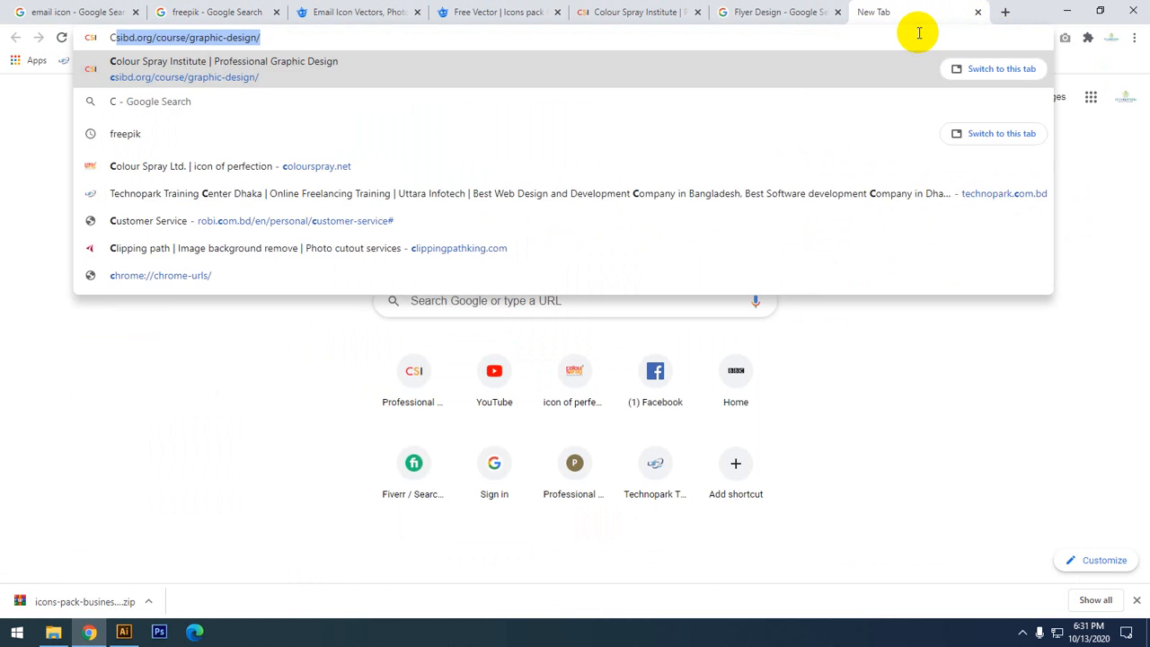
type("ity")
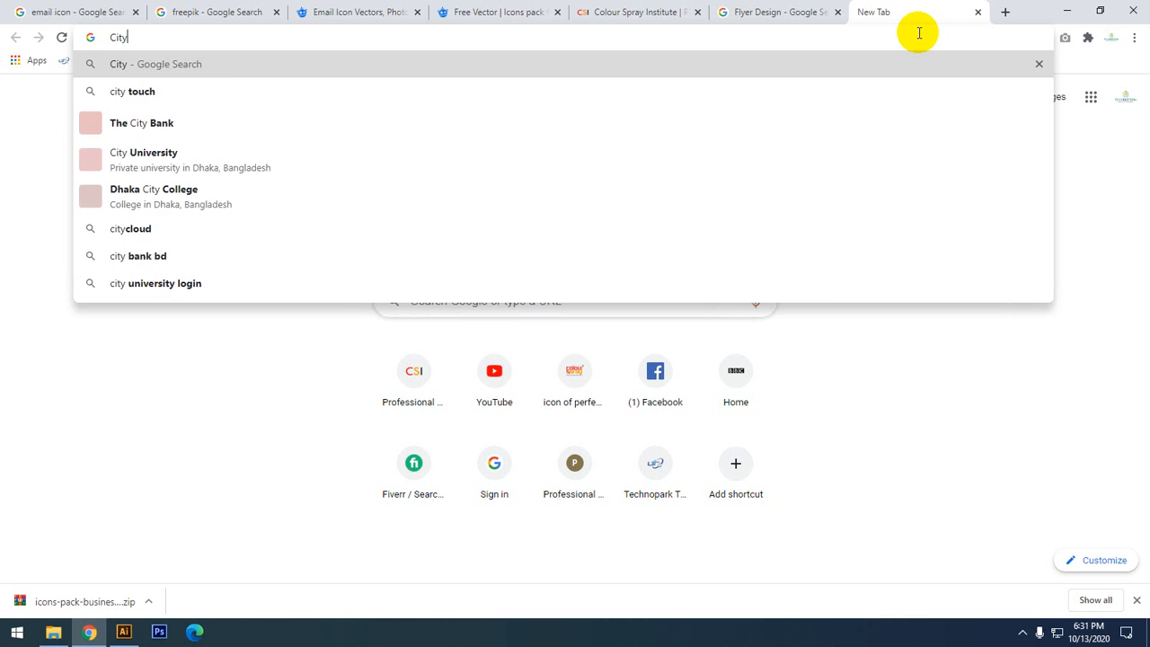
type(" Image")
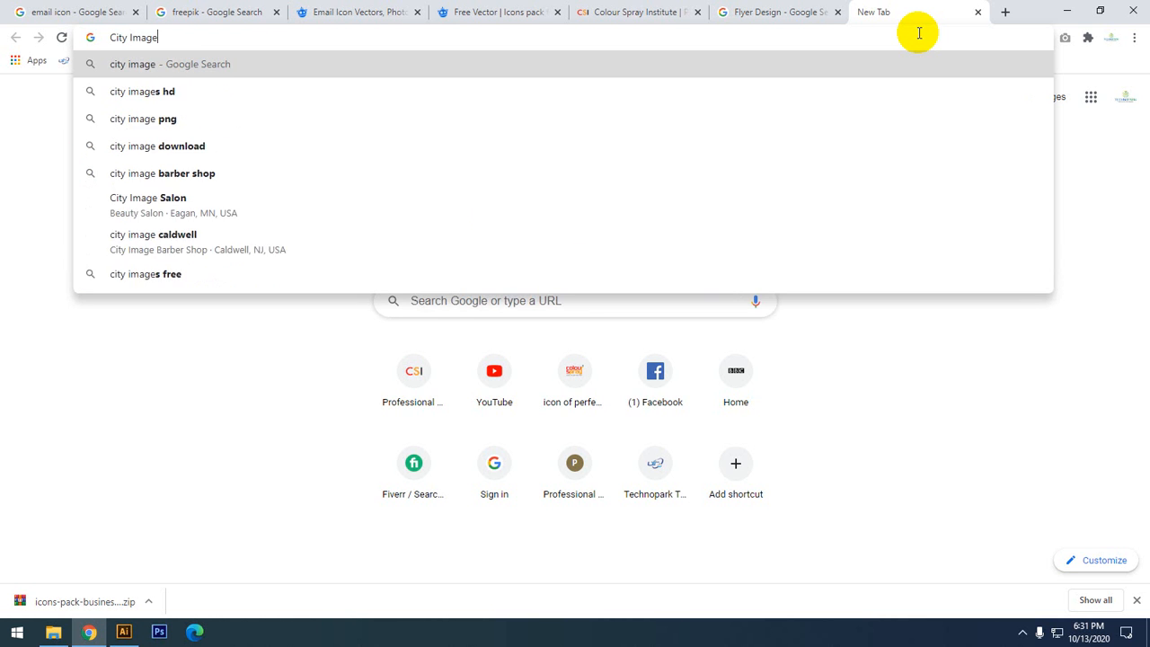
key("Return")
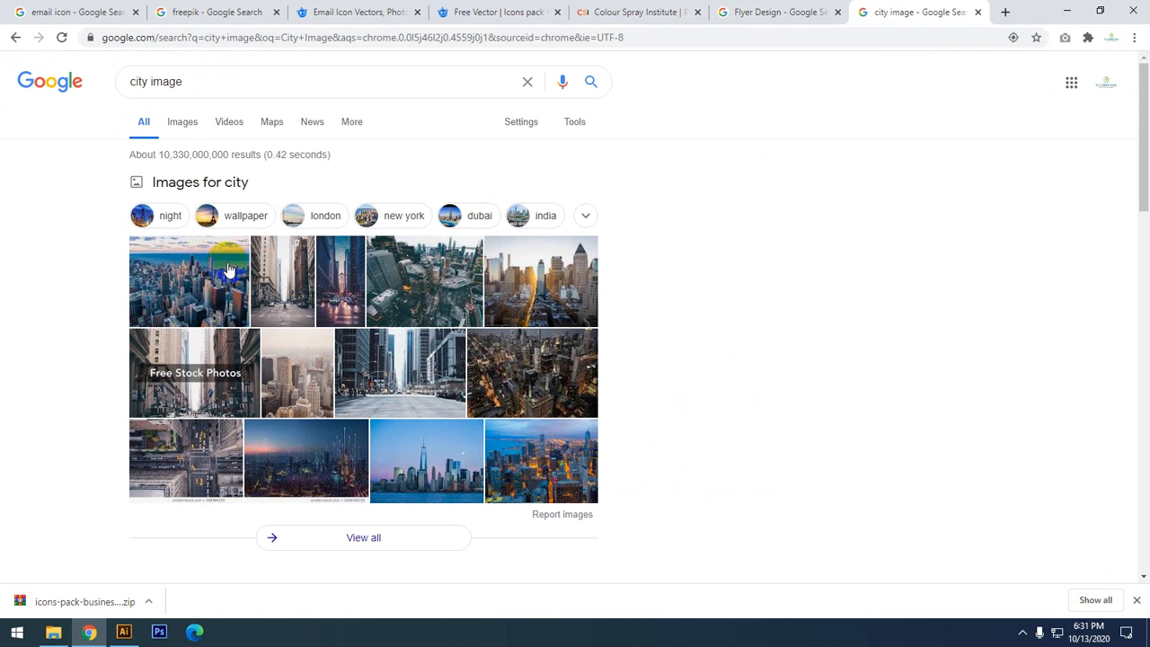
- Open the CNN dusk skyline photo from the city image results and copy the image
left_click(559, 377)
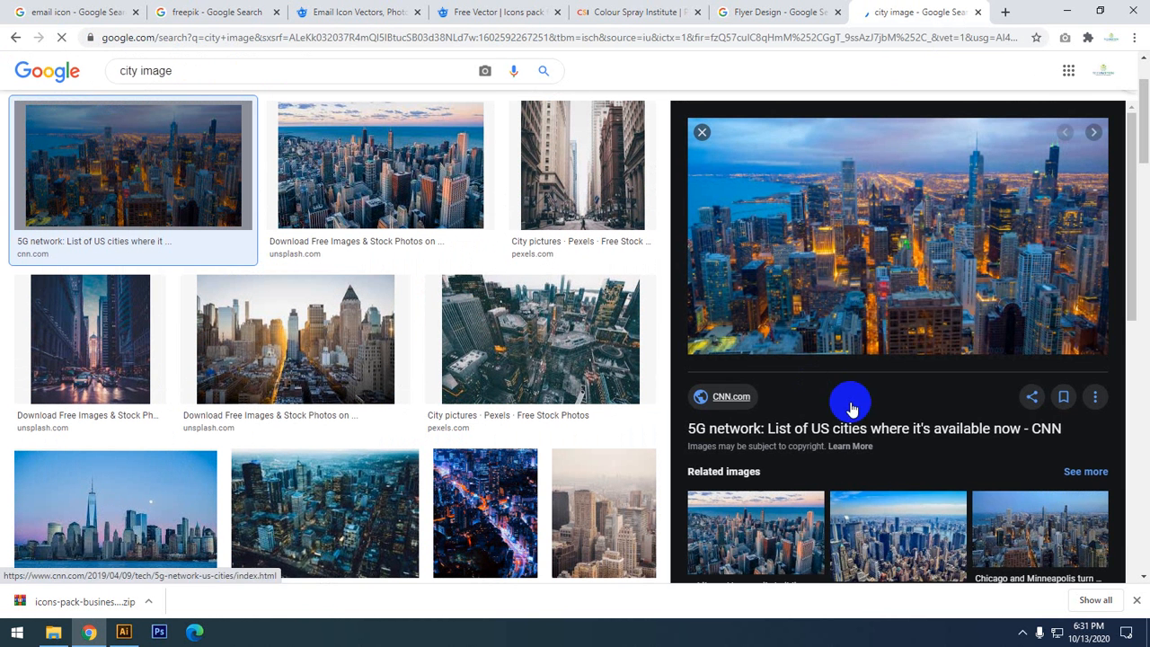
right_click(863, 262)
left_click(912, 431)
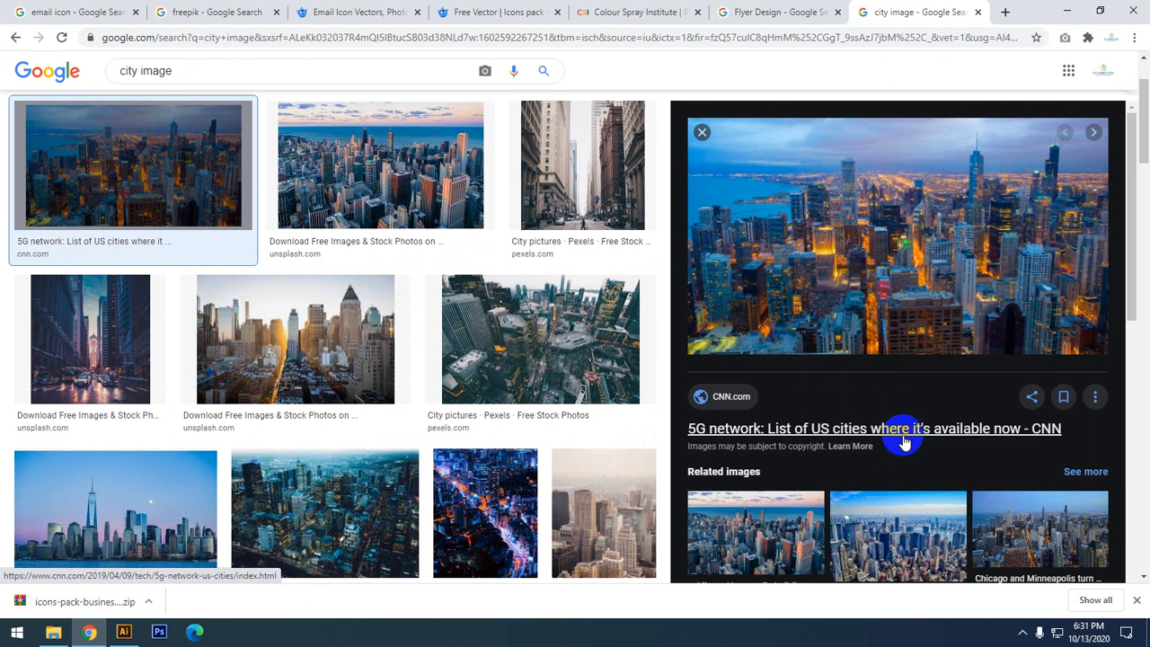
- Switch to Illustrator and delete the bar-masked image and the blue background from the second artboard
left_click(124, 631)
left_click_drag(352, 460, 365, 434)
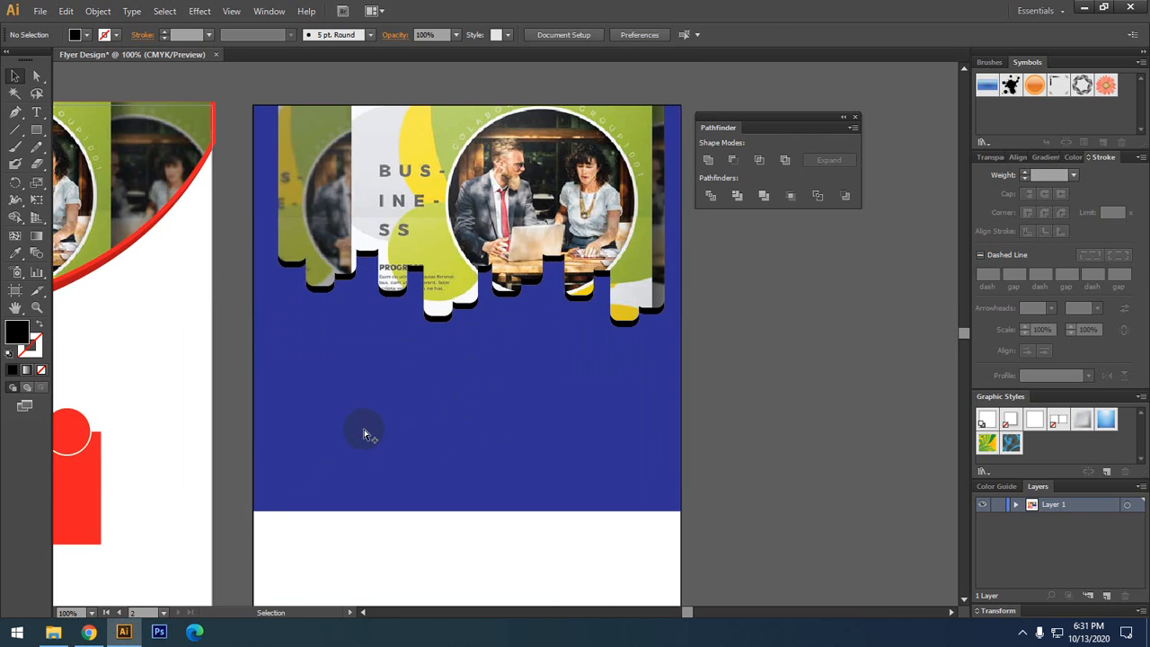
scroll(365, 433, "down", 2)
left_click_drag(326, 223, 496, 469)
key("Delete")
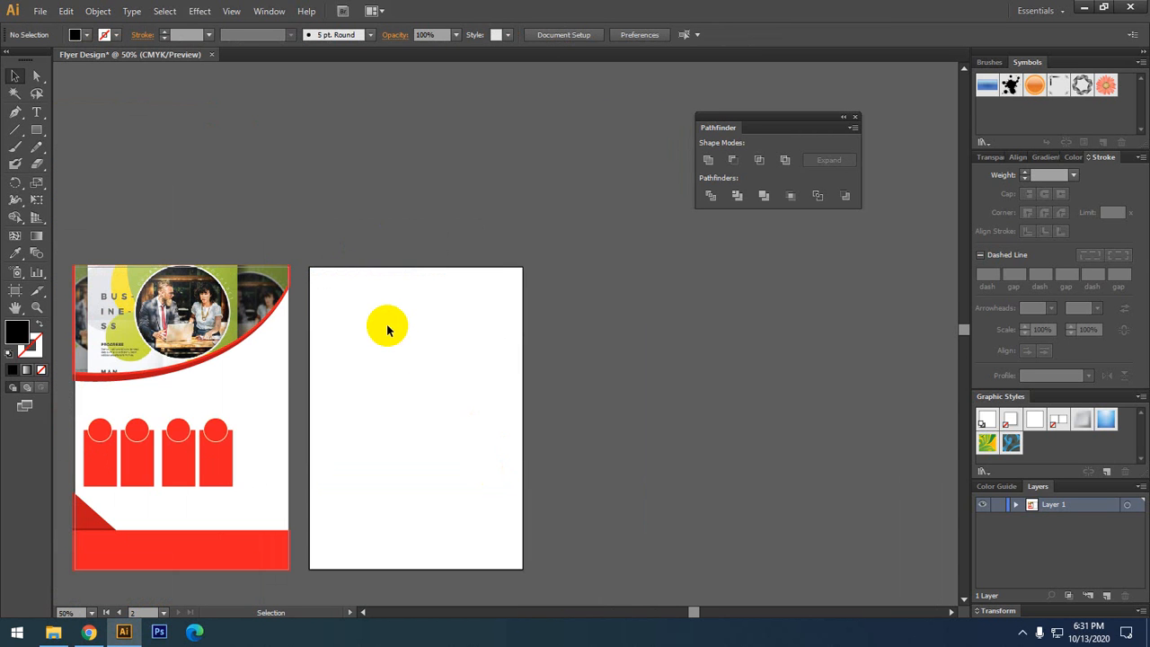
- Paste the city photo, align it with the second artboard's top-left corner and scale it proportionally to the artboard's width
scroll(386, 329, "up", 1)
key("ctrl+v")
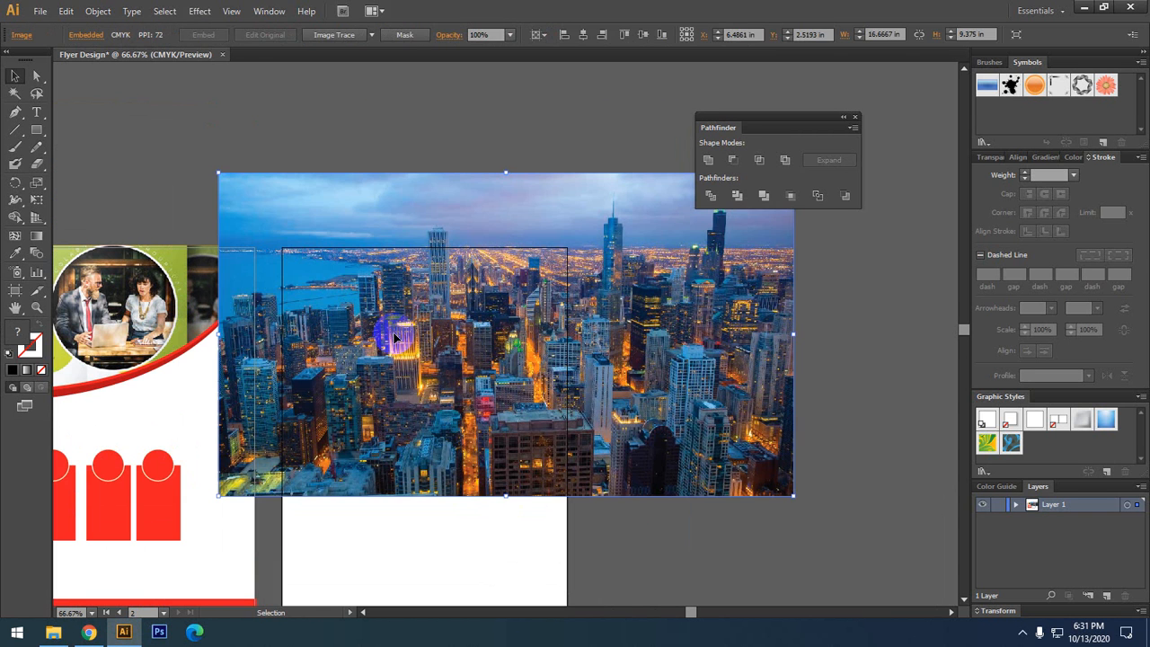
left_click_drag(425, 259, 489, 337)
scroll(489, 337, "down", 1)
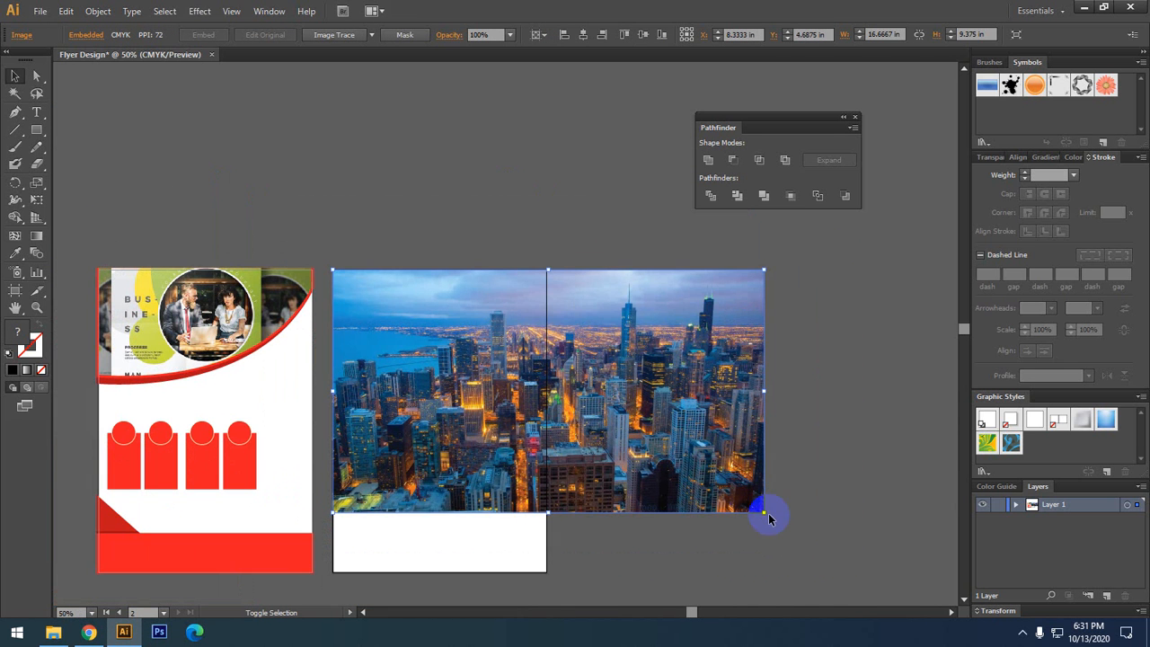
left_click_drag(764, 513, 547, 452)
left_click(595, 441)
scroll(452, 379, "up", 2)
left_click_drag(468, 453, 474, 467)
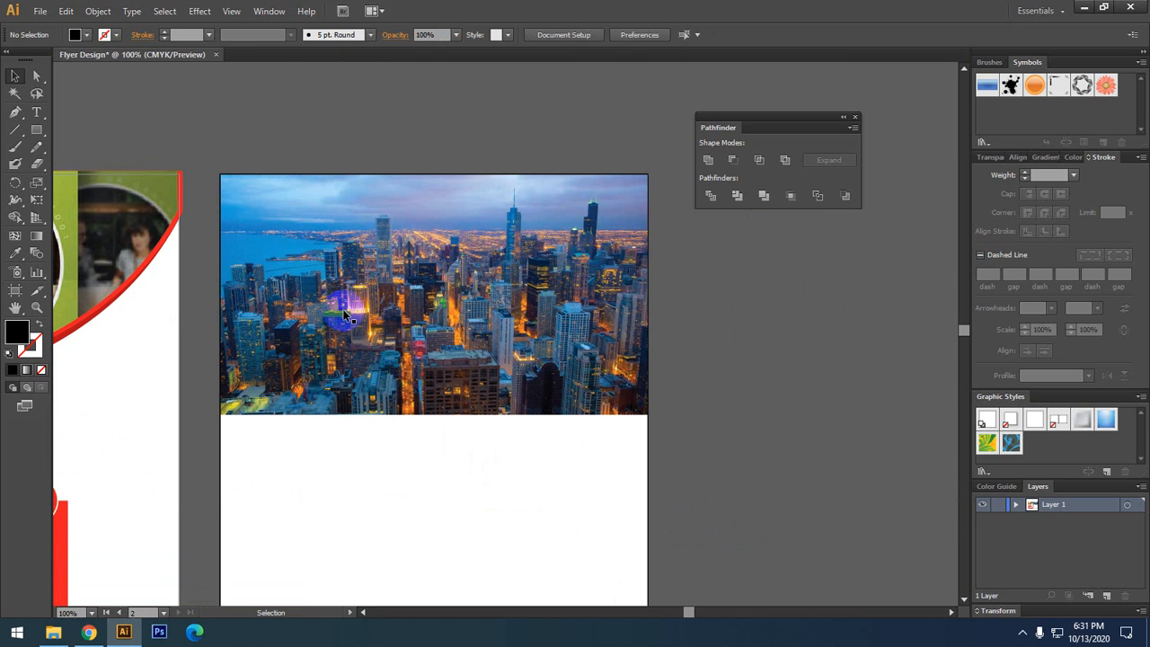
- Draw a black triangle over the photo's bottom-left corner with the Pen tool and narrow its base to about 2.1 in
left_click_drag(328, 398, 342, 431)
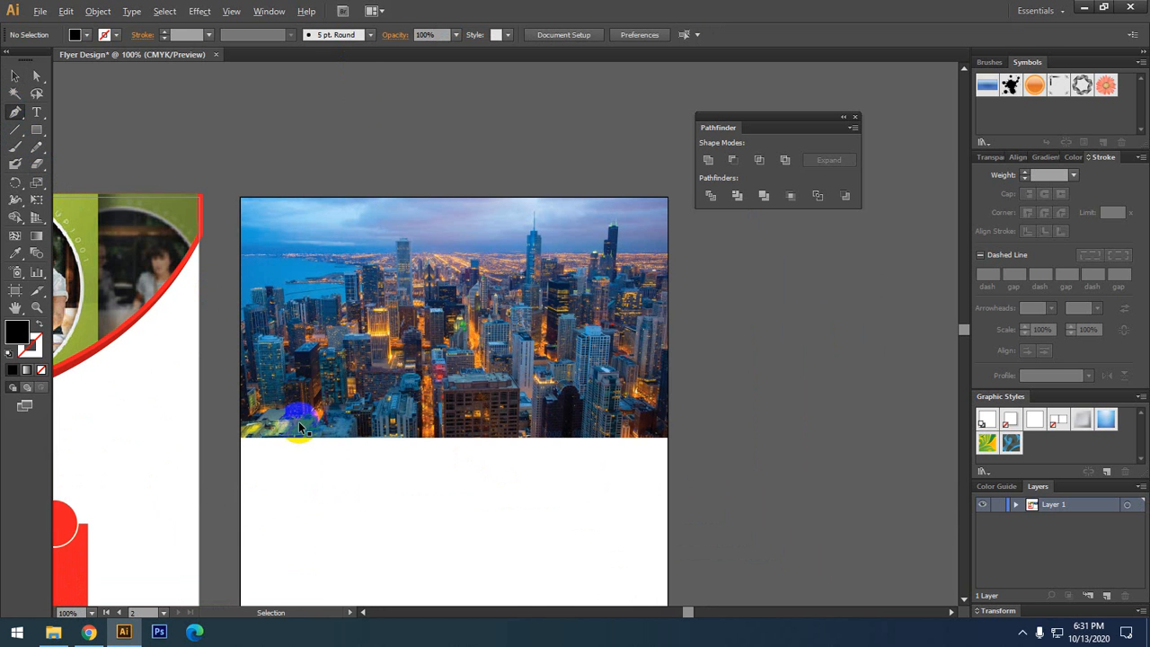
scroll(255, 449, "up", 1)
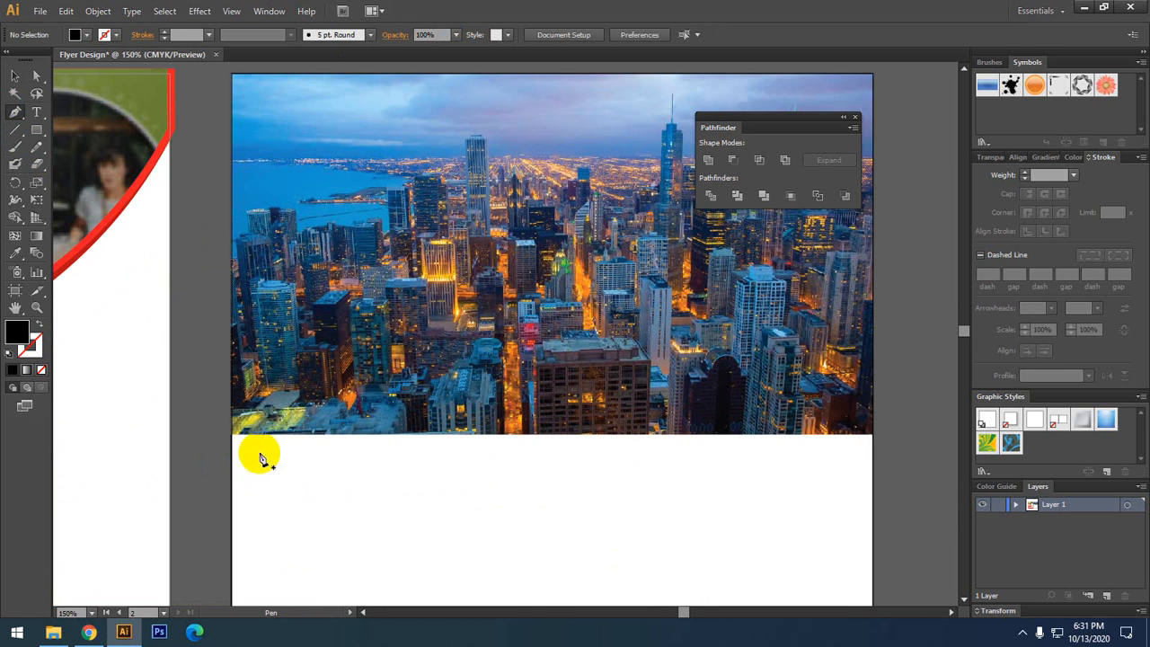
left_click_drag(300, 435, 268, 483)
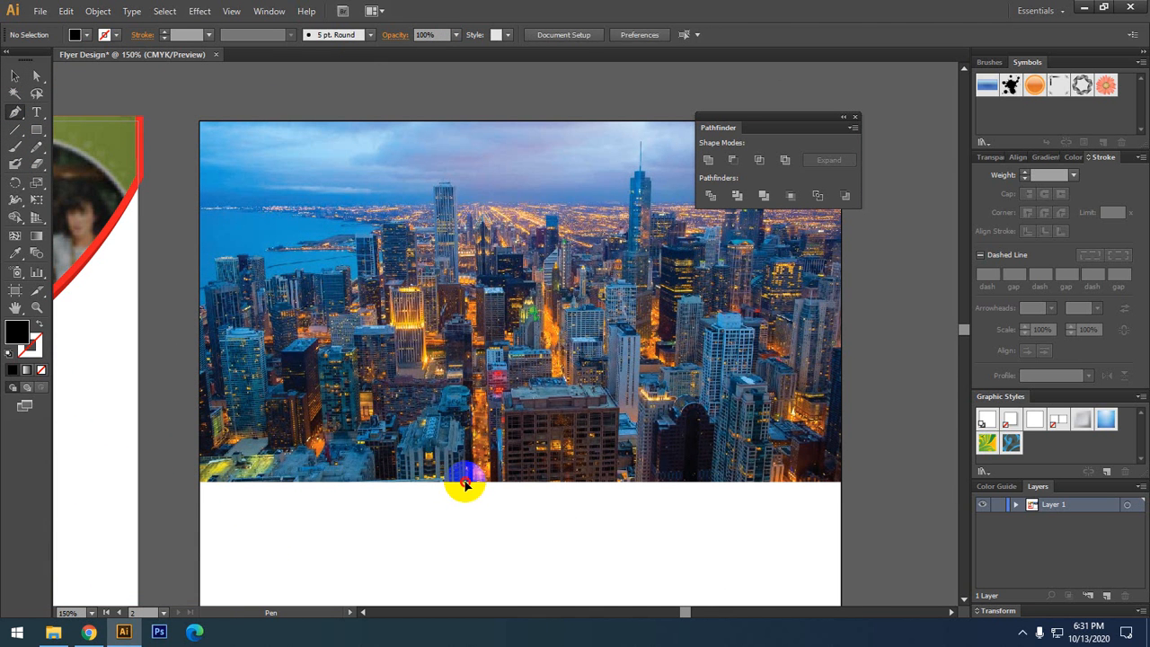
left_click(465, 484)
left_click(203, 486)
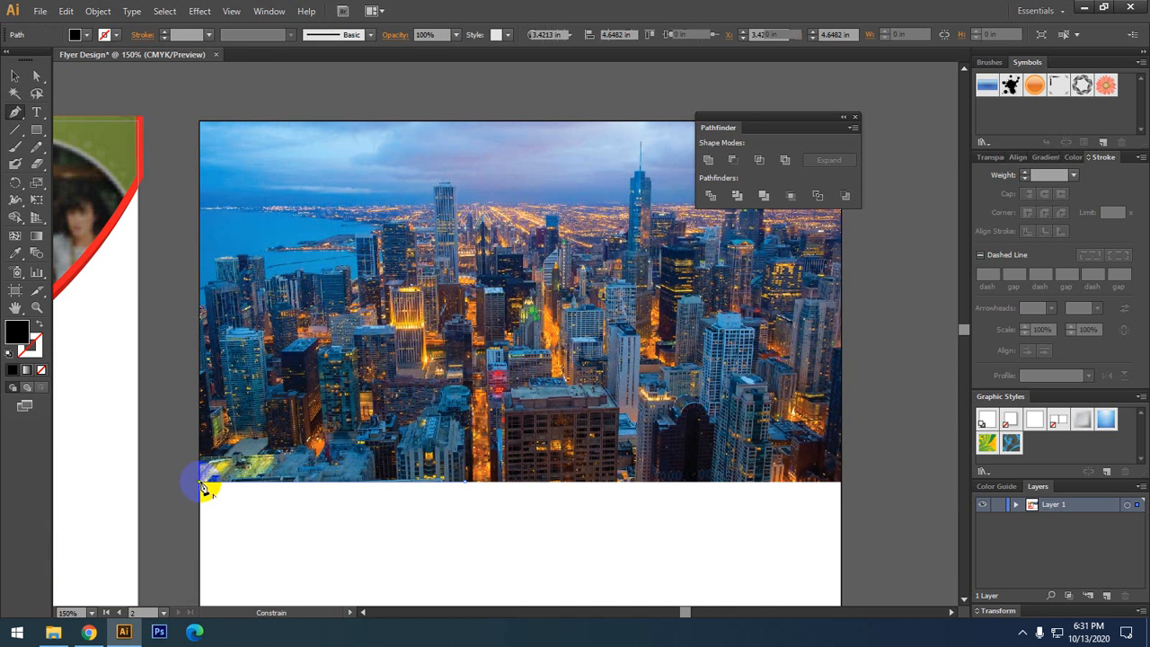
left_click(201, 297)
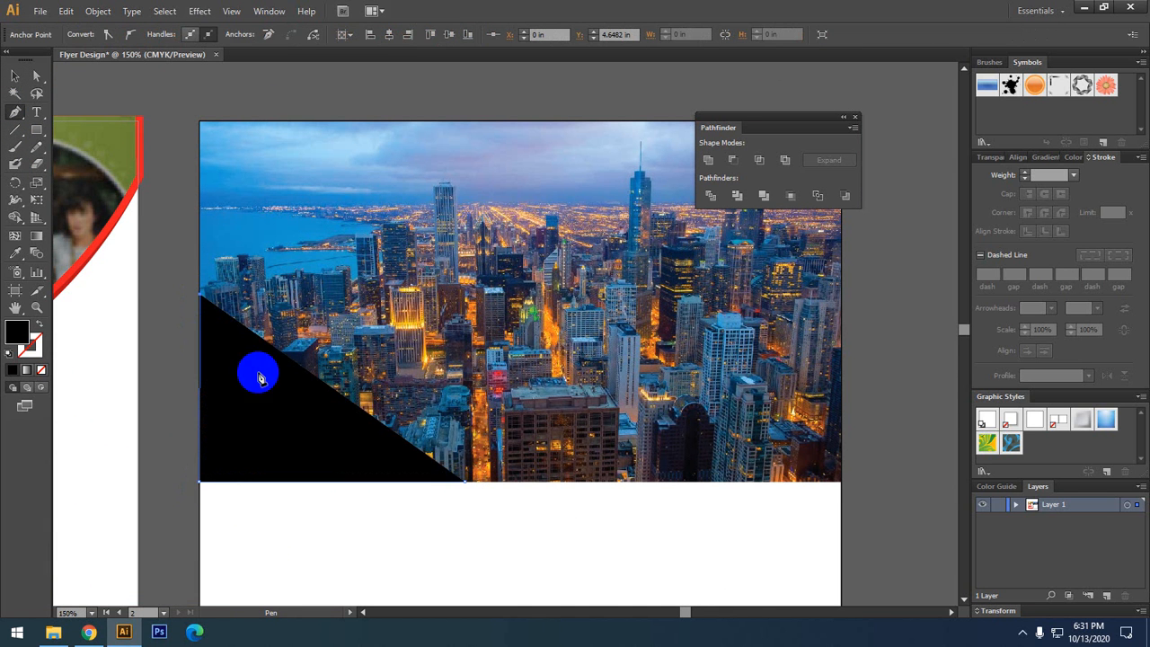
left_click(465, 485)
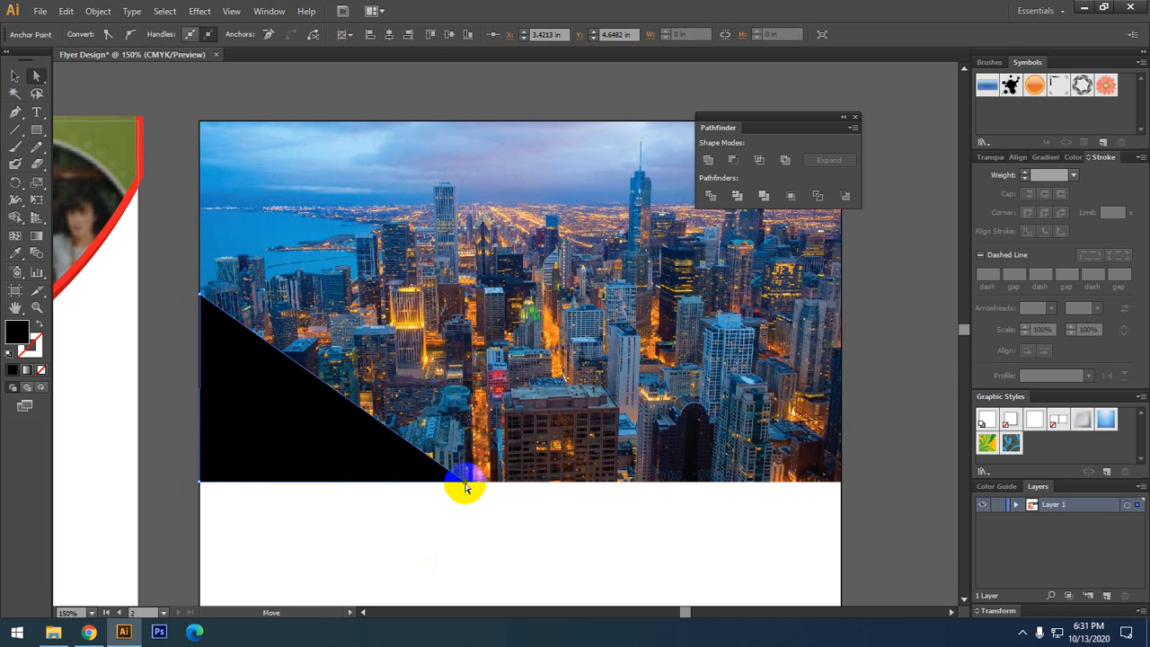
left_click_drag(465, 485, 362, 480)
left_click(380, 511)
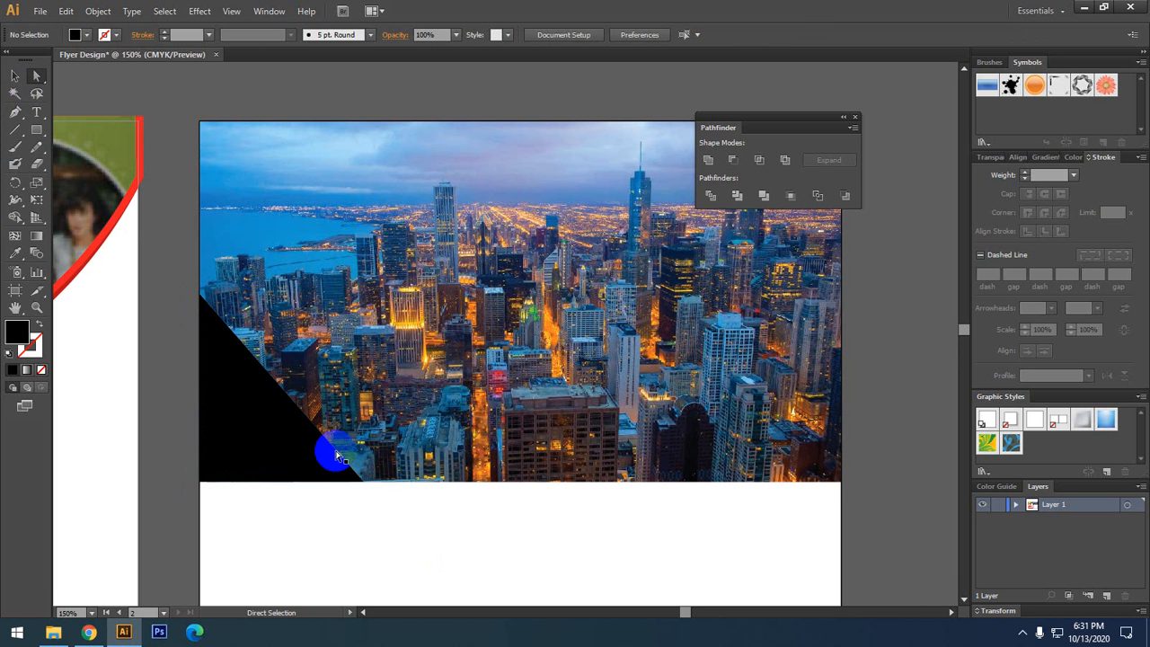
- Draw a black triangle about 6.15 by 4.65 in from the small triangle's tip to the photo's top-right and bottom-right corners
left_click(16, 111)
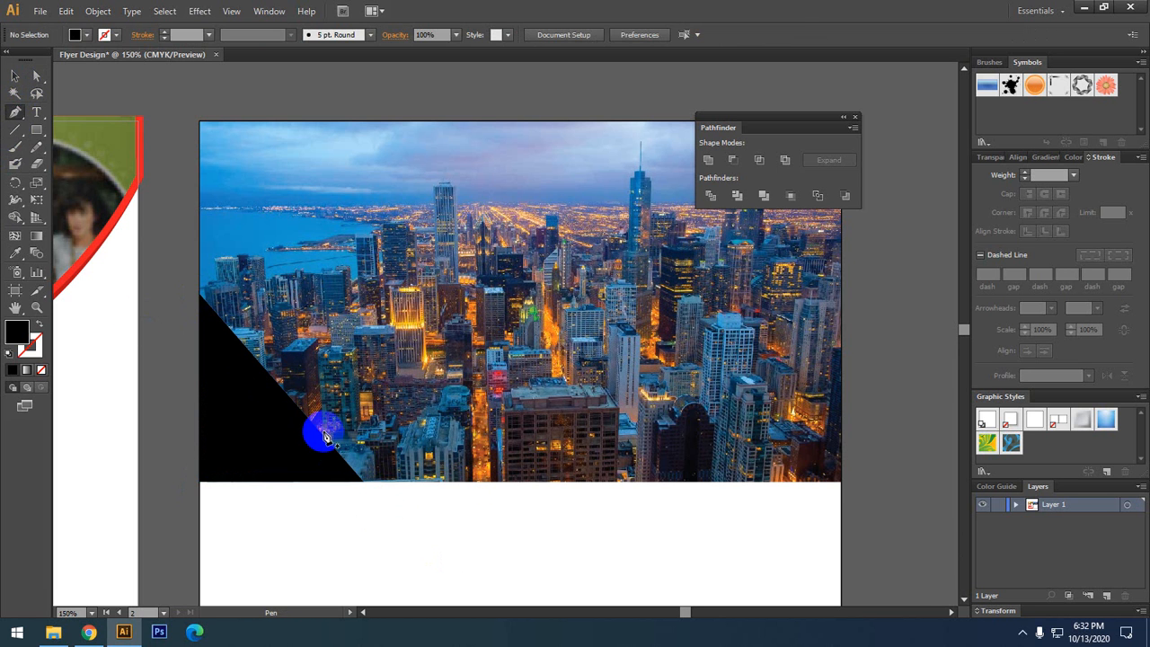
left_click(363, 482)
left_click_drag(485, 429, 301, 477)
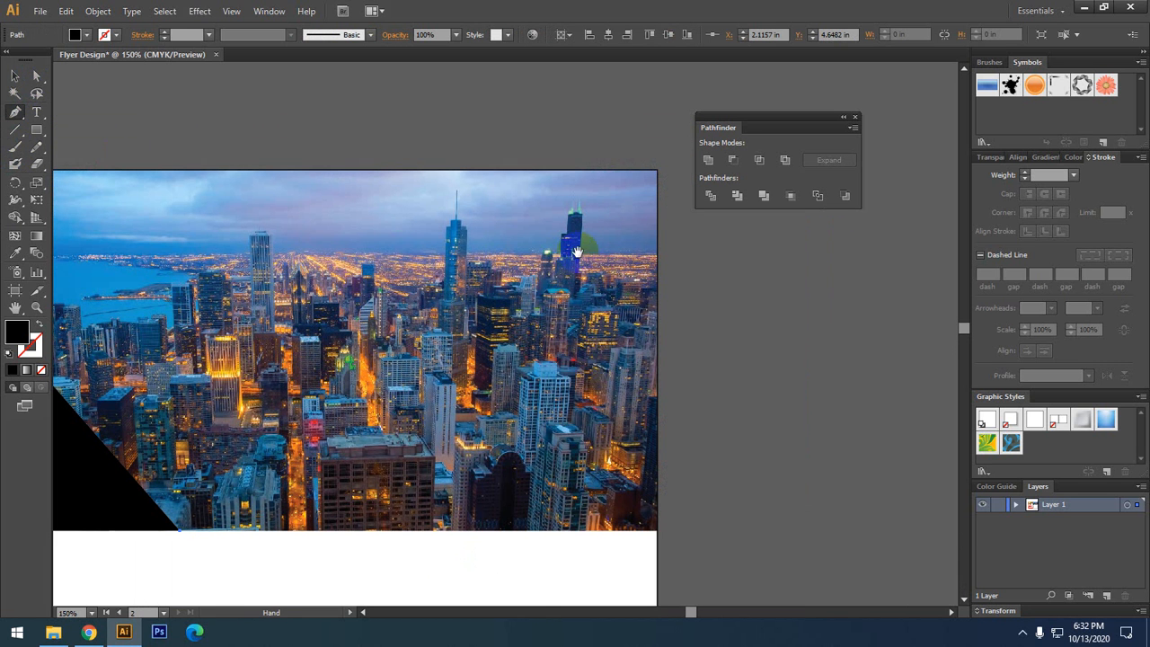
left_click(657, 172)
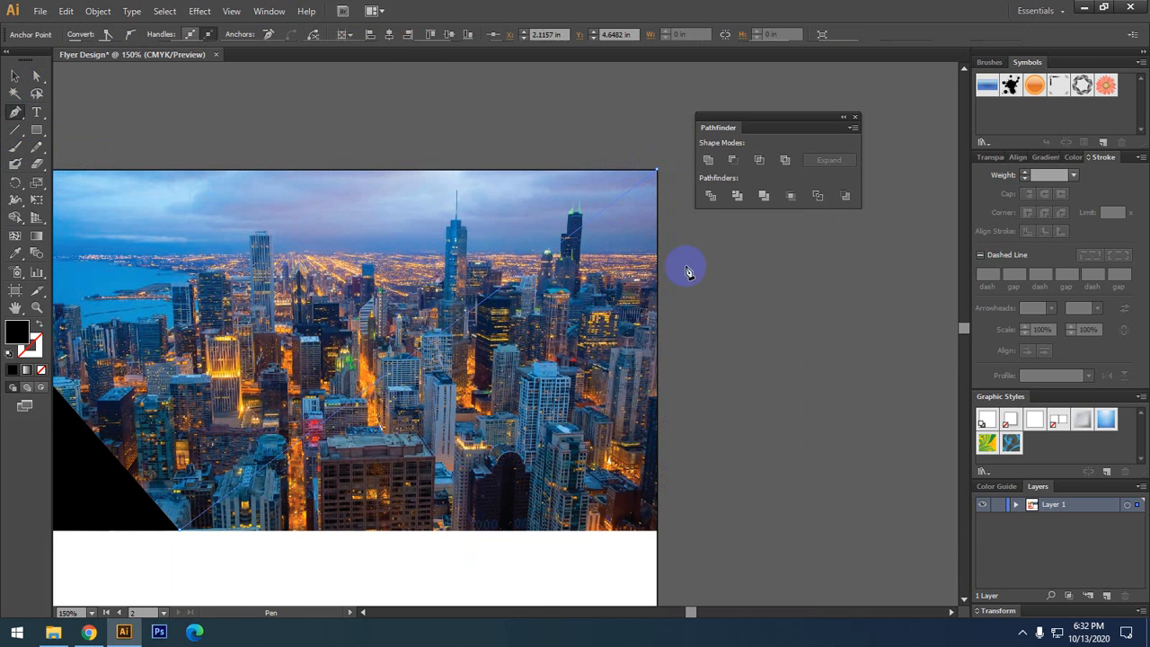
left_click(656, 531)
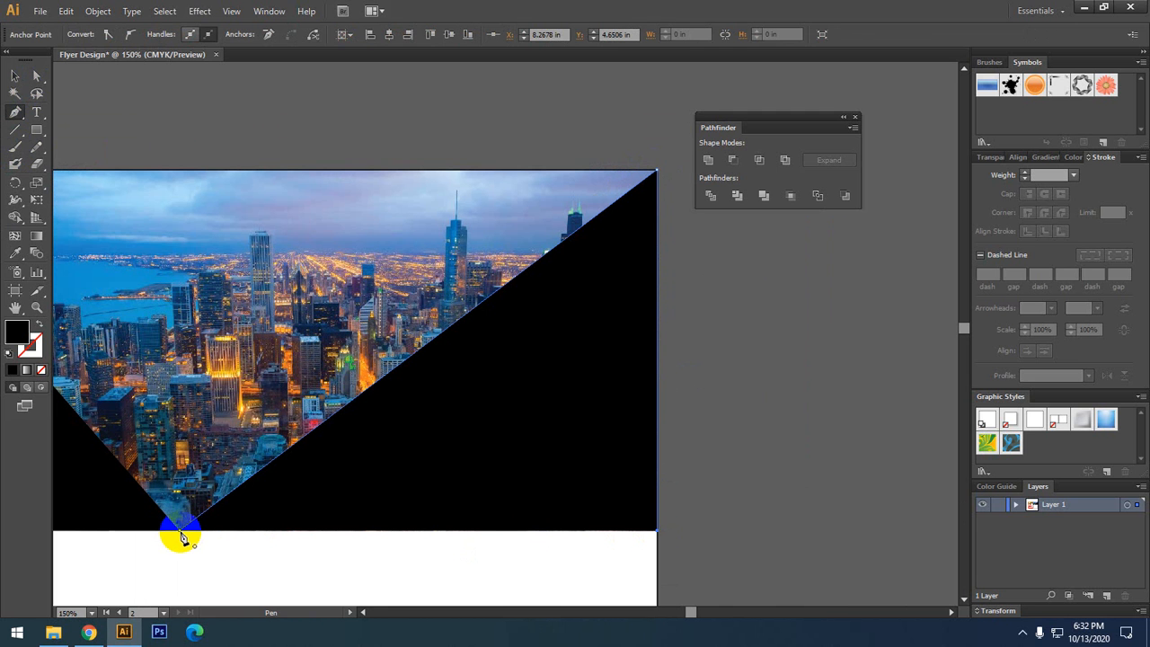
left_click(179, 536)
left_click(15, 76)
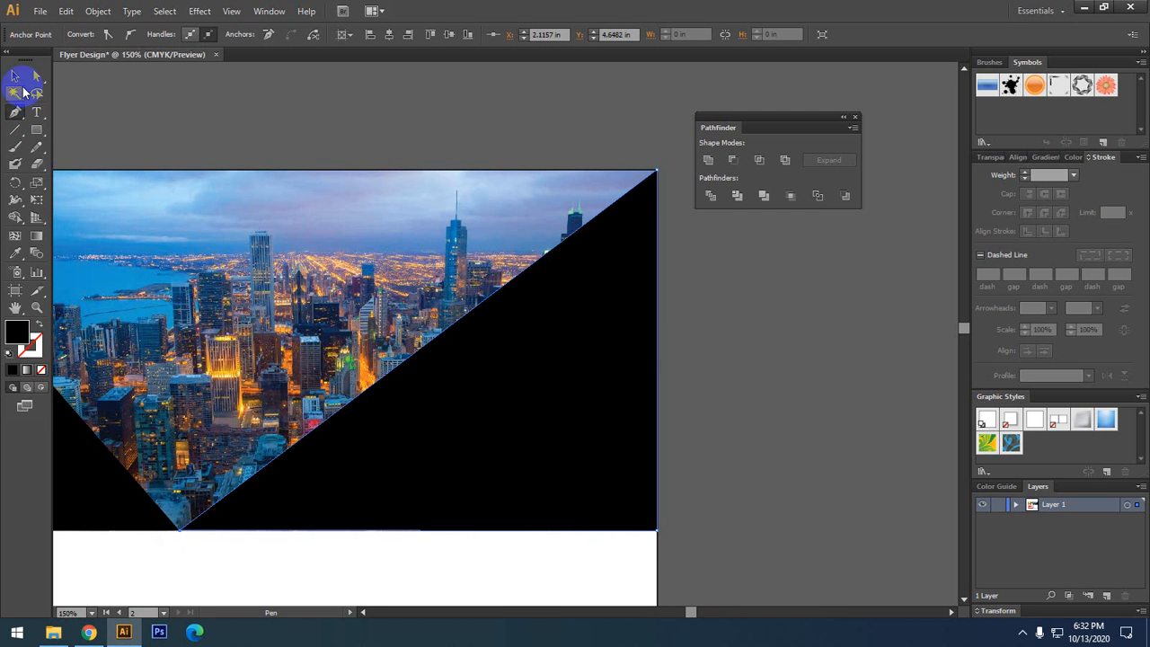
- Fill the large triangle at the photo's right side with a linear white-to-black gradient
left_click_drag(170, 120, 282, 129)
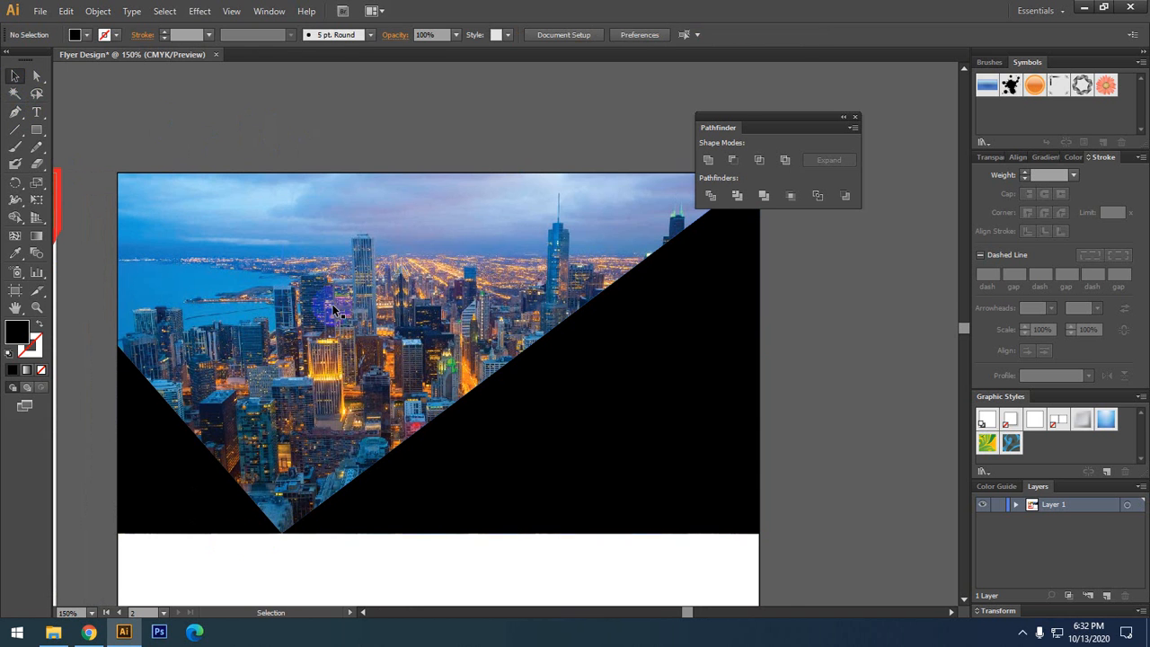
scroll(331, 374, "up", 1)
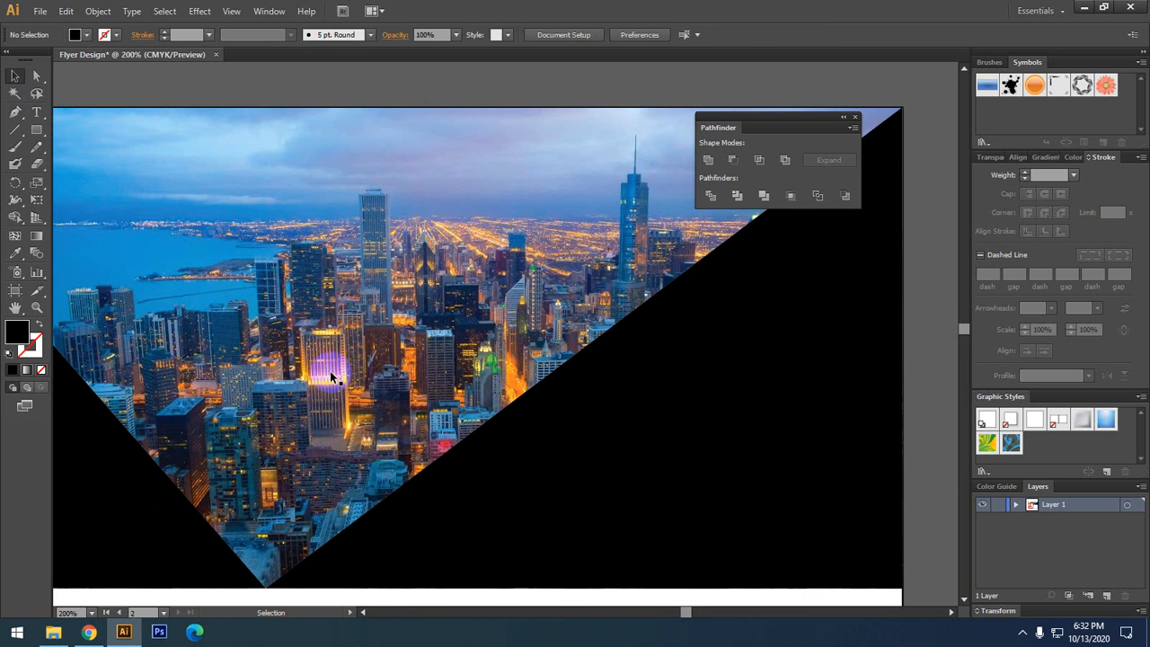
scroll(330, 370, "down", 2)
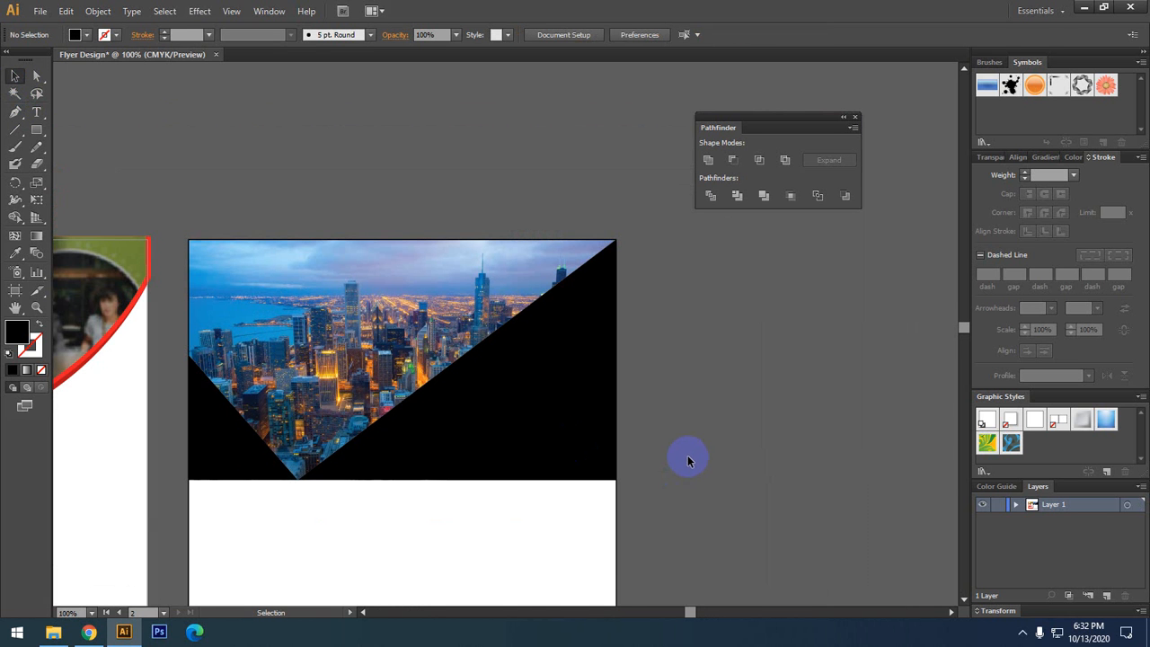
left_click(493, 375)
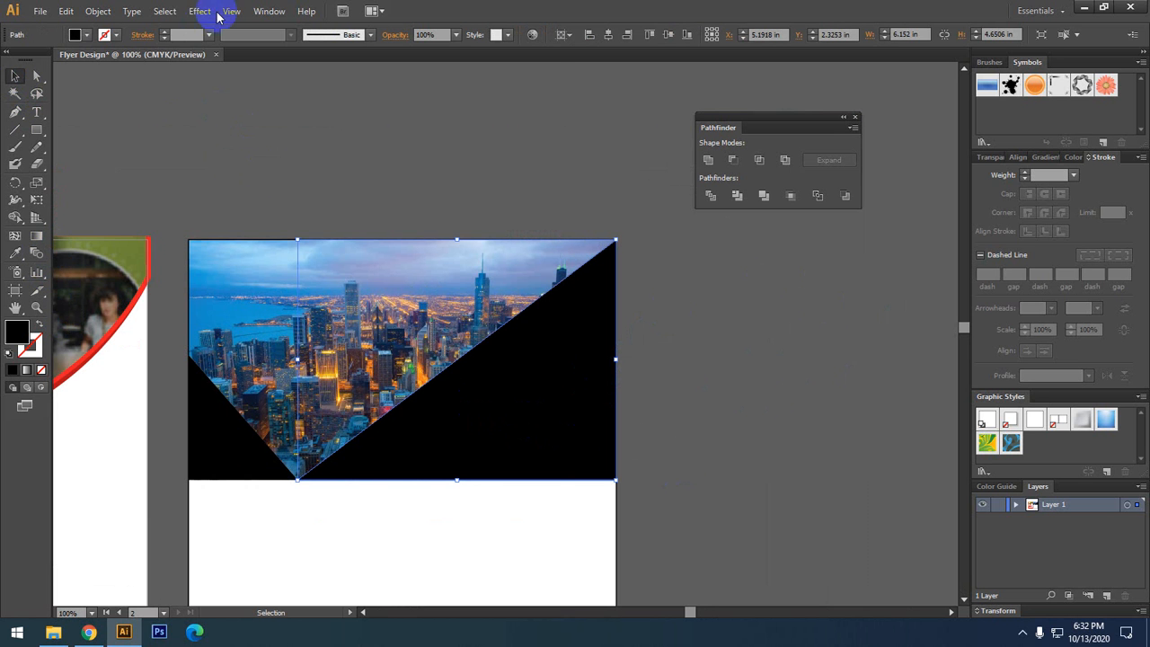
left_click(269, 11)
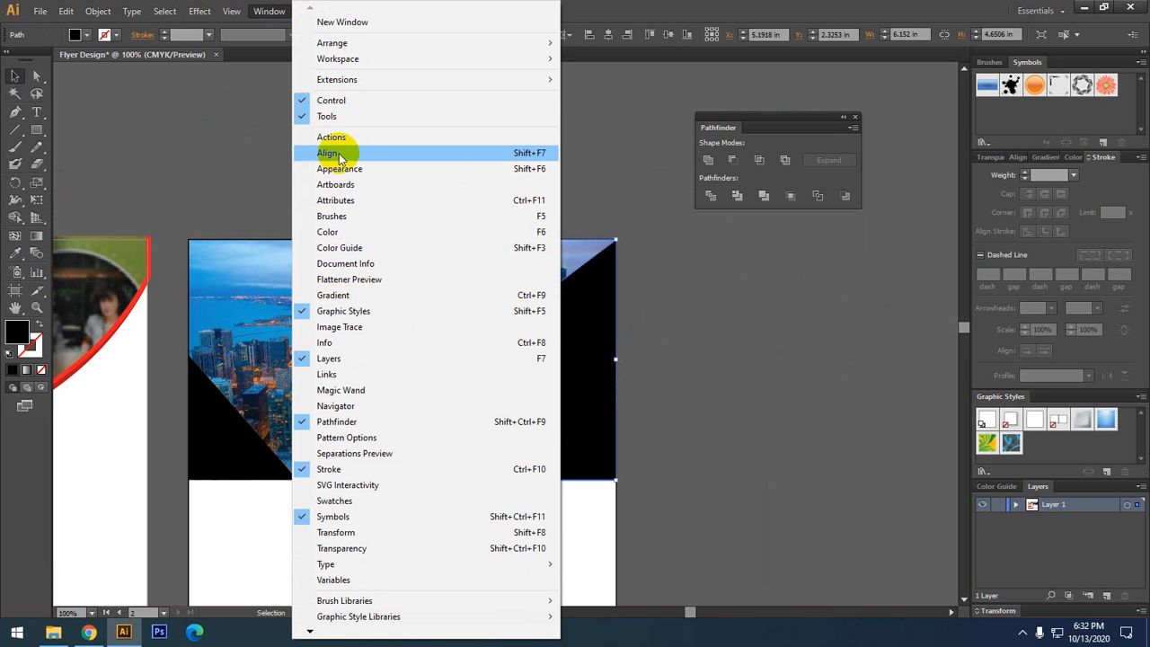
left_click(349, 294)
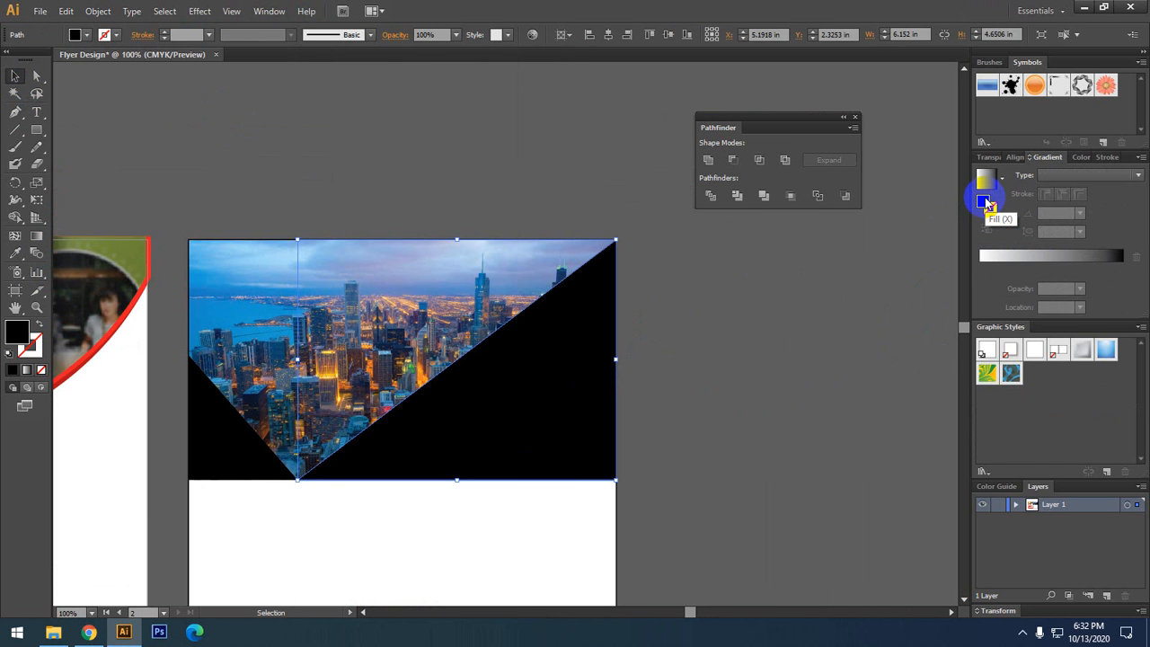
left_click(1015, 256)
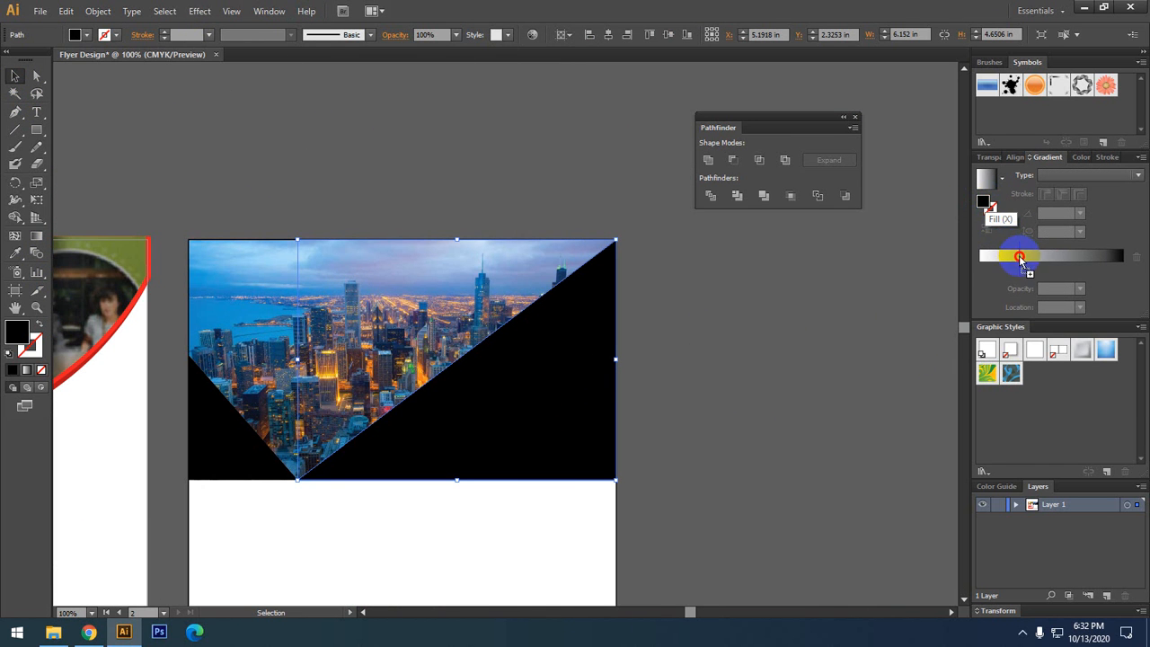
left_click(1025, 256)
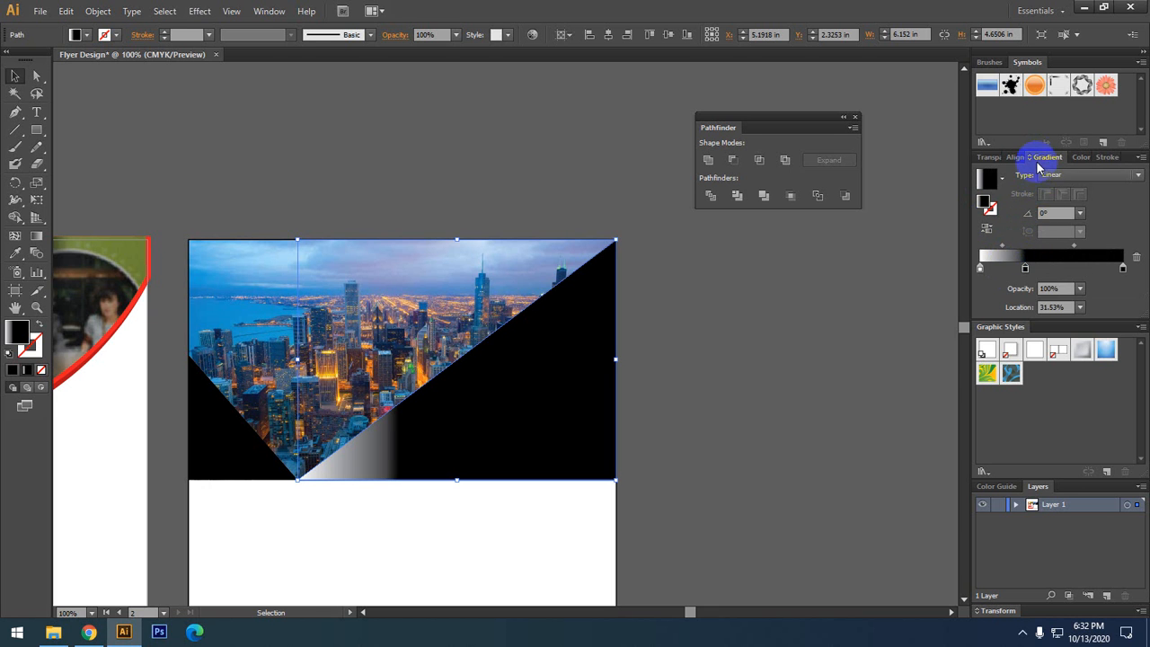
- Float the gradient settings beside the artboard and remove the extra middle black stop from the large triangle's gradient
left_click_drag(1024, 159, 676, 286)
left_click(723, 383)
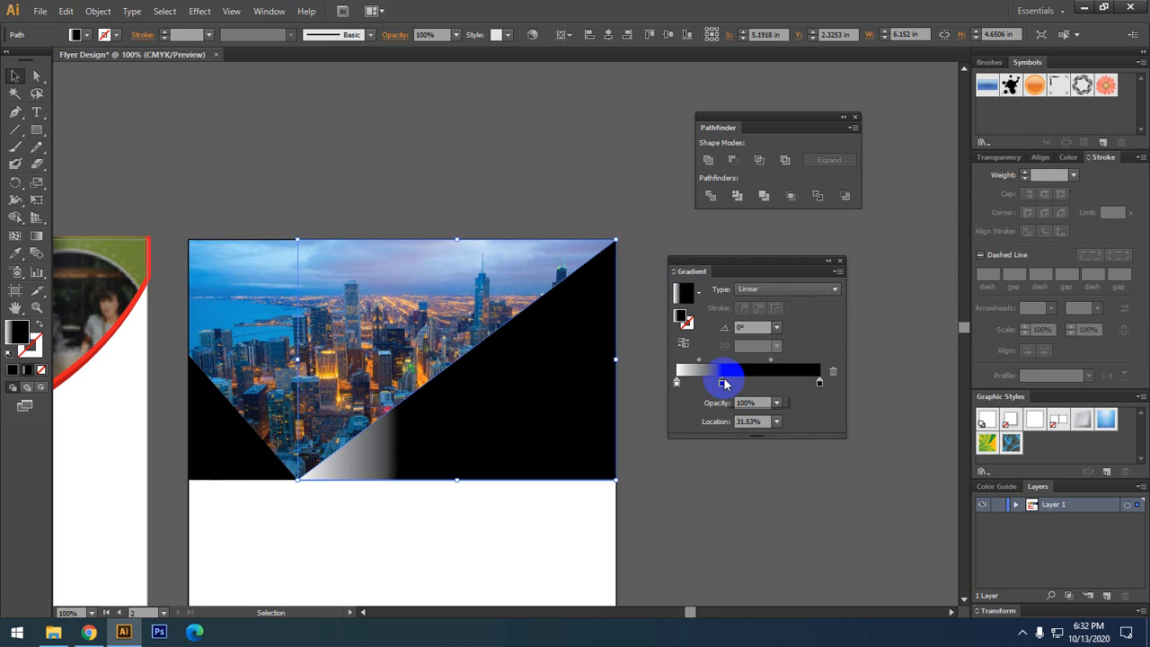
left_click_drag(721, 385, 715, 428)
- Recolor the large triangle's gradient with CMYK Cyan at the end stop and orange at the start stop
left_click(818, 382)
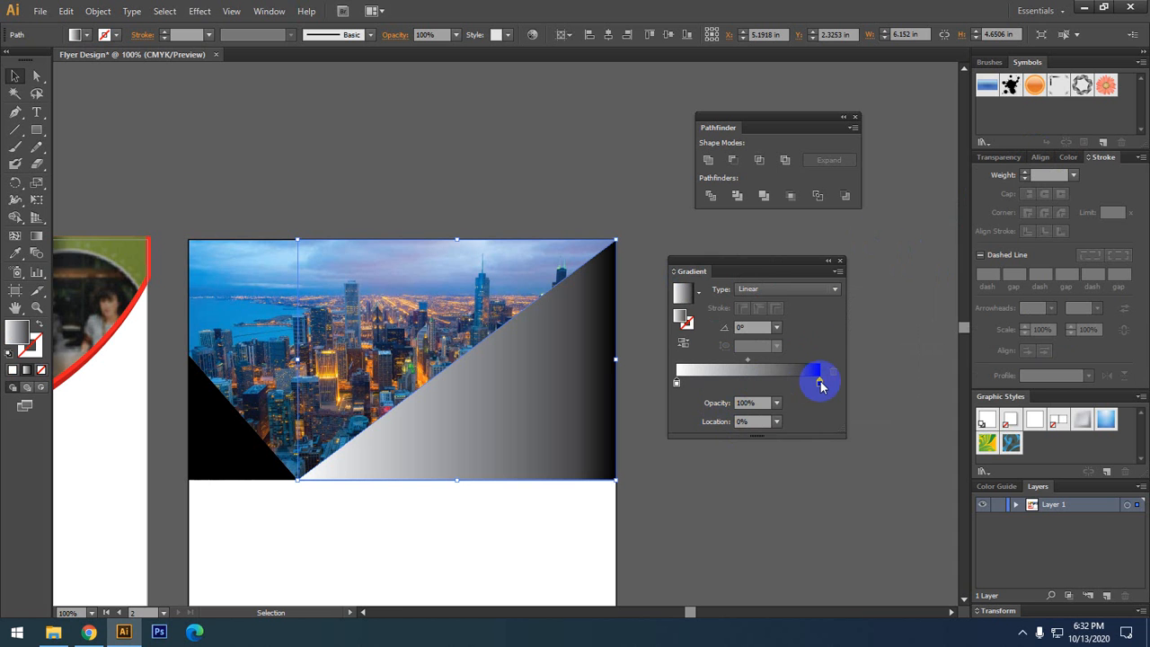
double_click(818, 383)
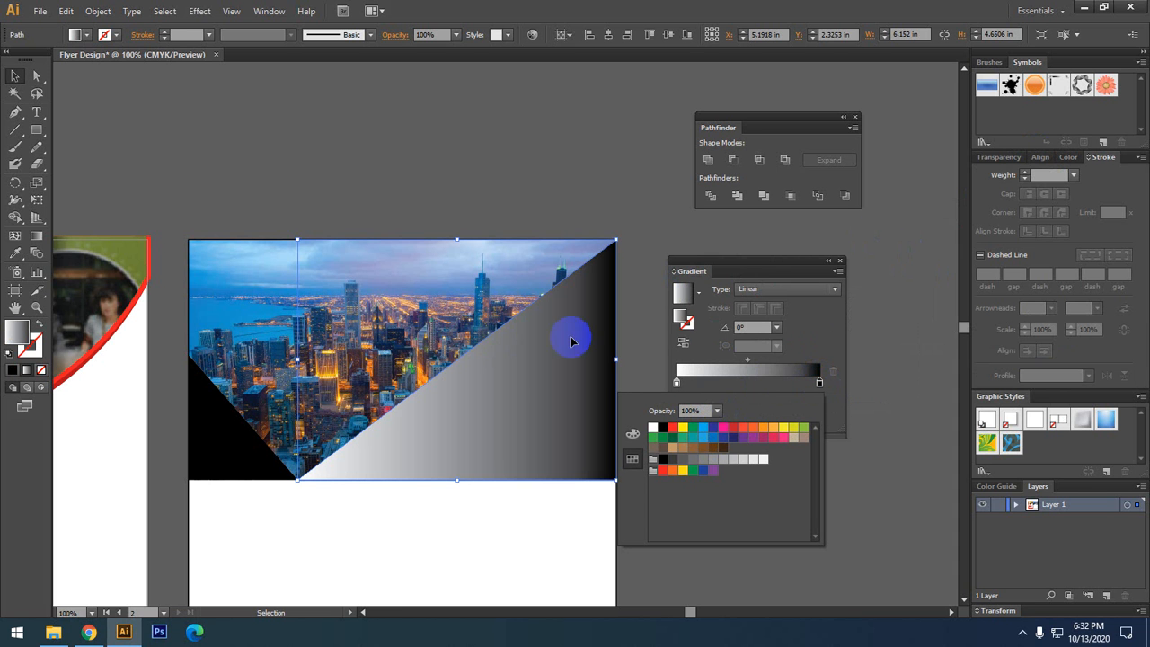
left_click(703, 429)
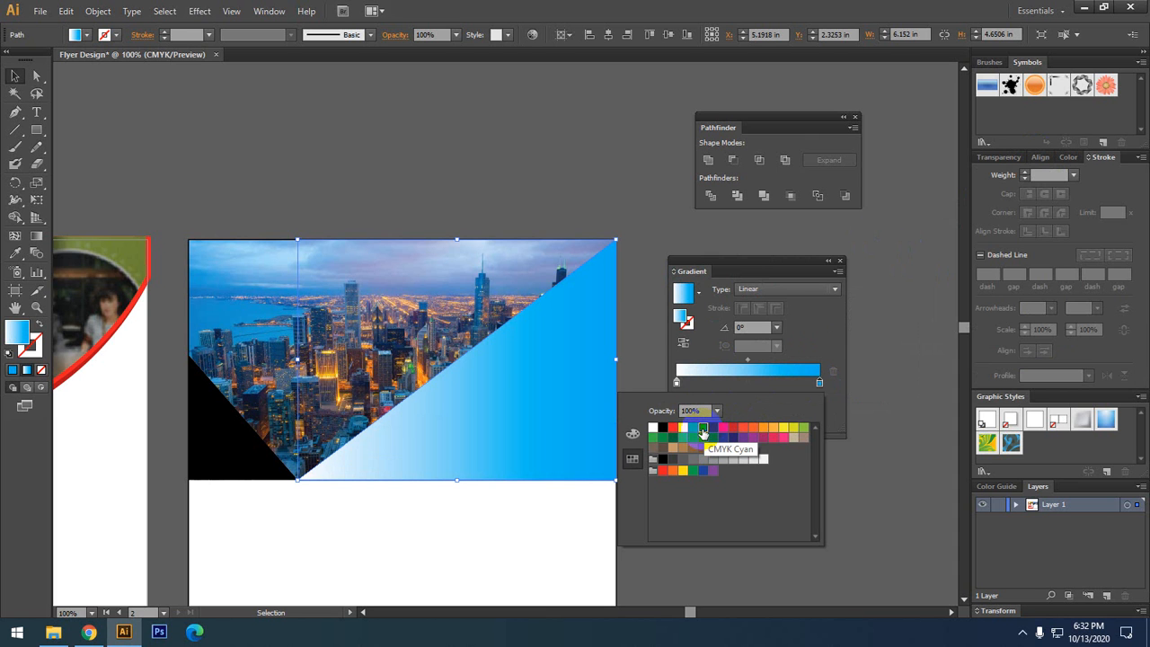
left_click(677, 385)
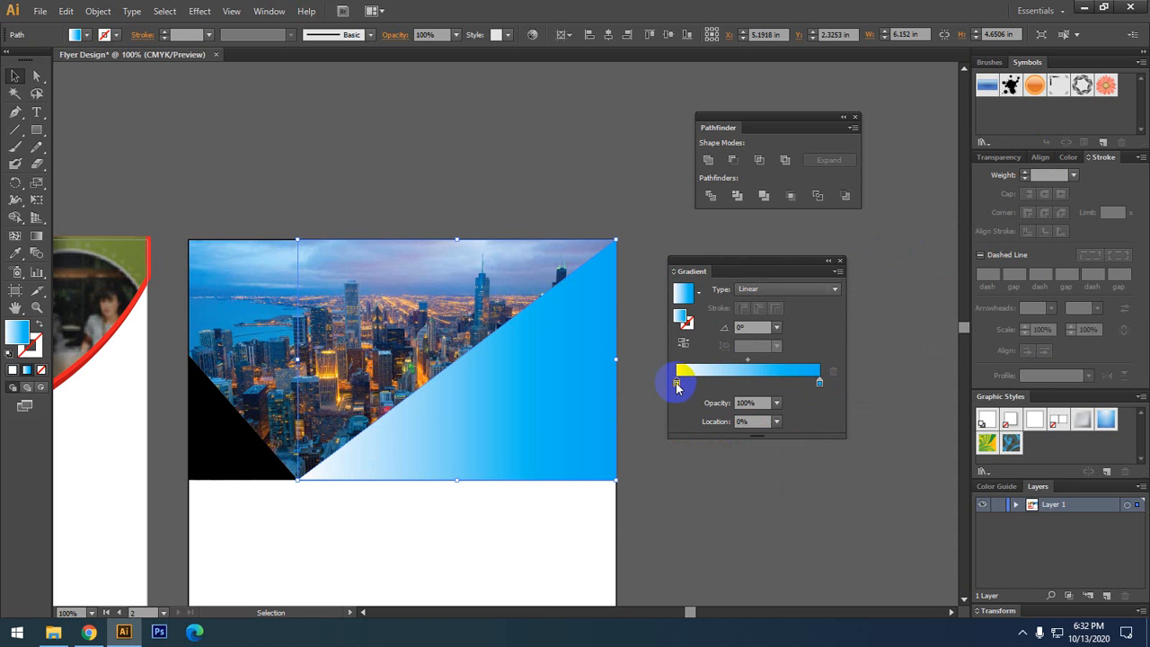
double_click(676, 385)
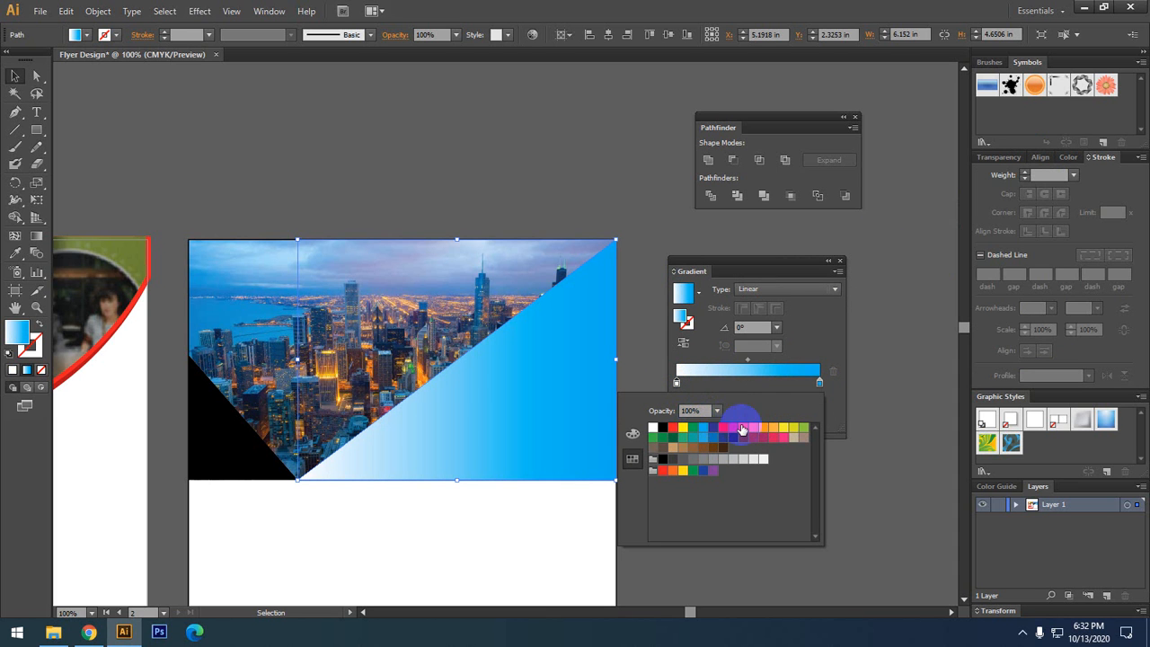
left_click(761, 429)
left_click(742, 430)
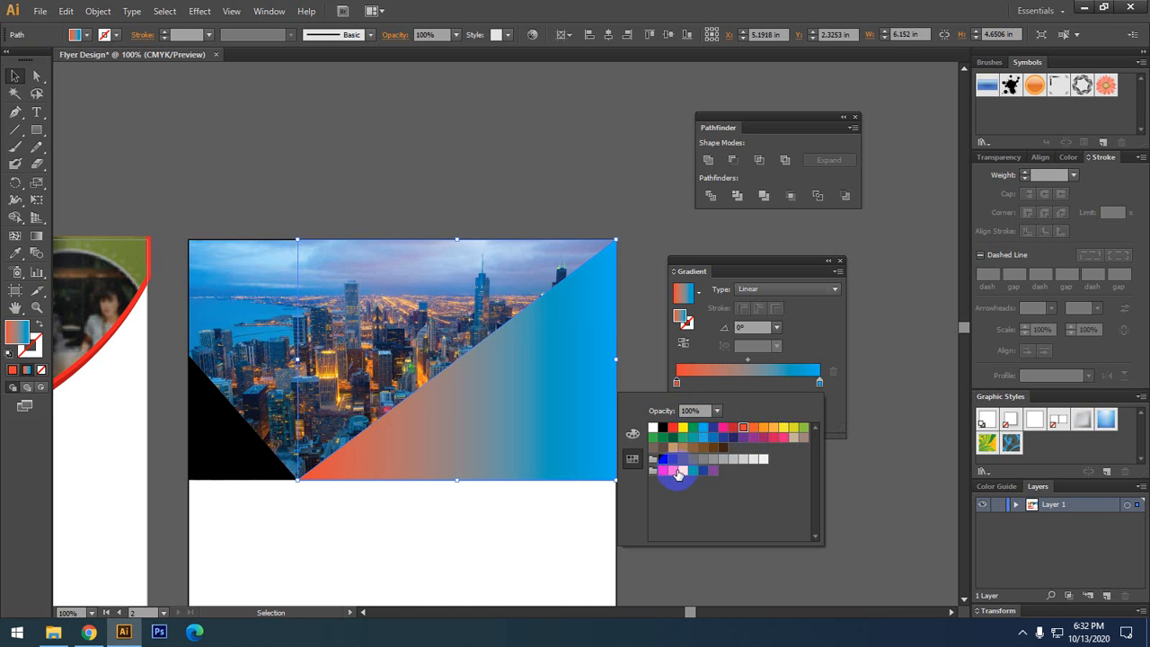
left_click(674, 471)
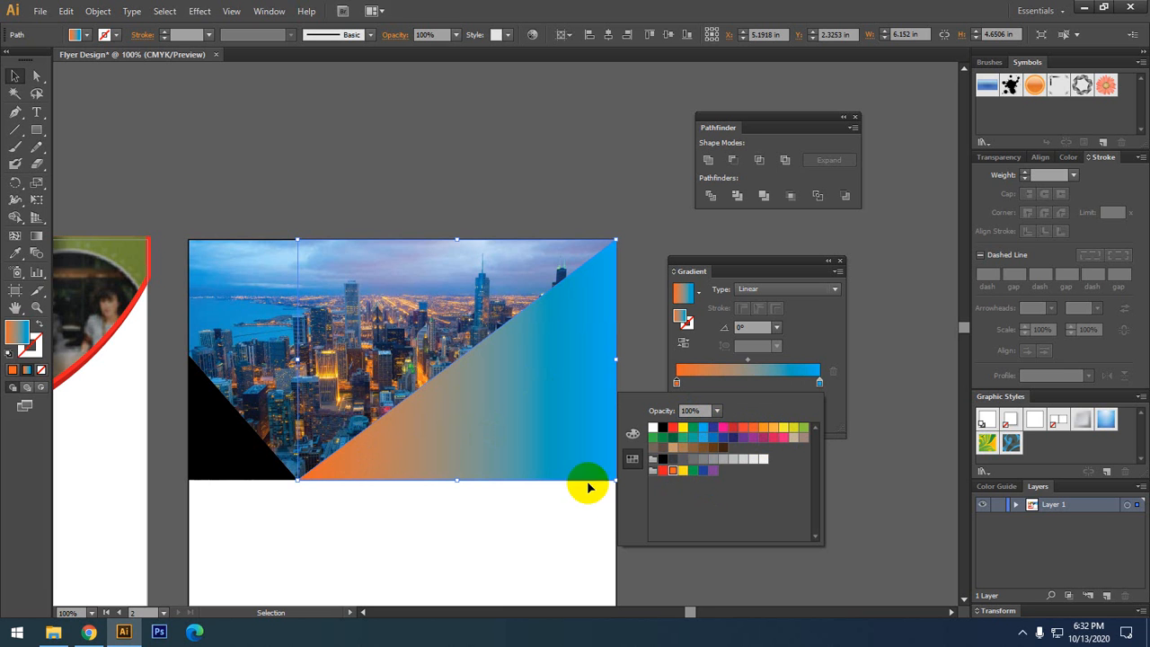
left_click(732, 597)
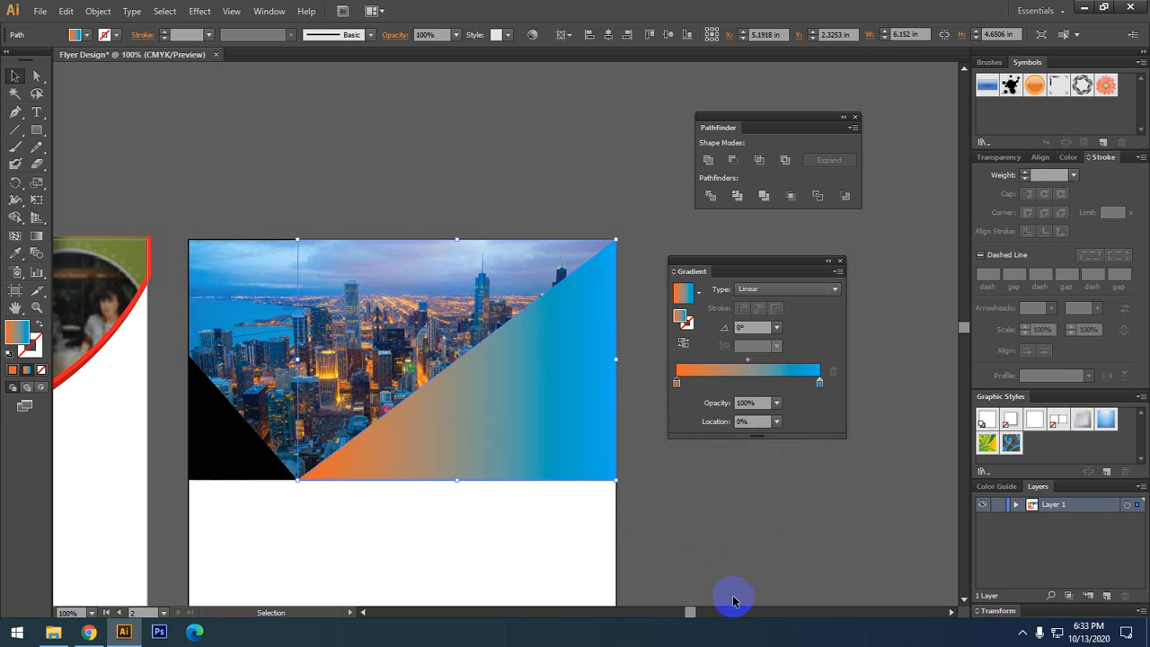
- Try the current orange-to-cyan gradient as the small bottom-left triangle's fill and undo it
left_click(226, 423)
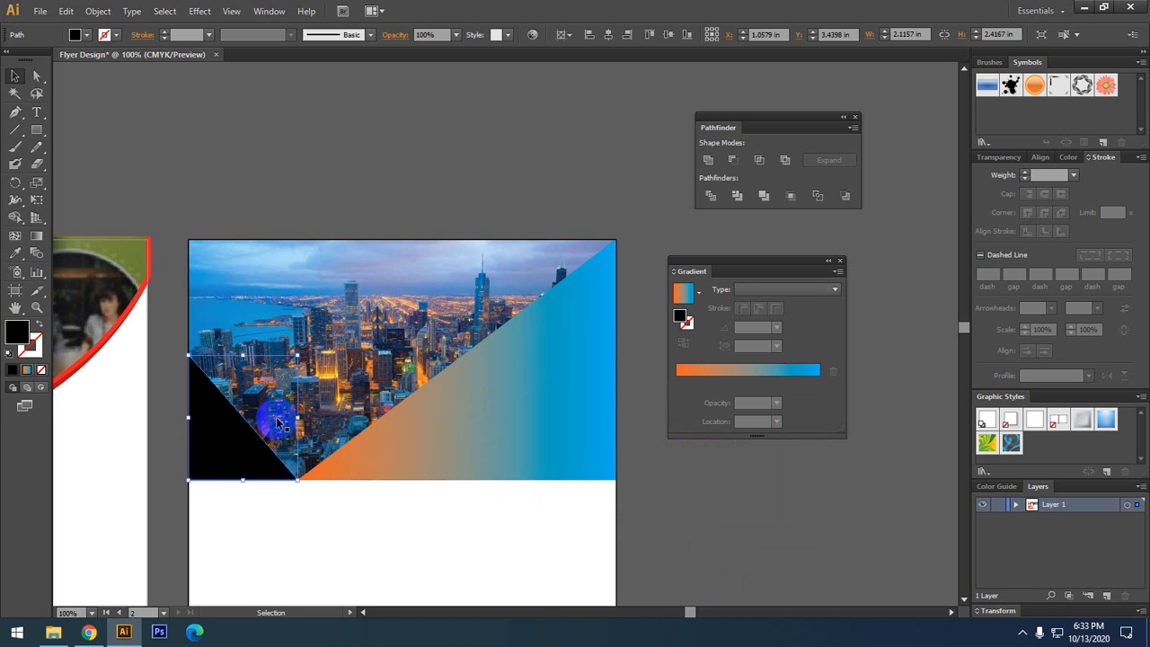
left_click(743, 376)
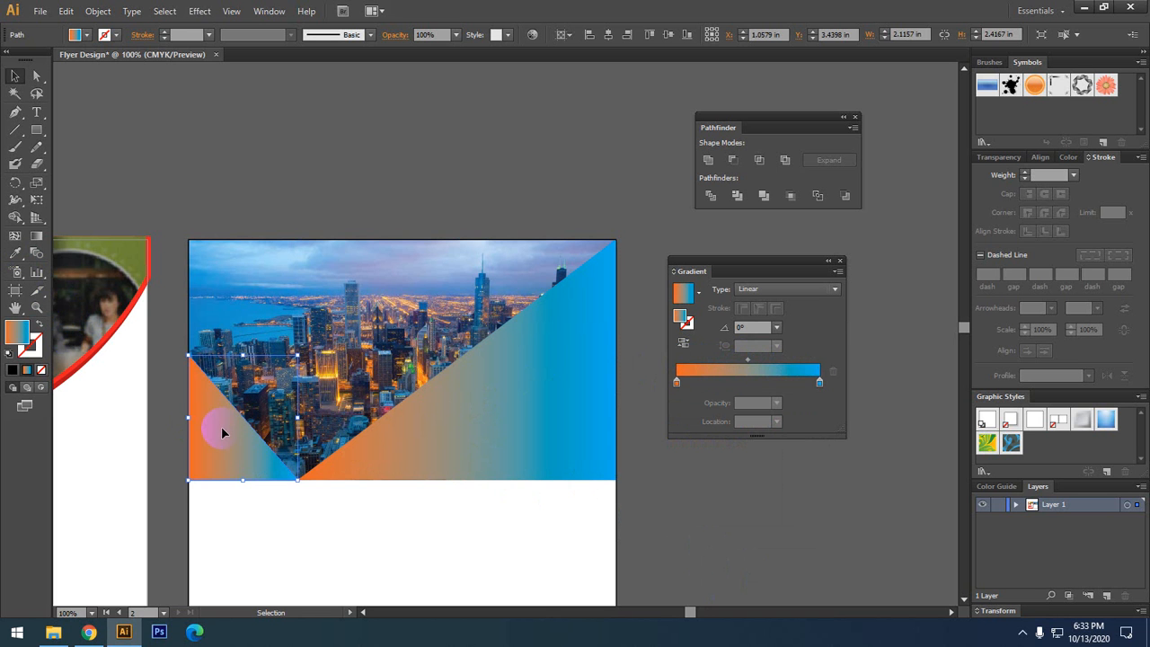
key("ctrl+z")
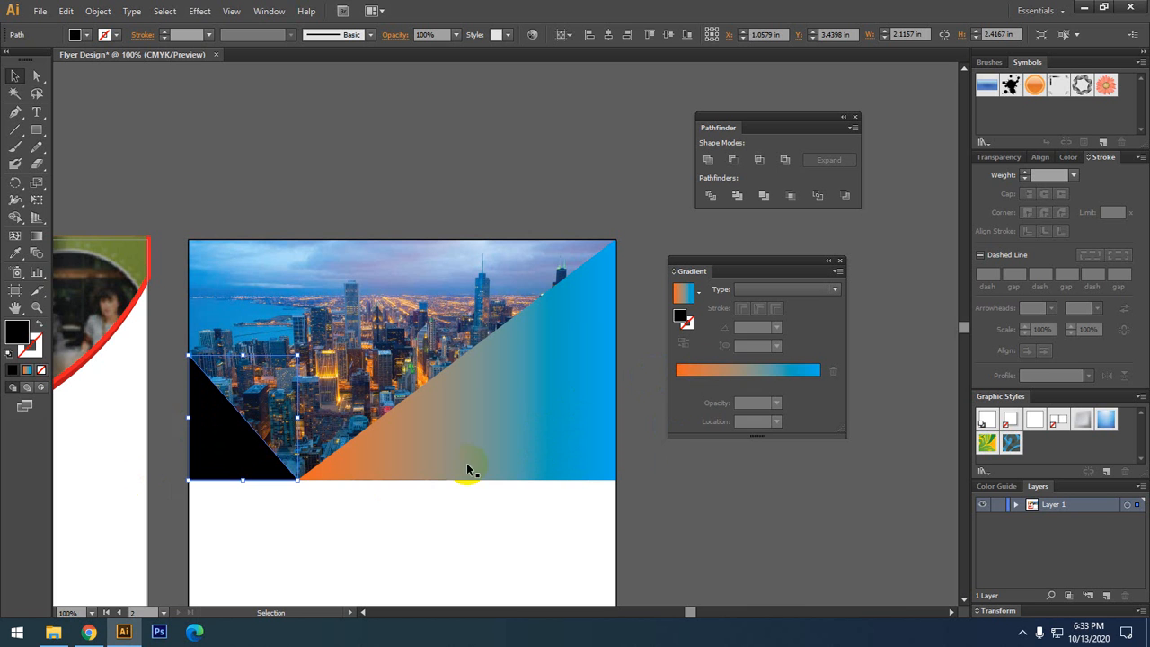
left_click(729, 375)
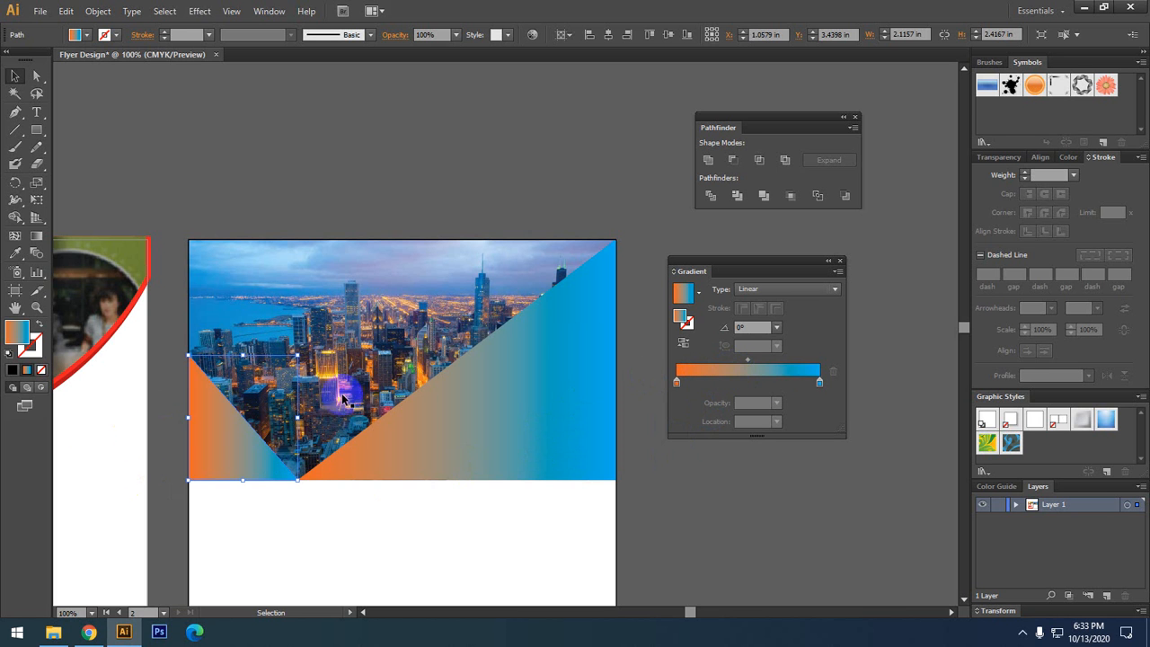
key("ctrl+z")
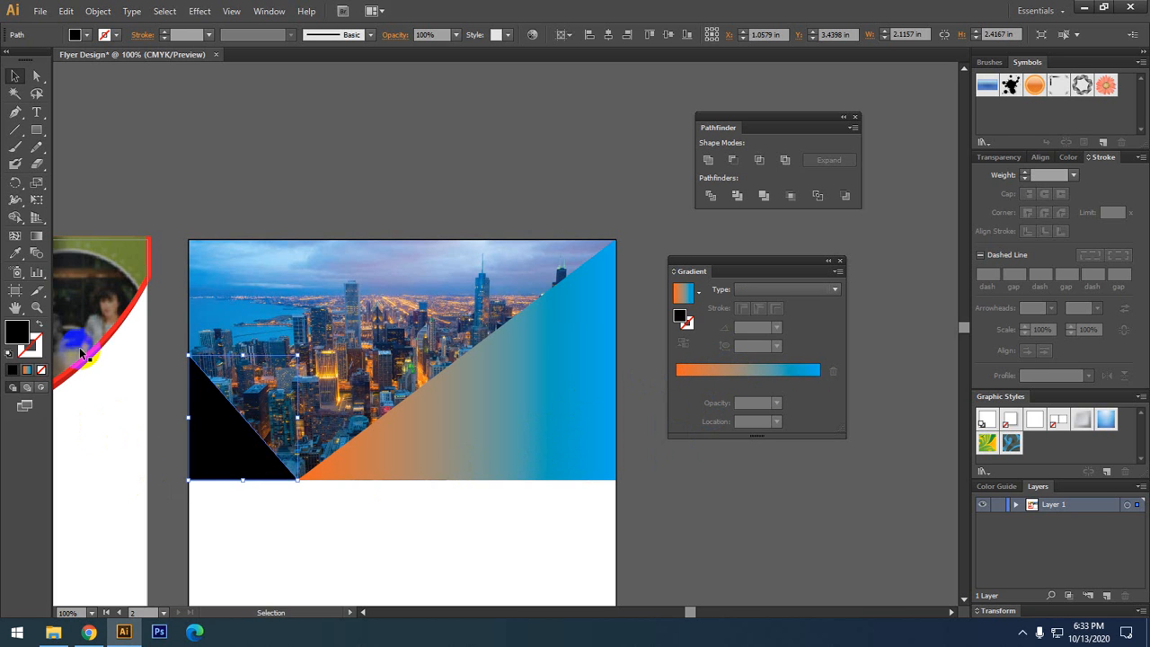
- Copy the large triangle's orange-to-cyan gradient onto the small black triangle with the Eyedropper
left_click(17, 257)
left_click_drag(17, 259, 74, 253)
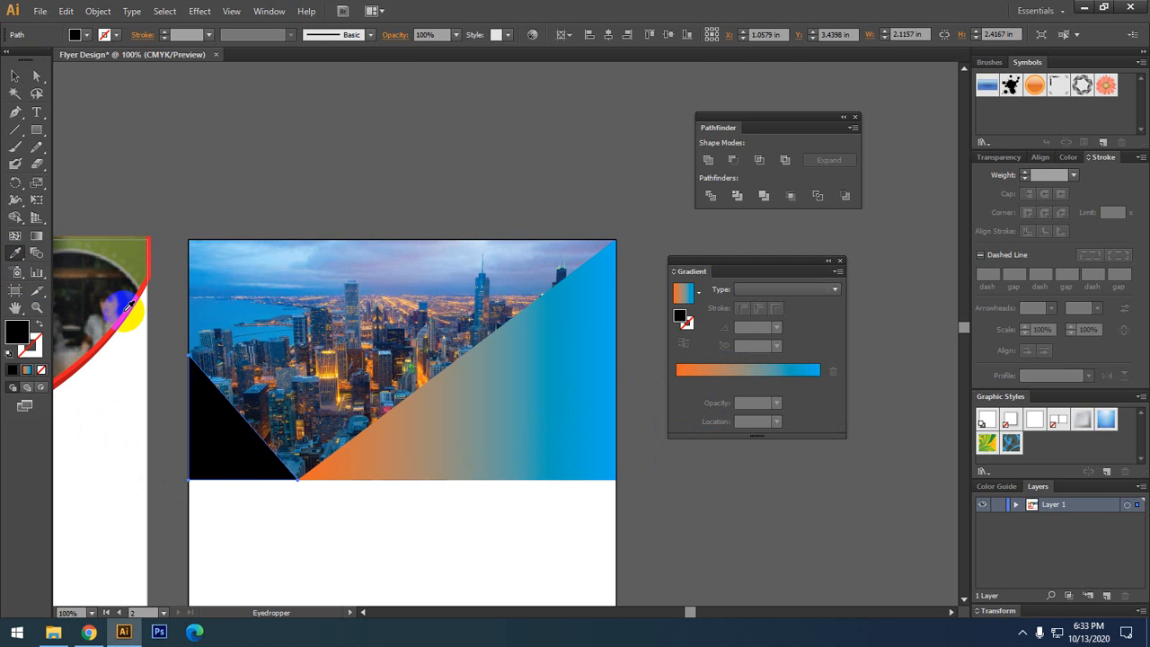
left_click(474, 431)
left_click(14, 76)
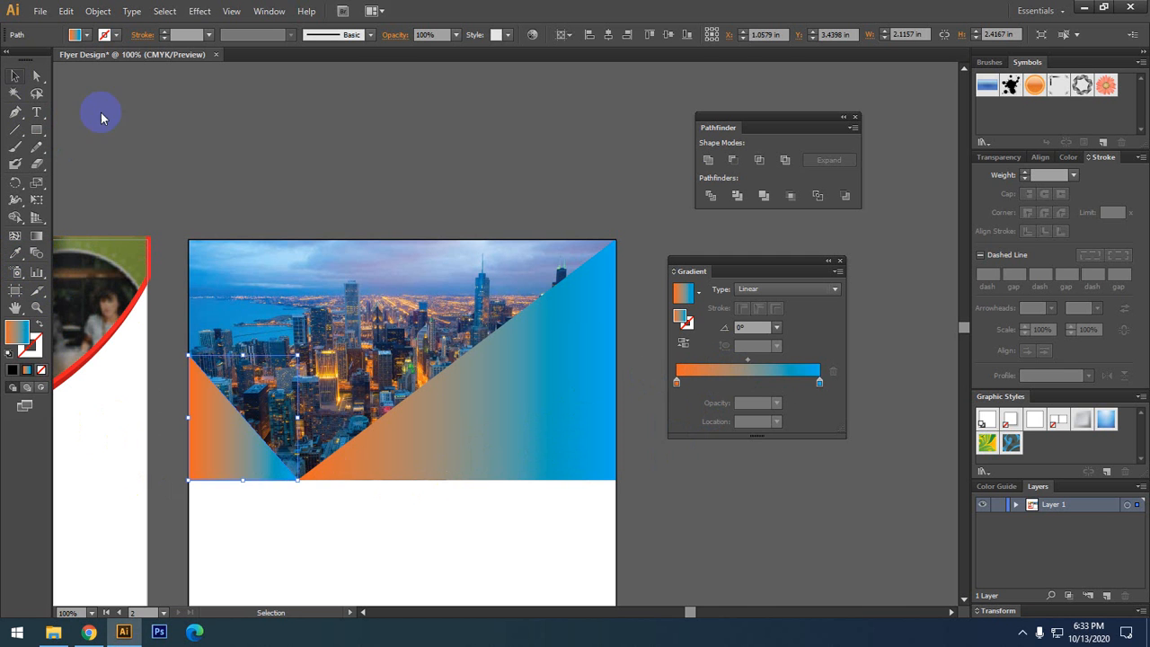
- Redirect the large triangle's gradient with the Gradient tool, trying diagonals and ending at a vertical 90° with orange along the base
left_click(503, 384)
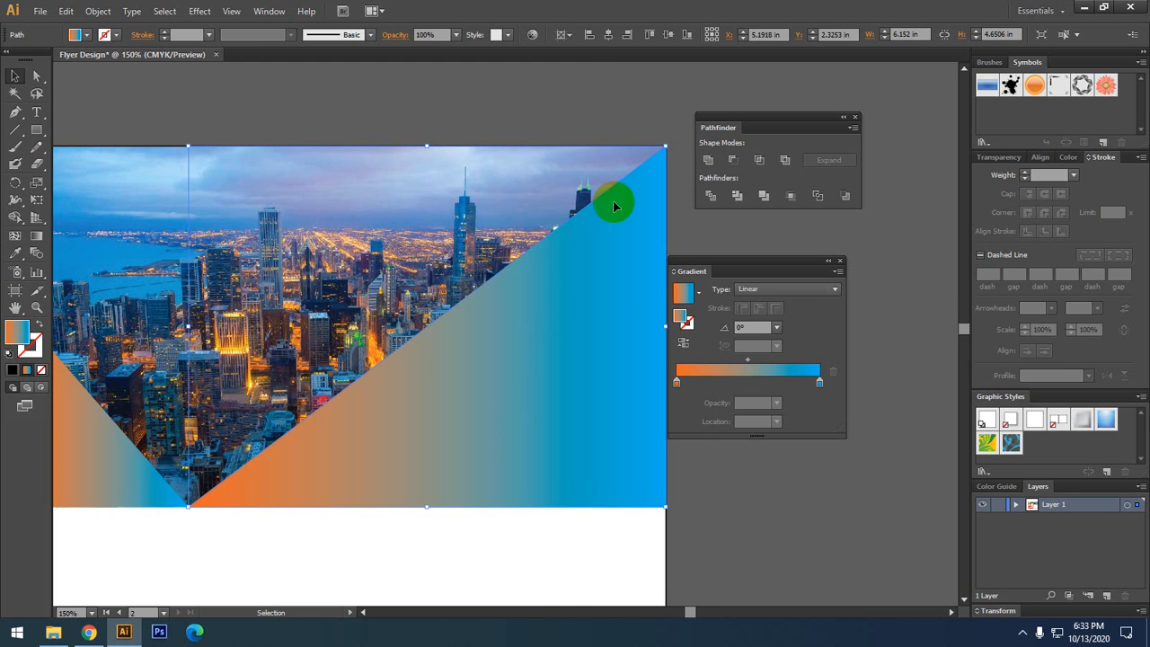
scroll(566, 256, "down", 2)
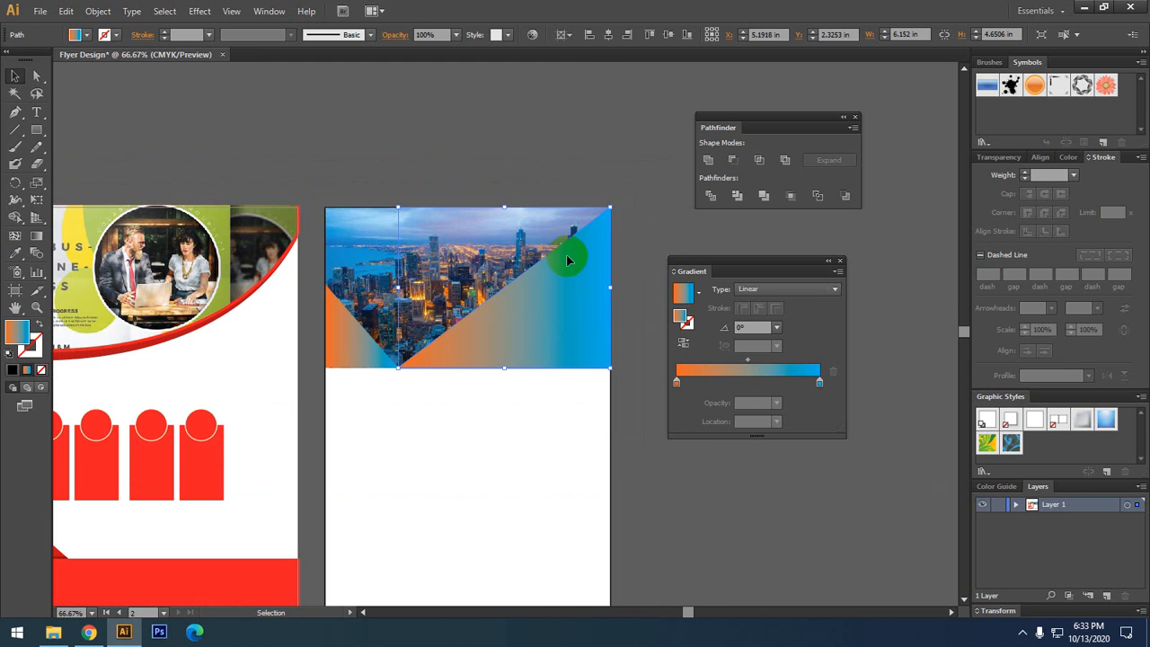
scroll(599, 245, "up", 1)
left_click(40, 232)
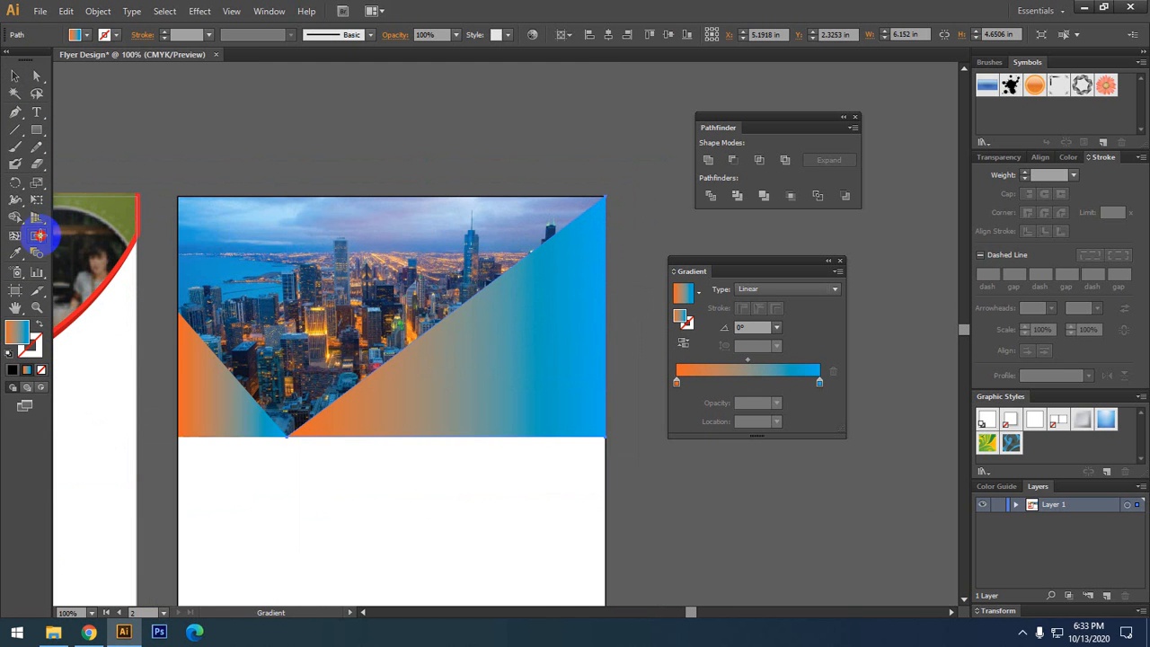
left_click_drag(596, 190, 559, 195)
left_click_drag(523, 429, 511, 283)
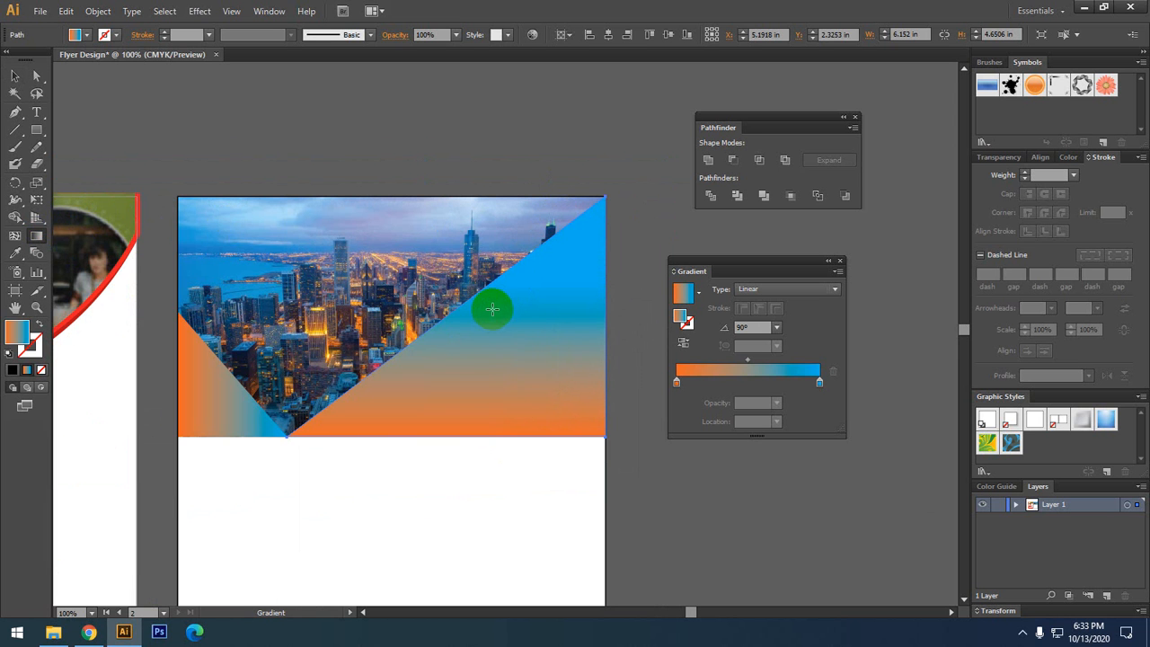
left_click_drag(585, 241, 468, 412)
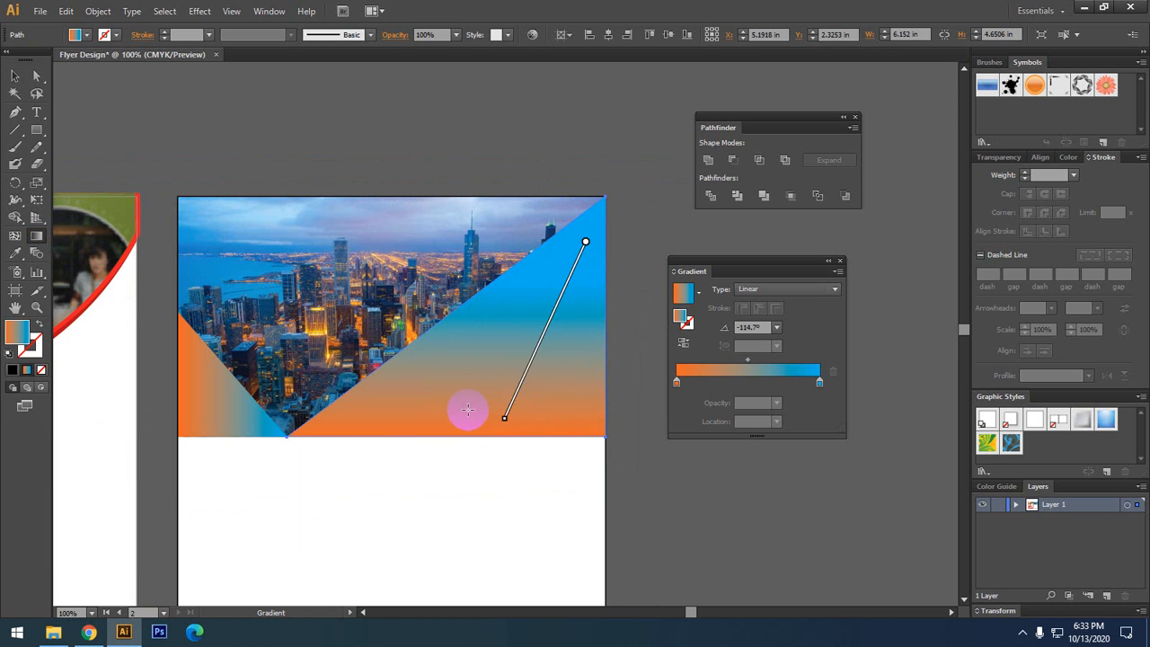
left_click_drag(398, 278, 538, 447)
left_click_drag(584, 248, 452, 447)
left_click_drag(523, 437, 560, 479)
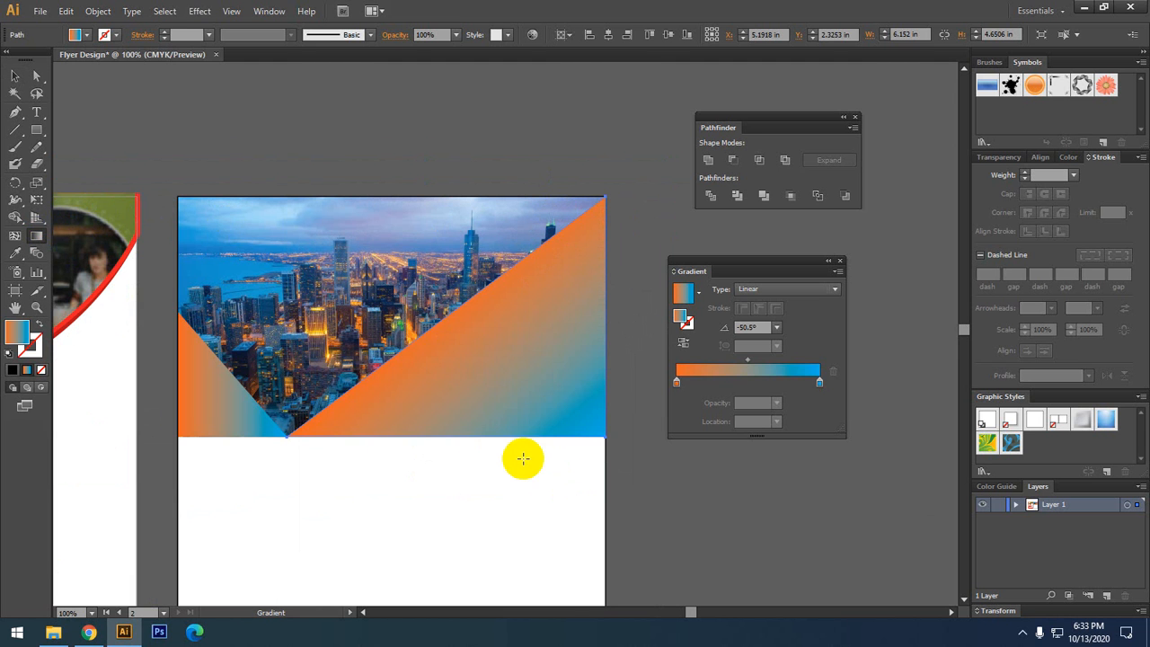
left_click_drag(520, 441, 523, 331)
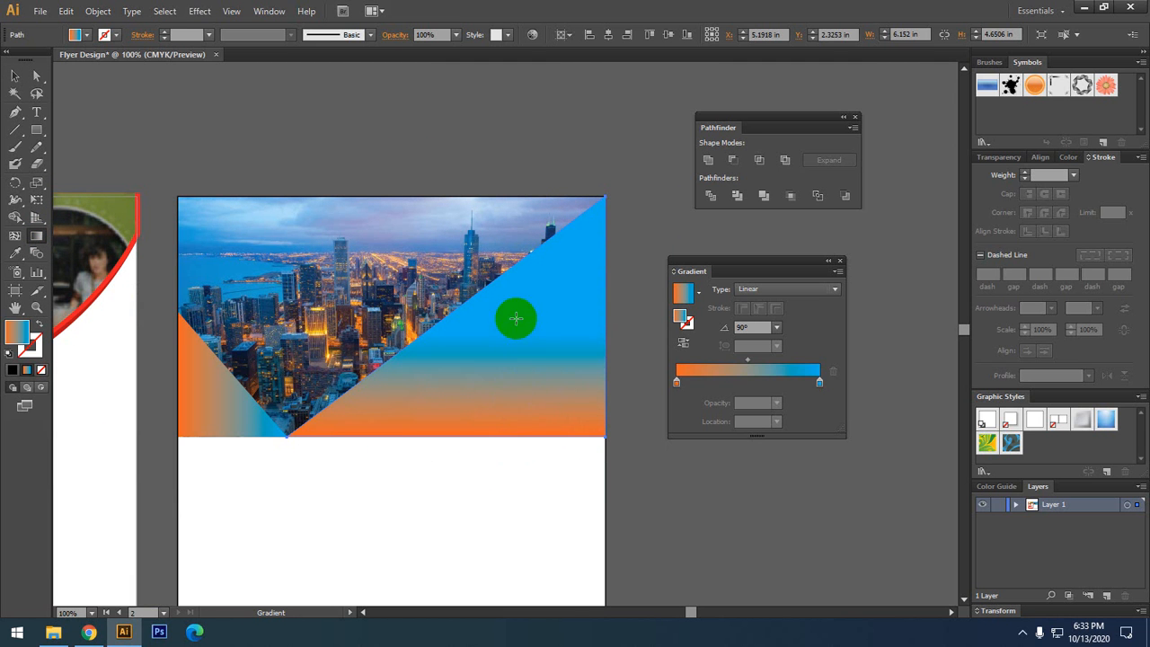
- Redirect the small bottom-left triangle's gradient to a vertical -90°, running from orange at its upper tip to cyan at its base
left_click(15, 76)
left_click(236, 403)
left_click(18, 259)
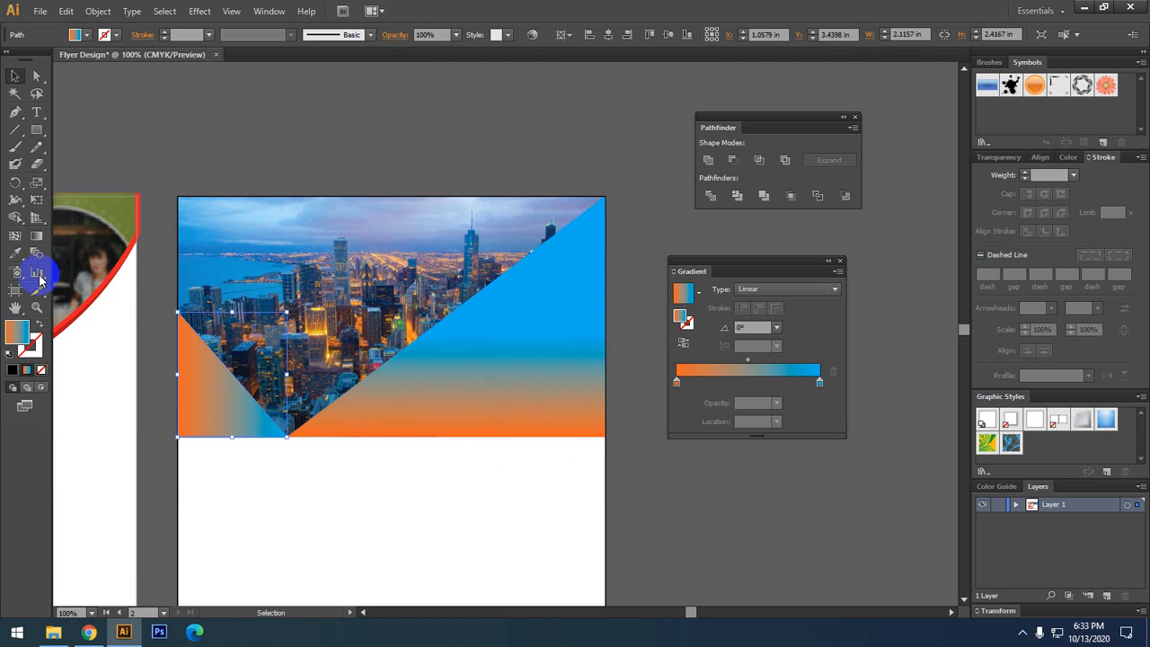
left_click(505, 396)
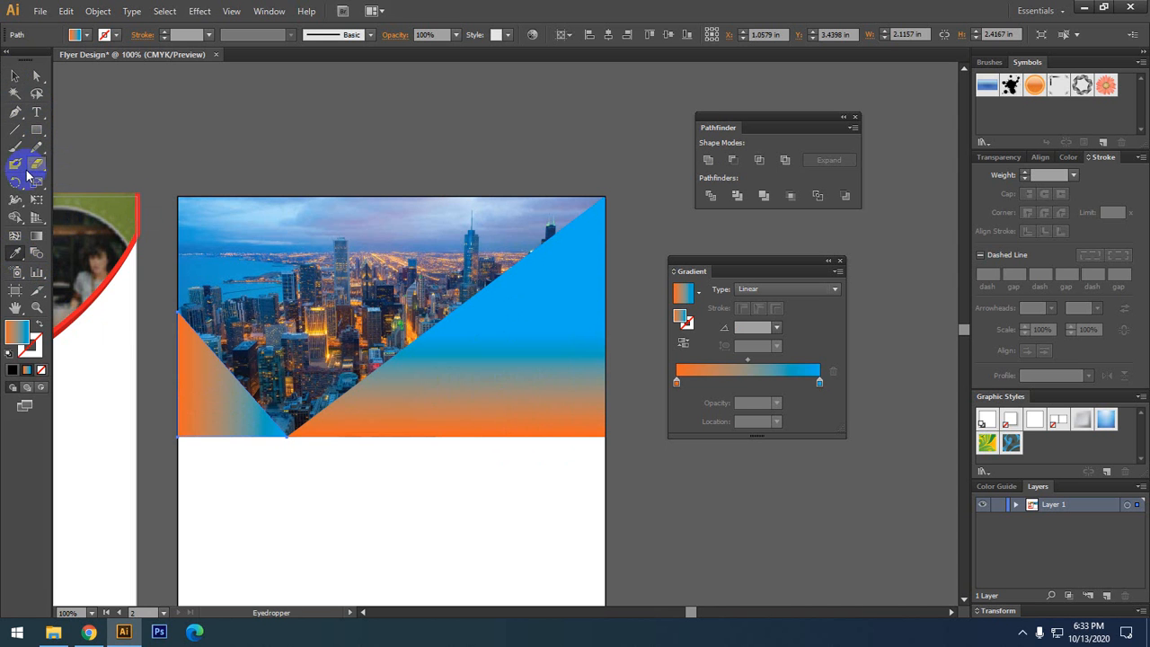
left_click(37, 236)
left_click_drag(213, 435, 210, 390)
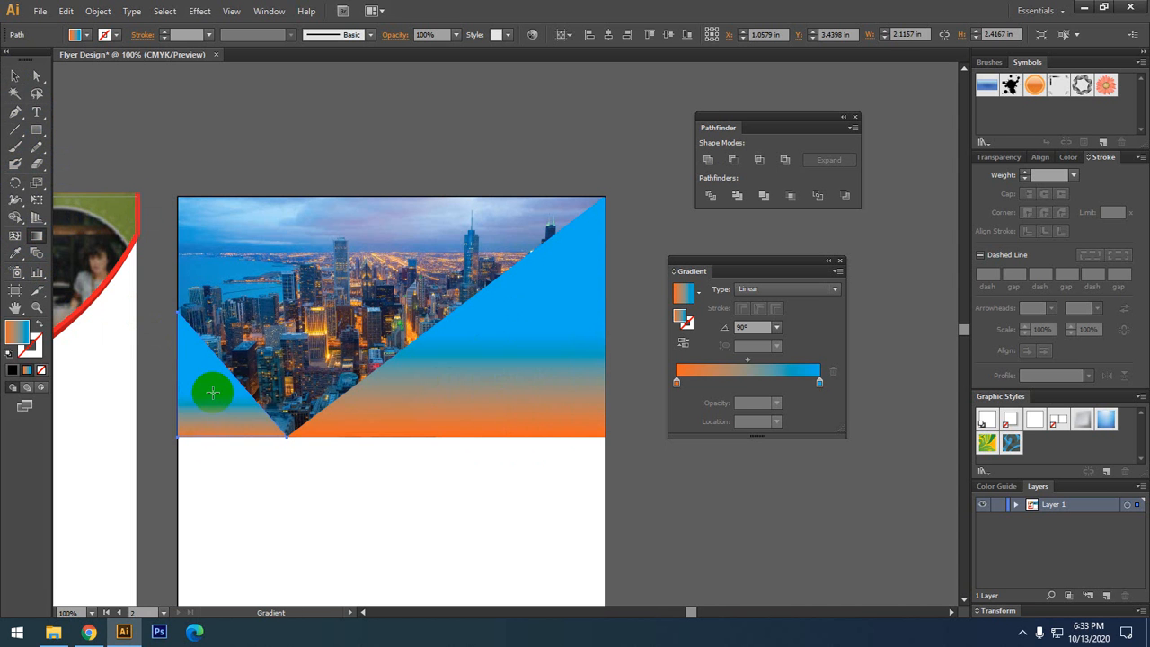
left_click_drag(187, 310, 197, 441)
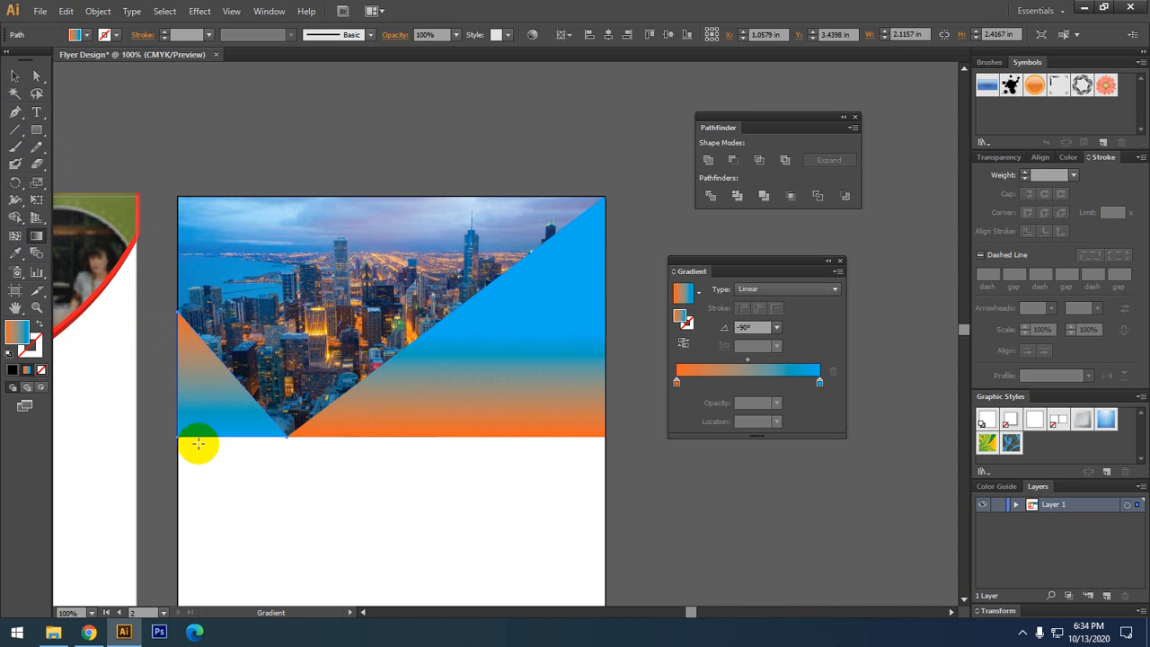
- Redraw the small bottom-left triangle's orange-to-cyan gradient at -90° with the Gradient tool, running from near its upper tip to just above its base
left_click_drag(192, 332, 200, 394)
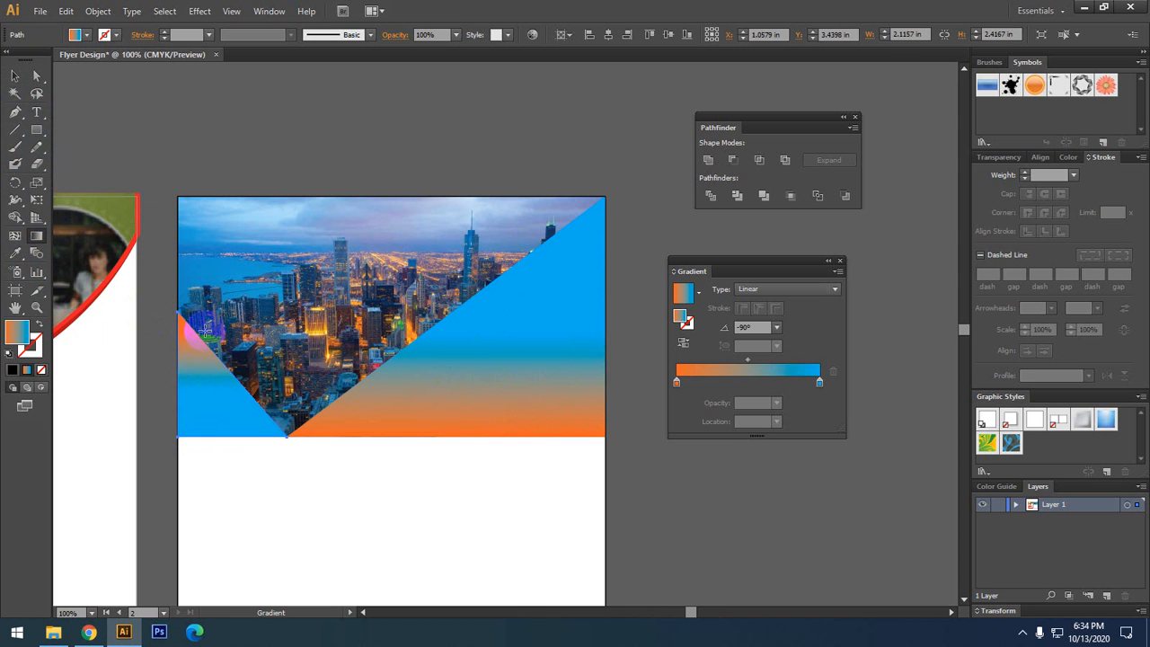
left_click_drag(205, 330, 200, 411)
left_click(16, 76)
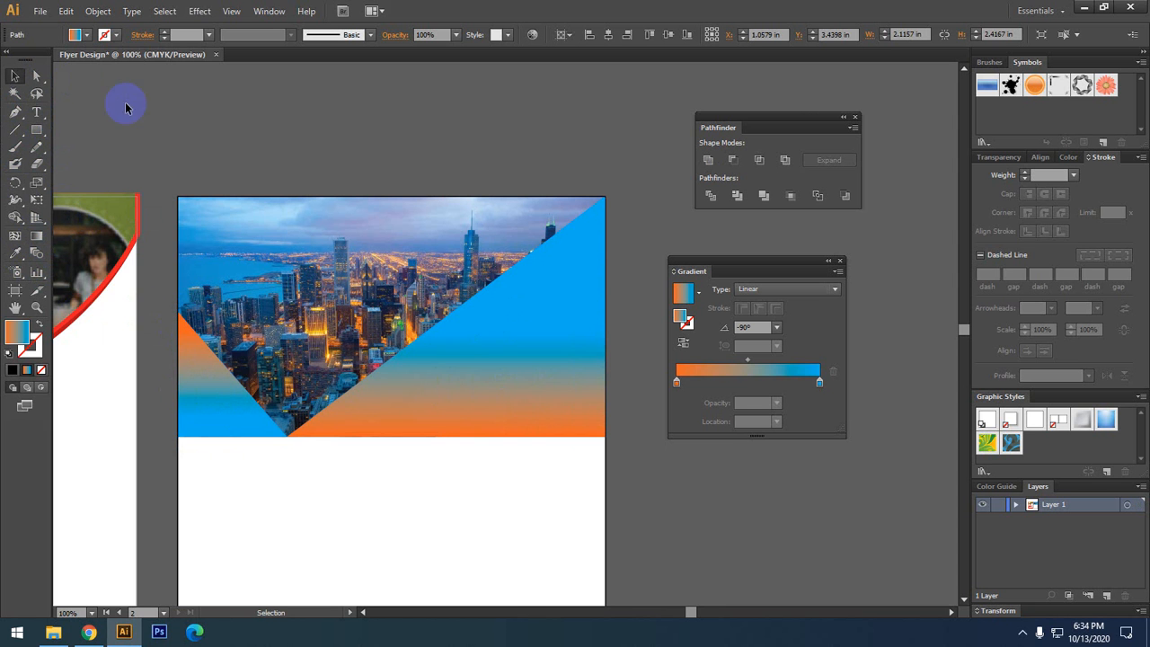
- Try opacities of 50% and 40% on the large gradient triangle over the city photo
left_click(450, 348)
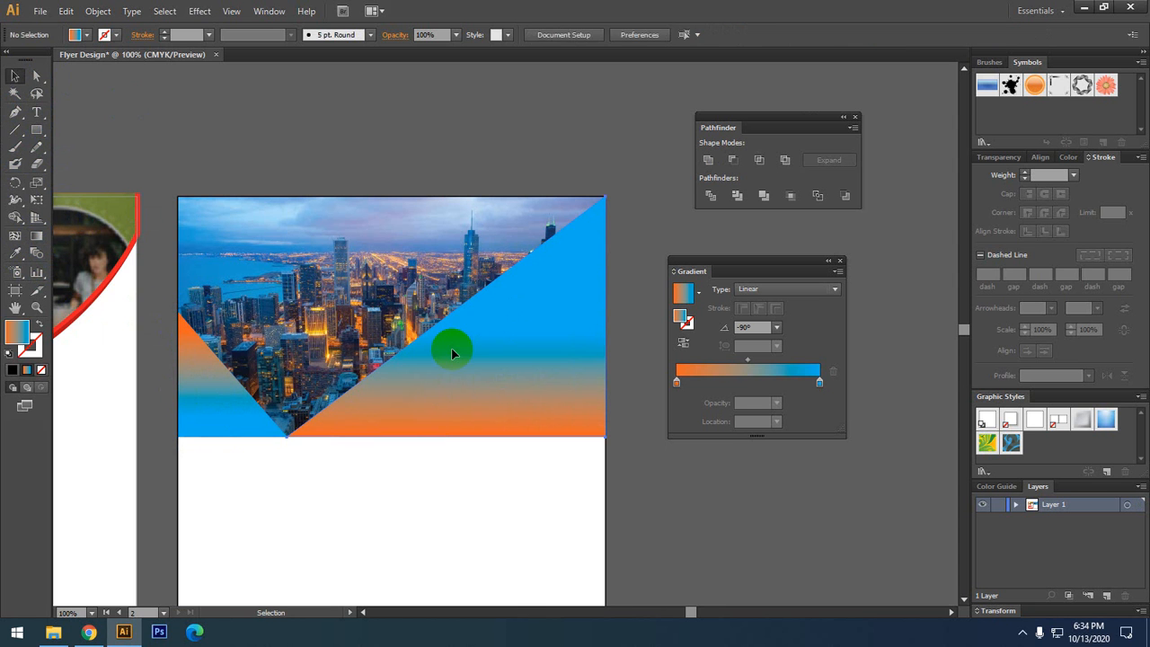
left_click(455, 34)
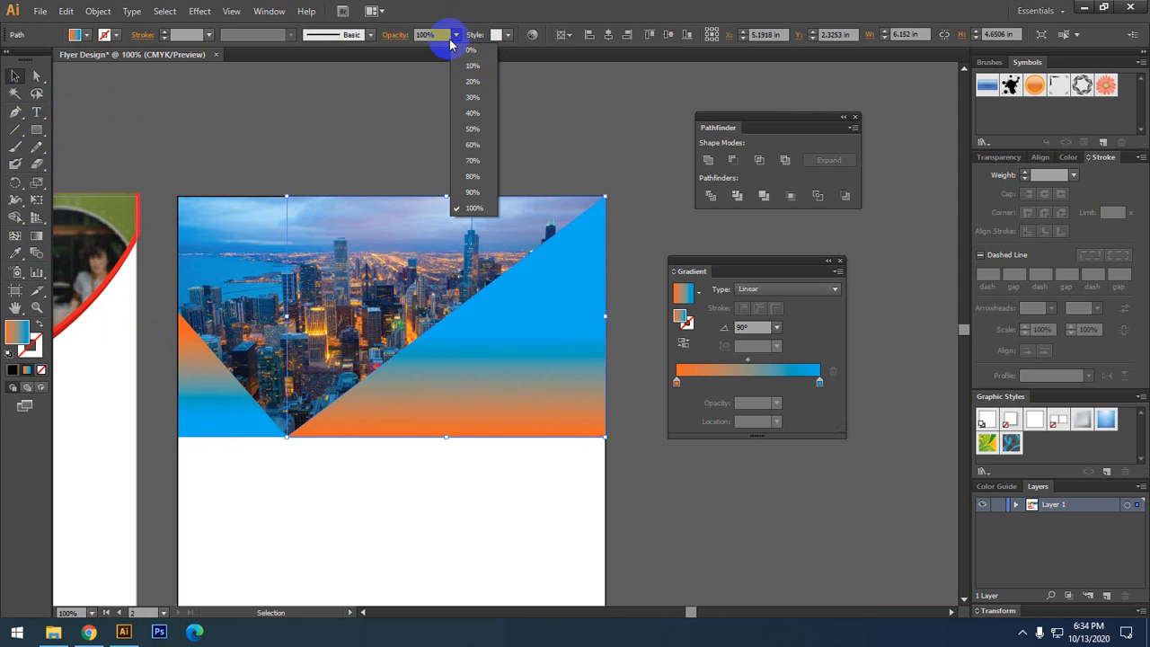
left_click(474, 129)
left_click(474, 133)
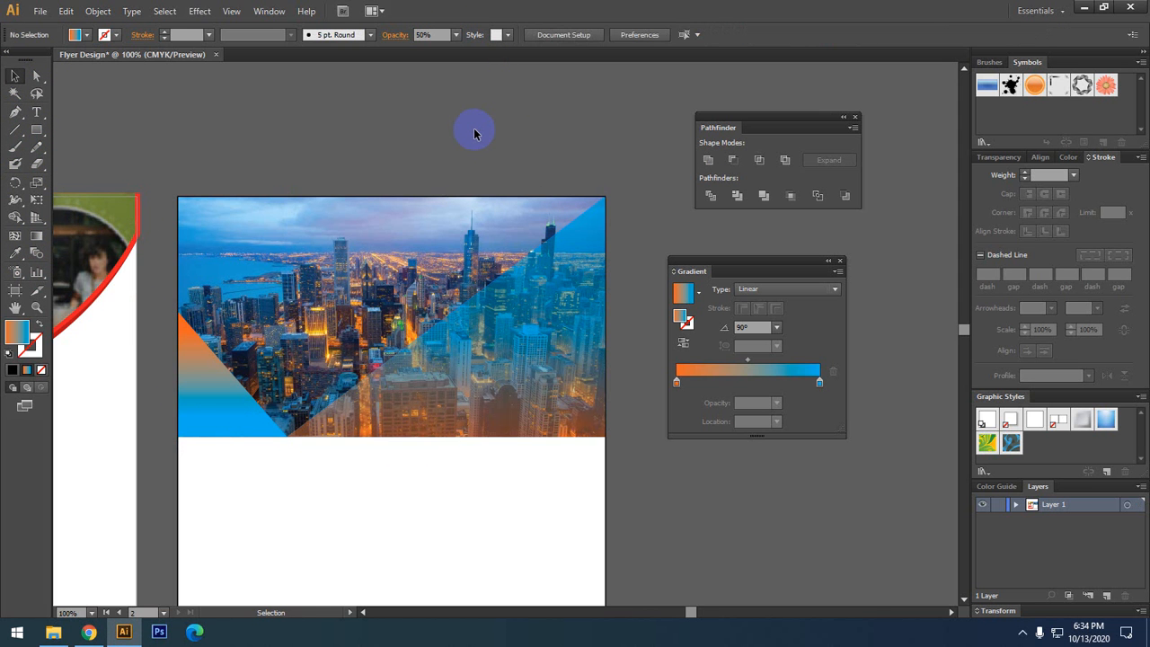
left_click(516, 258)
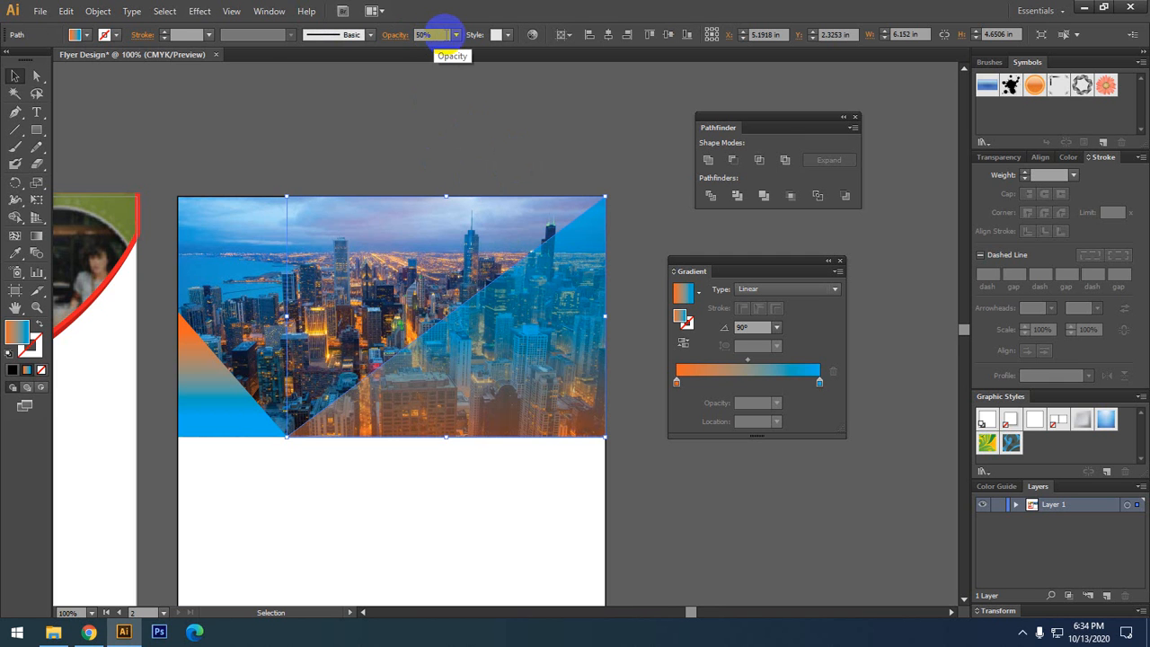
left_click(456, 34)
left_click(472, 118)
- Try the large gradient triangle at 90% and 80% opacity, settle on 70%, and deselect it
left_click(456, 35)
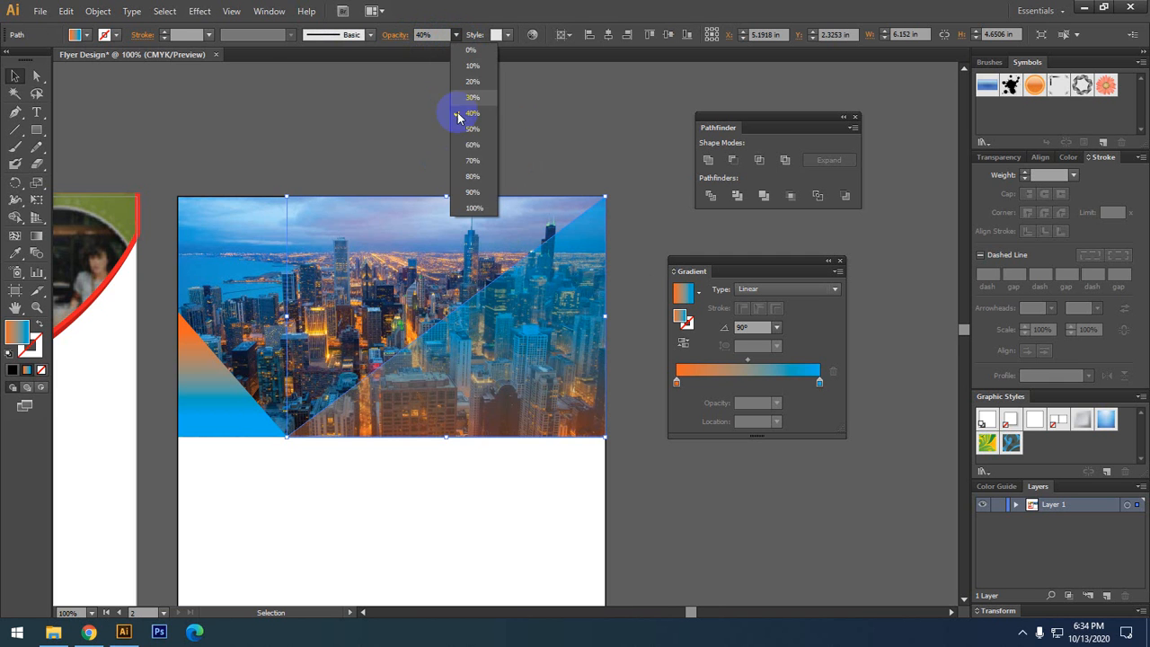
left_click(470, 192)
left_click(456, 34)
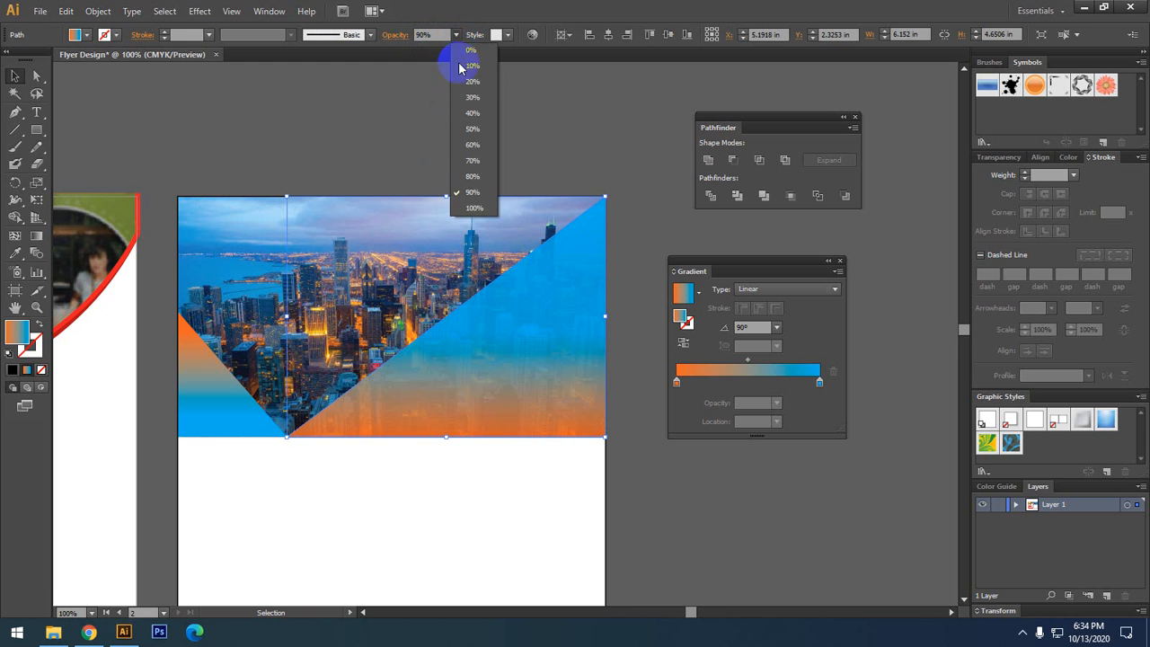
left_click(472, 176)
left_click(457, 34)
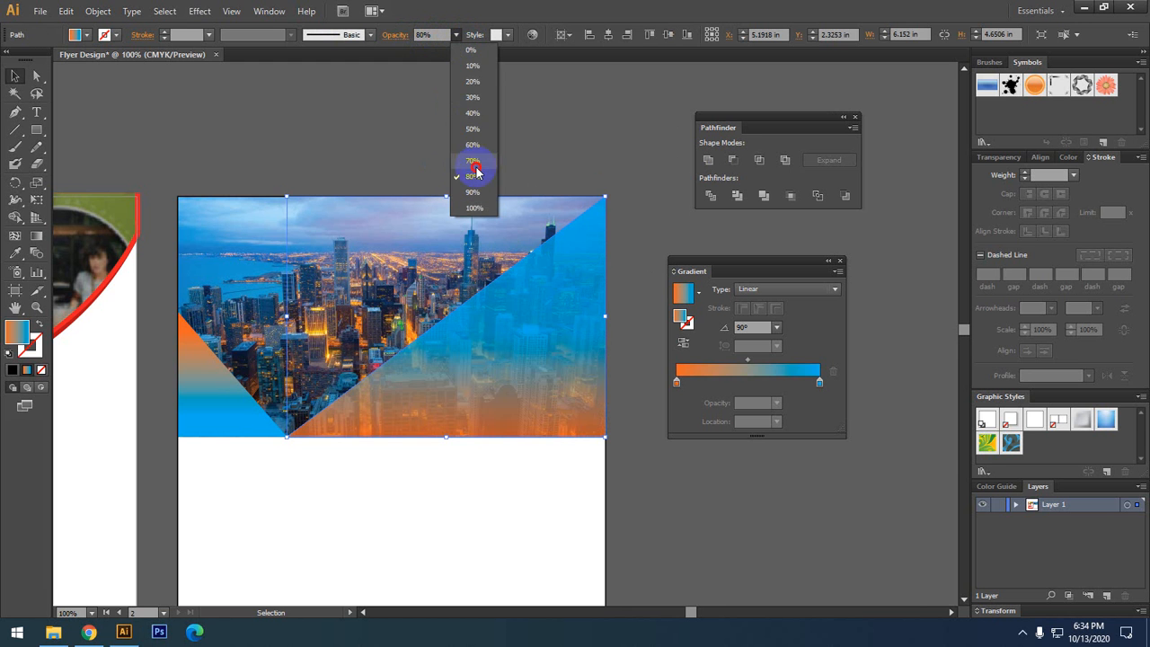
left_click(472, 160)
left_click(472, 147)
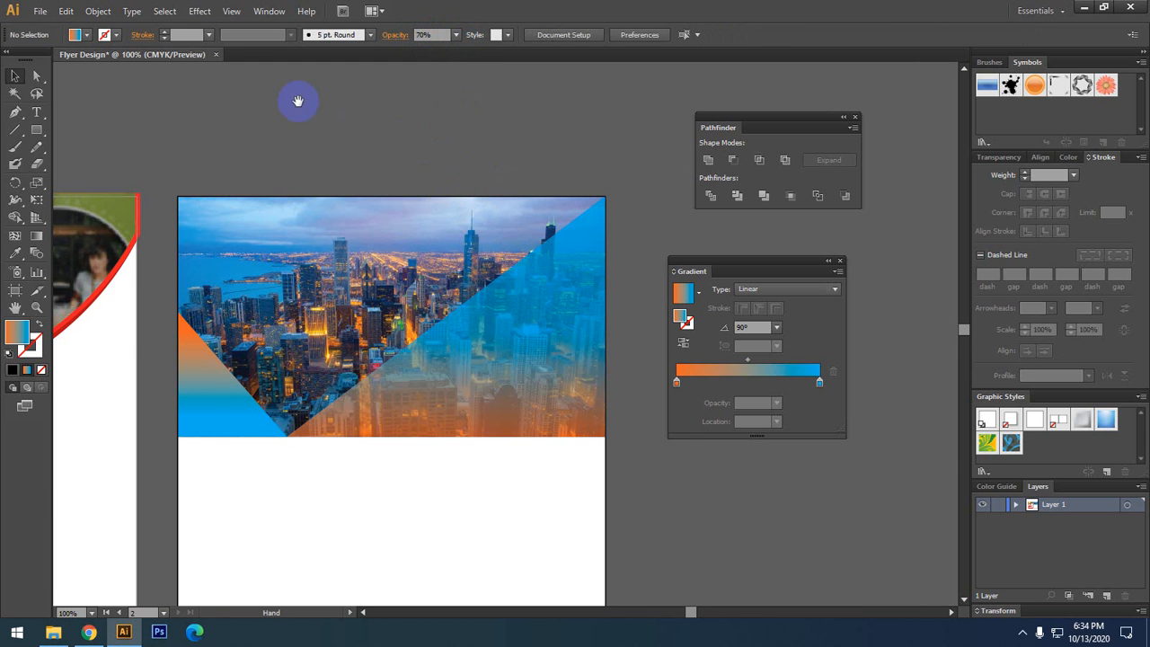
- Try 70% opacity on the small bottom-left gradient triangle, settle on 60%, and deselect it
left_click_drag(299, 101, 381, 103)
left_click(330, 366)
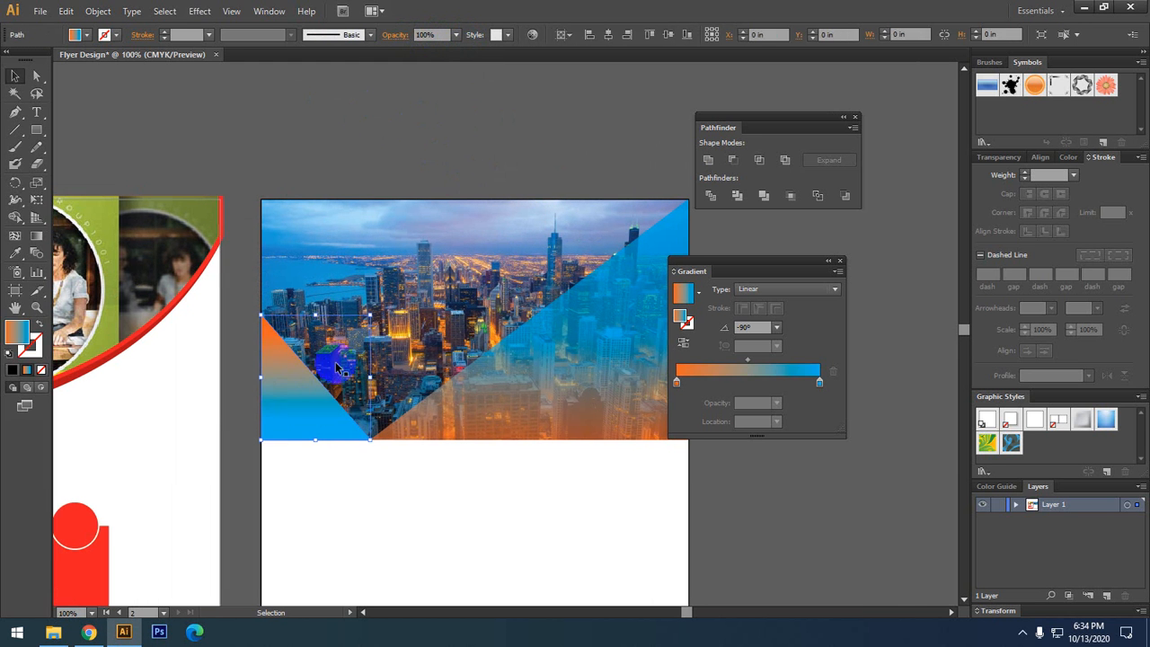
left_click(456, 34)
left_click(472, 160)
left_click(456, 35)
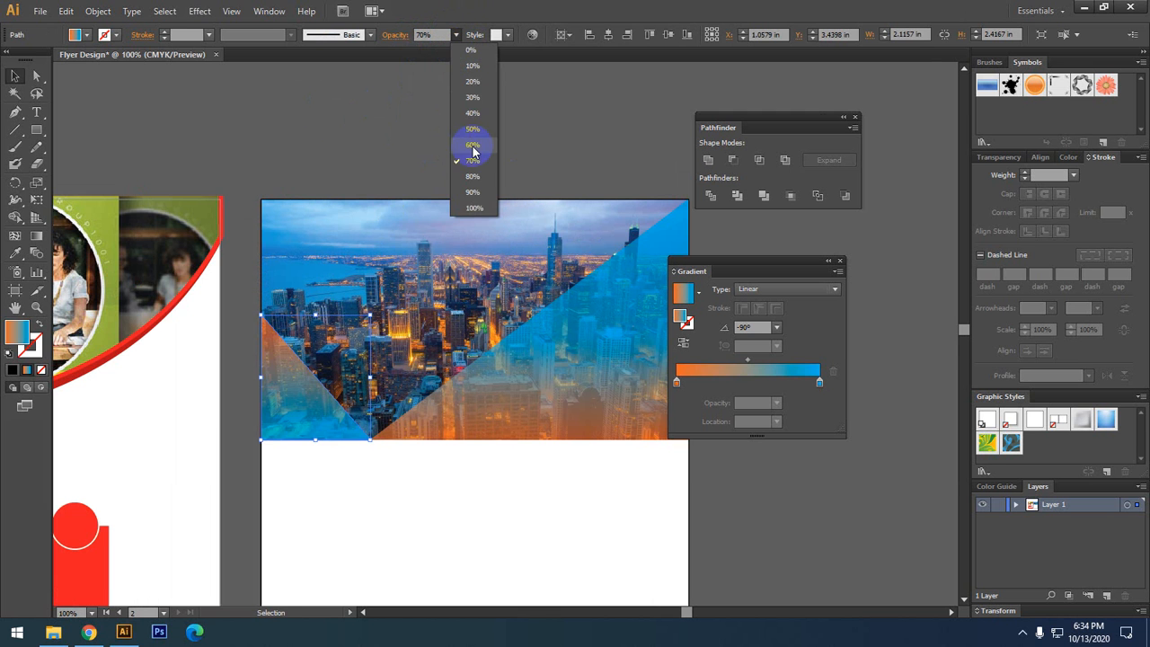
left_click(473, 147)
left_click(470, 146)
left_click_drag(470, 147, 441, 132)
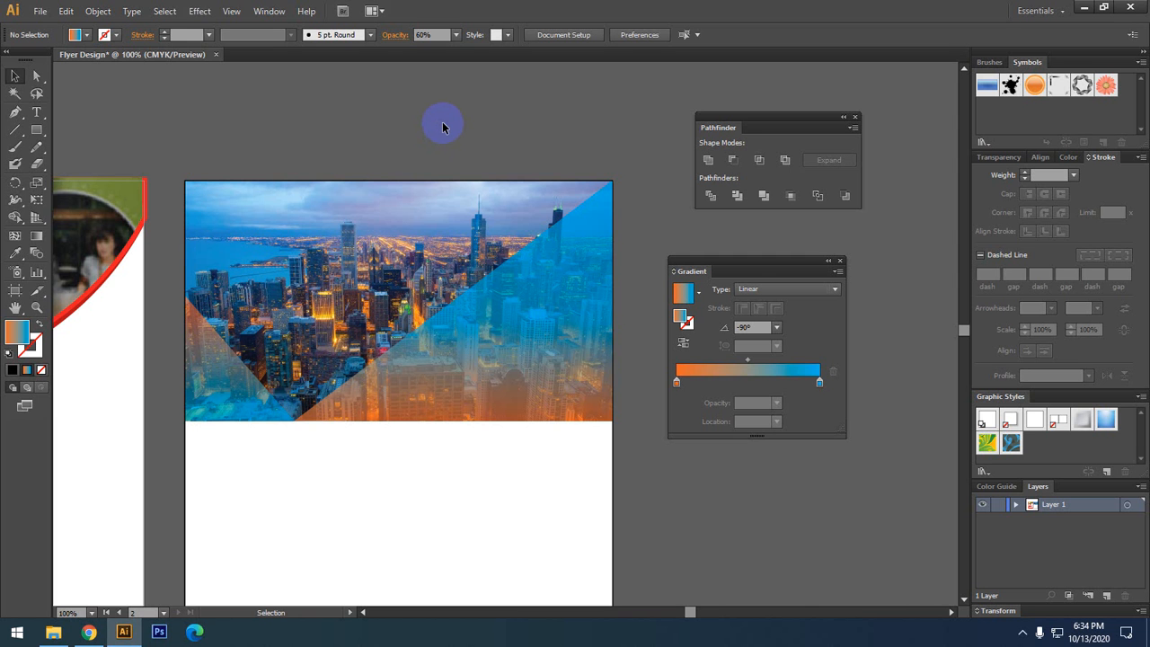
left_click_drag(517, 418, 515, 369)
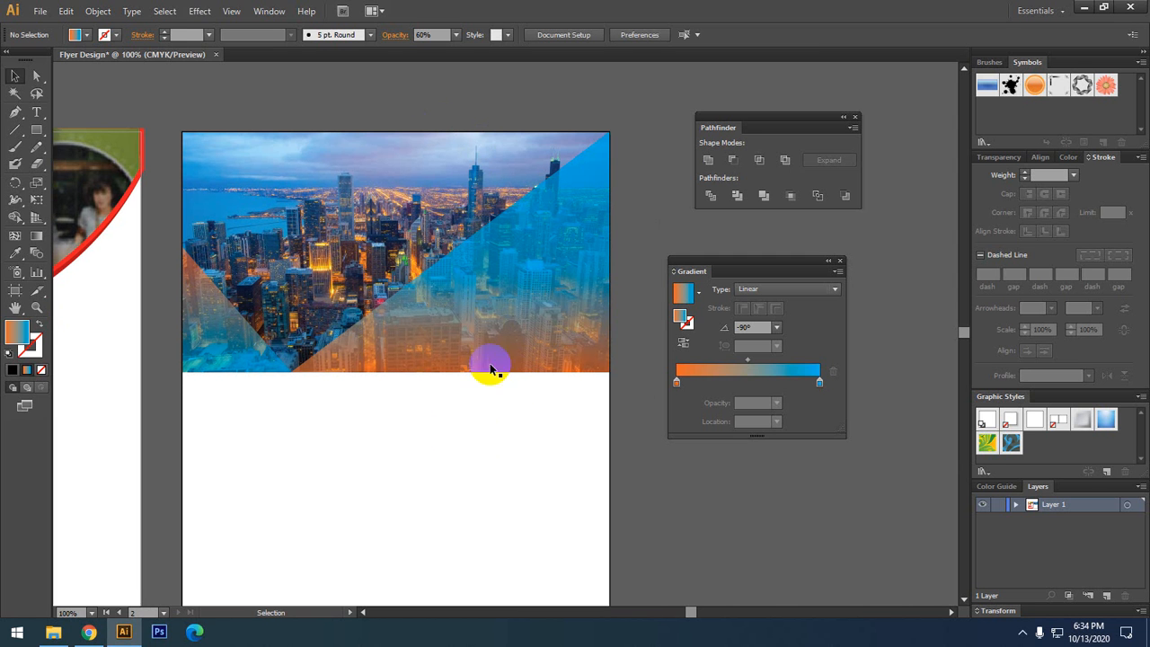
- Switch to Chrome and examine the related images for the teal brochure template in the Flyer Design image search
left_click(89, 633)
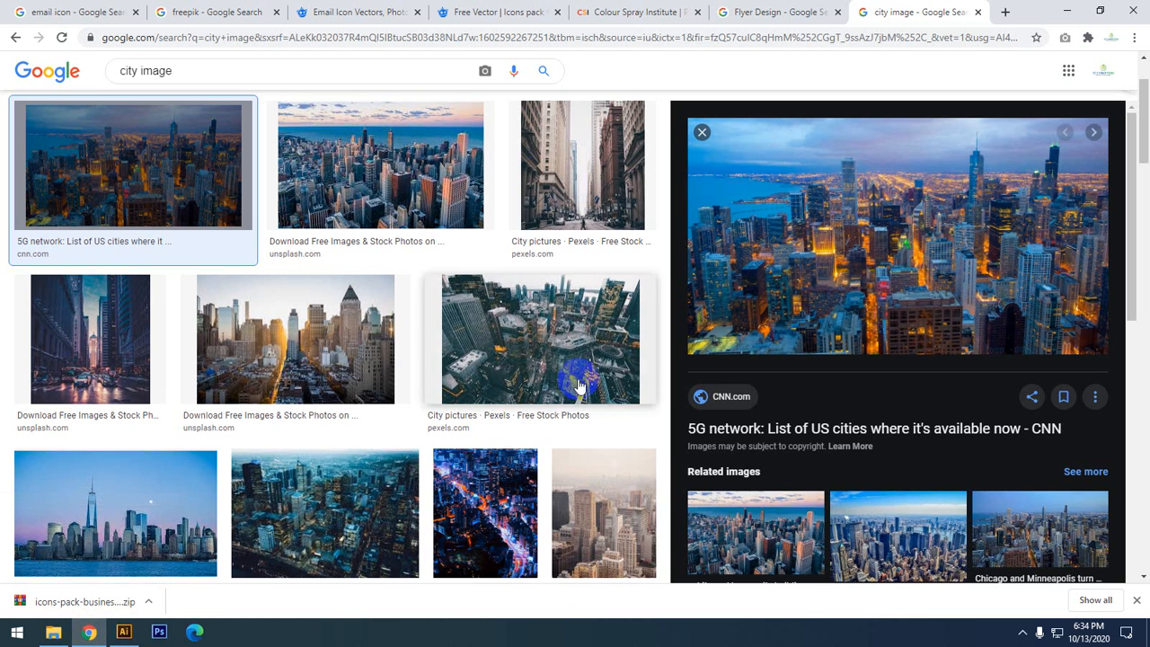
left_click(764, 11)
scroll(627, 350, "down", 2)
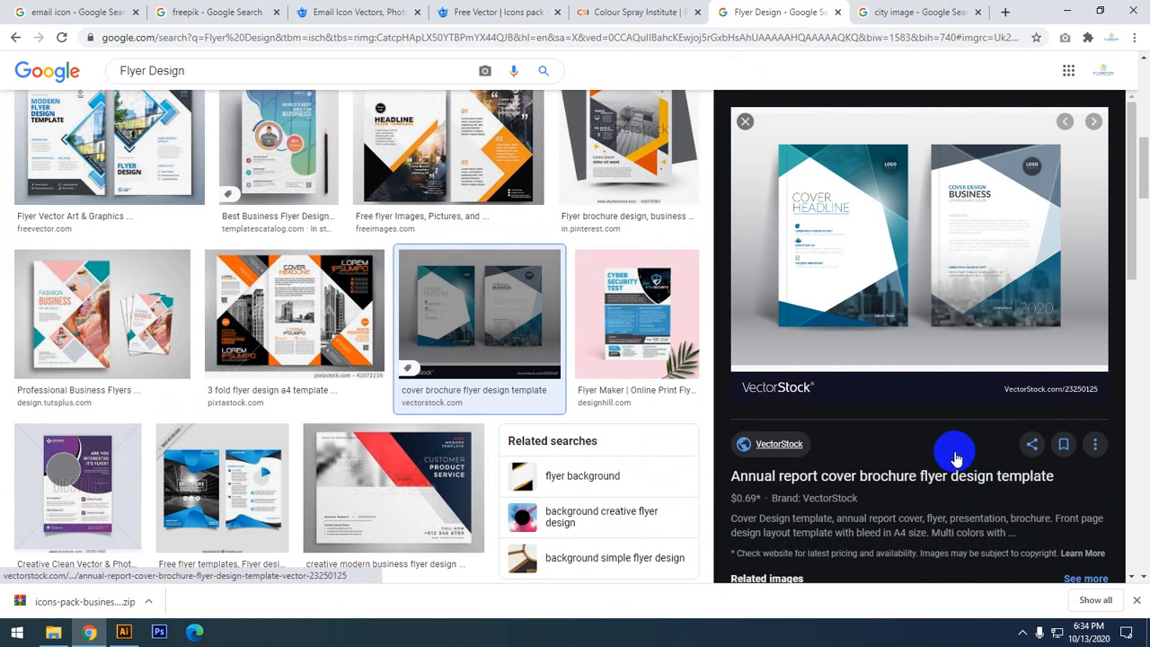
scroll(925, 471, "down", 1)
scroll(876, 500, "down", 4)
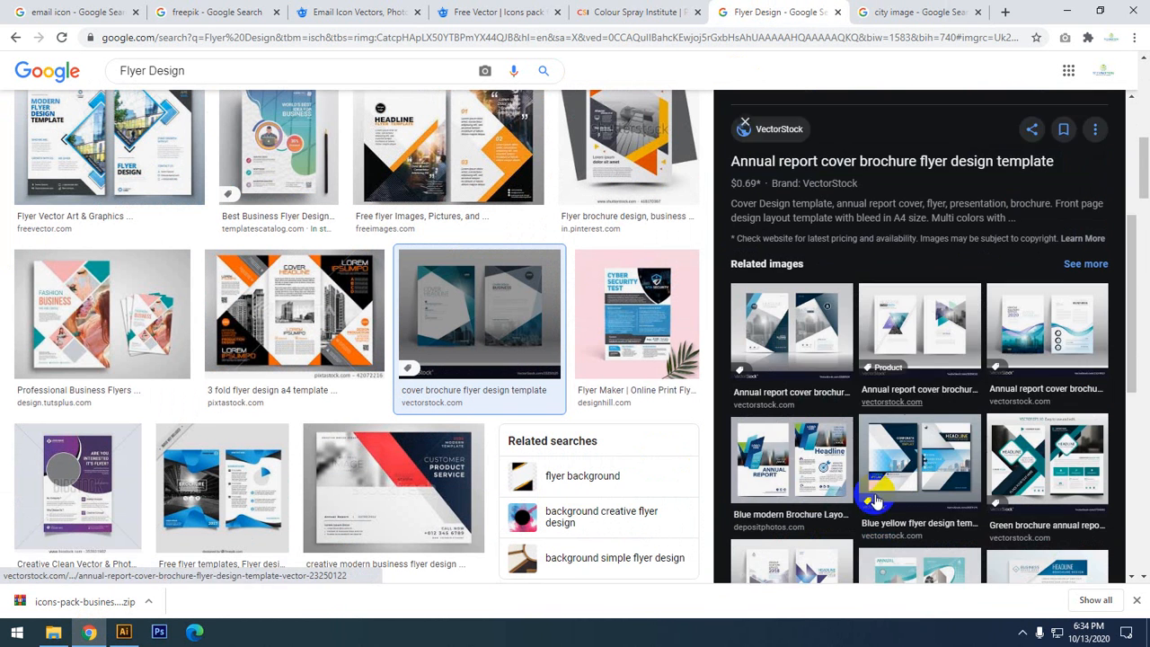
scroll(765, 503, "down", 2)
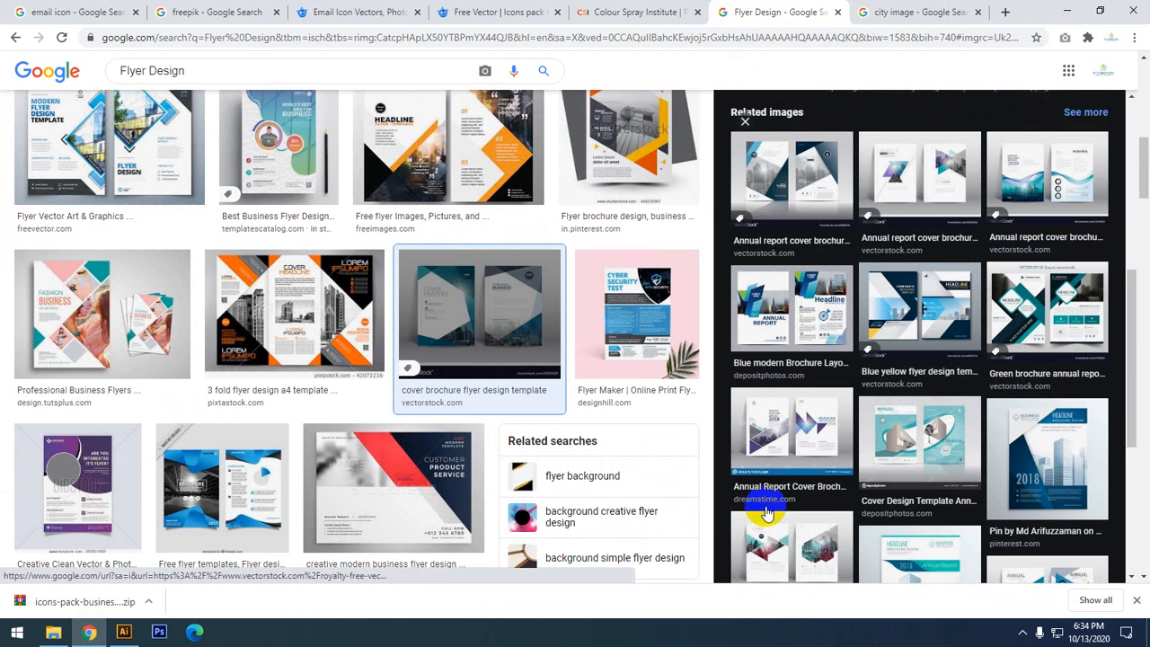
- Browse the Flyer Design image results for layout ideas and preview the orange and dark grey Colourbox flyer
scroll(390, 441, "down", 4)
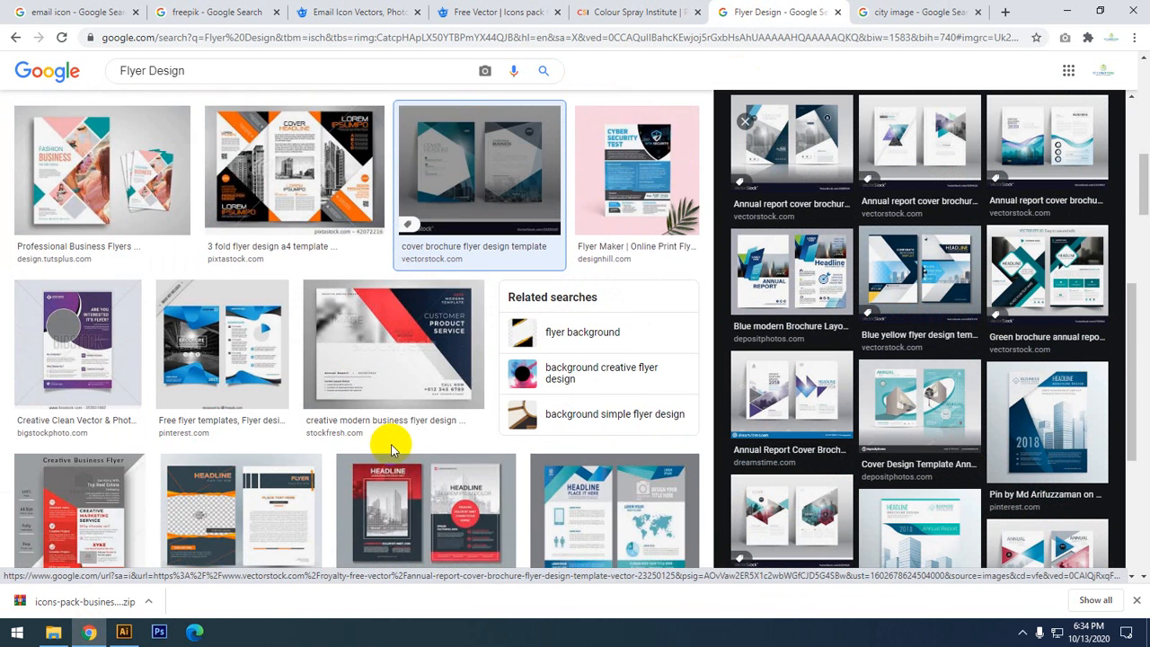
scroll(503, 463, "down", 5)
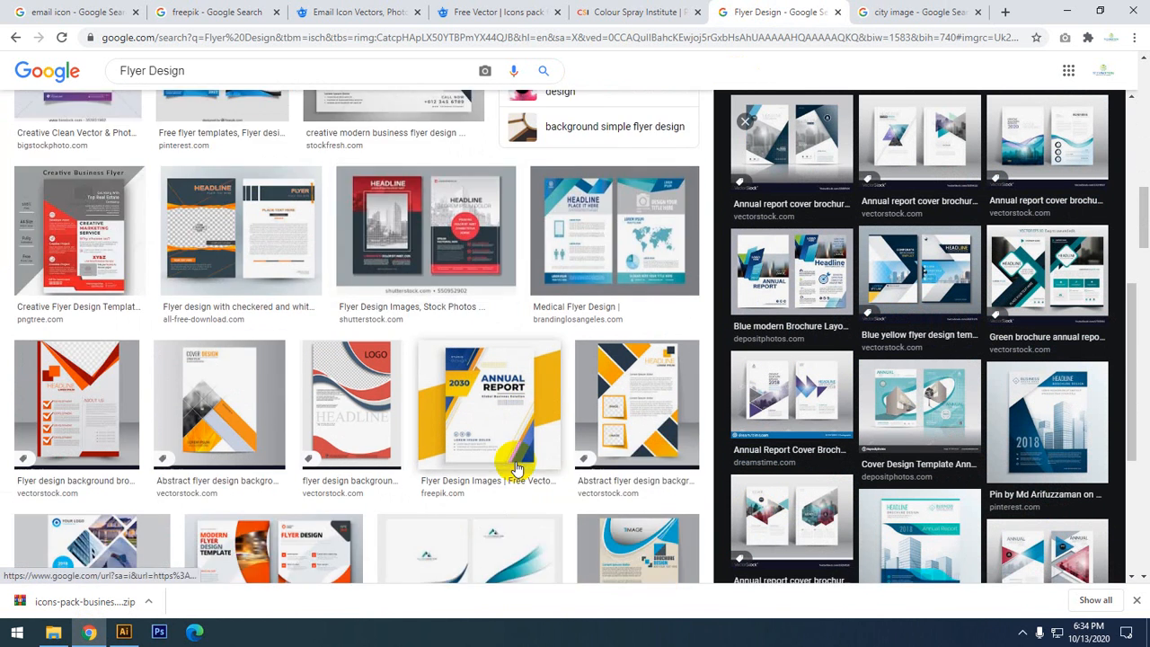
scroll(516, 465, "down", 5)
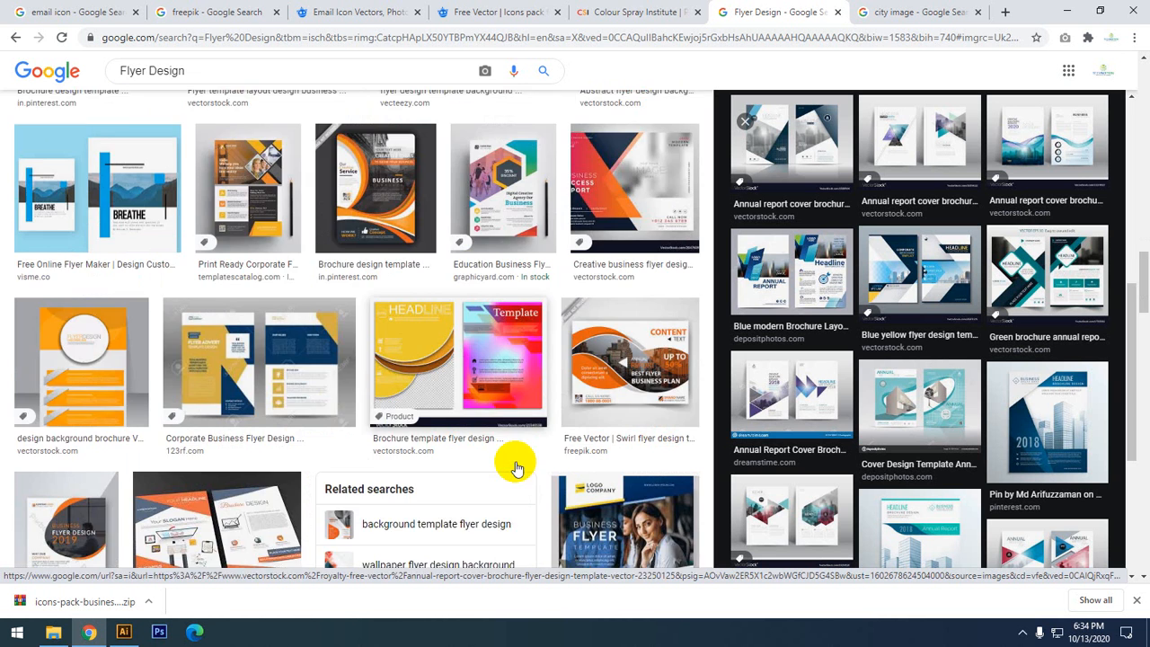
scroll(423, 489, "down", 3)
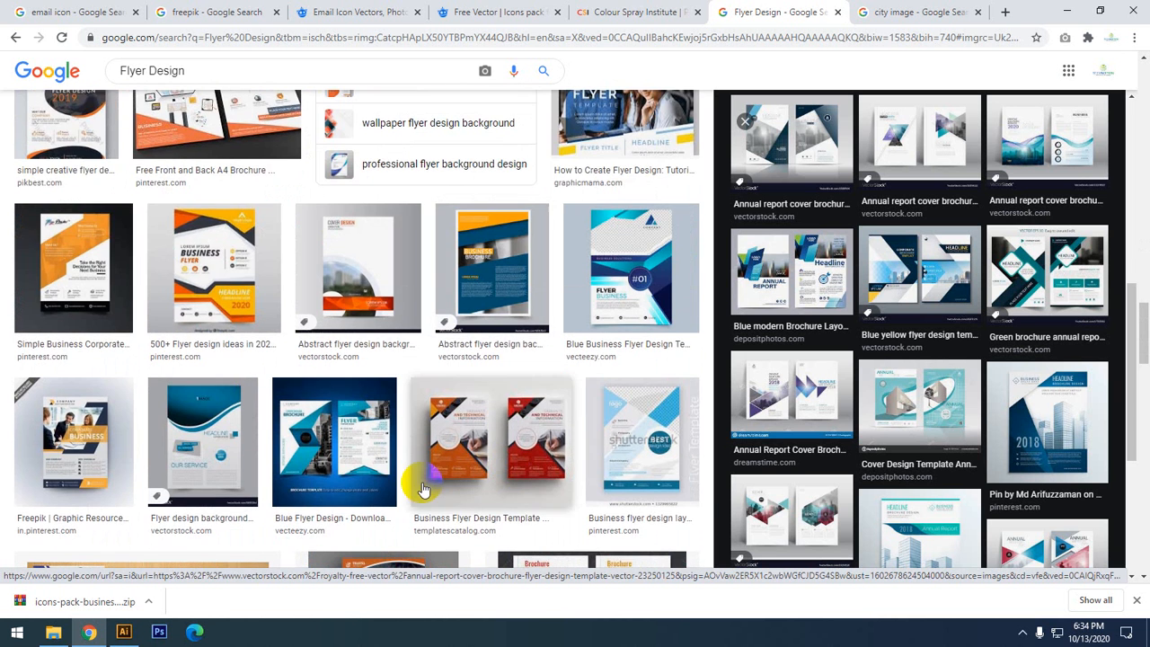
scroll(347, 500, "down", 3)
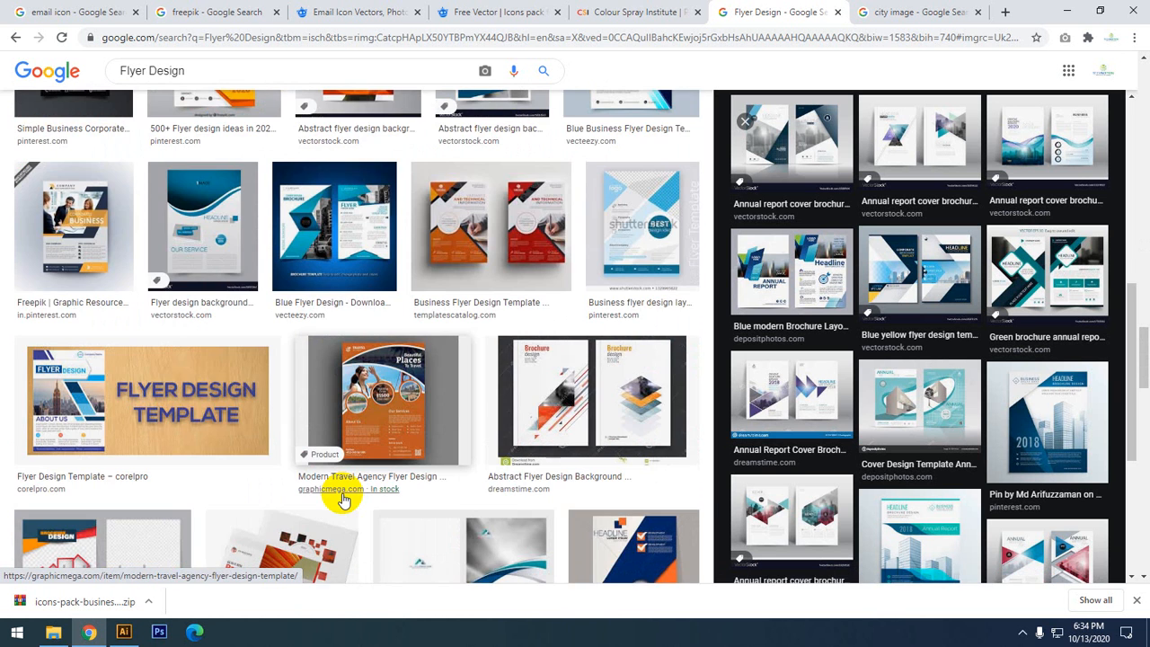
scroll(342, 500, "down", 4)
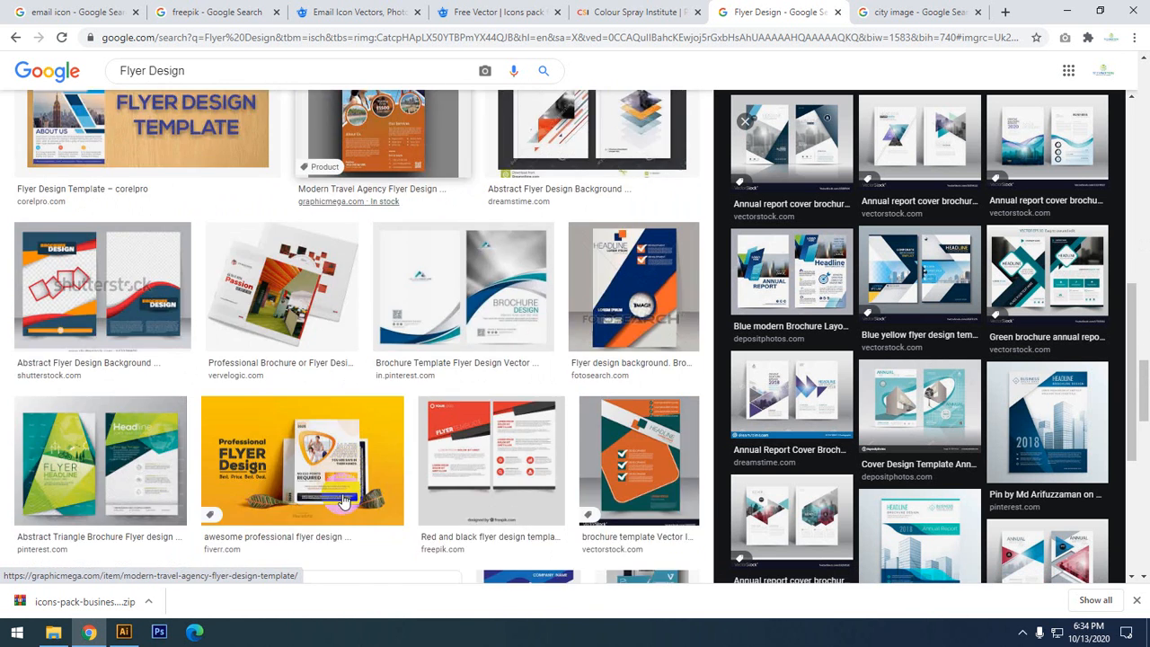
scroll(344, 500, "down", 4)
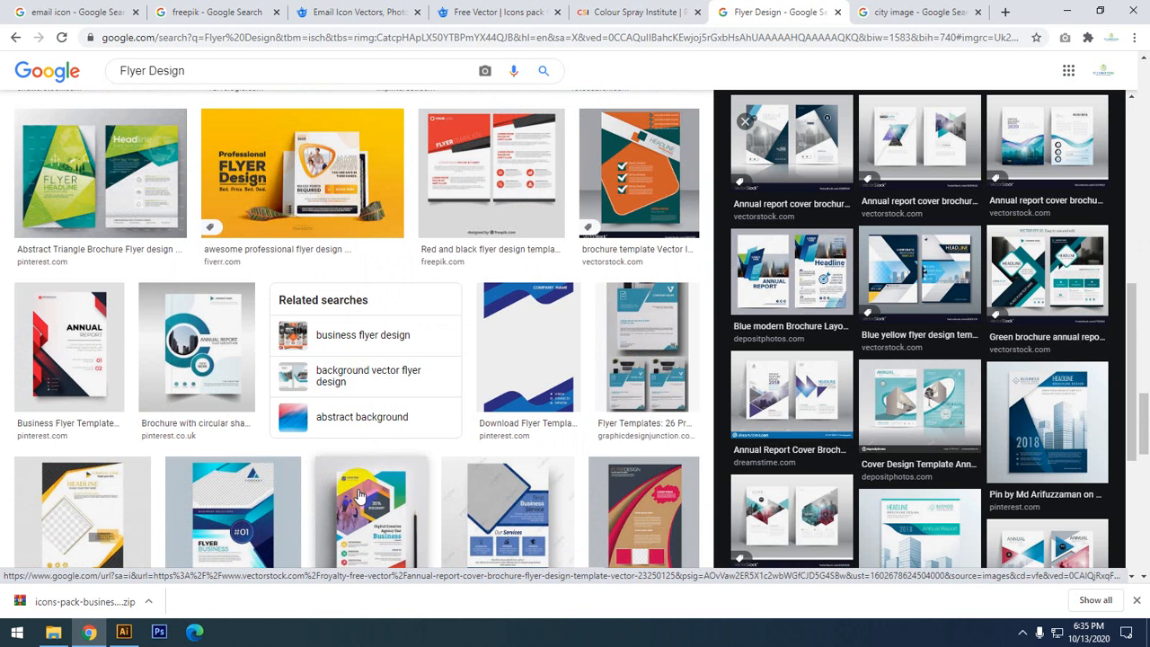
scroll(387, 488, "down", 4)
scroll(687, 509, "down", 3)
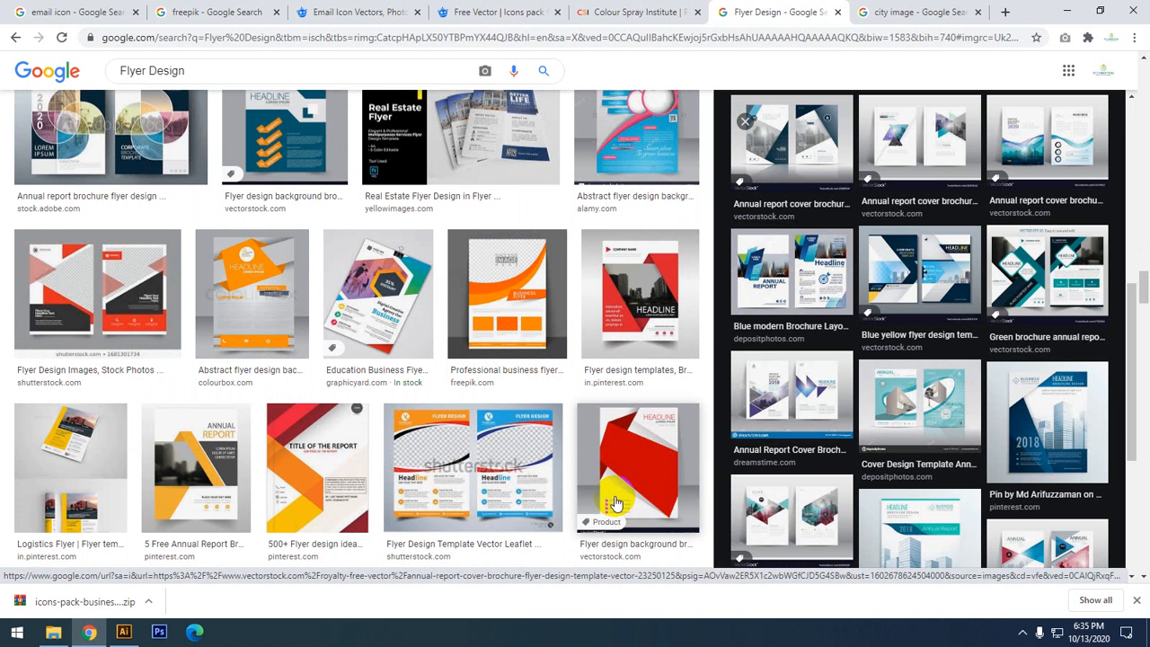
scroll(470, 482, "down", 3)
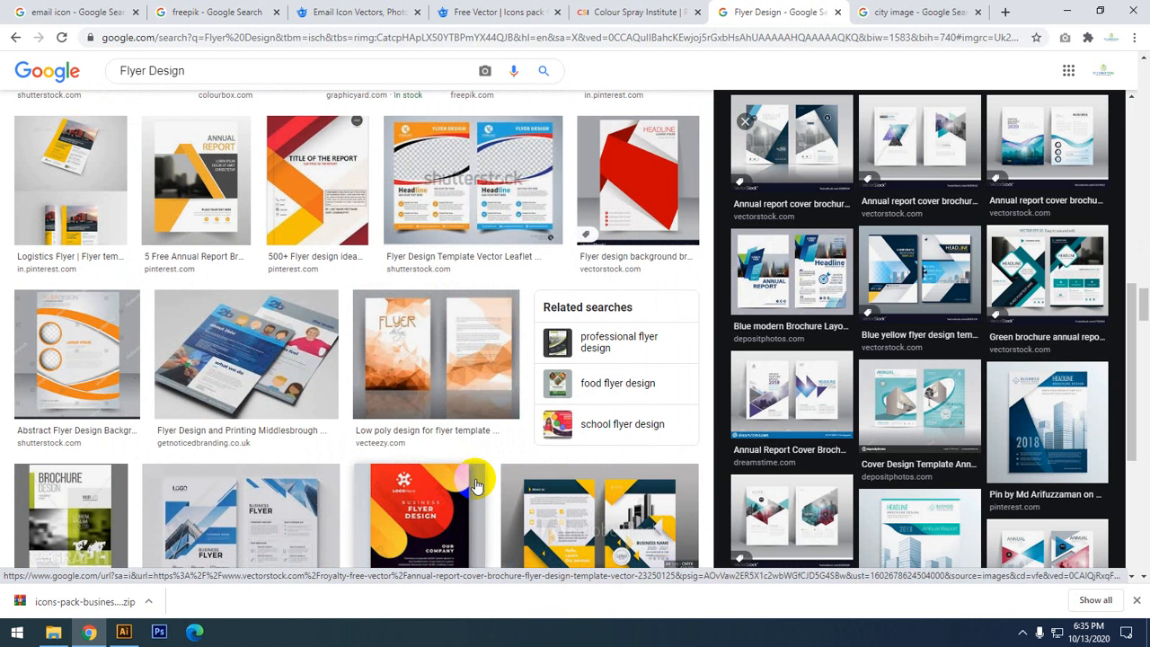
scroll(476, 483, "down", 3)
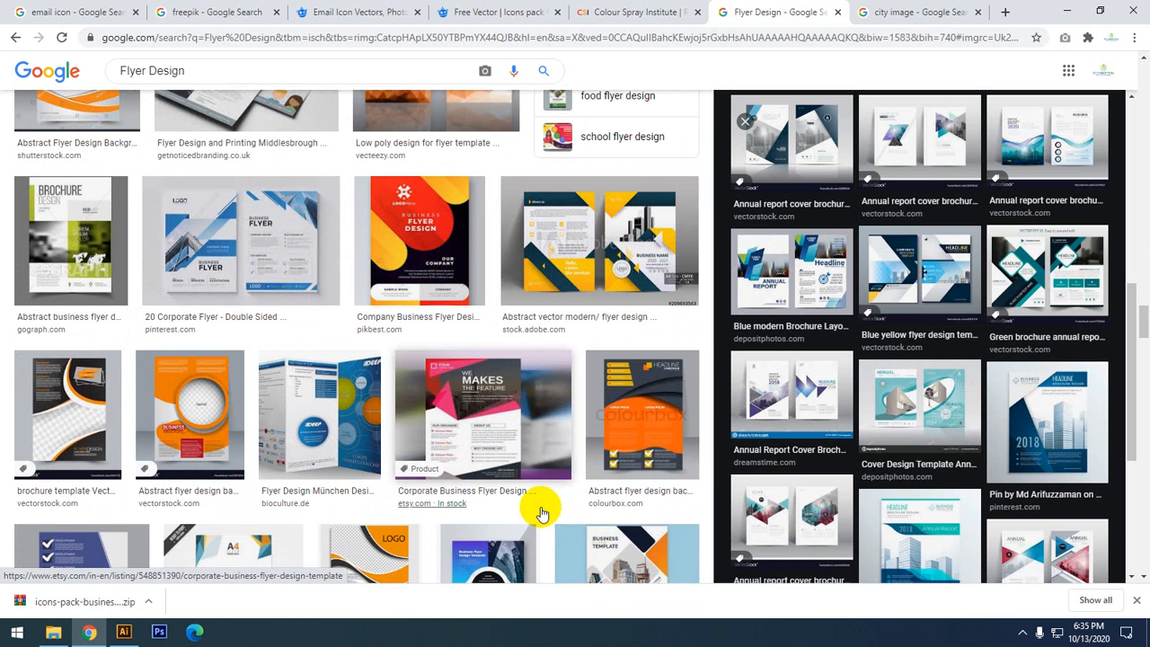
left_click(643, 437)
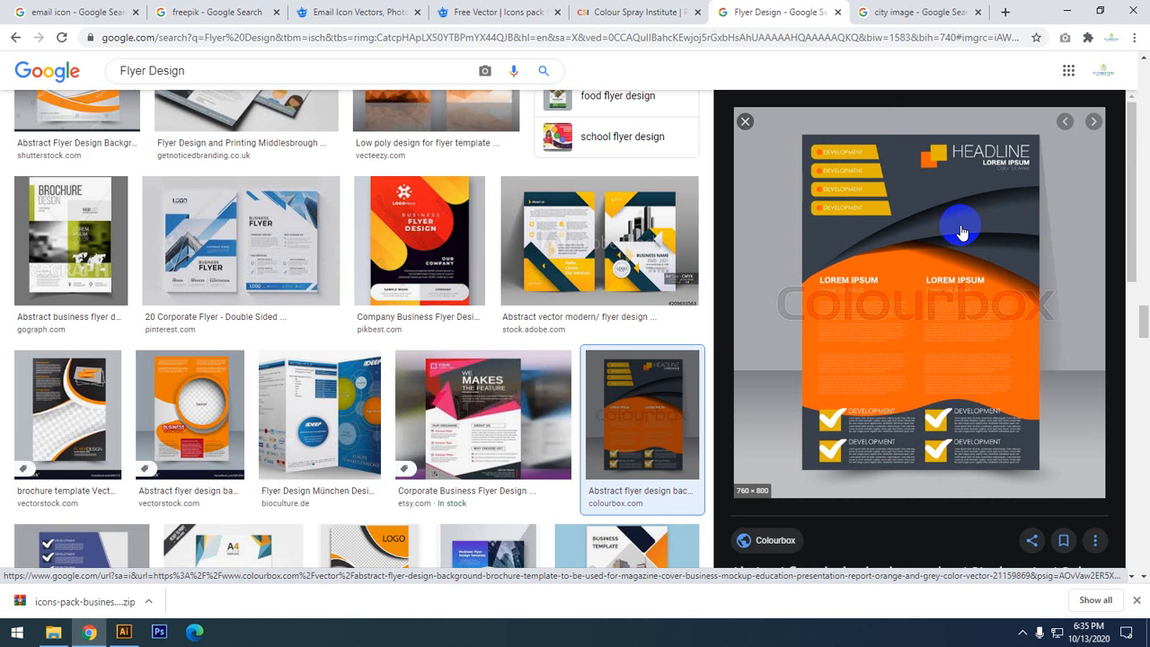
- Switch to File Explorer and look through the SoftWare (D:) and Class Tutorial (F:) drives
left_click(55, 631)
left_click(63, 351)
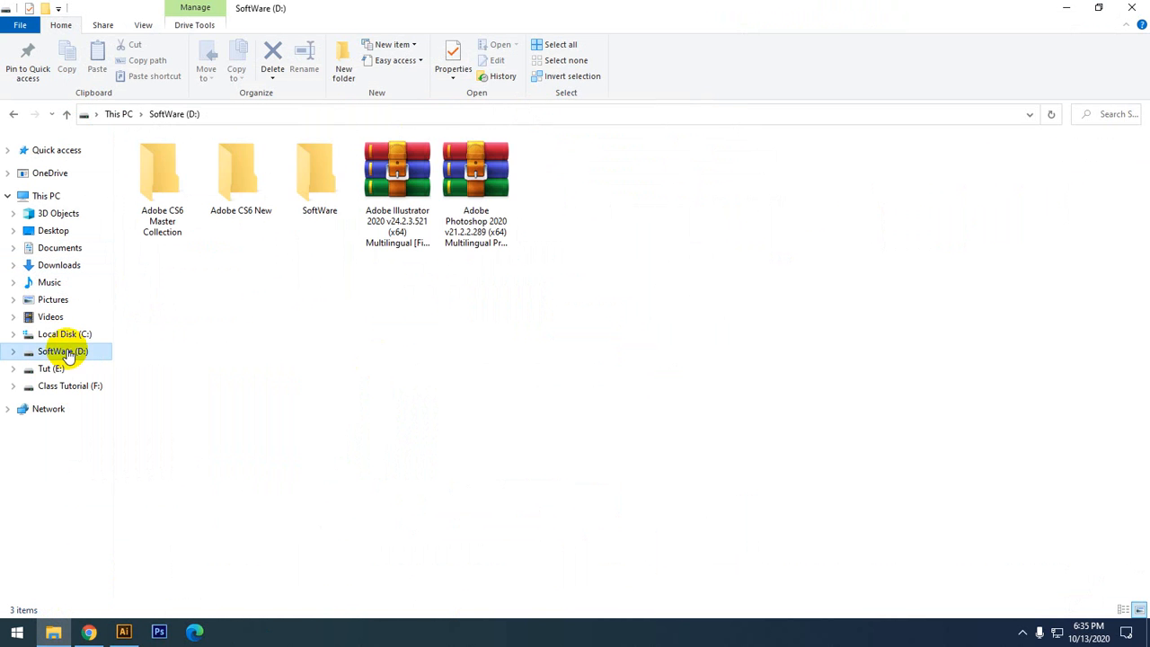
left_click(68, 390)
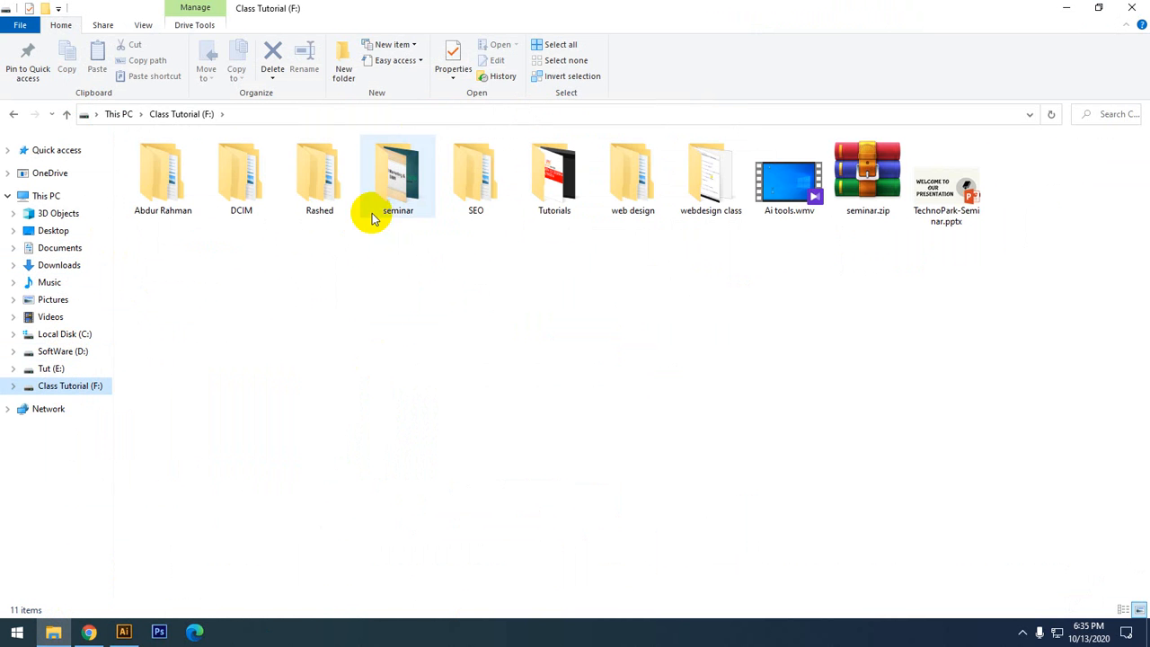
left_click(736, 207)
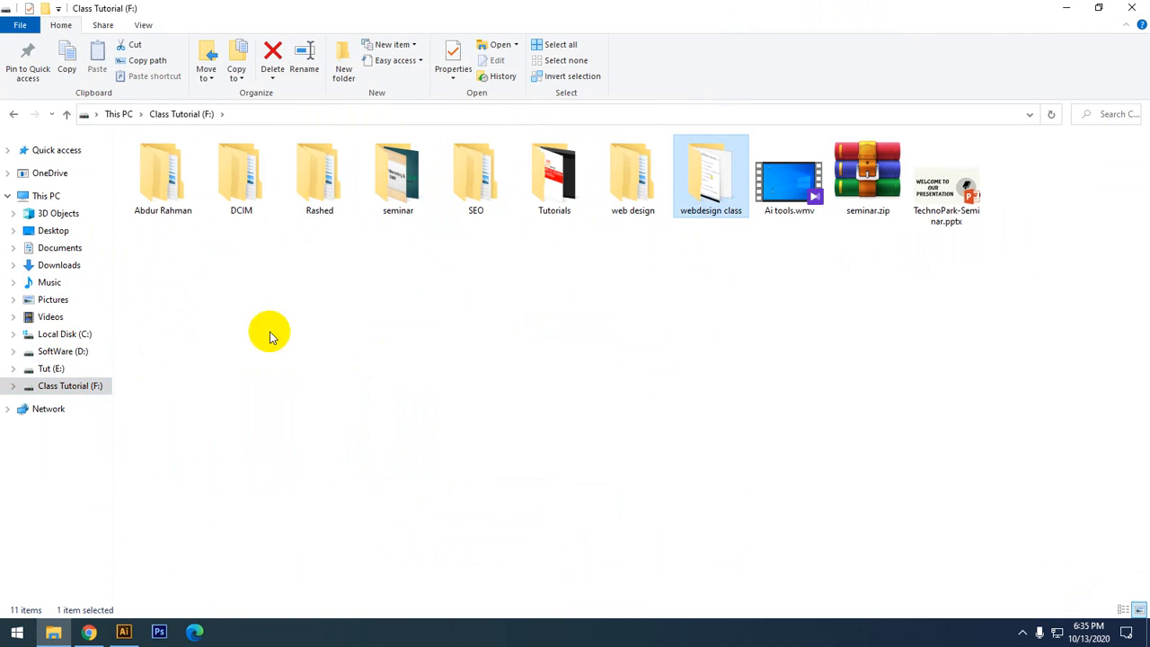
left_click(65, 353)
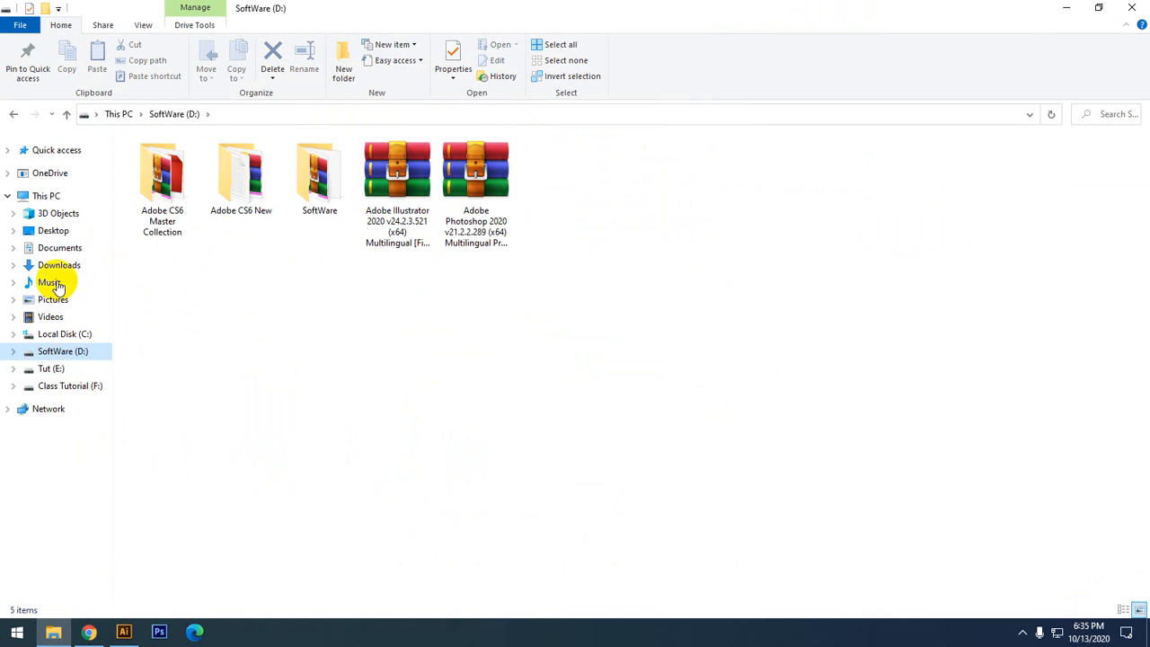
- Find and open the V Card.wmv class recording in the GDA-06 folder under Graphic Design on the Tut (E:) drive
left_click(50, 368)
double_click(304, 186)
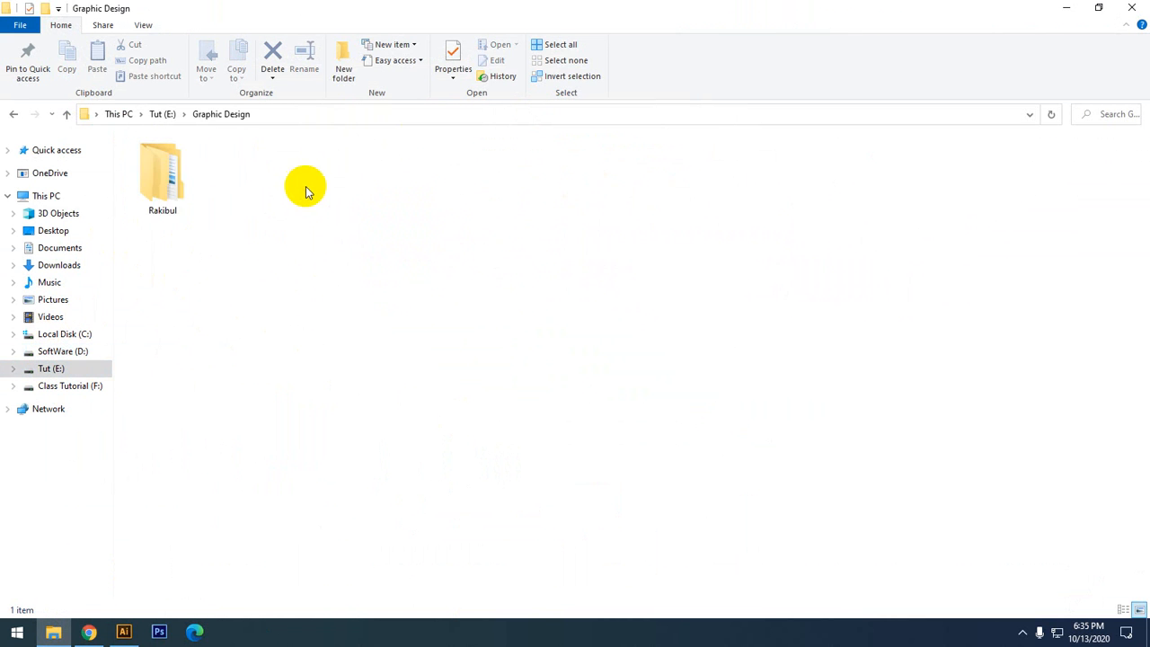
double_click(165, 182)
left_click(638, 205)
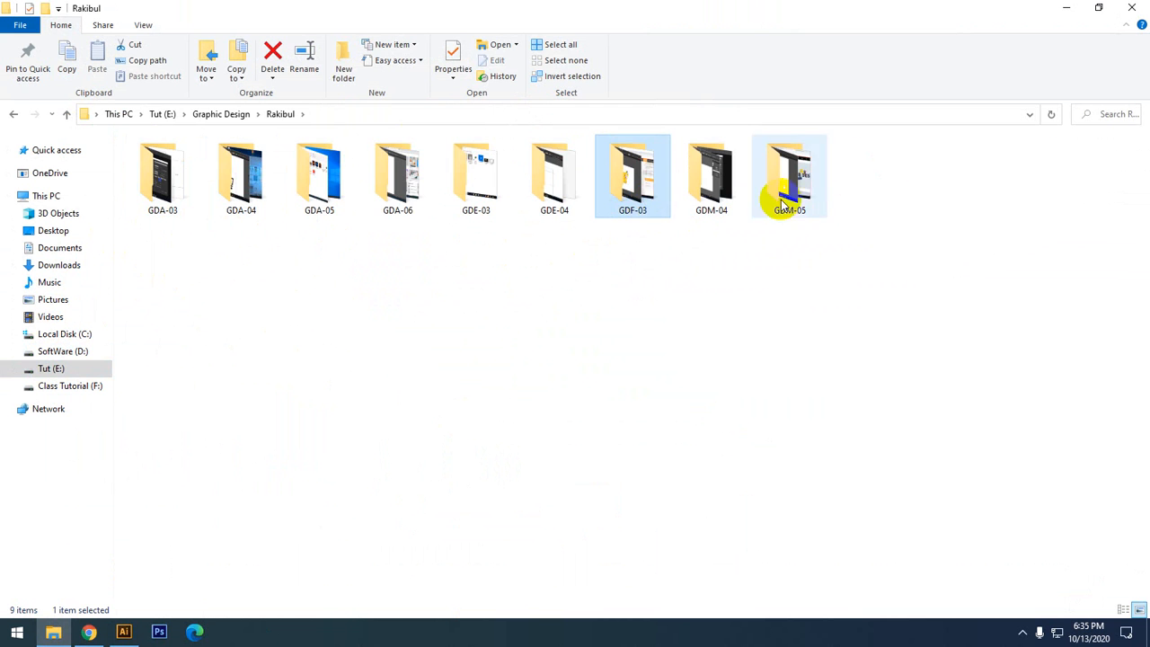
double_click(406, 198)
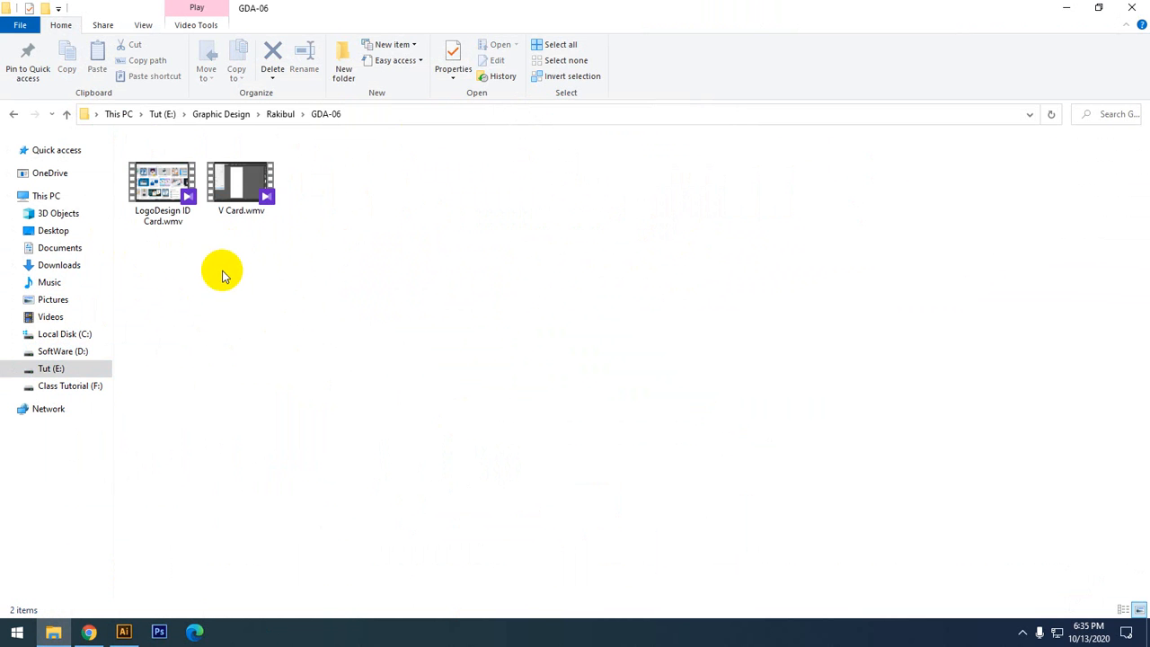
left_click(237, 193)
double_click(237, 193)
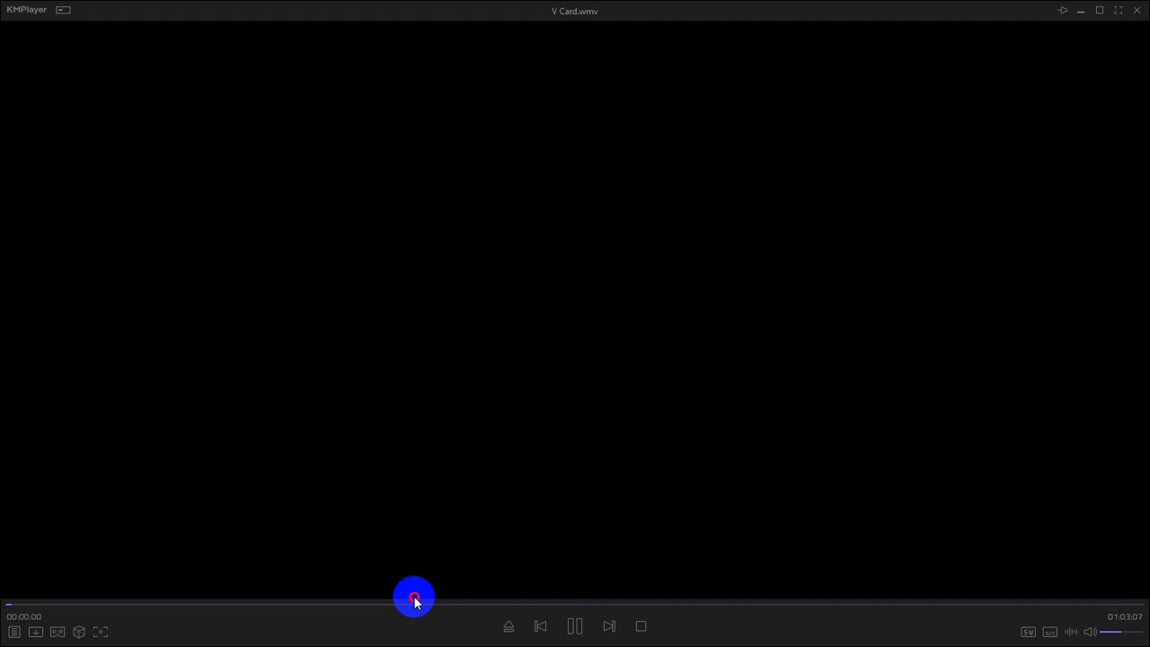
- Skip through the V Card video to about 39:13, examine the black and orange business card design, and minimize the player
left_click(417, 606)
left_click(525, 608)
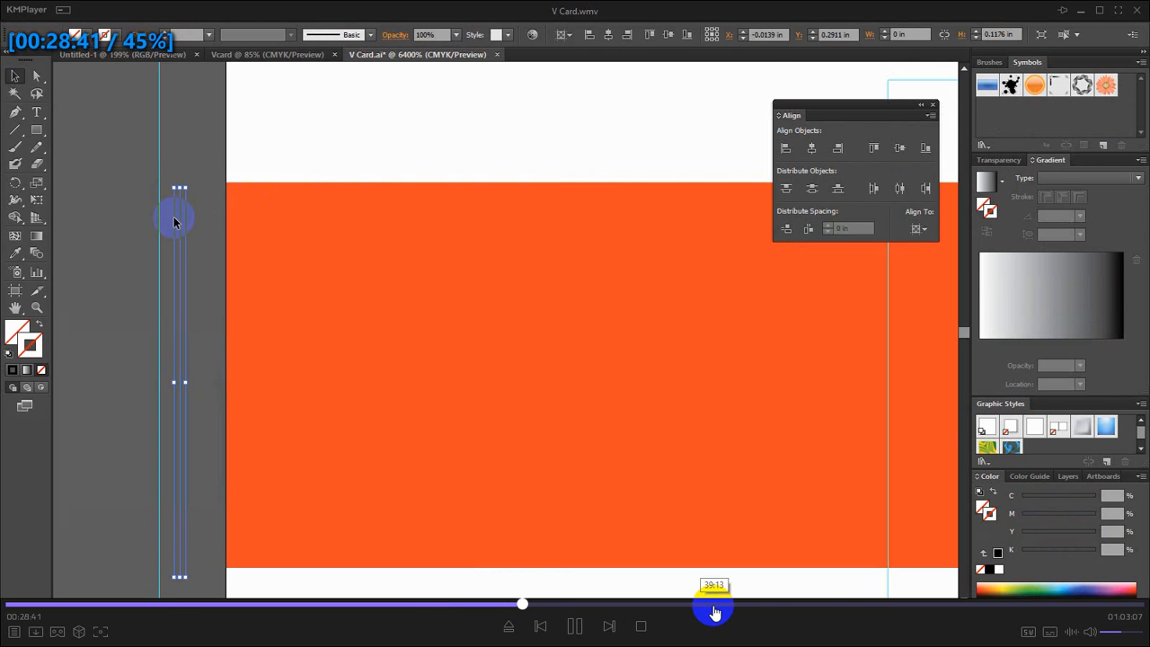
left_click(714, 609)
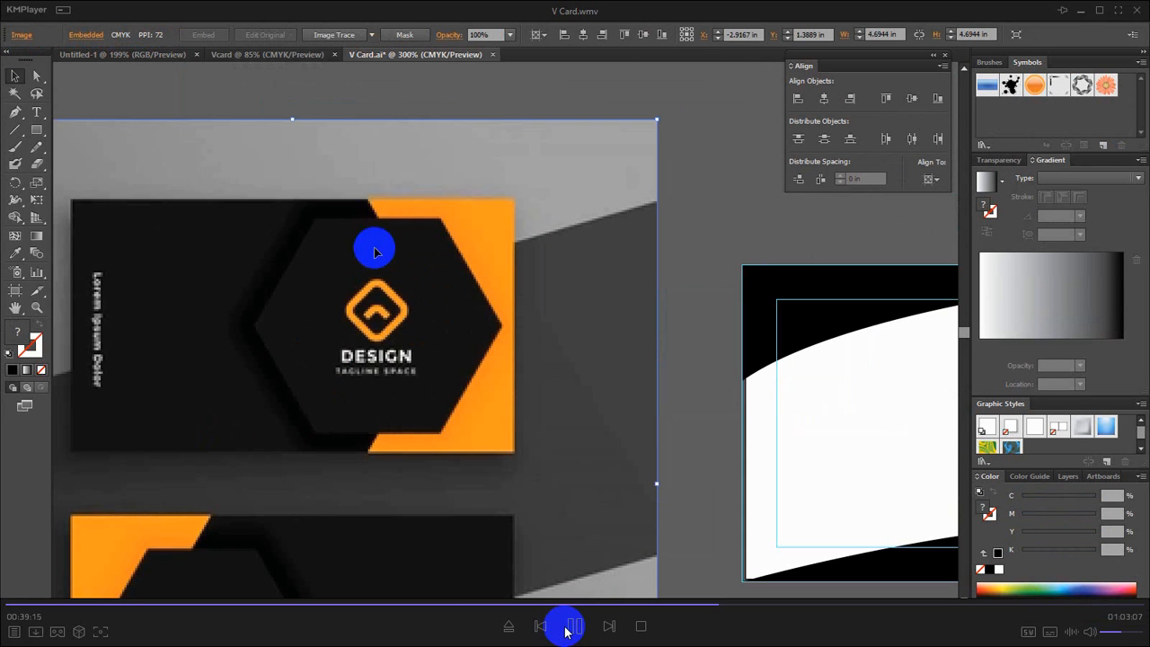
left_click(566, 629)
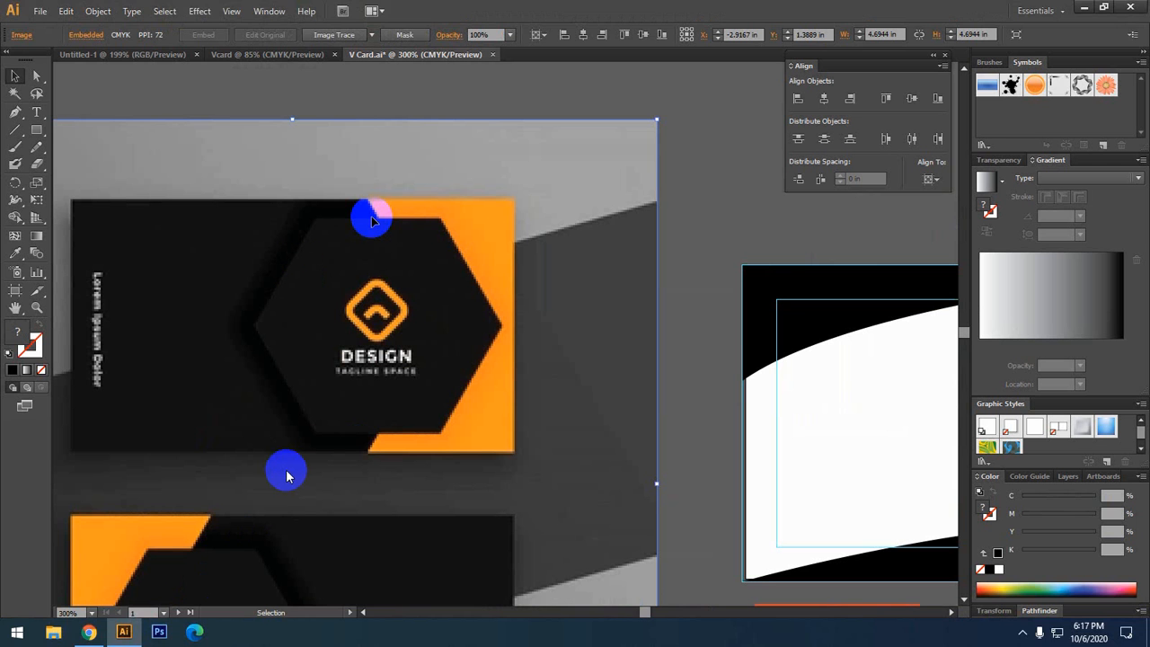
key("space")
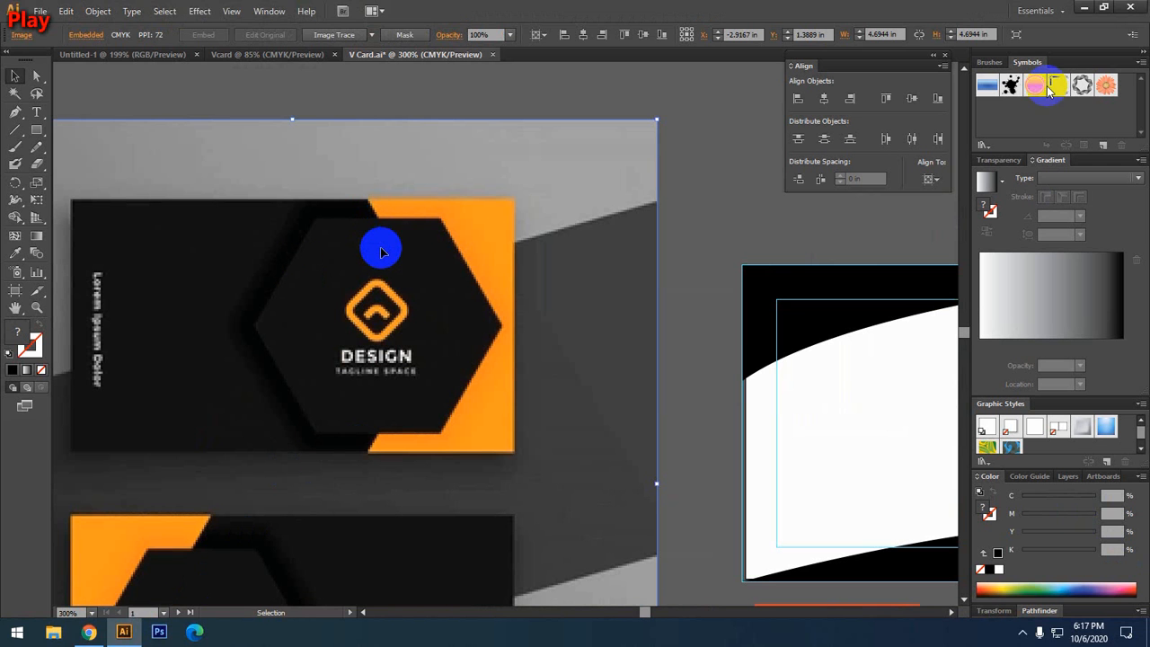
left_click(1082, 12)
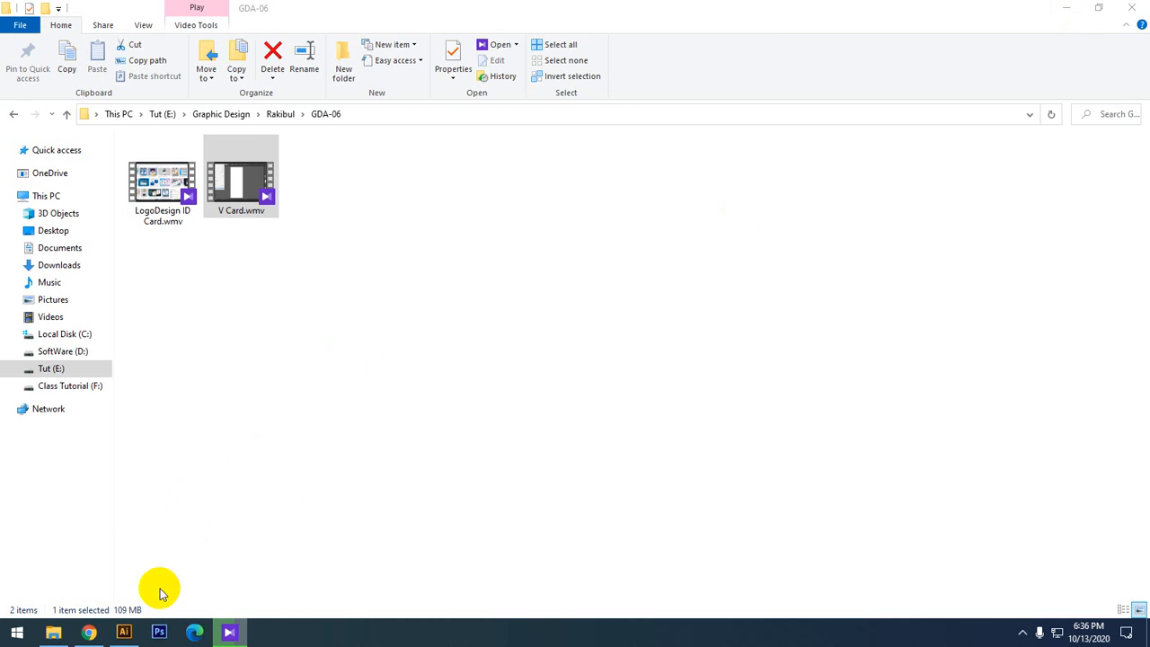
- Switch to Chrome and look through further Flyer Design image results below the orange and dark grey Colourbox flyer
left_click(90, 633)
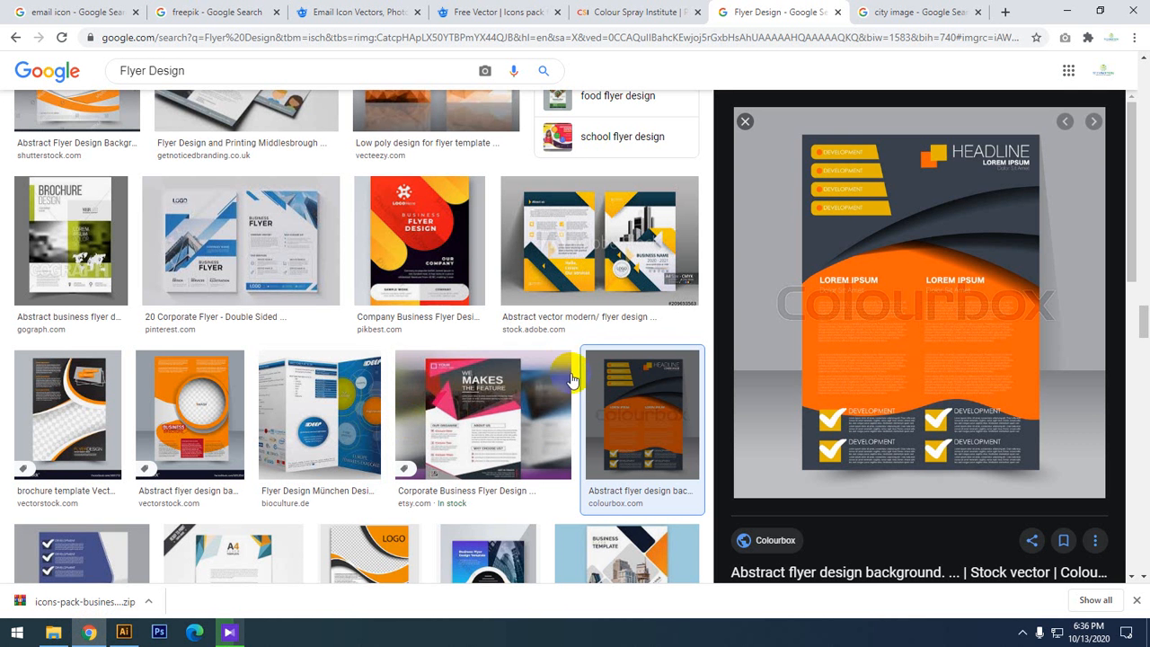
scroll(541, 530, "down", 3)
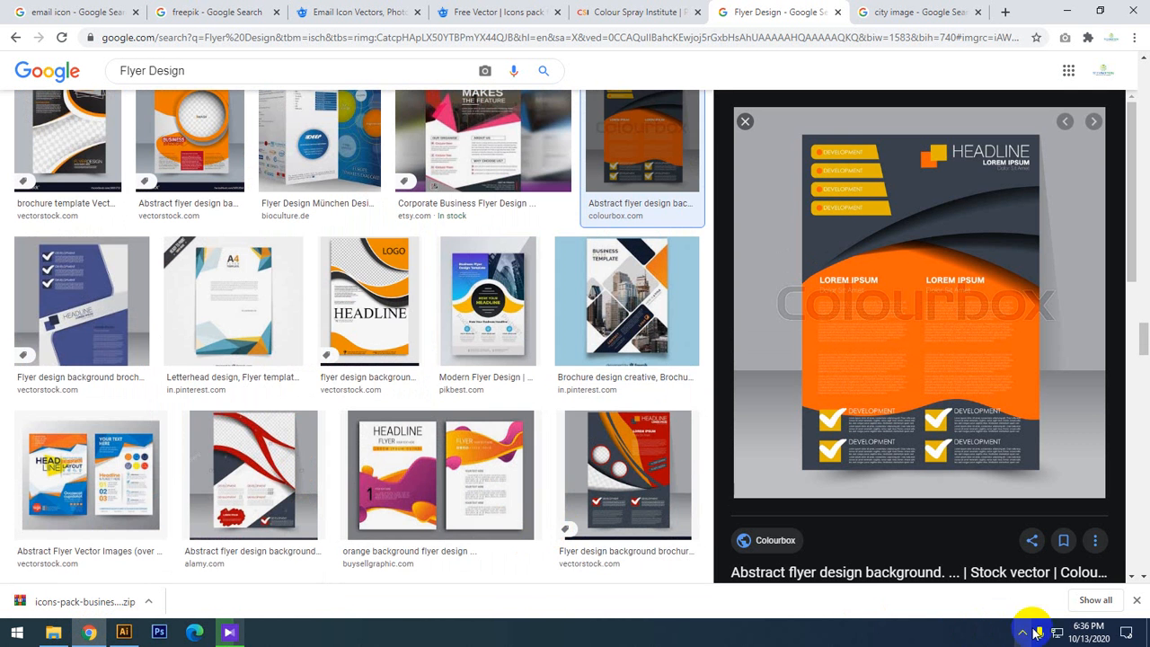